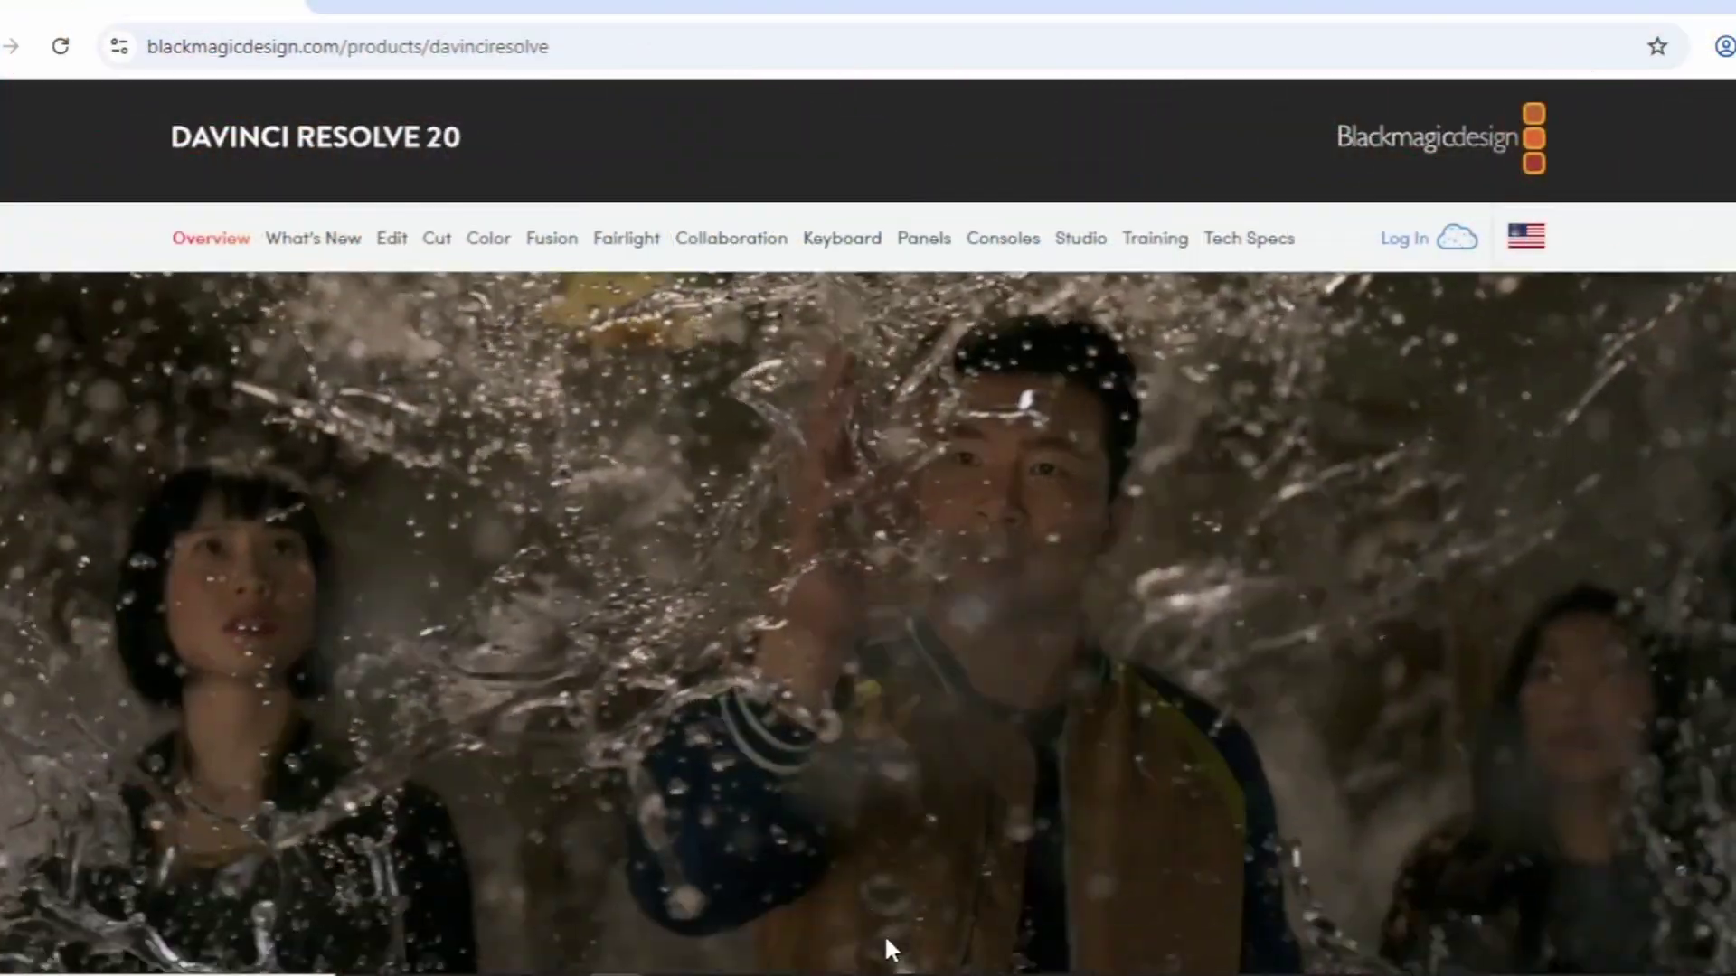
Read through the introduction on the DaVinci Resolve 20 product page
scroll(886, 936, "down", 6)
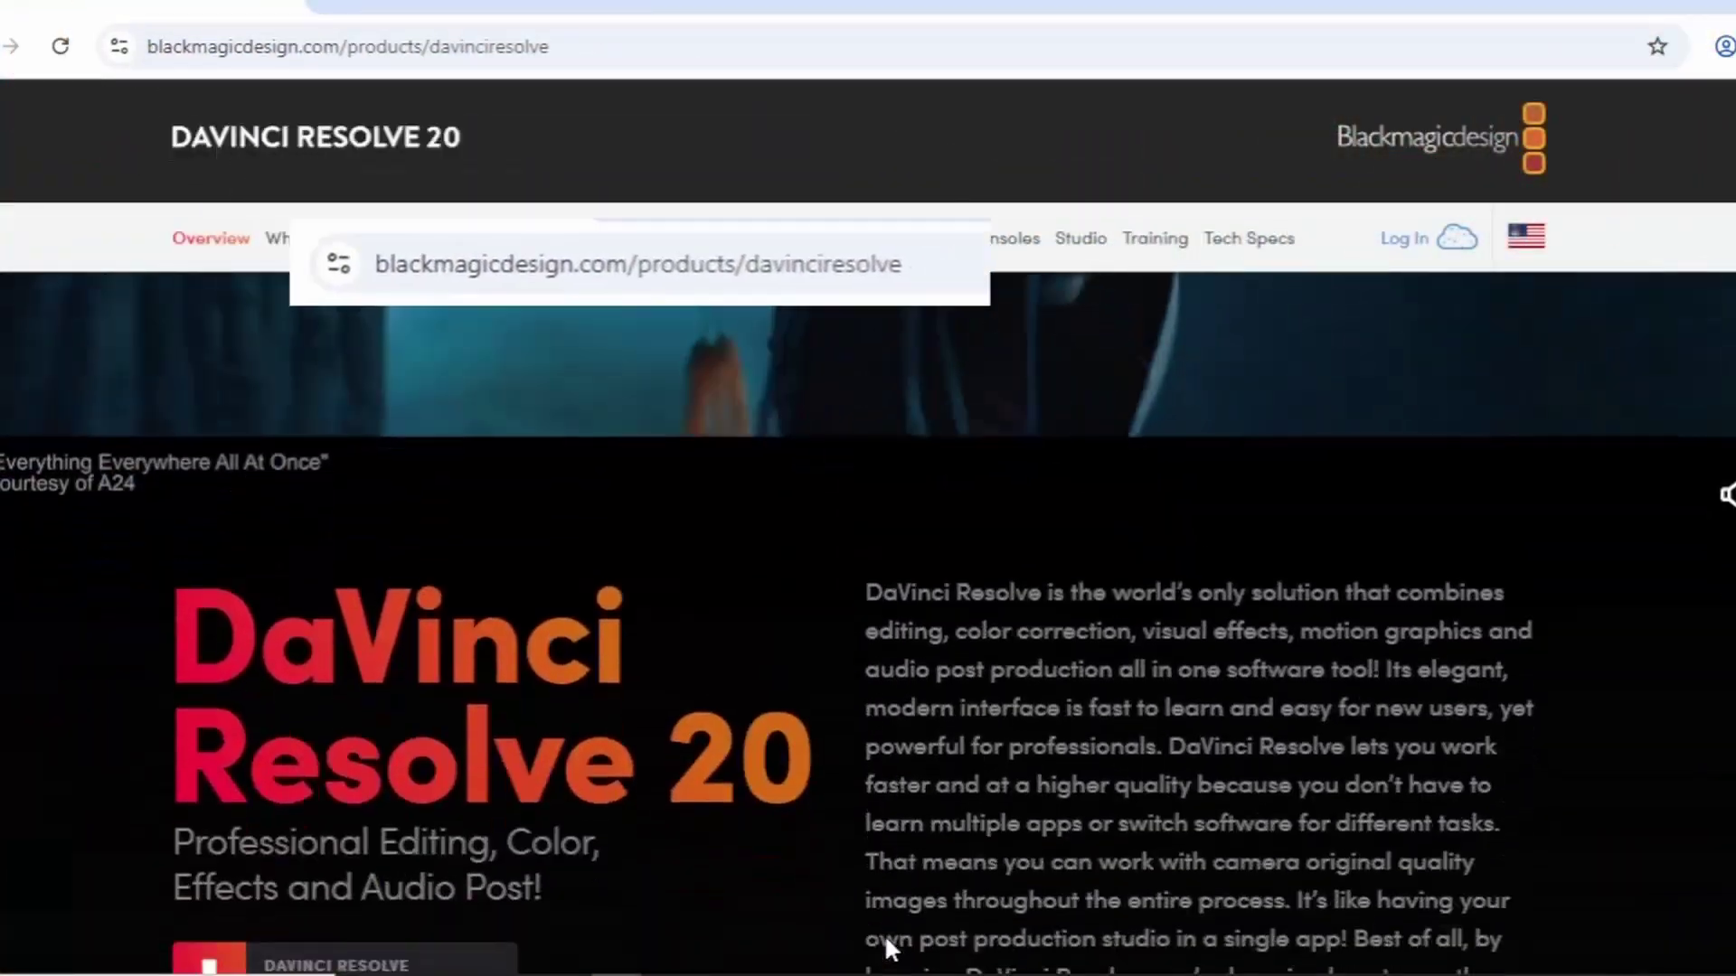
scroll(888, 937, "down", 4)
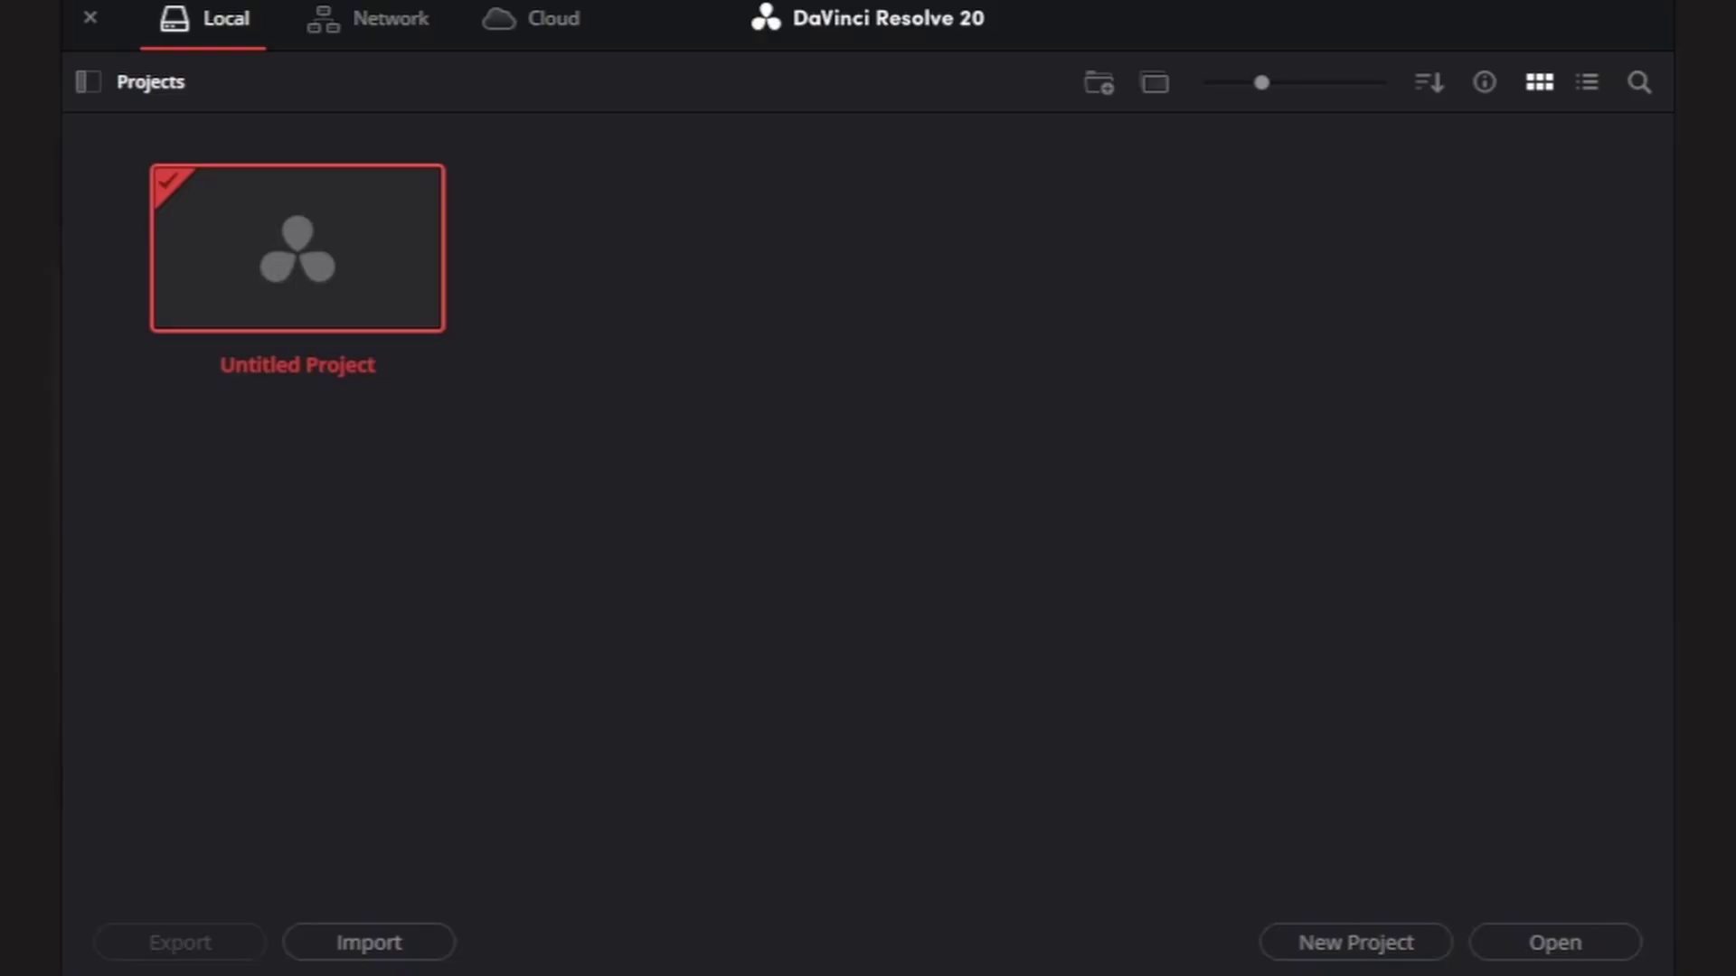
Switch to DaVinci Resolve and create a new project named Proekt1
left_click(1367, 961)
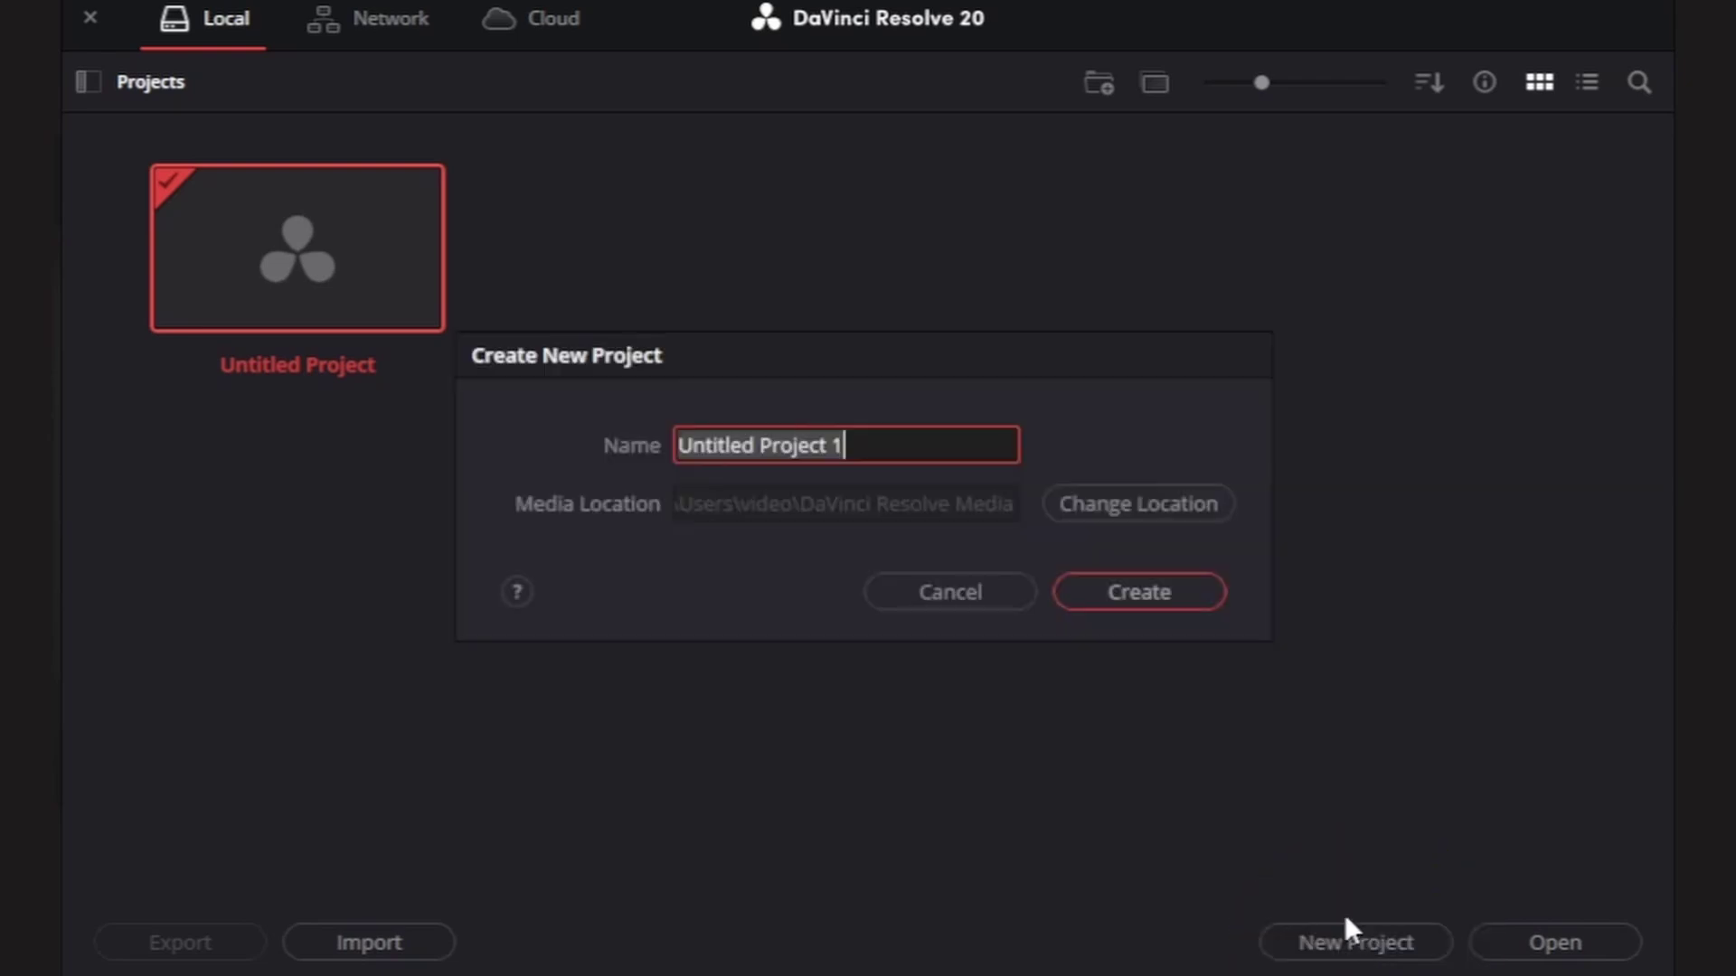
type("Proekt1")
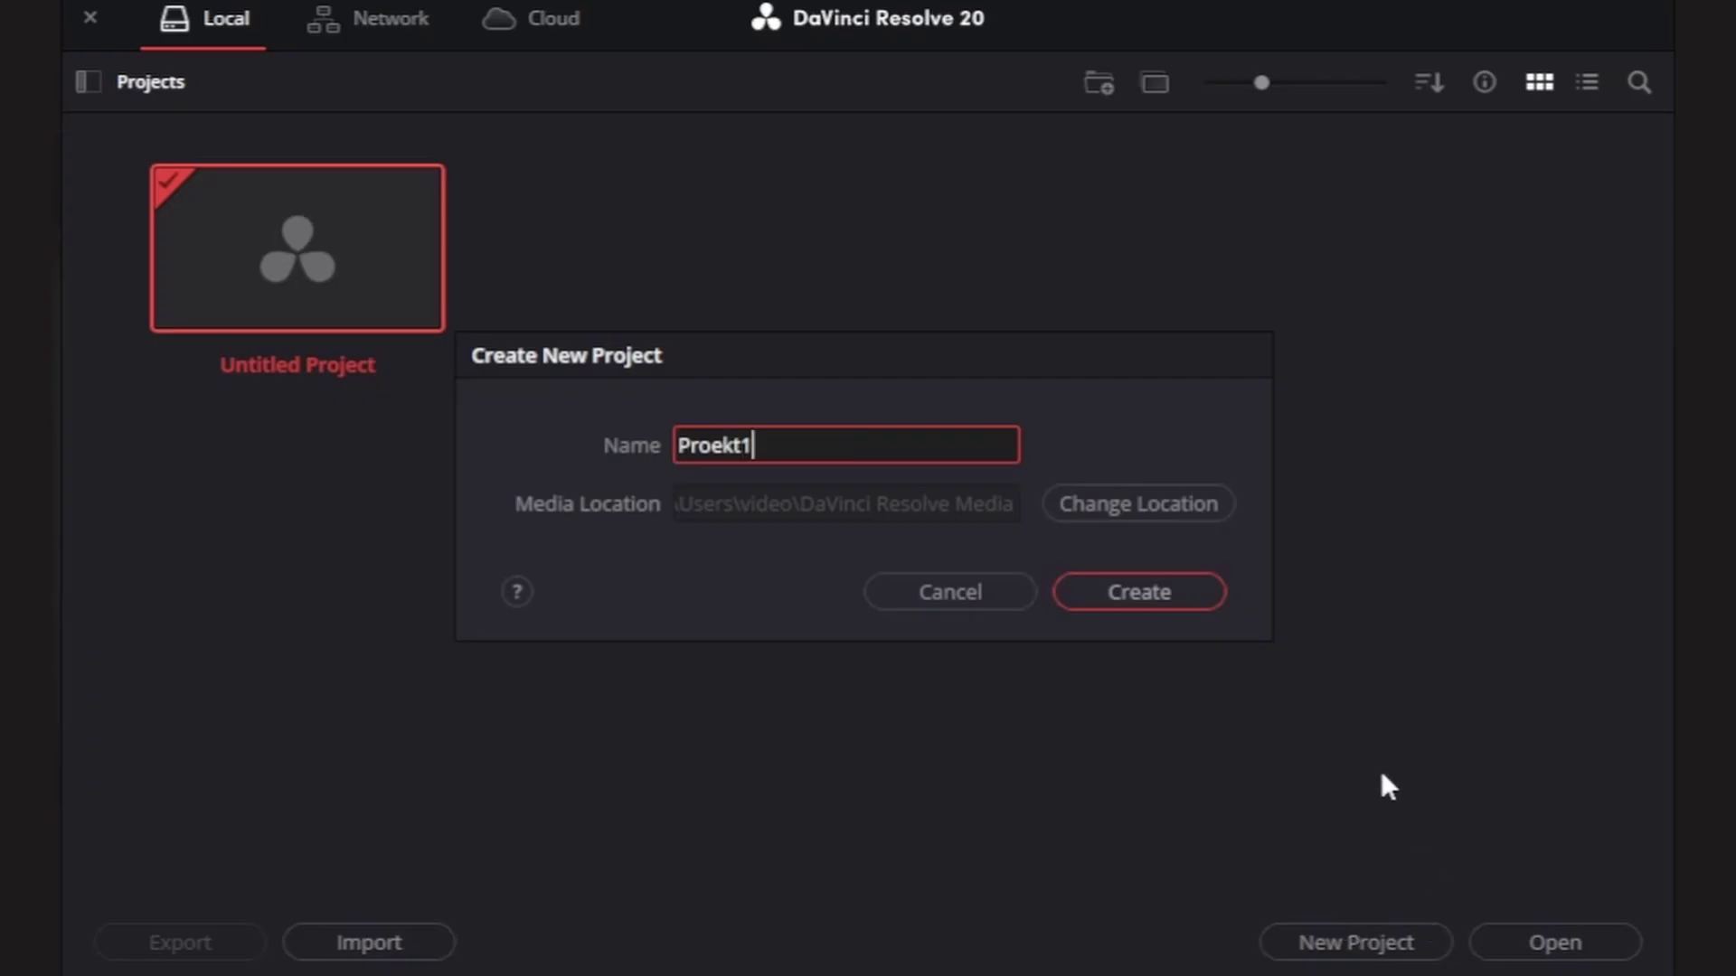
left_click(1156, 592)
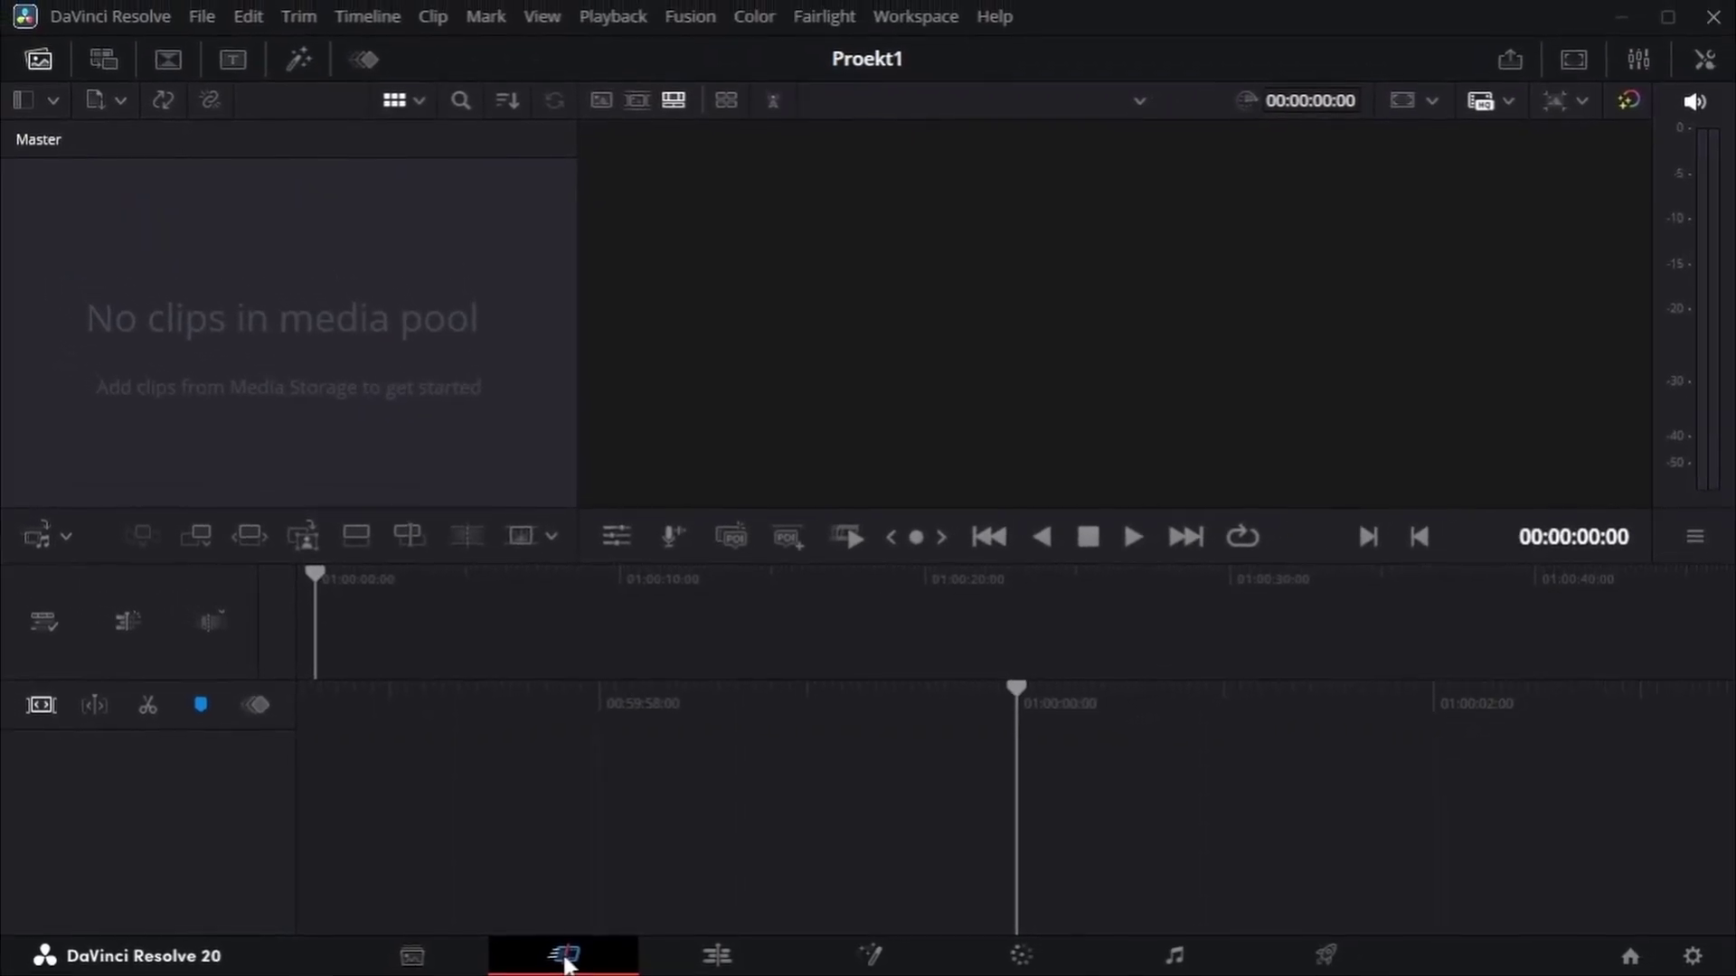
Look through the Media, Cut, Edit, Fusion, Color, Fairlight and Deliver workspaces, plus the project manager
left_click(411, 957)
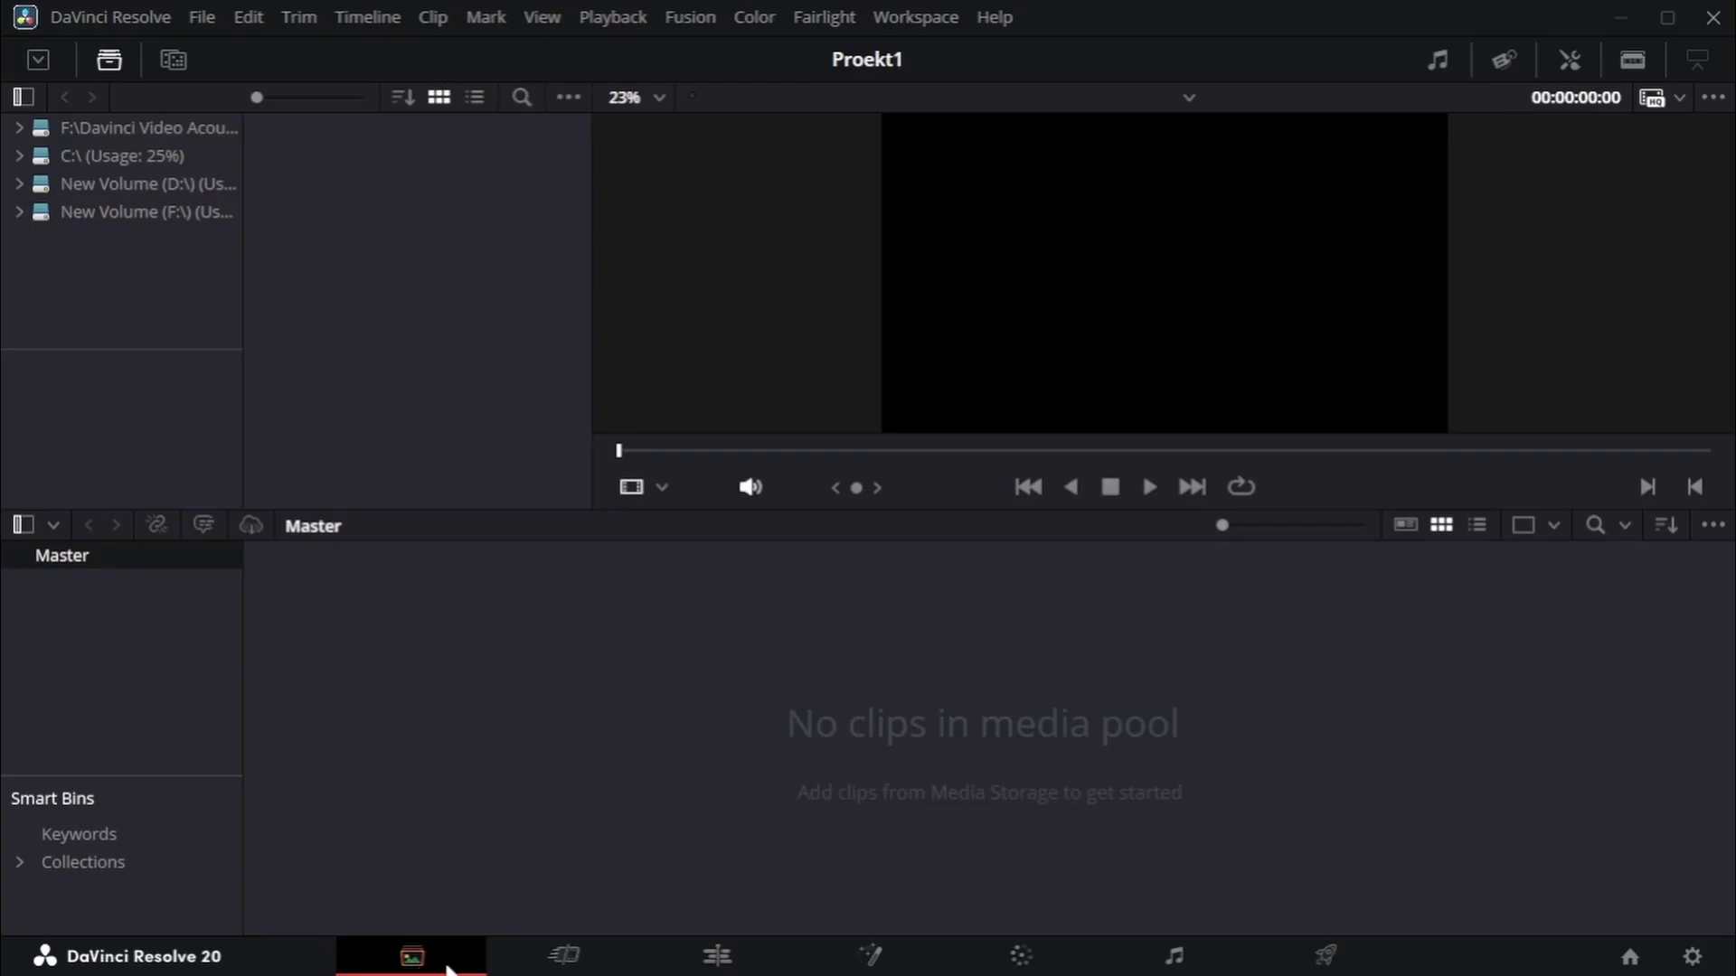
left_click(564, 957)
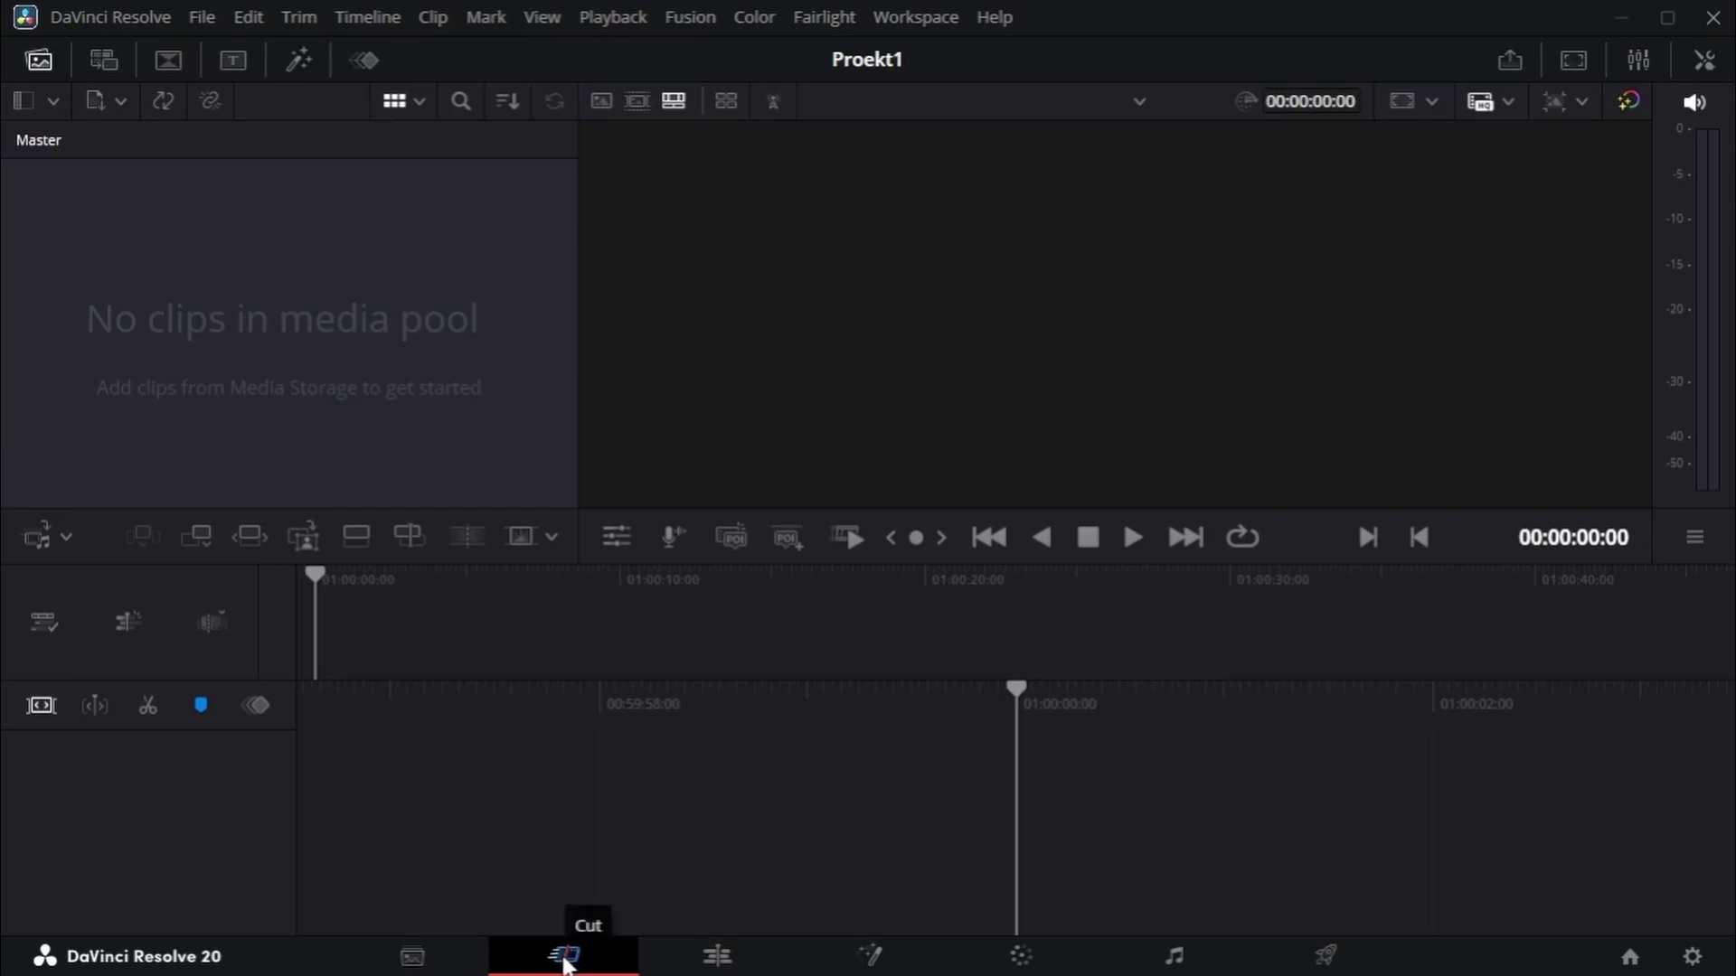
left_click(717, 958)
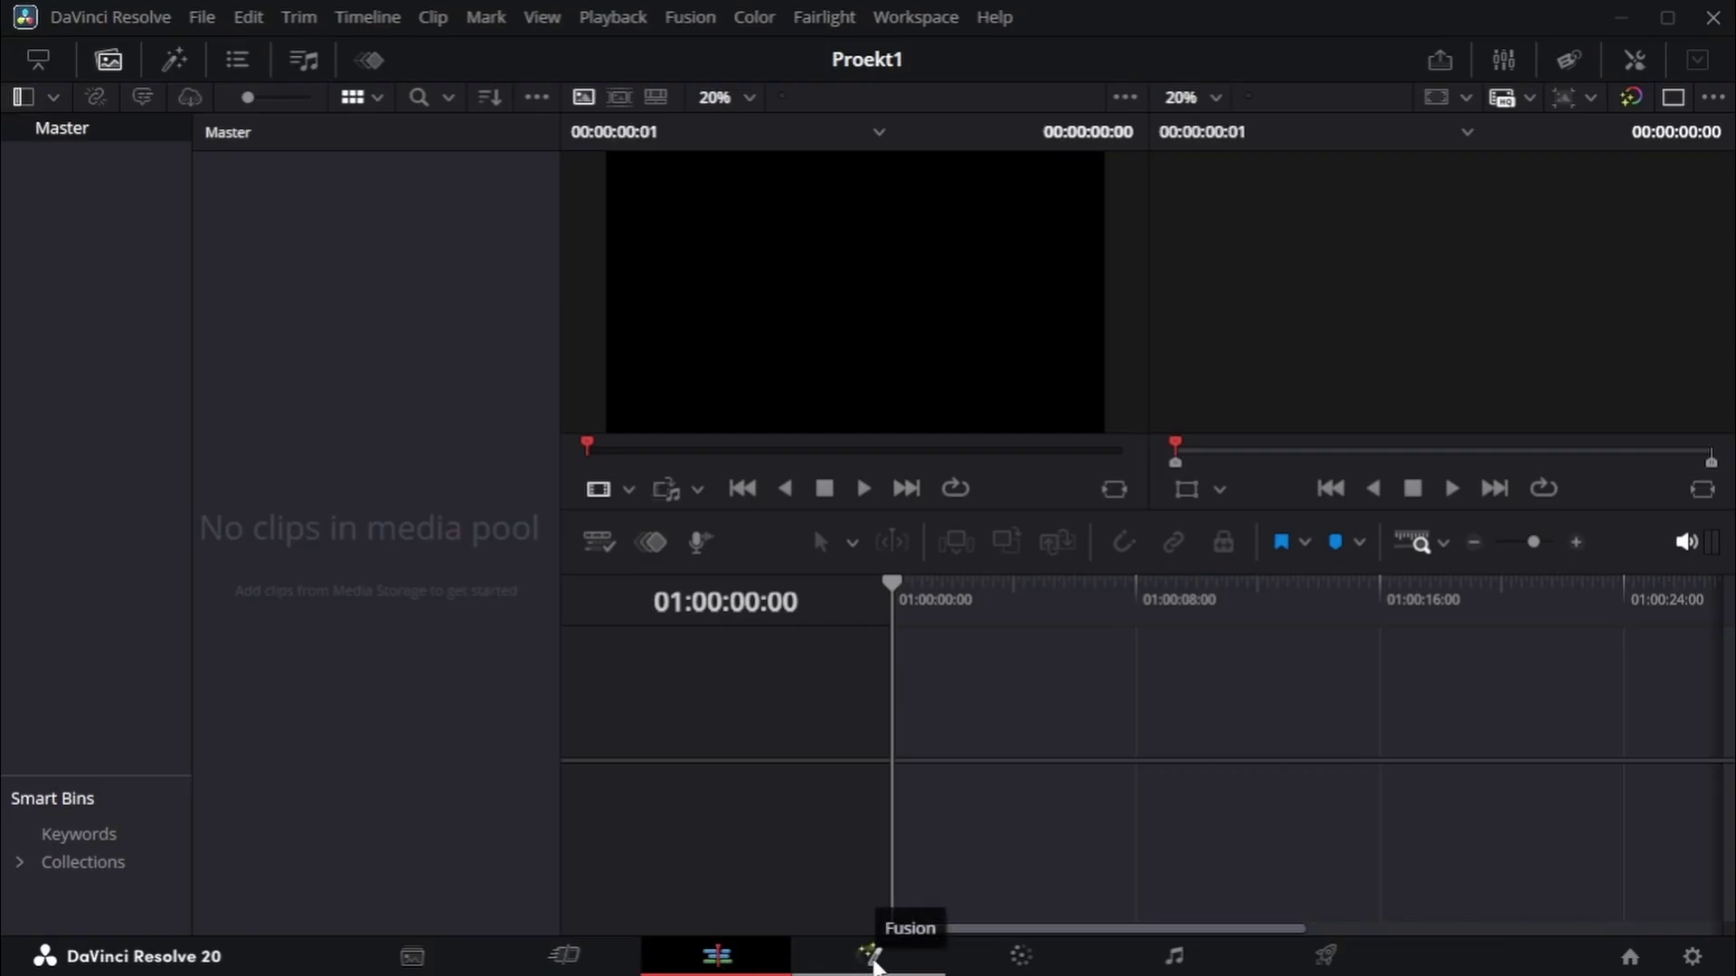
left_click(870, 957)
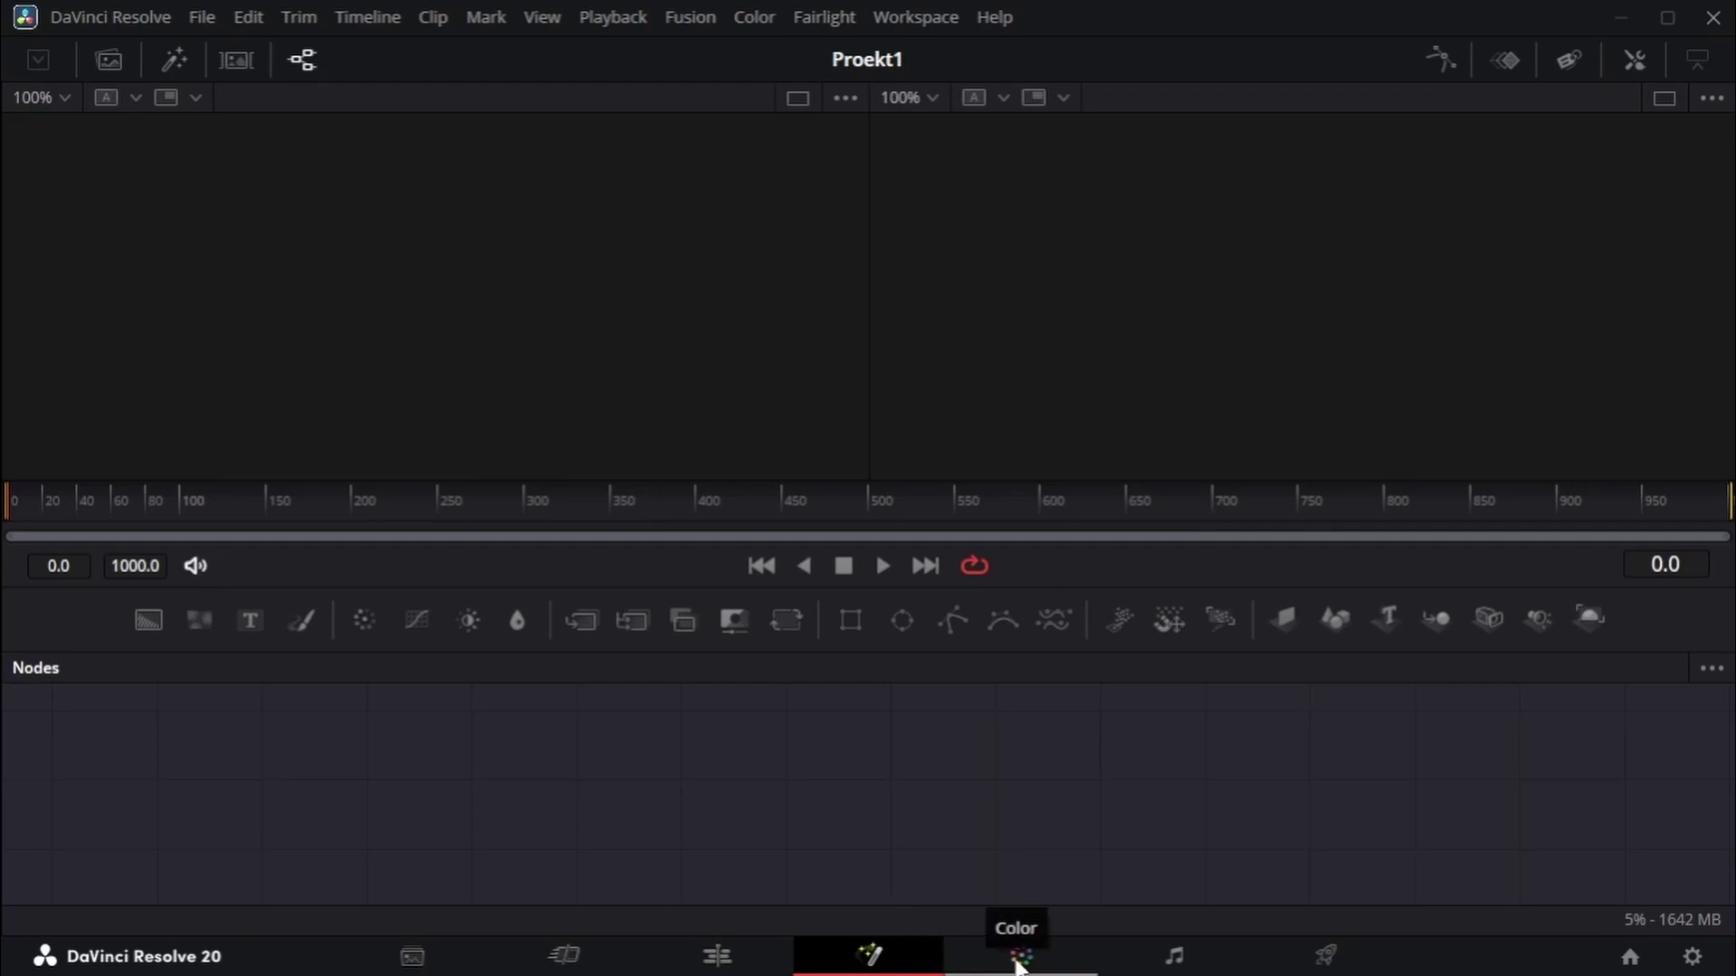
left_click(1019, 956)
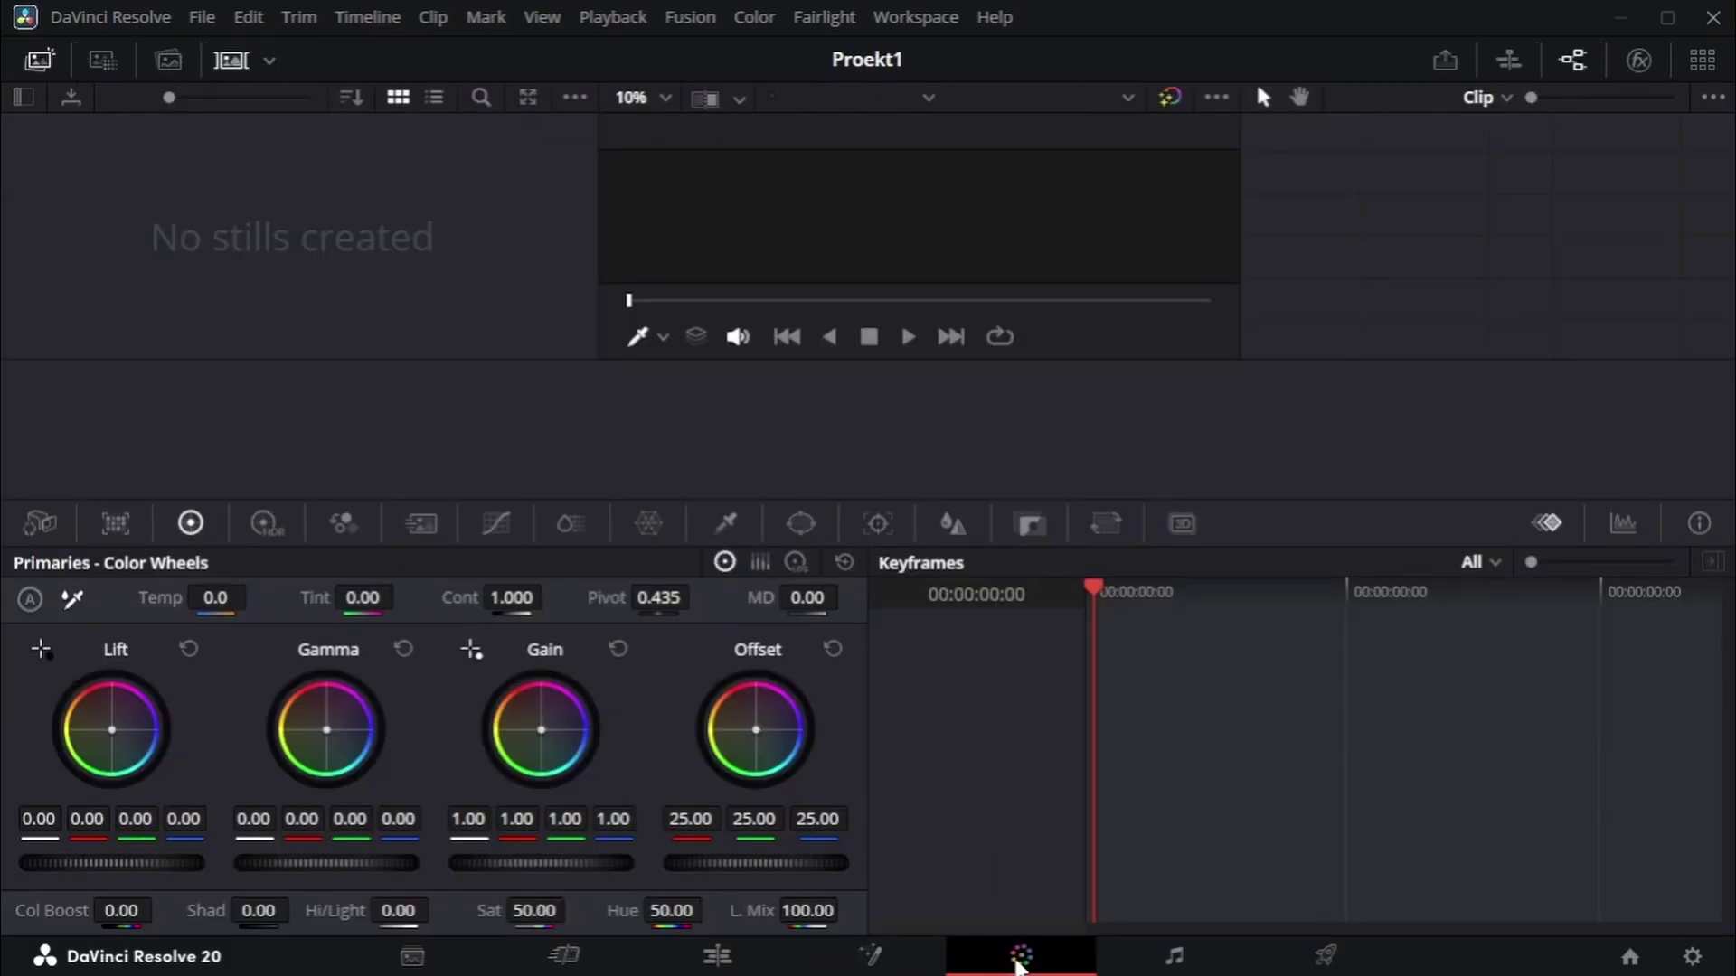
left_click(1175, 956)
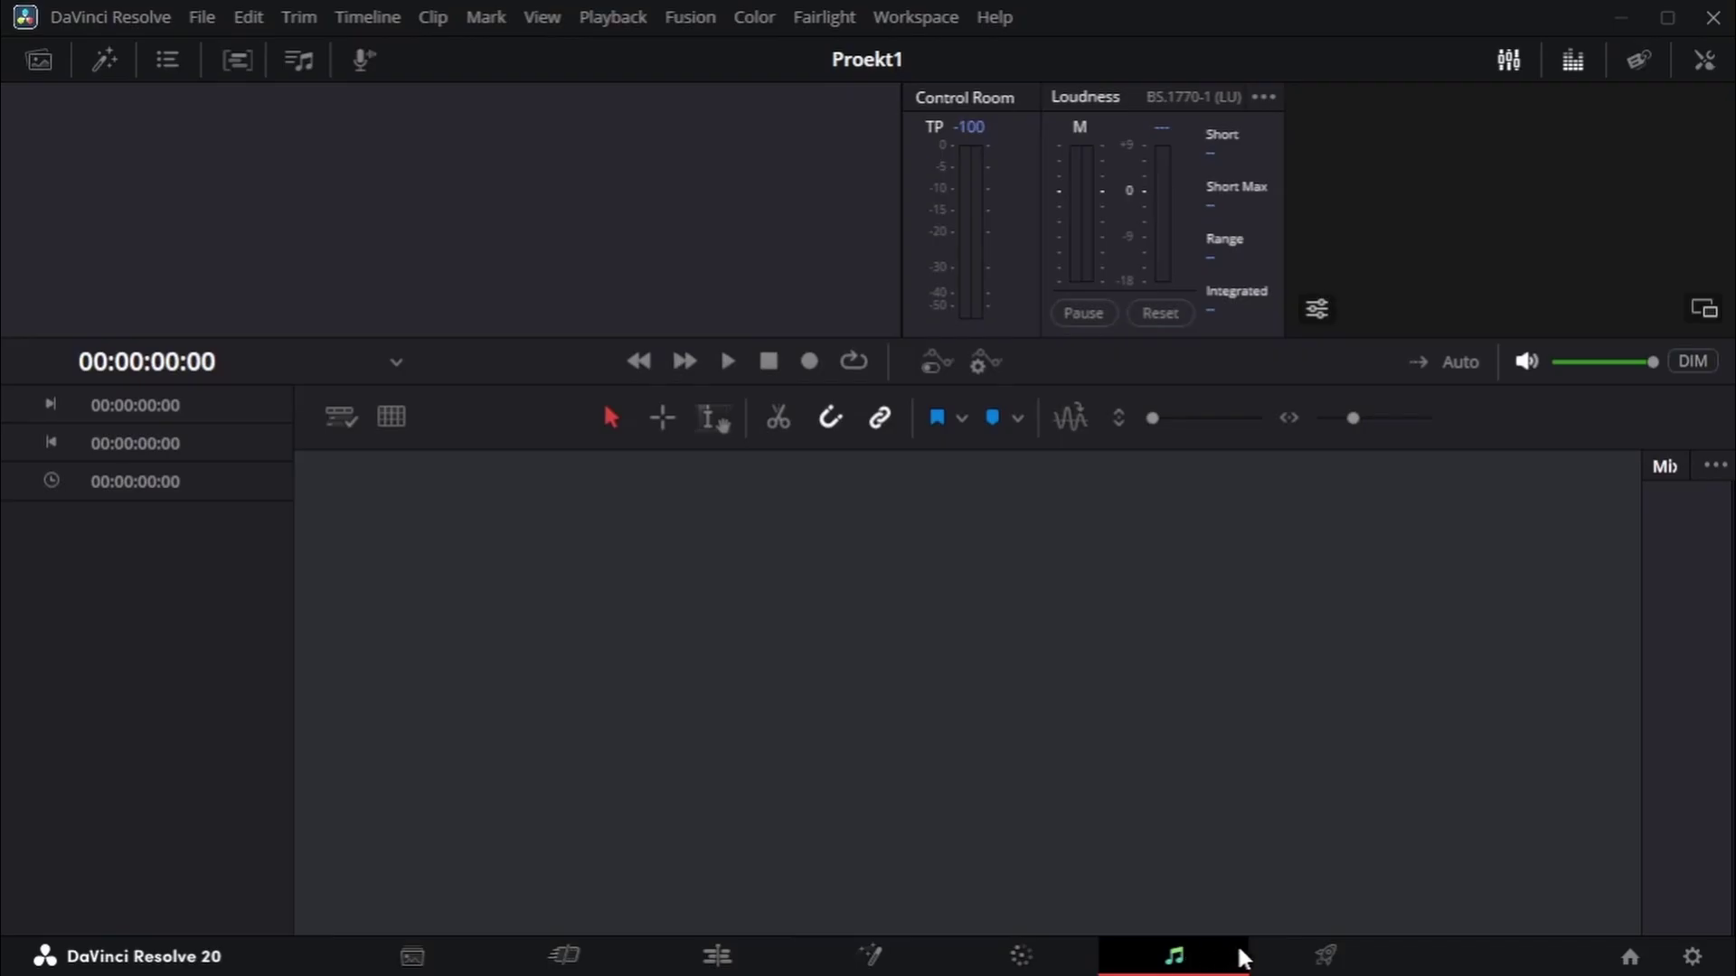
left_click(1324, 956)
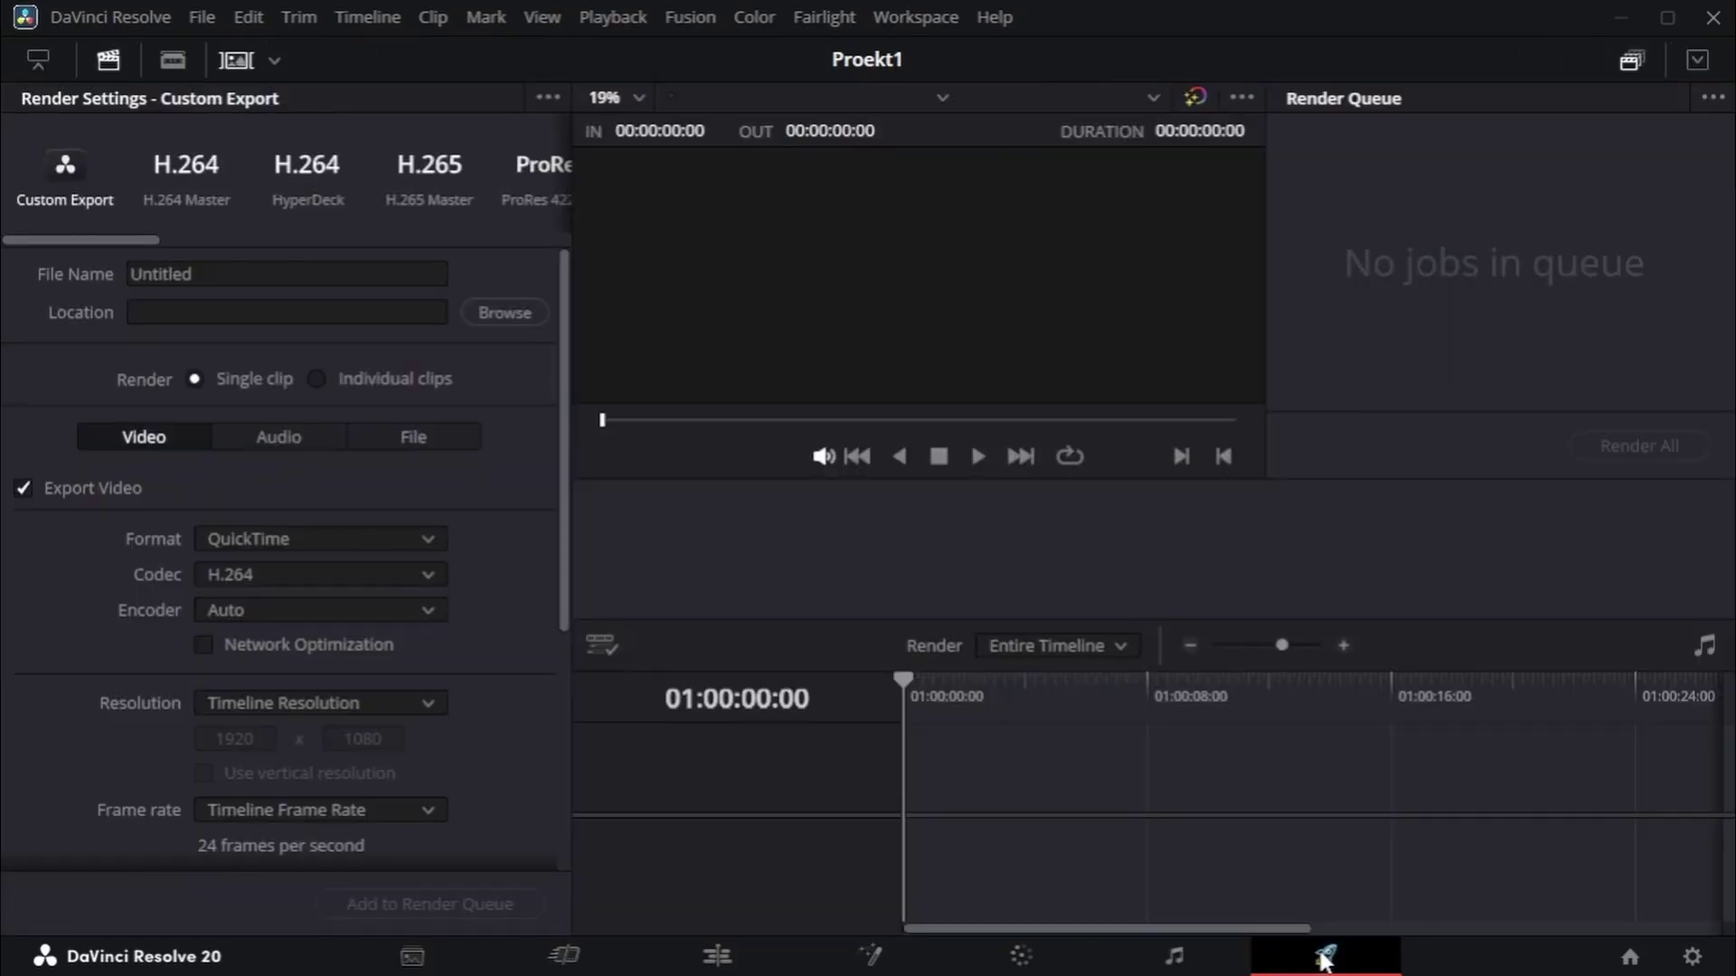
left_click(1629, 958)
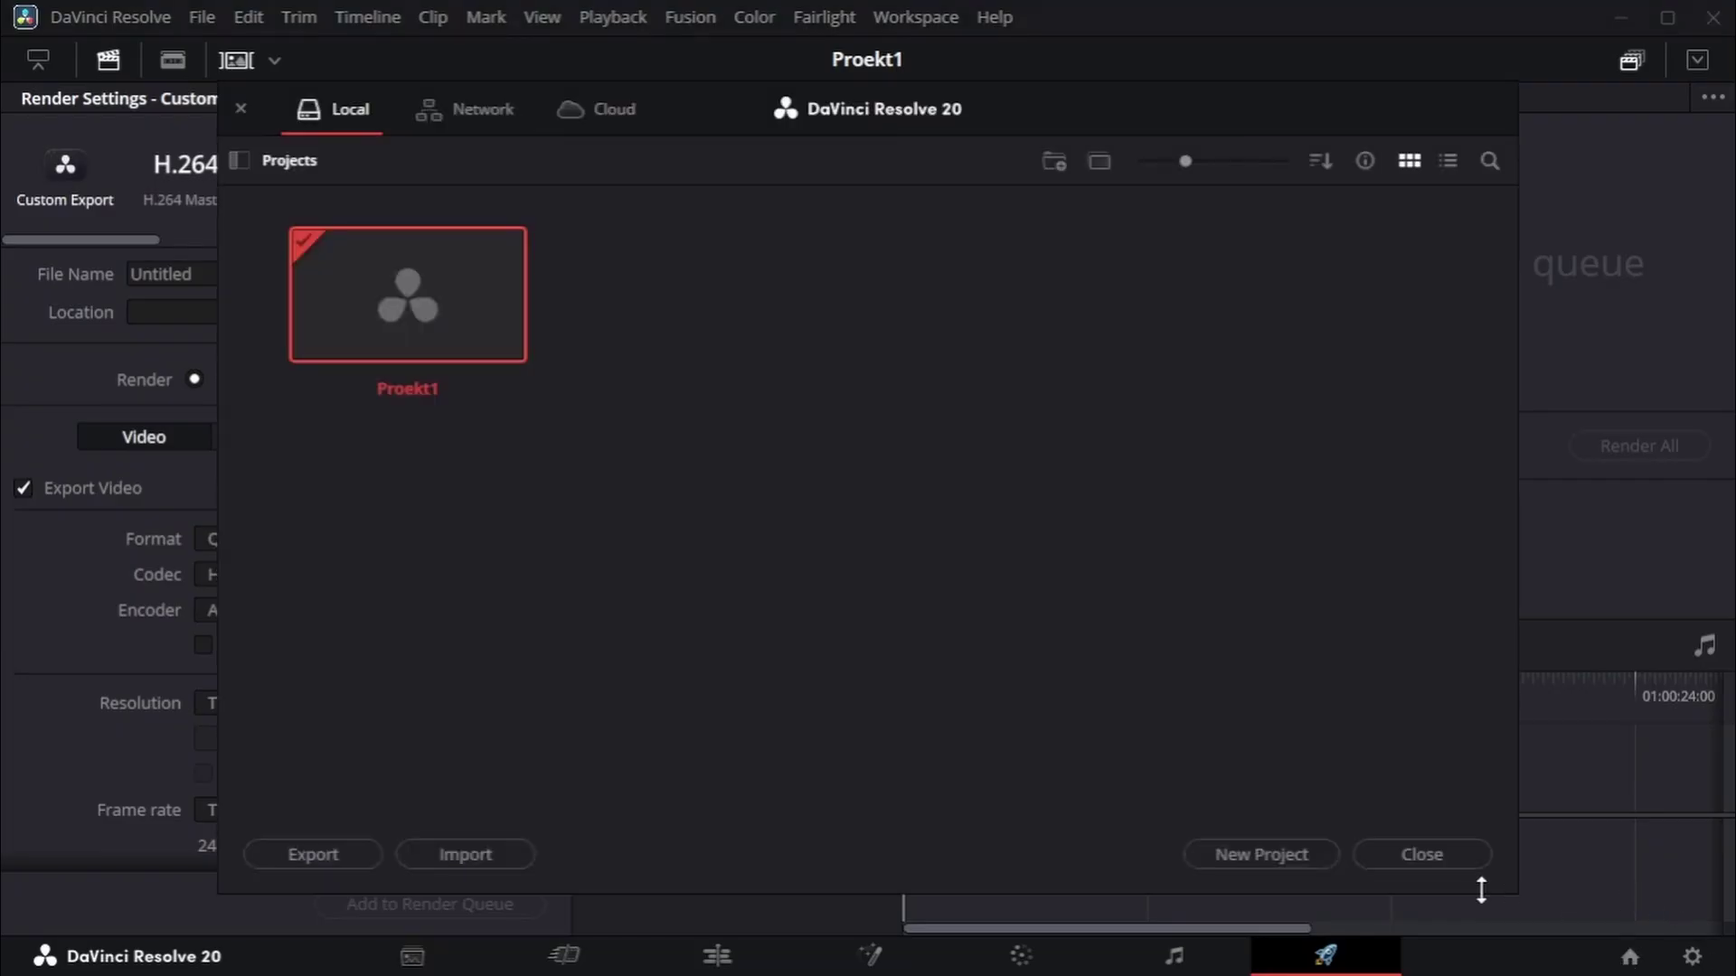
left_click(1435, 855)
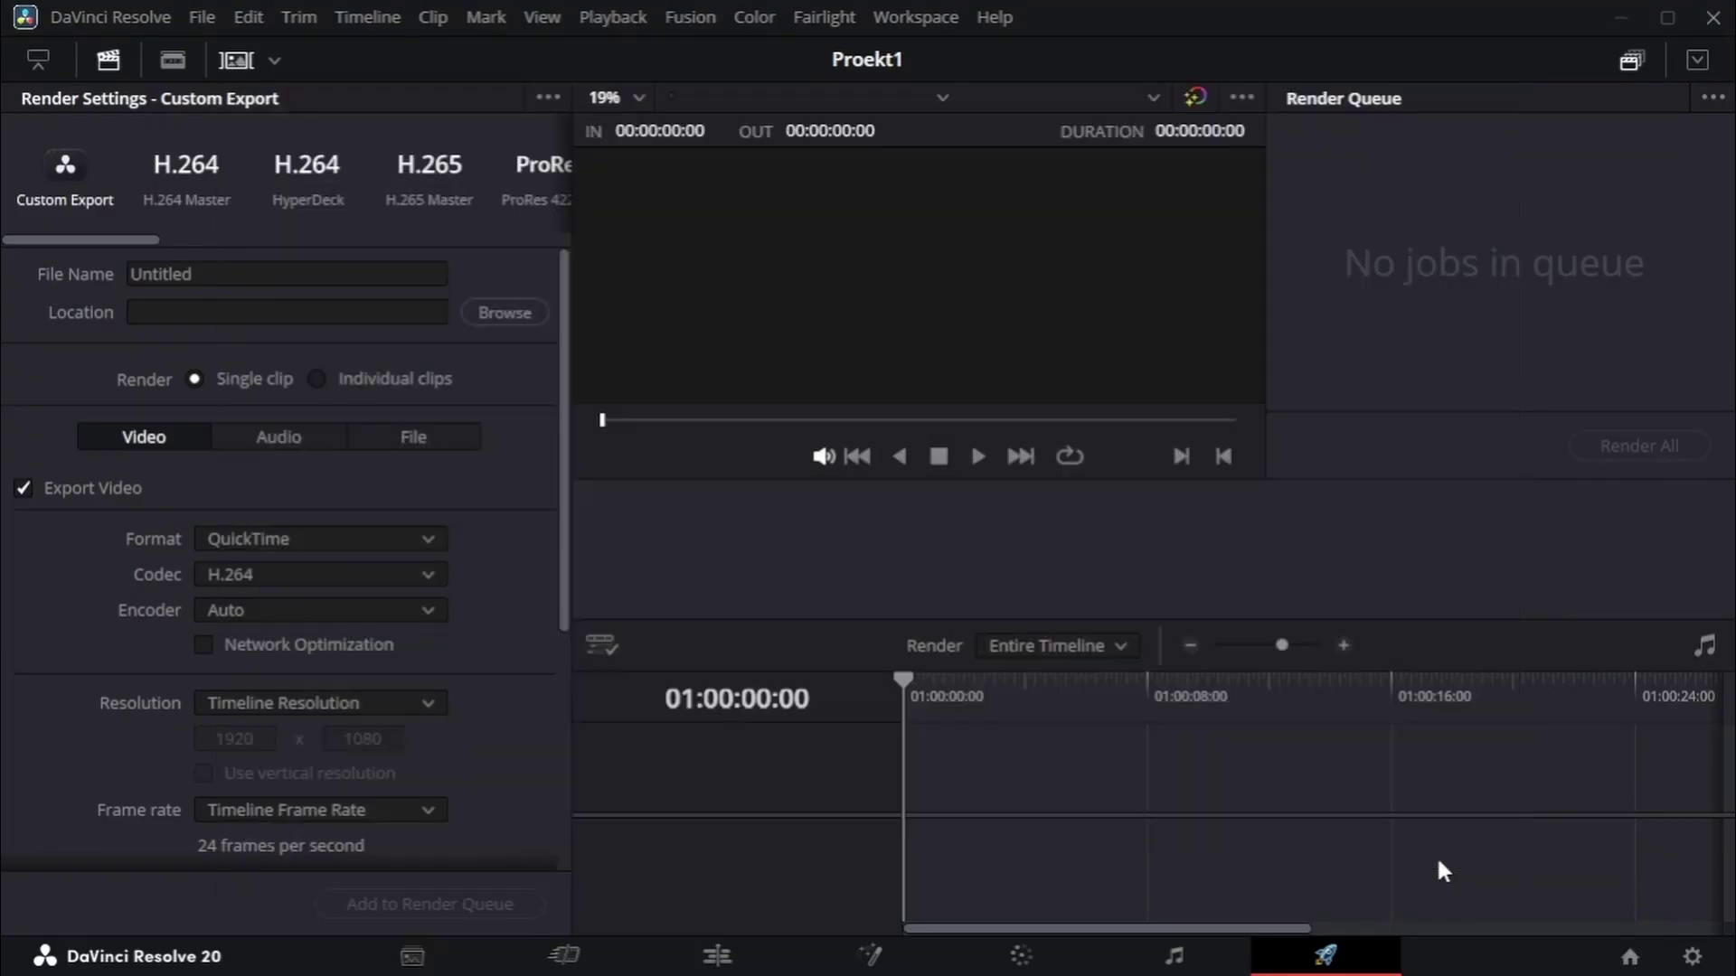
In the project settings, keep the timeline resolution at 1920 x 1080 HD and set the timeline frame rate to 24 frames per second
left_click(1692, 961)
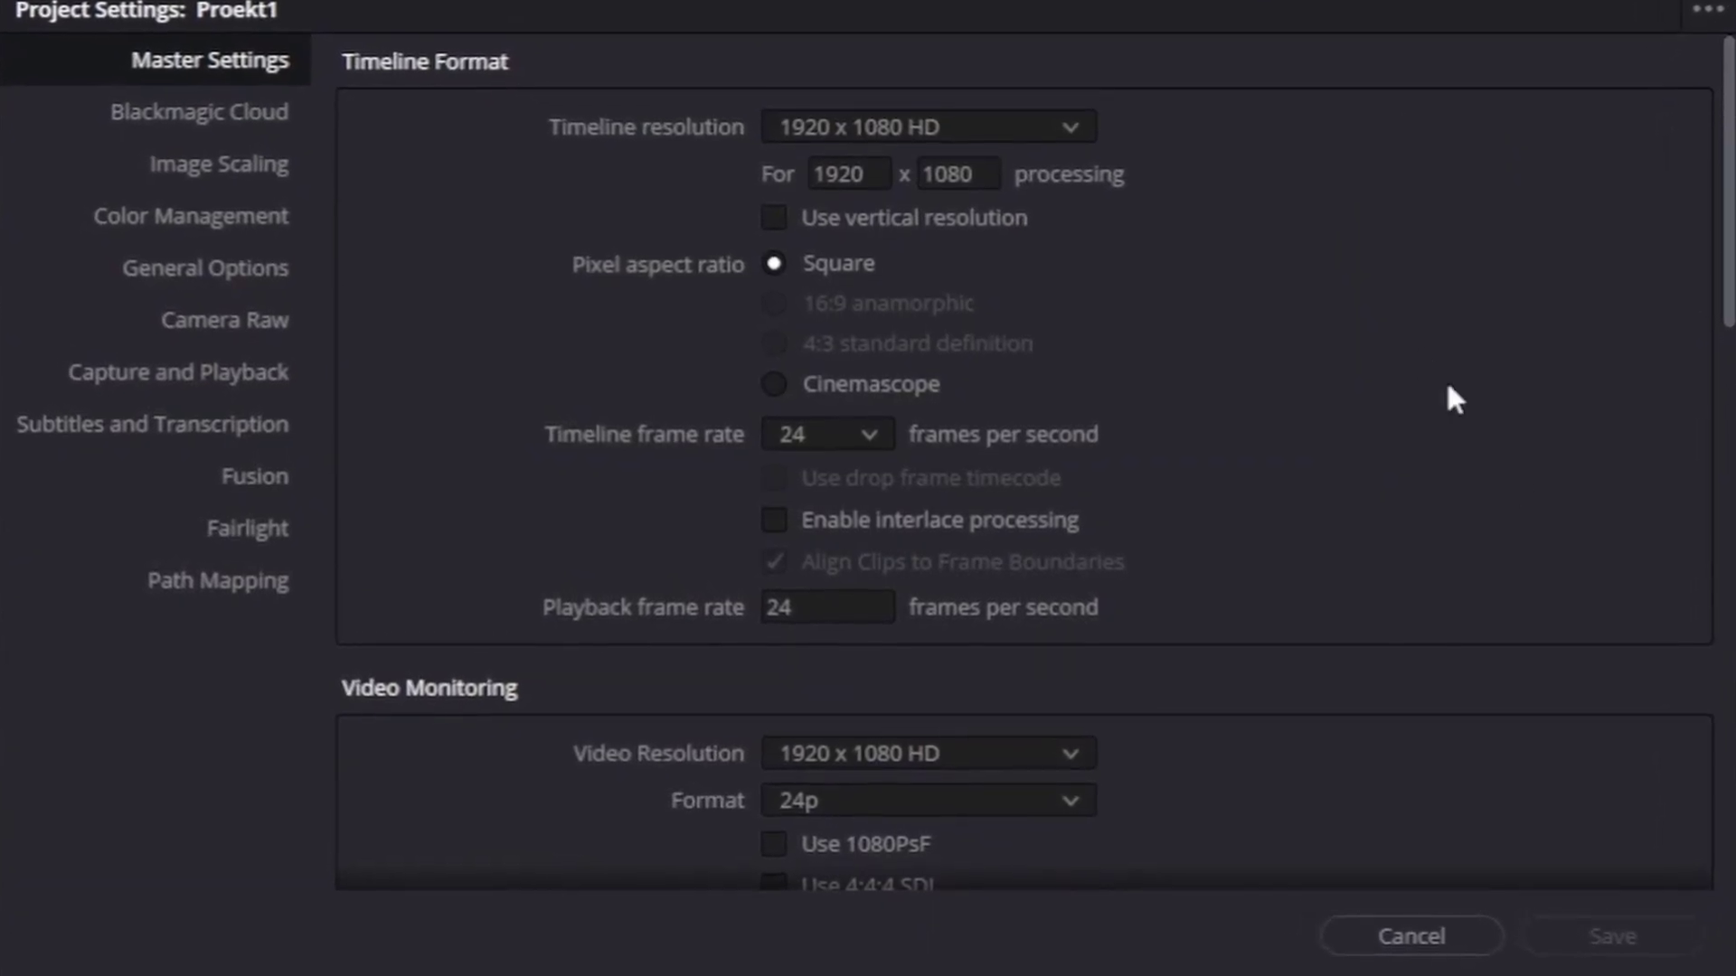
left_click(963, 122)
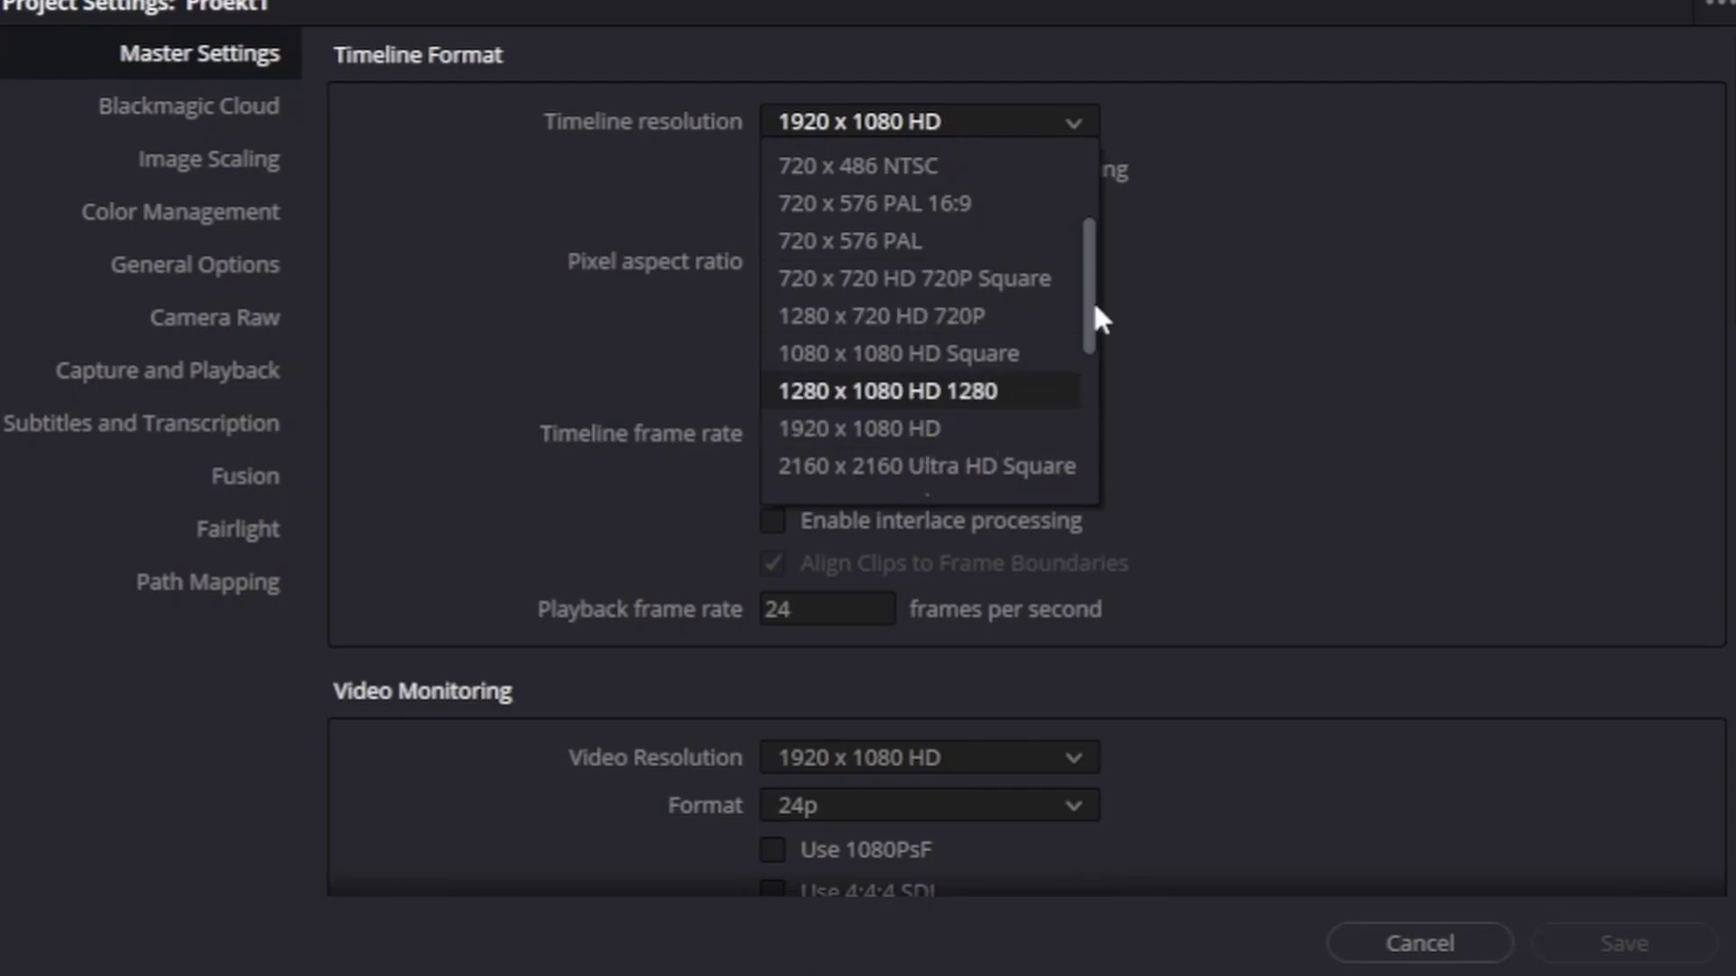
left_click_drag(1091, 311, 1090, 349)
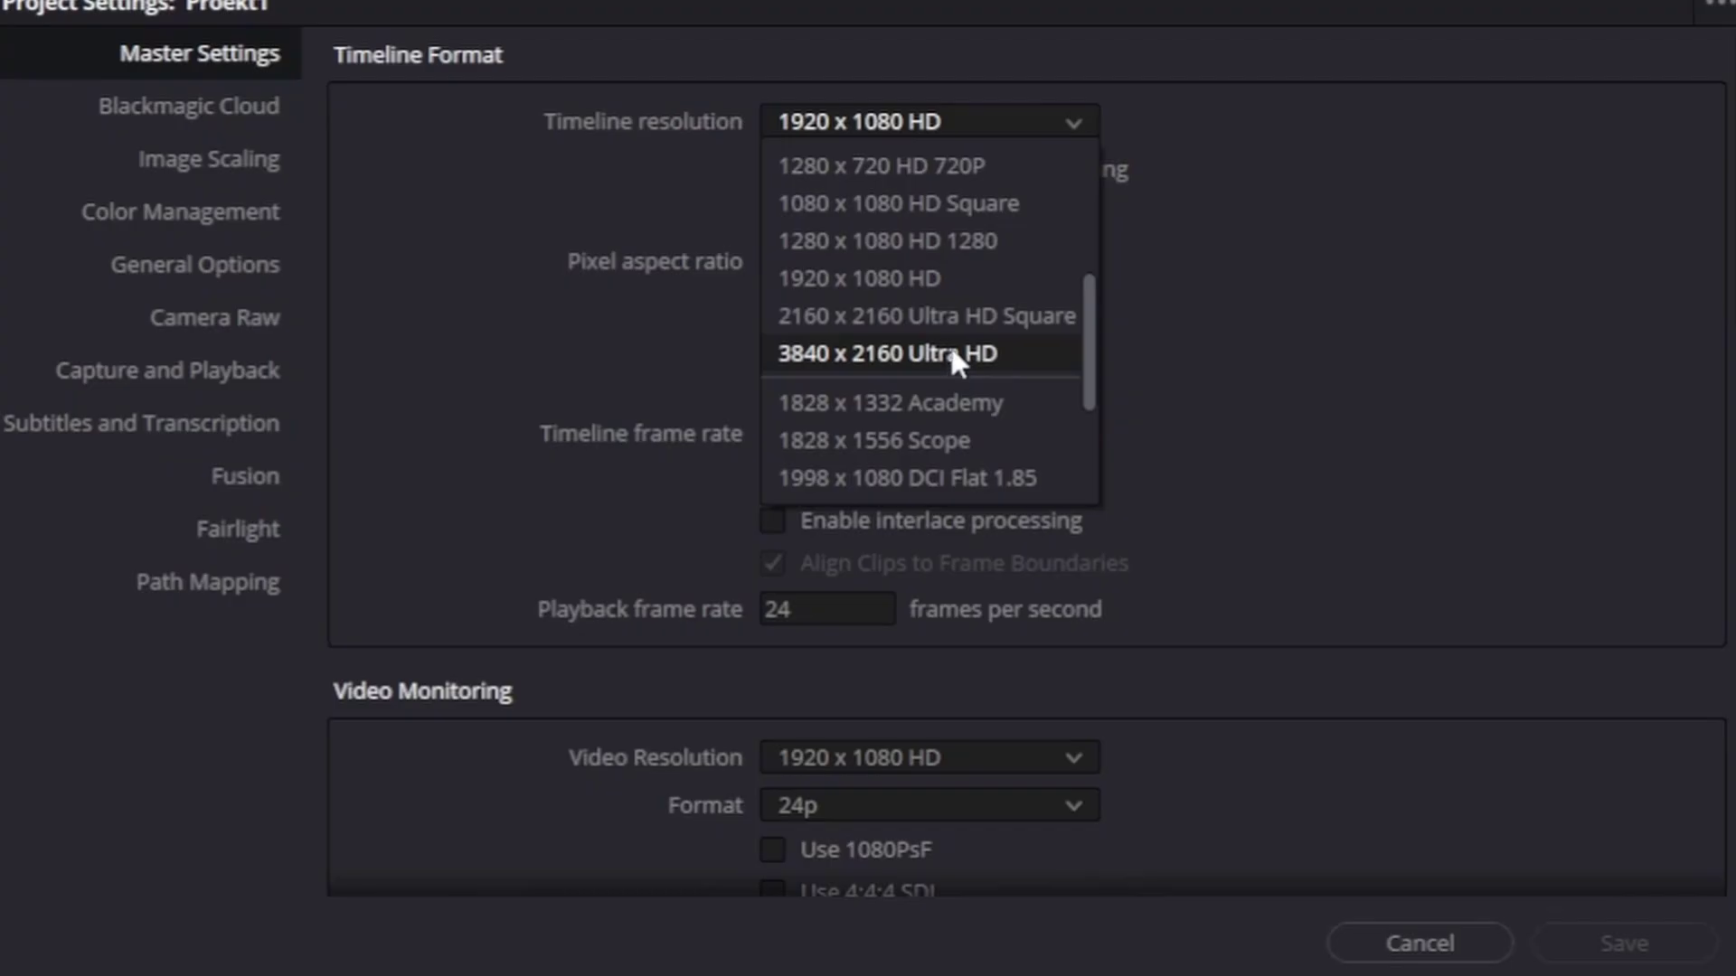
scroll(1009, 176, "up", 2)
left_click(1016, 128)
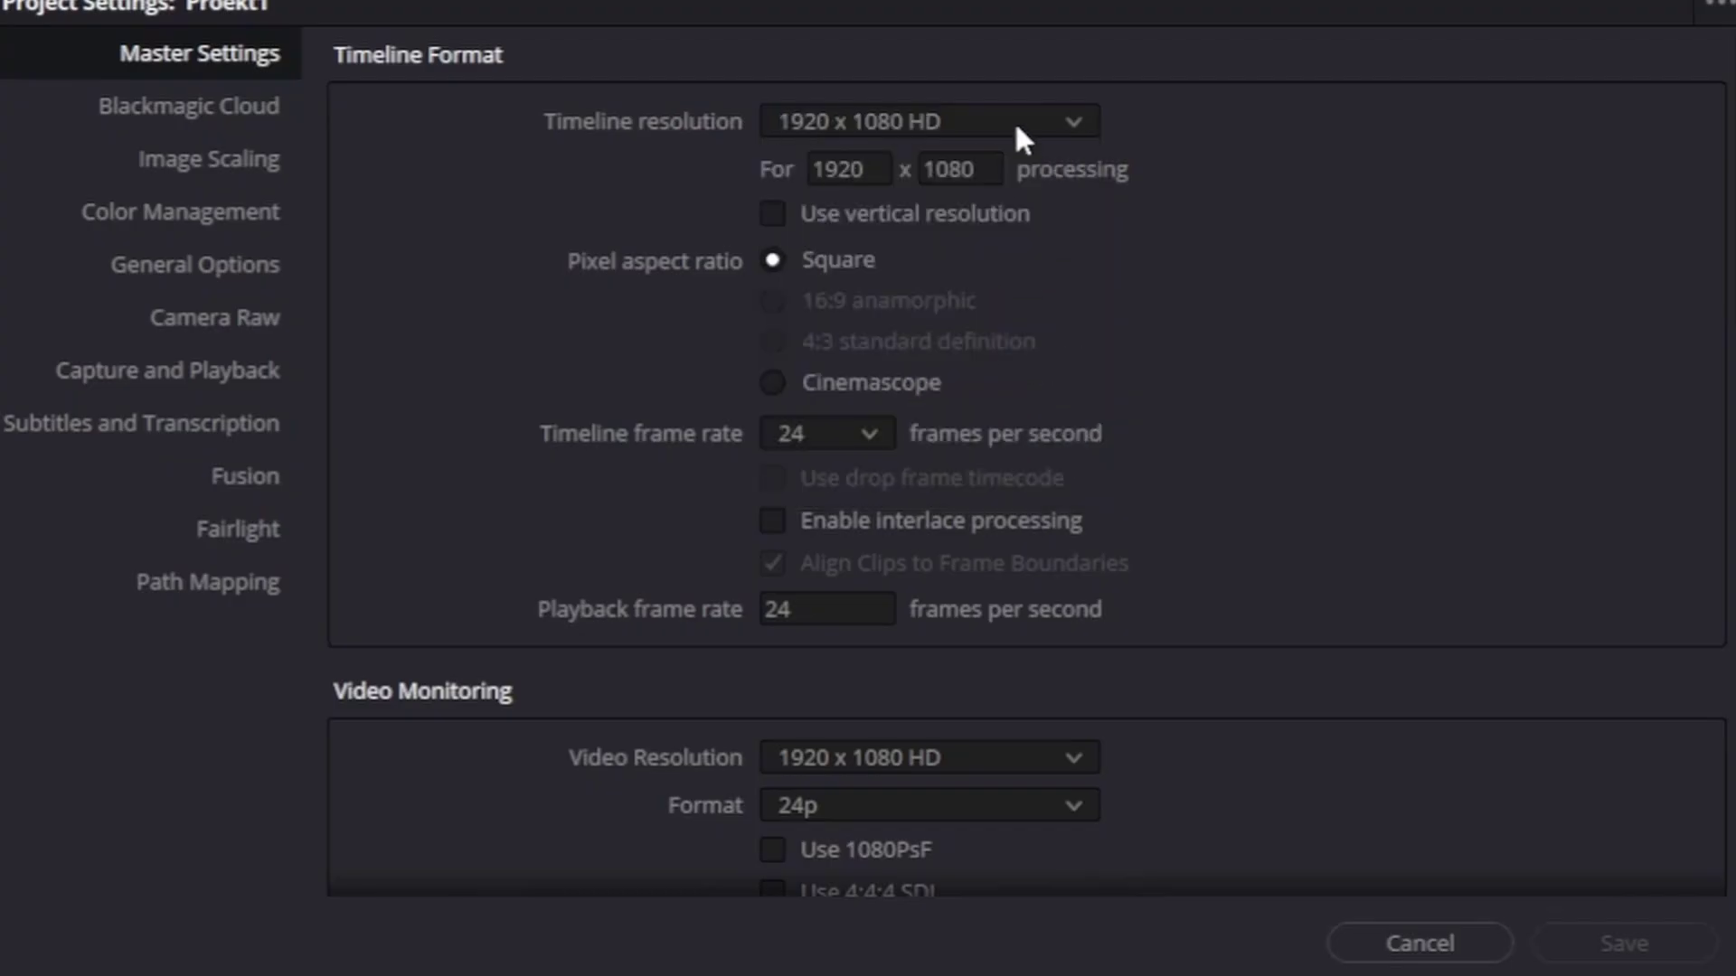
left_click(864, 436)
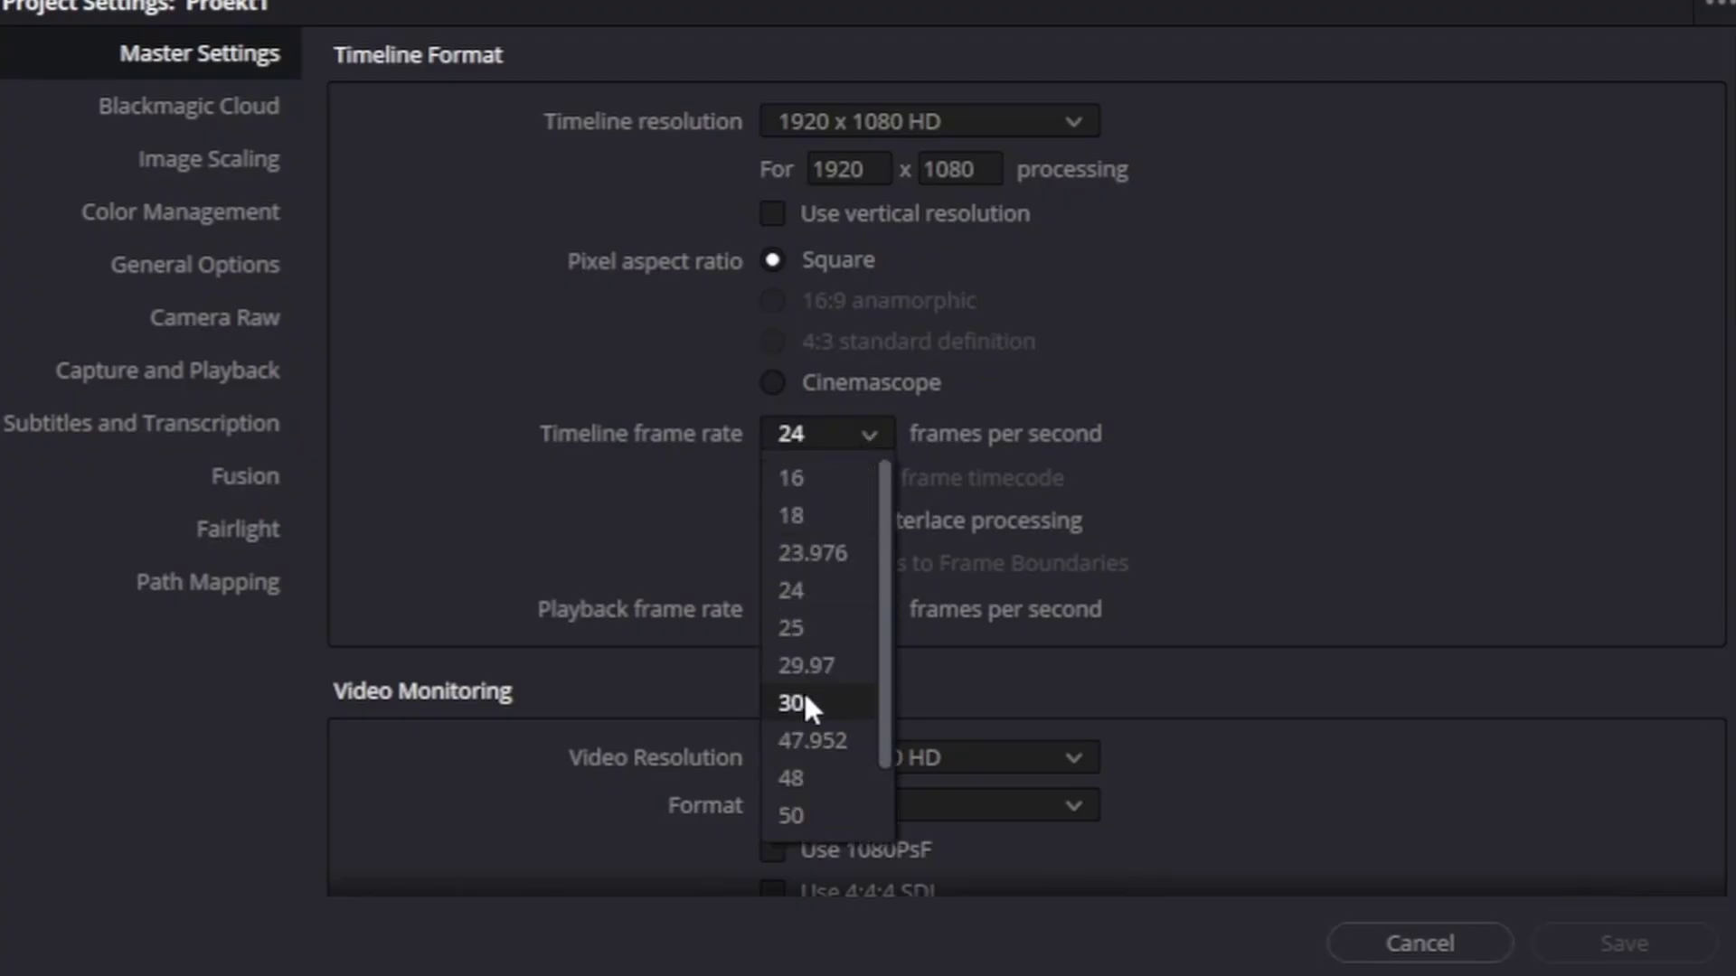
left_click(792, 591)
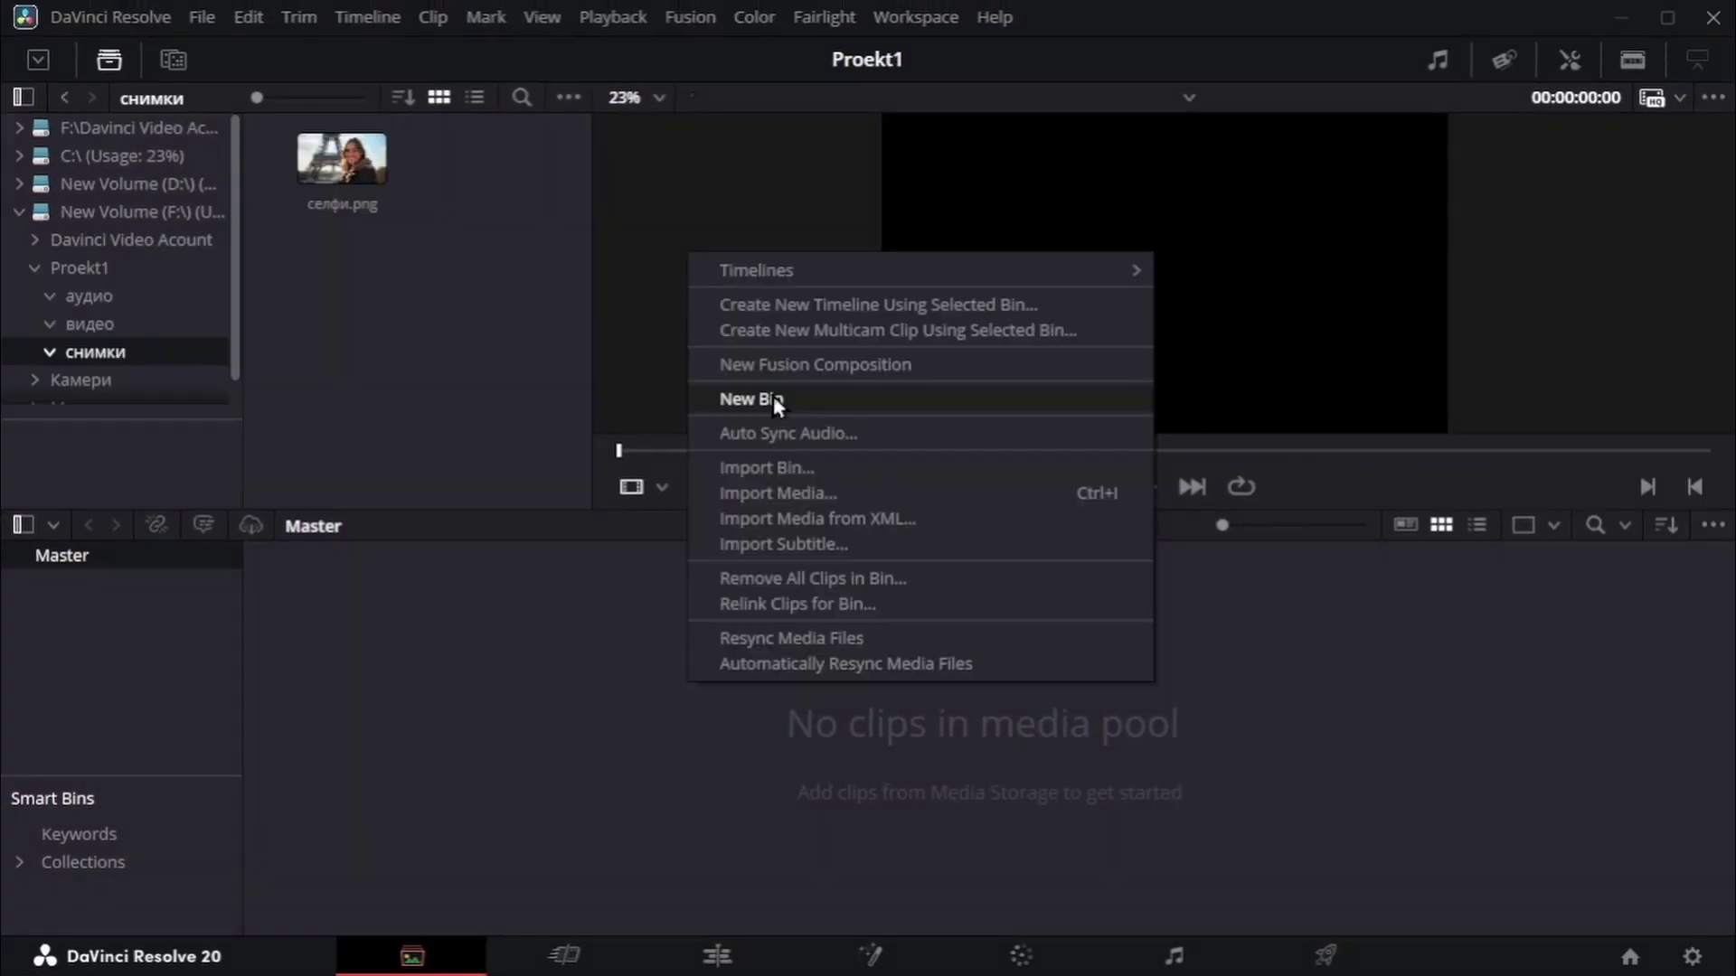
Create three bins named Снимки, Видео and Аудио in the media pool's Master bin
left_click(774, 399)
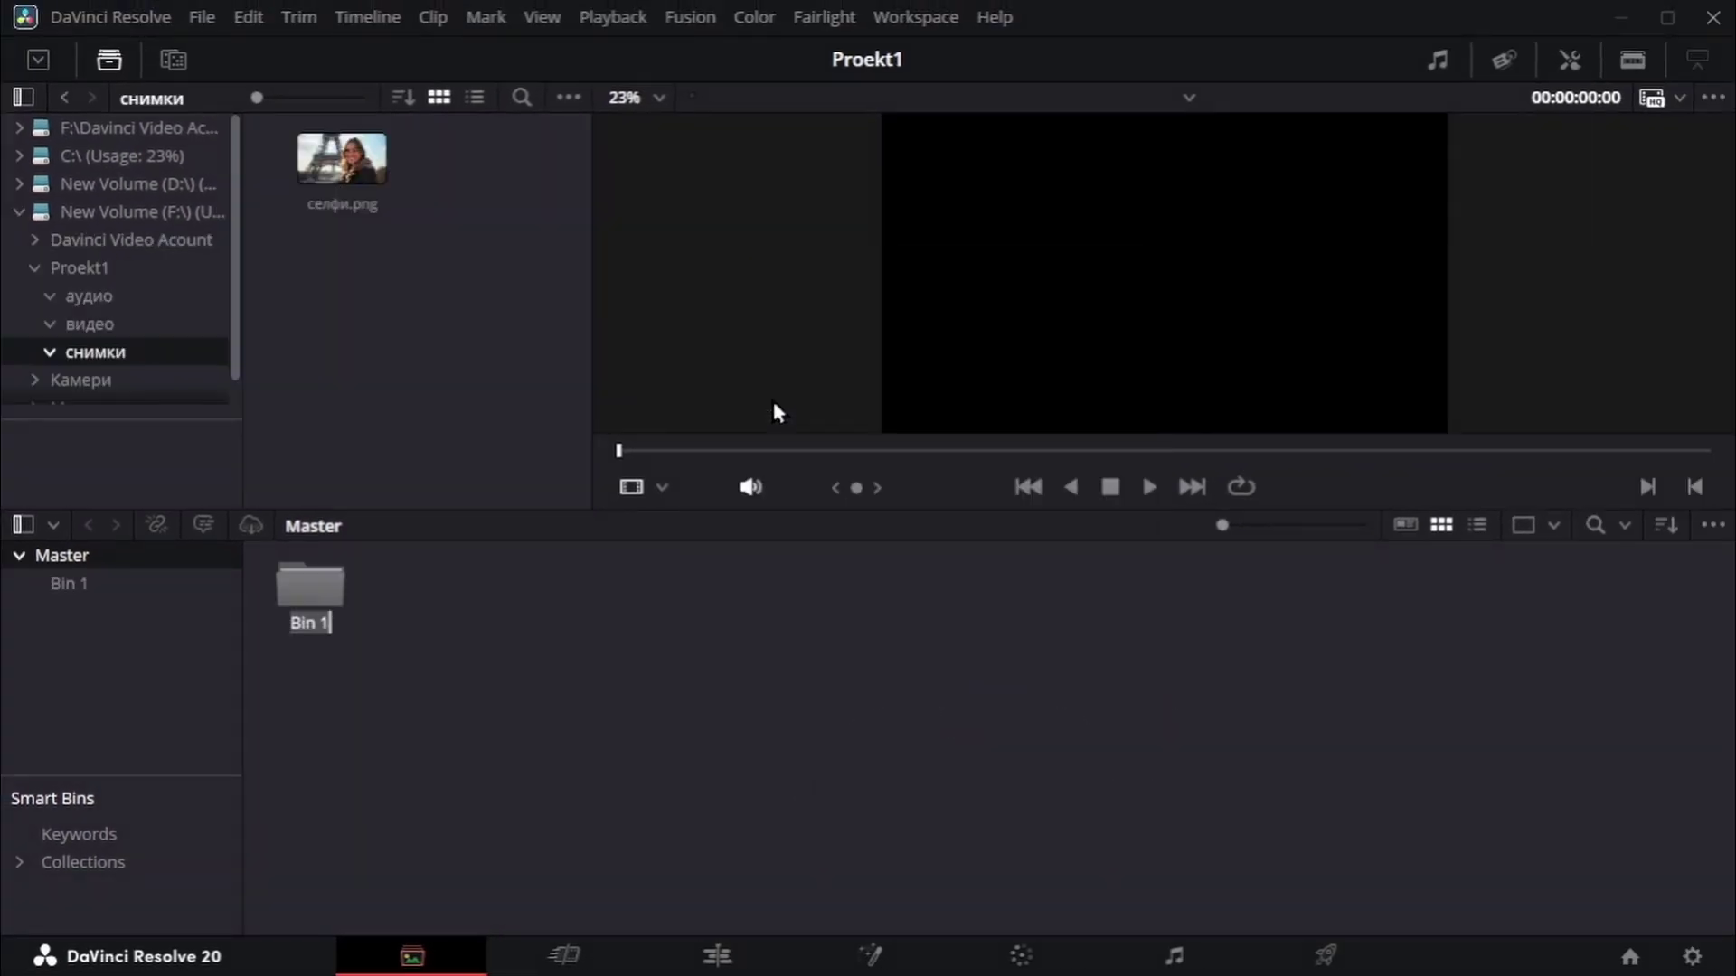
type("Снимки")
key("Return")
right_click(684, 661)
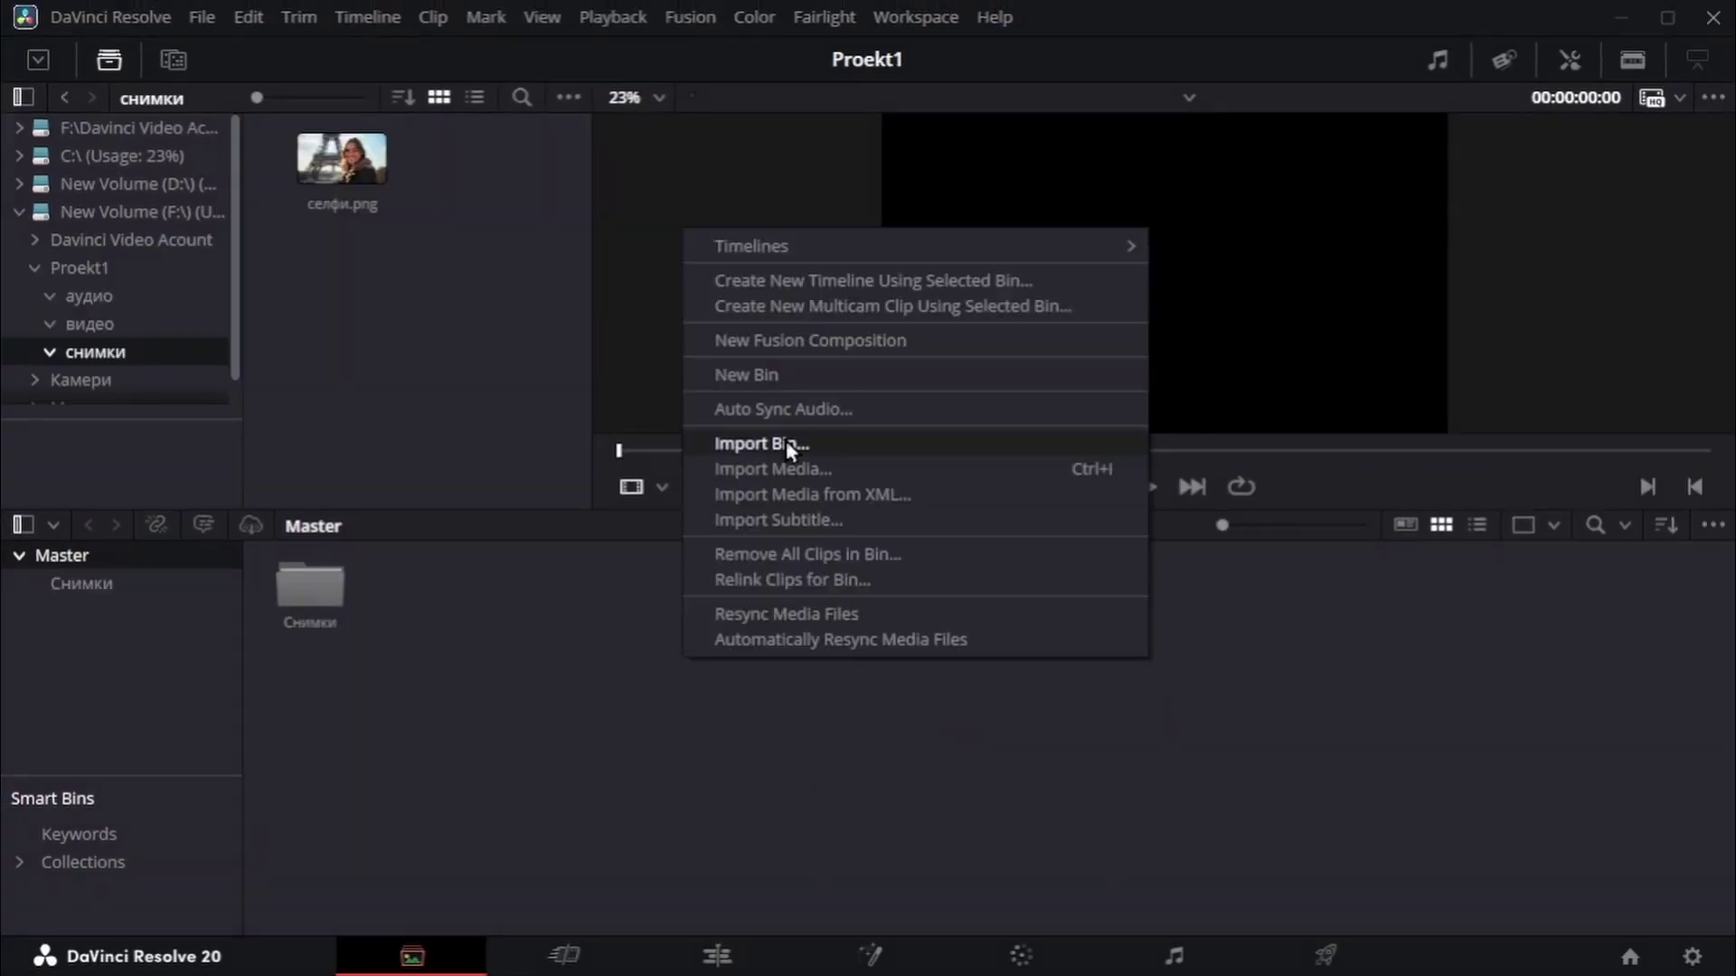
left_click(747, 374)
type("Видео")
key("Return")
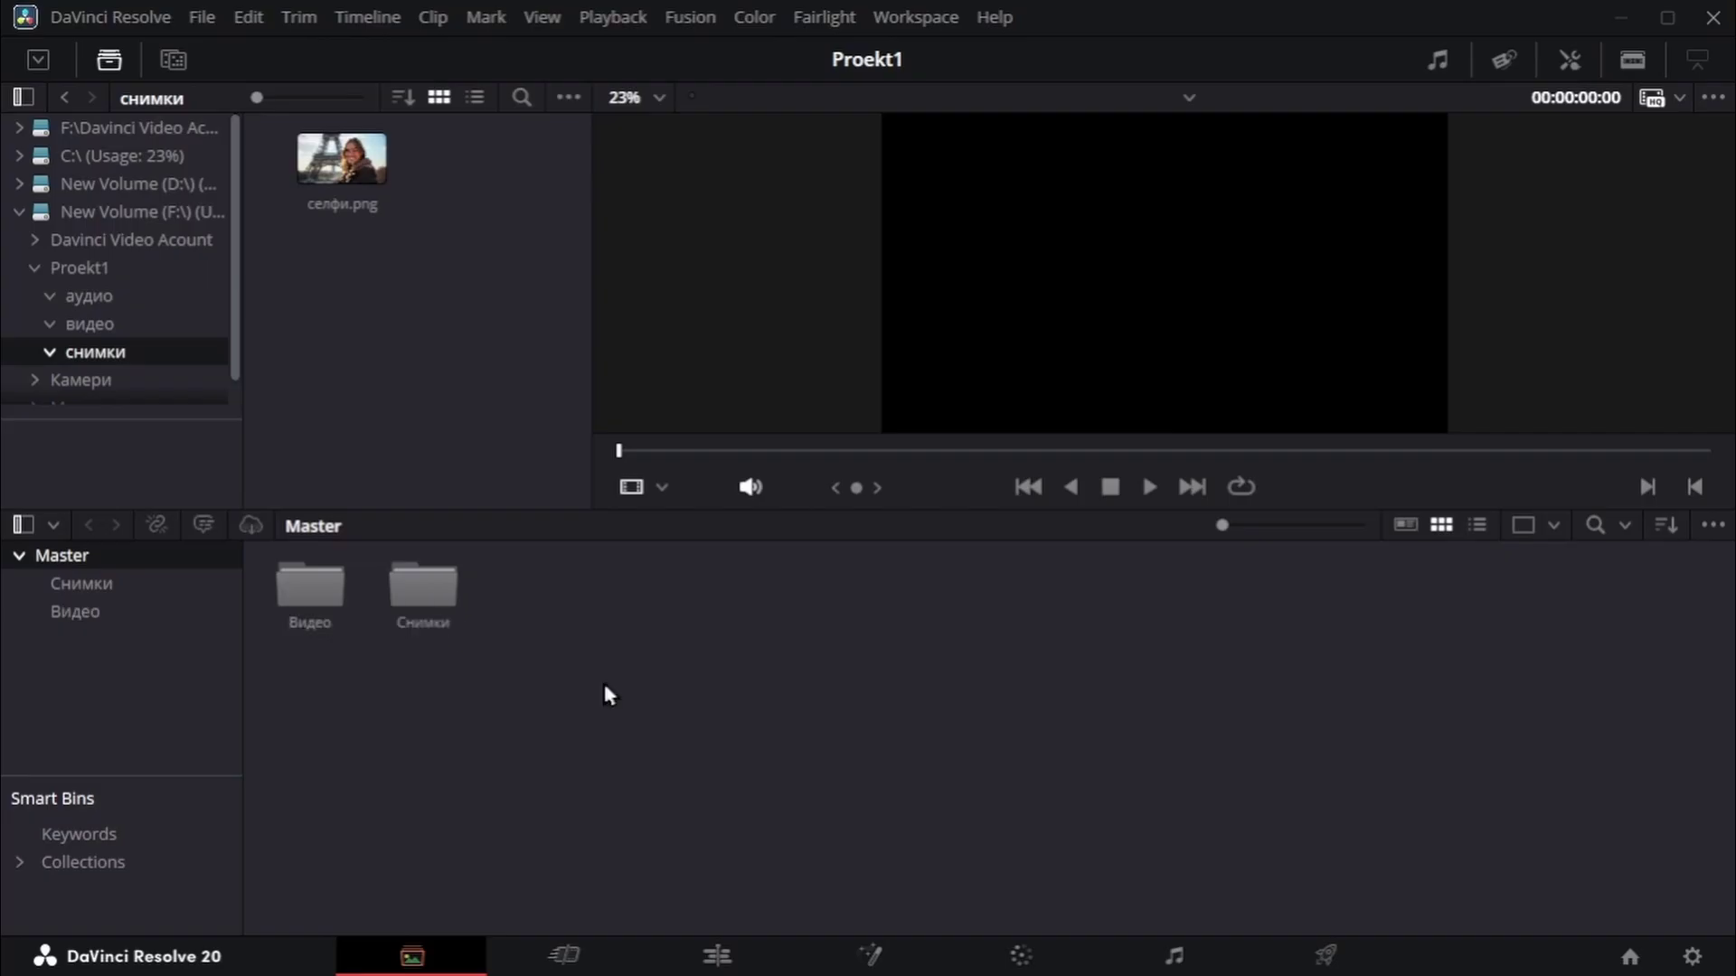
right_click(604, 694)
left_click(702, 398)
type("Аудио")
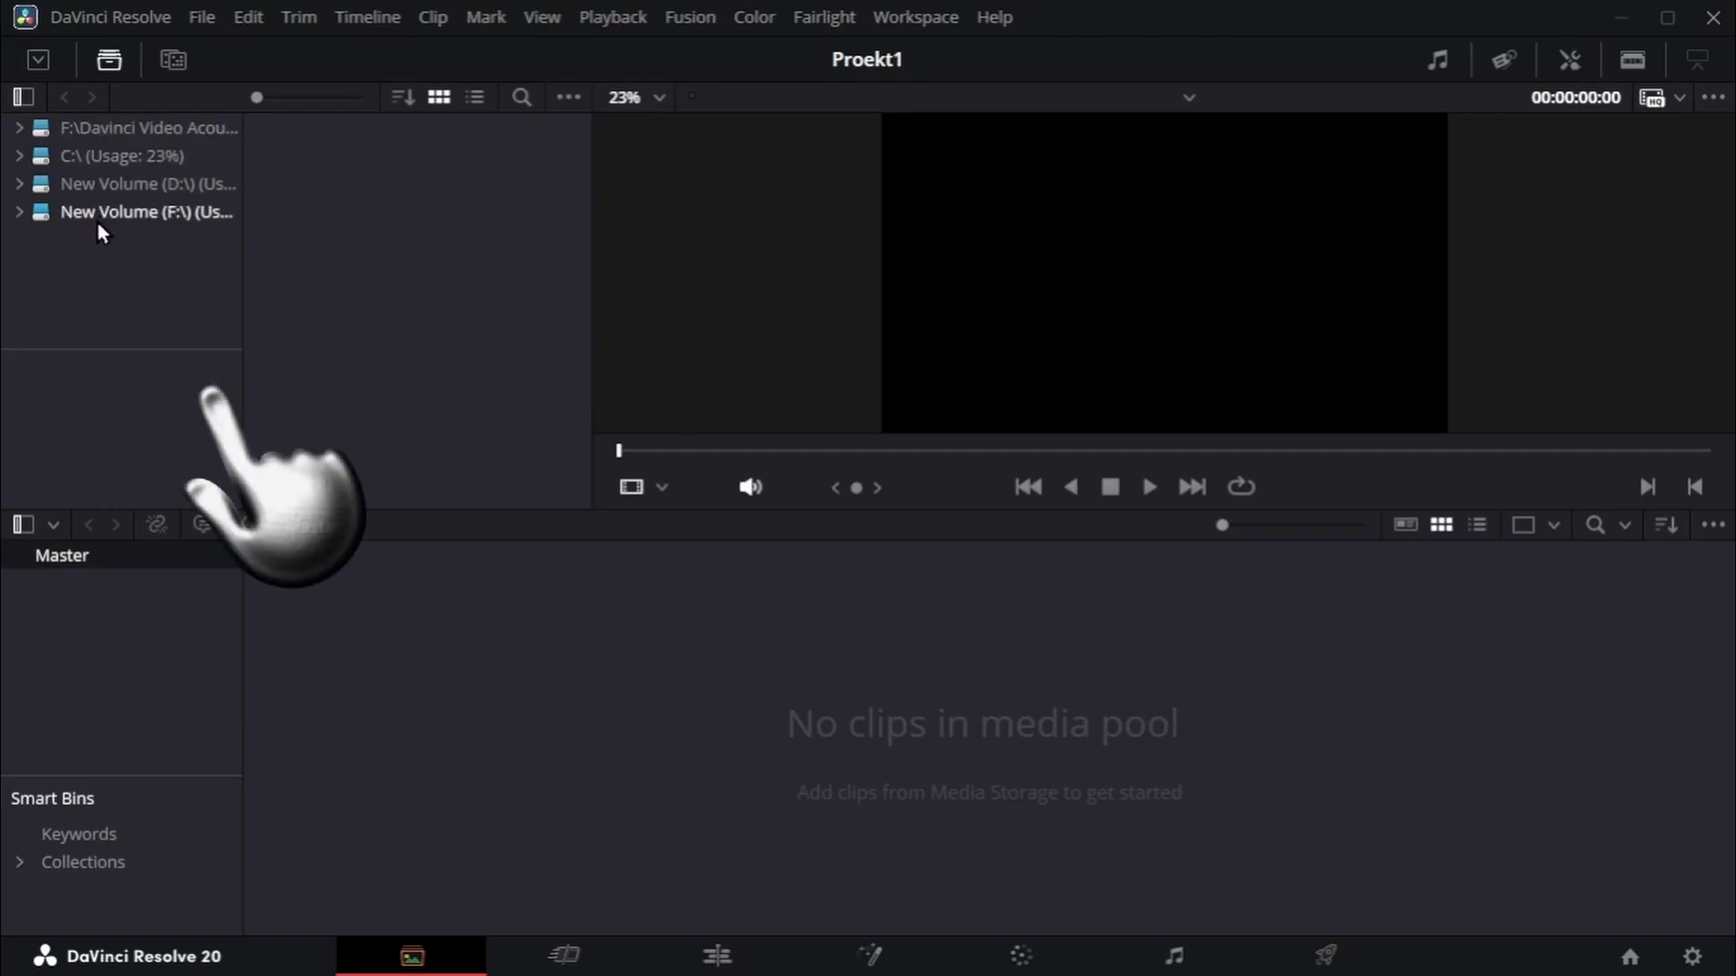
Import the снимки, видео and аудио folders from Proekt1 on the F: drive into the media pool as bins
left_click(18, 213)
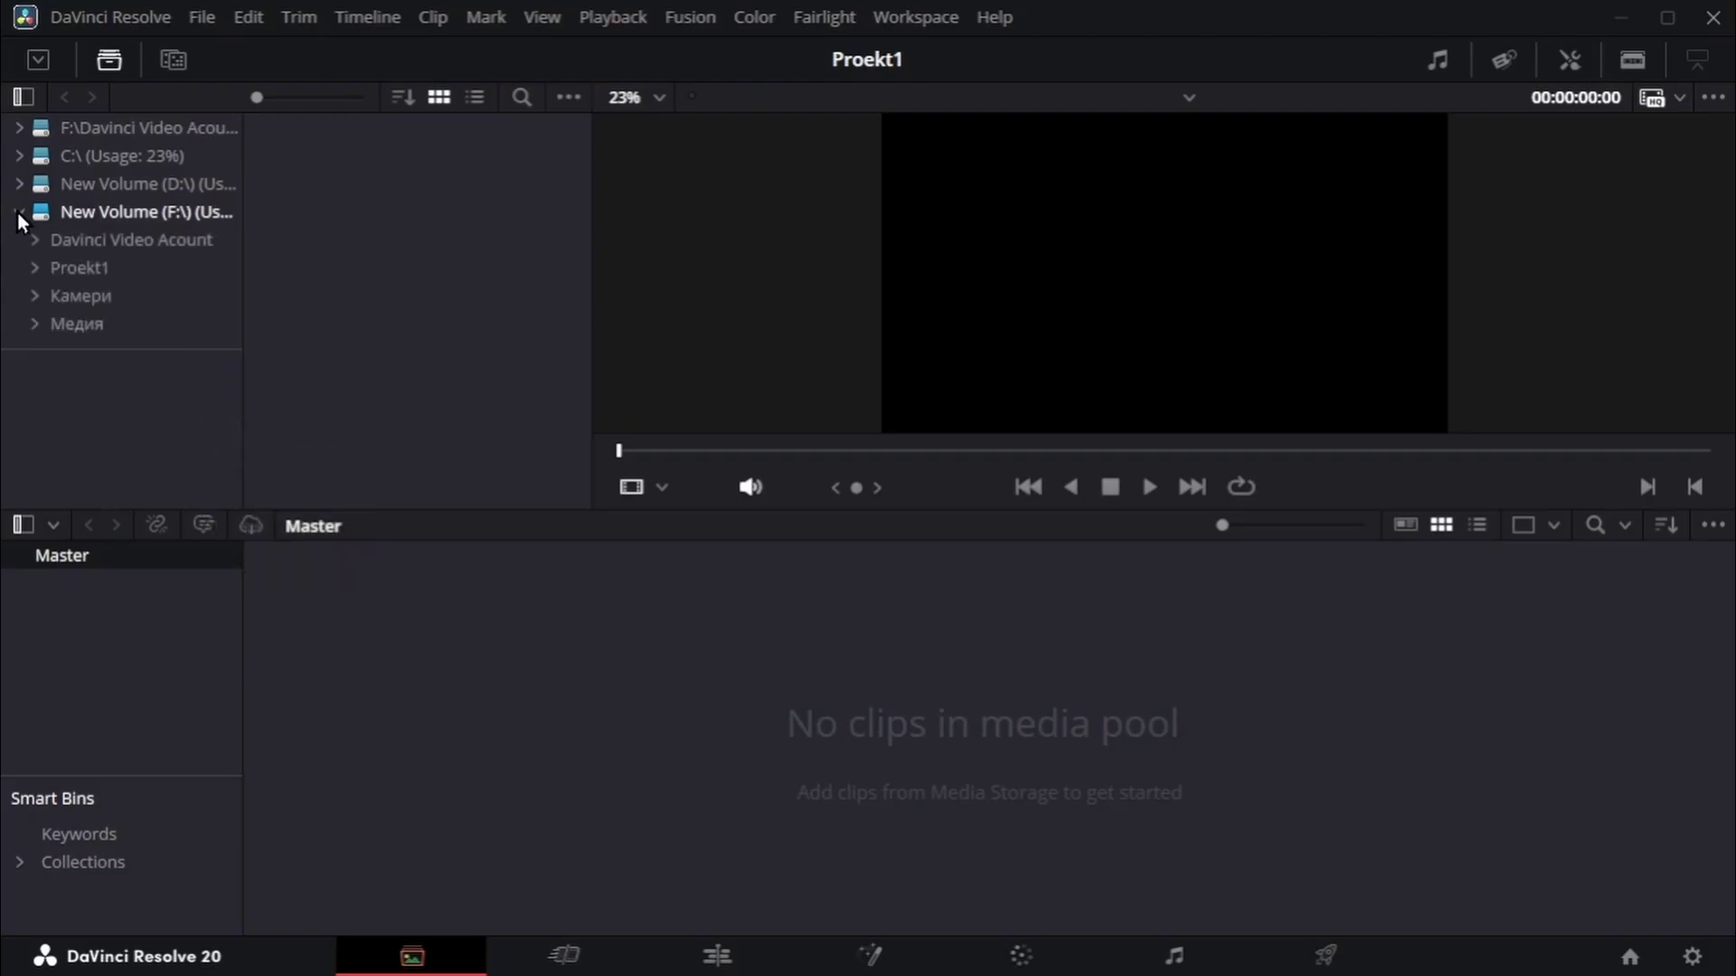
left_click(90, 267)
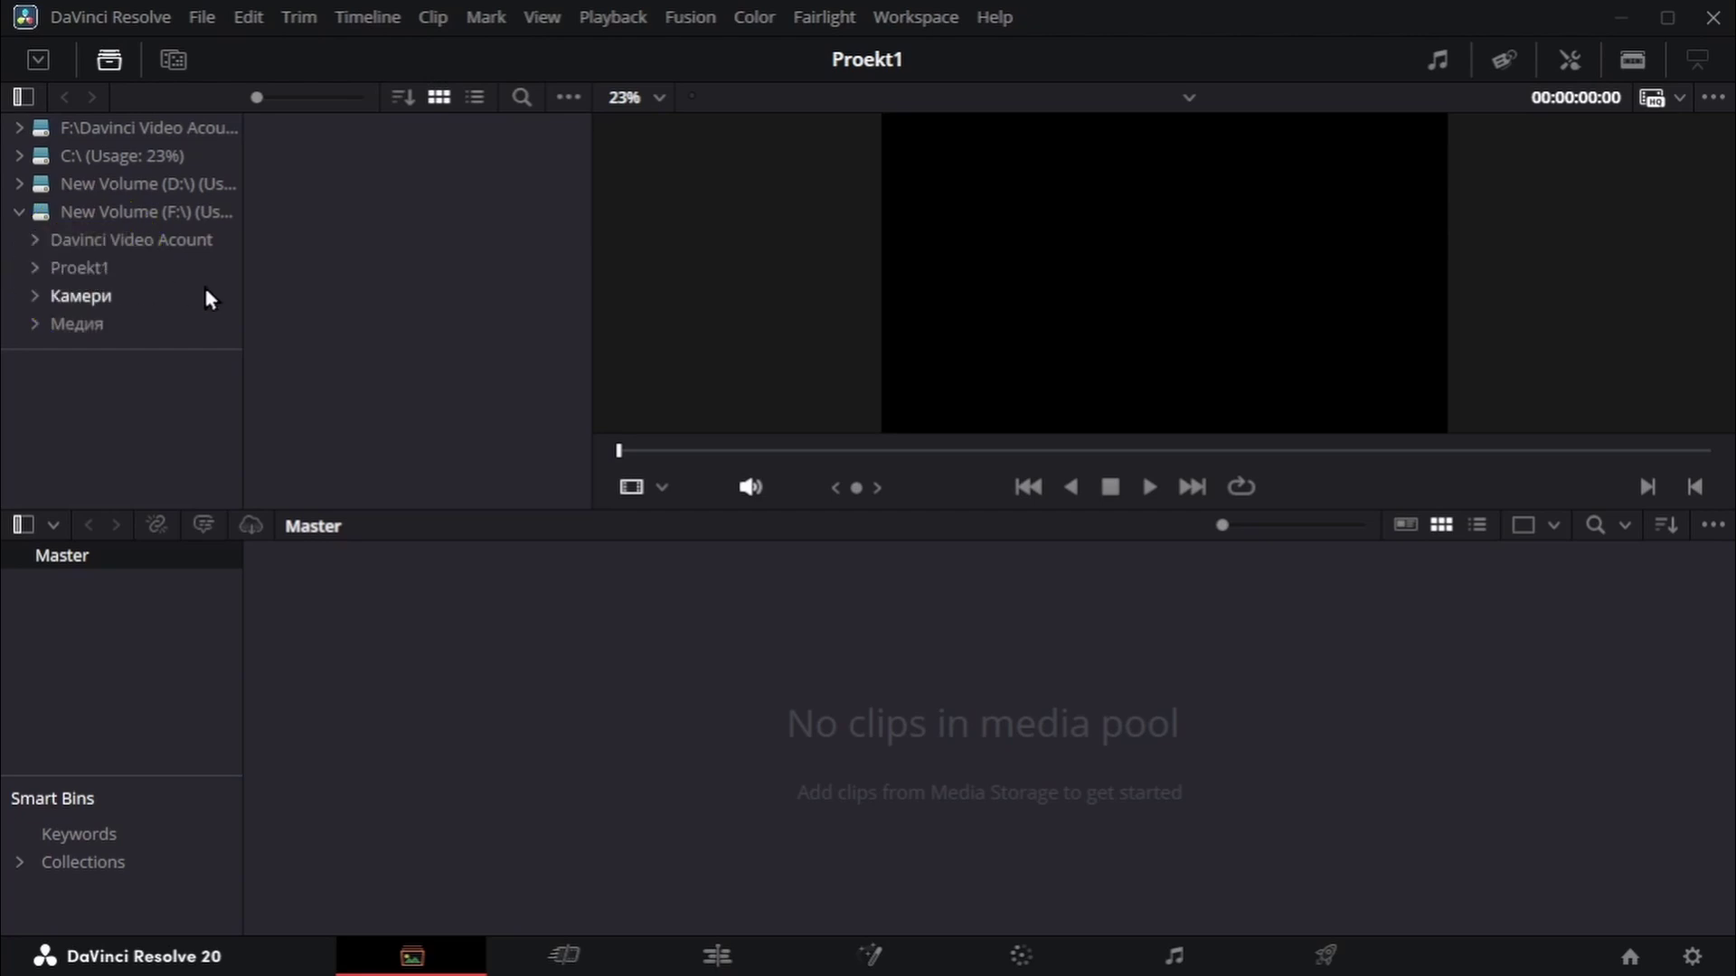
left_click(30, 264)
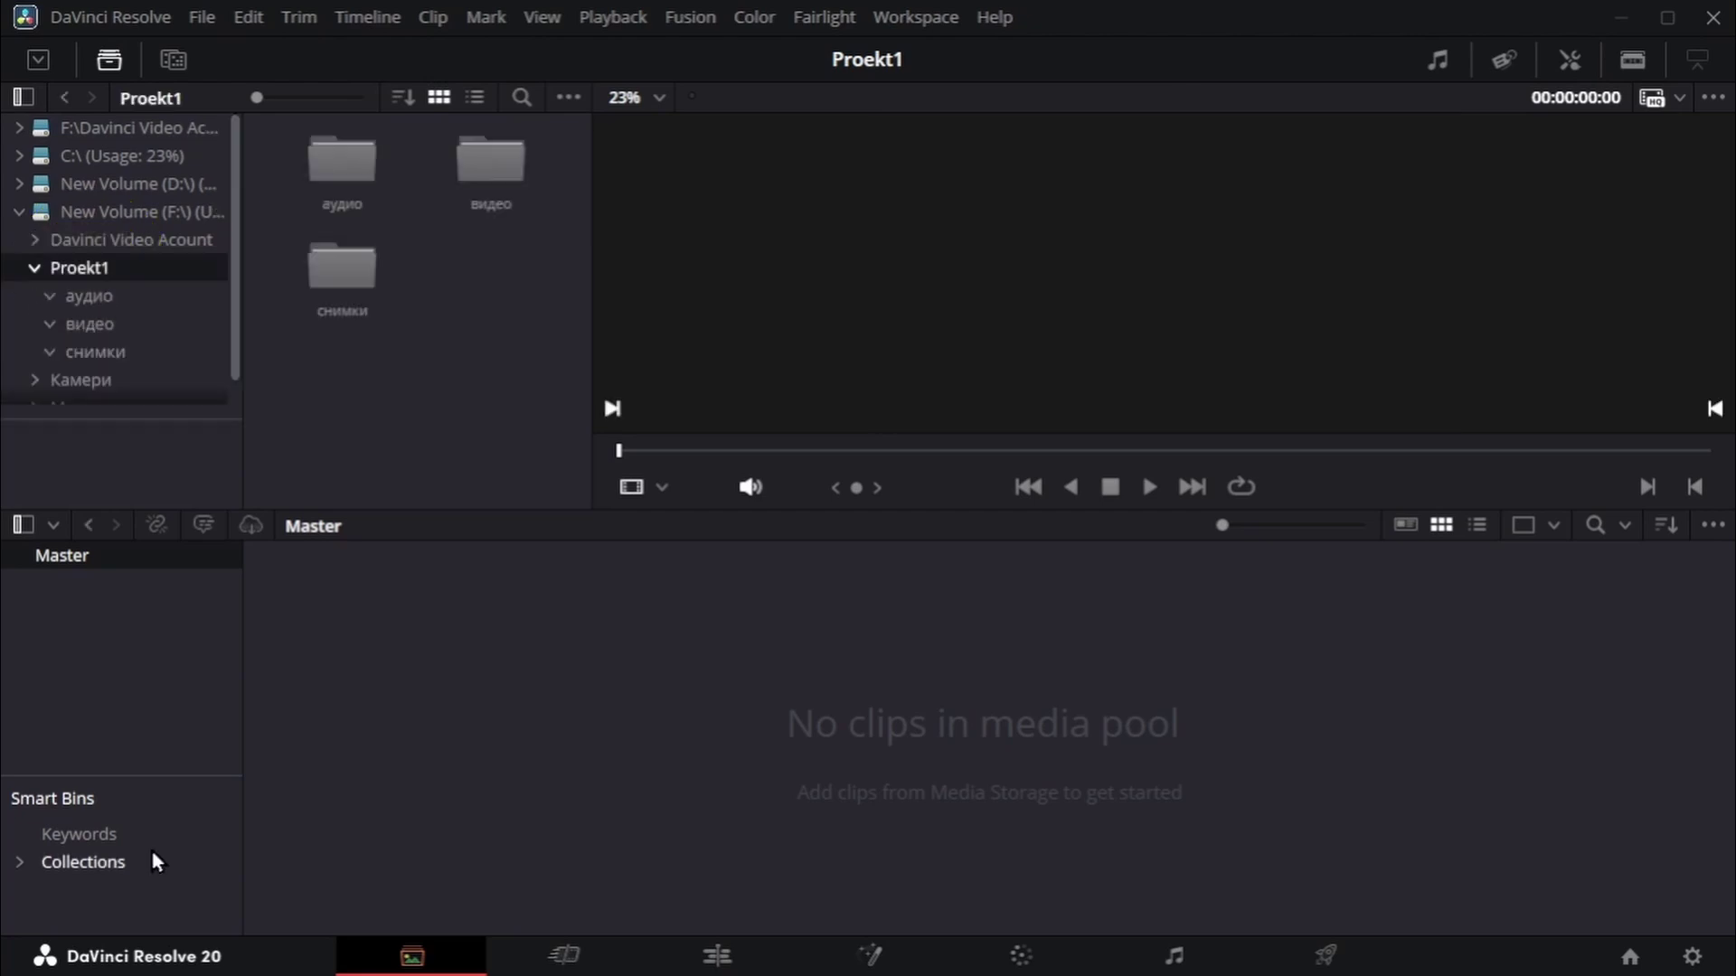
left_click(130, 660)
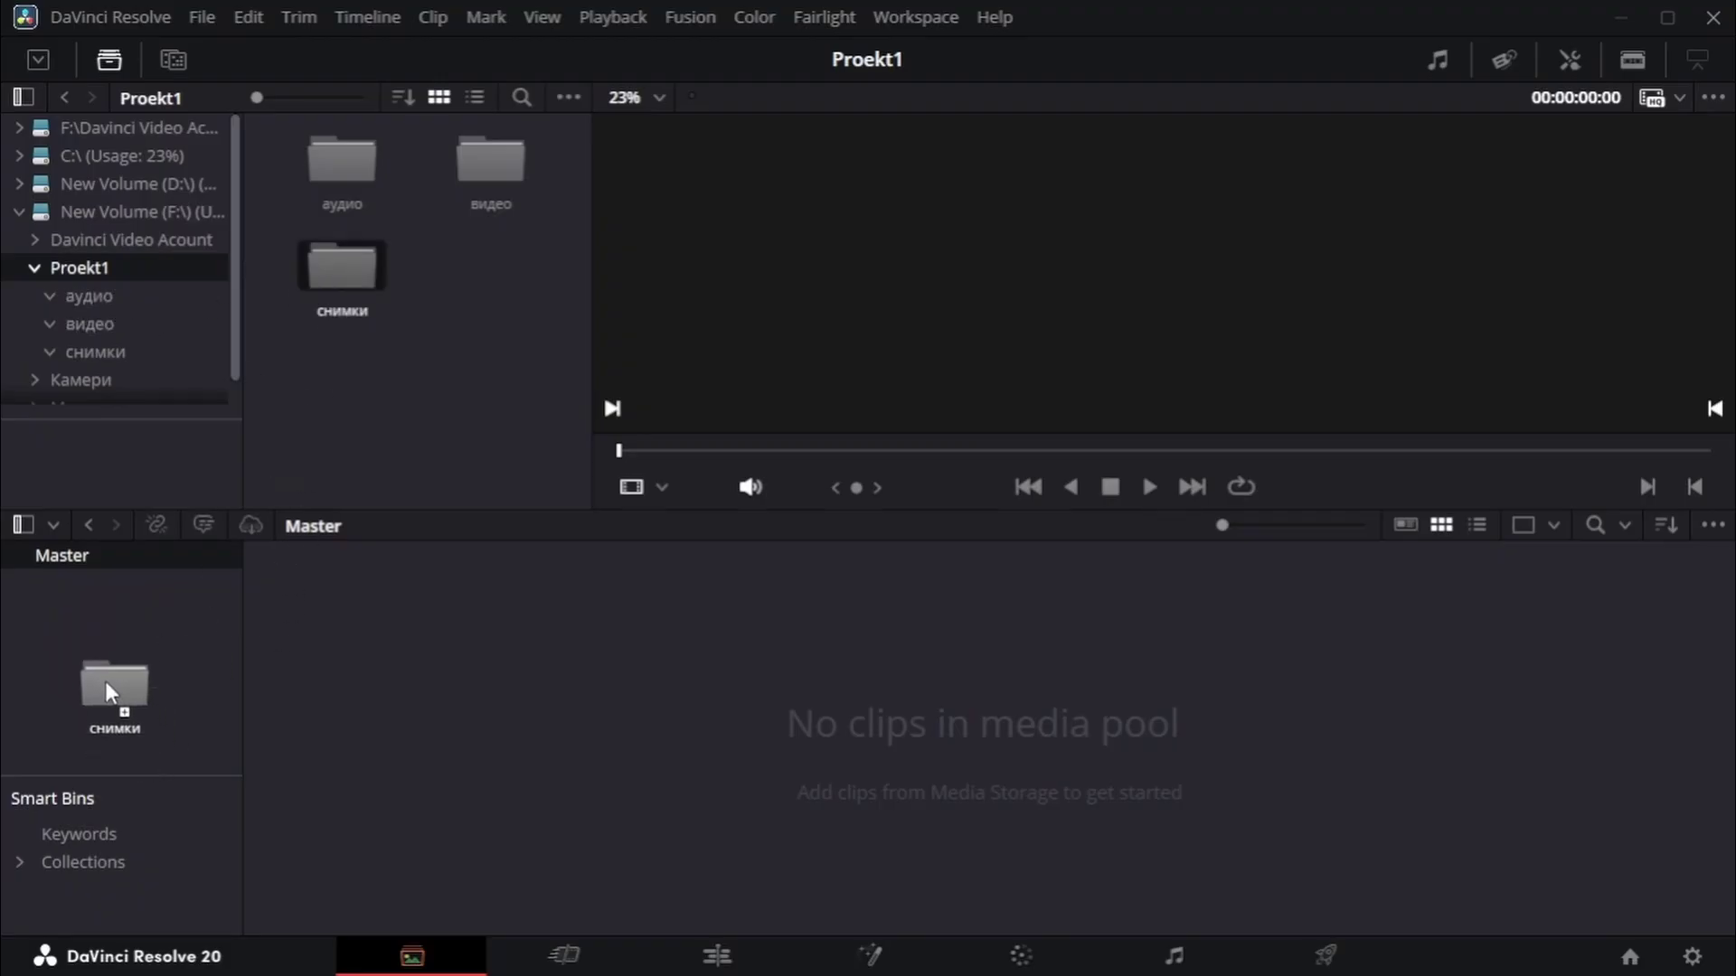
left_click_drag(105, 683, 105, 681)
left_click_drag(497, 166, 85, 702)
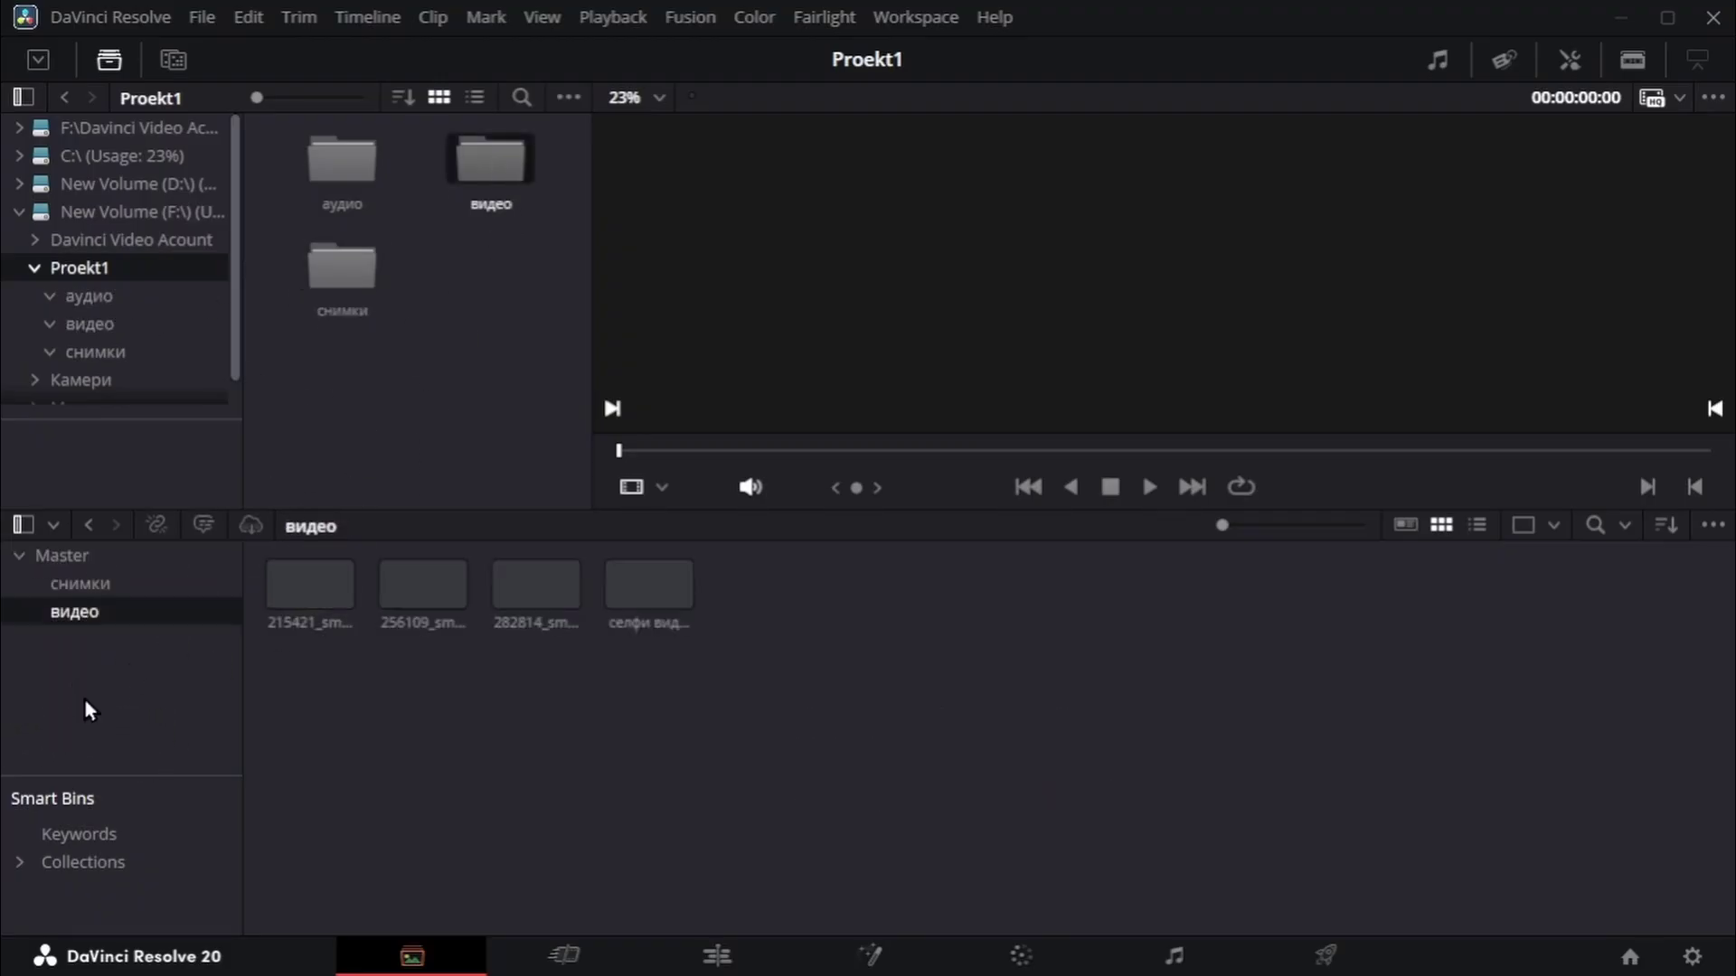
left_click_drag(341, 163, 104, 673)
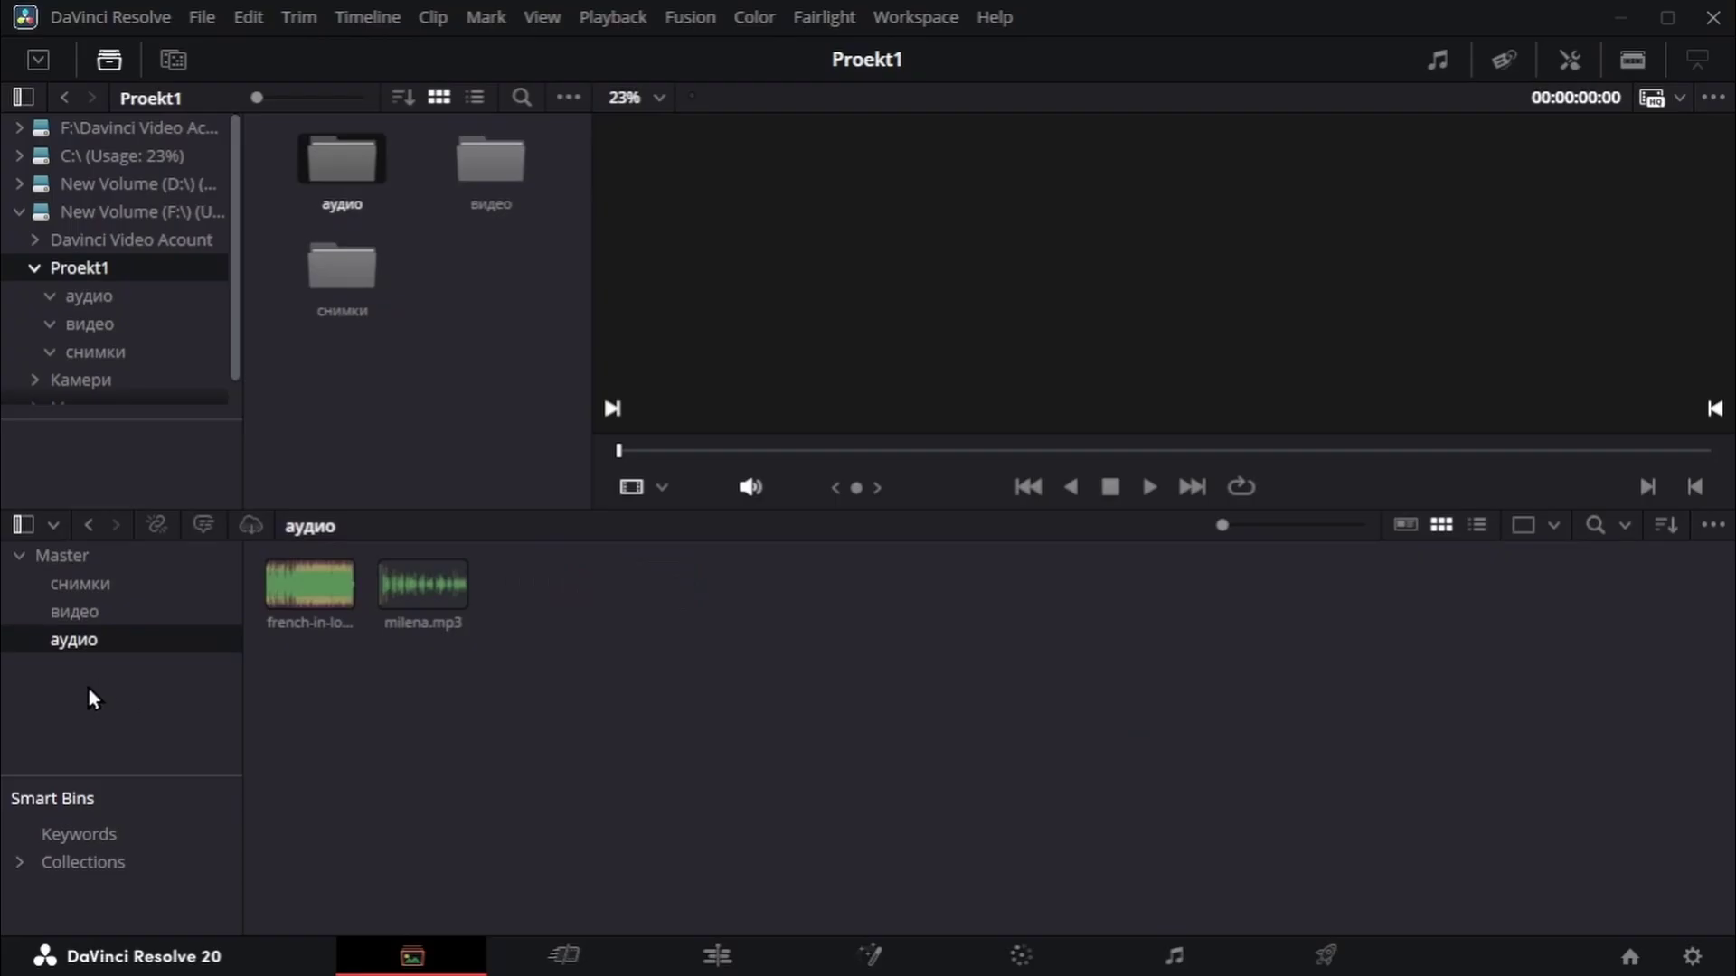
left_click(85, 586)
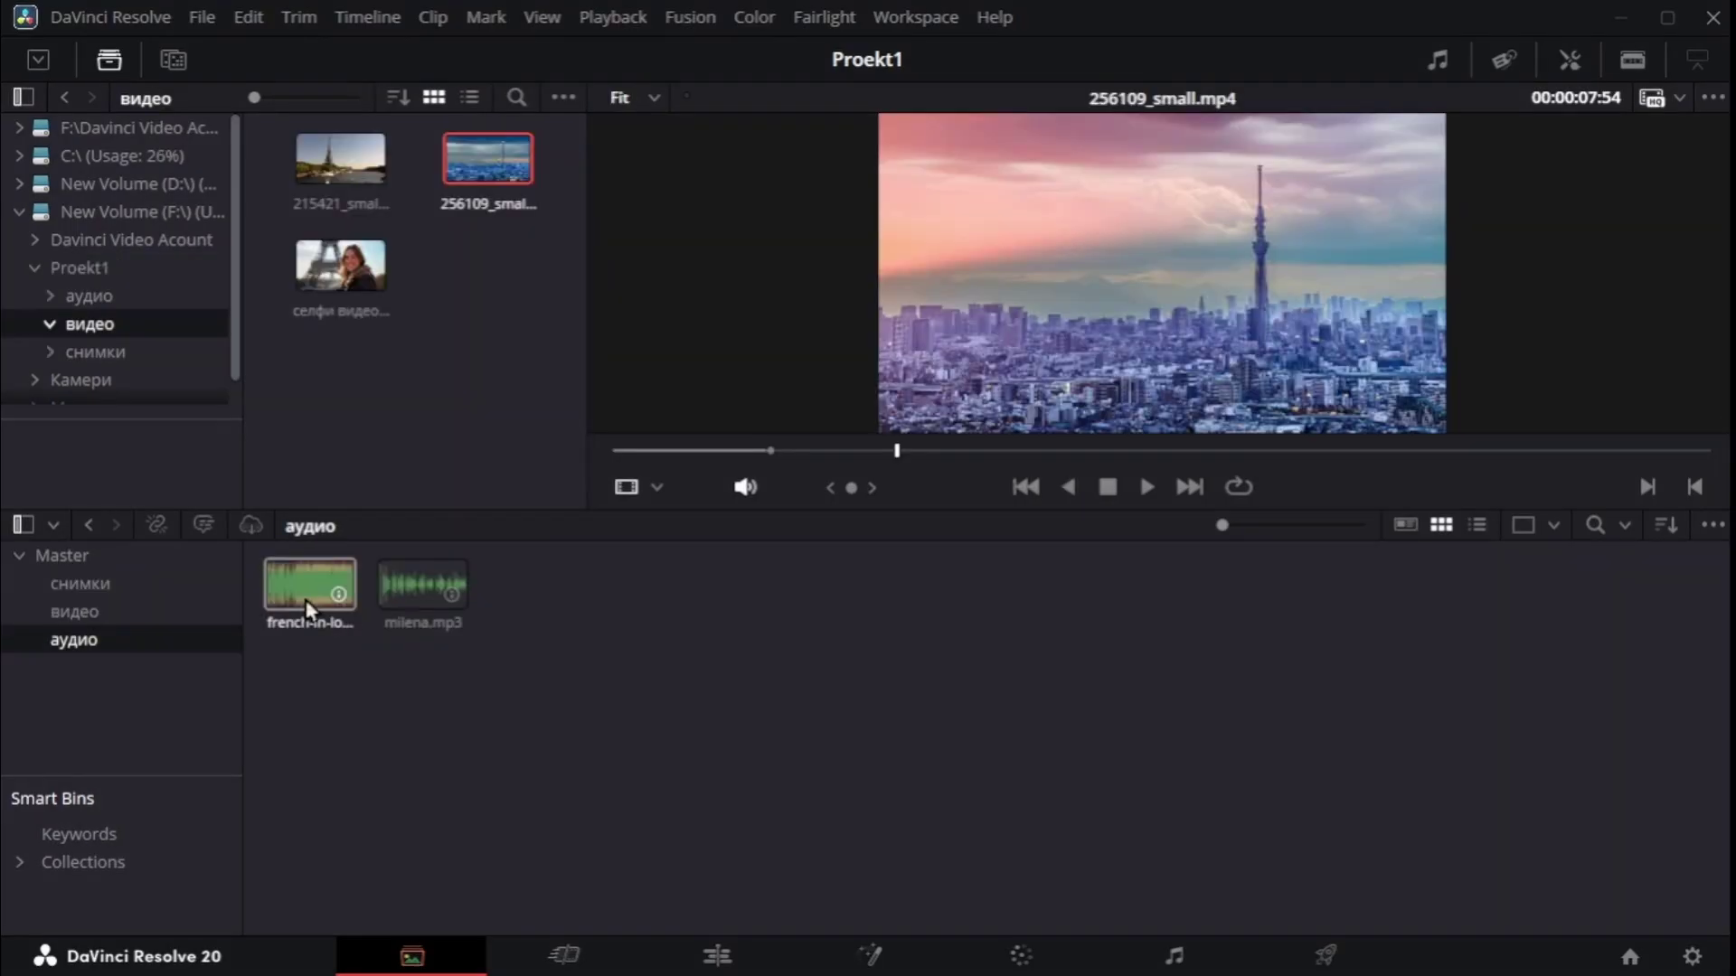
Mark a range of 256109_small.mp4 with an in point at 00:00:05:40 and an out point, and add it to the видео bin
left_click(81, 612)
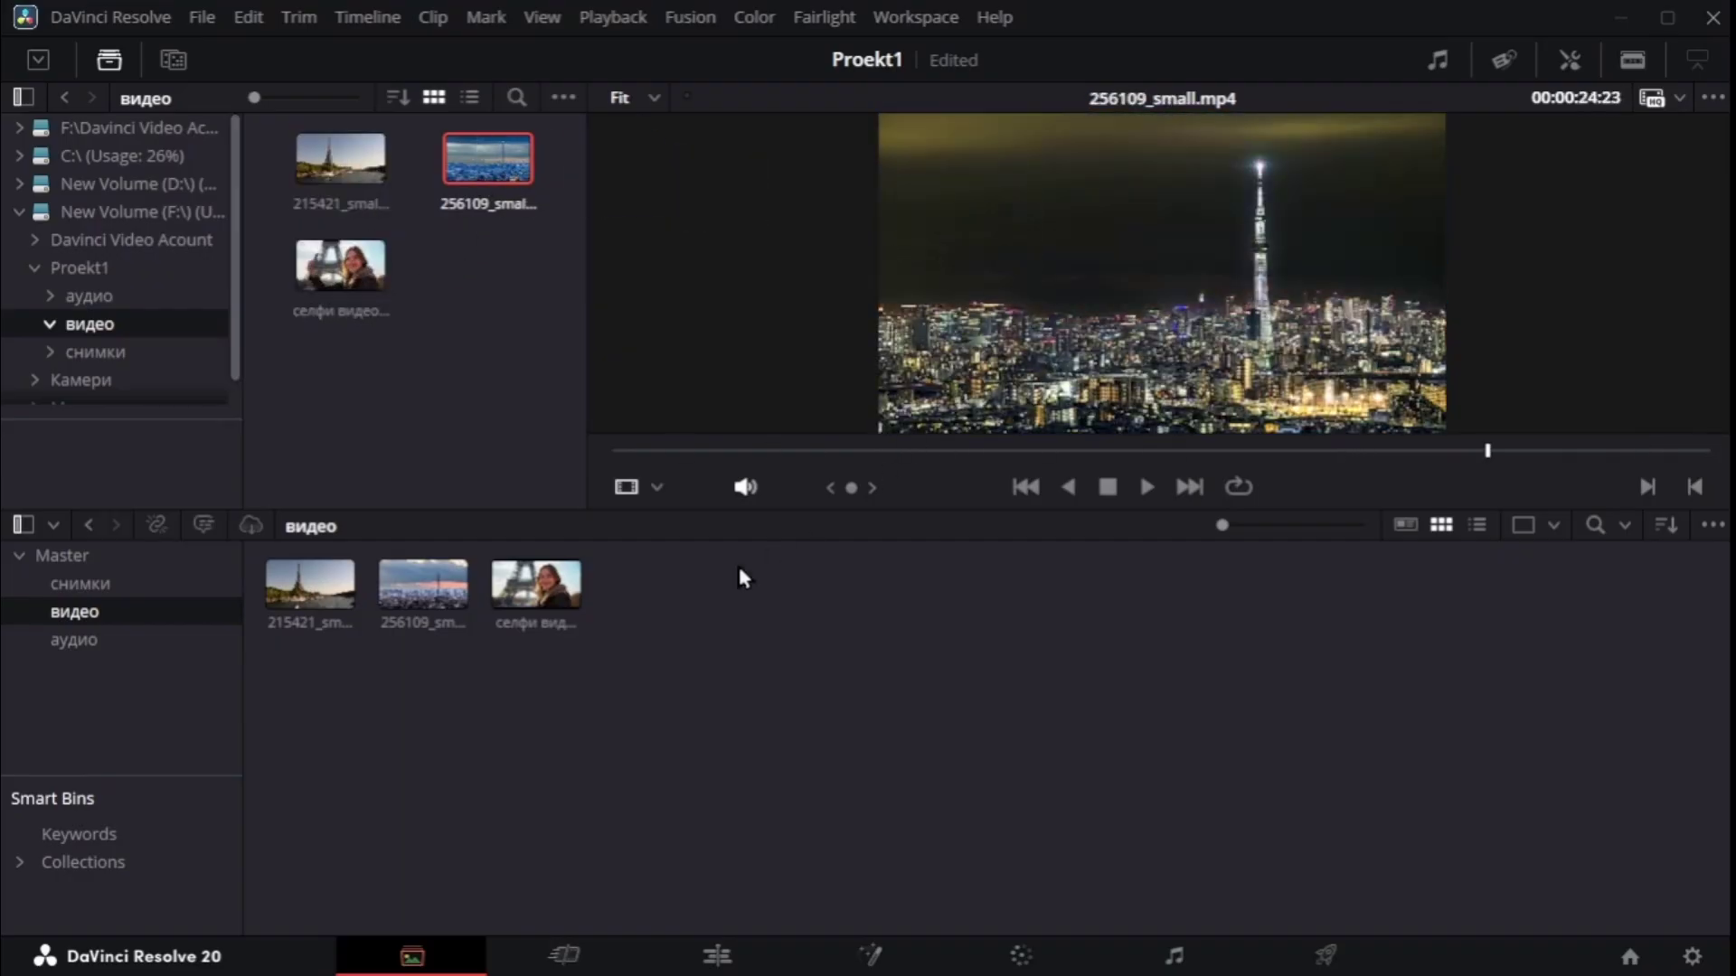
key("i")
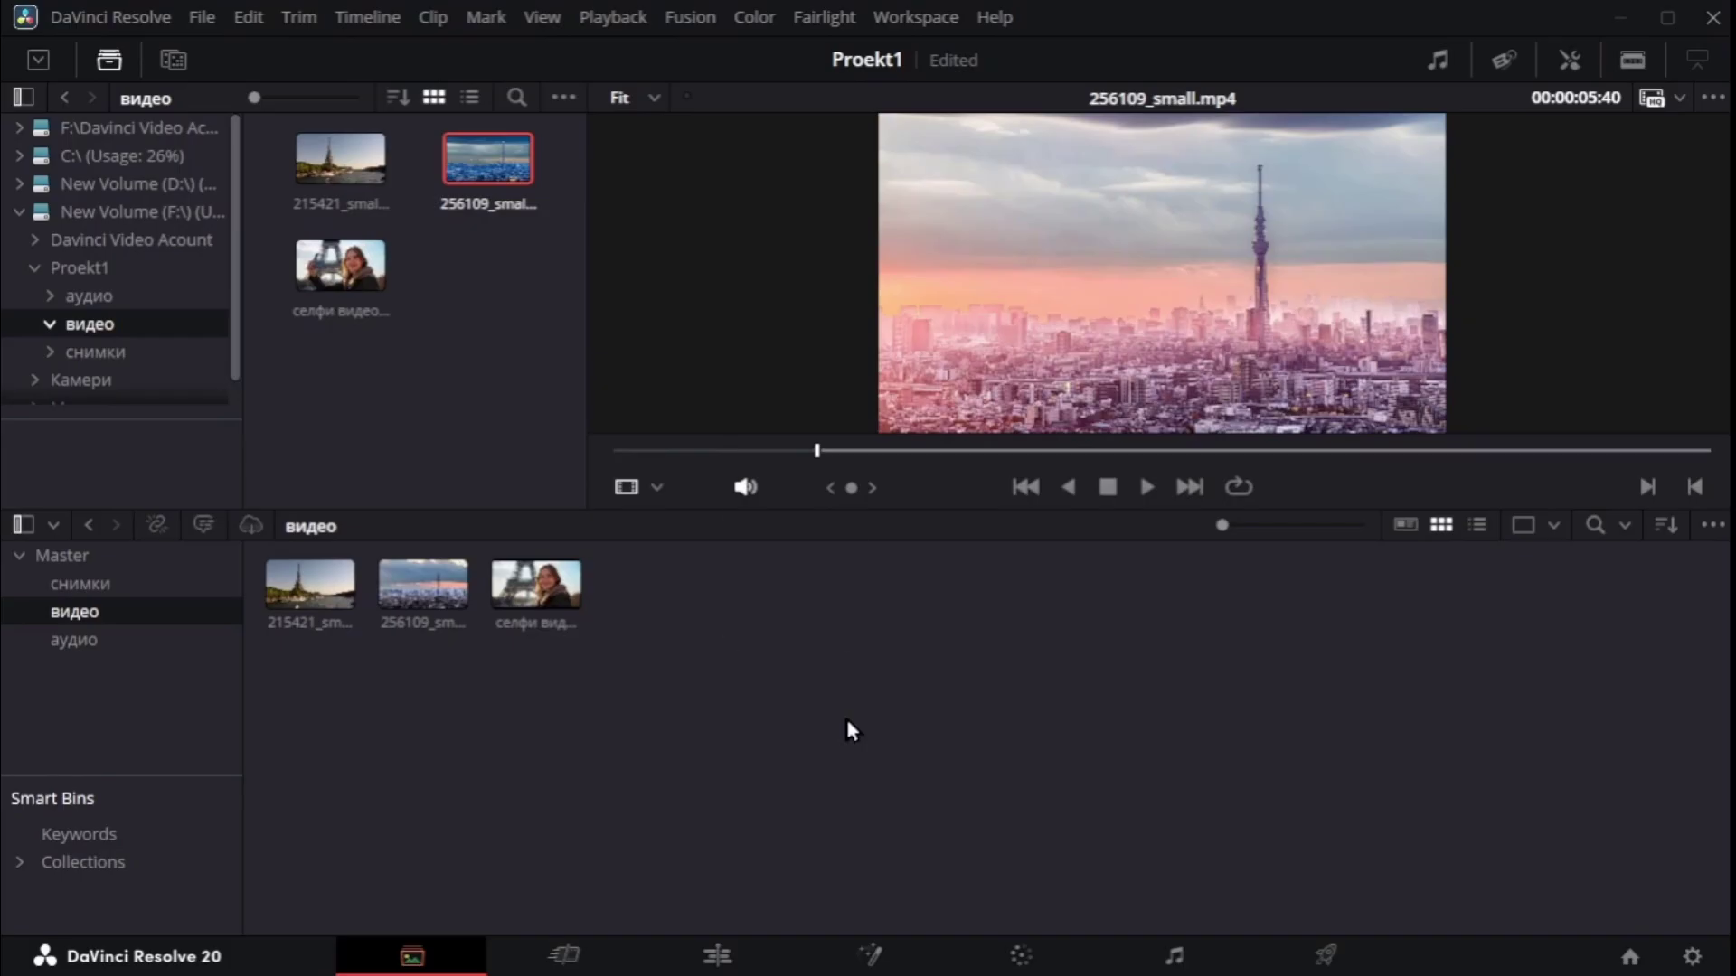
key("space")
key("o")
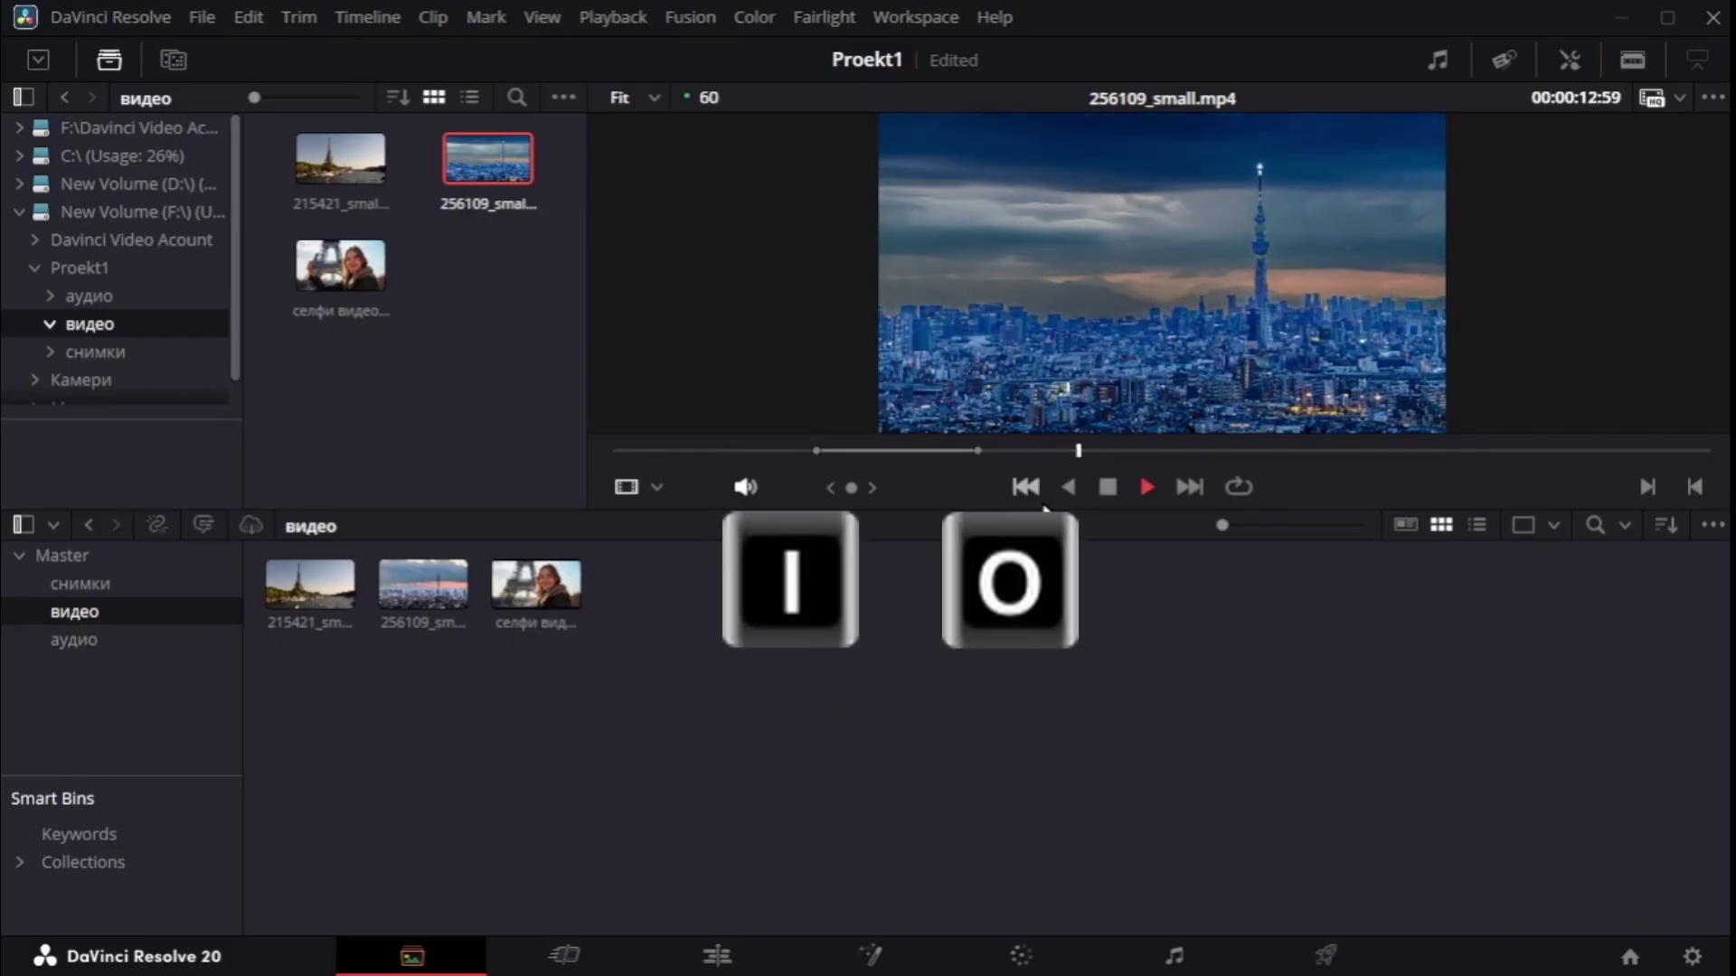
left_click(1113, 489)
left_click_drag(1053, 362, 818, 625)
left_click(1038, 541)
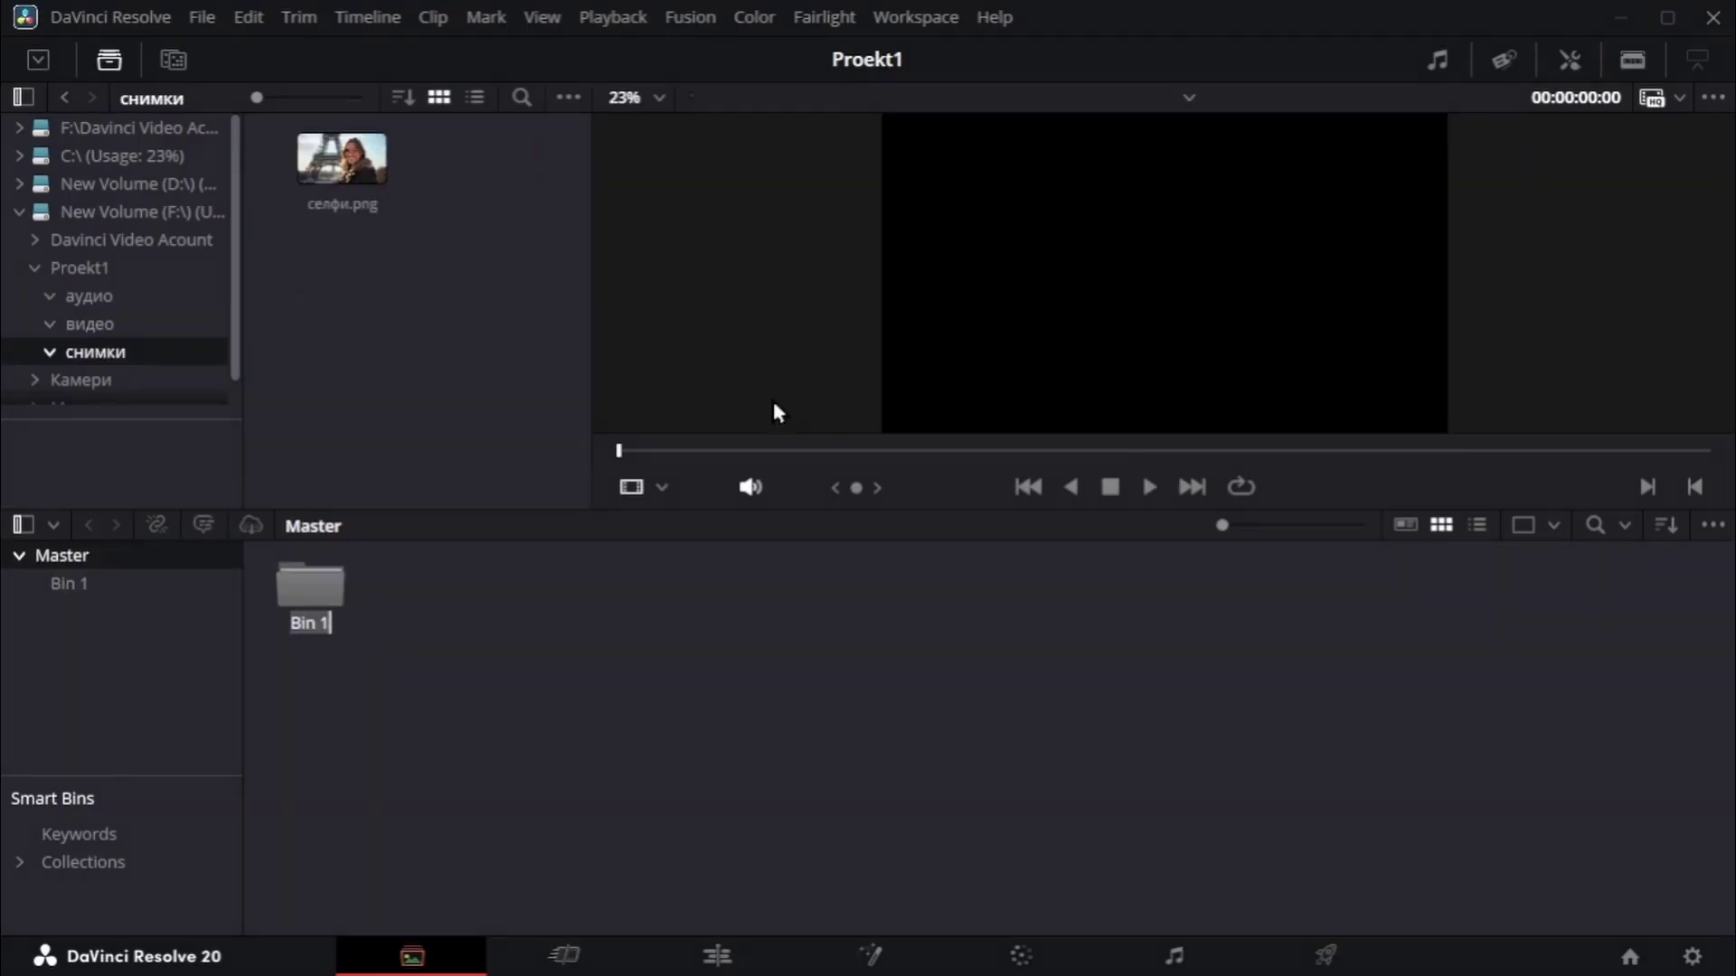
Name the new bin Снимки and create two more bins named Видео and Аудио in the Master bin
type("Снимки")
right_click(683, 660)
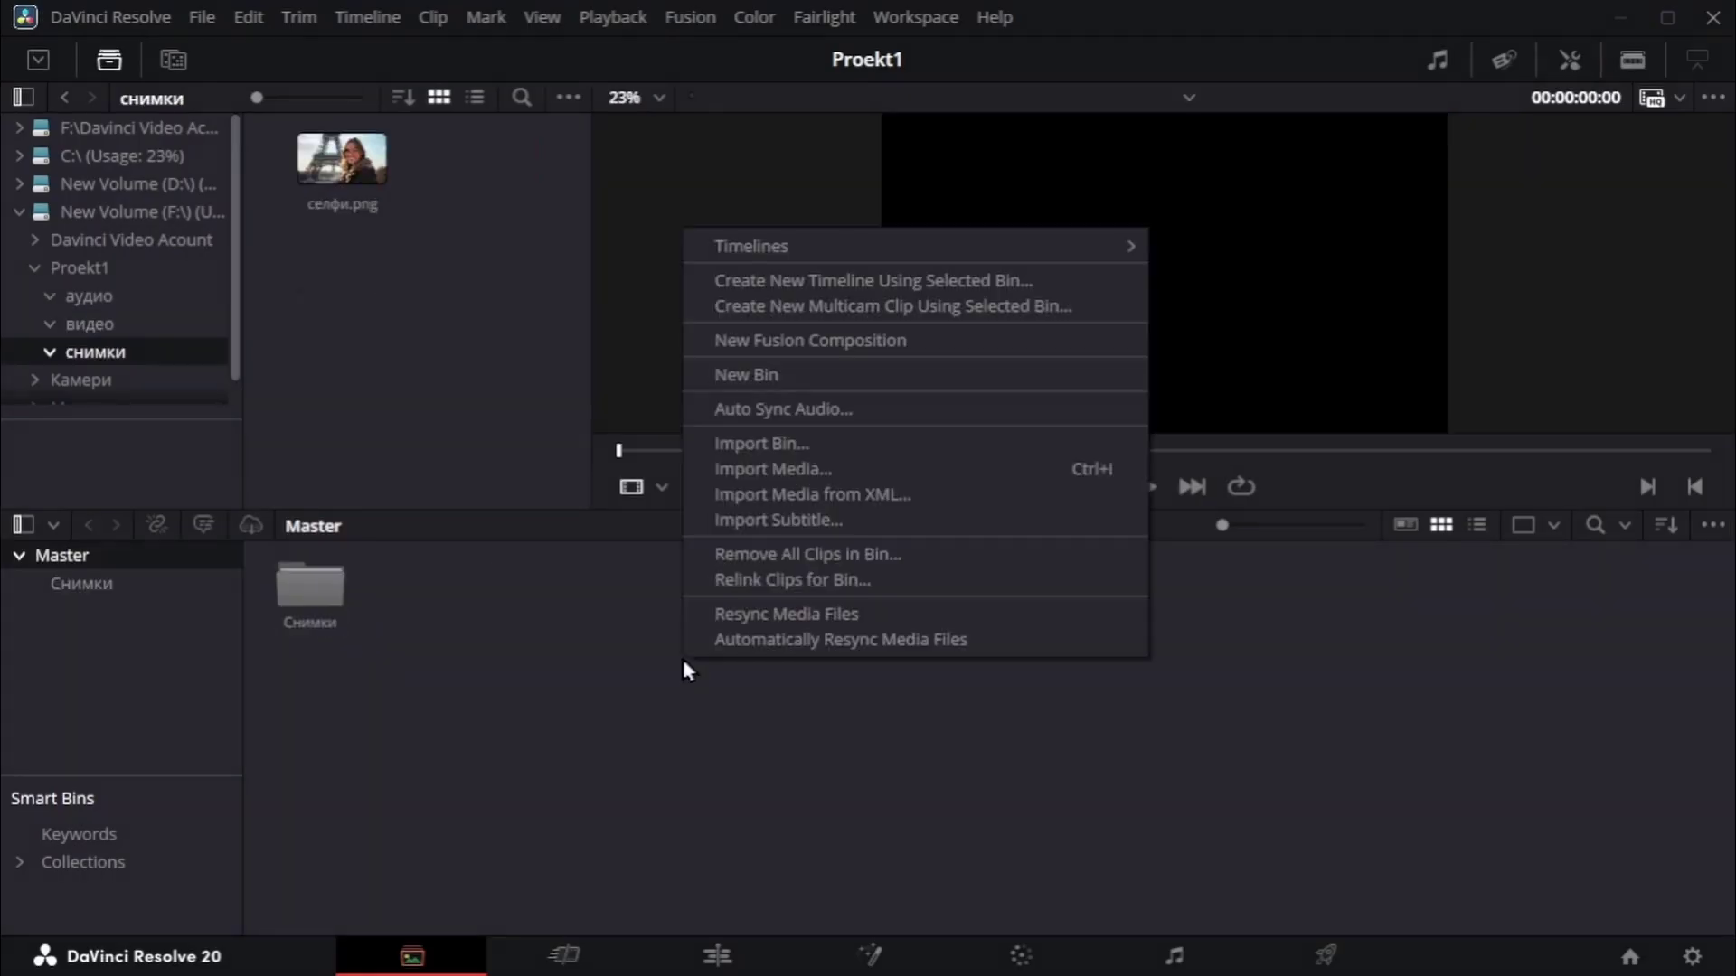
left_click(746, 375)
type("Видео")
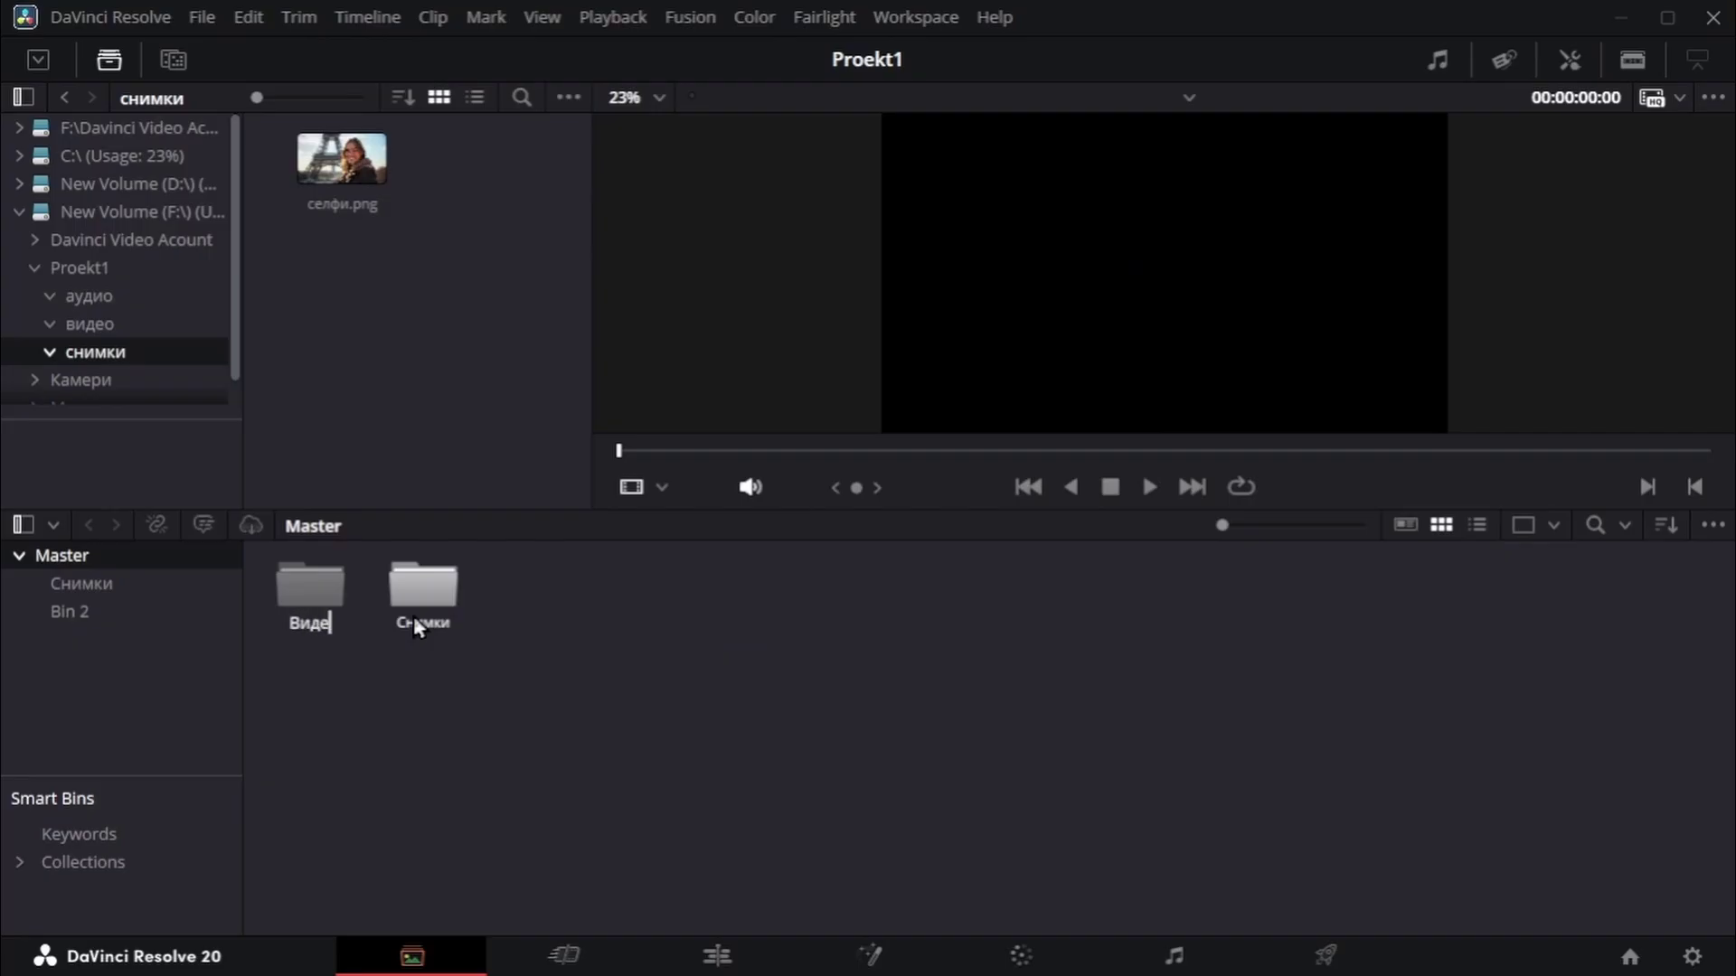
key("Return")
key("ctrl+shift+n")
type("Аудио")
Delete the Снимки, Видео and Аудио bins from the media pool and undo the last change
key("Delete")
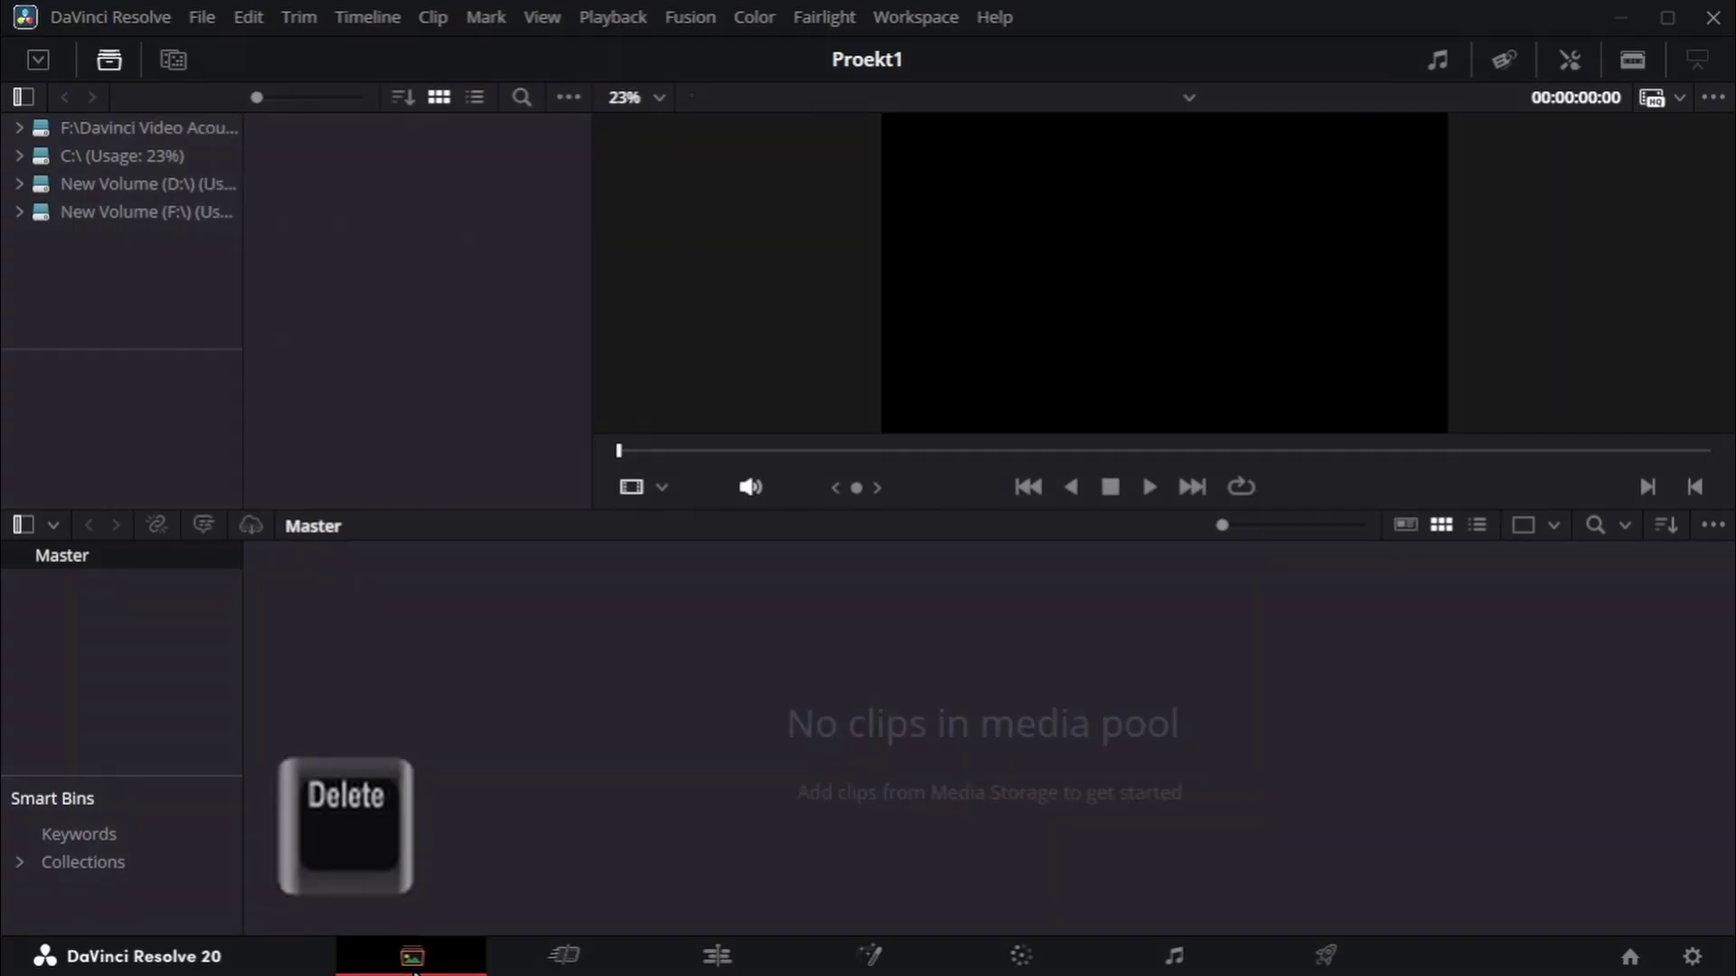
key("ctrl+z")
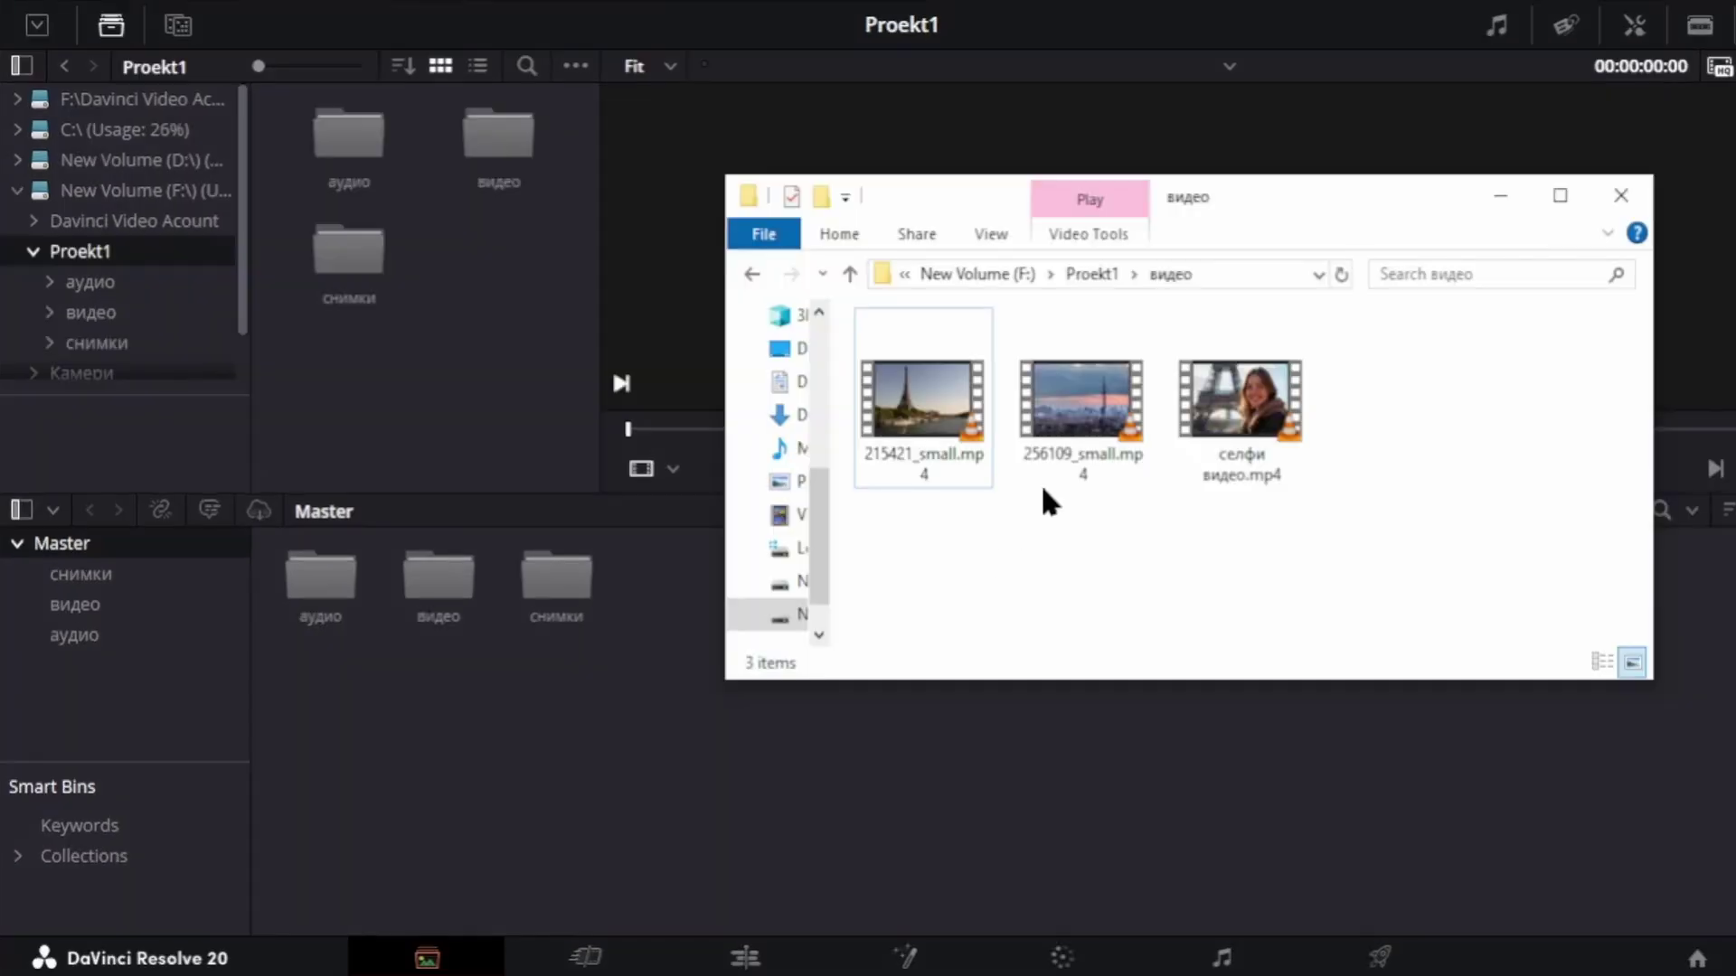
Import 256109_small.mp4 from the видео folder in File Explorer into the Master bin and close the Explorer window
left_click(1021, 453)
left_click_drag(1021, 453, 571, 779)
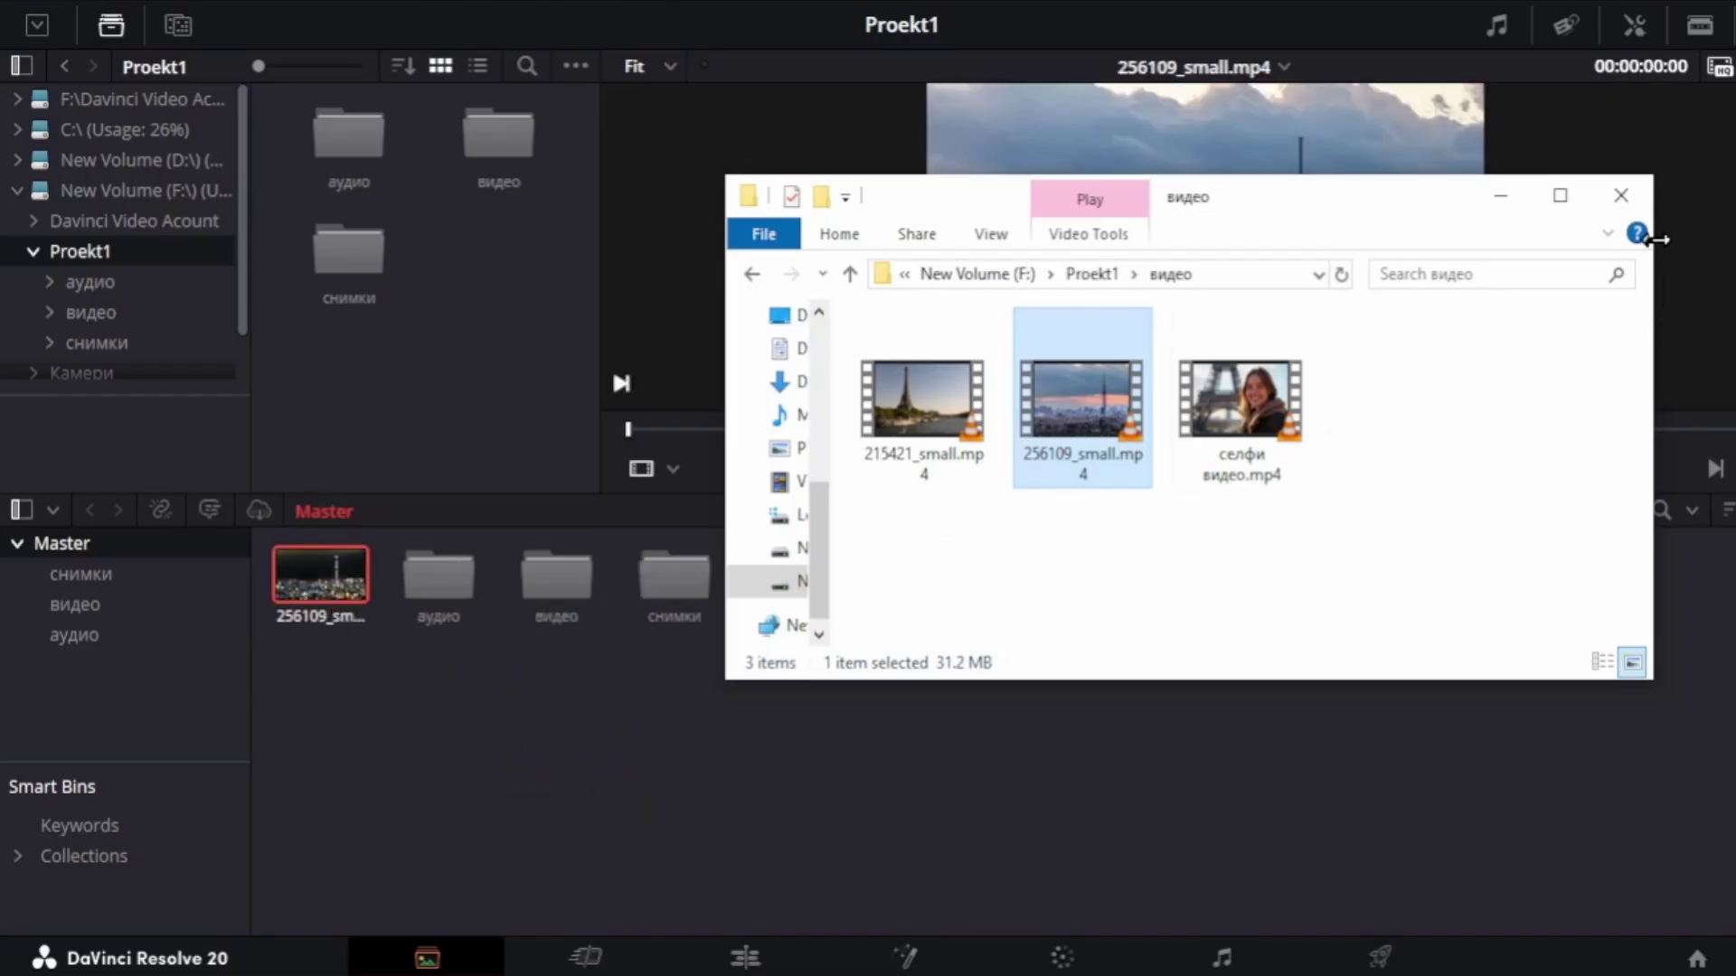
left_click(1621, 196)
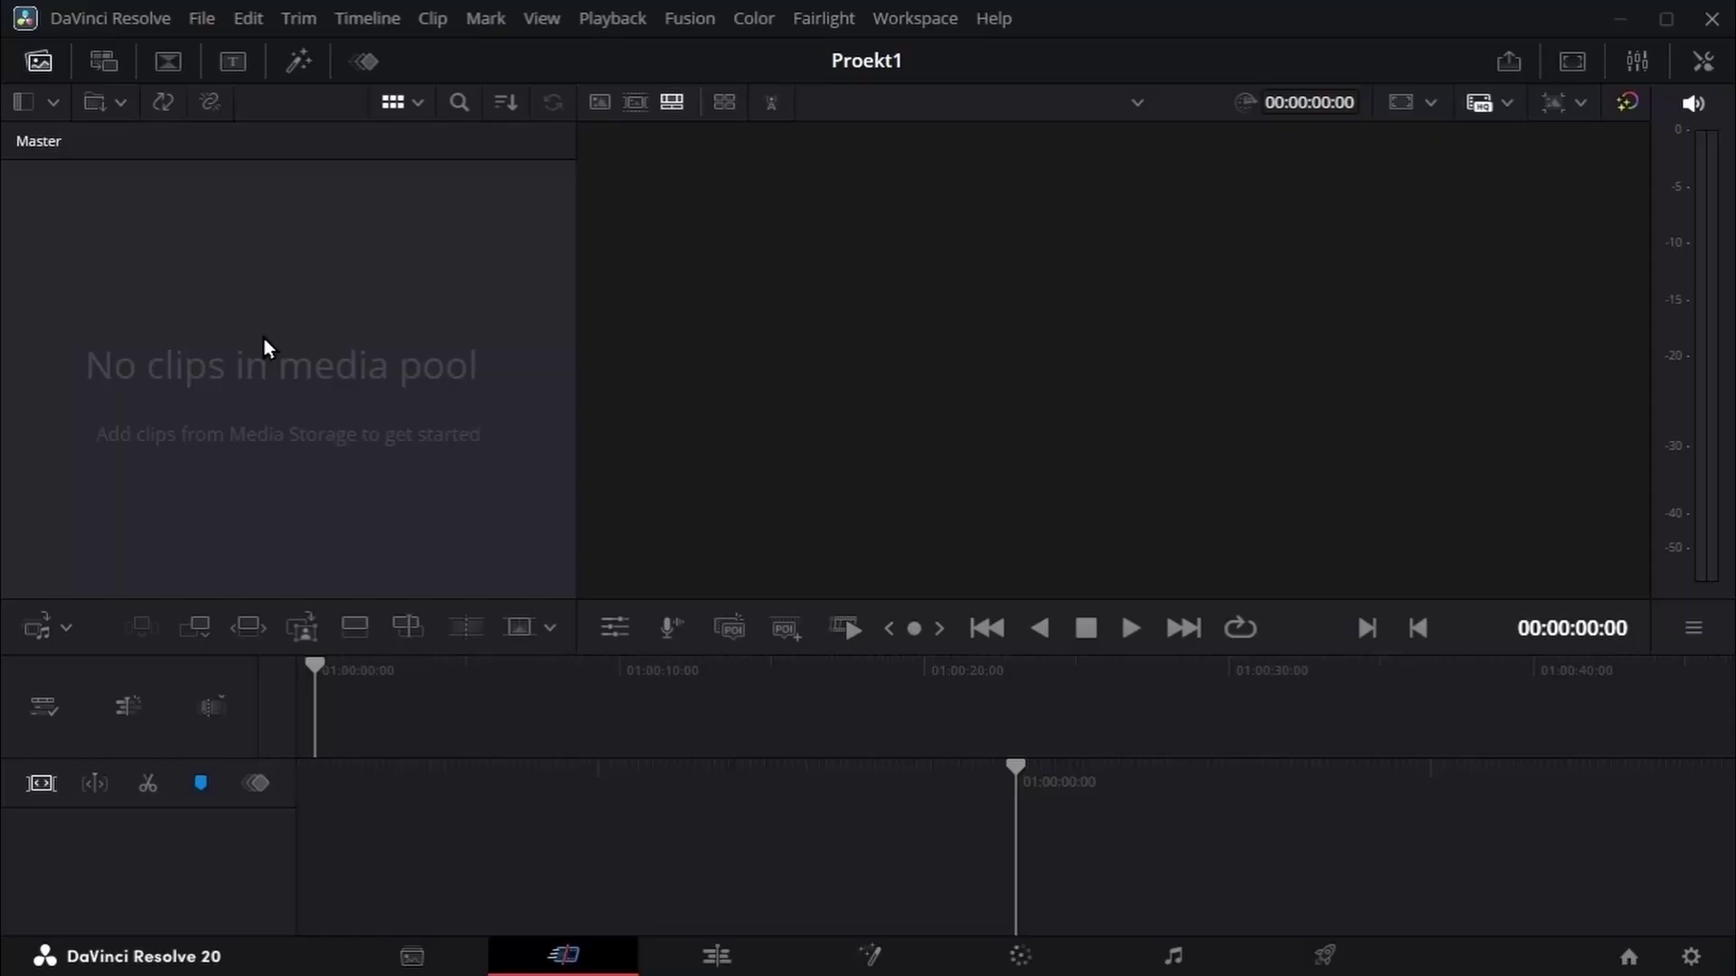
Import селфи видео.mp4, 215421_small.mp4 and 256109_small.mp4 into the Master bin and delete all three clips again
left_click(120, 106)
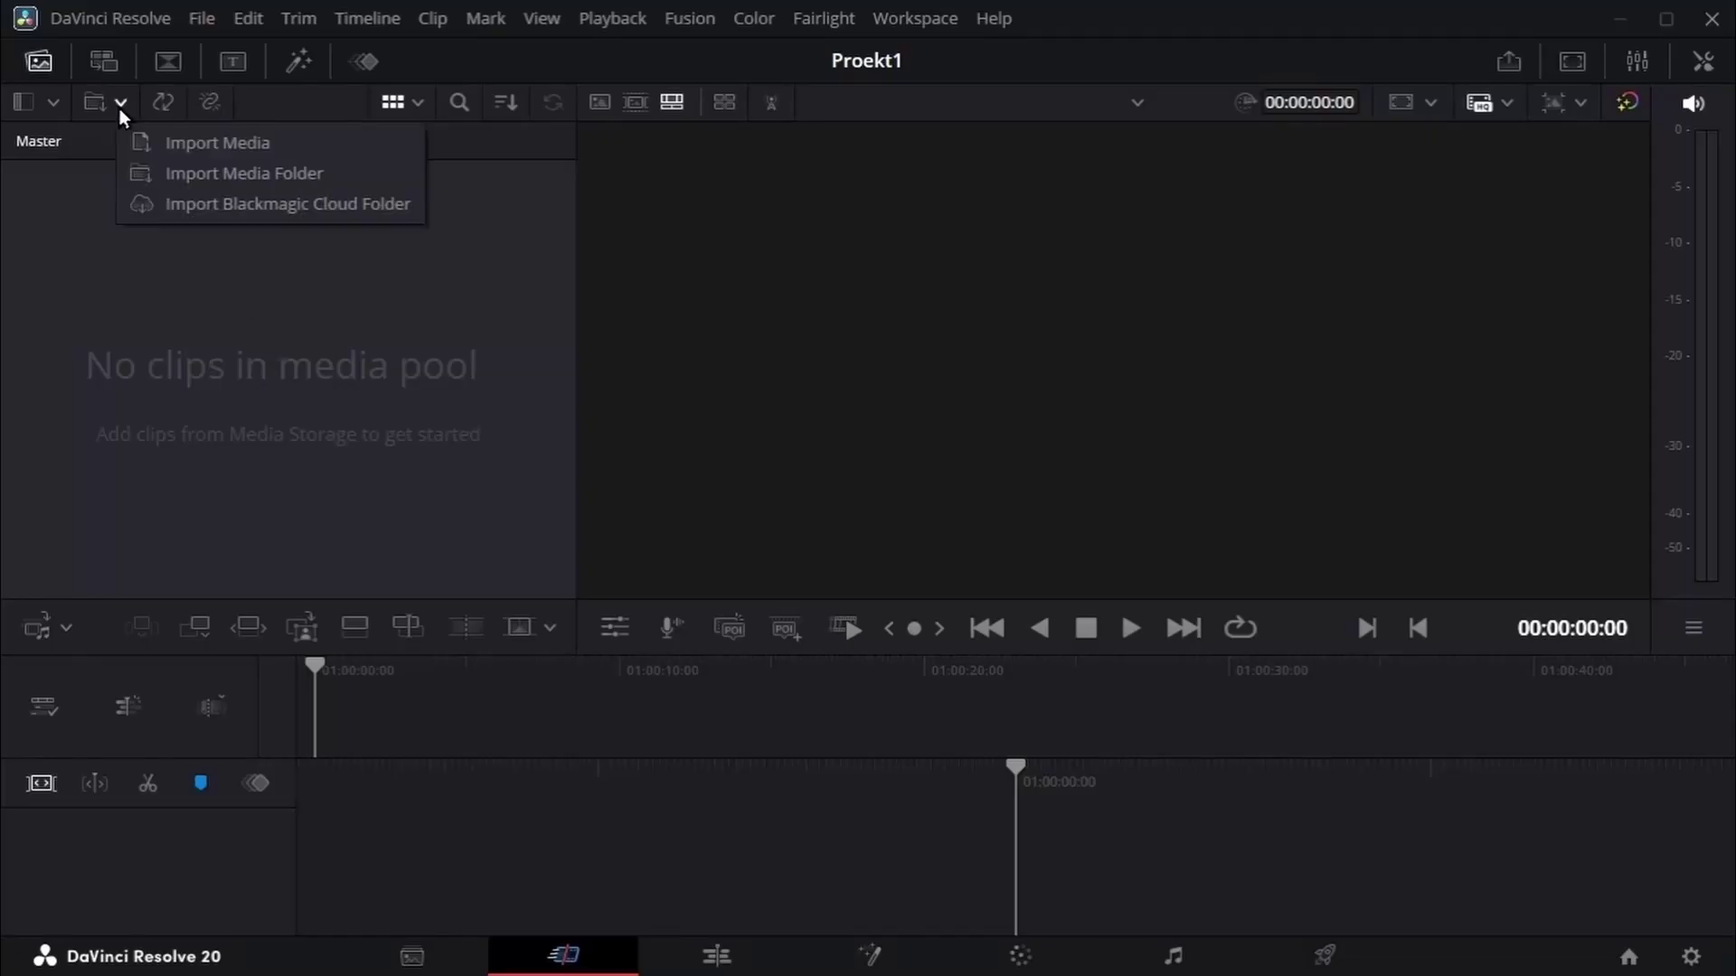
left_click(205, 147)
left_click_drag(1044, 326, 624, 362)
left_click(976, 680)
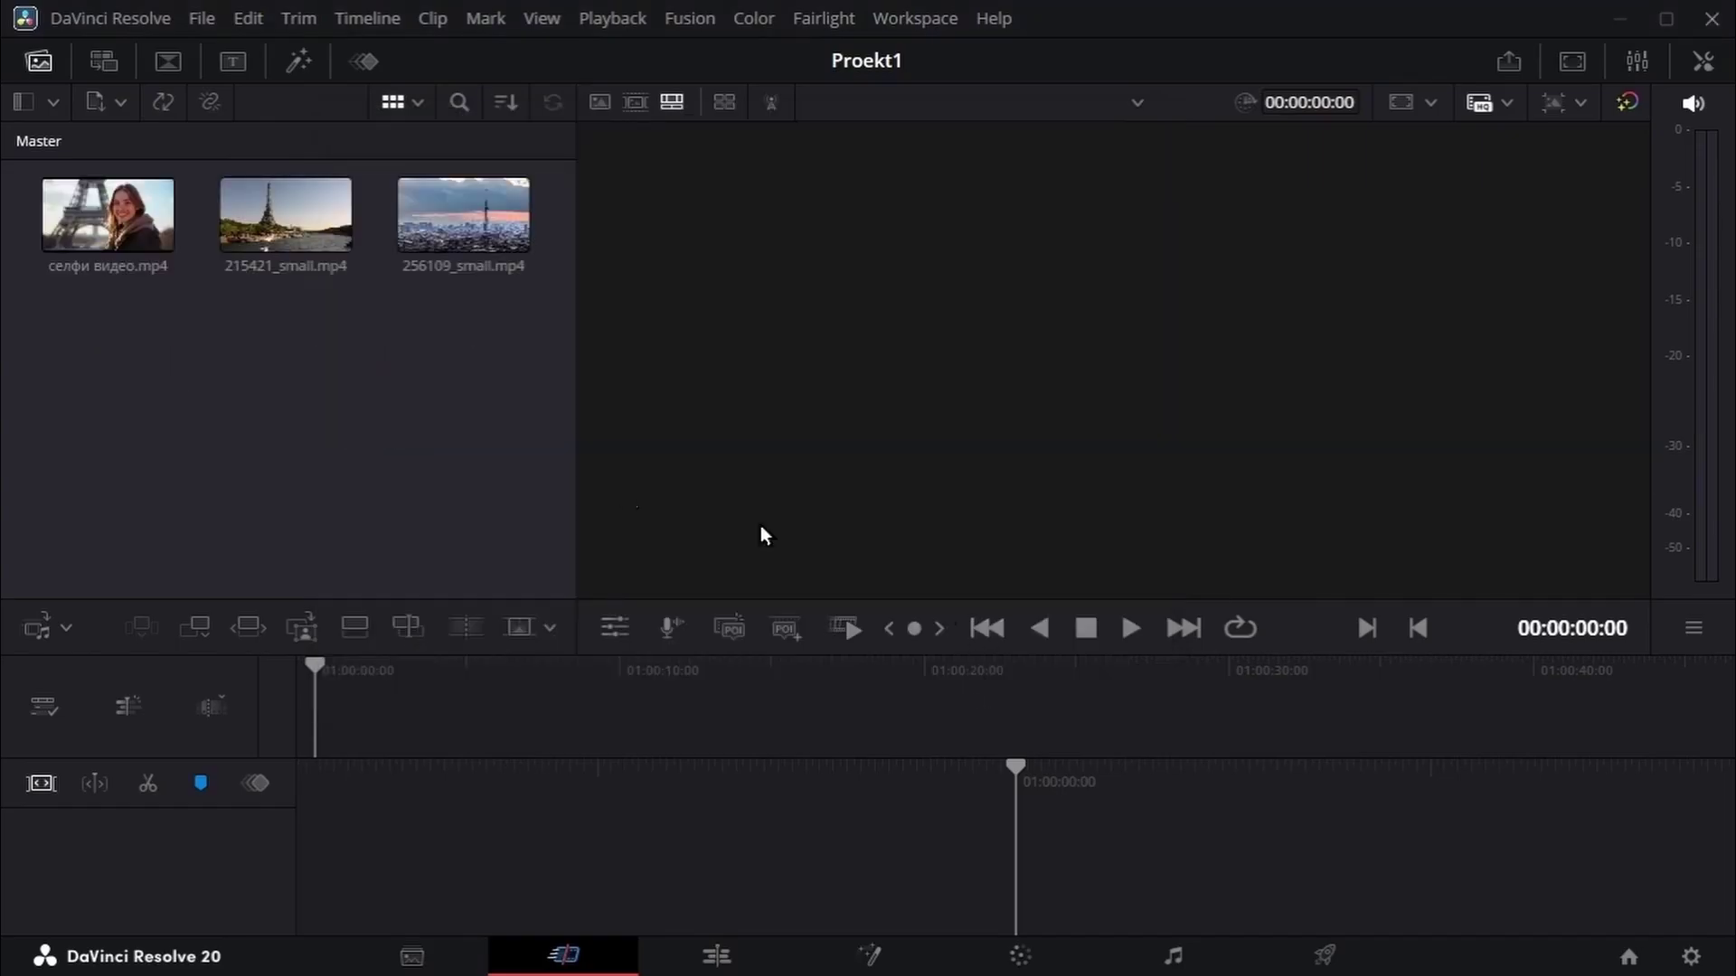
left_click_drag(567, 215, 47, 256)
key("Delete")
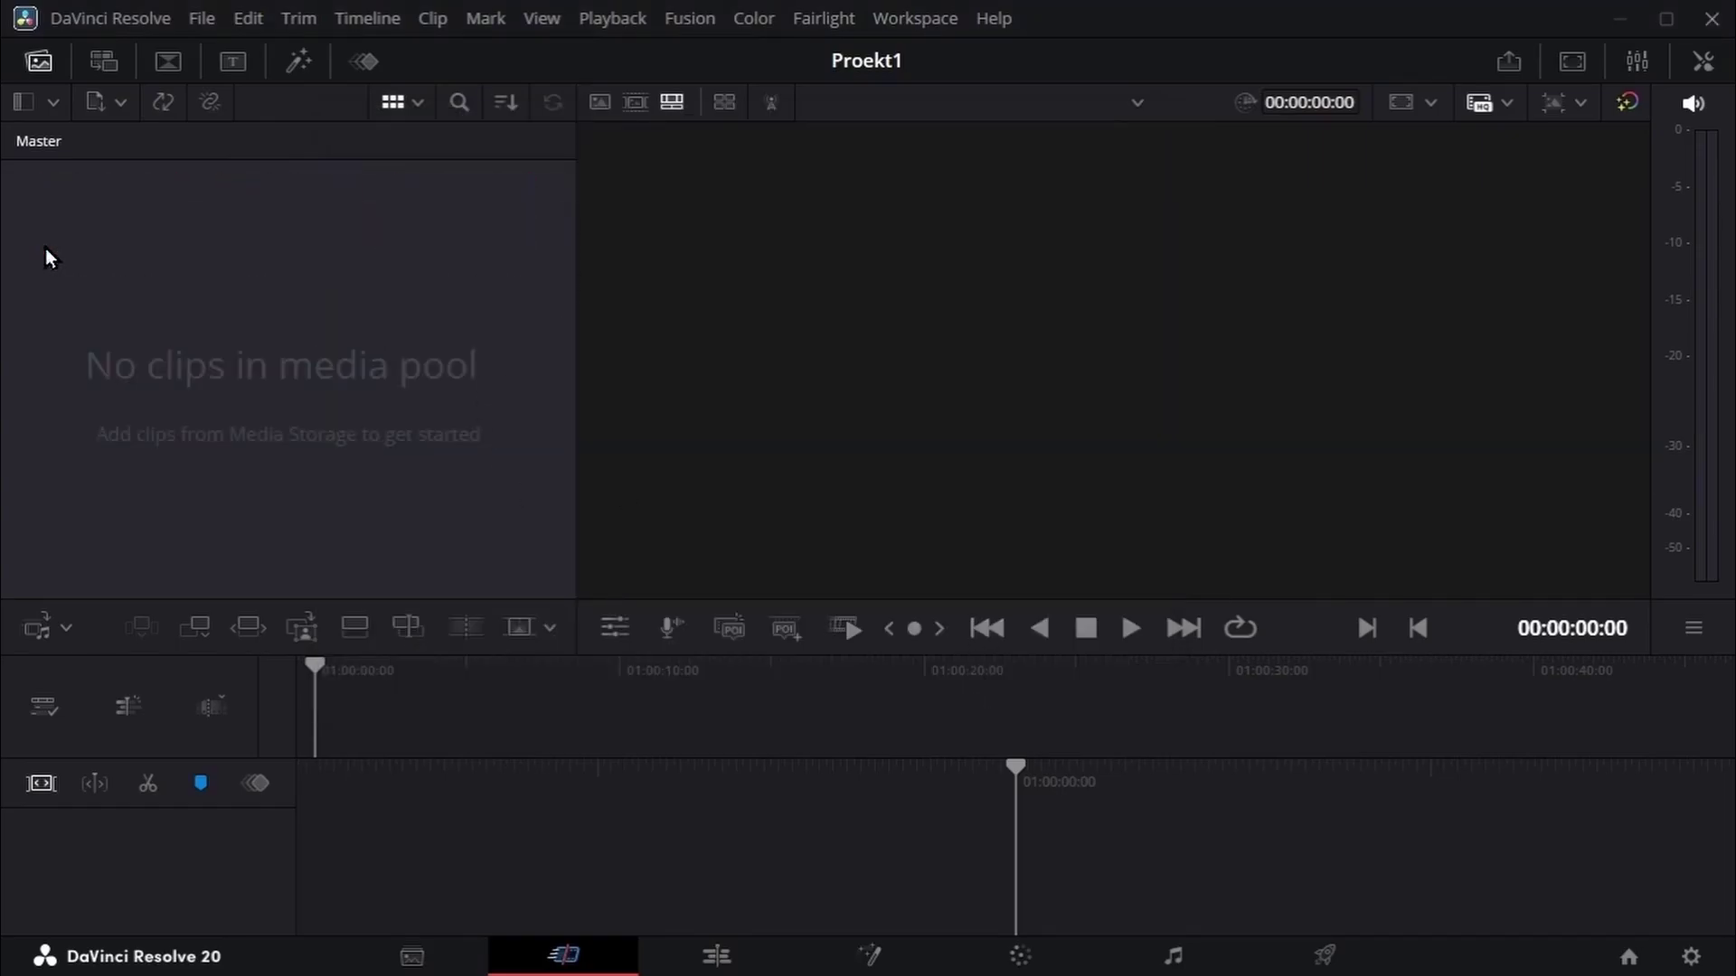
Import the whole Proekt1 media folder from the F: drive into the Master bin
left_click(127, 100)
left_click(186, 170)
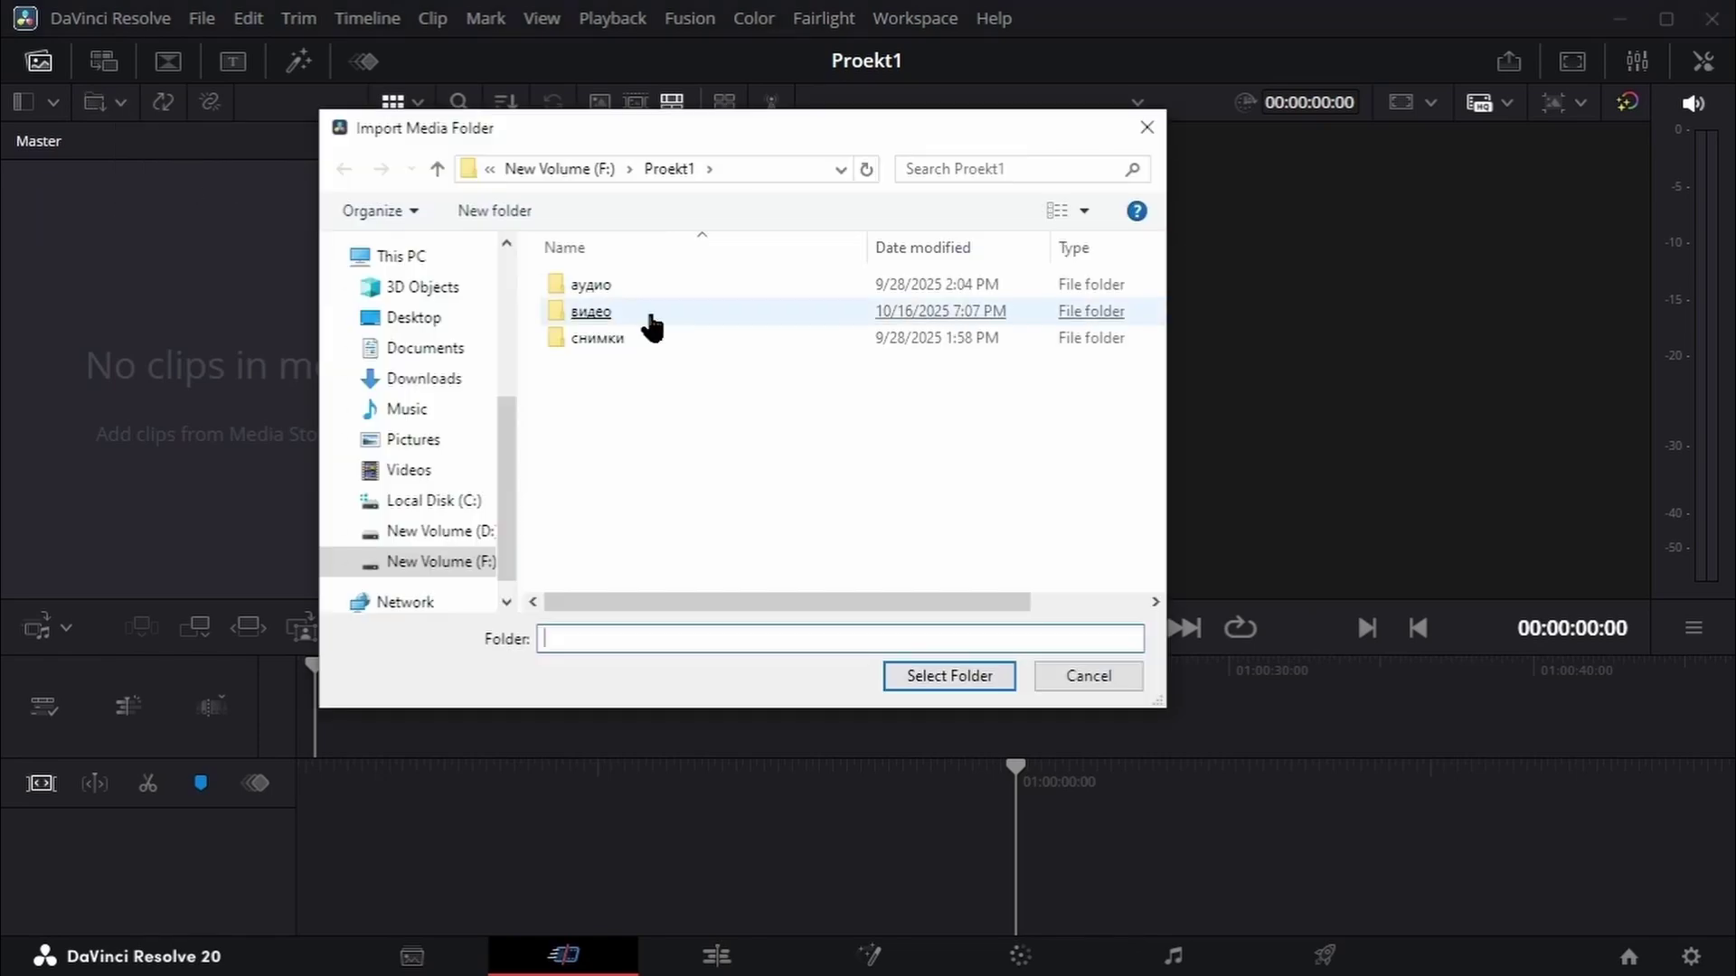
left_click(967, 685)
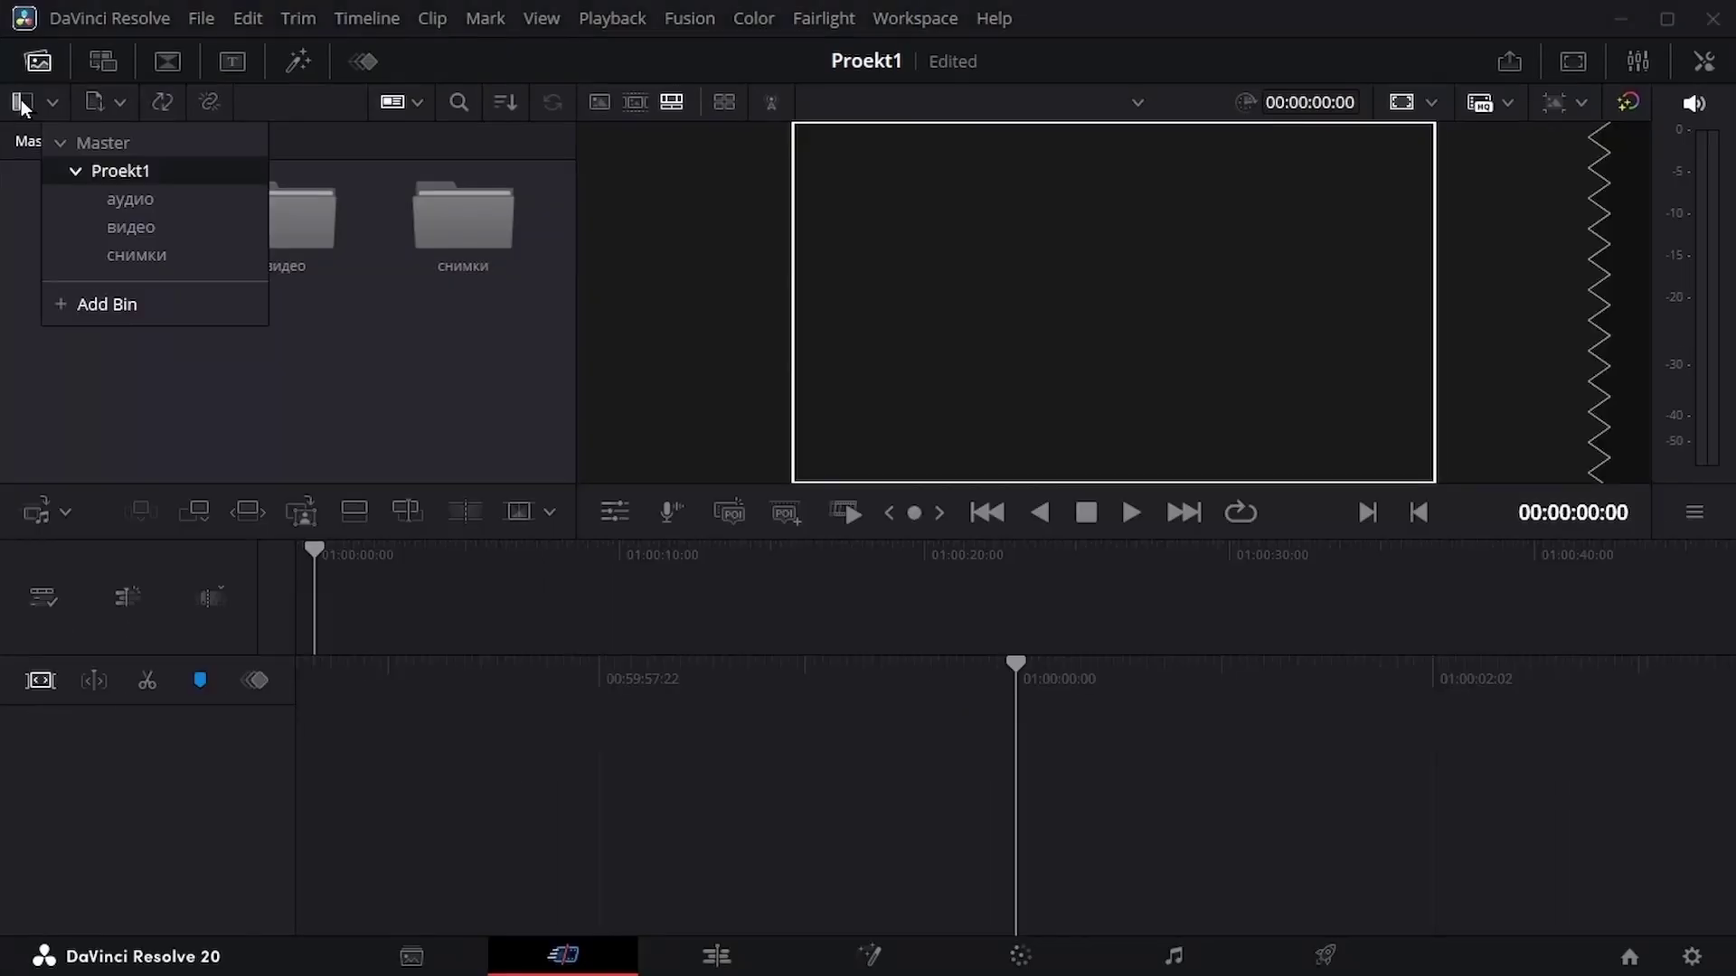
Open the видео bin and compare its clips in thumbnail, strip and list views
left_click(134, 231)
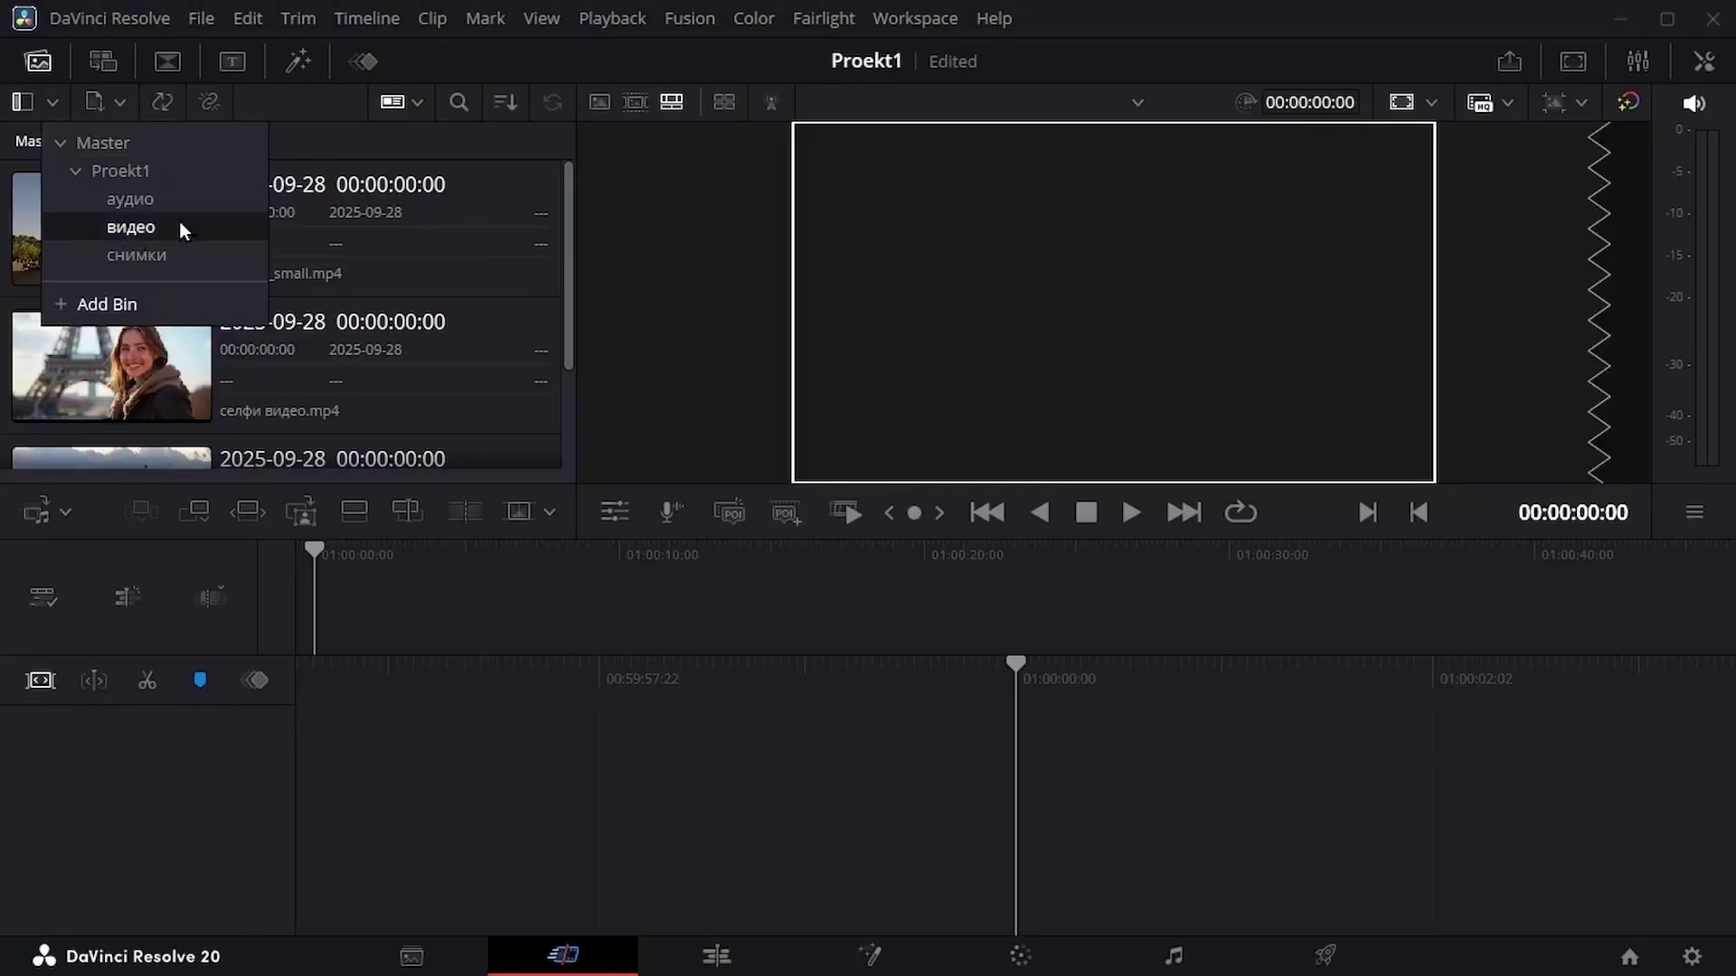
left_click(420, 105)
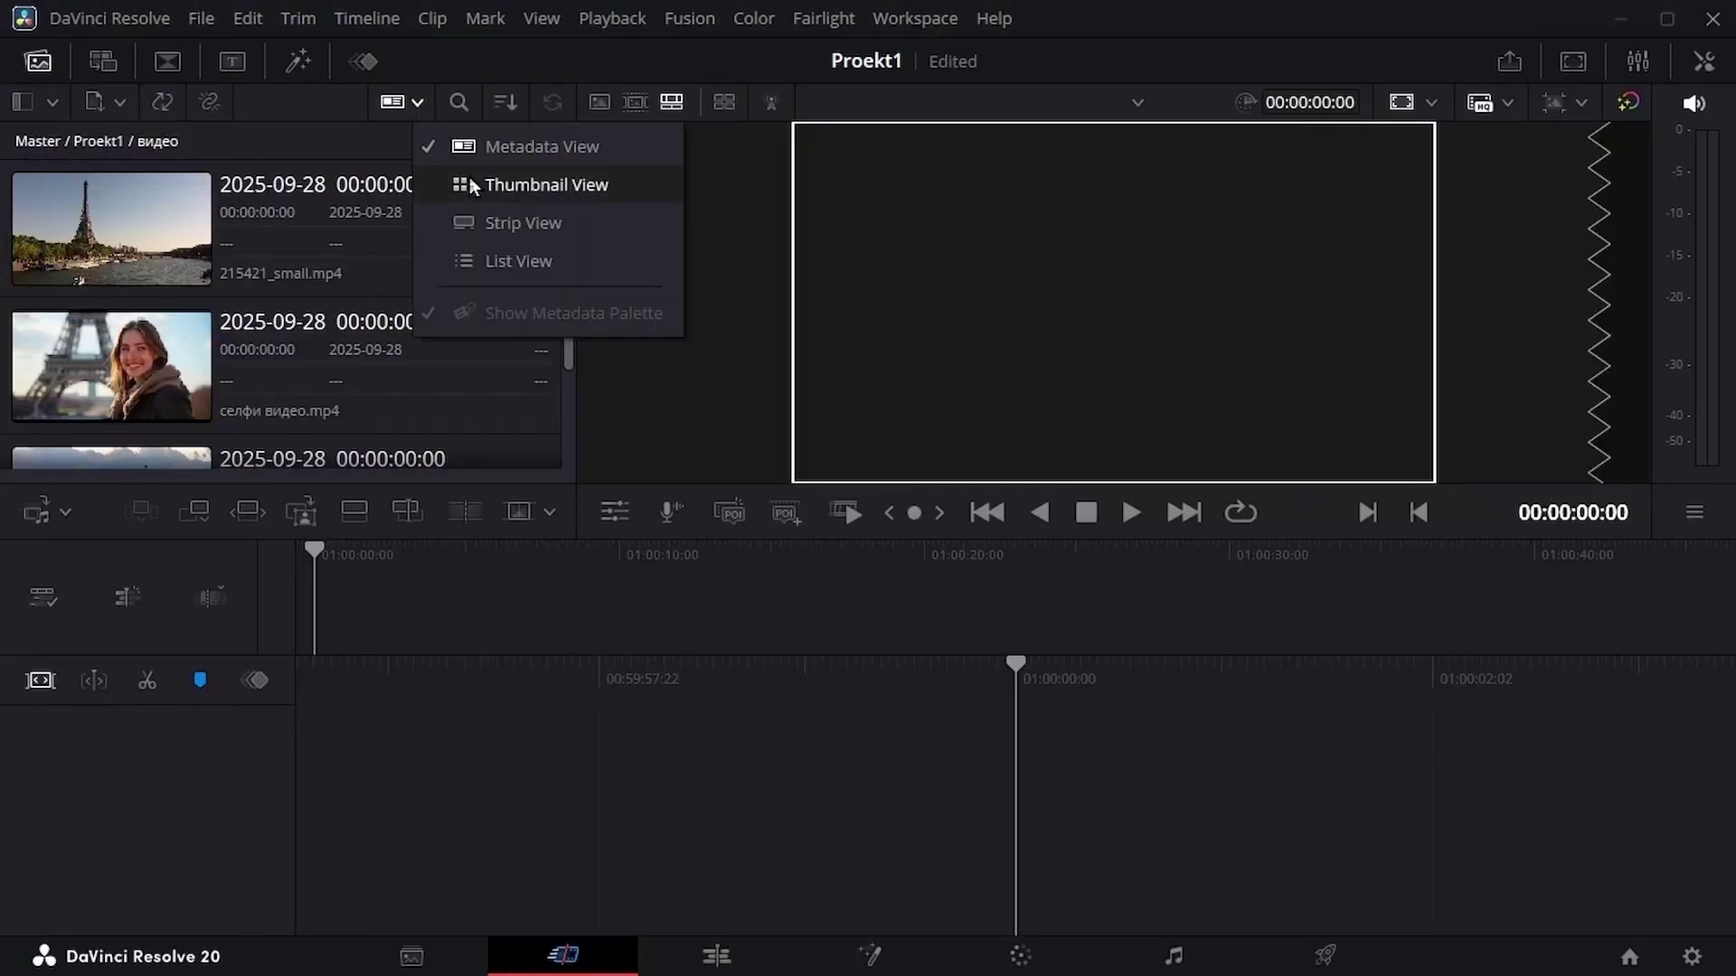
left_click(469, 177)
left_click(417, 103)
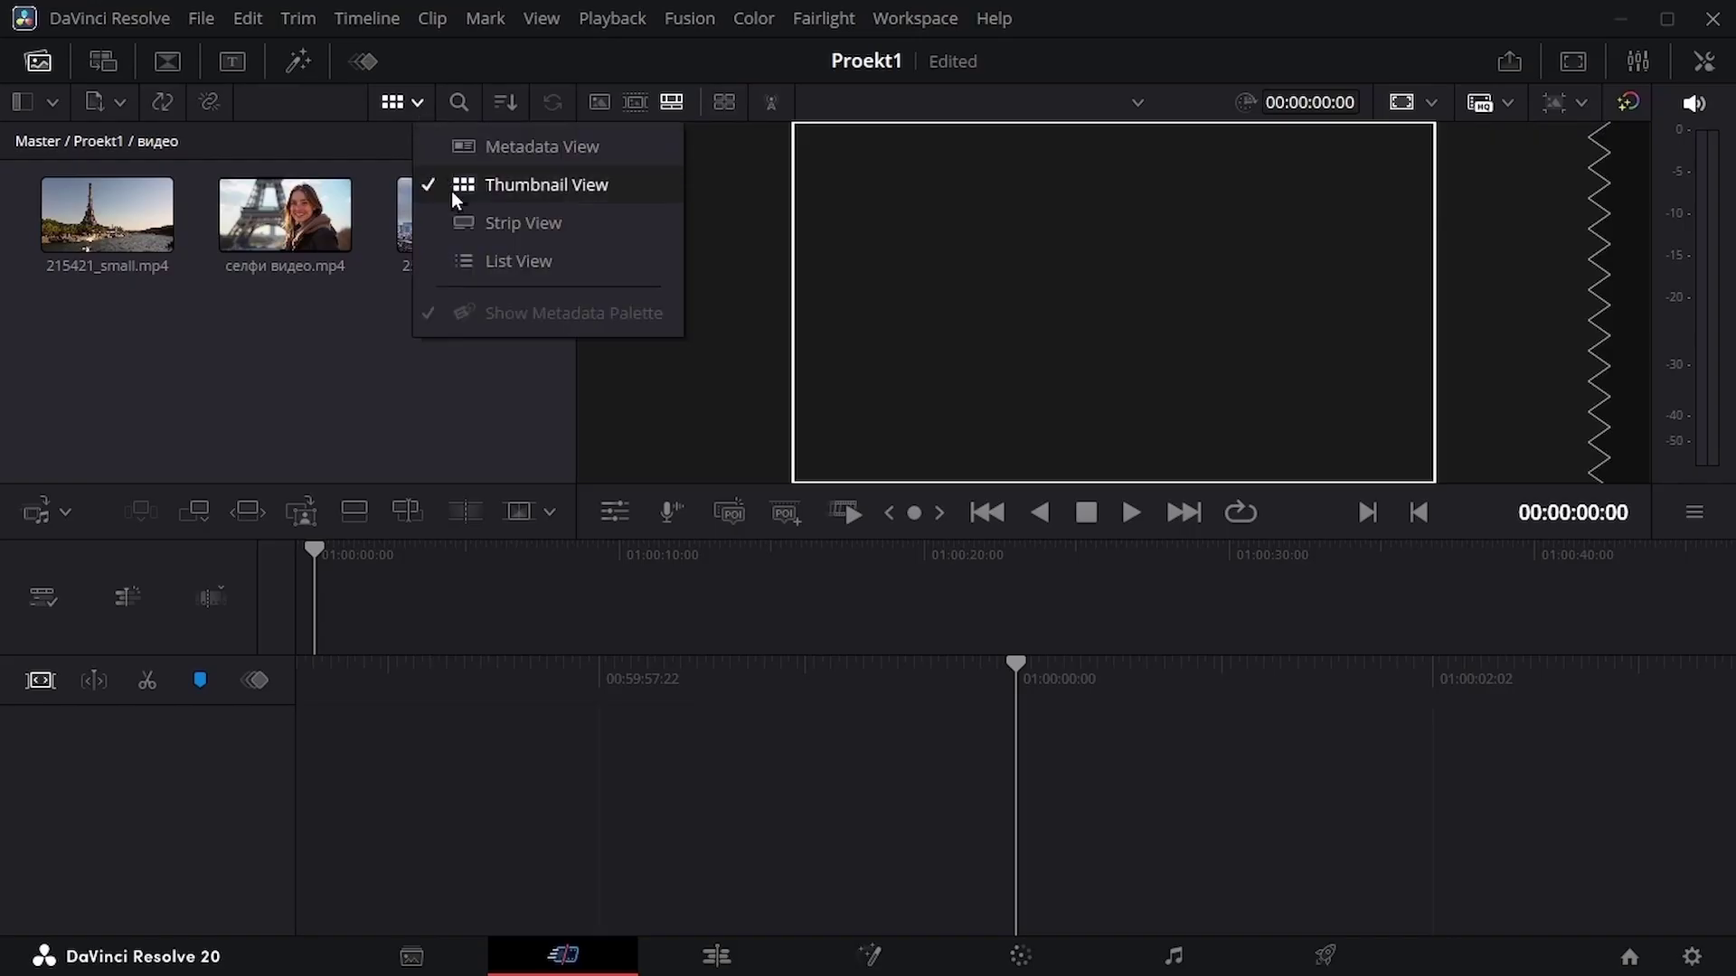
left_click(454, 219)
left_click(419, 101)
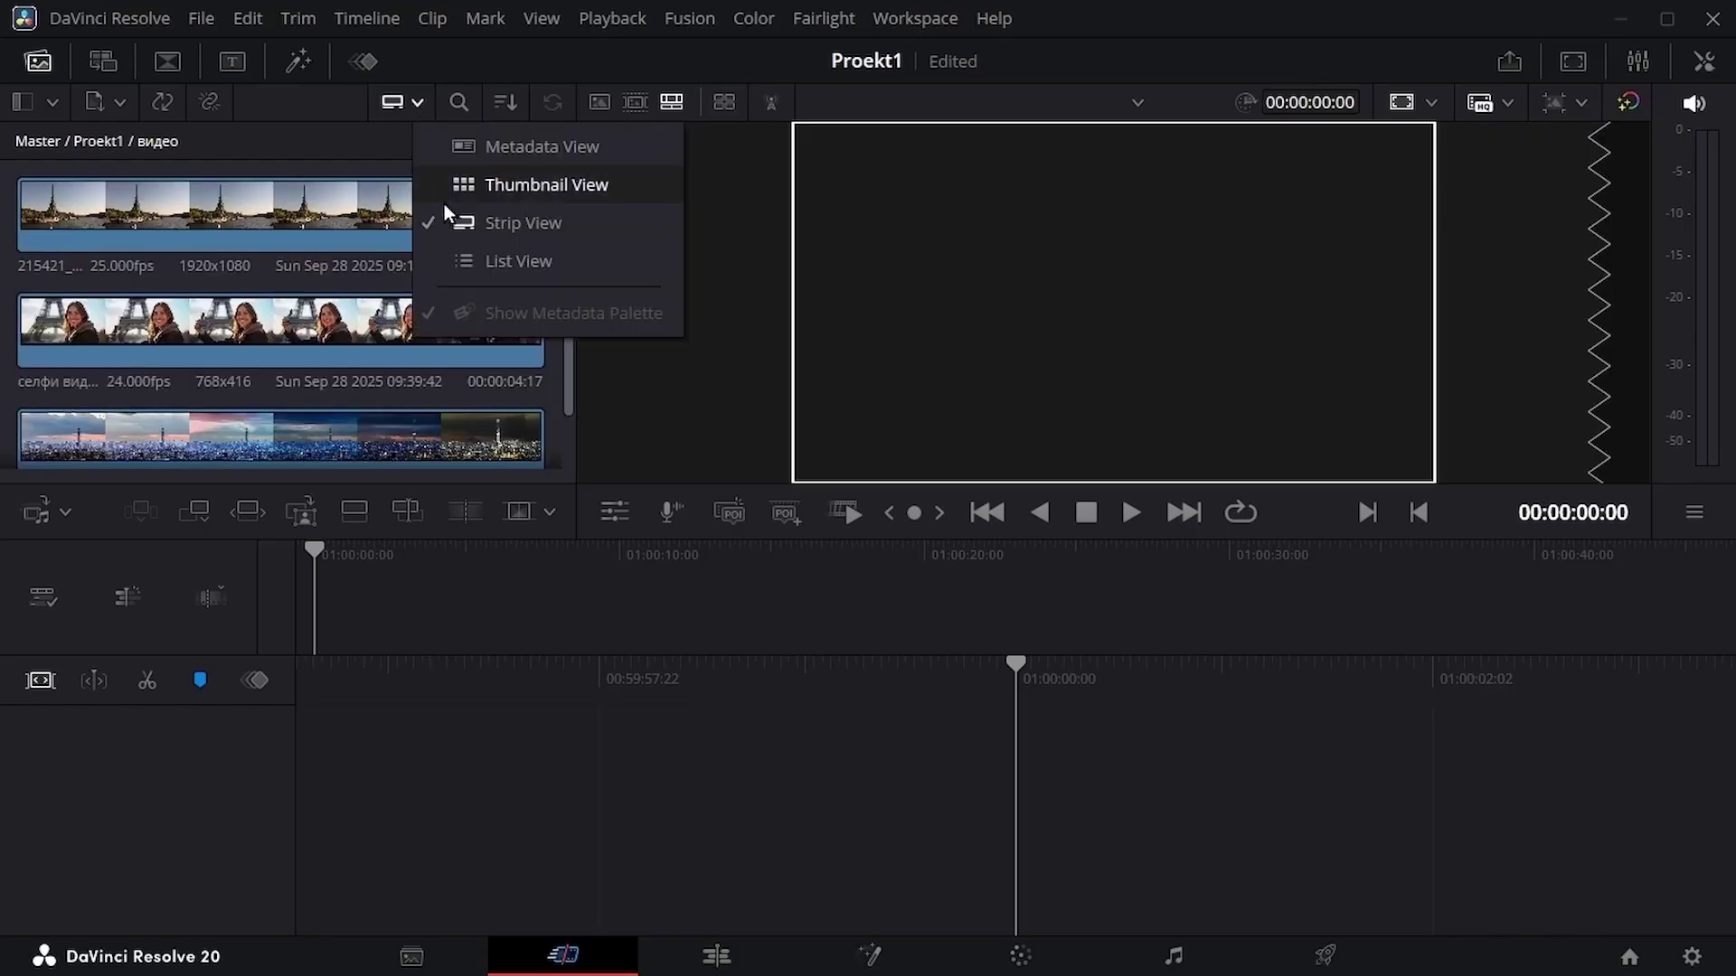
left_click(456, 253)
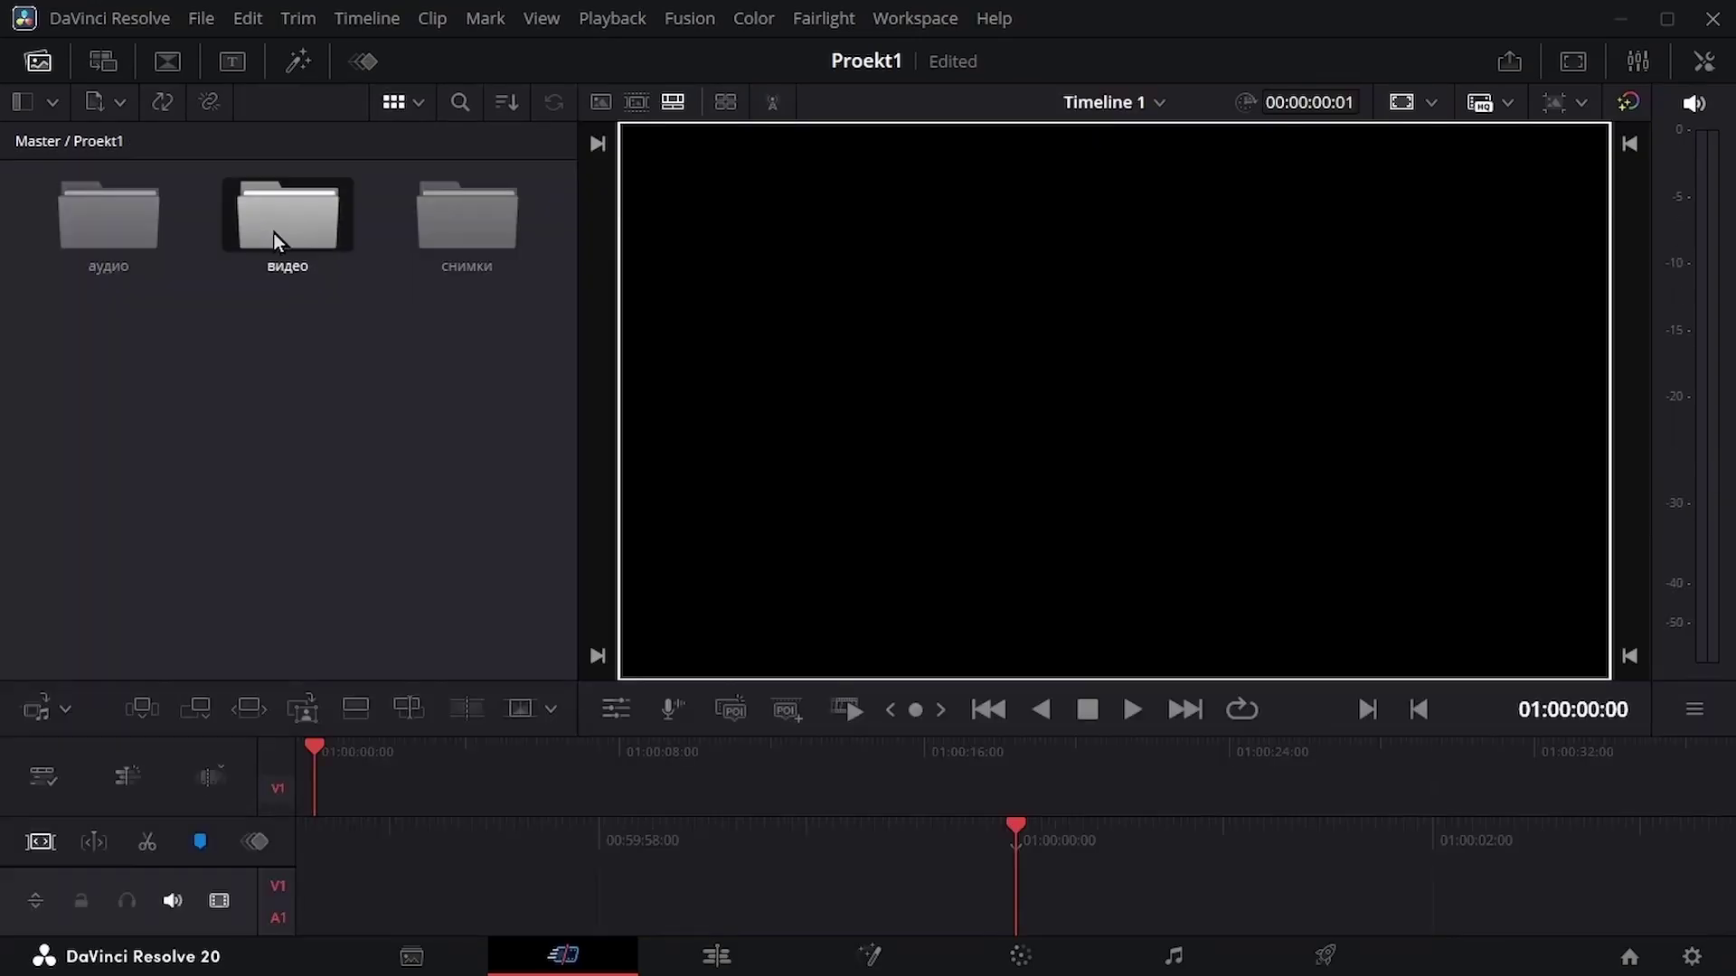
Load 215421_small.mp4 from the видео bin and mark a range from about 00:00:03:09 to 00:00:08:05
double_click(273, 231)
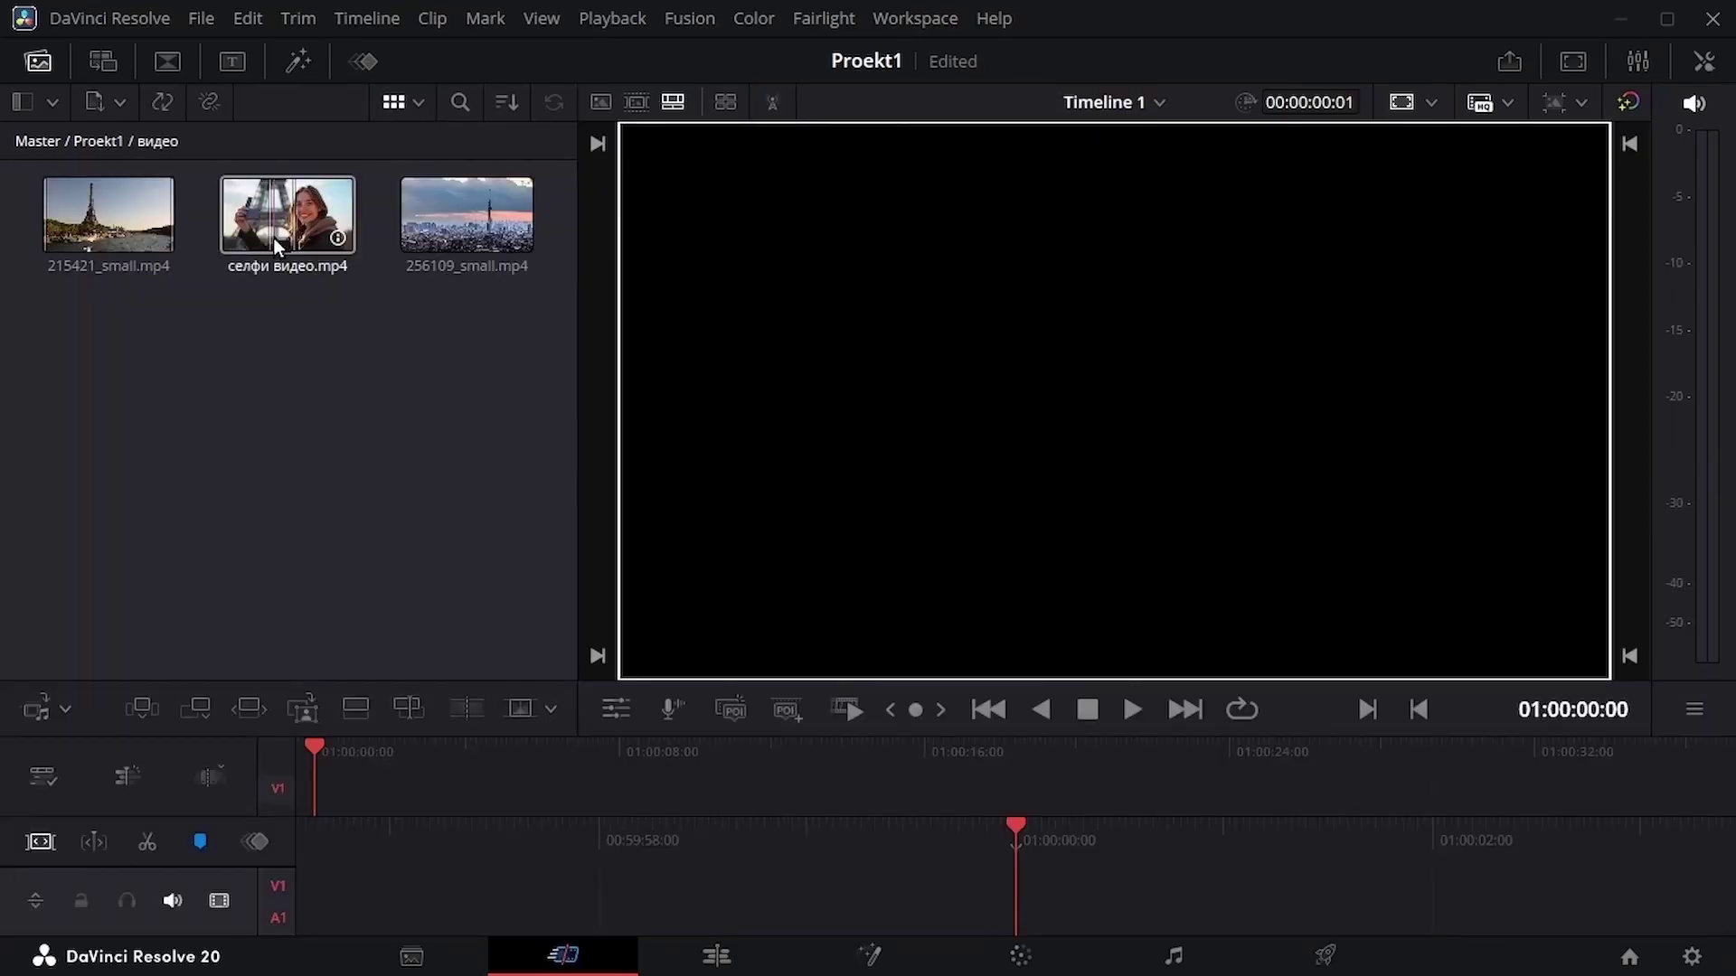
left_click(113, 232)
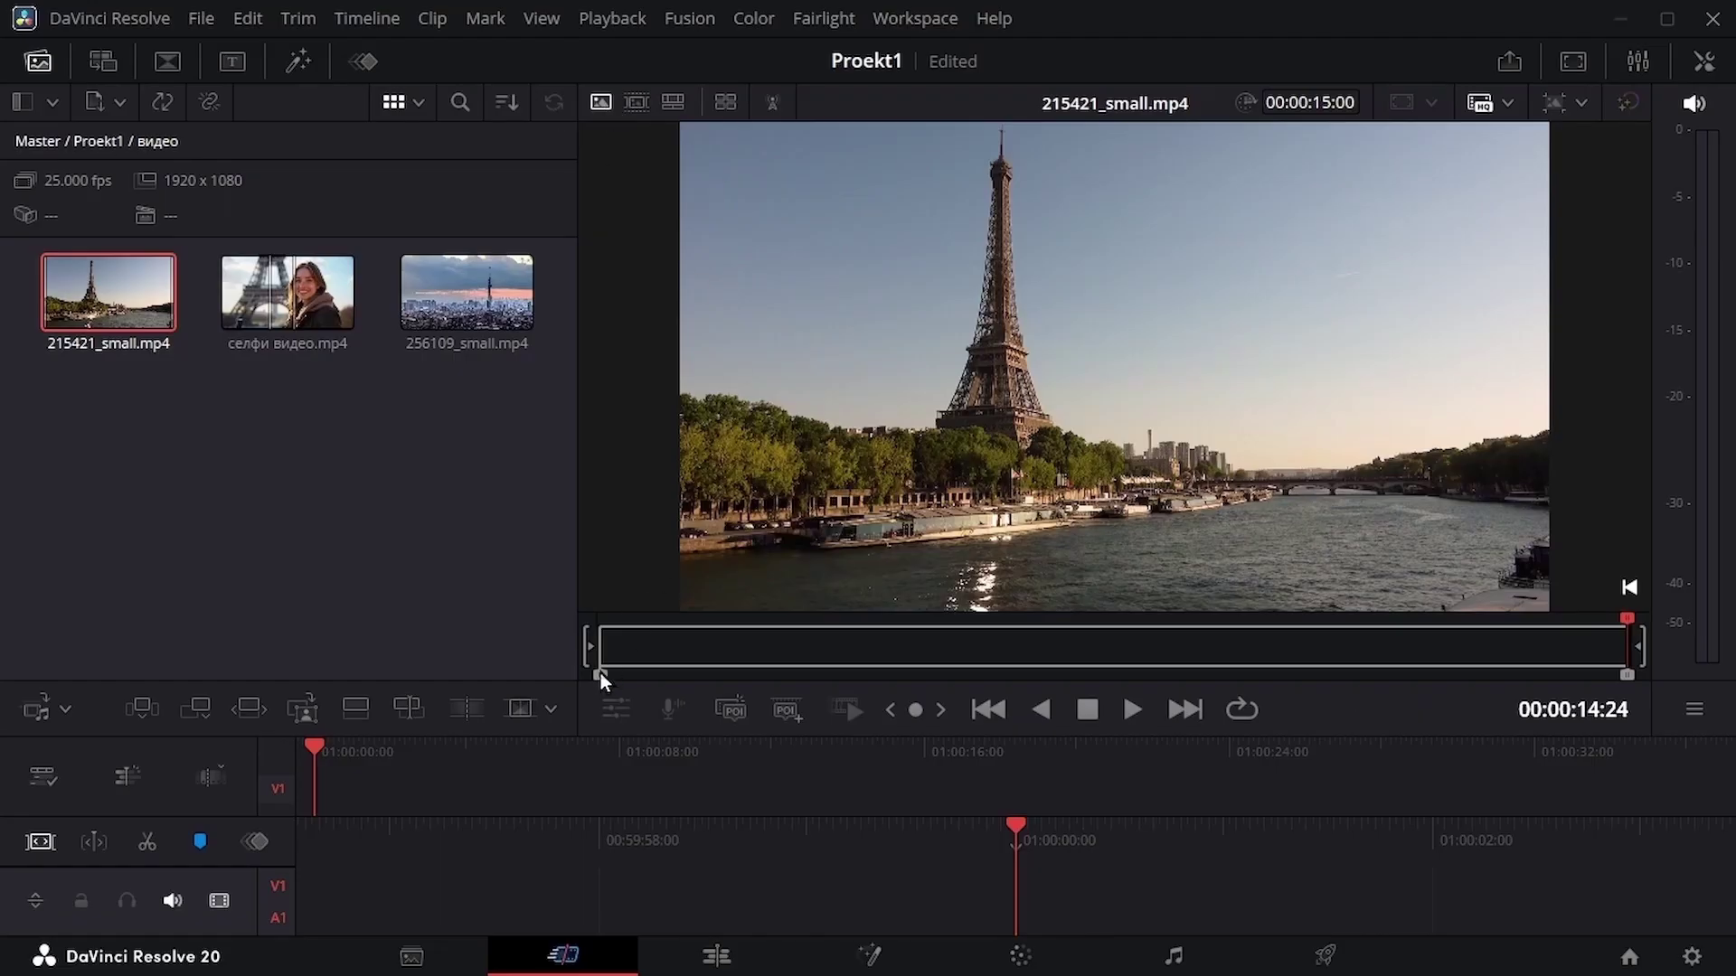
left_click_drag(600, 674, 832, 678)
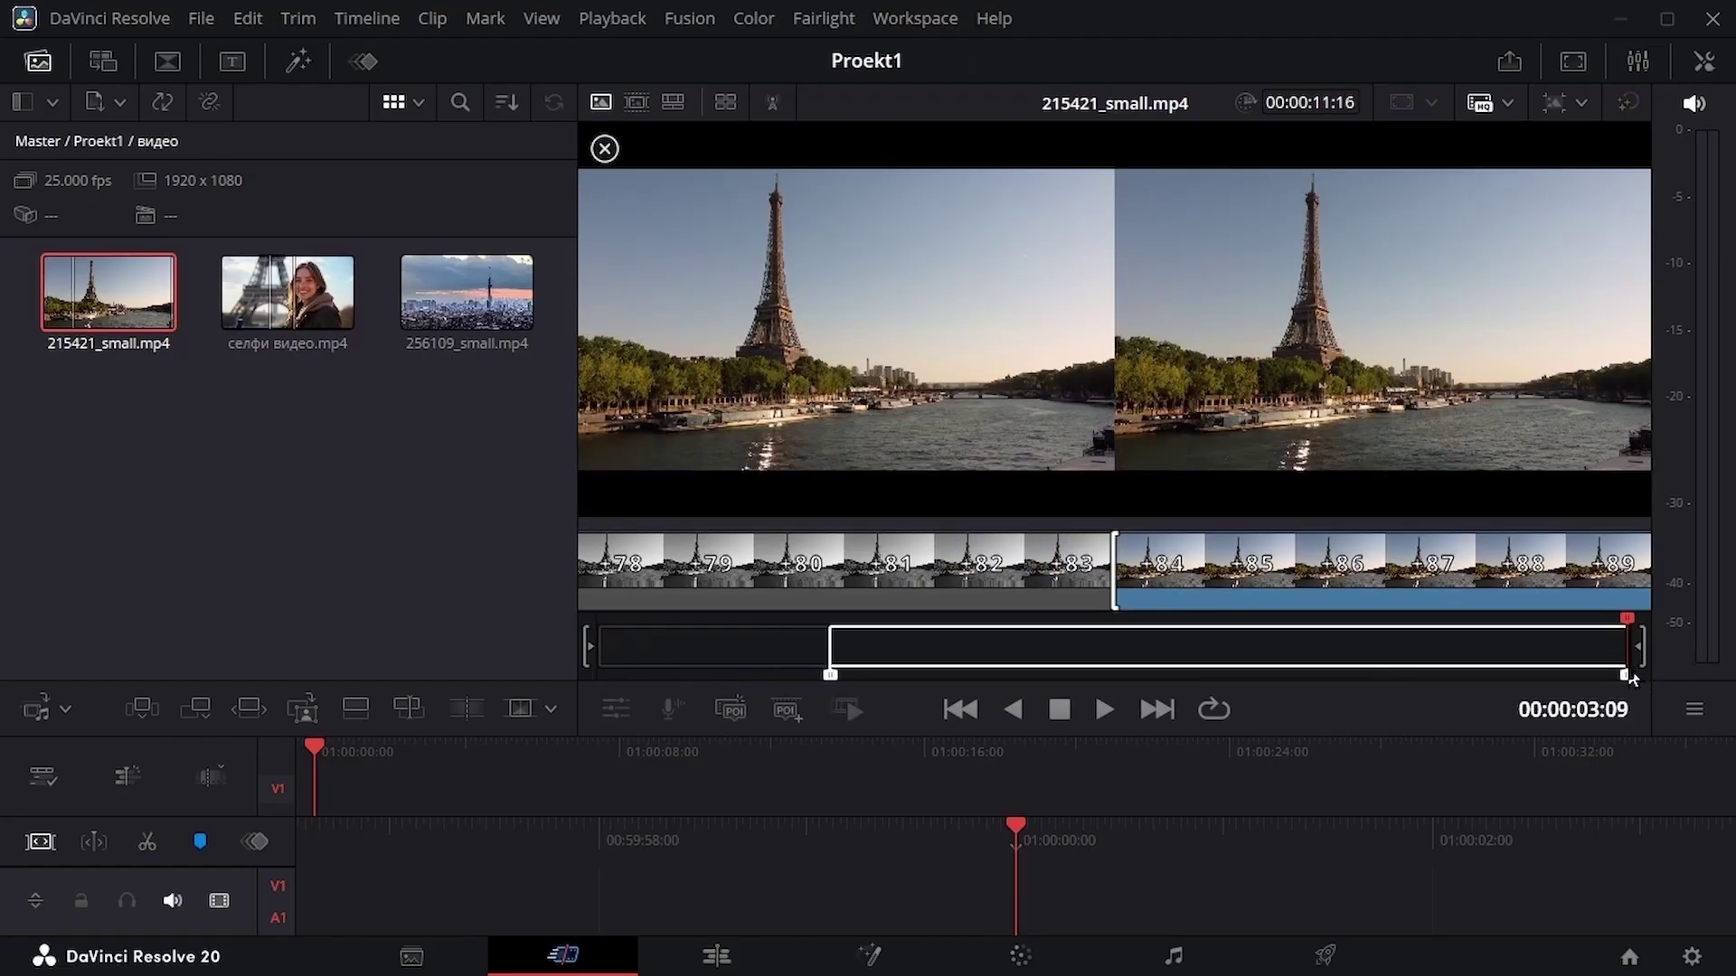
left_click_drag(1628, 675, 1166, 660)
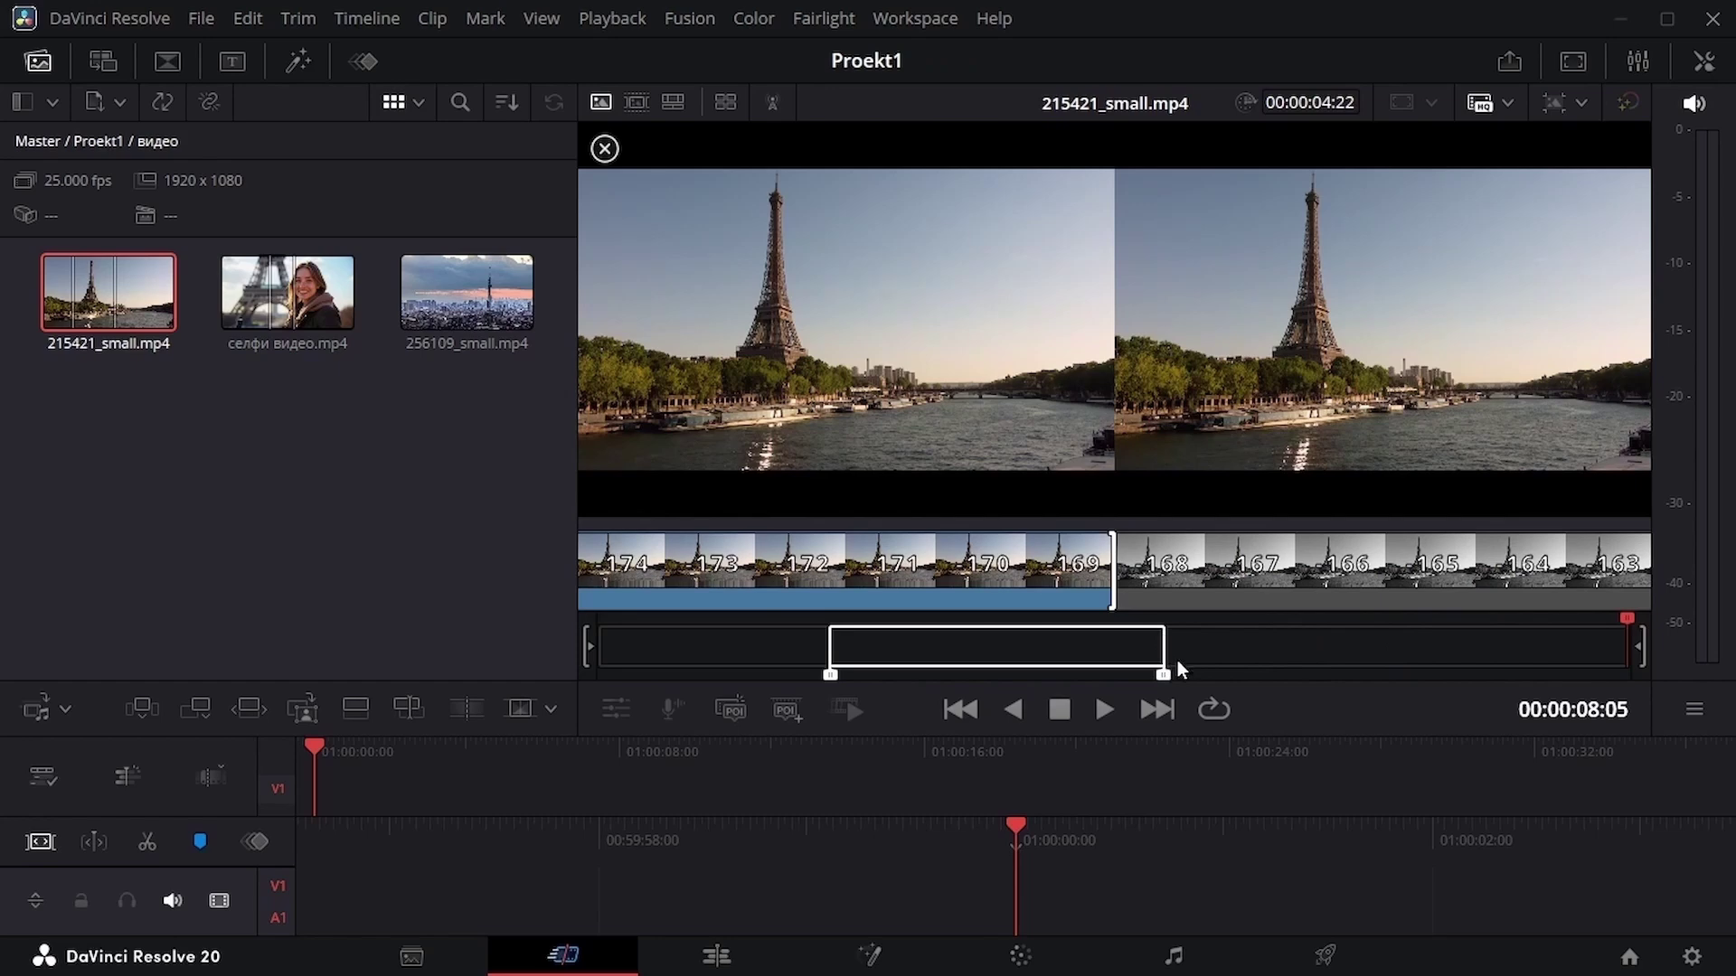
Clear the in and out points of 215421_small.mp4 and mark a new range from 00:00:03:16 to 00:00:07:24
key("alt+o")
key("alt+i")
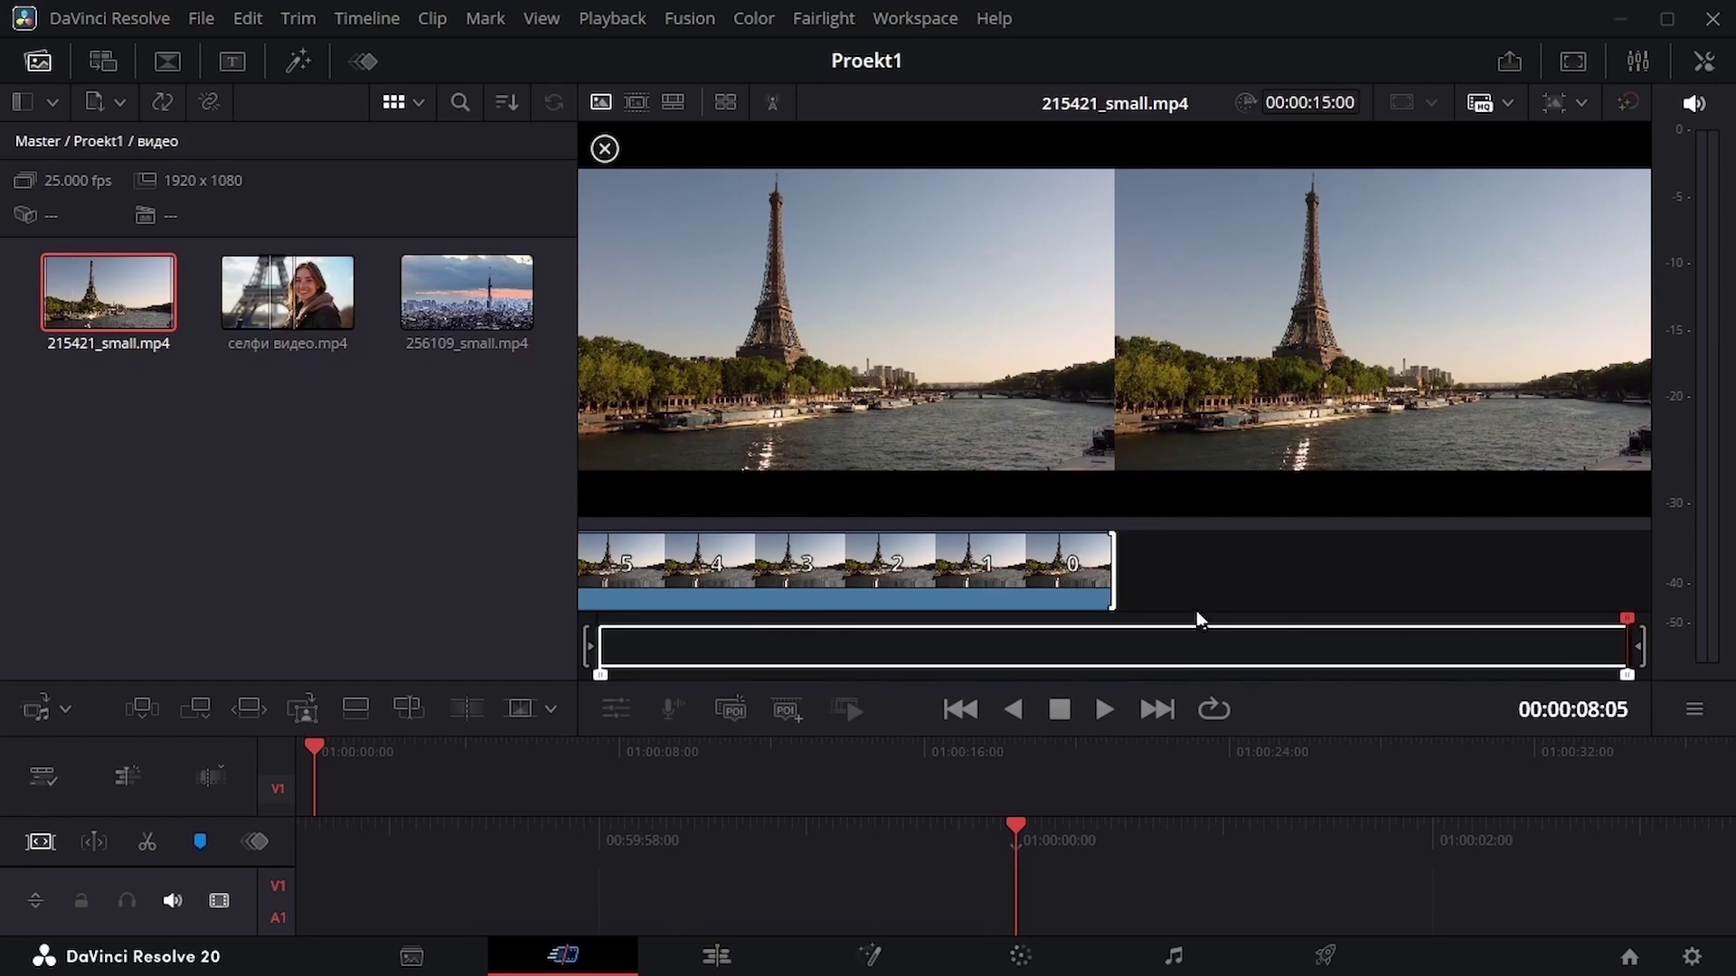
left_click_drag(1627, 620, 850, 621)
key("i")
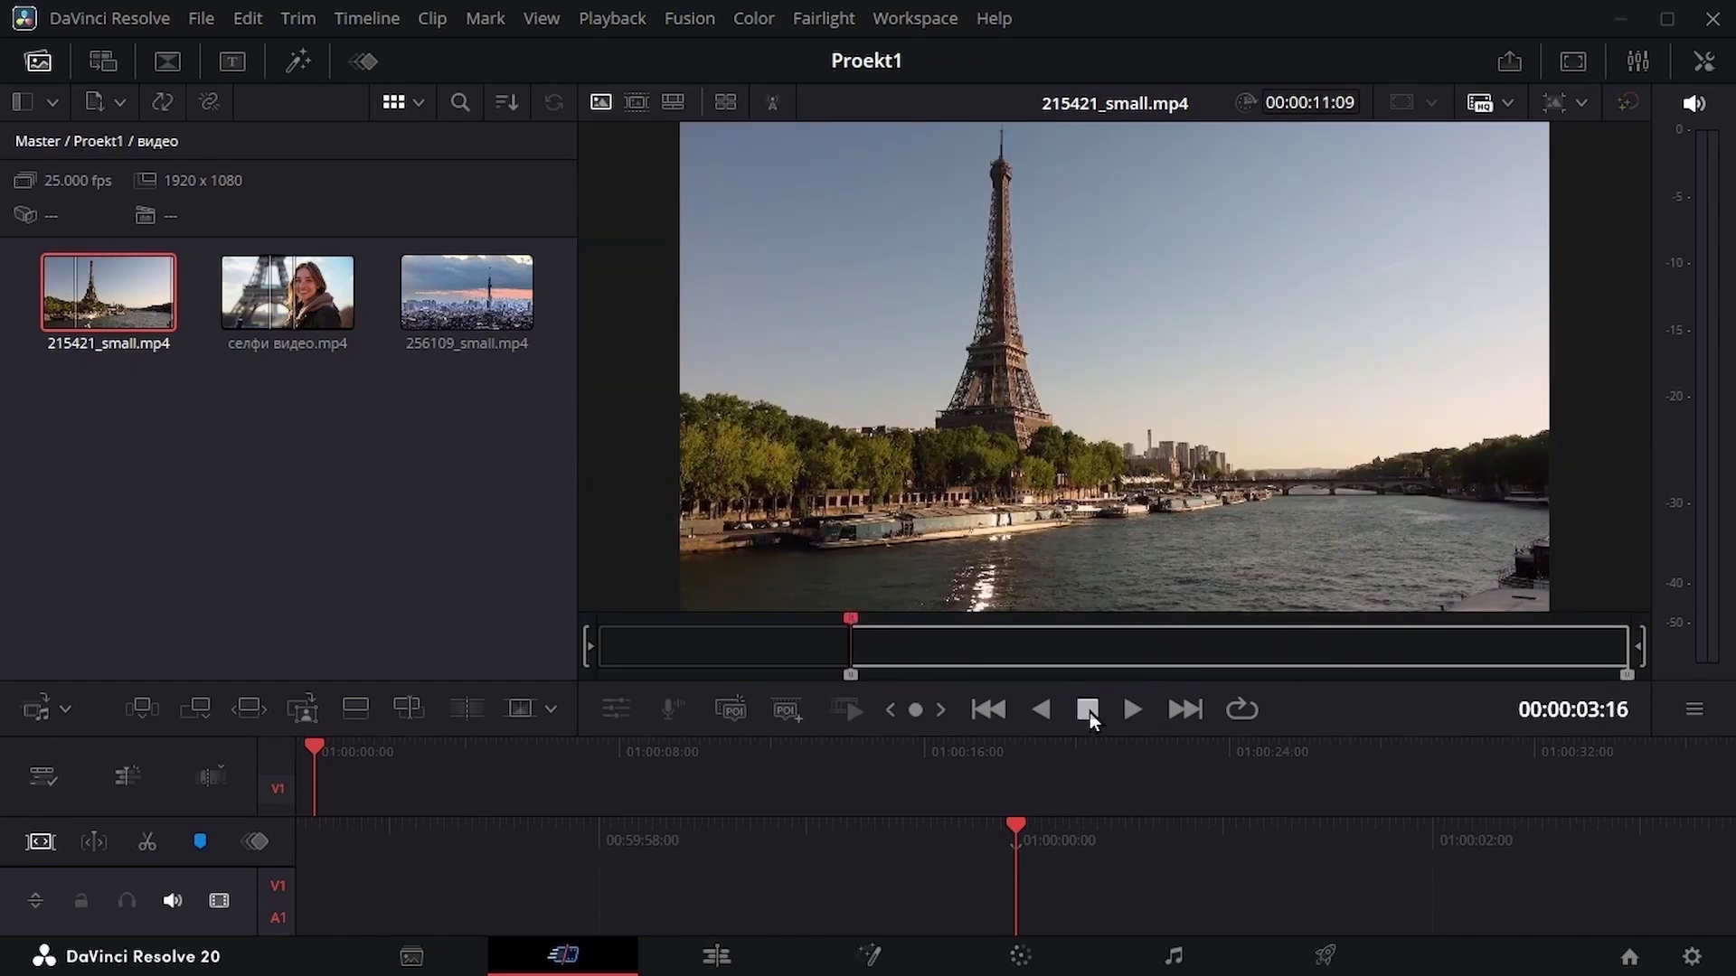
left_click(1146, 623)
key("o")
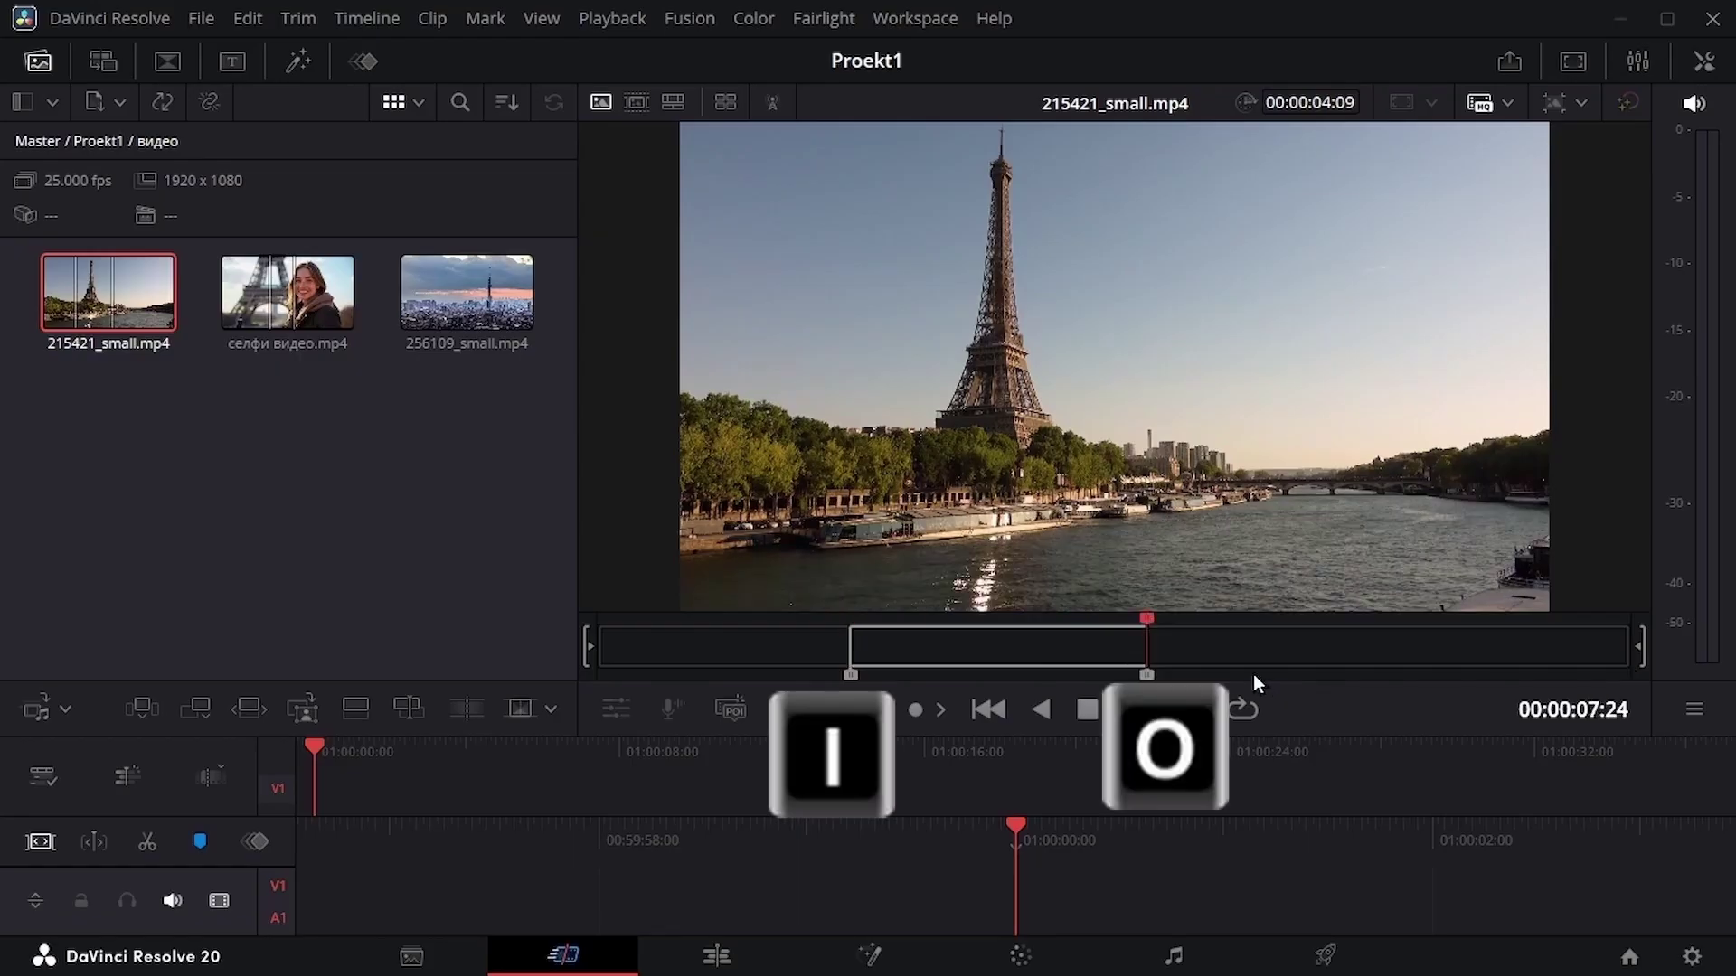
Try adding the marked 215421_small.mp4 range to Timeline 1 with Smart Insert, undo it, and place the clip directly on the timeline
left_click(144, 708)
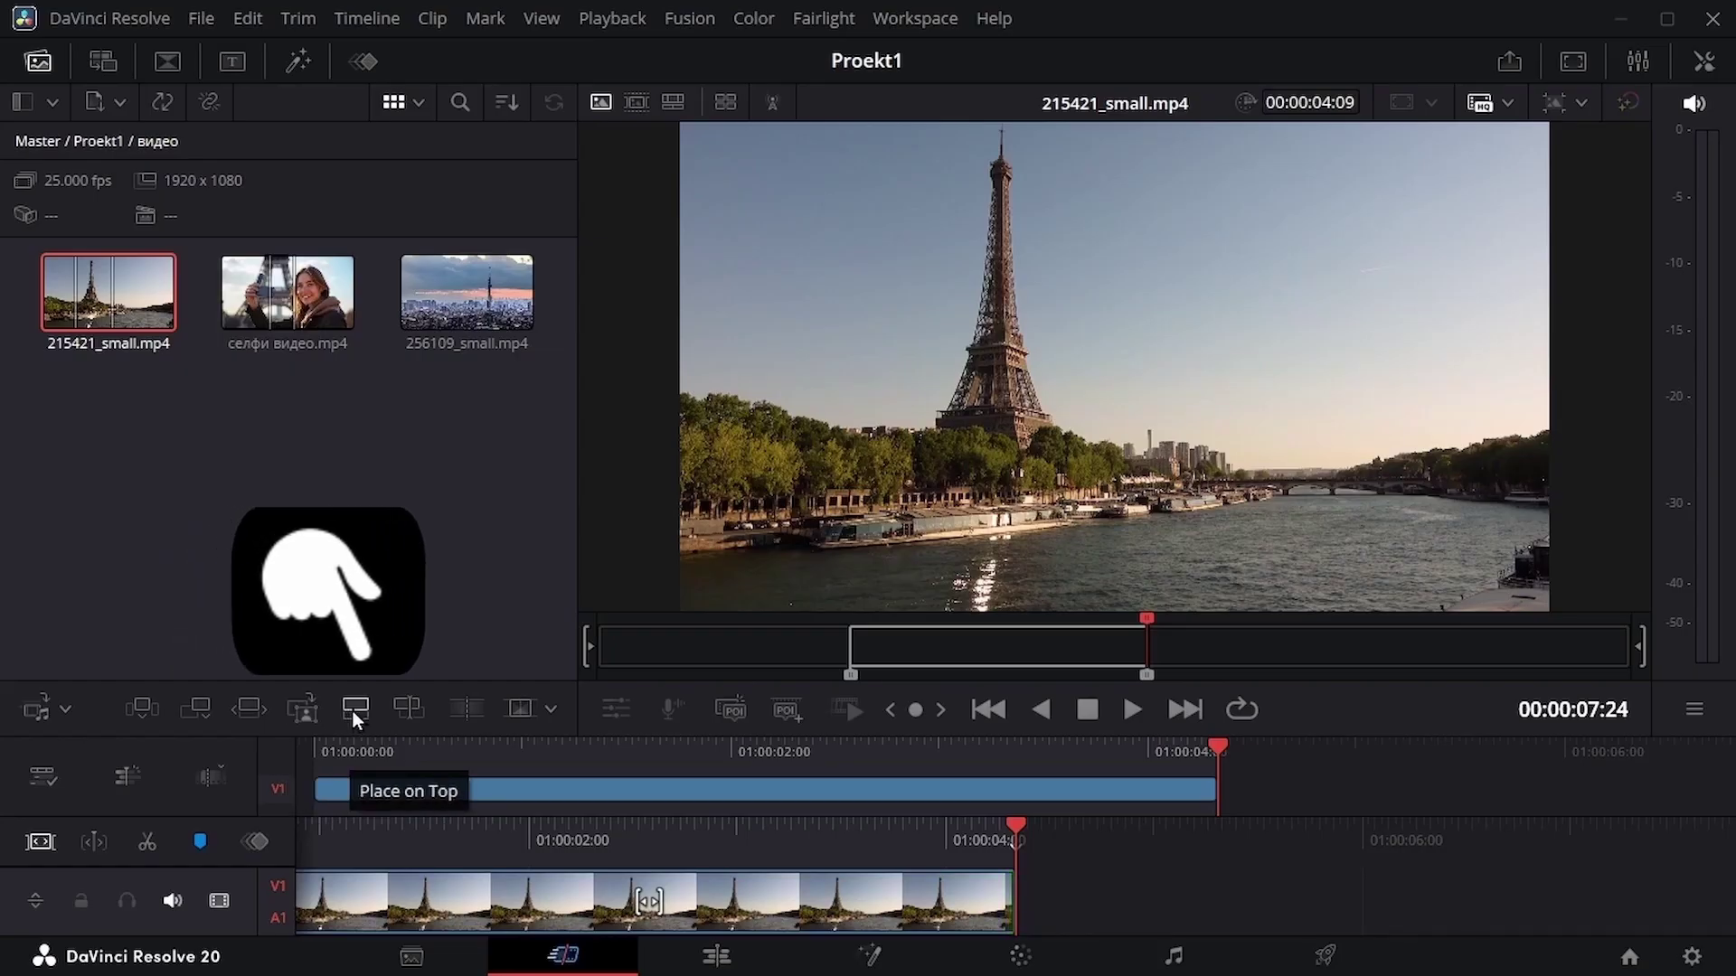
left_click(403, 707)
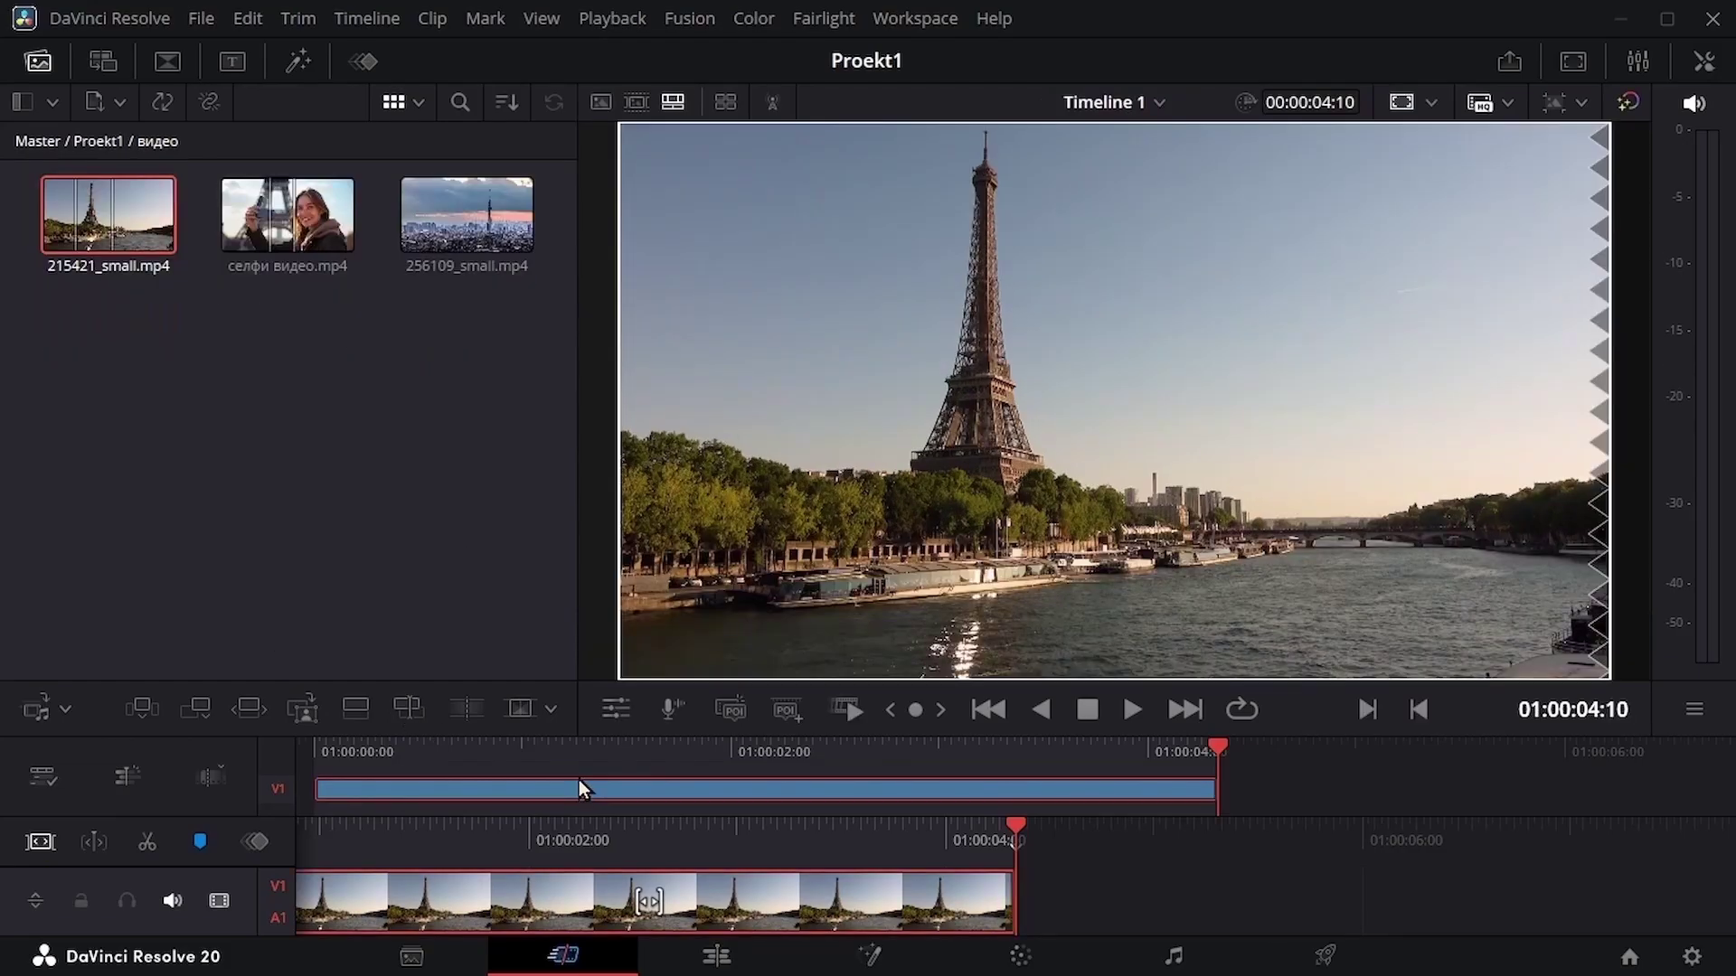
key("ctrl+z")
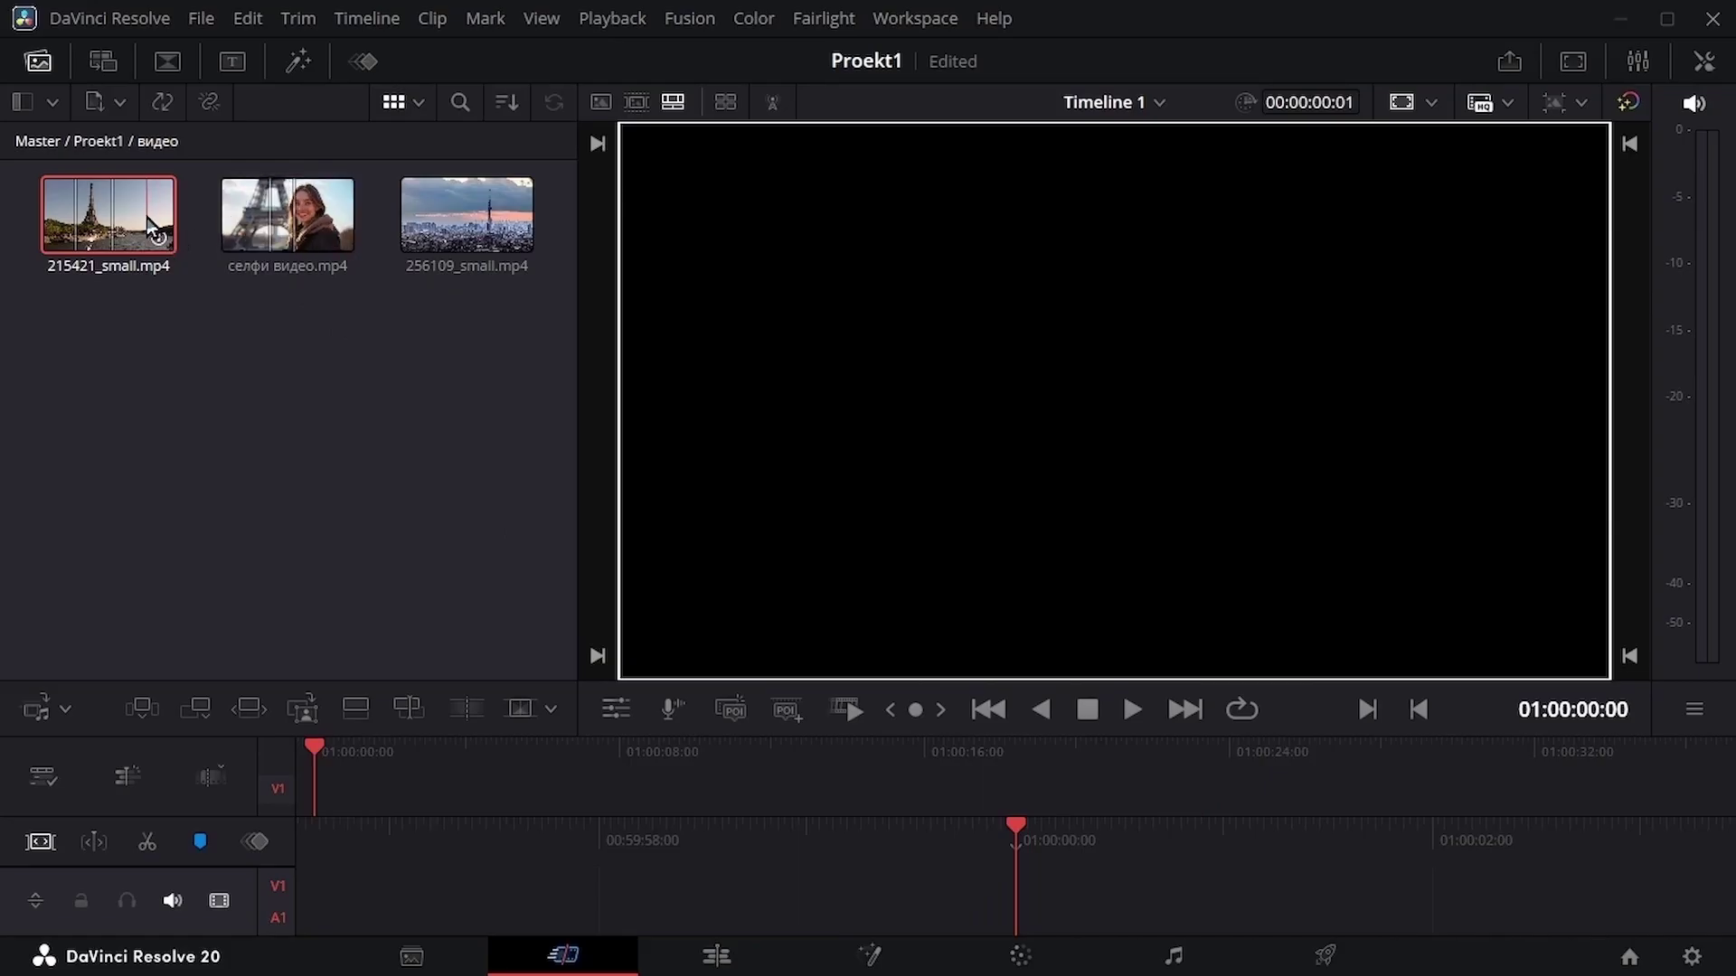
key("ctrl+z")
left_click_drag(1141, 378, 653, 816)
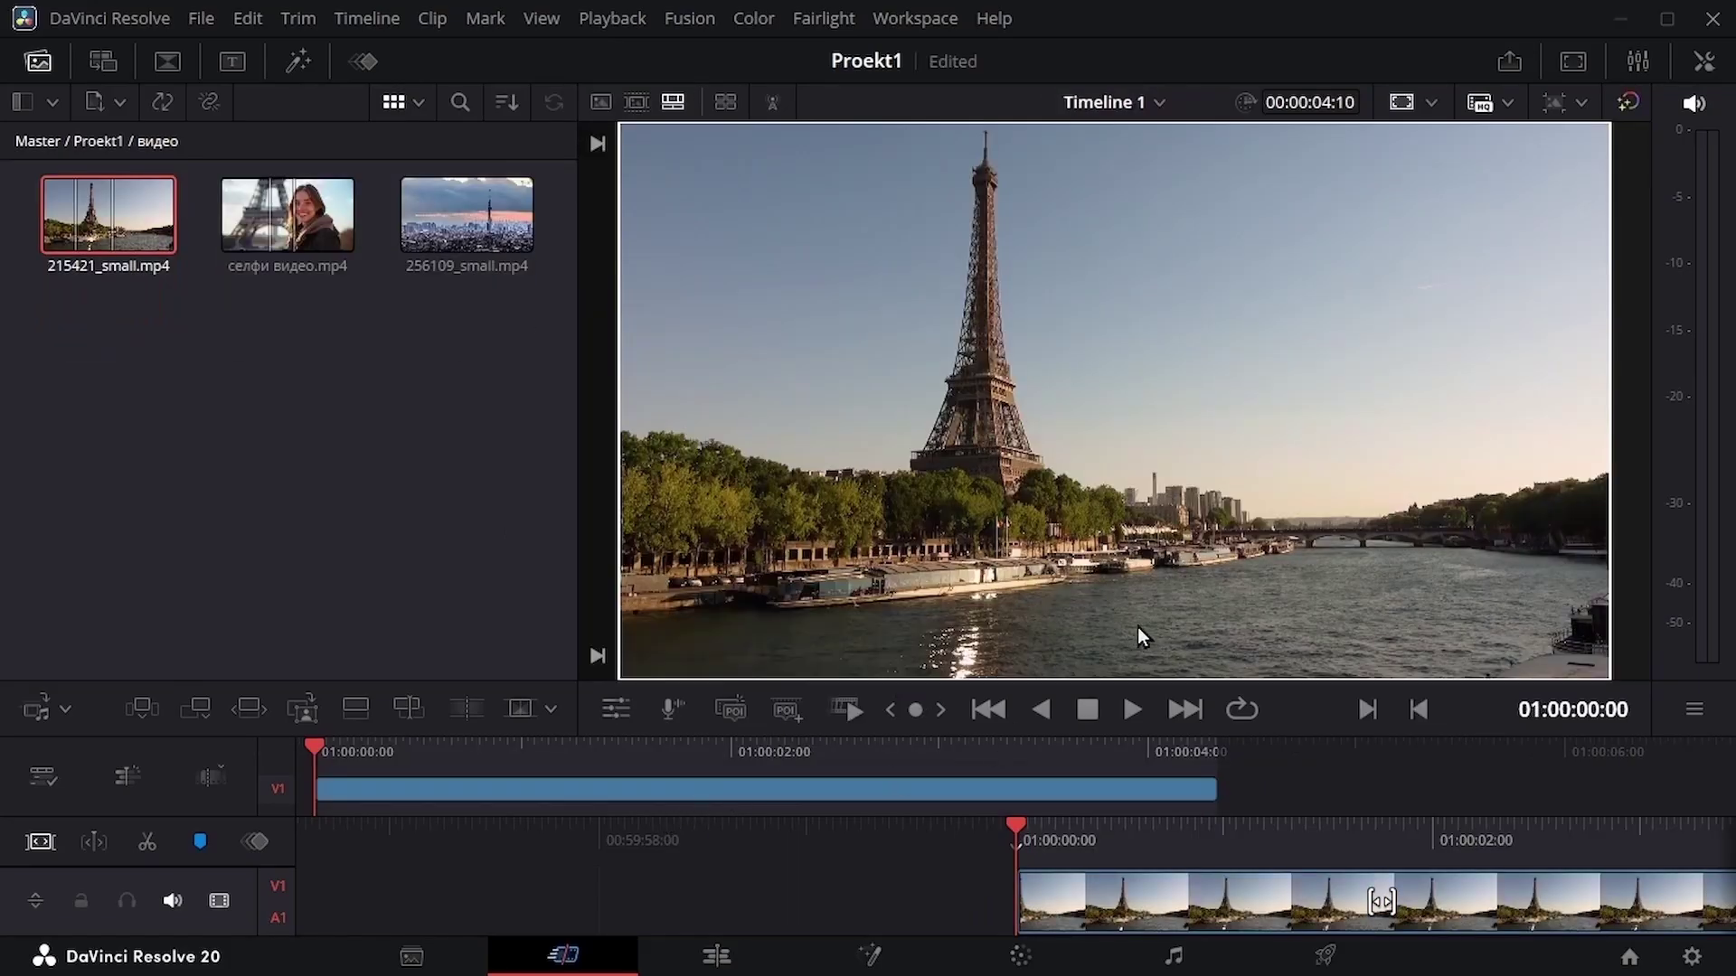
Set the clip insertion mode to Insert Video Only
left_click(65, 709)
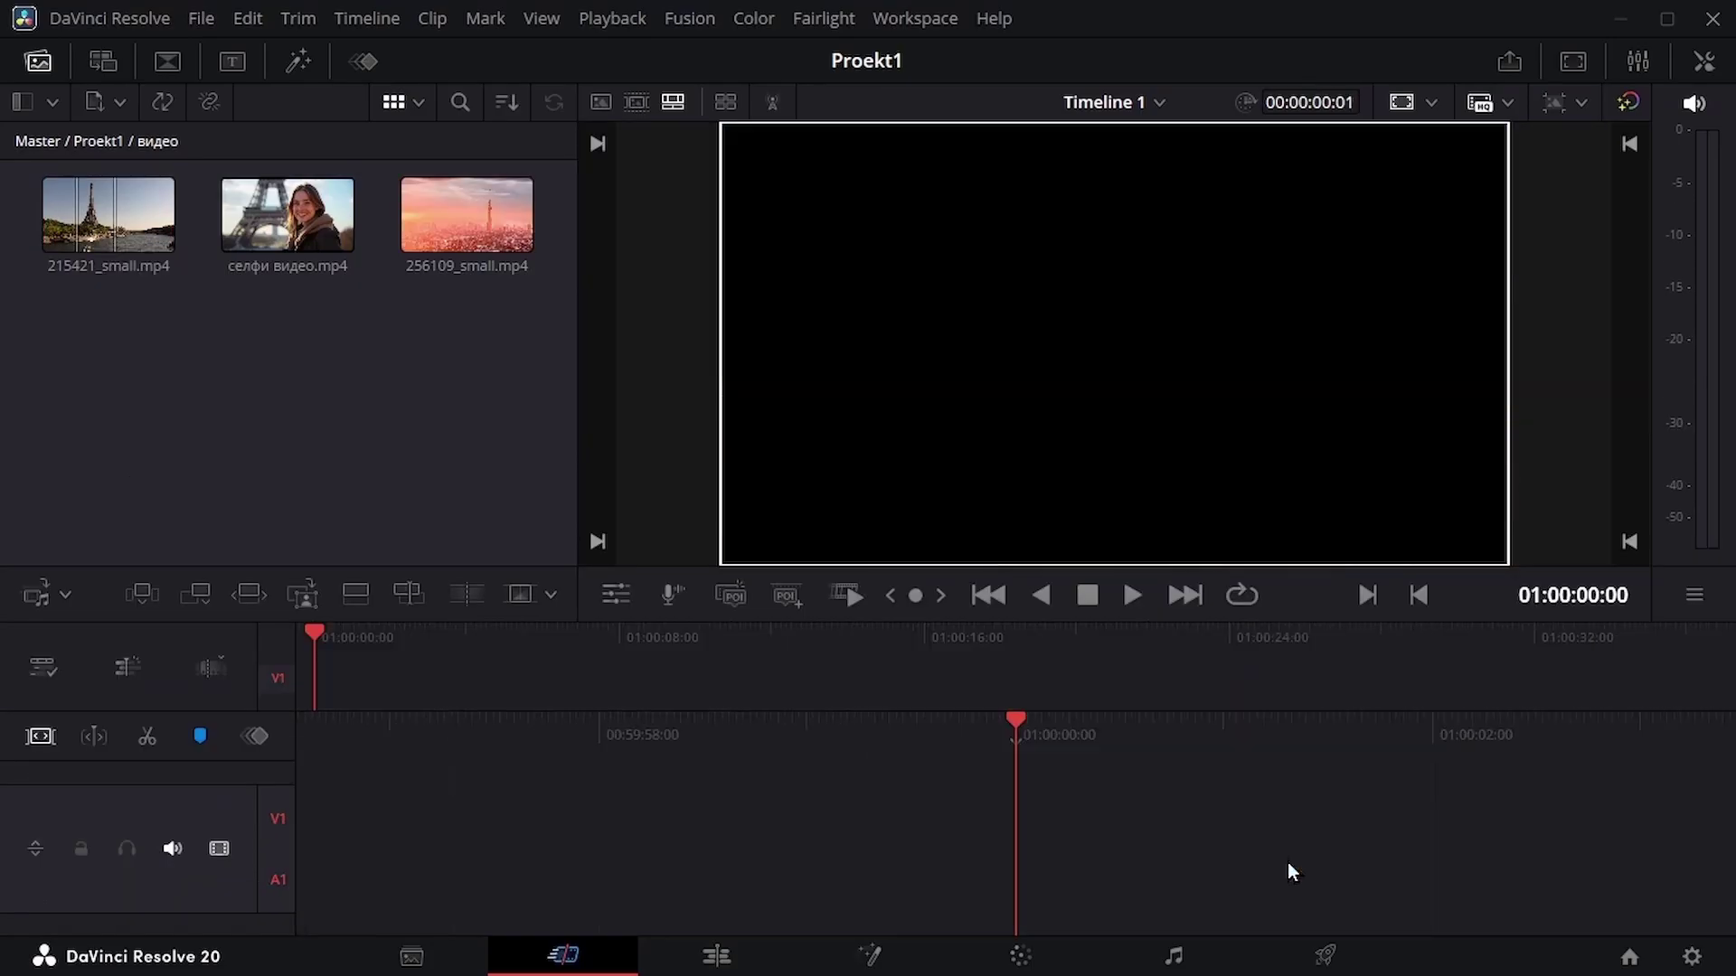
left_click(66, 594)
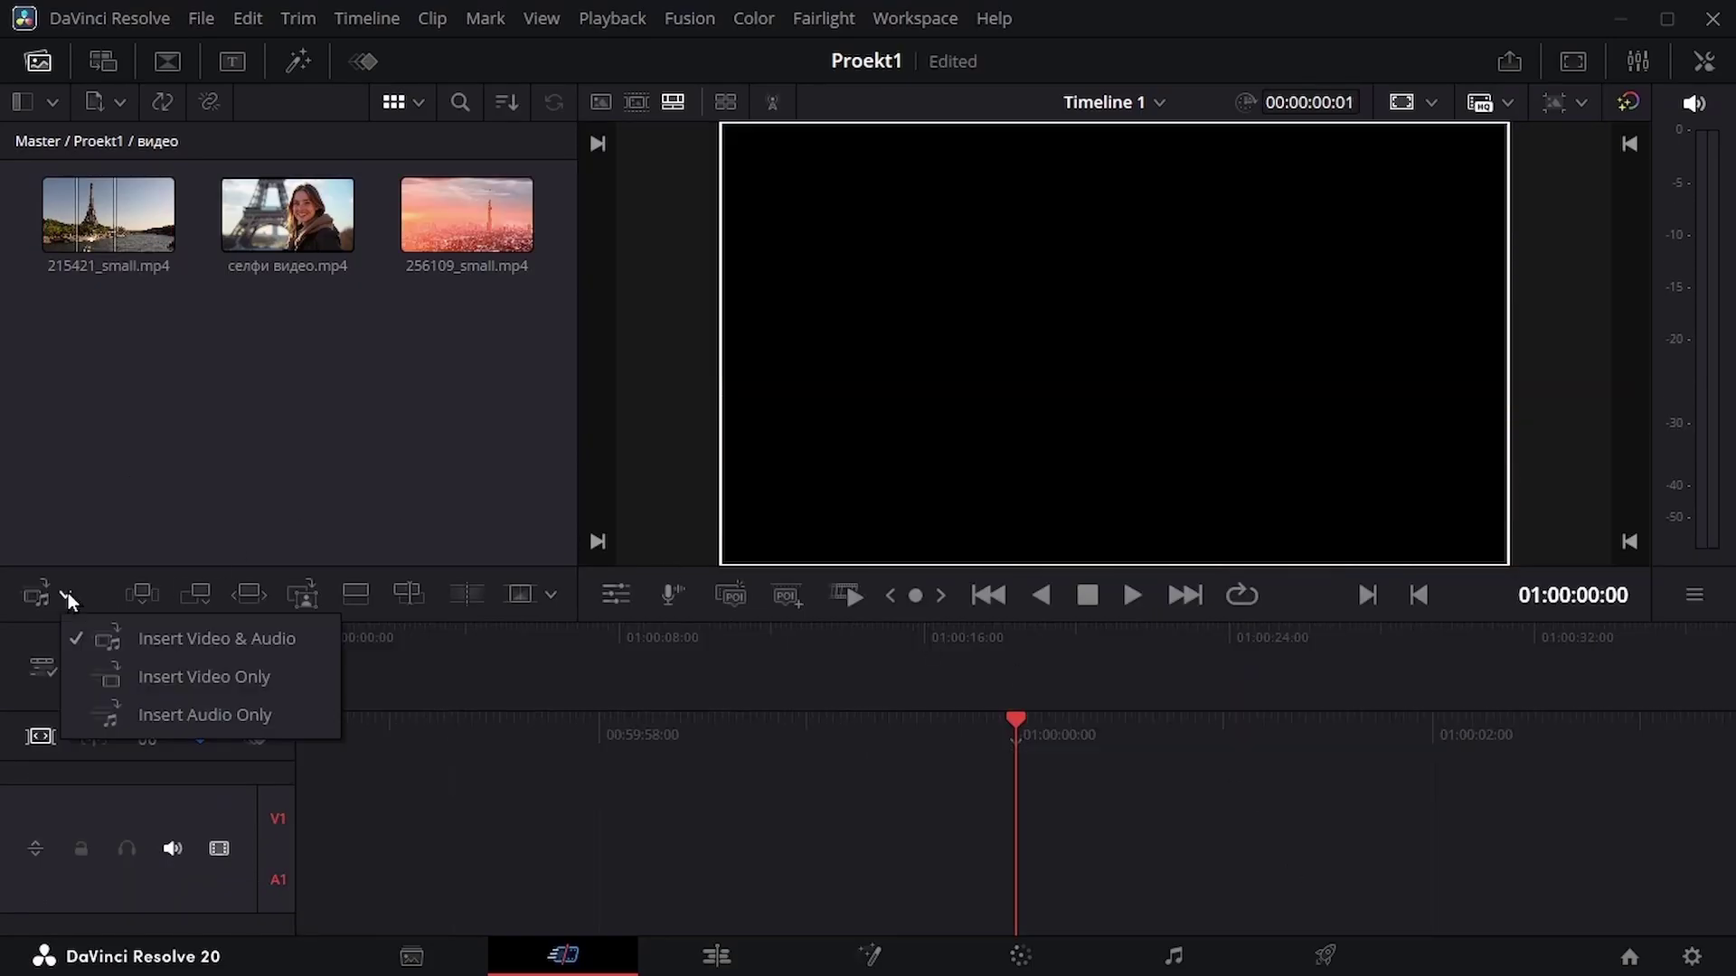
left_click(141, 678)
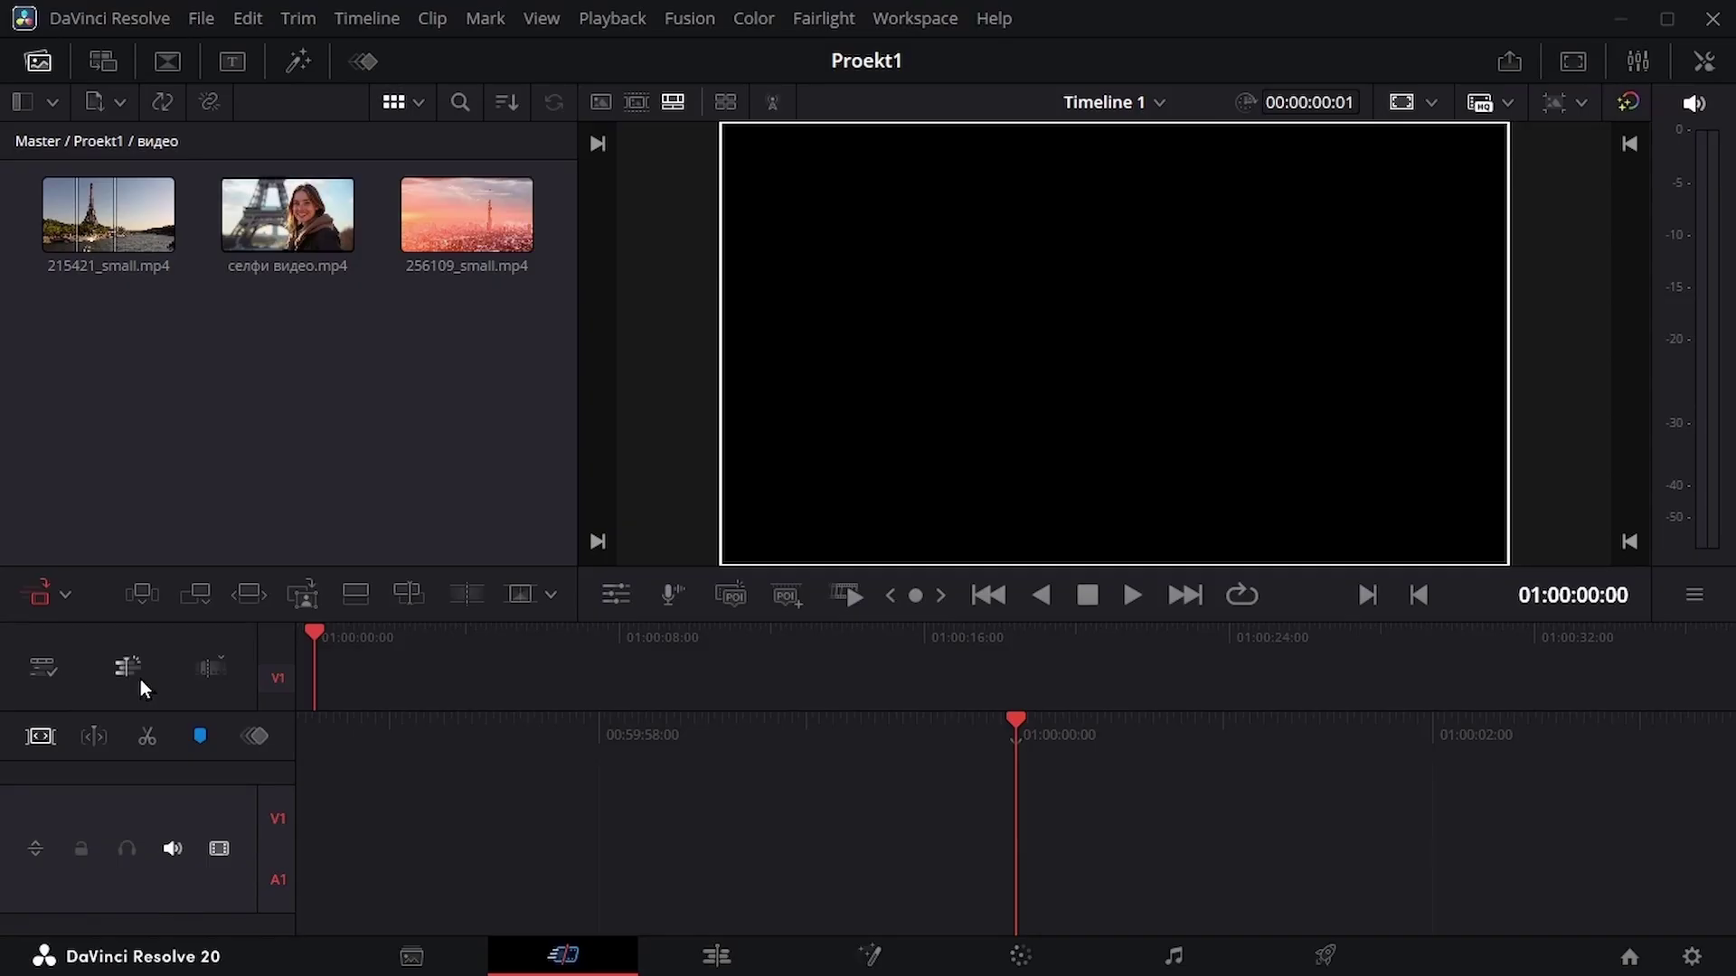
Add селфи.png from the снимки bin to Timeline 1 with Smart Insert
left_click(106, 141)
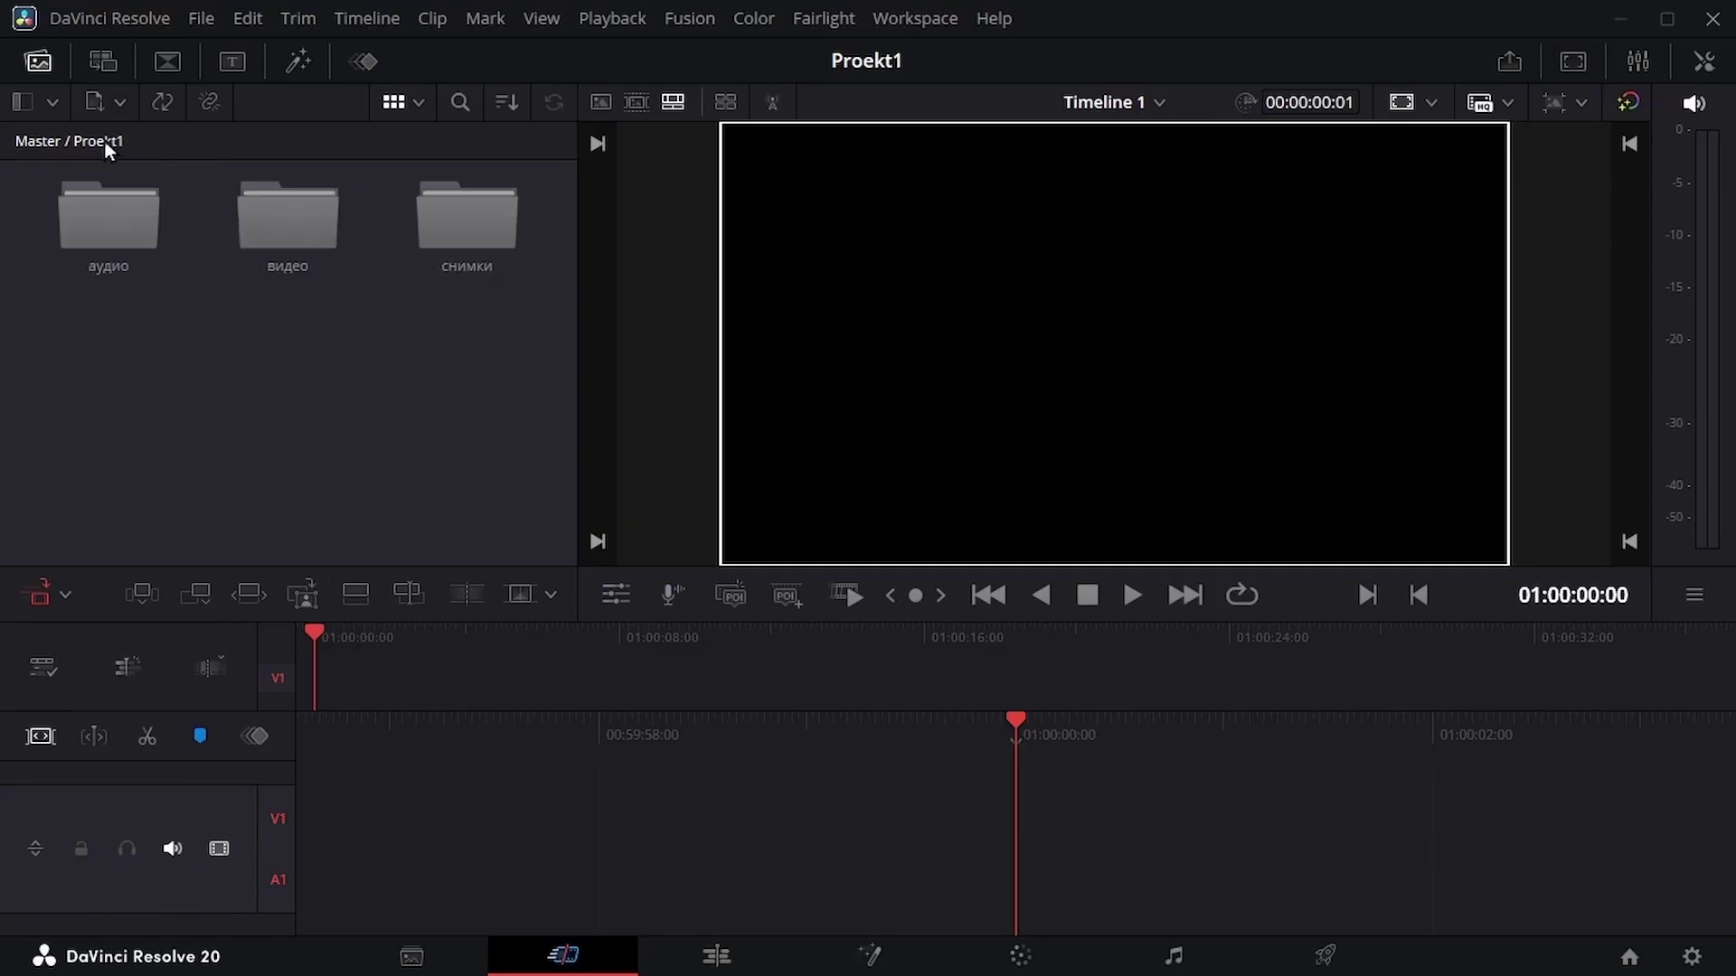
double_click(471, 200)
left_click(127, 226)
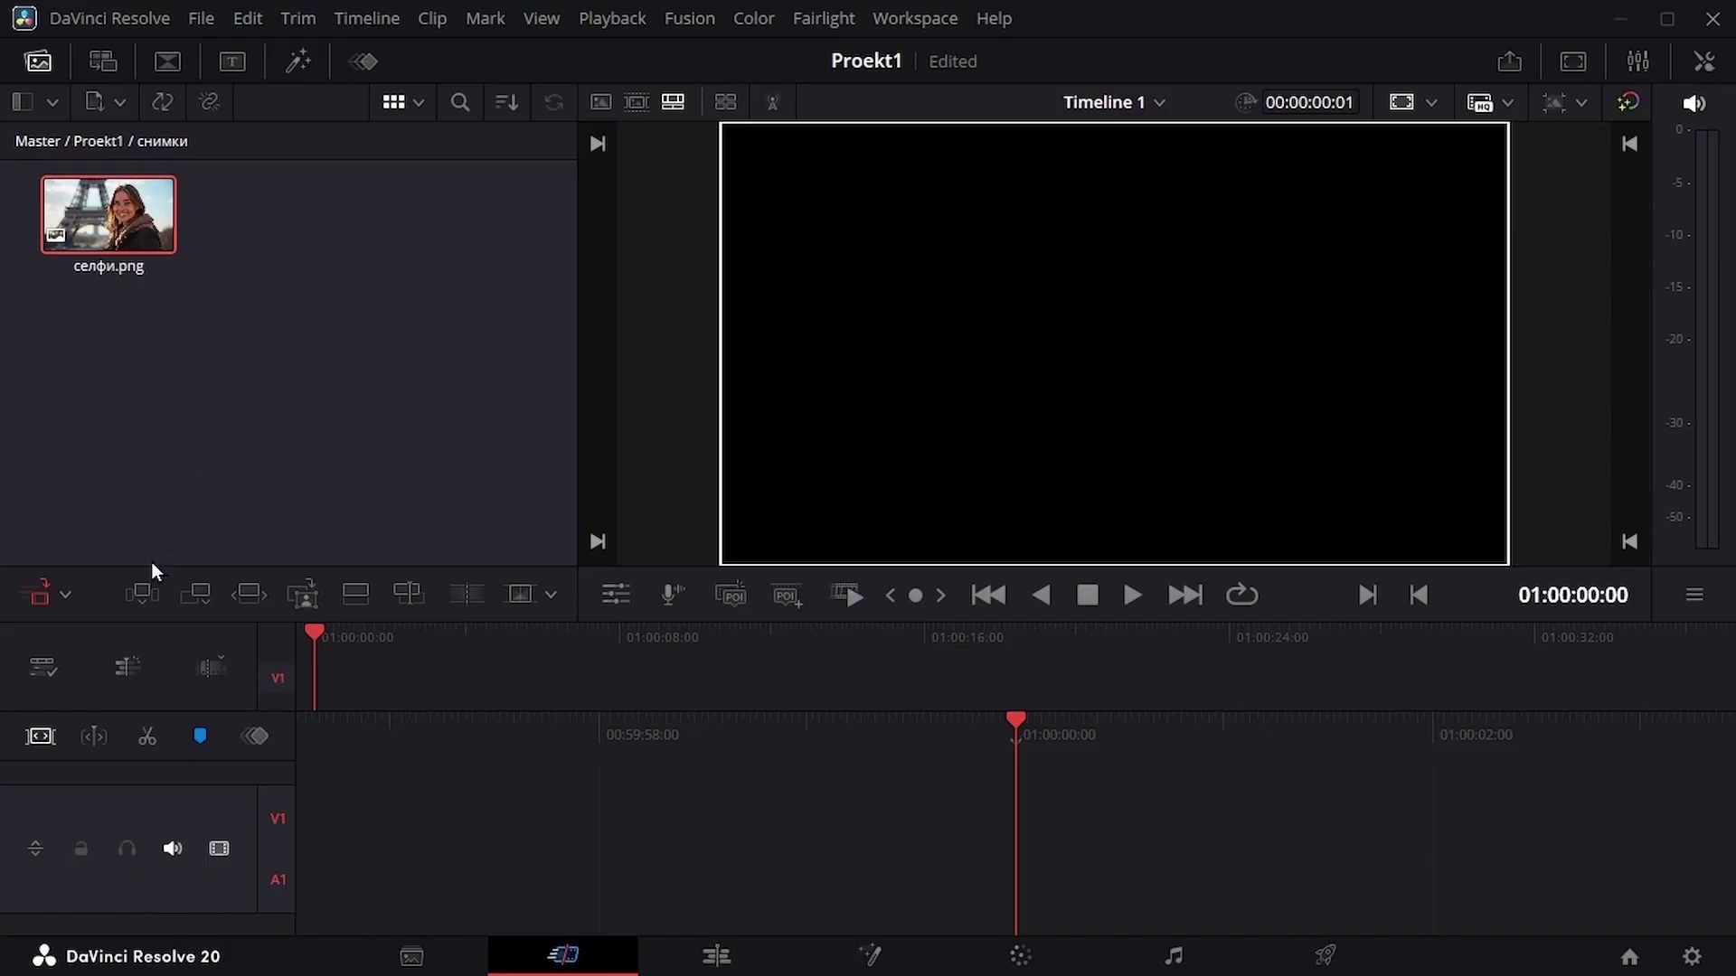
left_click(142, 594)
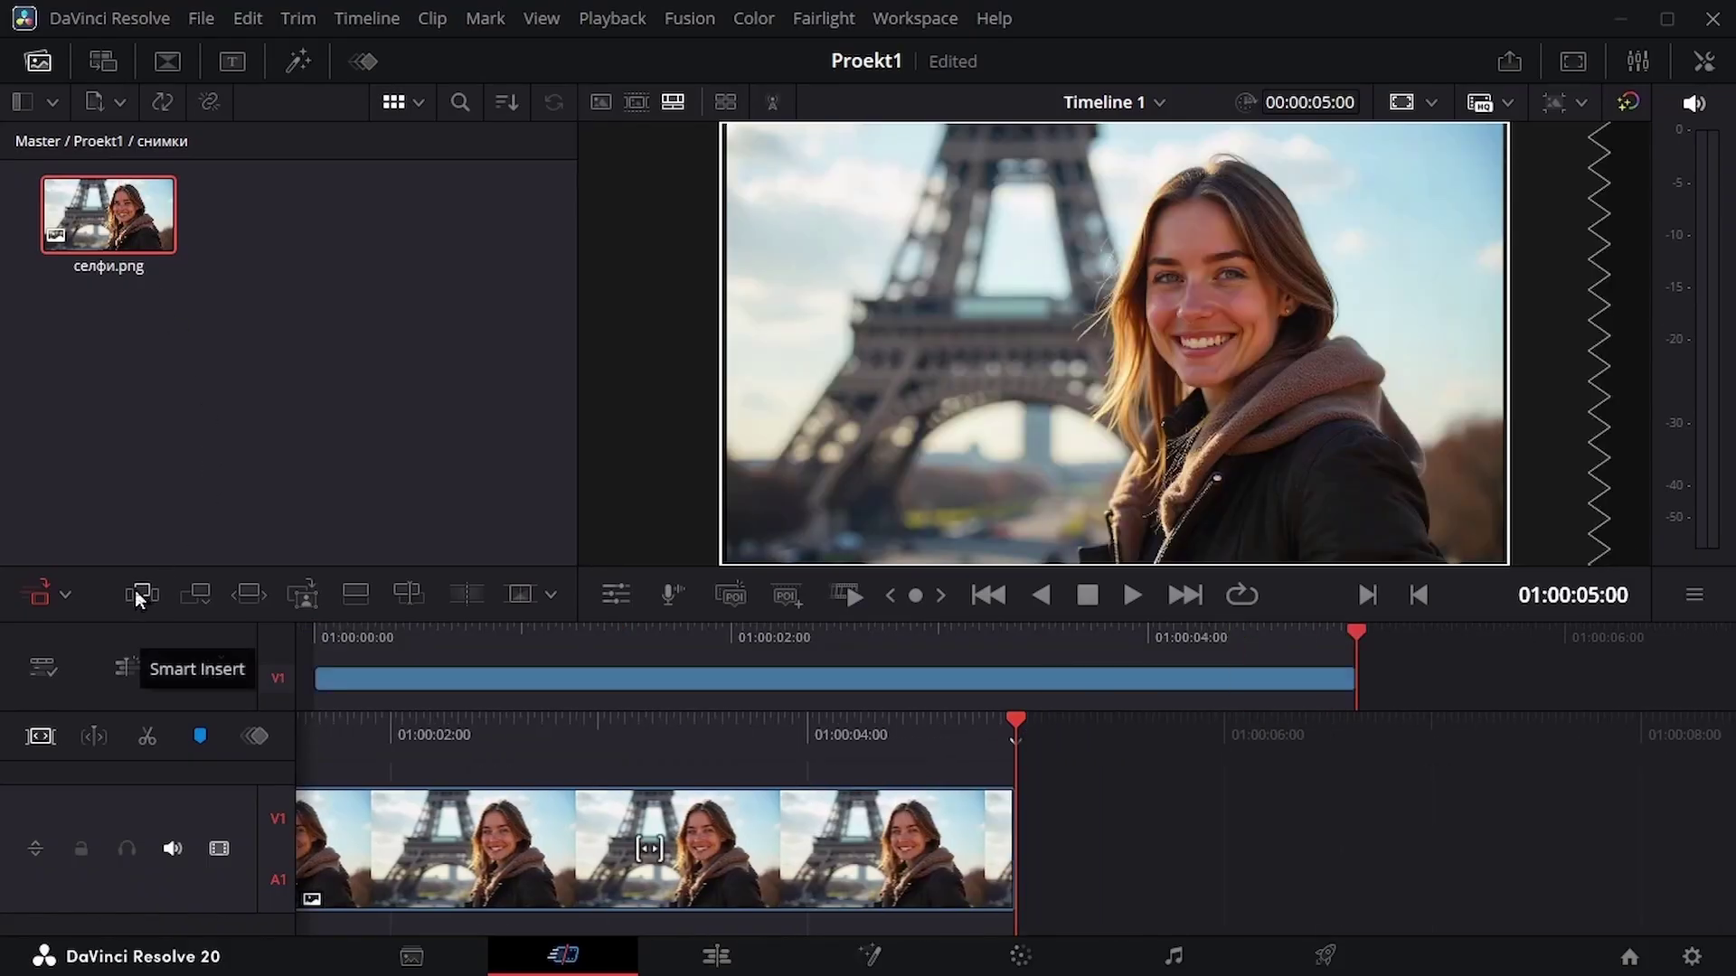
Append 215421_small.mp4, селфи видео.mp4 and 256109_small.mp4 from the видео bin to Timeline 1 with Smart Insert
left_click(107, 141)
double_click(290, 221)
left_click(108, 214)
left_click(140, 594)
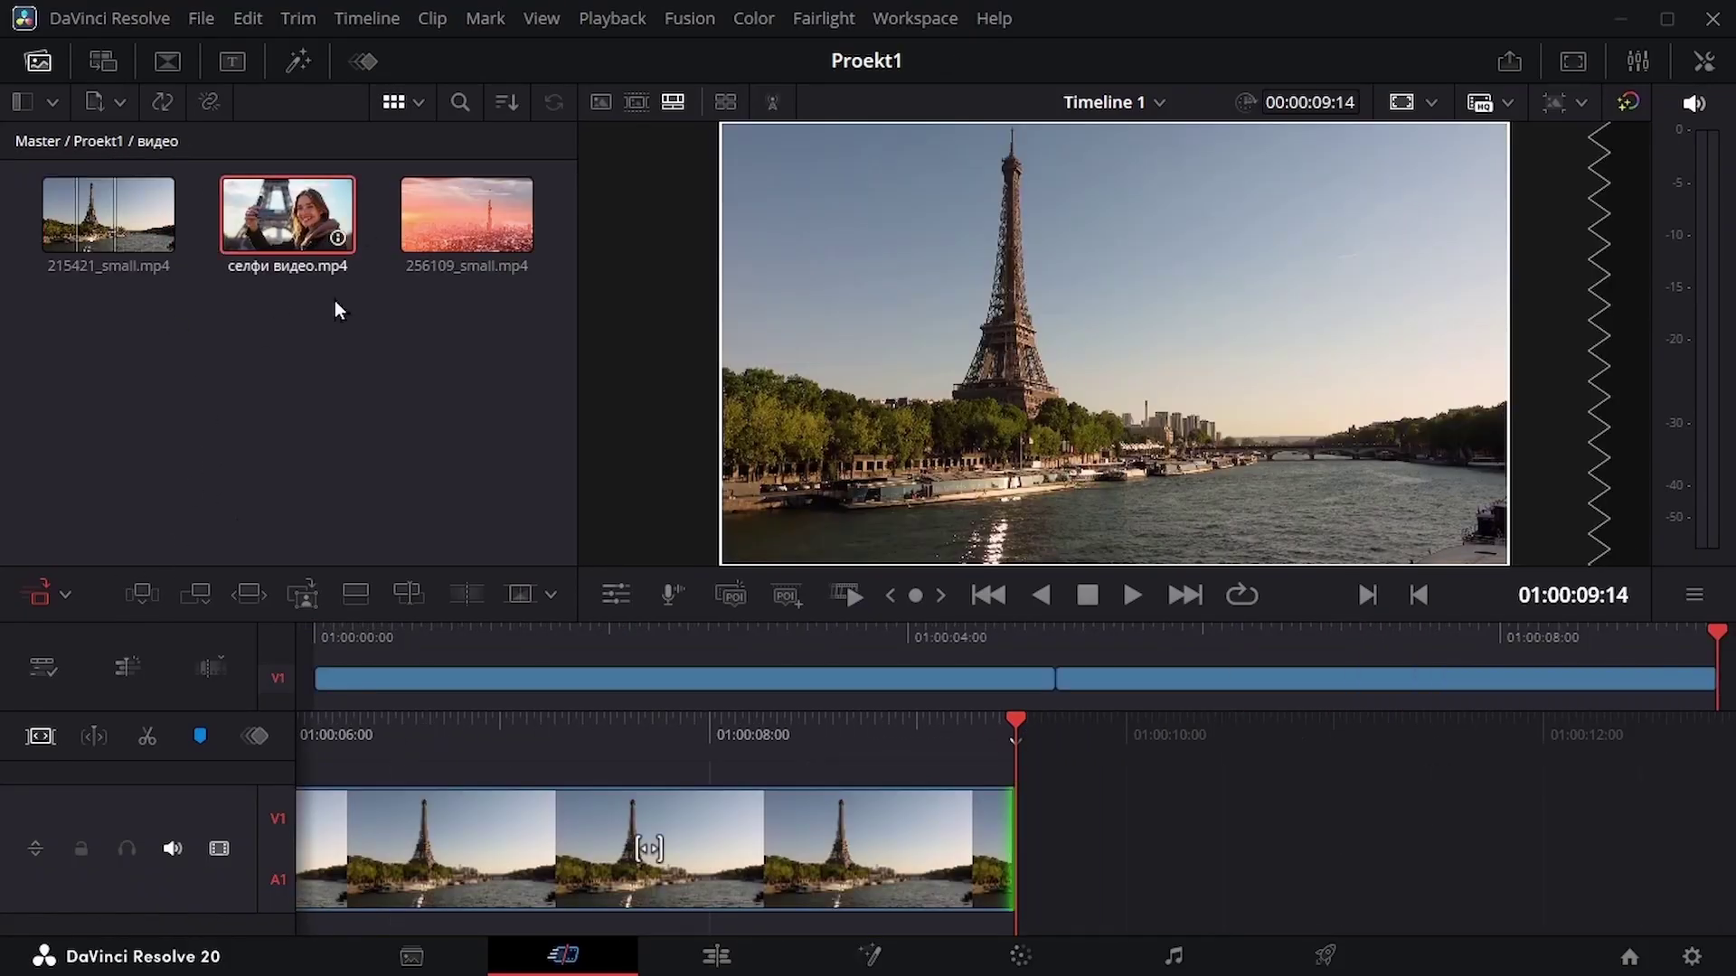
left_click(142, 594)
left_click(466, 215)
left_click(142, 594)
Set the clip insertion mode to audio only and add milena.mp3 from the аудио bin to Timeline 1 with Place on Top
left_click(65, 594)
left_click(116, 716)
left_click(100, 142)
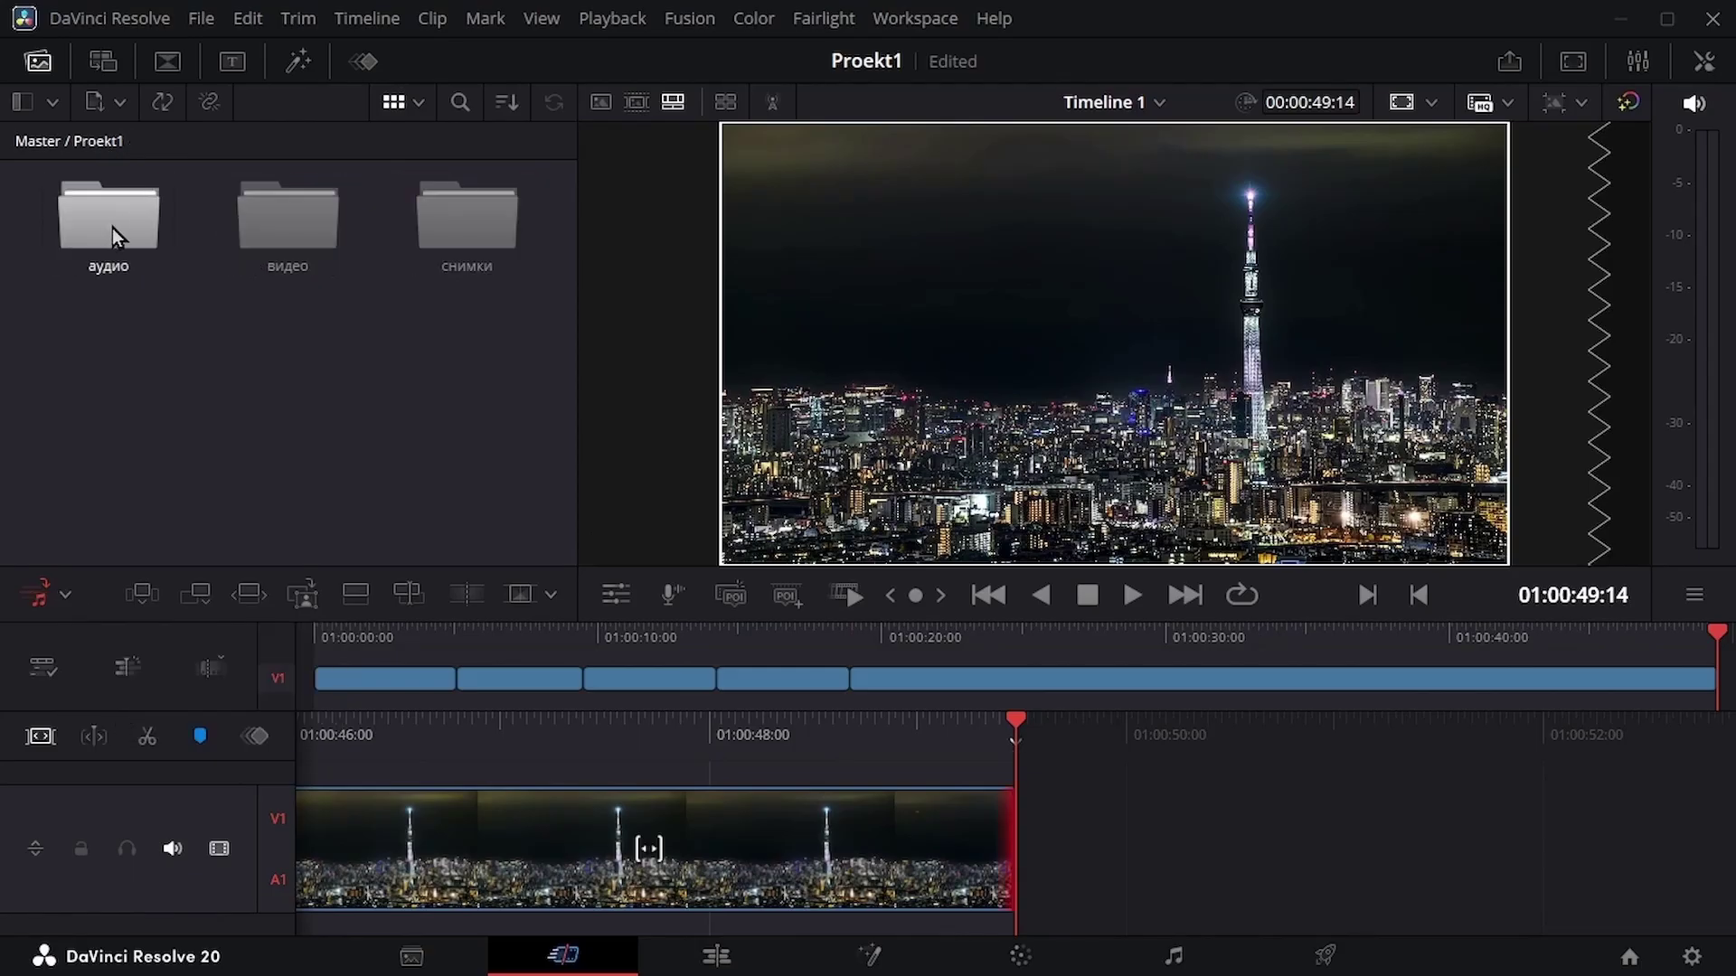
double_click(112, 228)
left_click(67, 227)
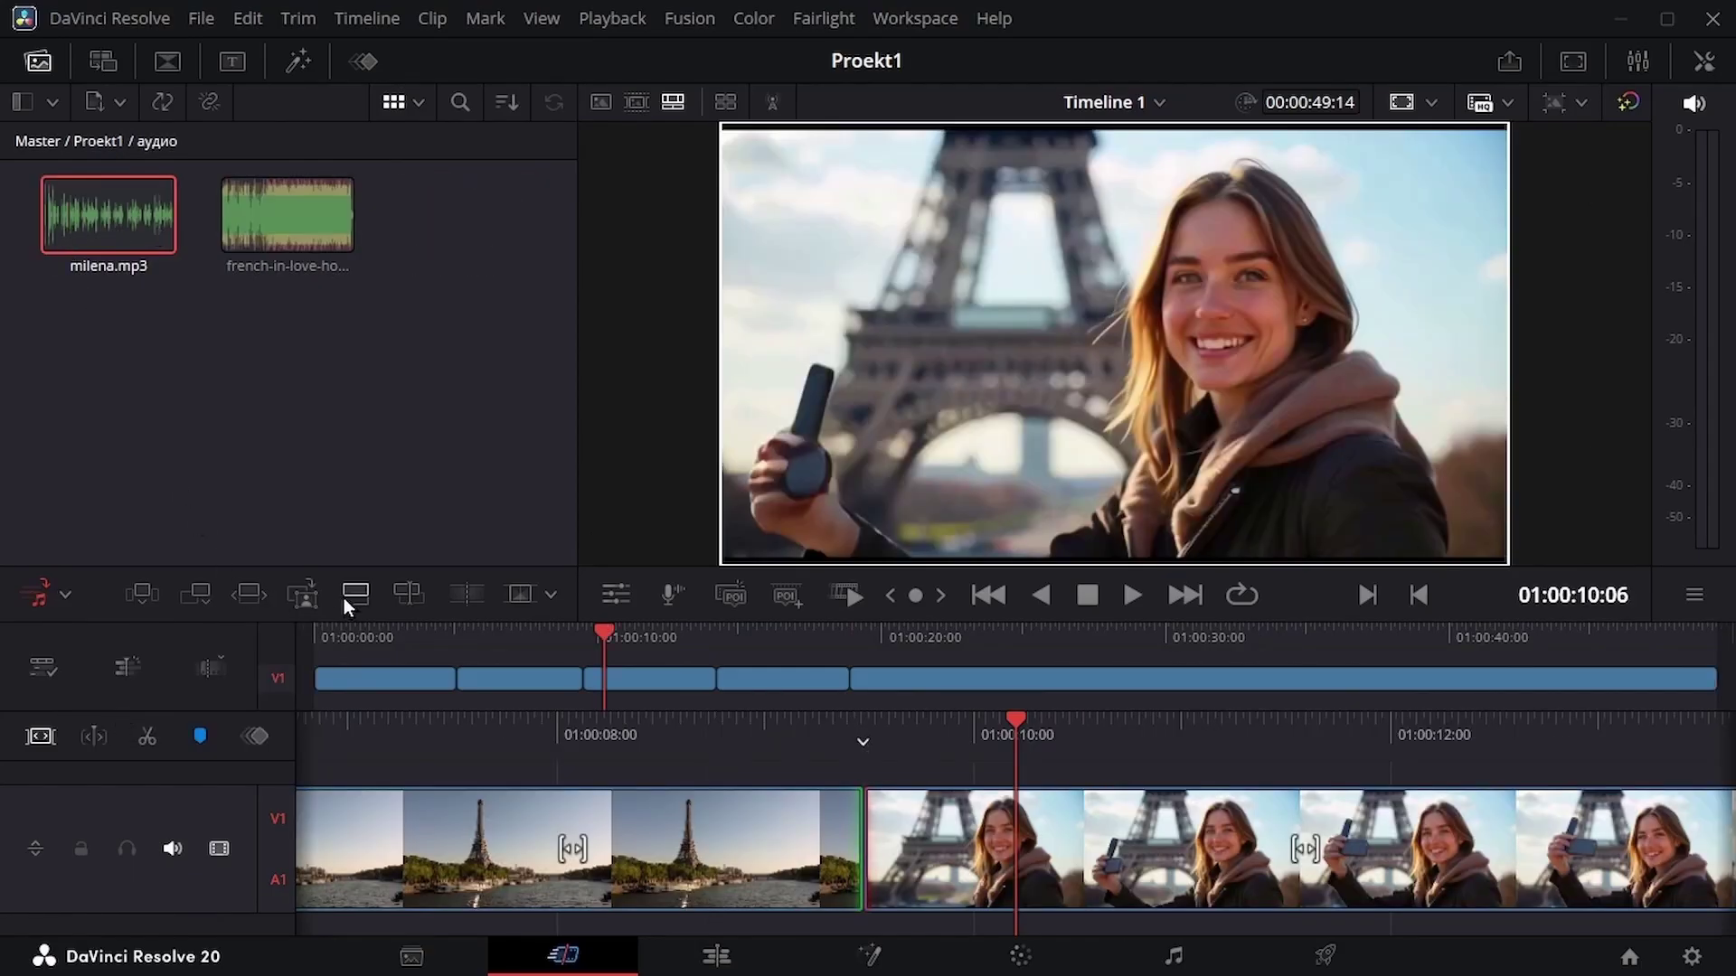
left_click(351, 595)
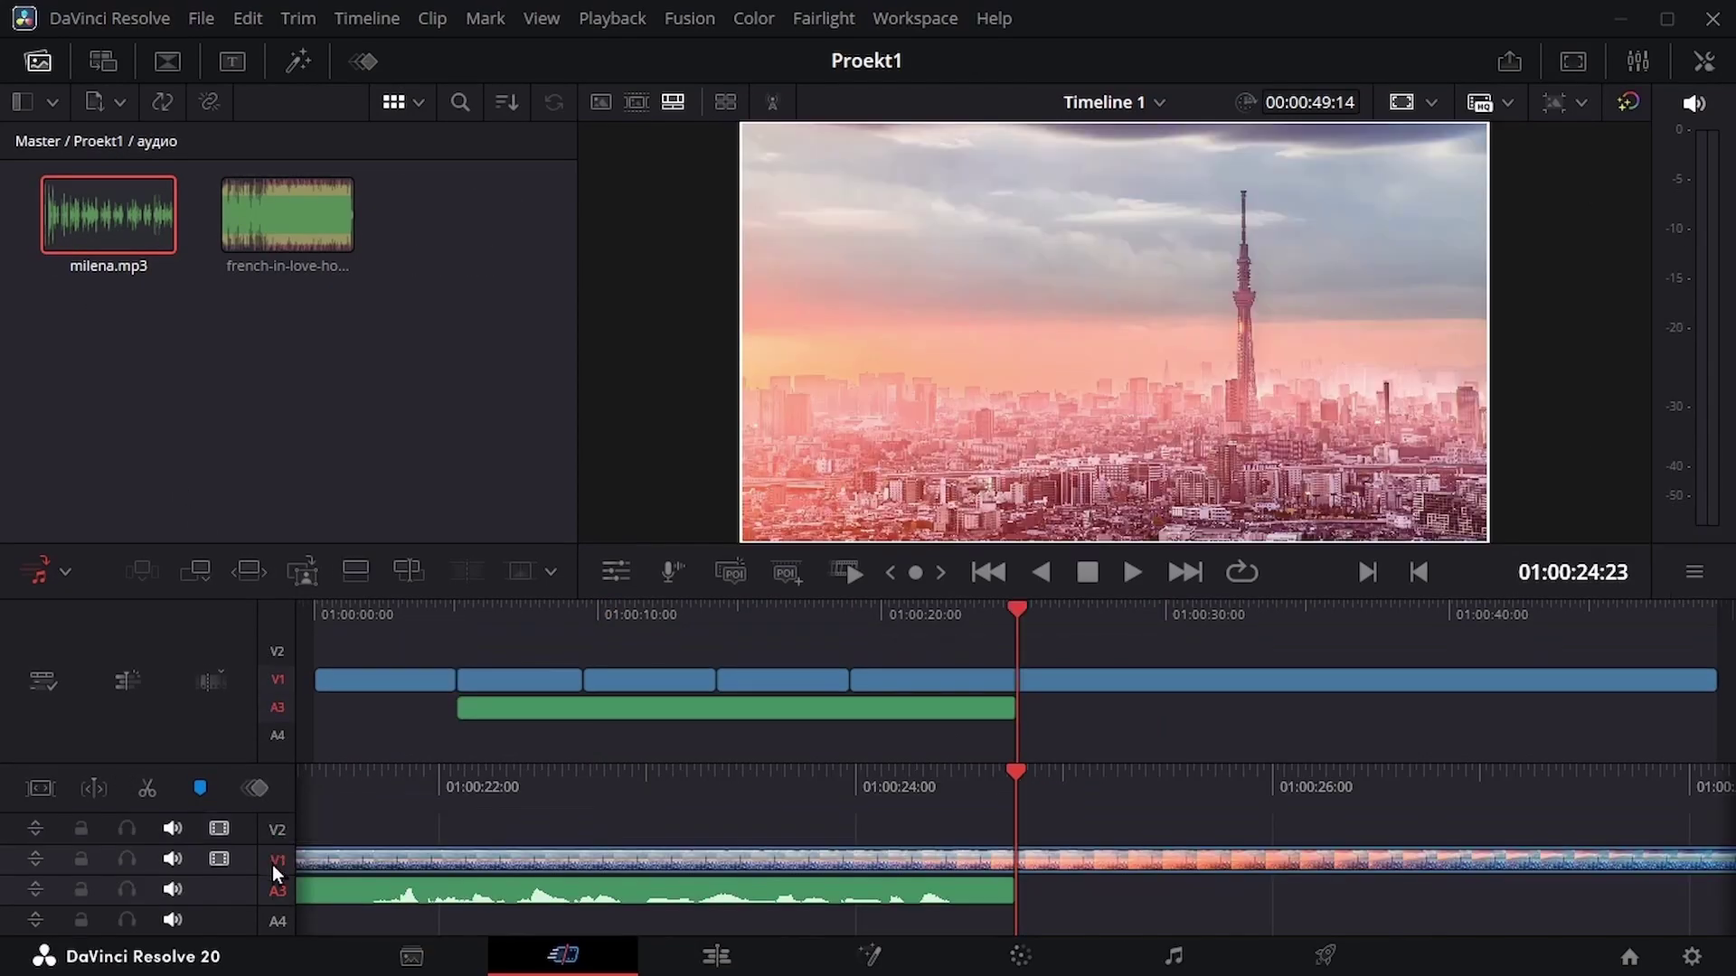
Delete the empty audio track A4 and the empty video track V2 from Timeline 1
right_click(276, 921)
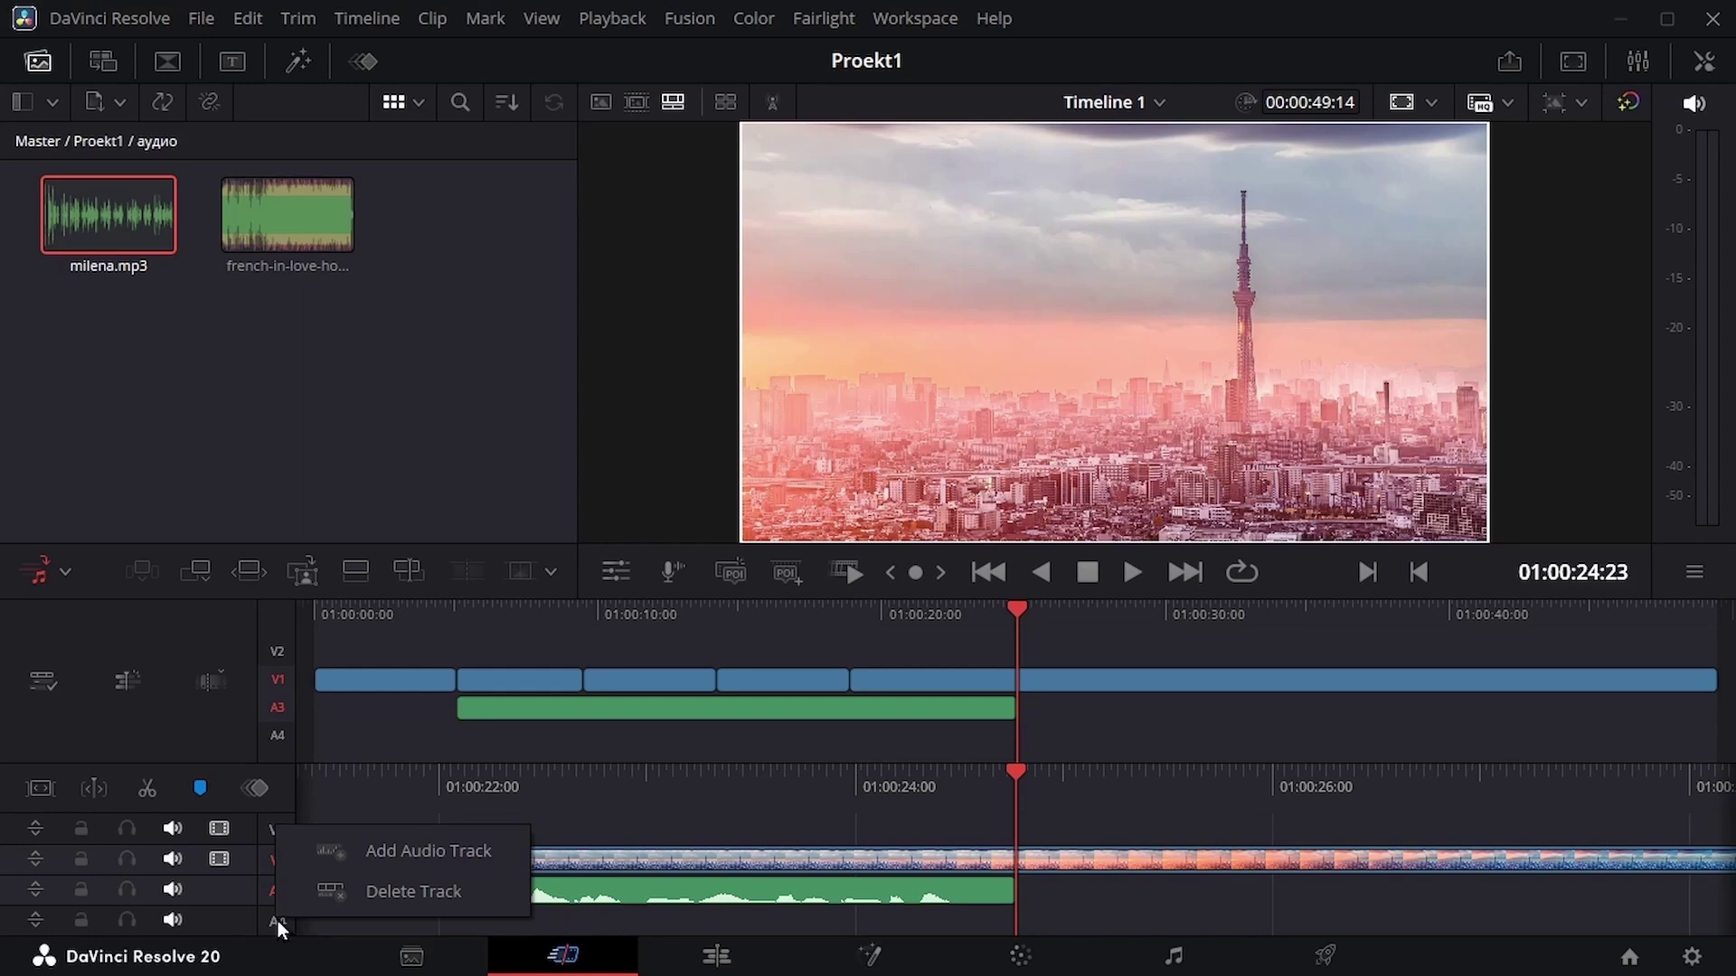
left_click(386, 891)
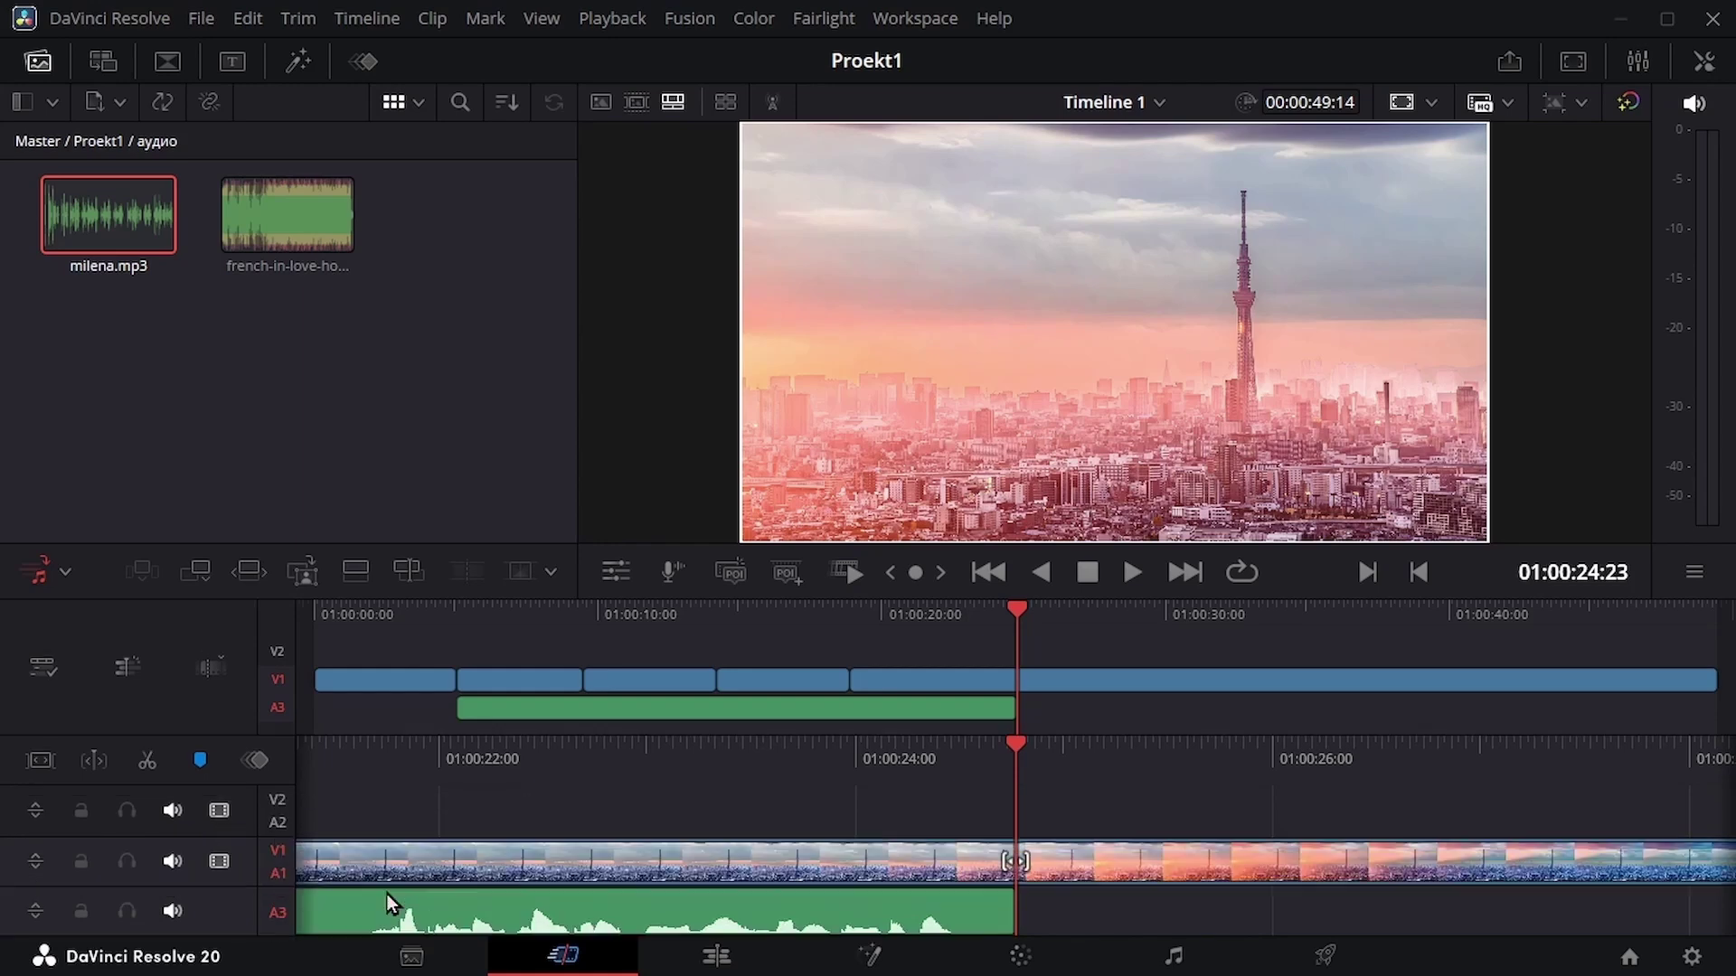
right_click(278, 801)
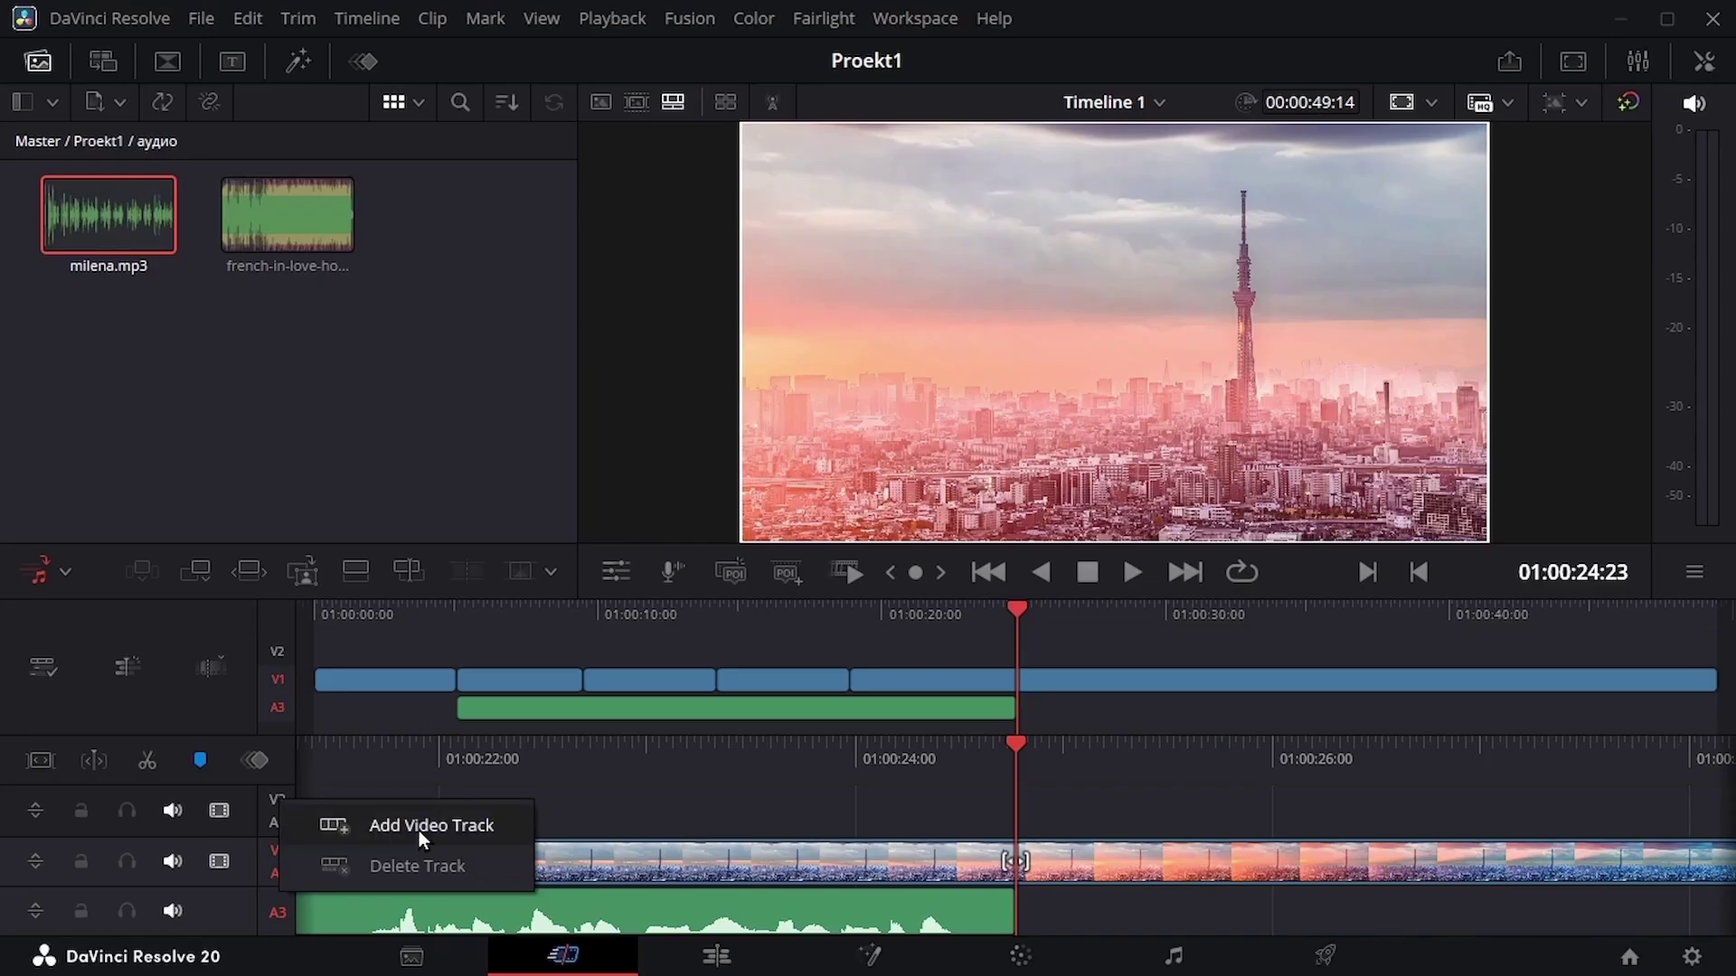
left_click(389, 866)
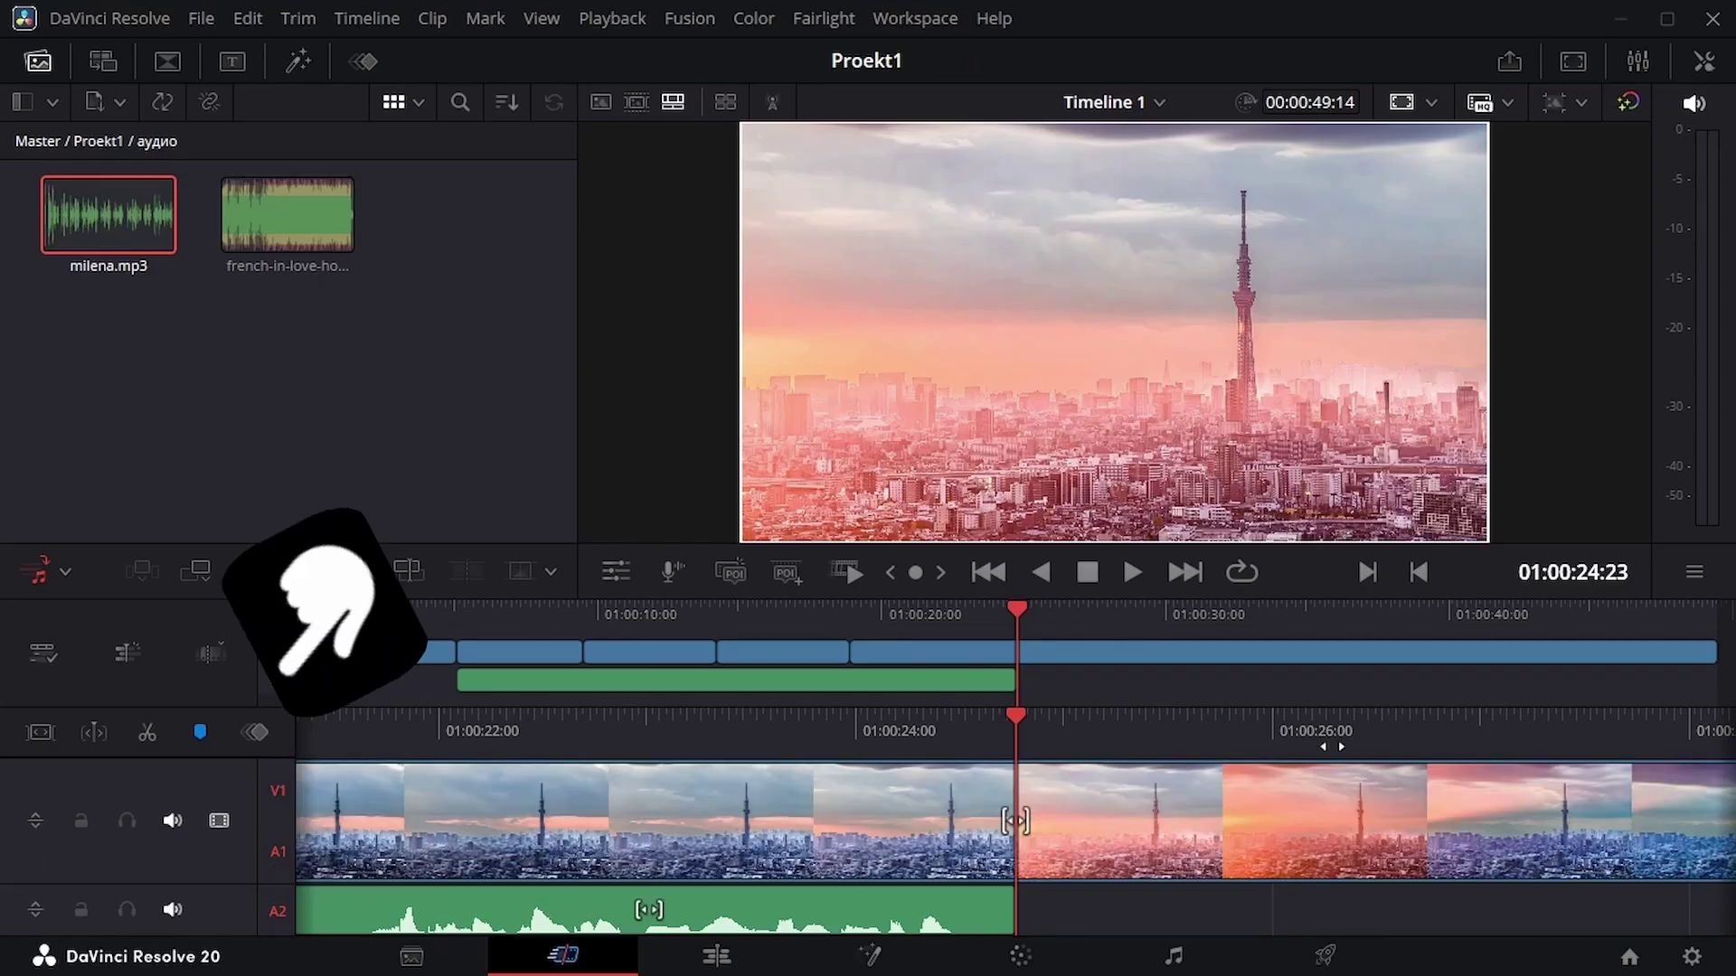
Try different display heights for the V1 and A2 tracks in the detailed timeline
left_click(35, 823)
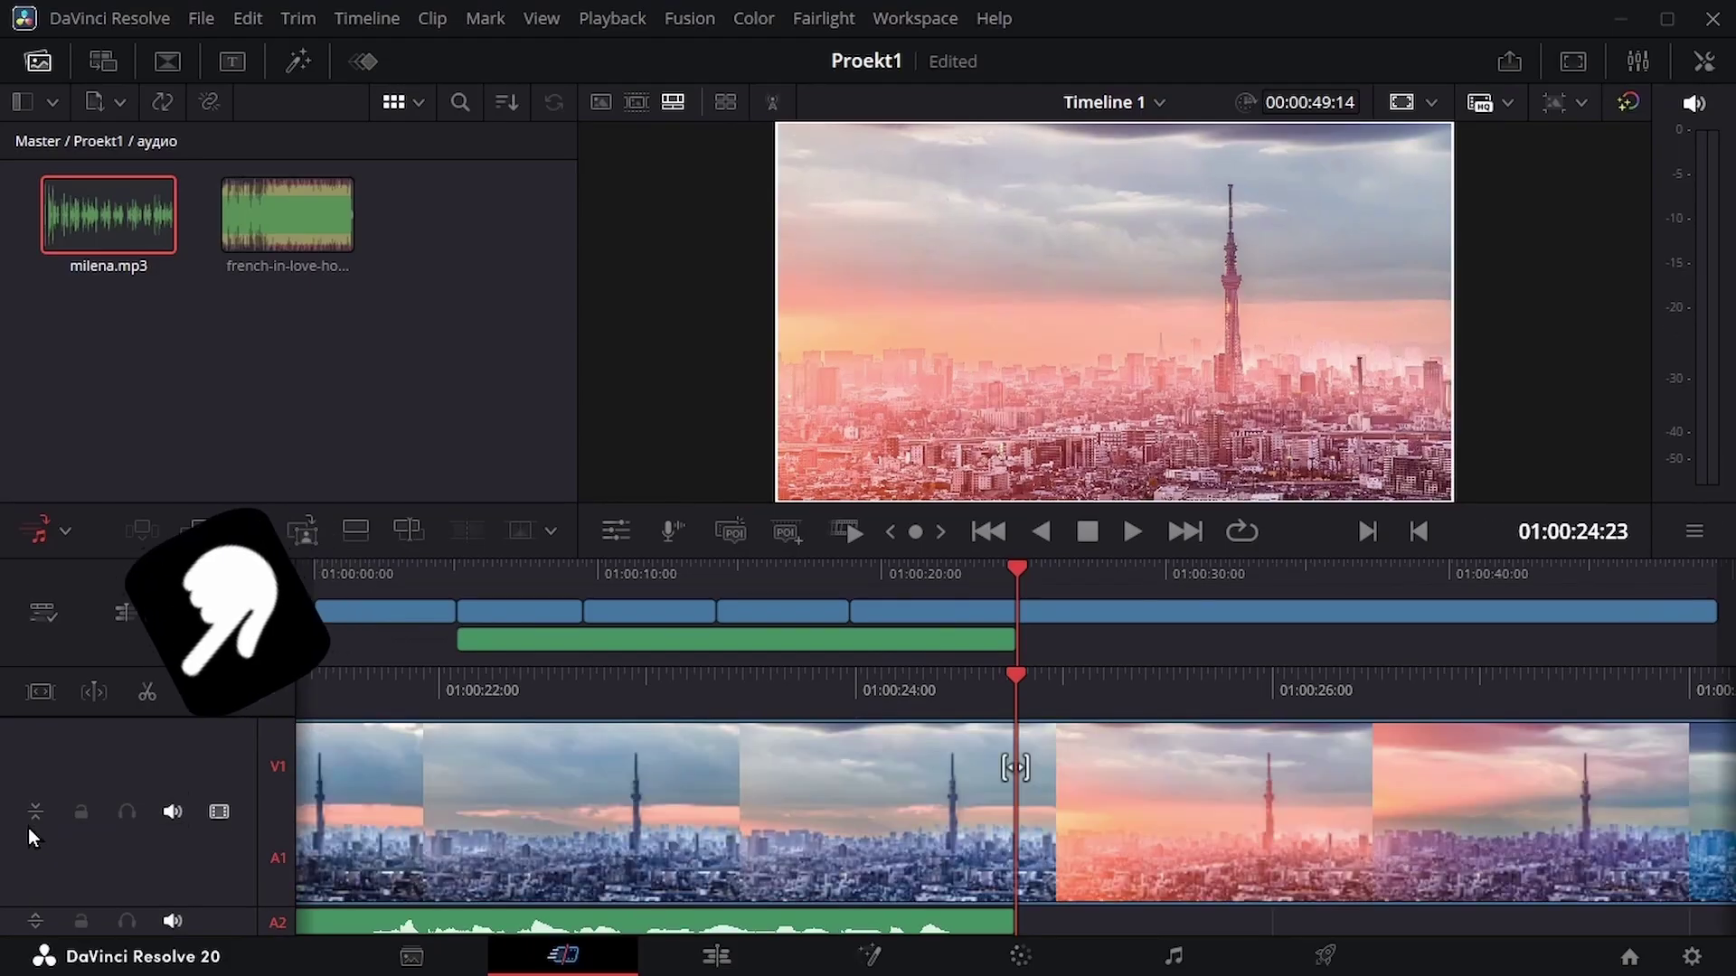
left_click(41, 818)
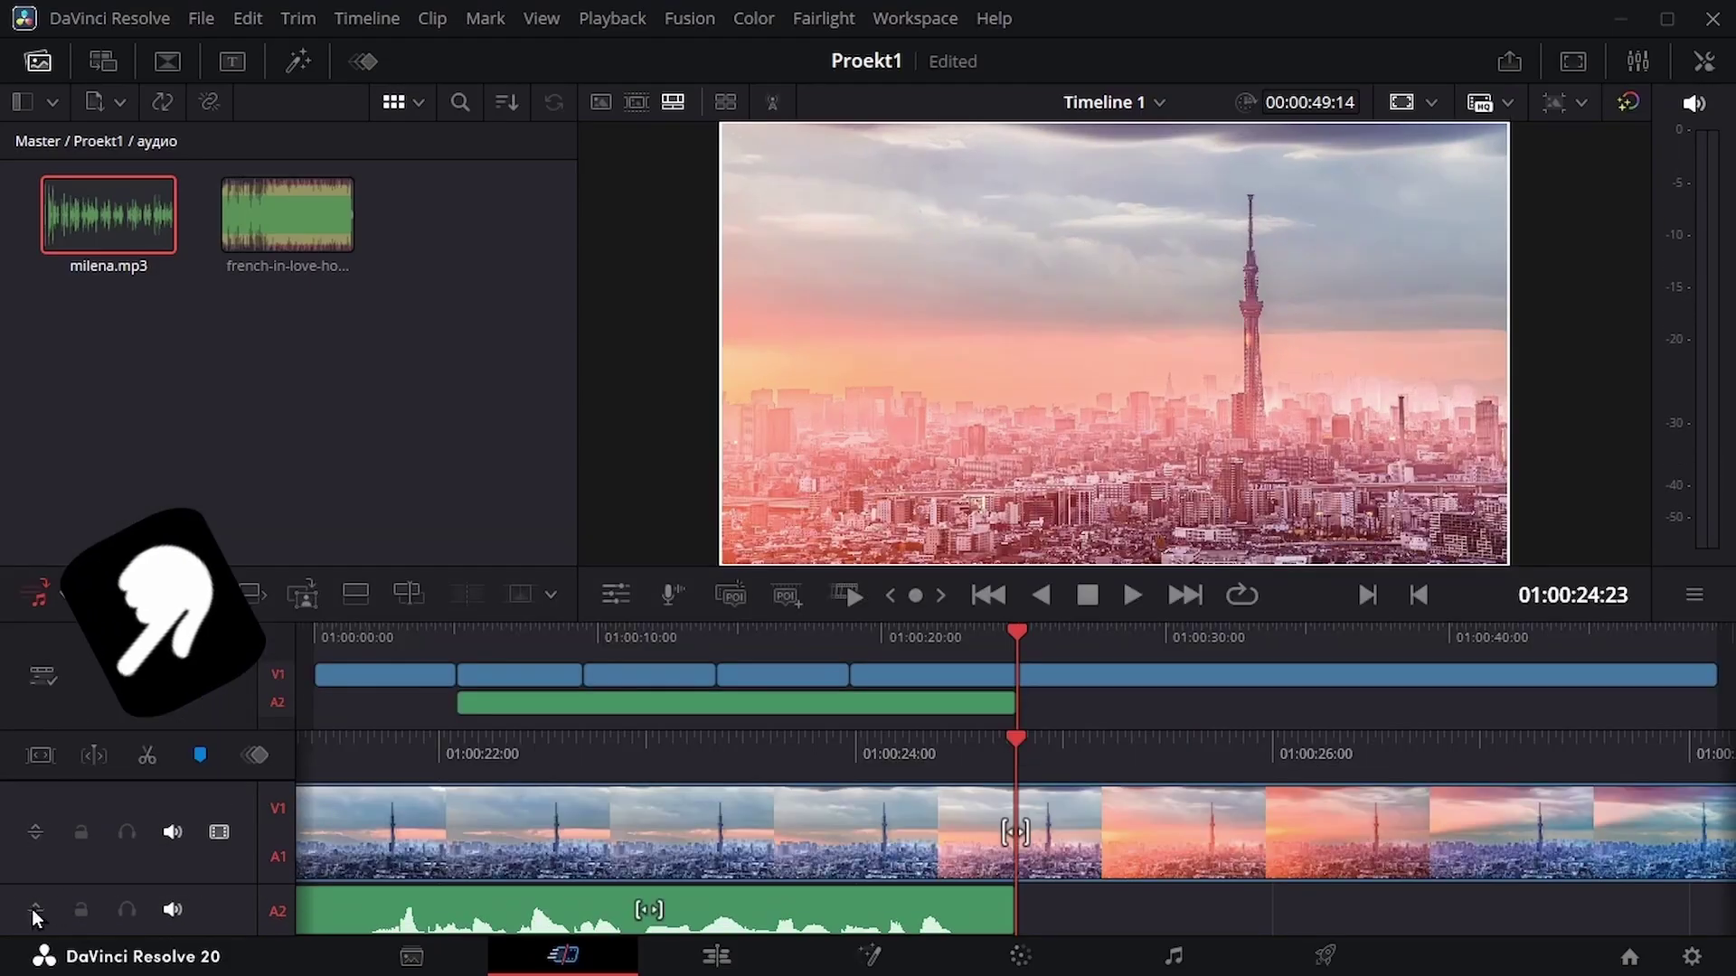
left_click(35, 911)
left_click(30, 843)
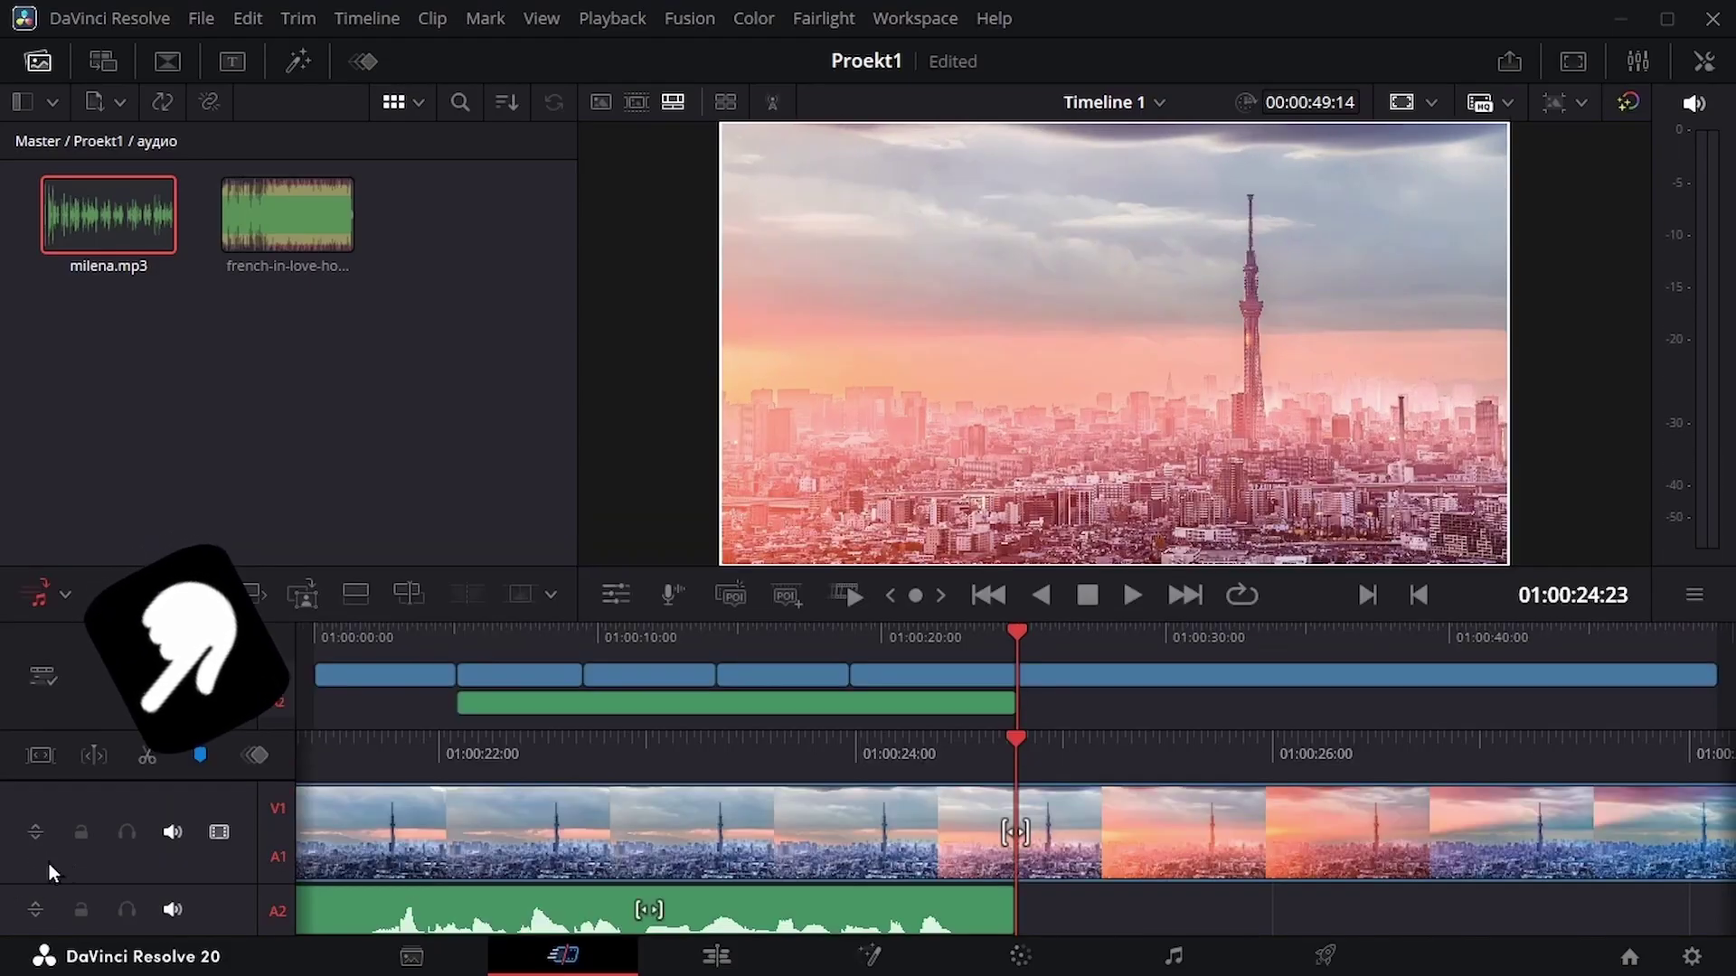
Lock and unlock the A2 audio track, and mute and unmute it
left_click(80, 911)
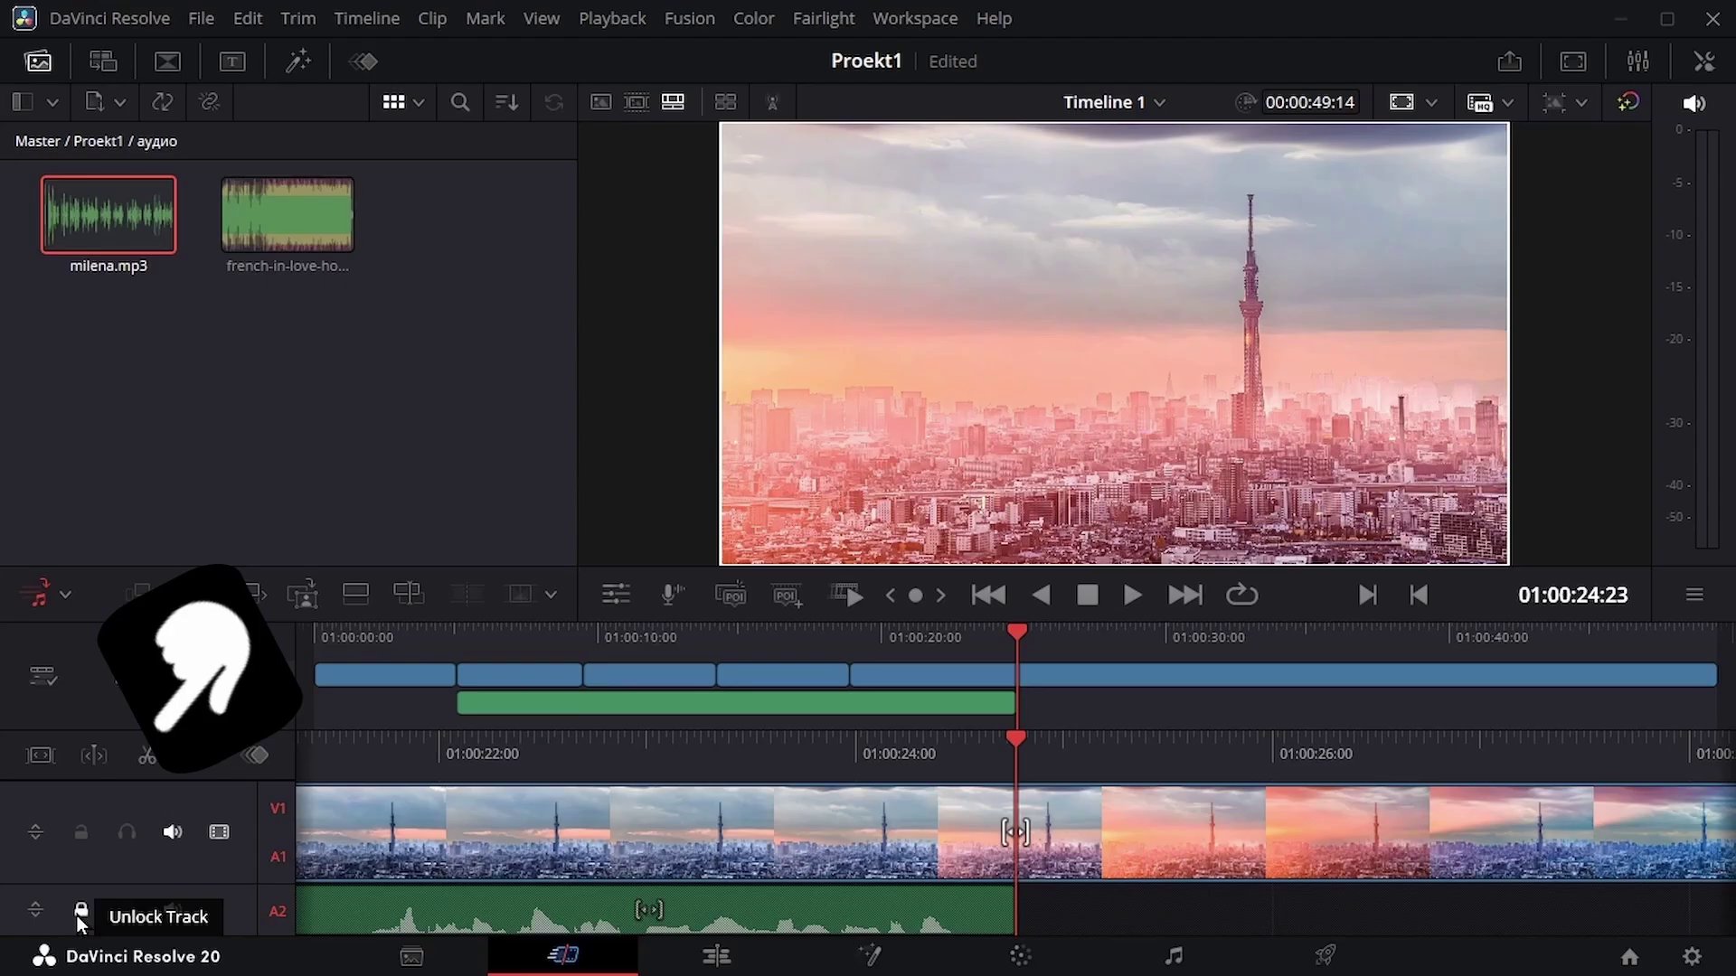
left_click(79, 912)
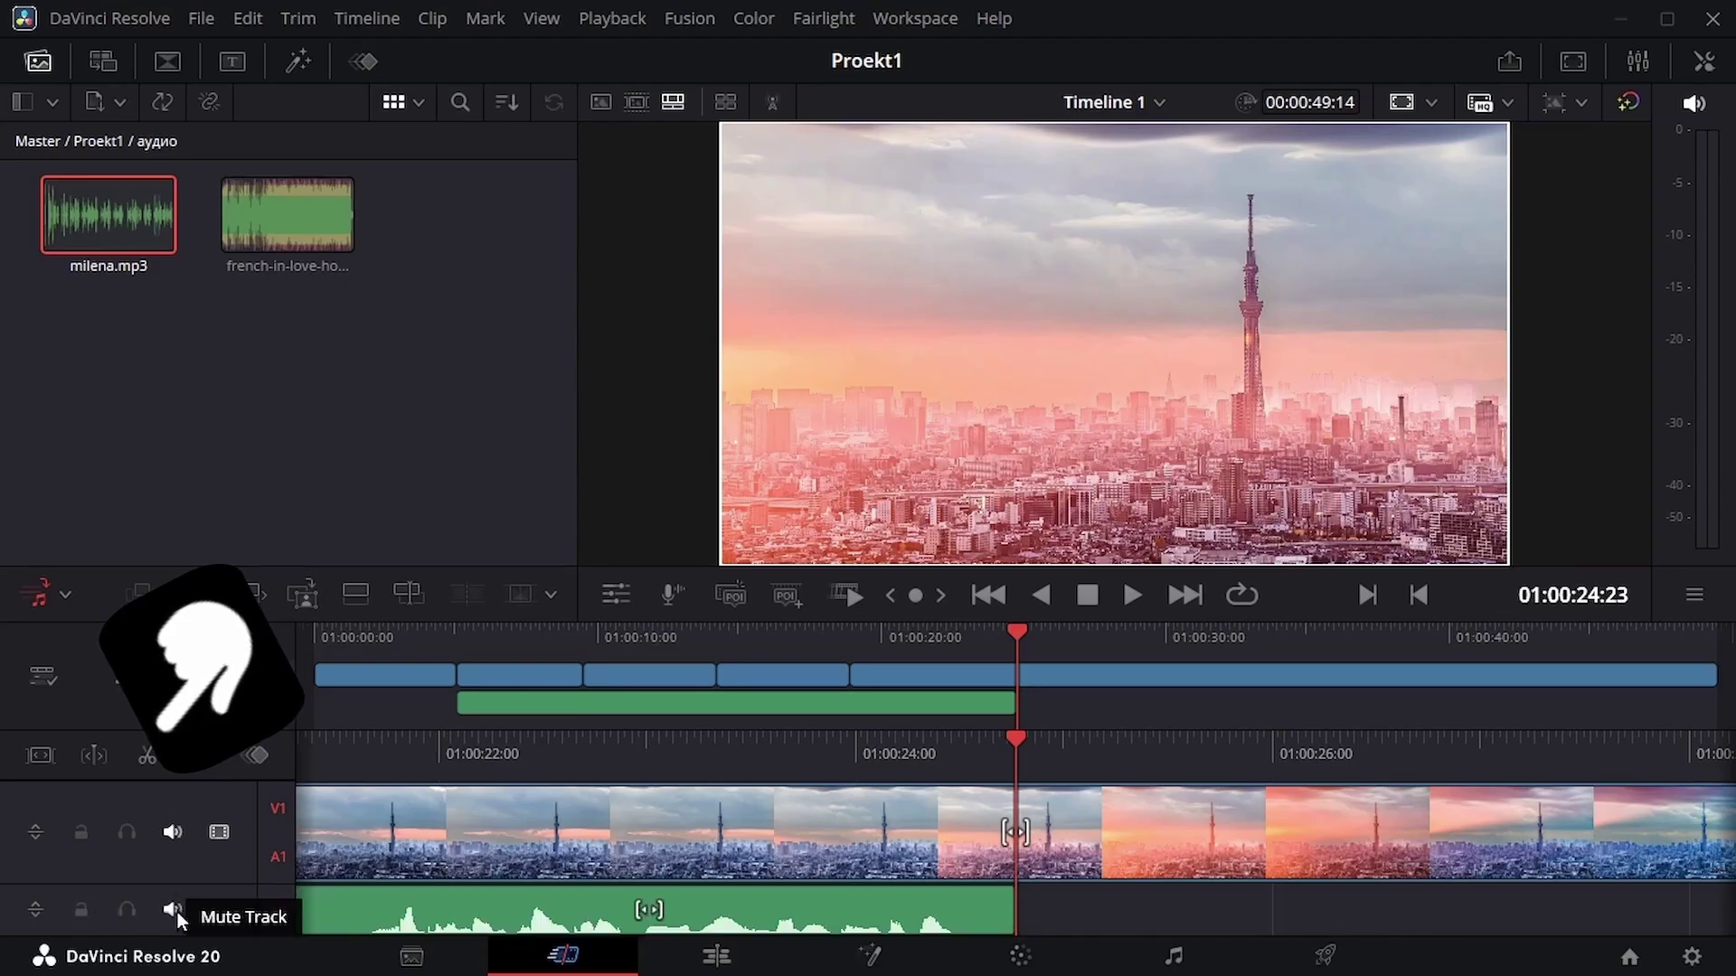
left_click(174, 909)
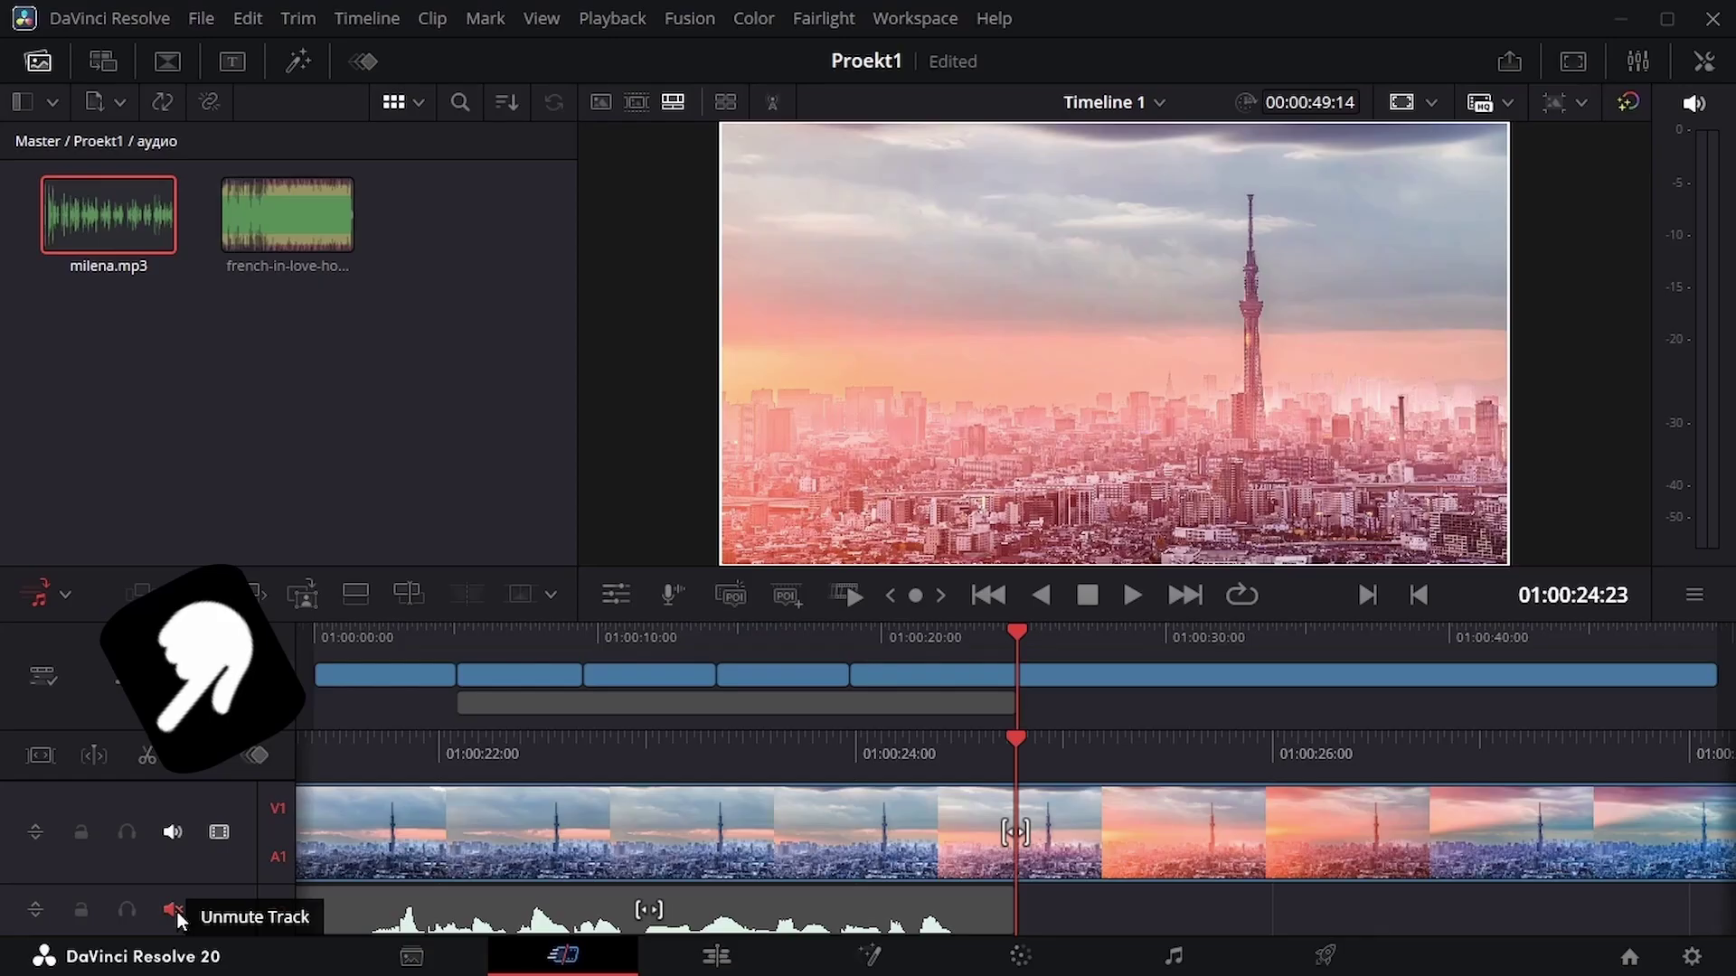
left_click(174, 909)
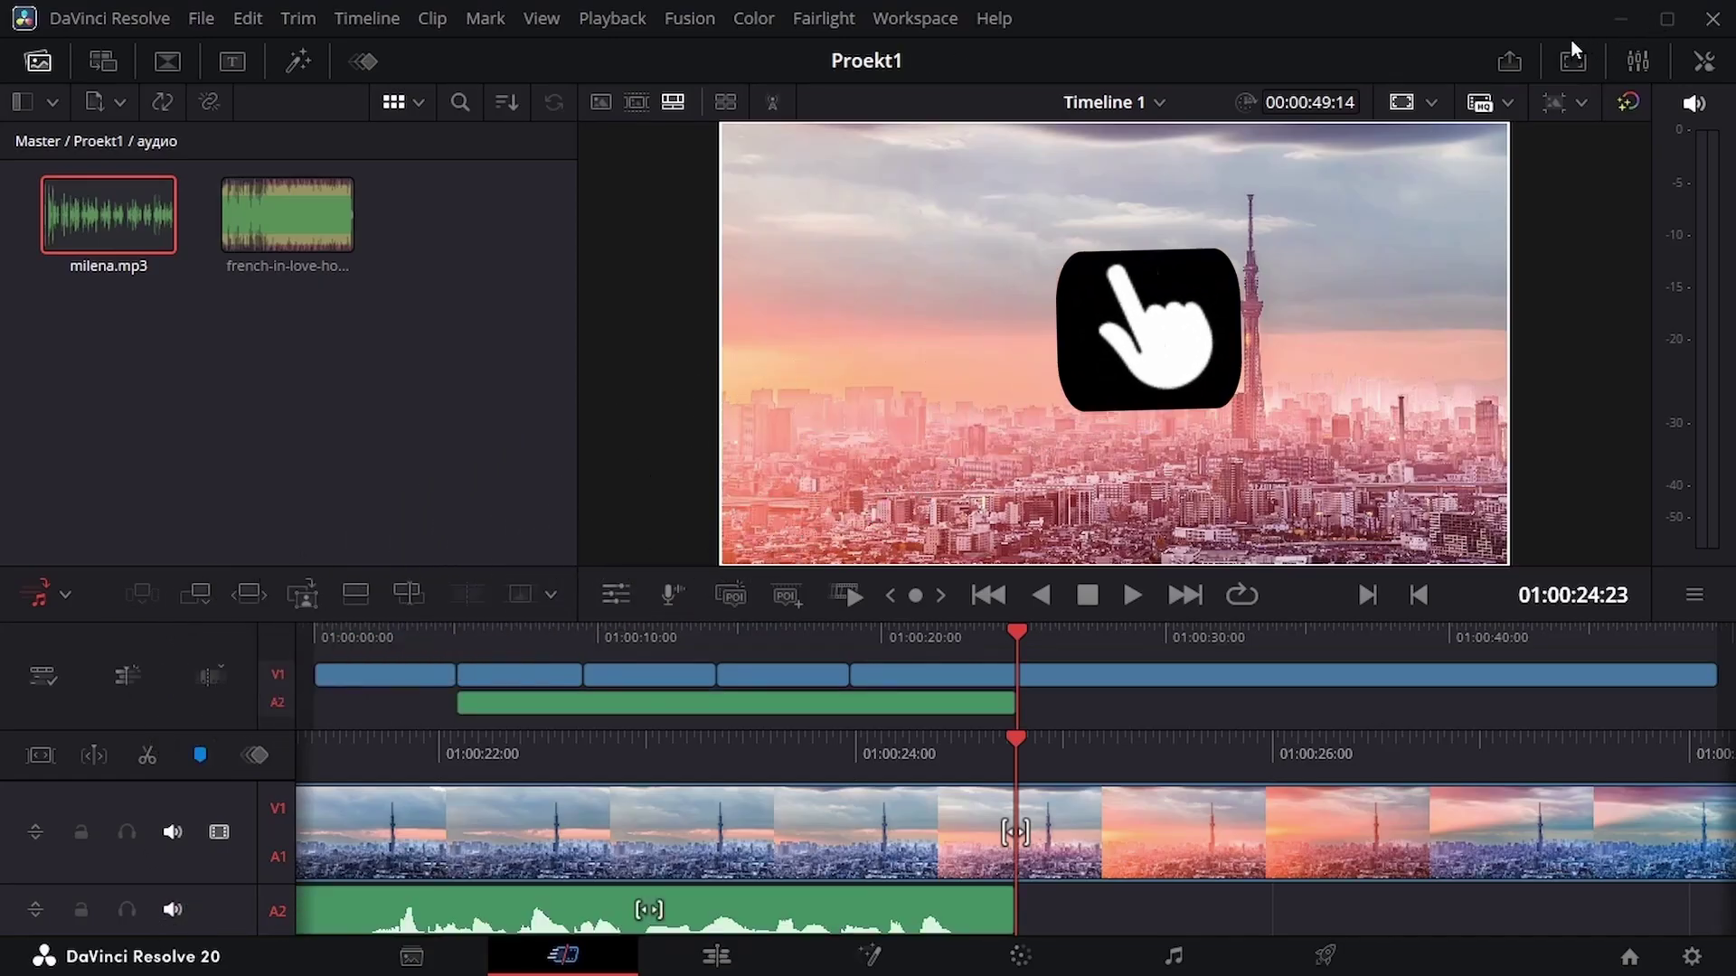
View Timeline 1 in full screen and scrub the playback position back to the start
key("p")
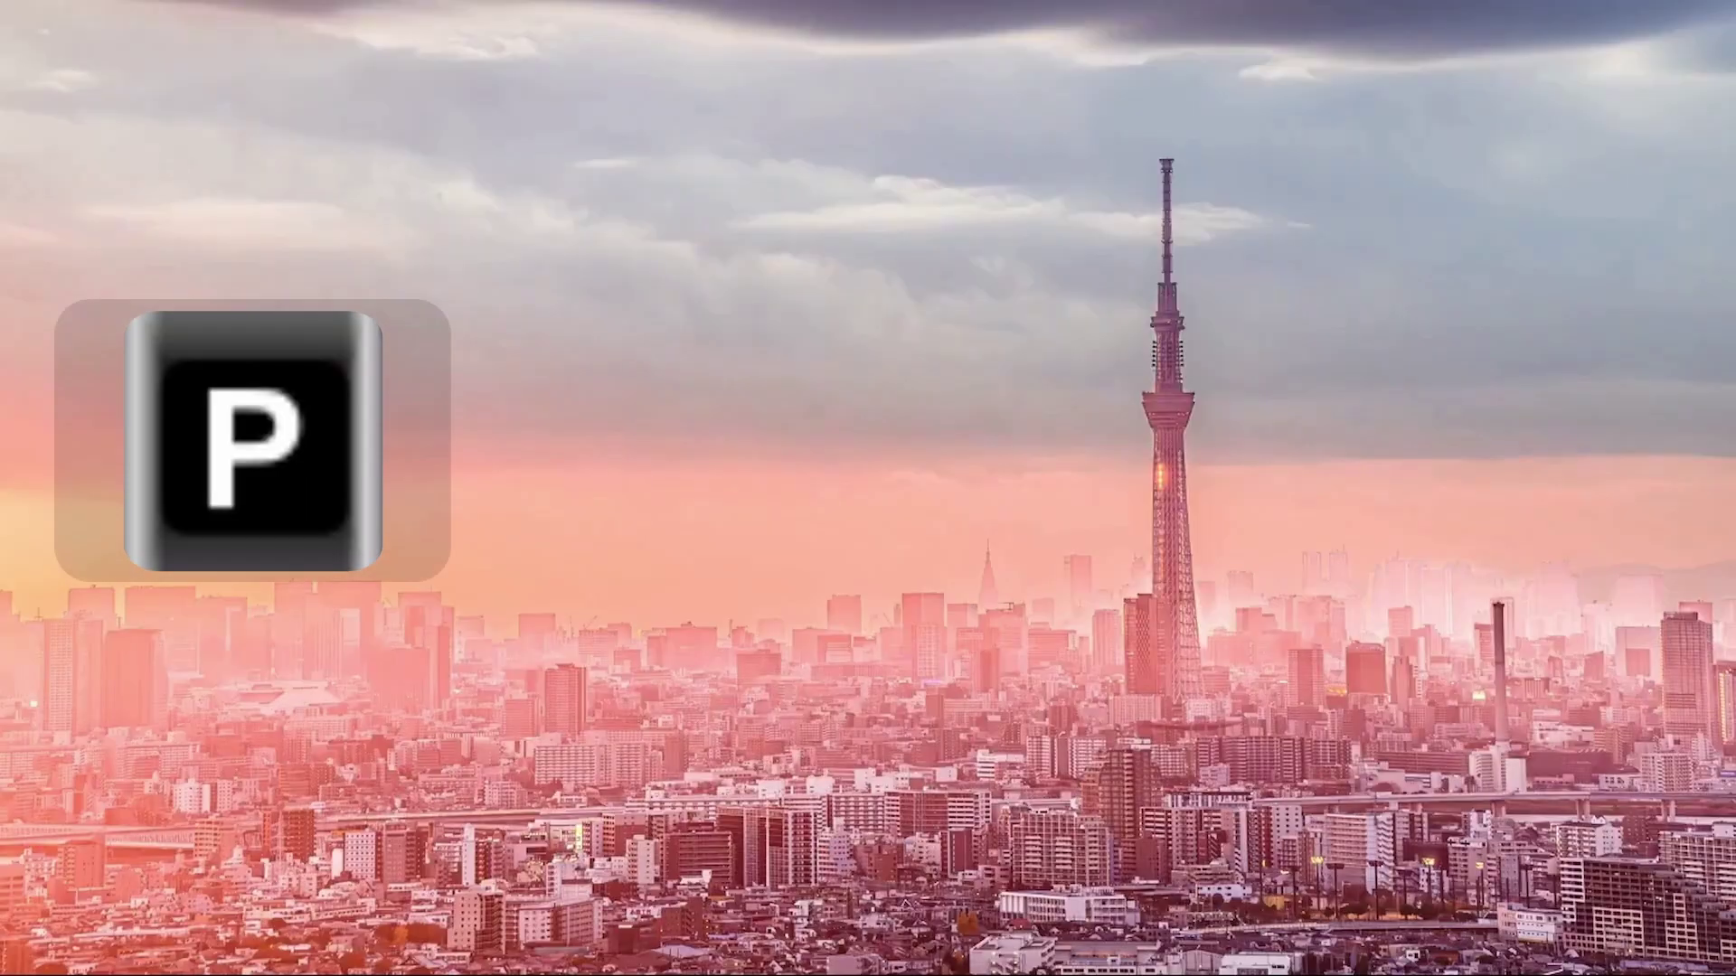
mouse_move(1046, 725)
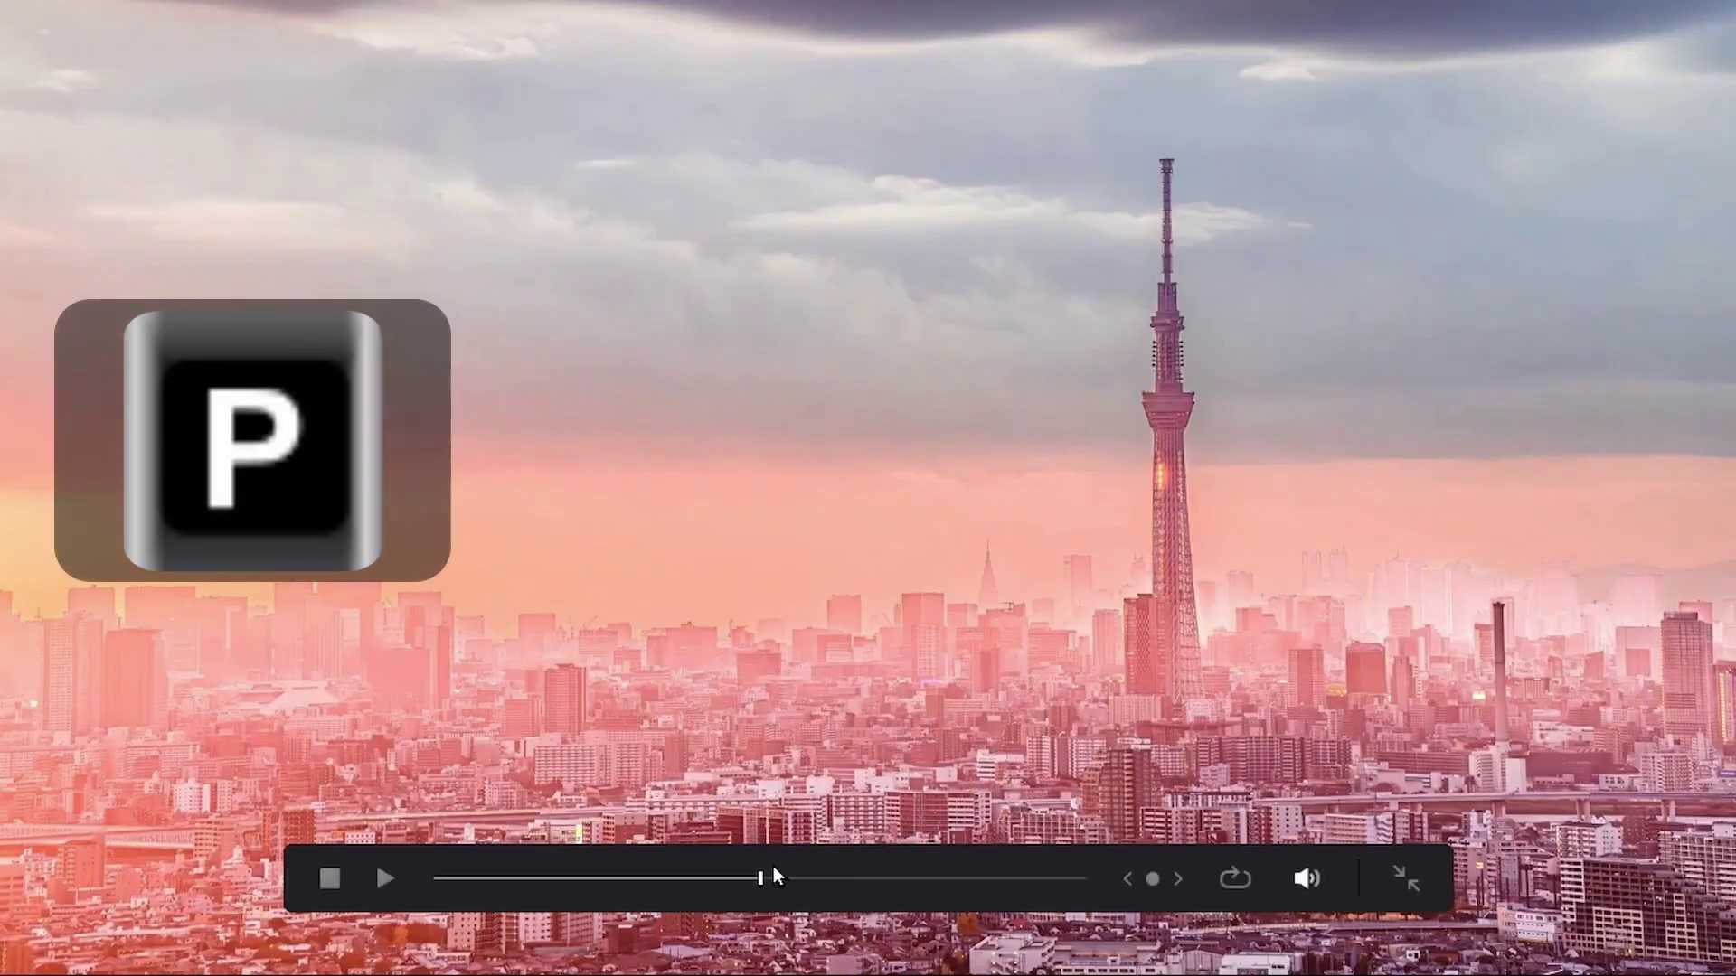
left_click_drag(763, 880, 437, 876)
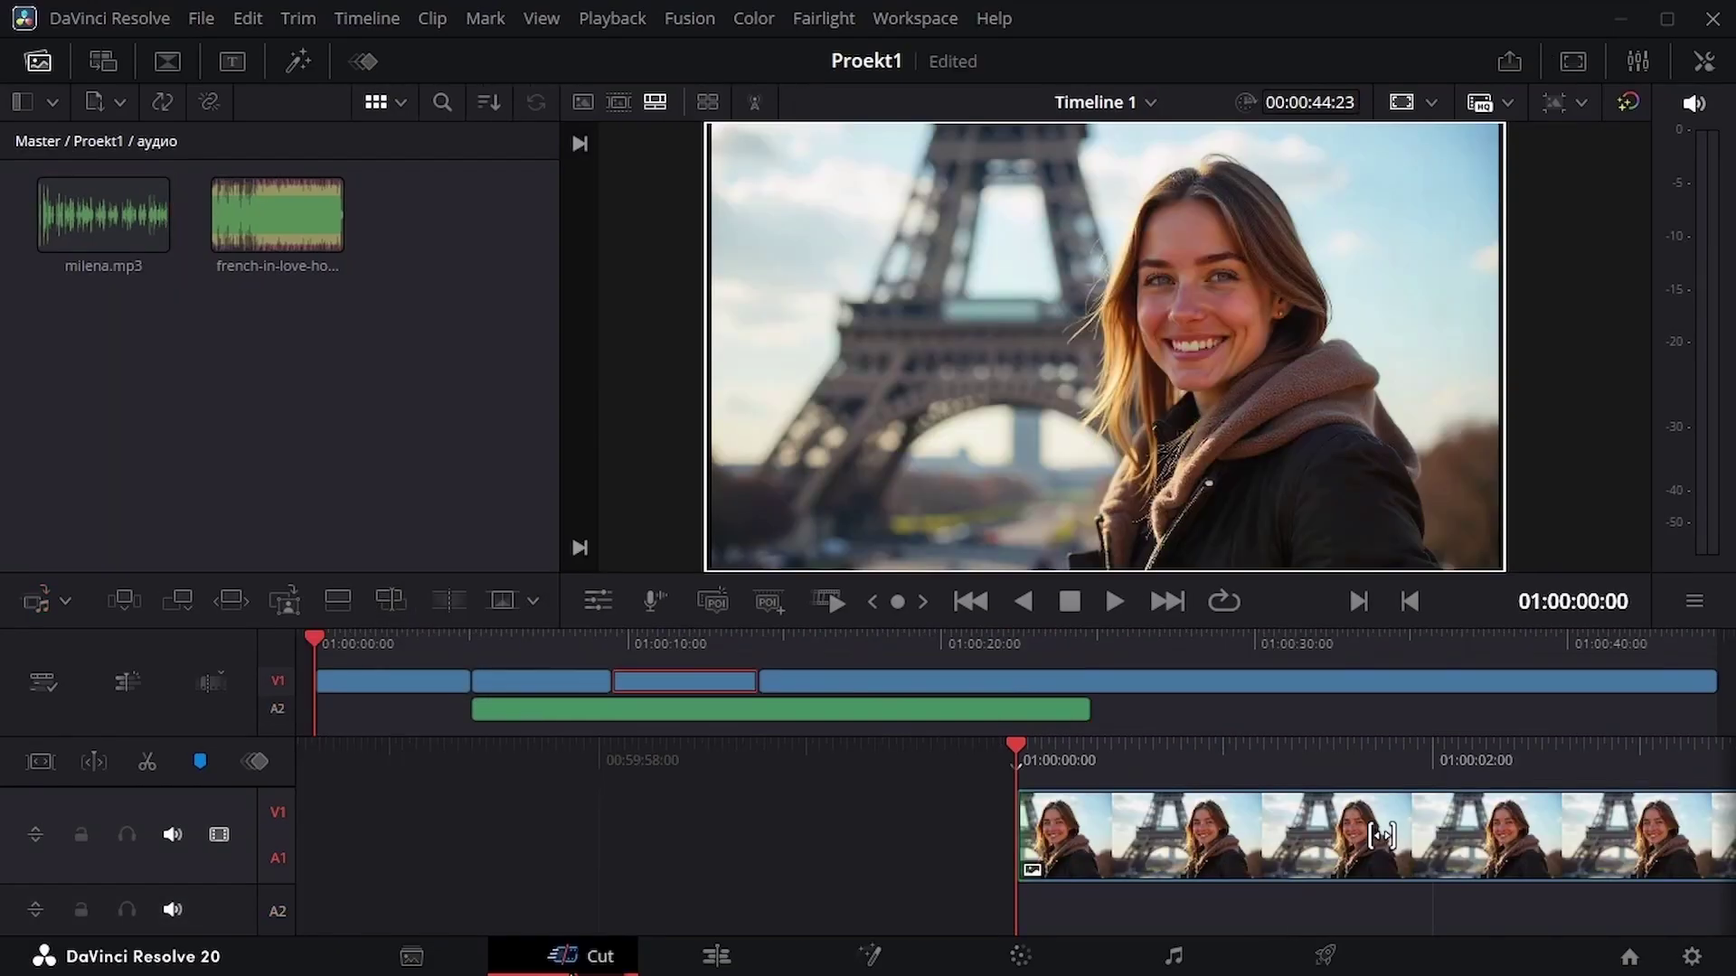
Preview the start of Timeline 1 with playback, single-frame steps and one-second jumps in both directions
key("space")
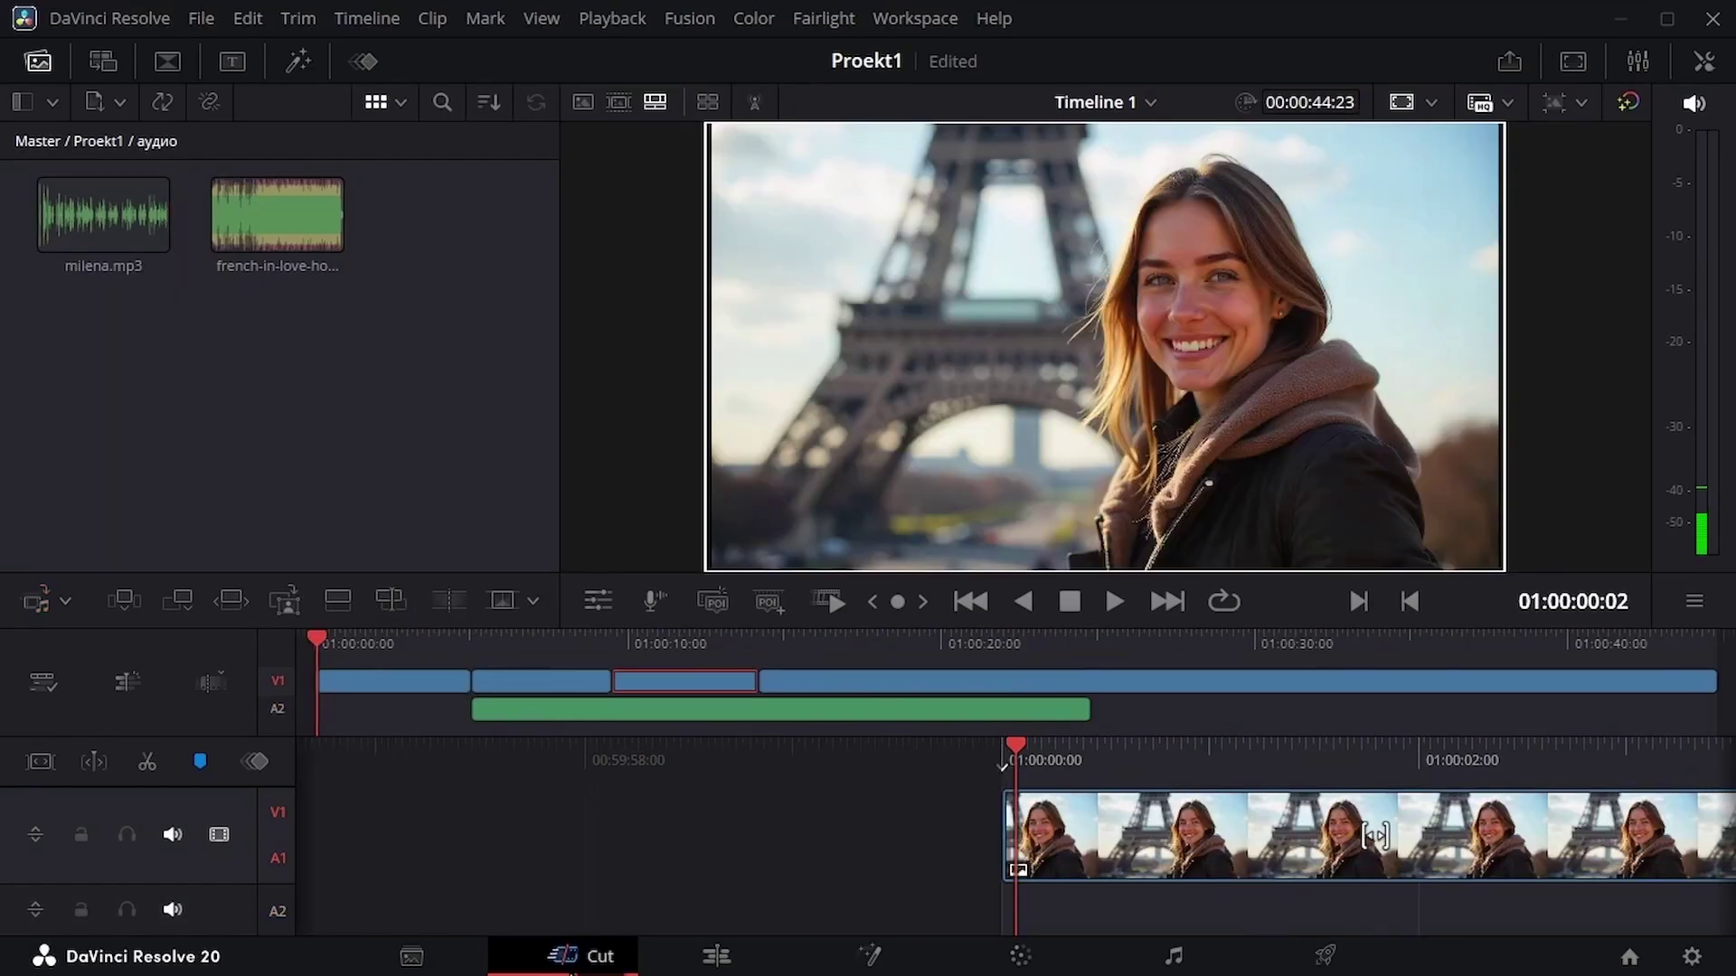
key("Left")
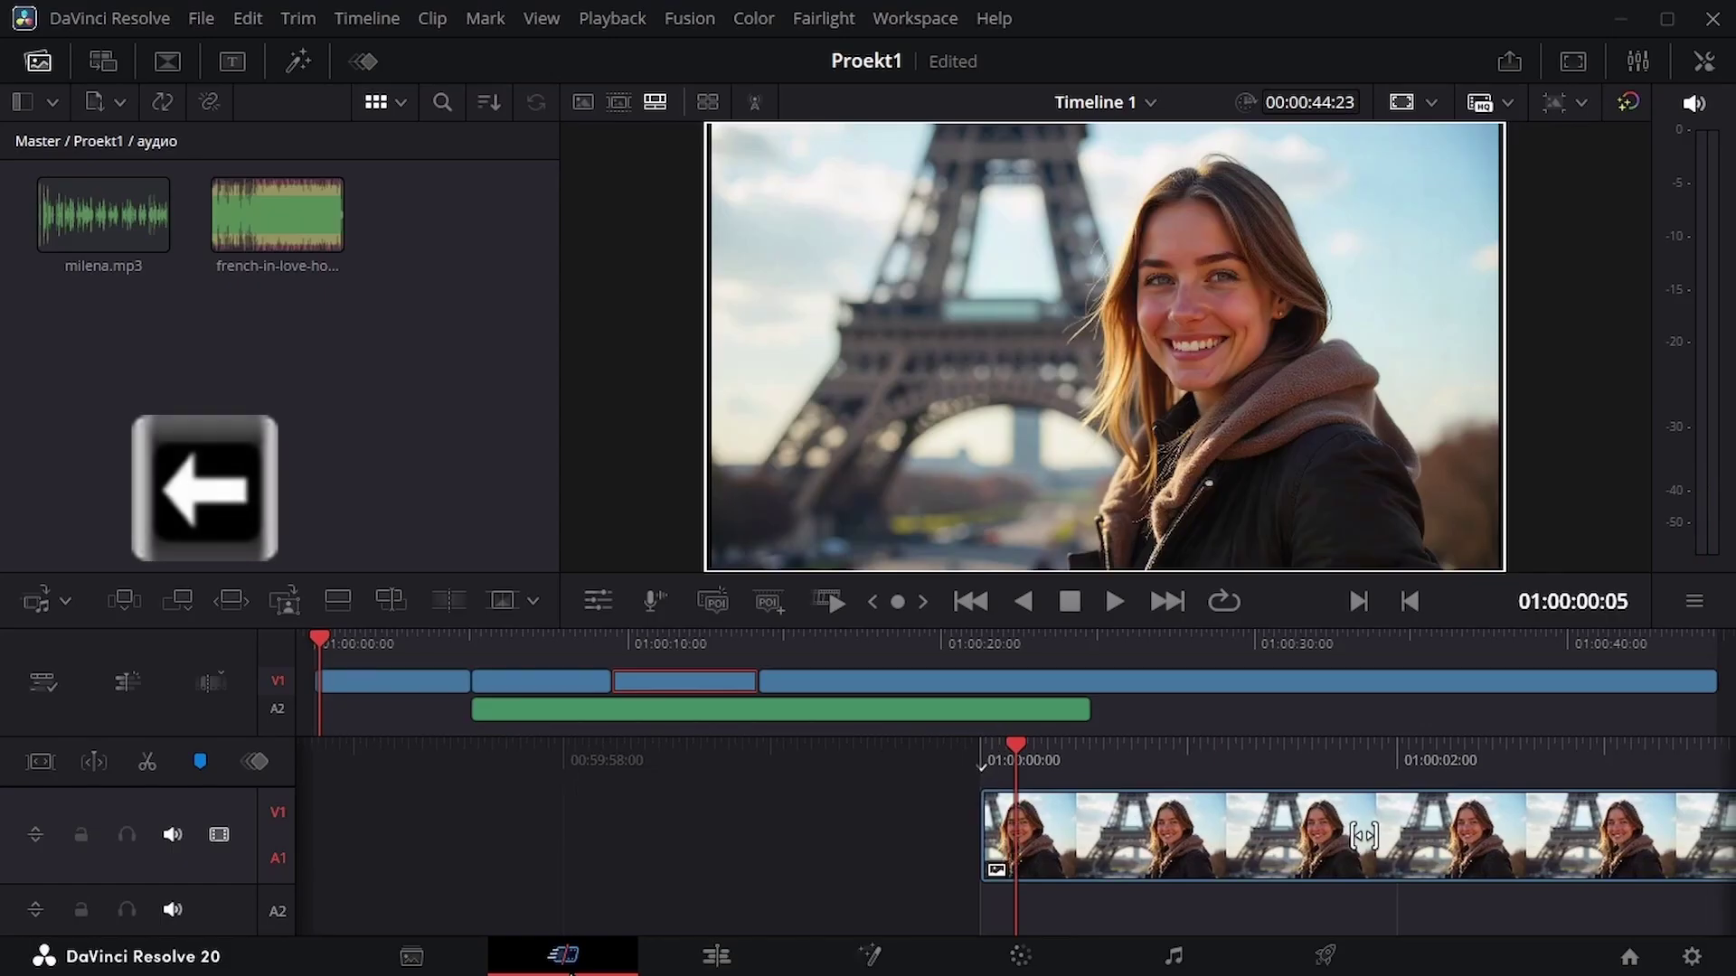
key("Right")
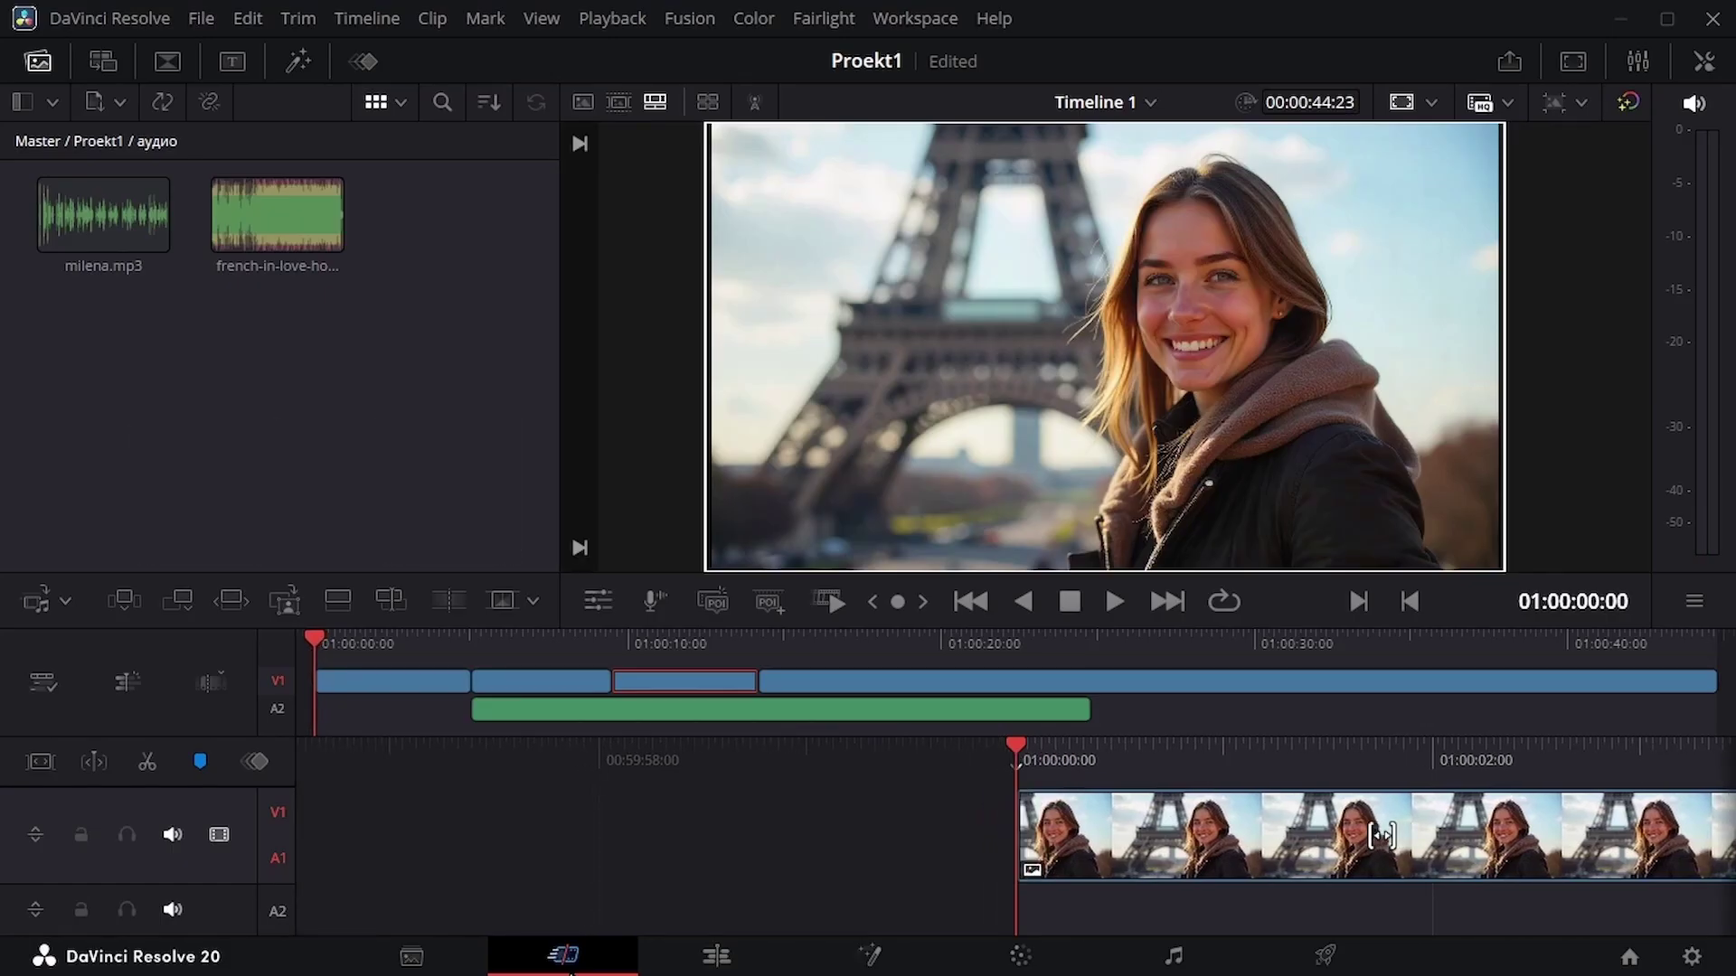
key("shift+Right")
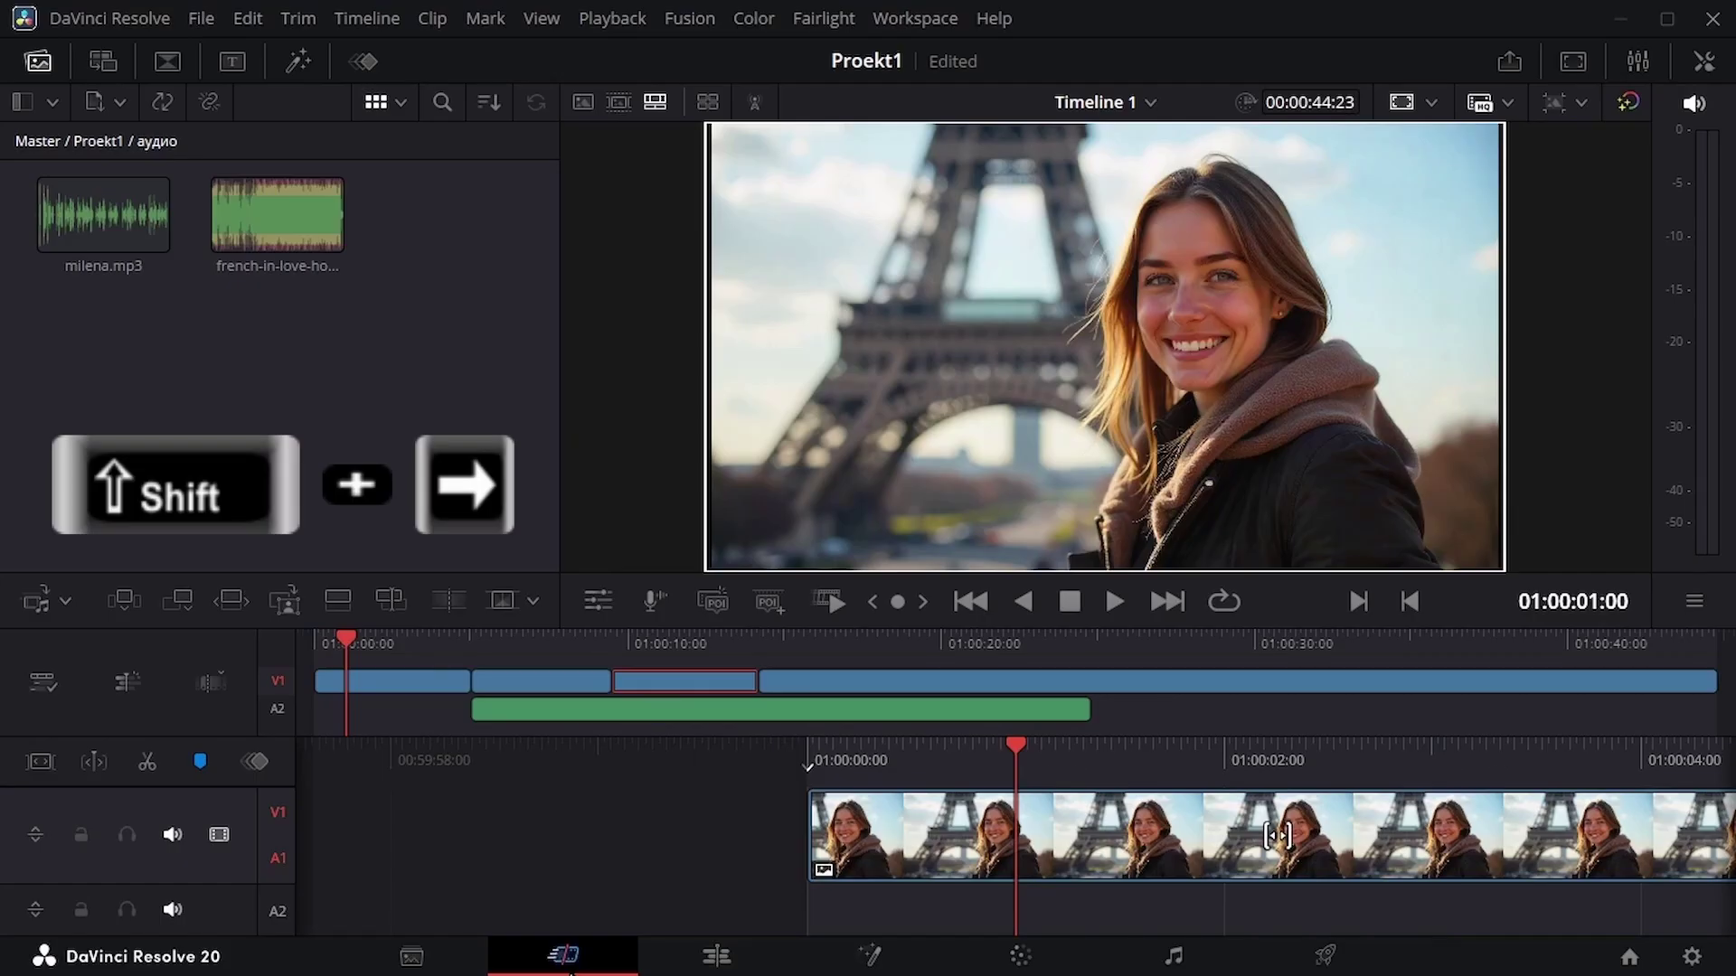
key("shift+Left")
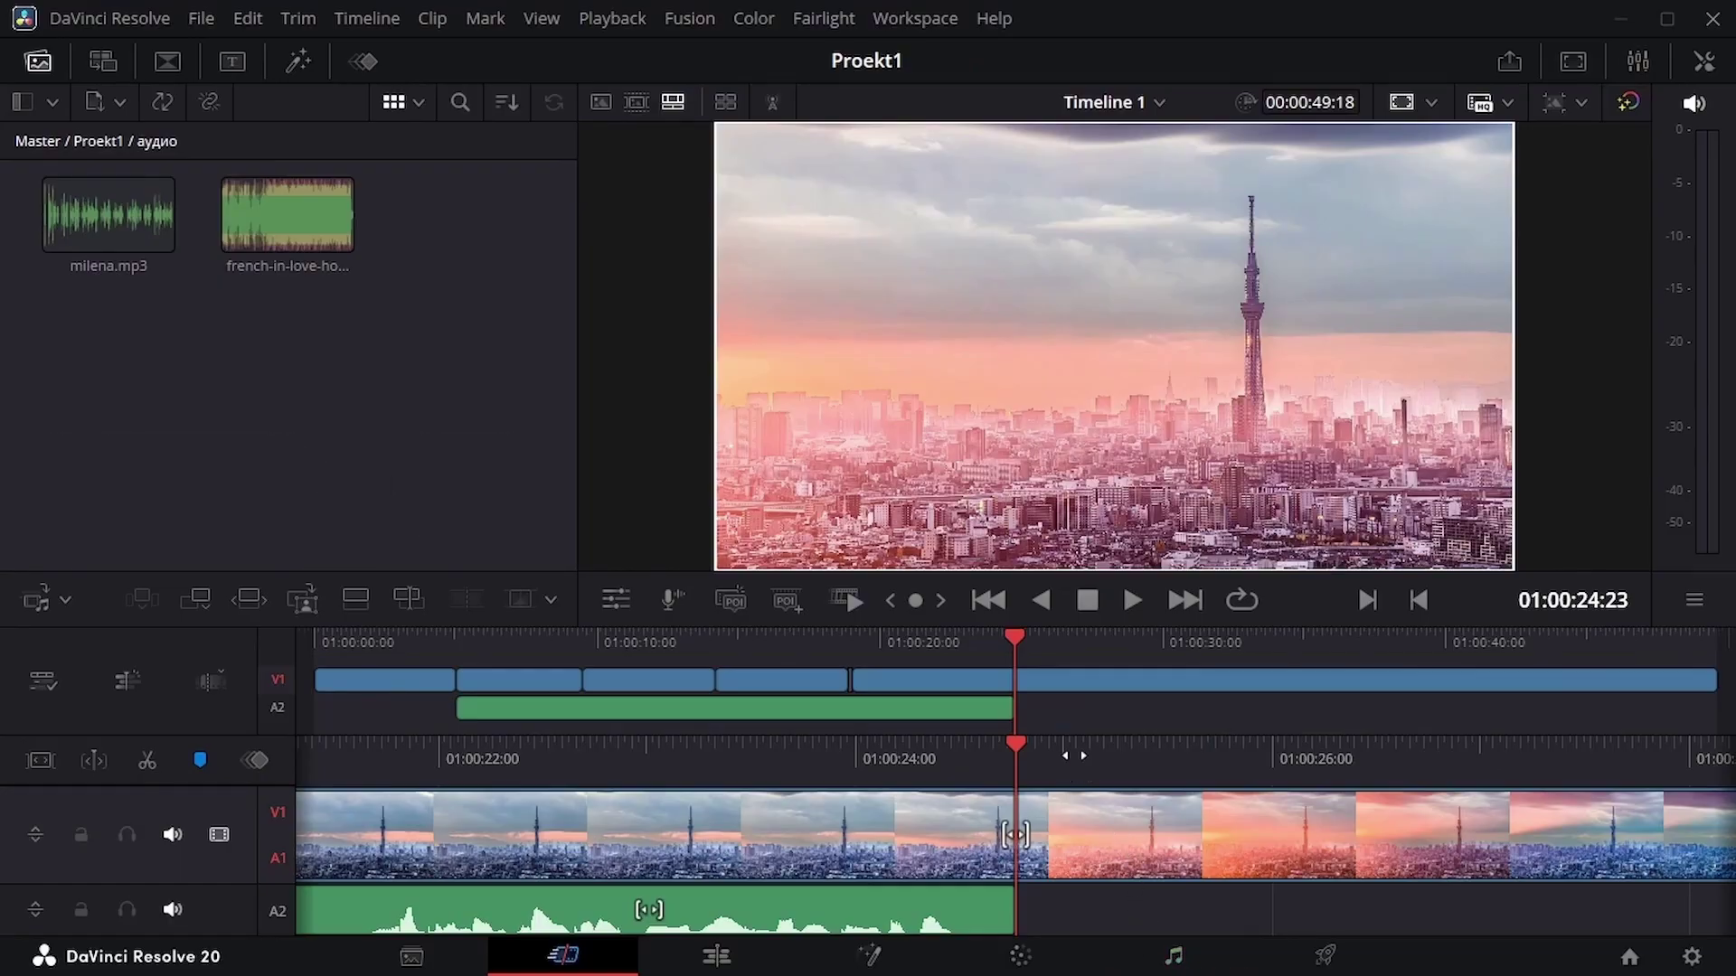
Shuttle playback of the city skyline clip in reverse and forward on Timeline 1
key("j")
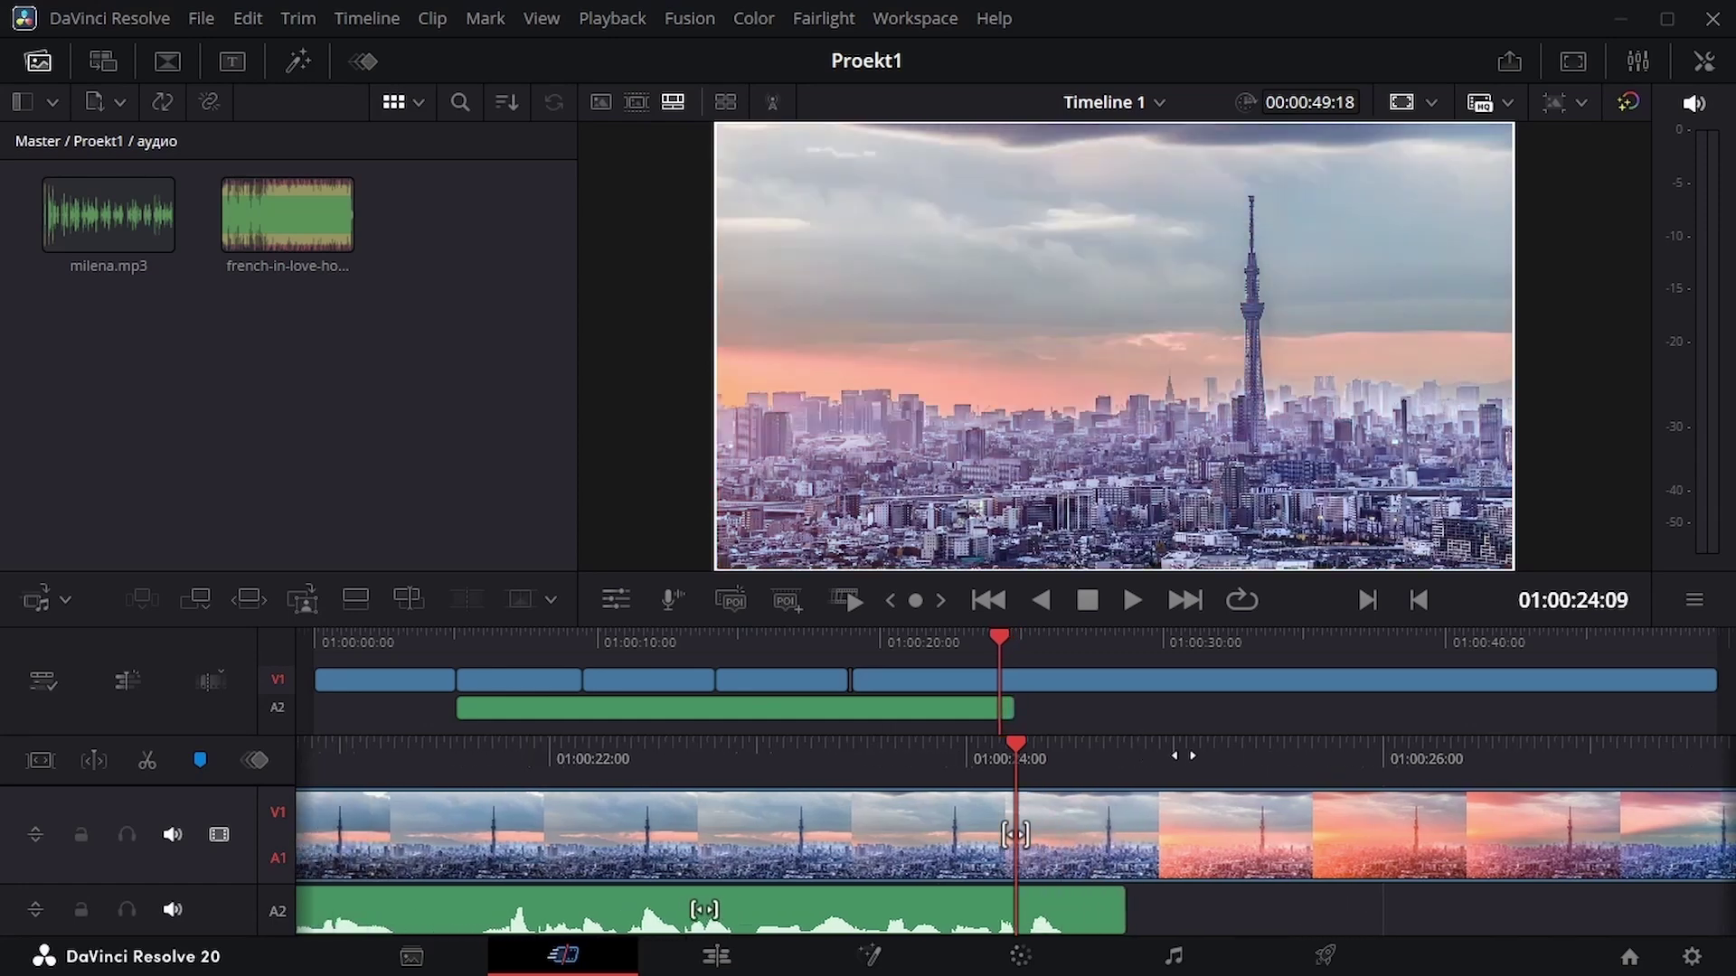
key("l")
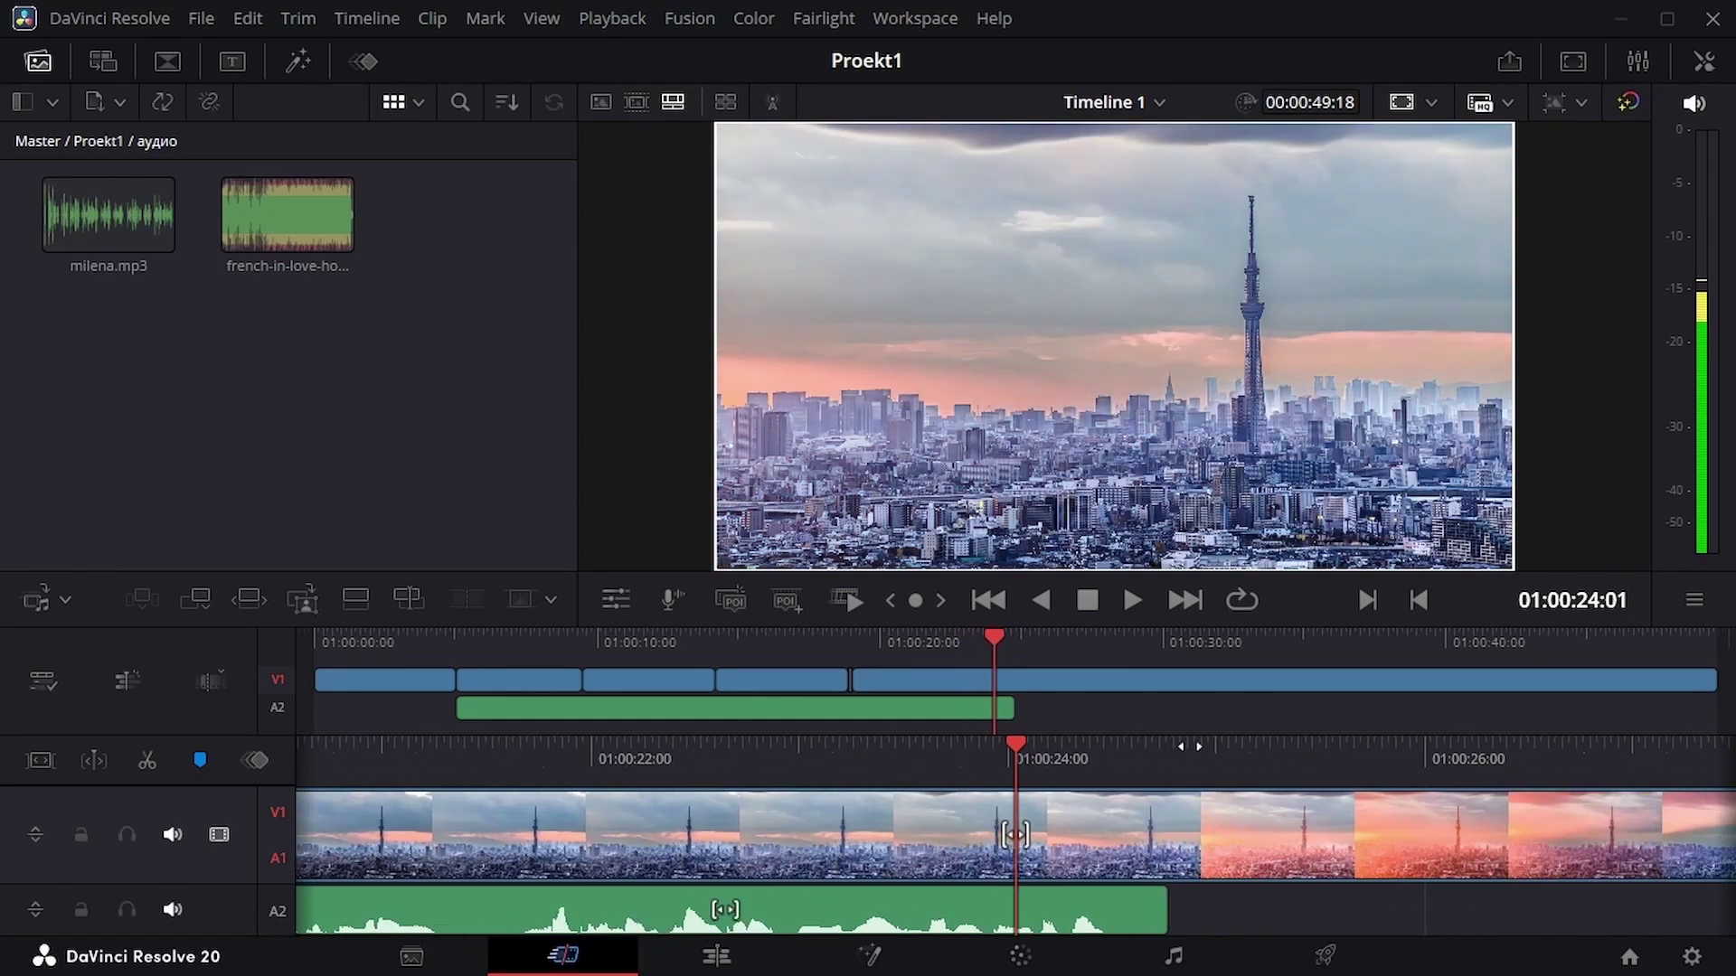
key("j")
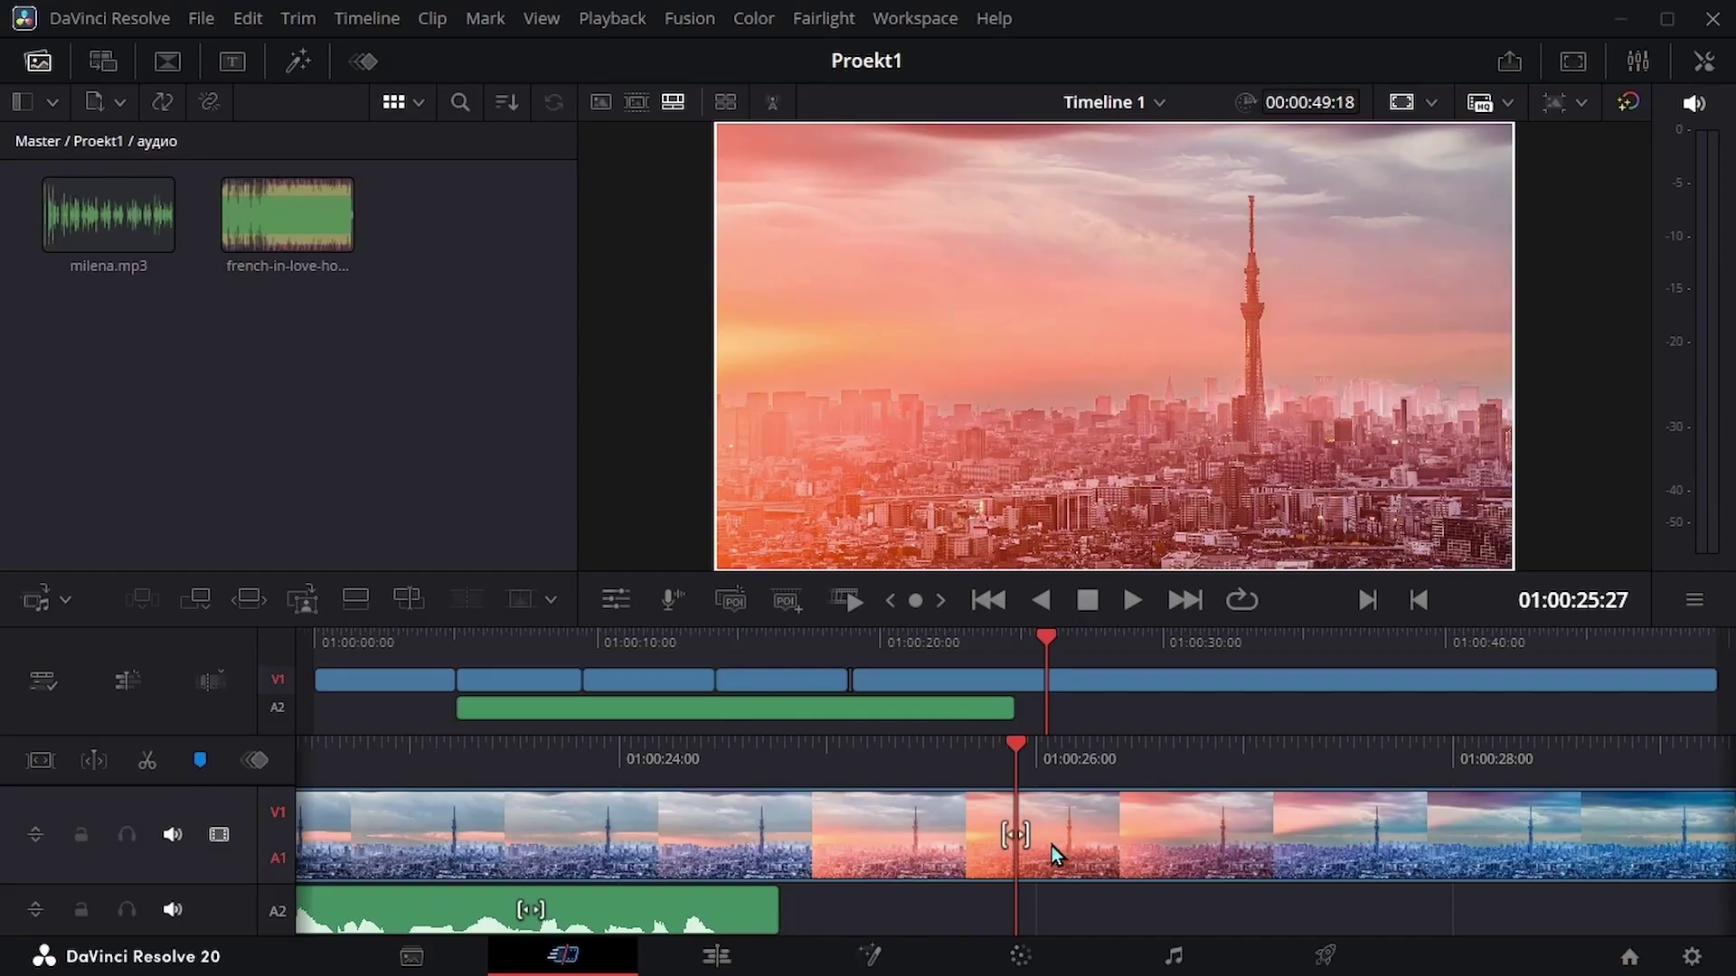
key("j")
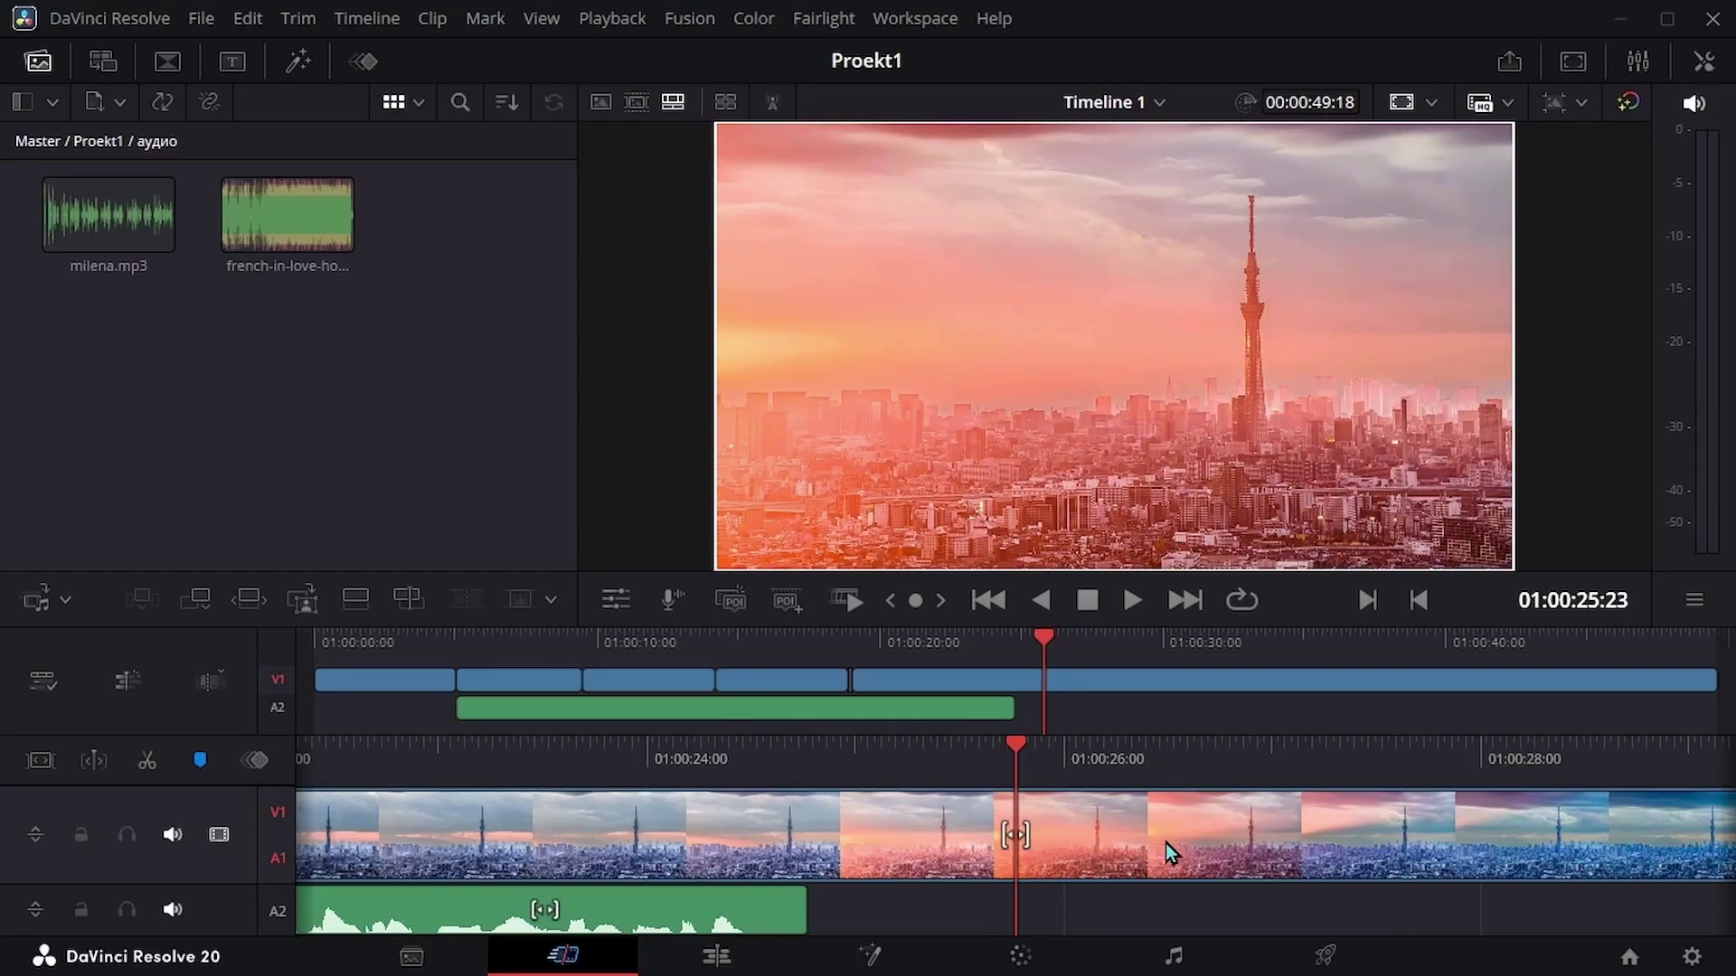
key("l")
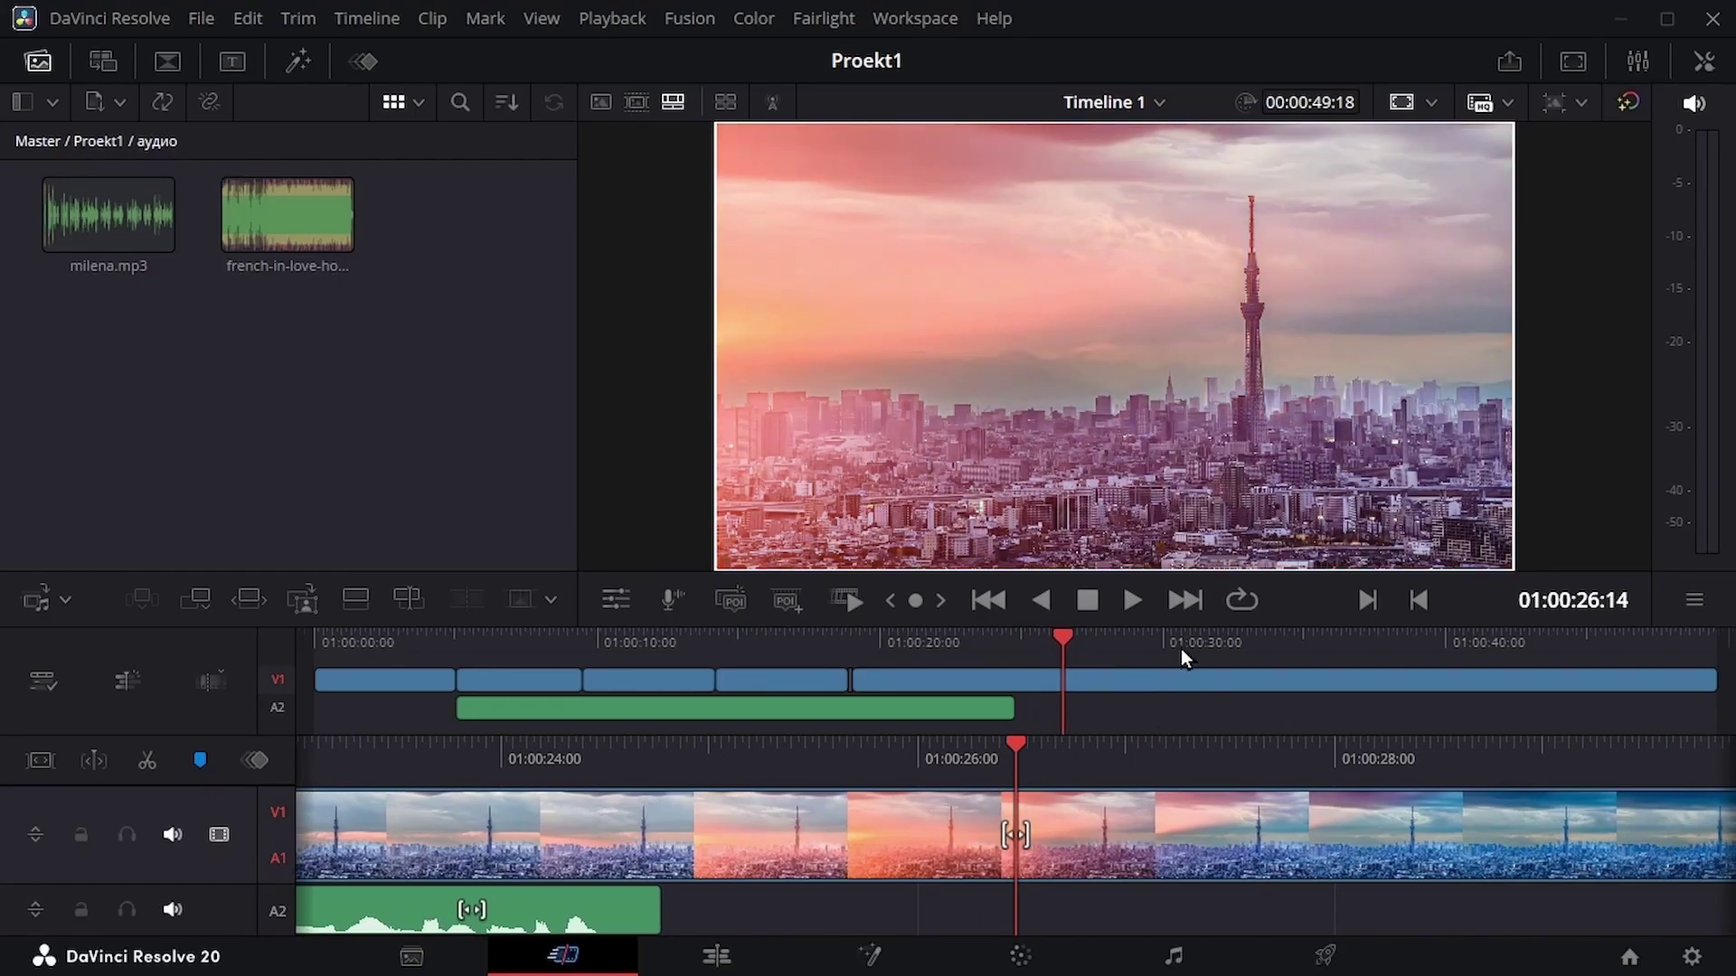
Enlarge the timeline area slightly, then play the city skyline clip in reverse and stop playback
mouse_move(1183, 628)
left_mouse_down()
mouse_move(1228, 418)
mouse_move(1224, 724)
mouse_move(1244, 631)
mouse_move(1211, 614)
left_mouse_up()
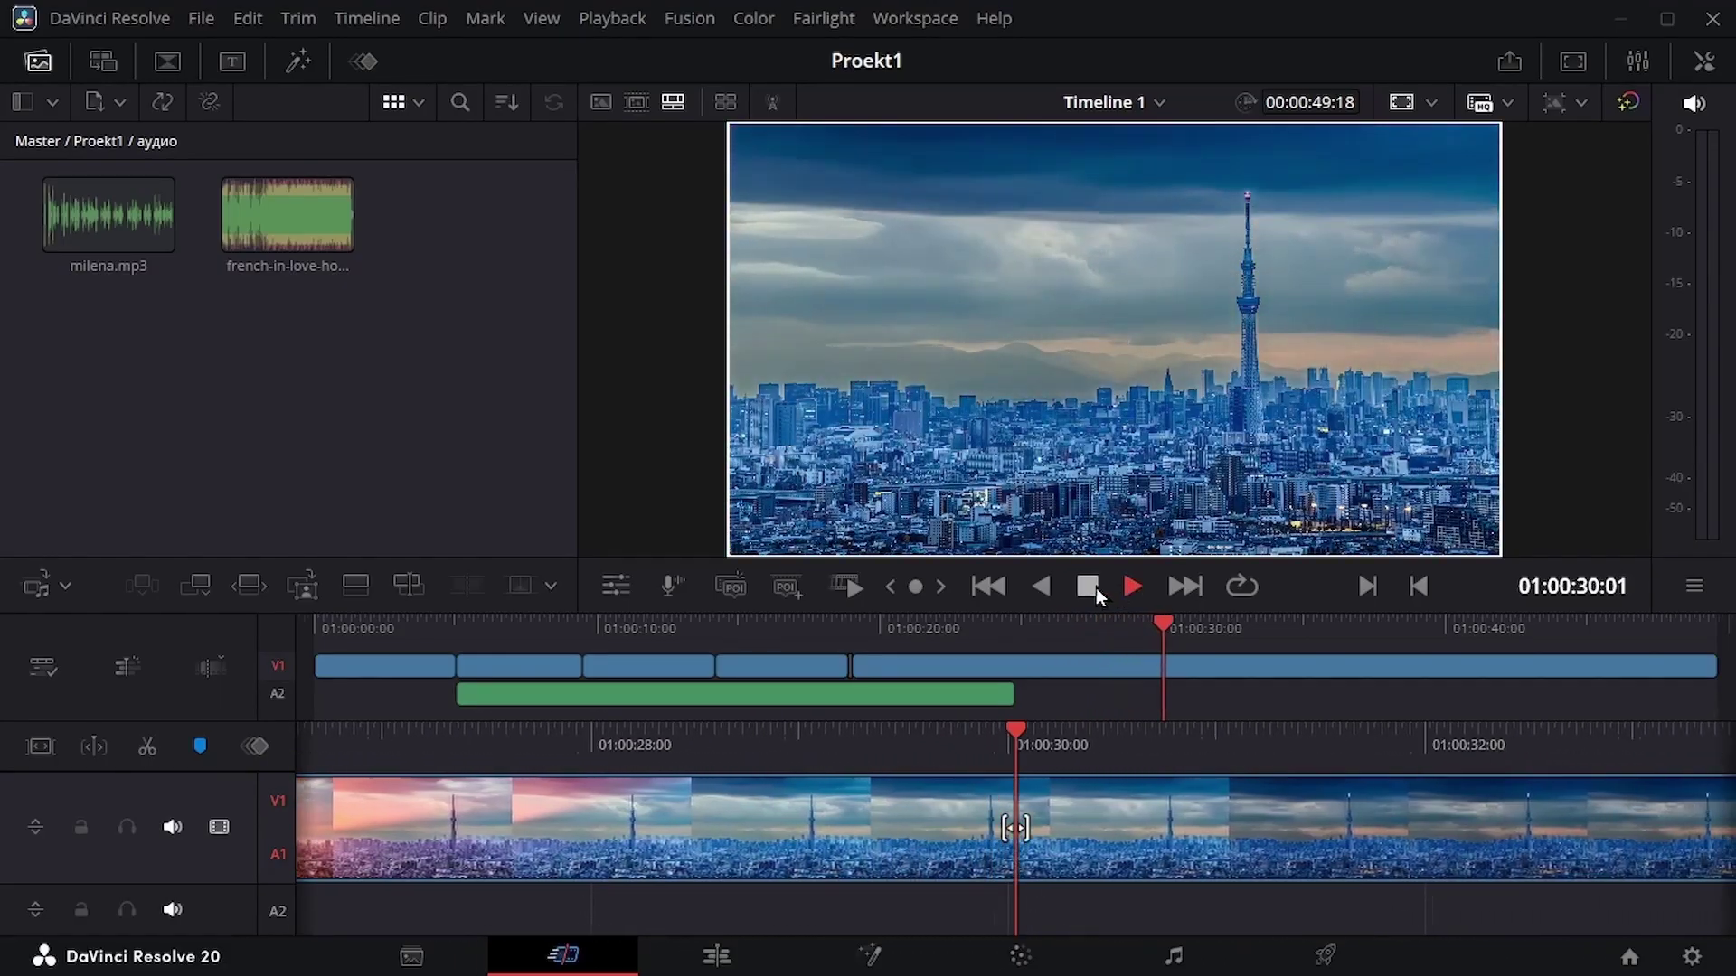
left_click(1094, 587)
left_click(1038, 589)
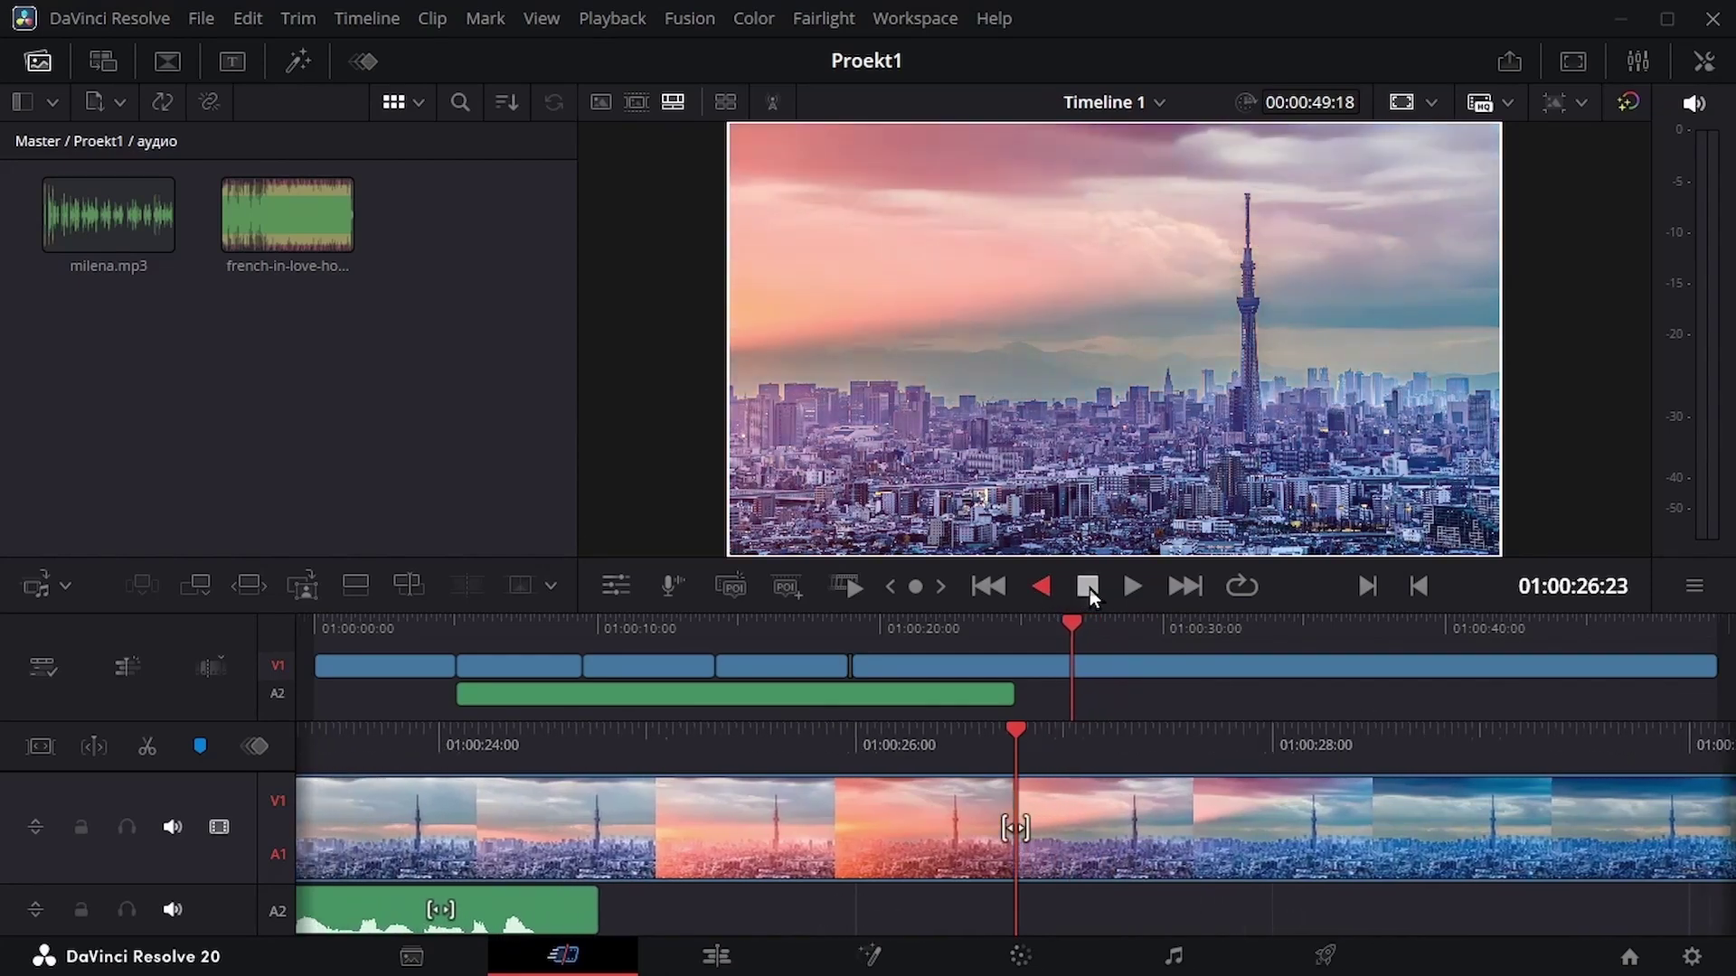
left_click(1087, 588)
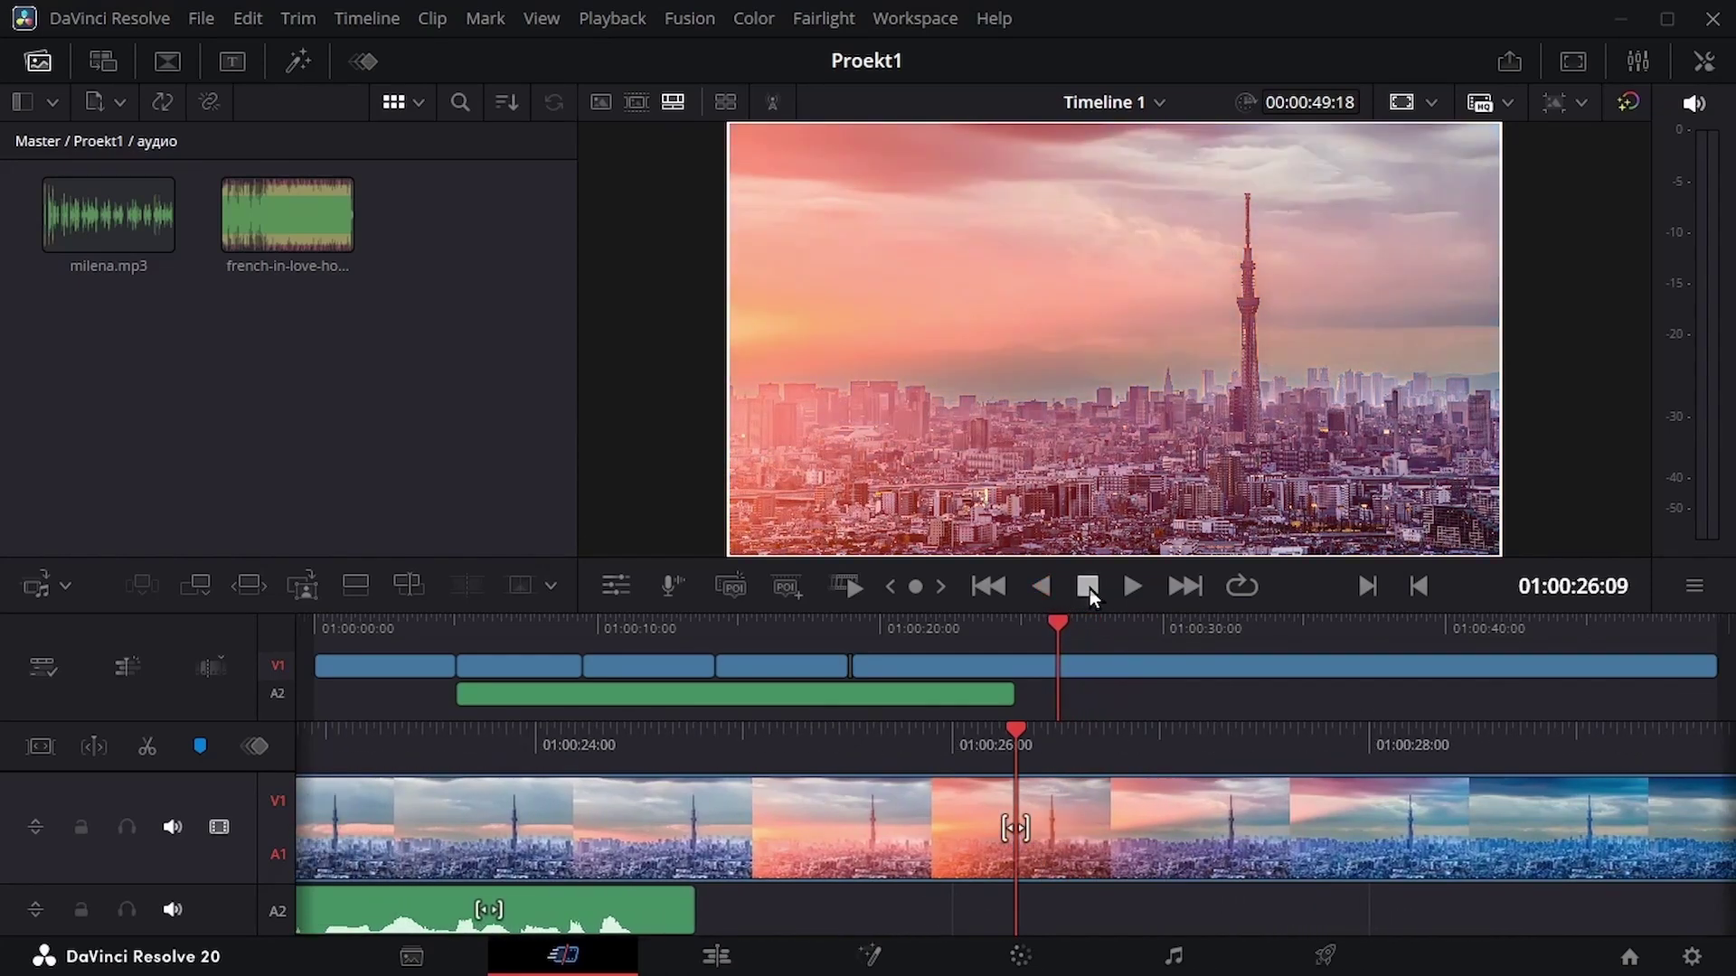
Move the playhead back through the previous edit points of Timeline 1 and forward to the end of the third clip
left_click(985, 588)
left_click(985, 588)
left_click(985, 588)
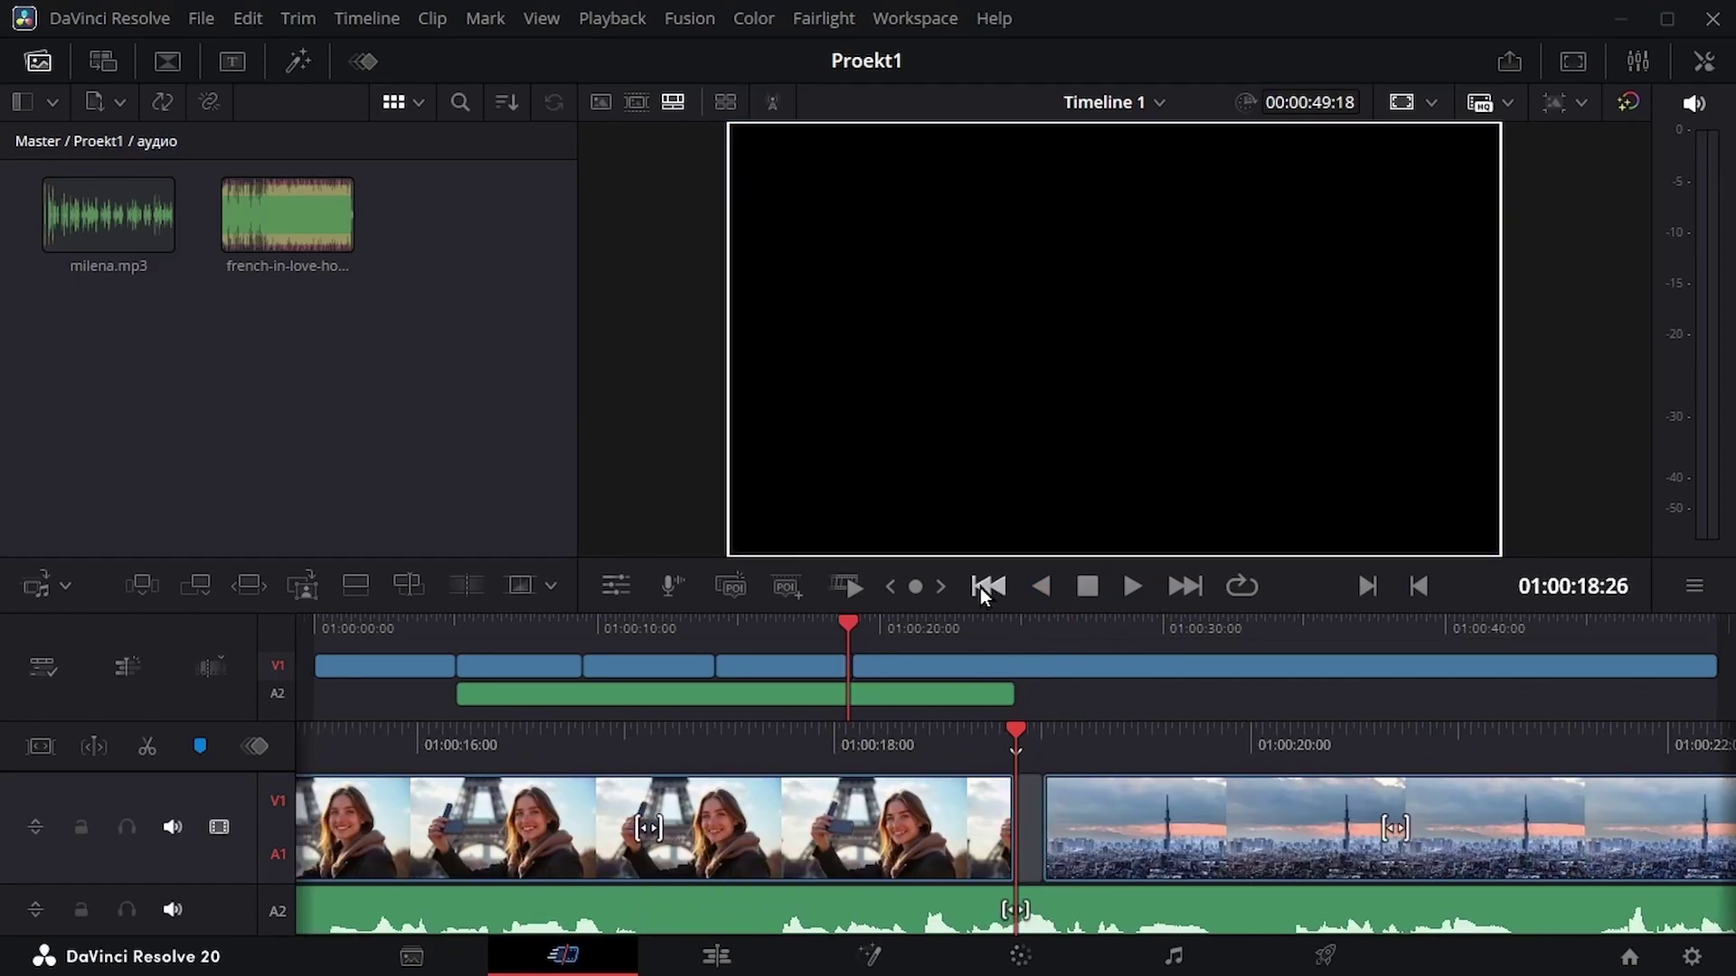
left_click(985, 587)
left_click(985, 587)
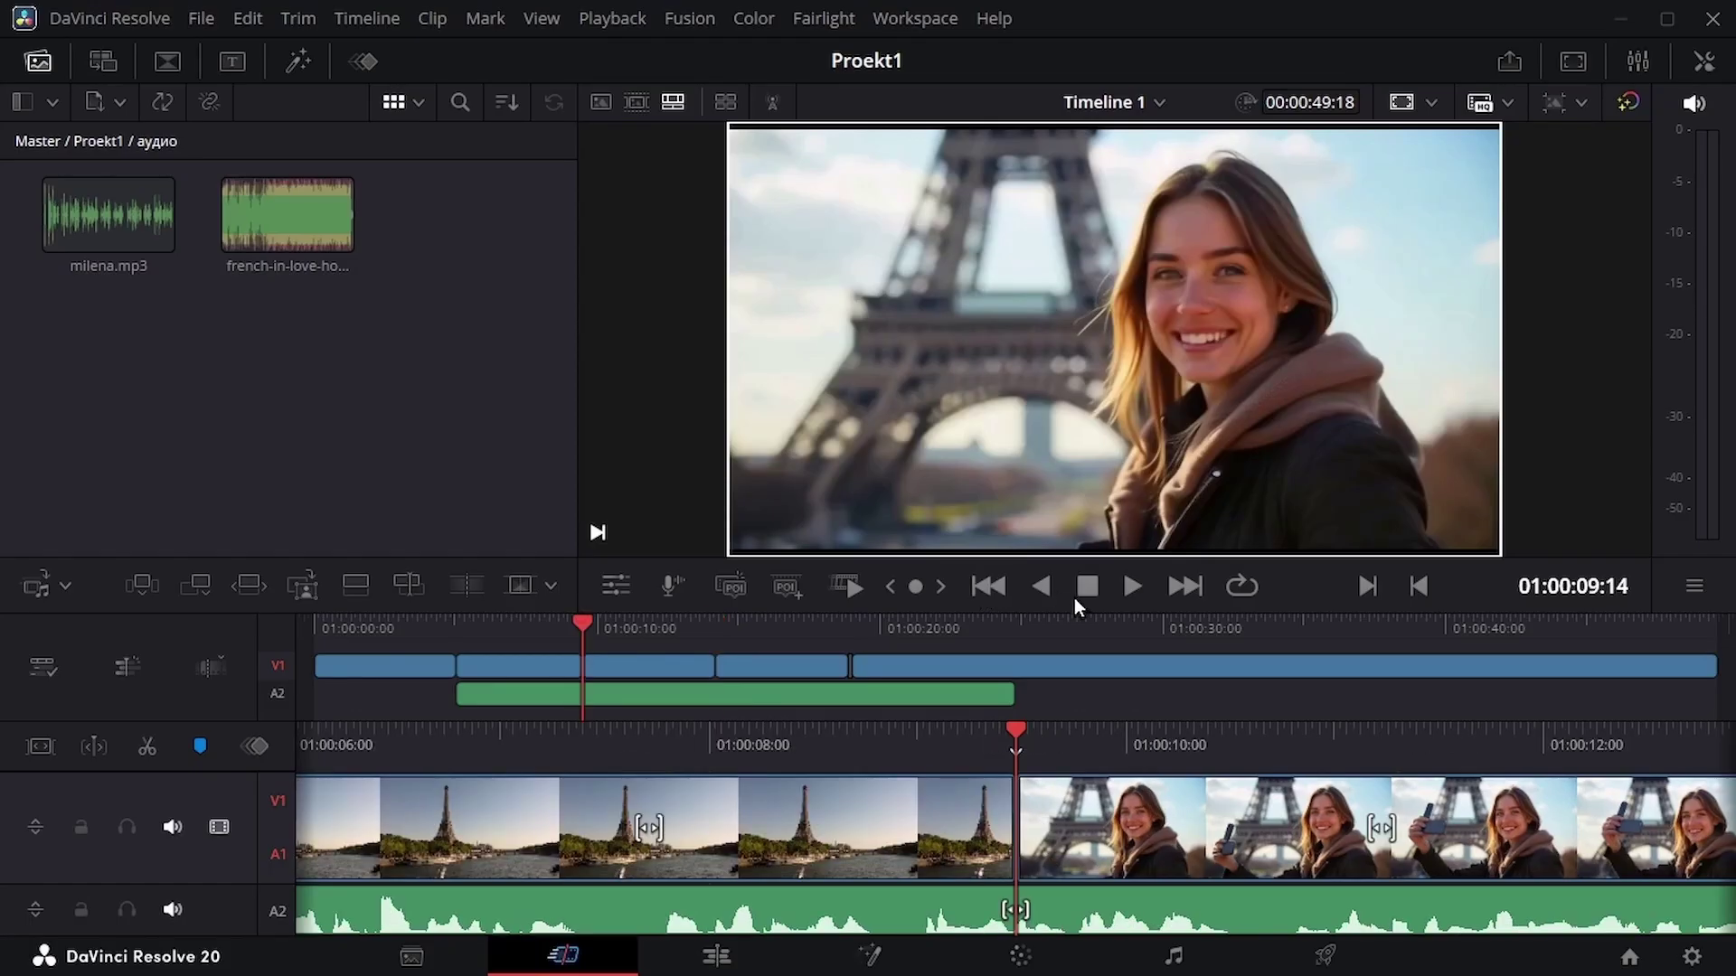
left_click(1185, 587)
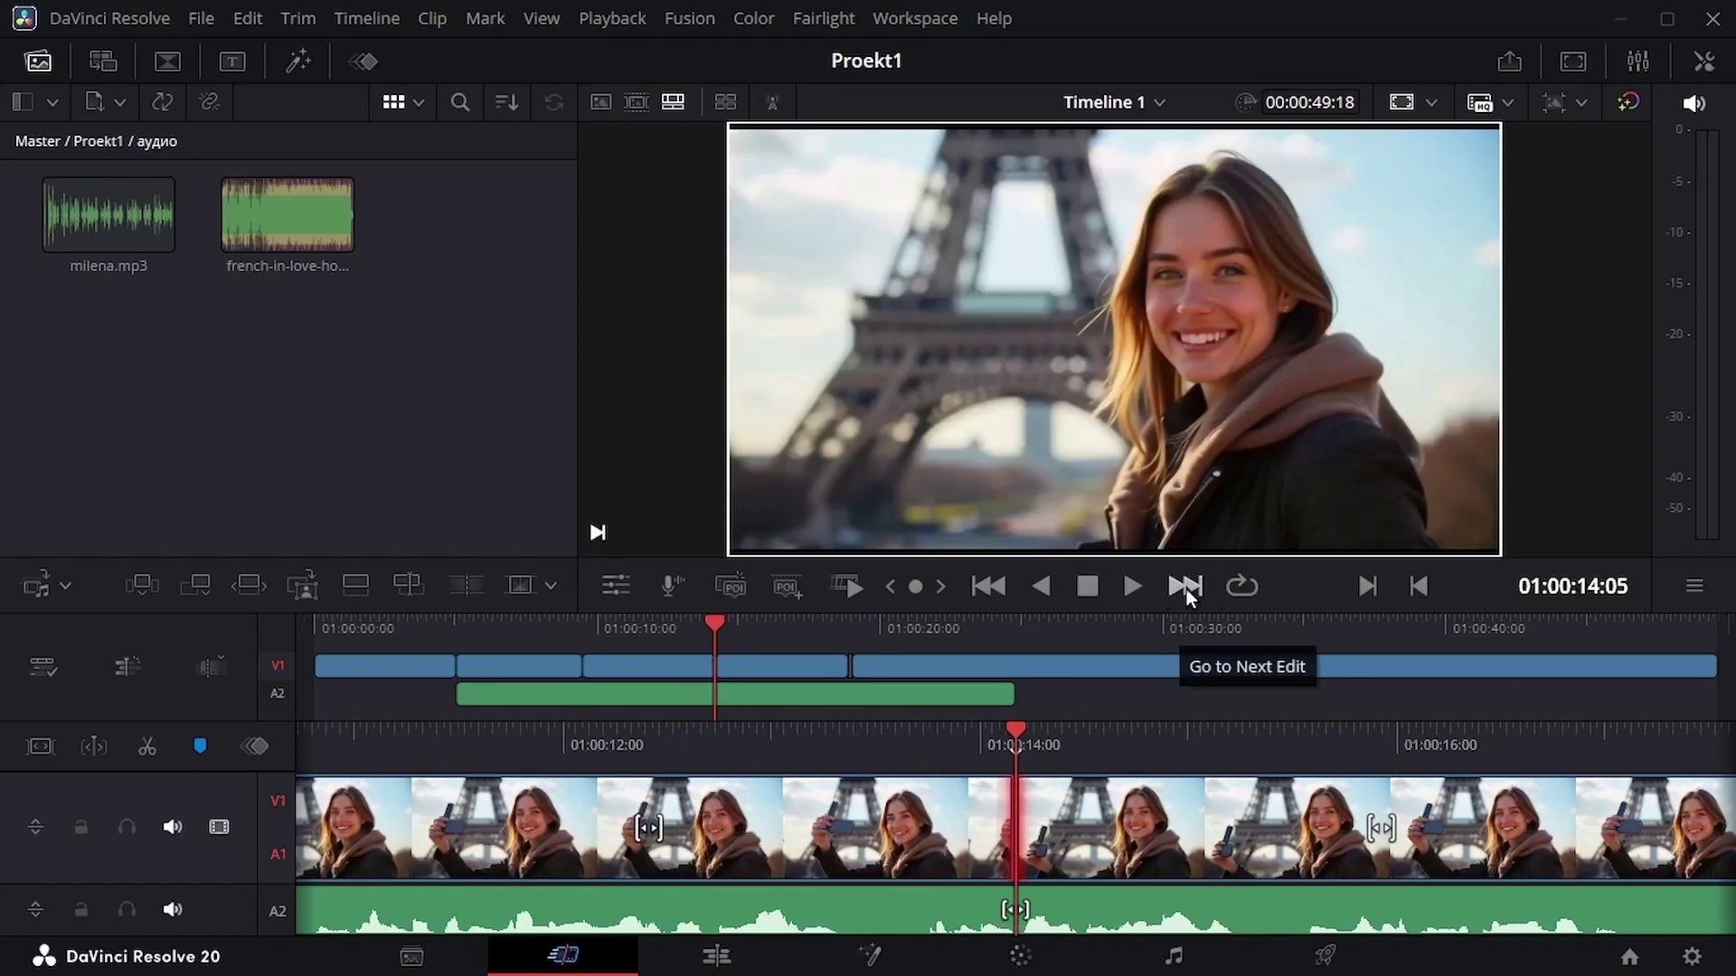
Mark the third clip on Timeline 1 with an In point at 01:00:09:14 and an Out point at its end
key("Up")
key("i")
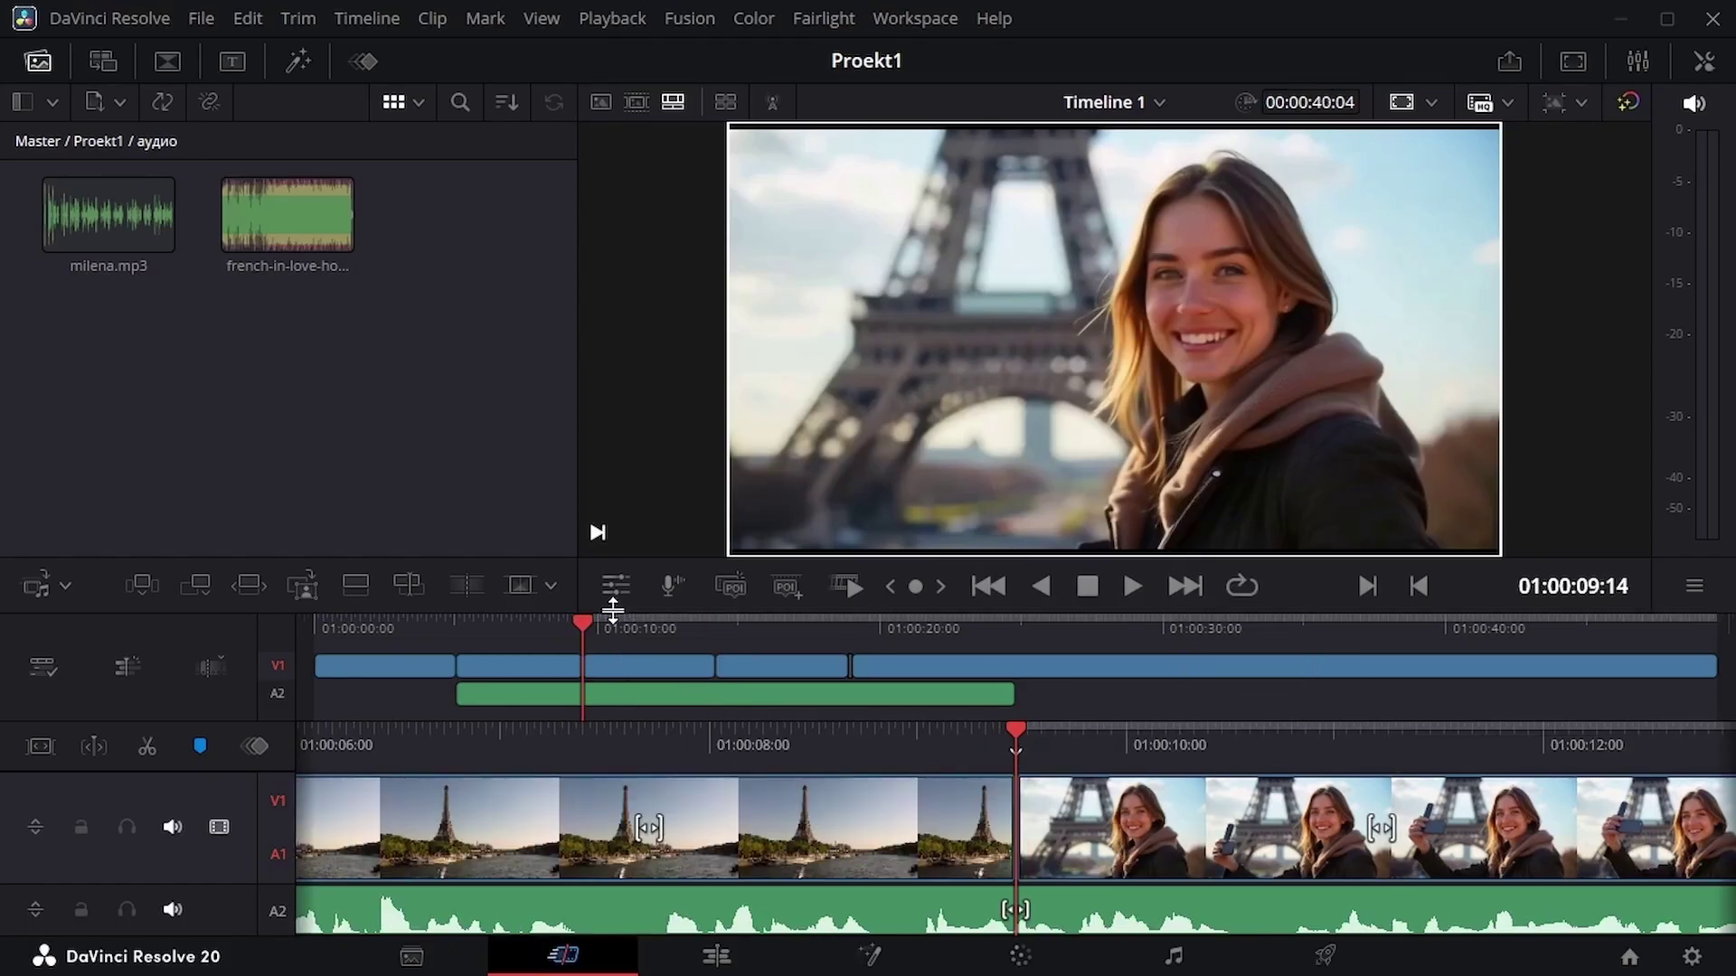
mouse_move(592, 622)
left_mouse_down()
mouse_move(714, 622)
mouse_move(581, 622)
left_mouse_up()
key("o")
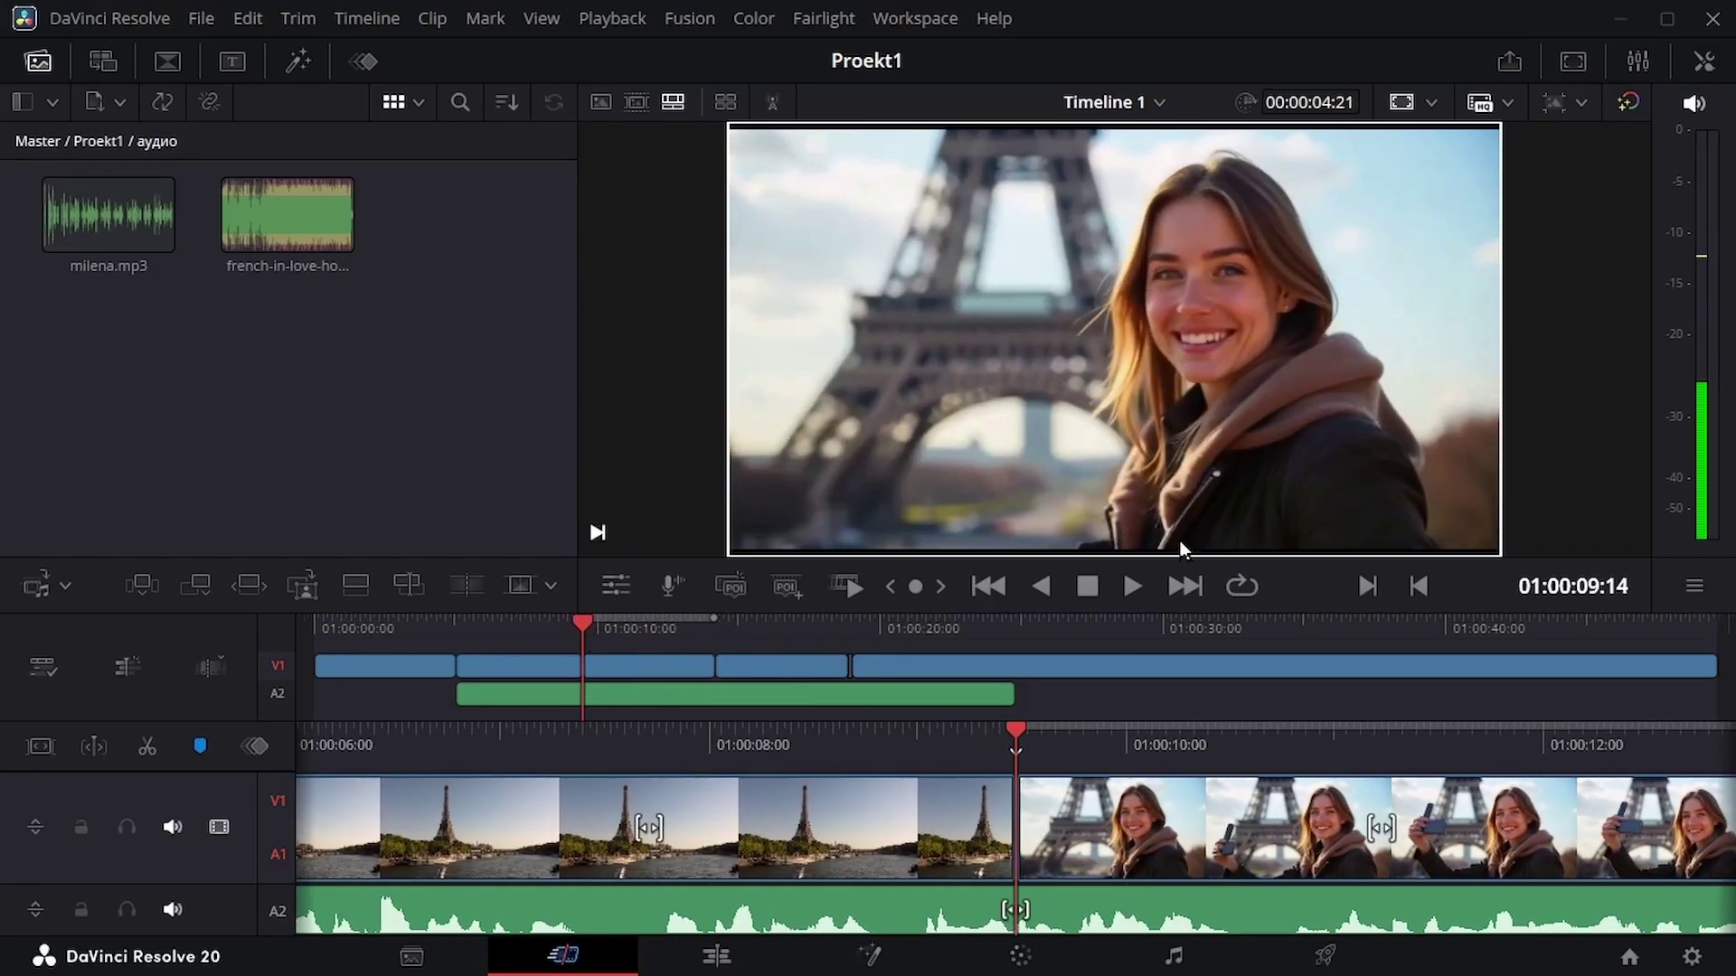
Play the marked third clip on Timeline 1 with loop playback turned on
left_click(1244, 595)
left_click(1131, 591)
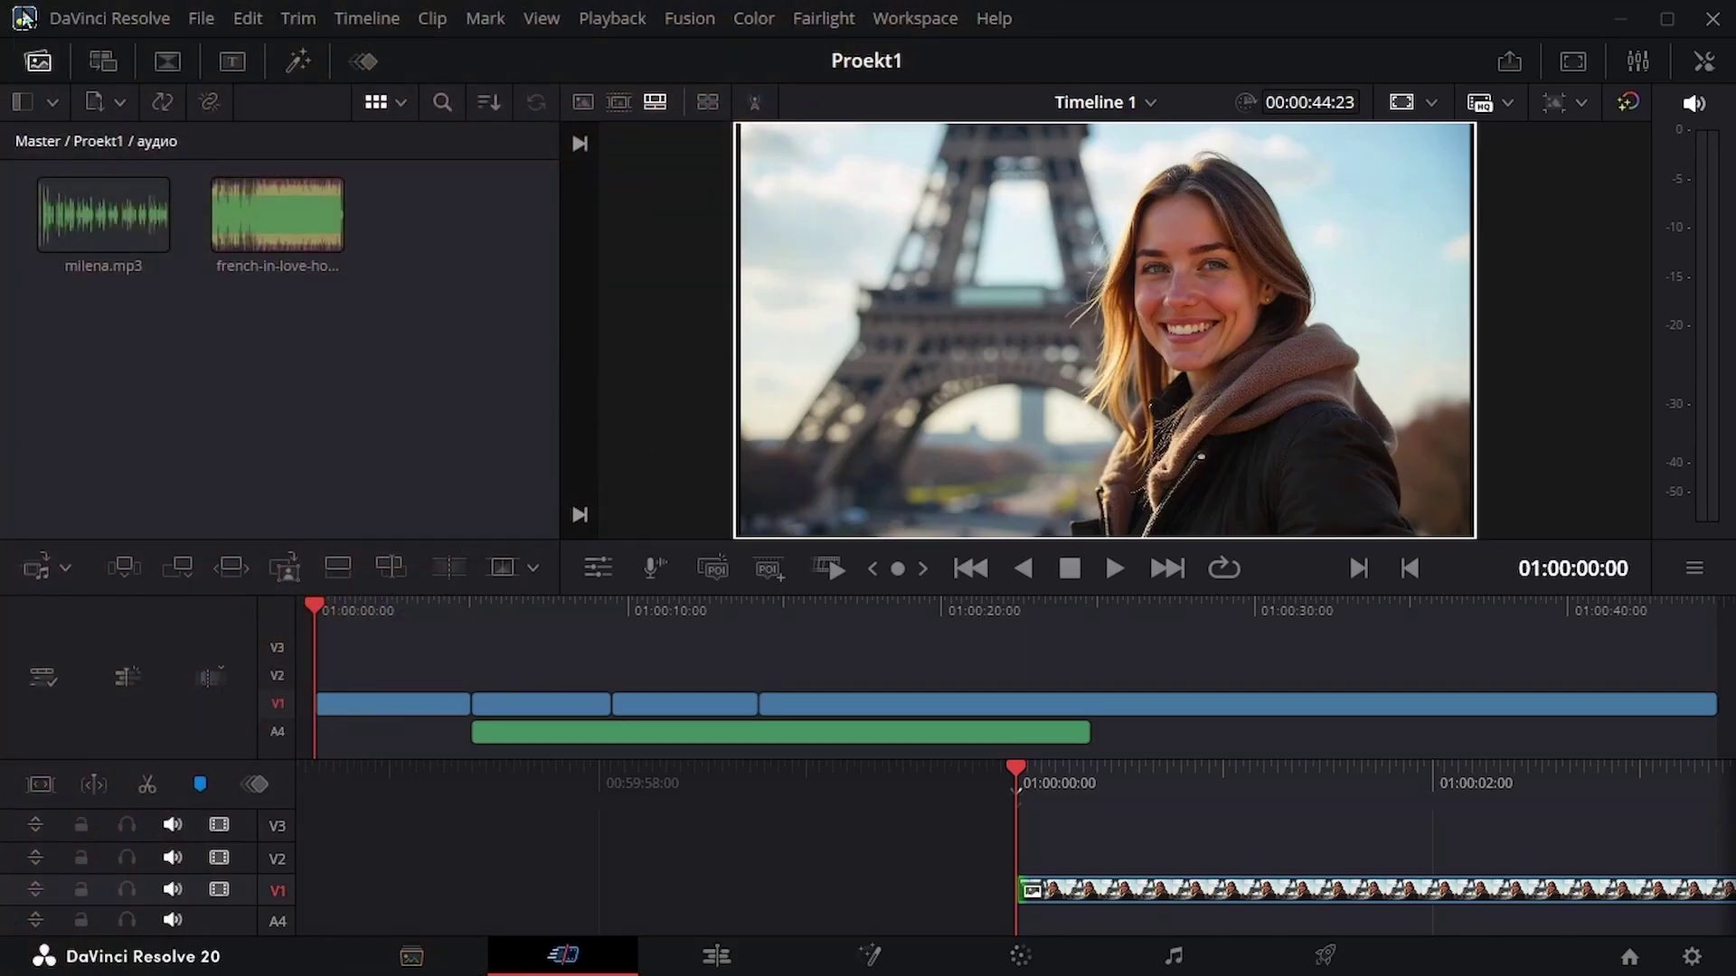
Add the Clean and Simple Lower Third title on V2 above the first clip and preview it in playback
left_click(240, 63)
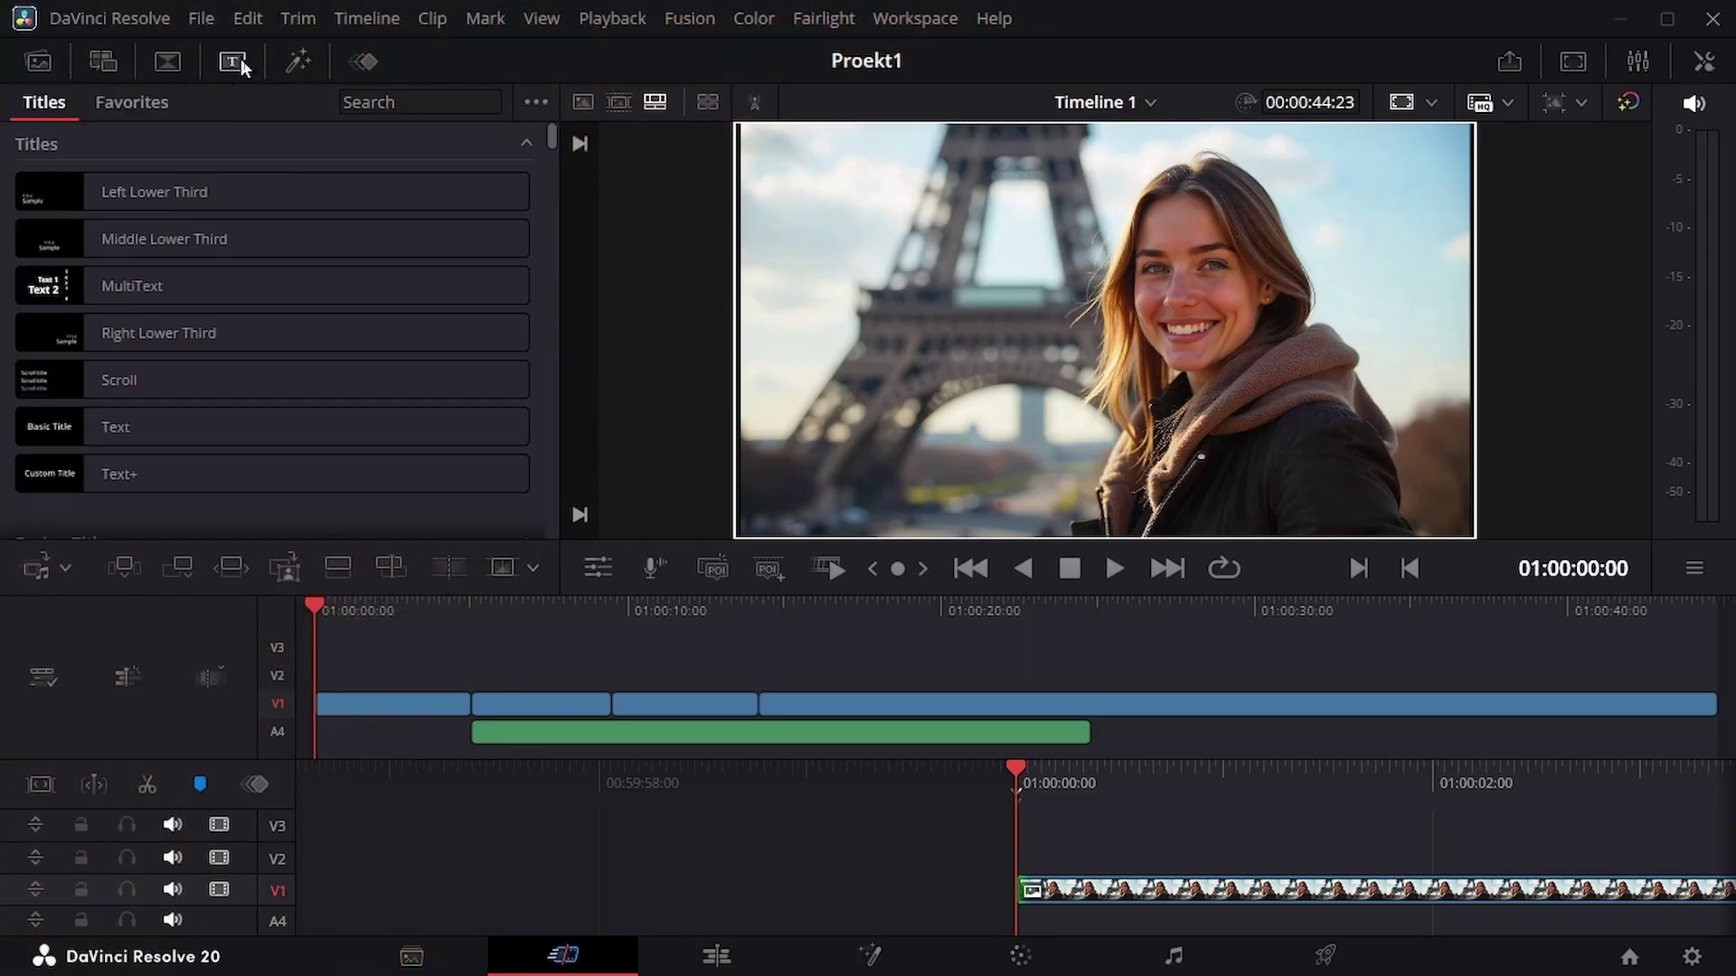
scroll(115, 431, "down", 4)
scroll(127, 435, "down", 5)
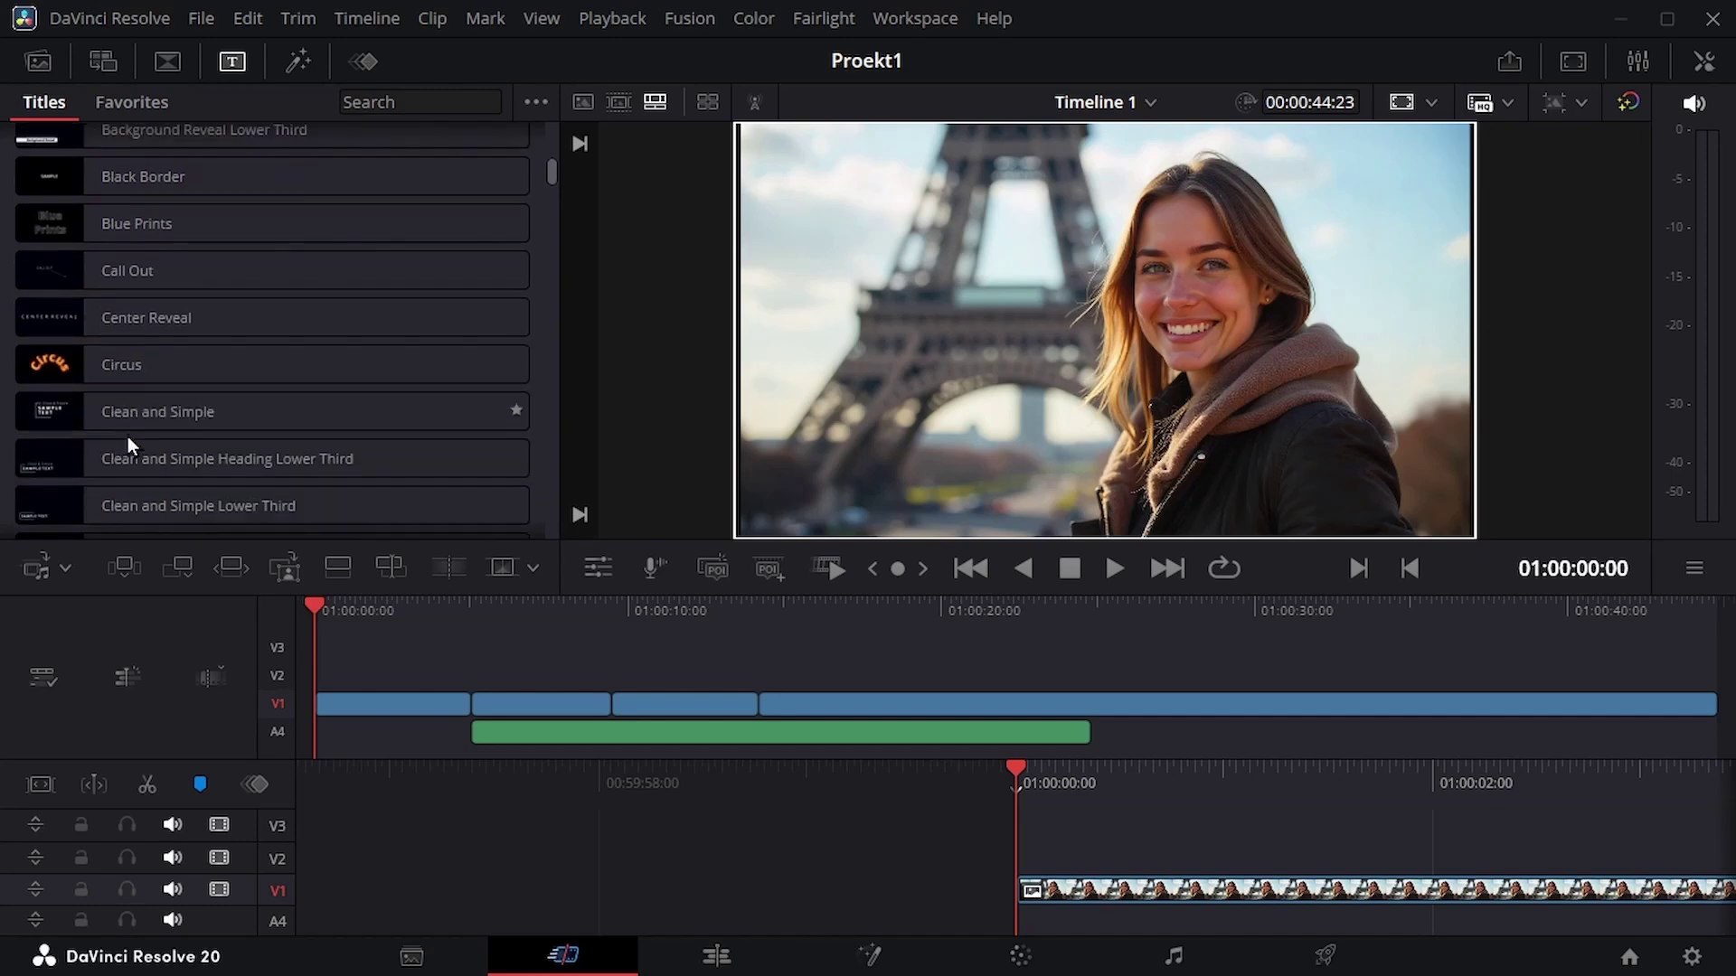
left_click_drag(112, 485, 551, 713)
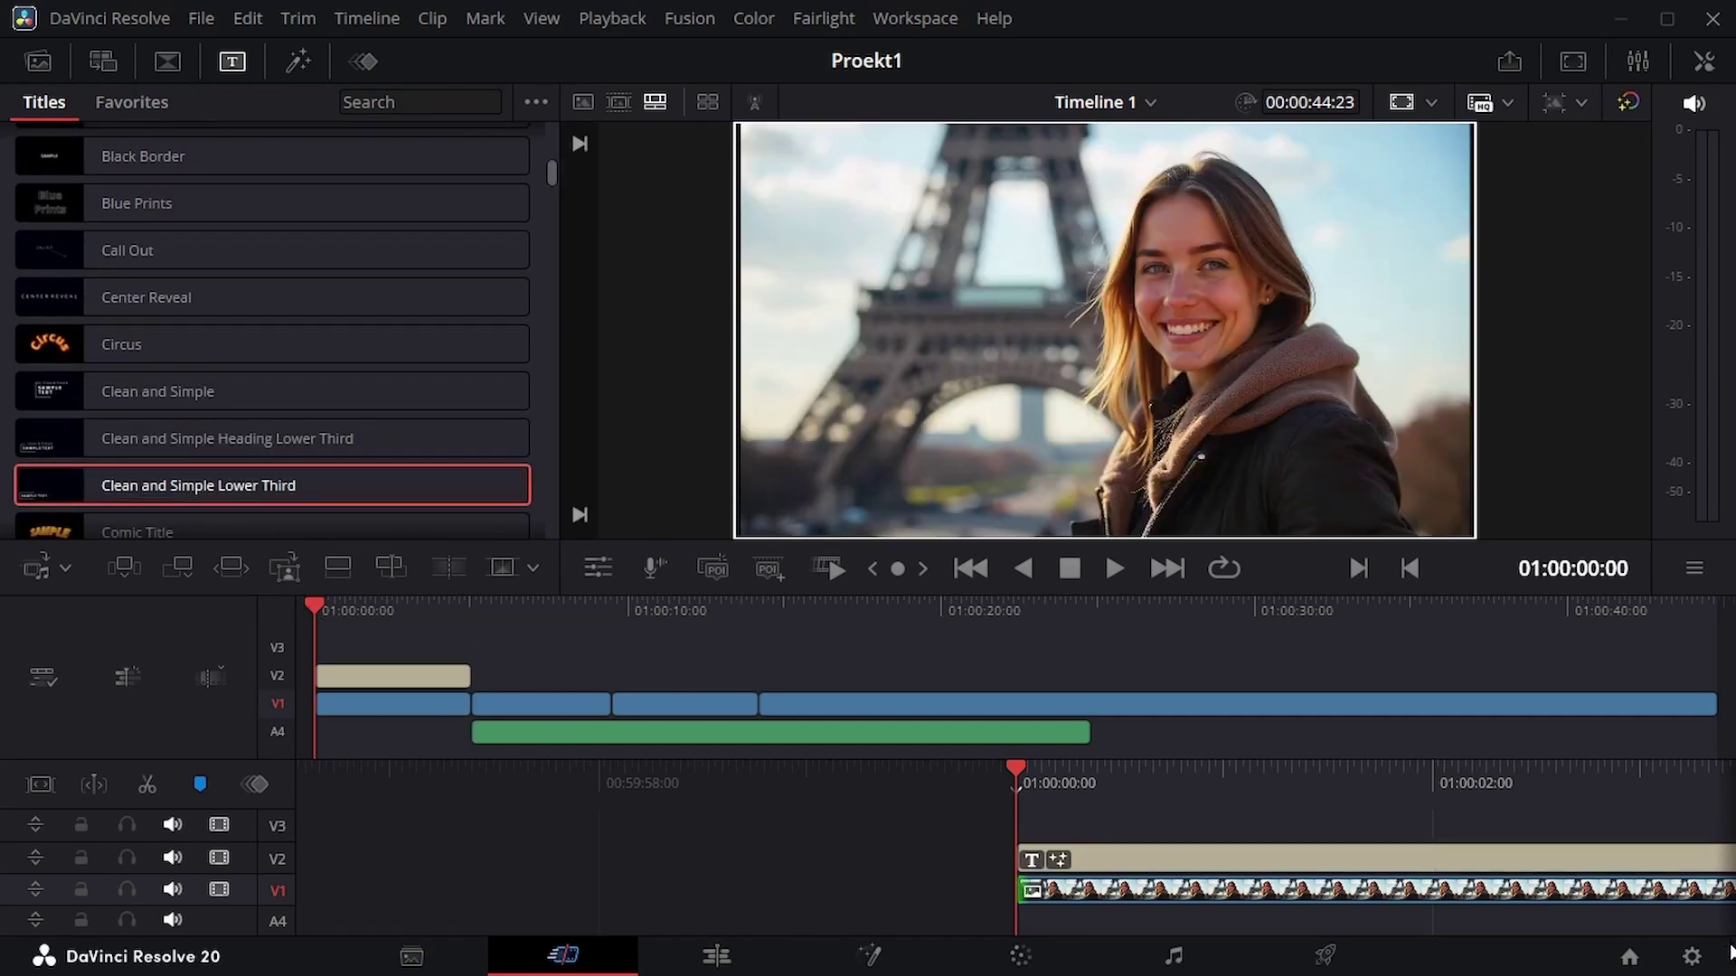
key("space")
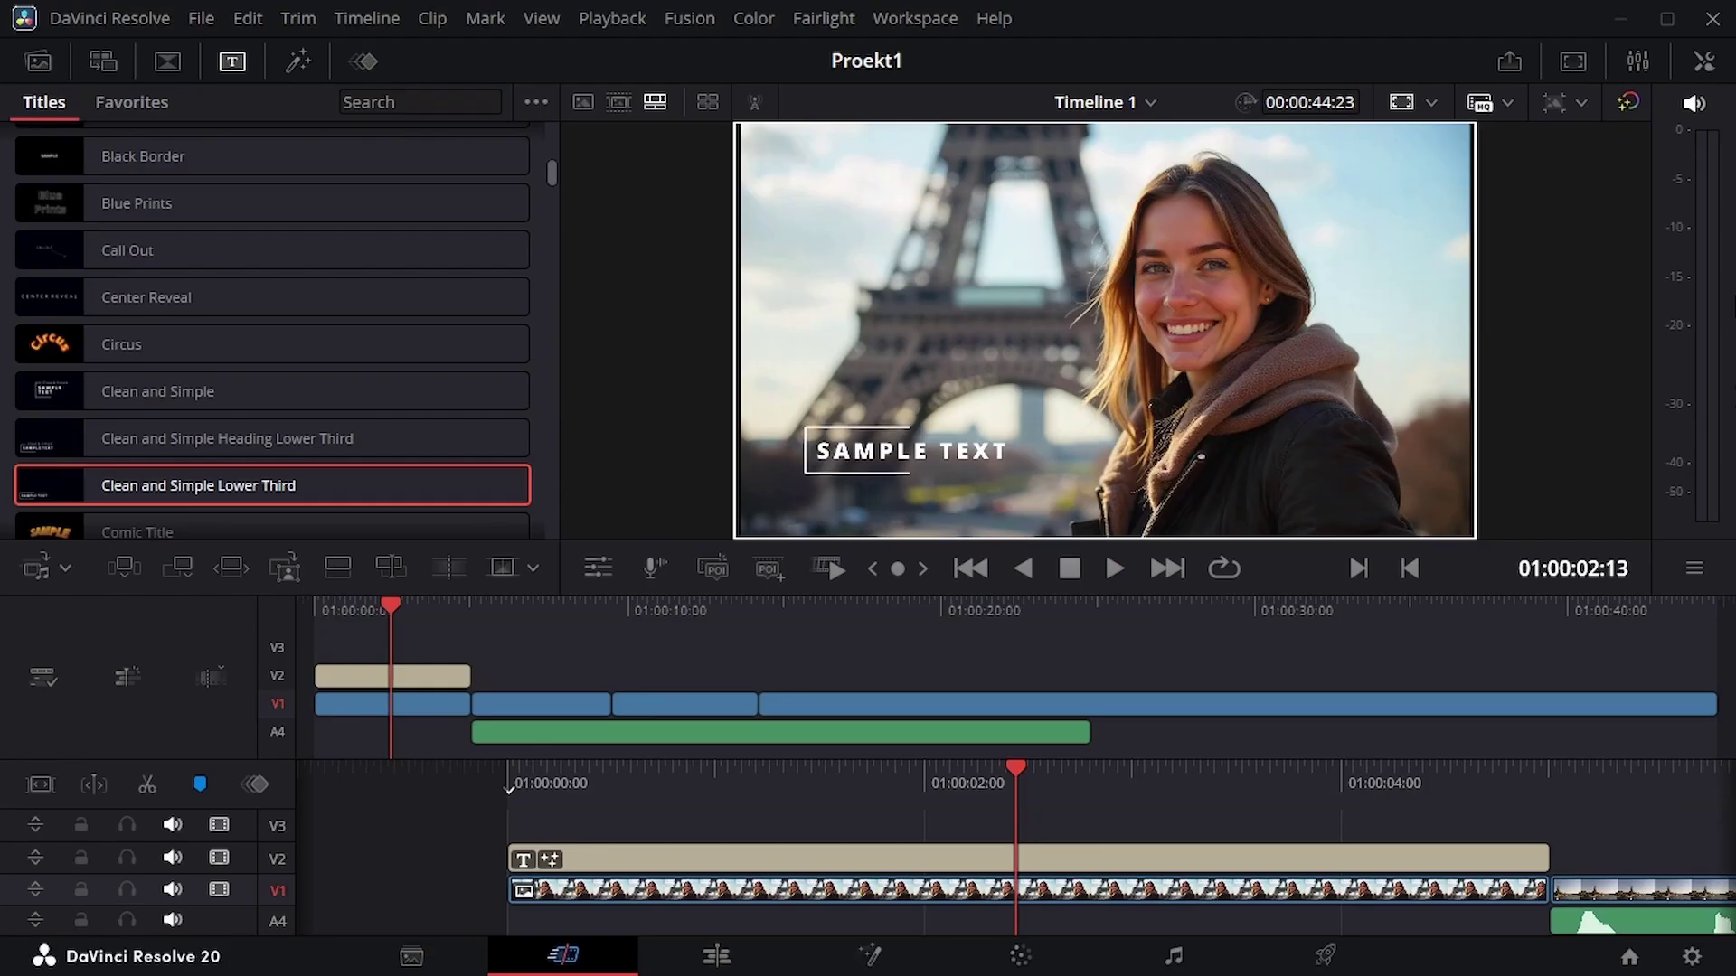
Replace the sample text of the lower third title with "Селфи в Париж"
left_click(1704, 61)
left_click(1326, 377)
key("ctrl+a")
type("Ce")
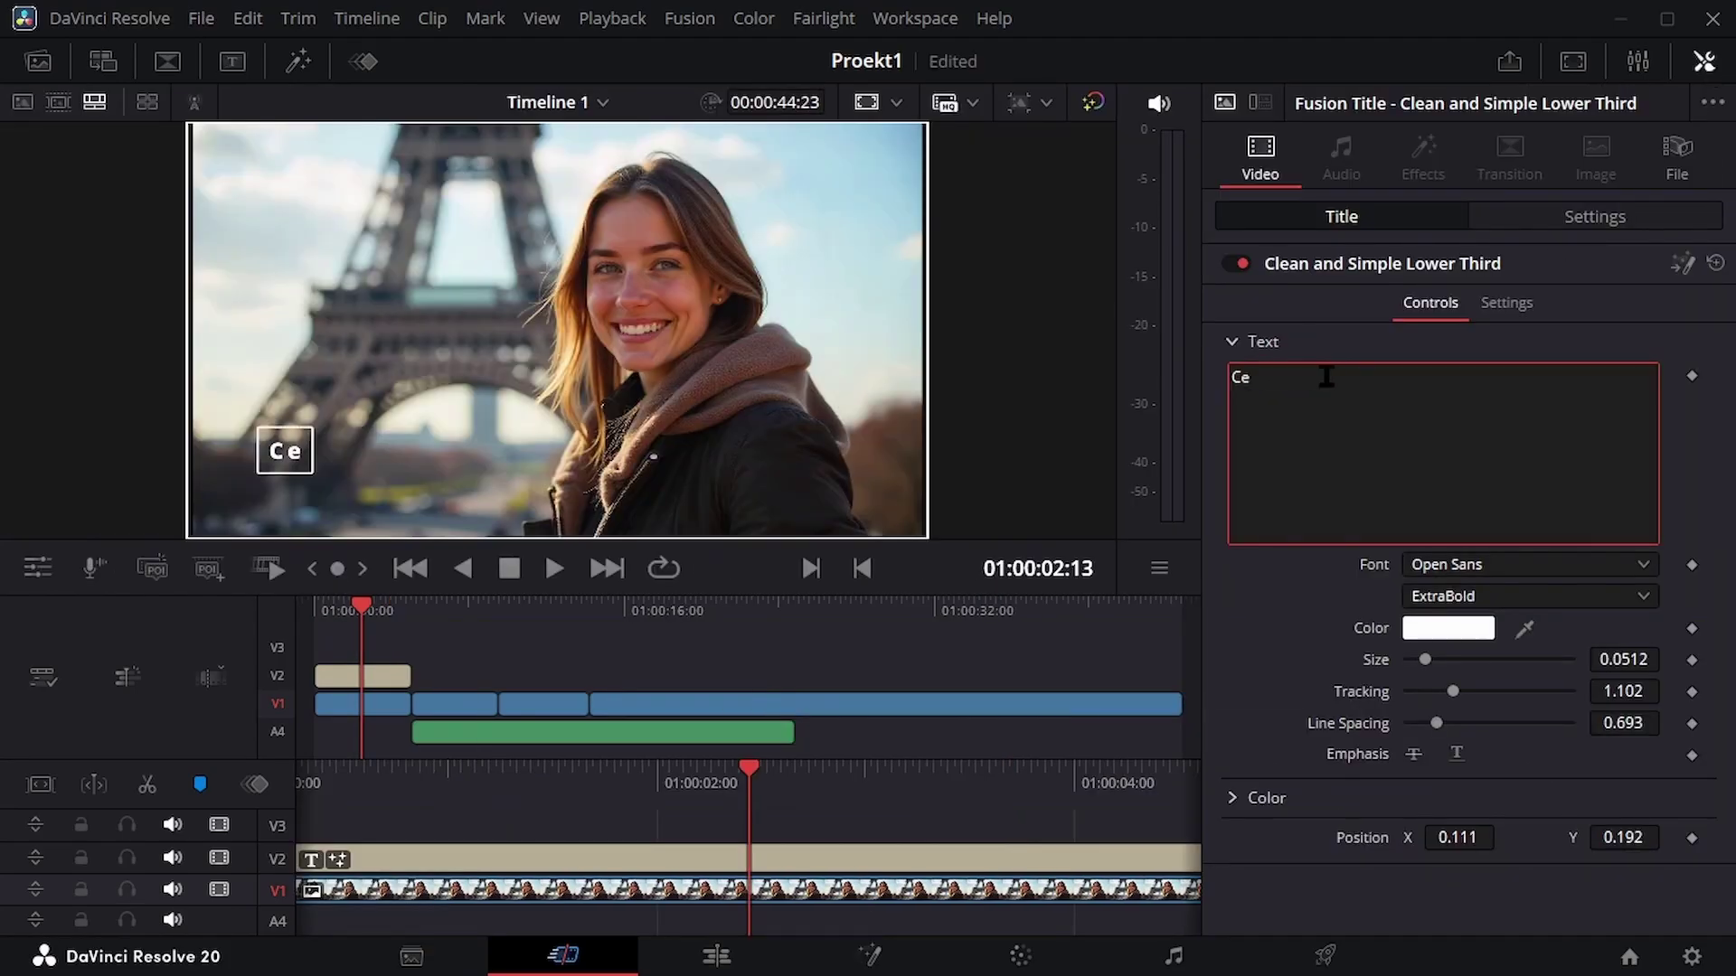
type("лфи в Париж")
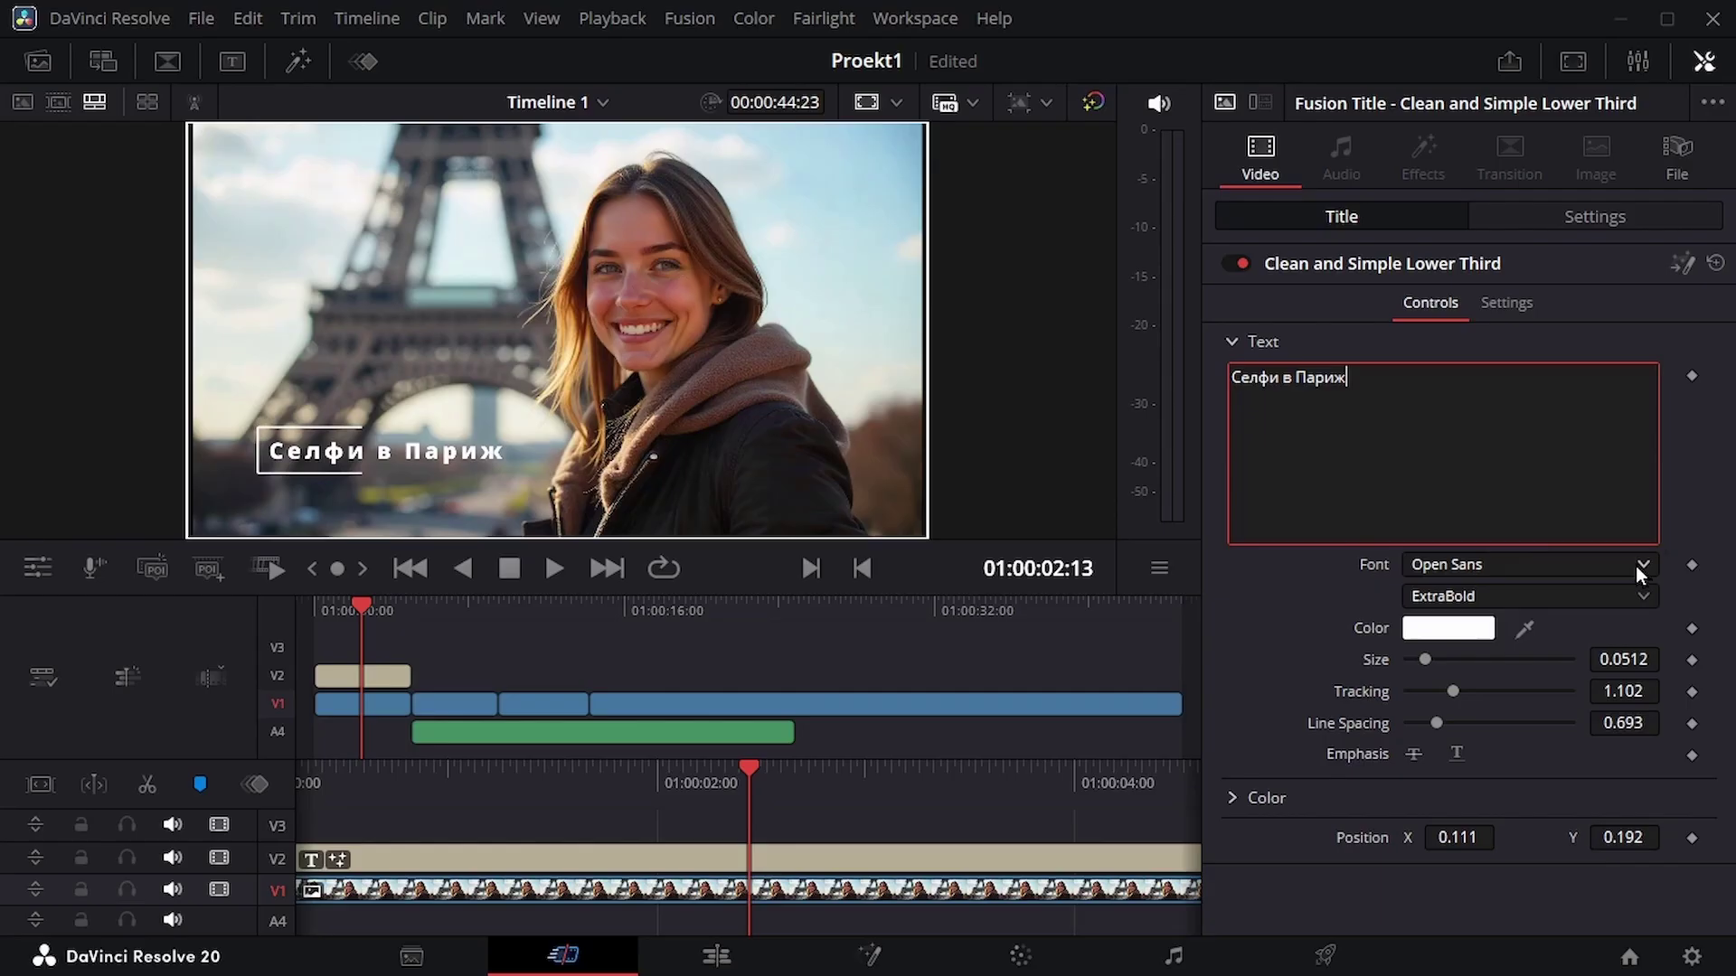
Format the title text in Open Sans at size 0.122 with the dark red colour #550000
left_click(1638, 565)
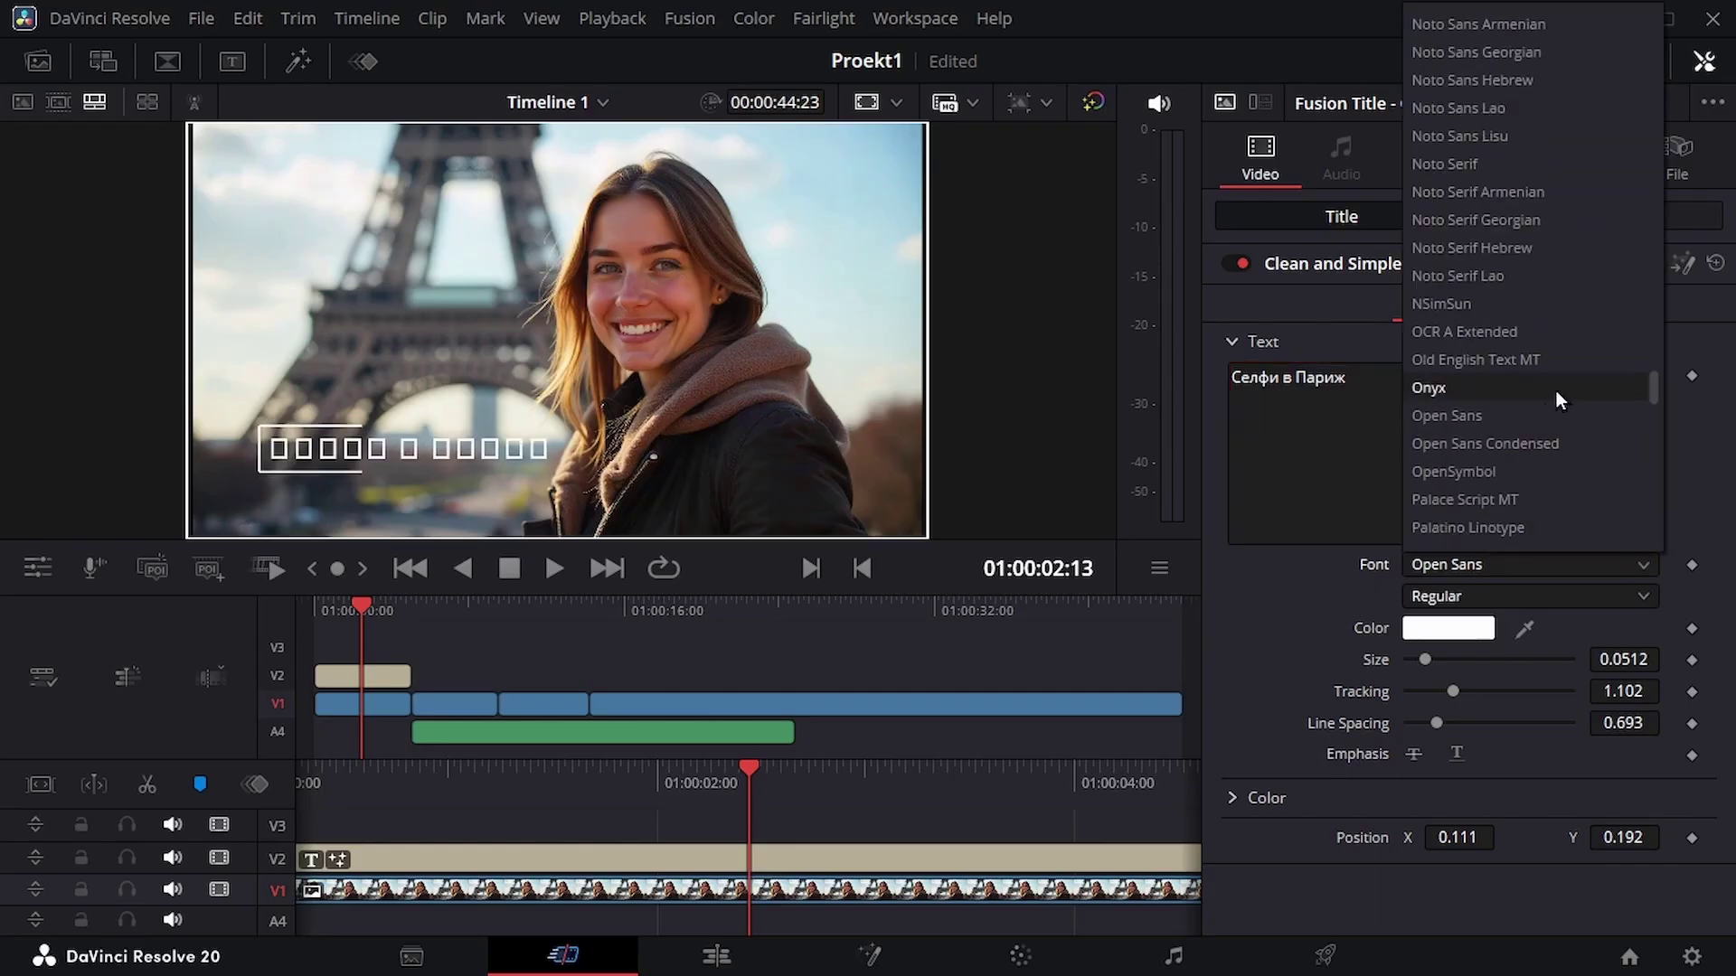
left_click(1471, 414)
left_click_drag(1426, 659, 1447, 661)
left_click(1454, 632)
left_click(568, 383)
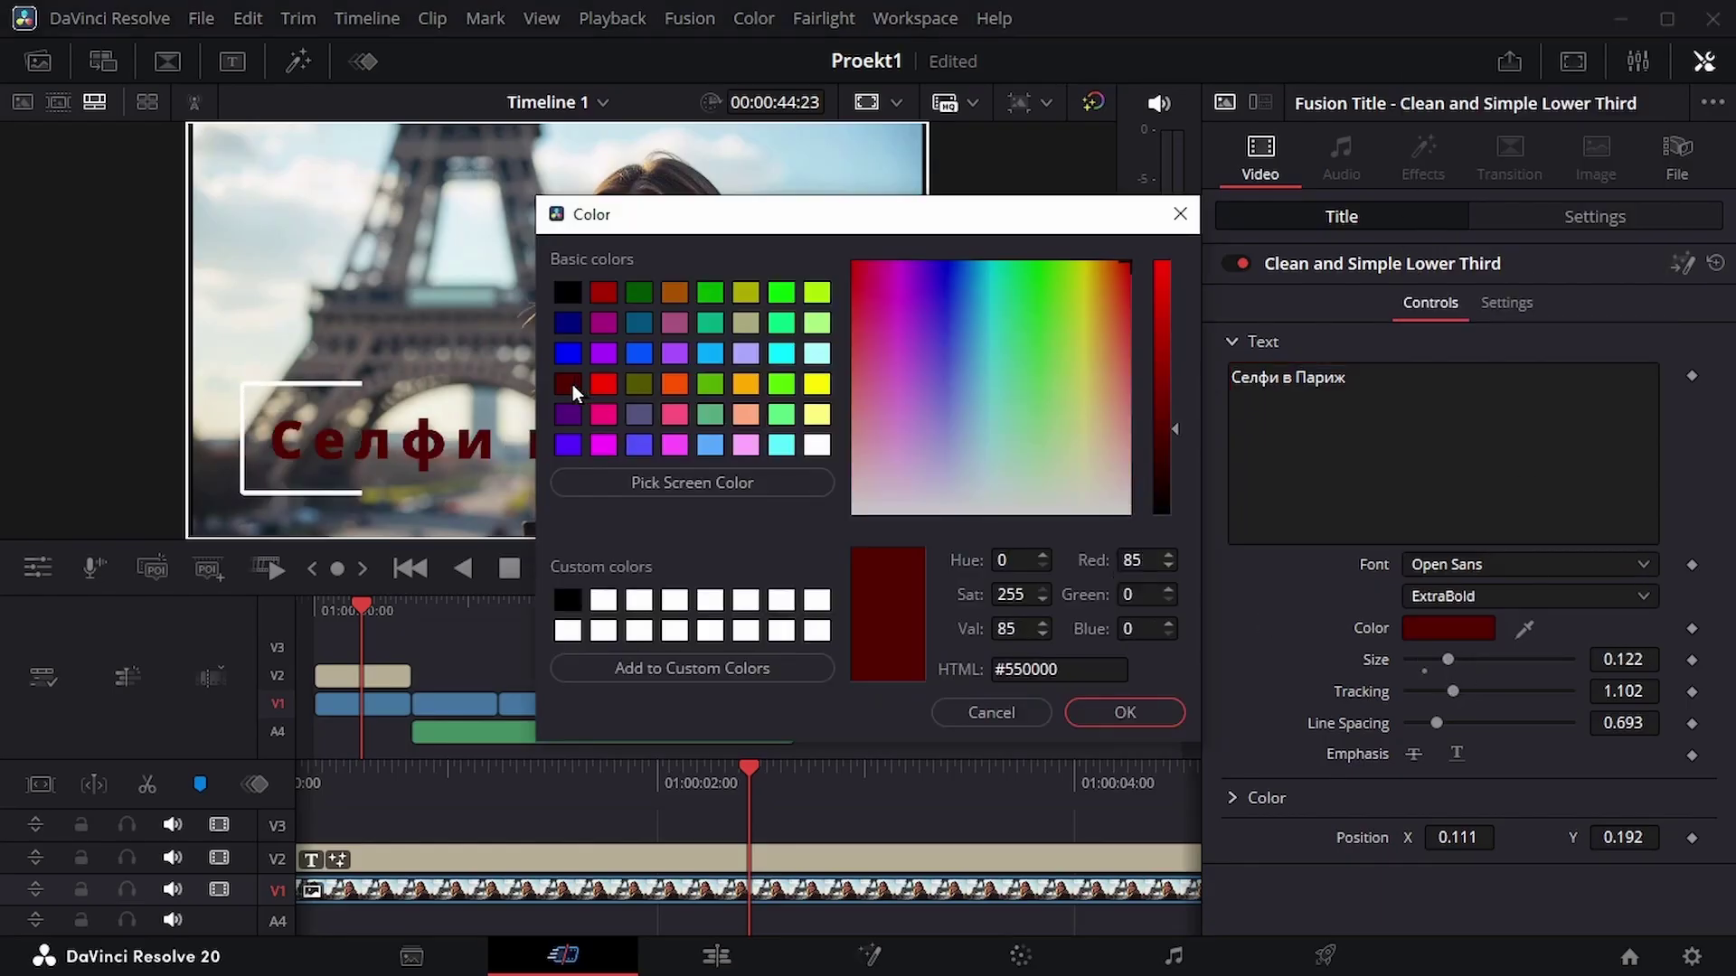
left_click(1124, 712)
Set the colour of the title's frame to dark red #550000
left_click(1231, 799)
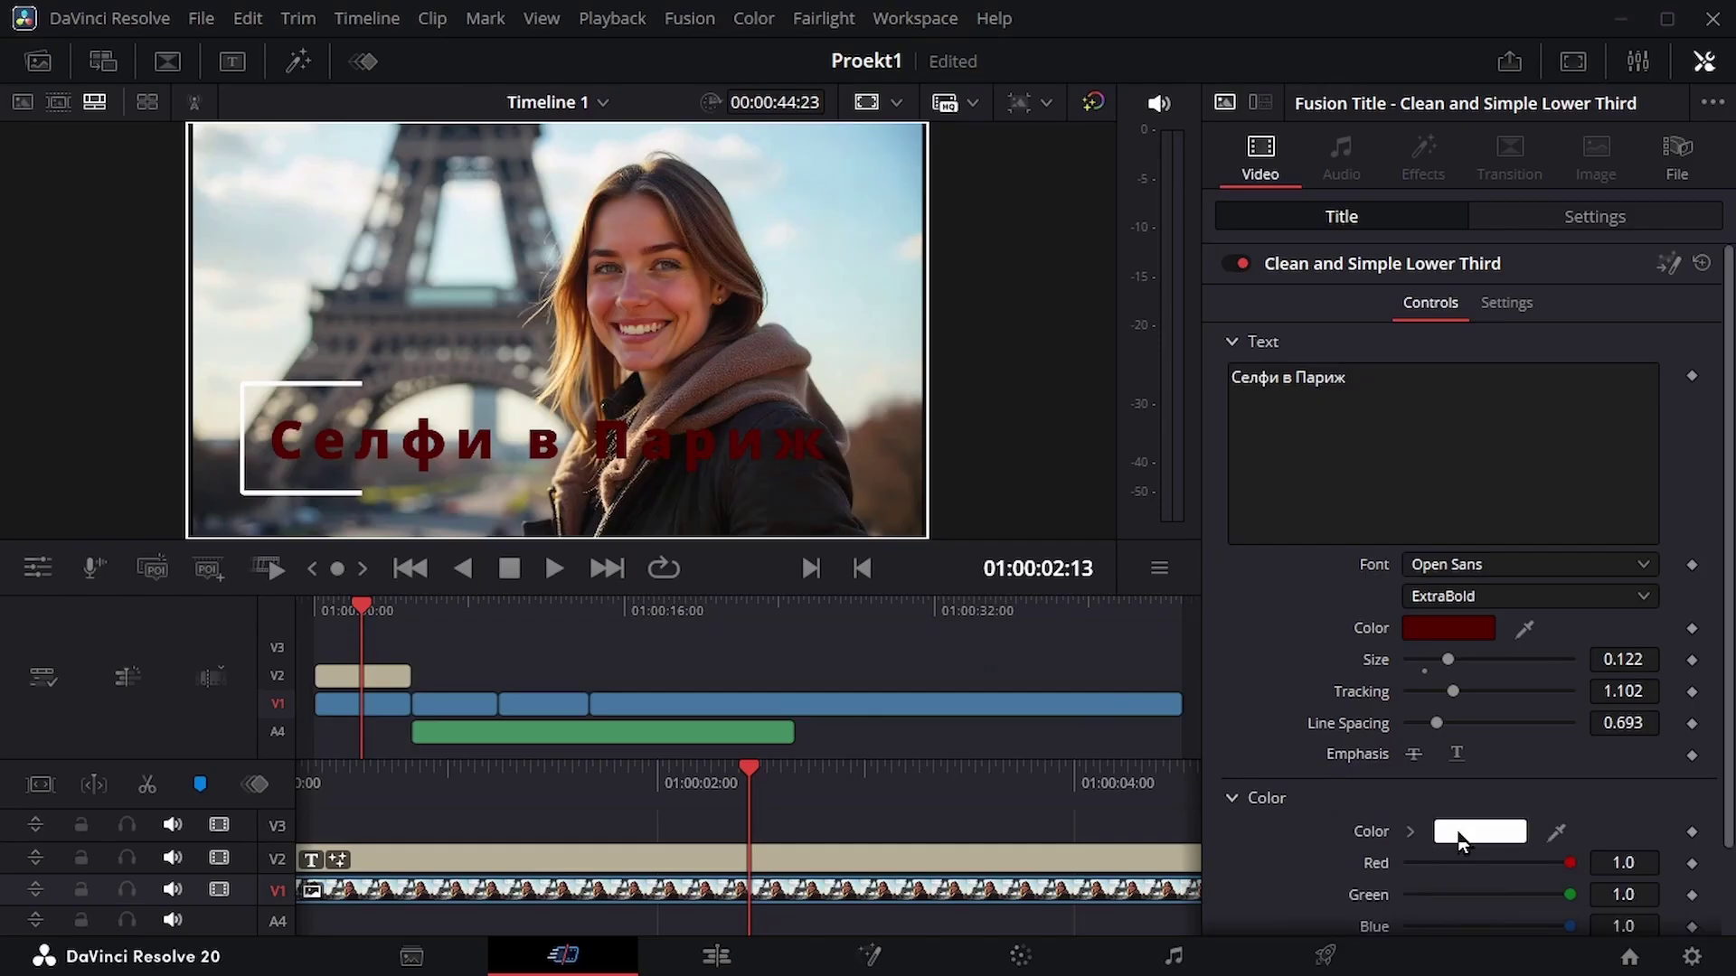
left_click(1459, 831)
left_click(570, 384)
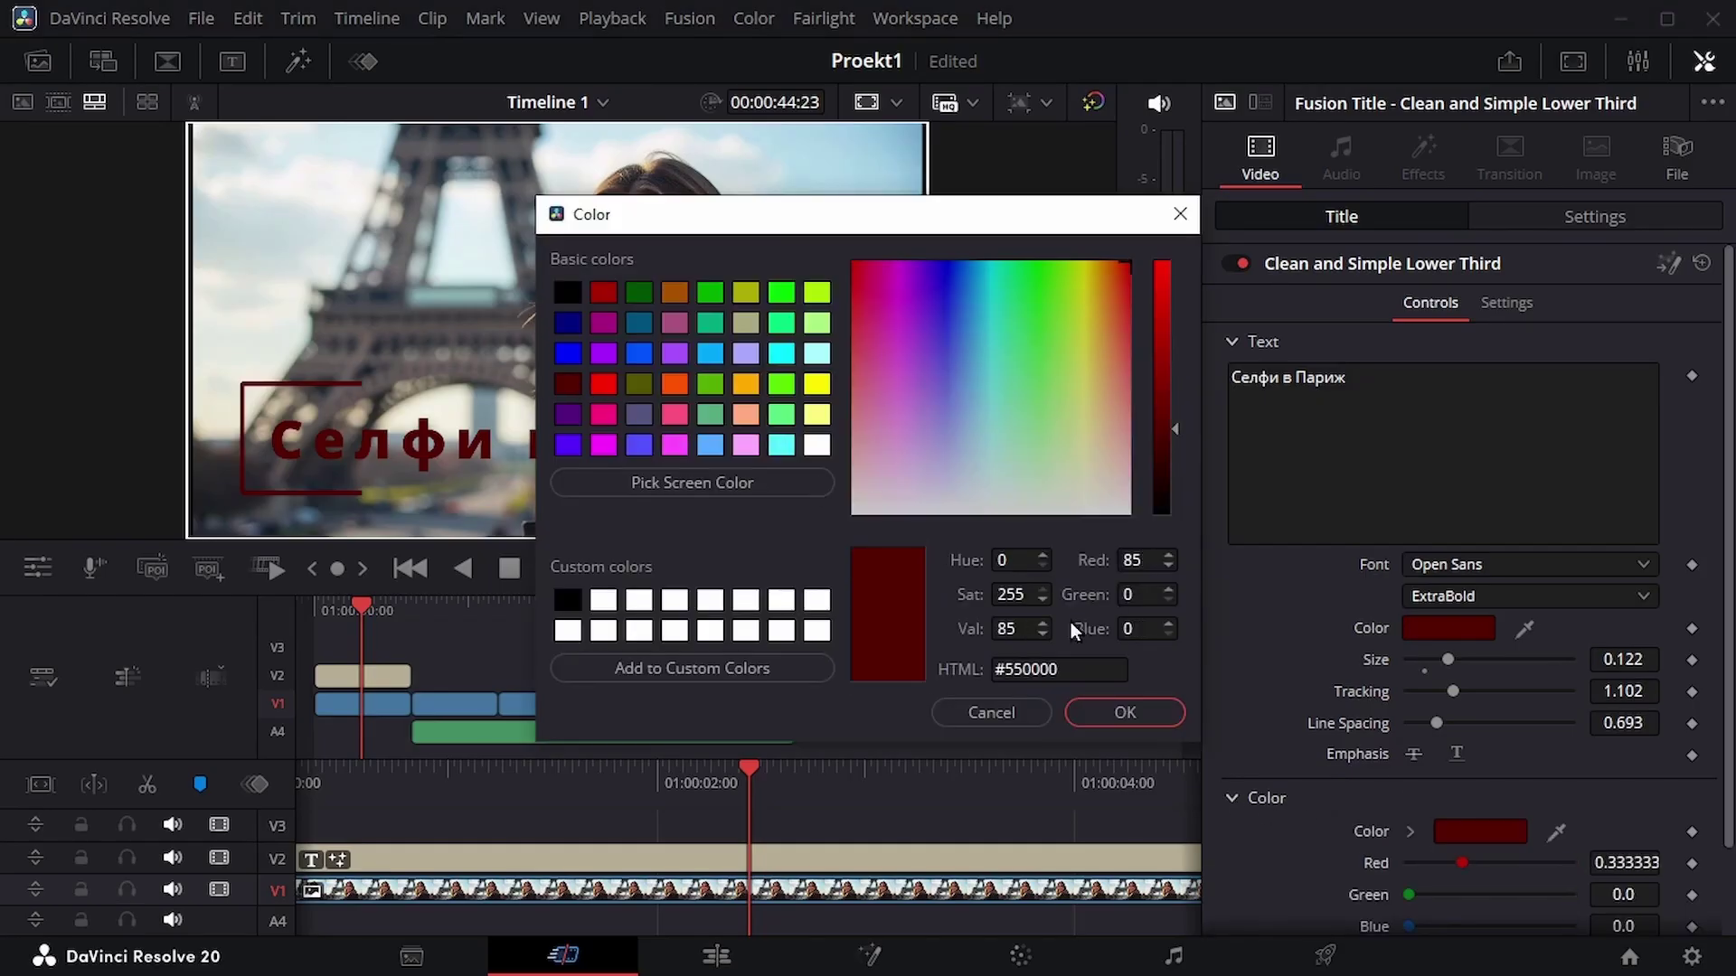
left_click(1125, 713)
scroll(1703, 709, "down", 2)
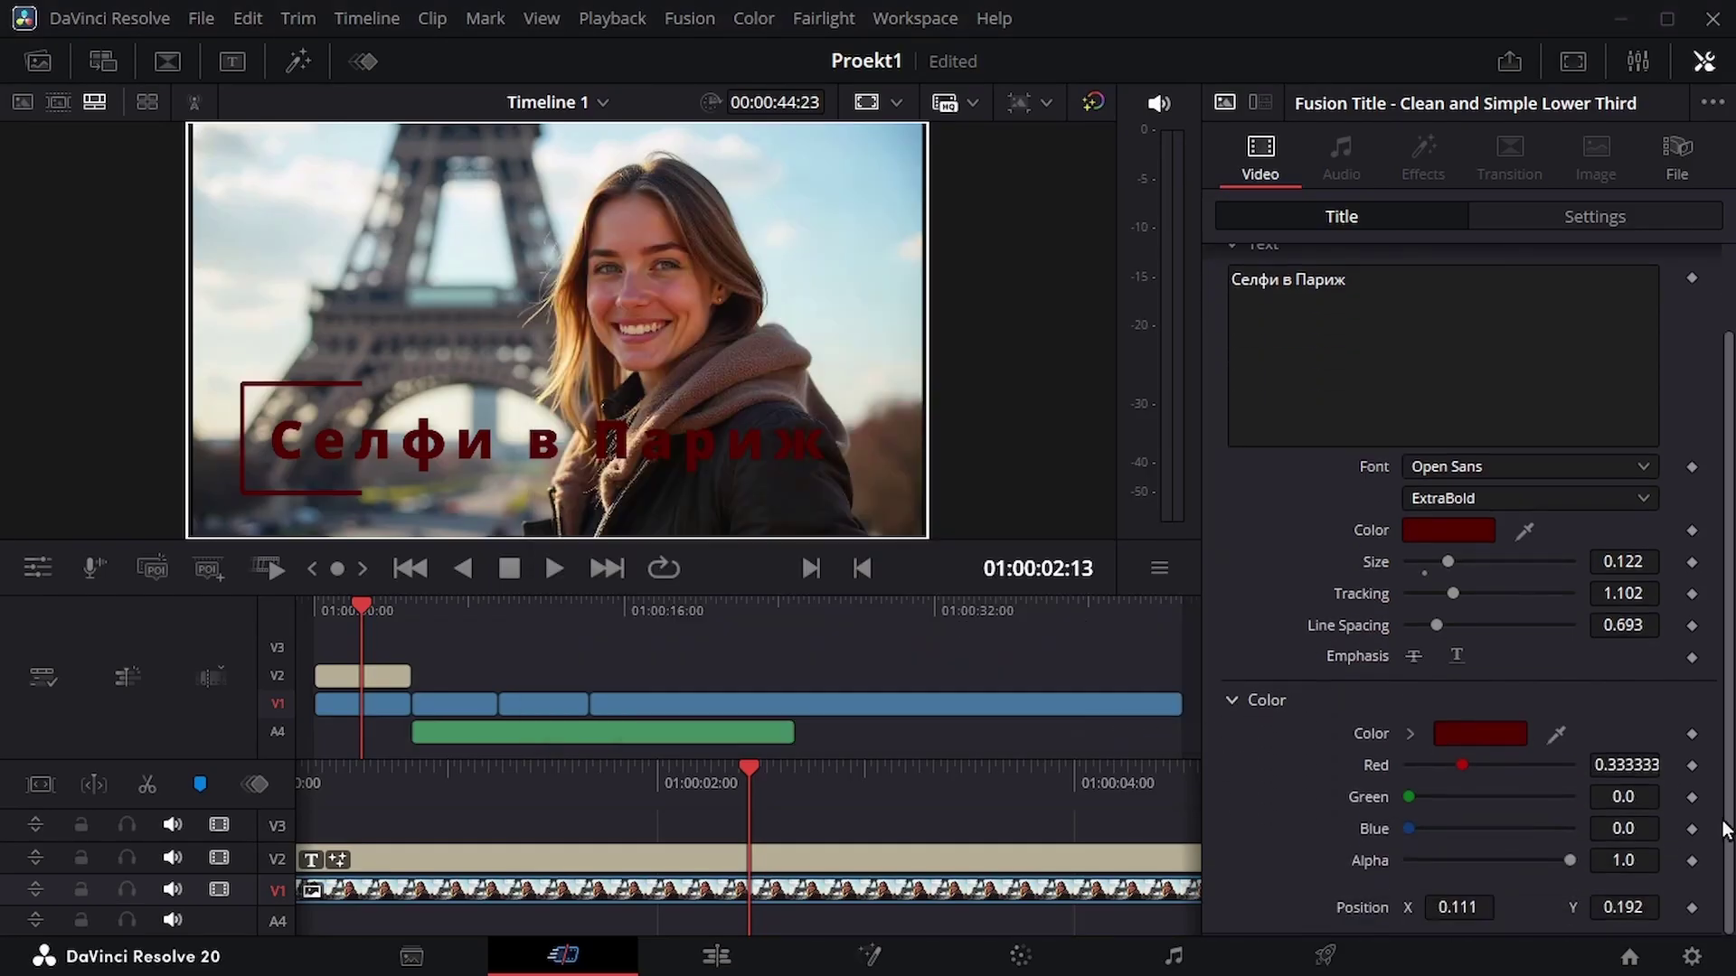
Set the title's horizontal position to 55.000 in its transform settings and save the project
scroll(1672, 452, "up", 2)
left_click(1595, 216)
left_click_drag(1430, 333, 1475, 333)
key("ctrl+s")
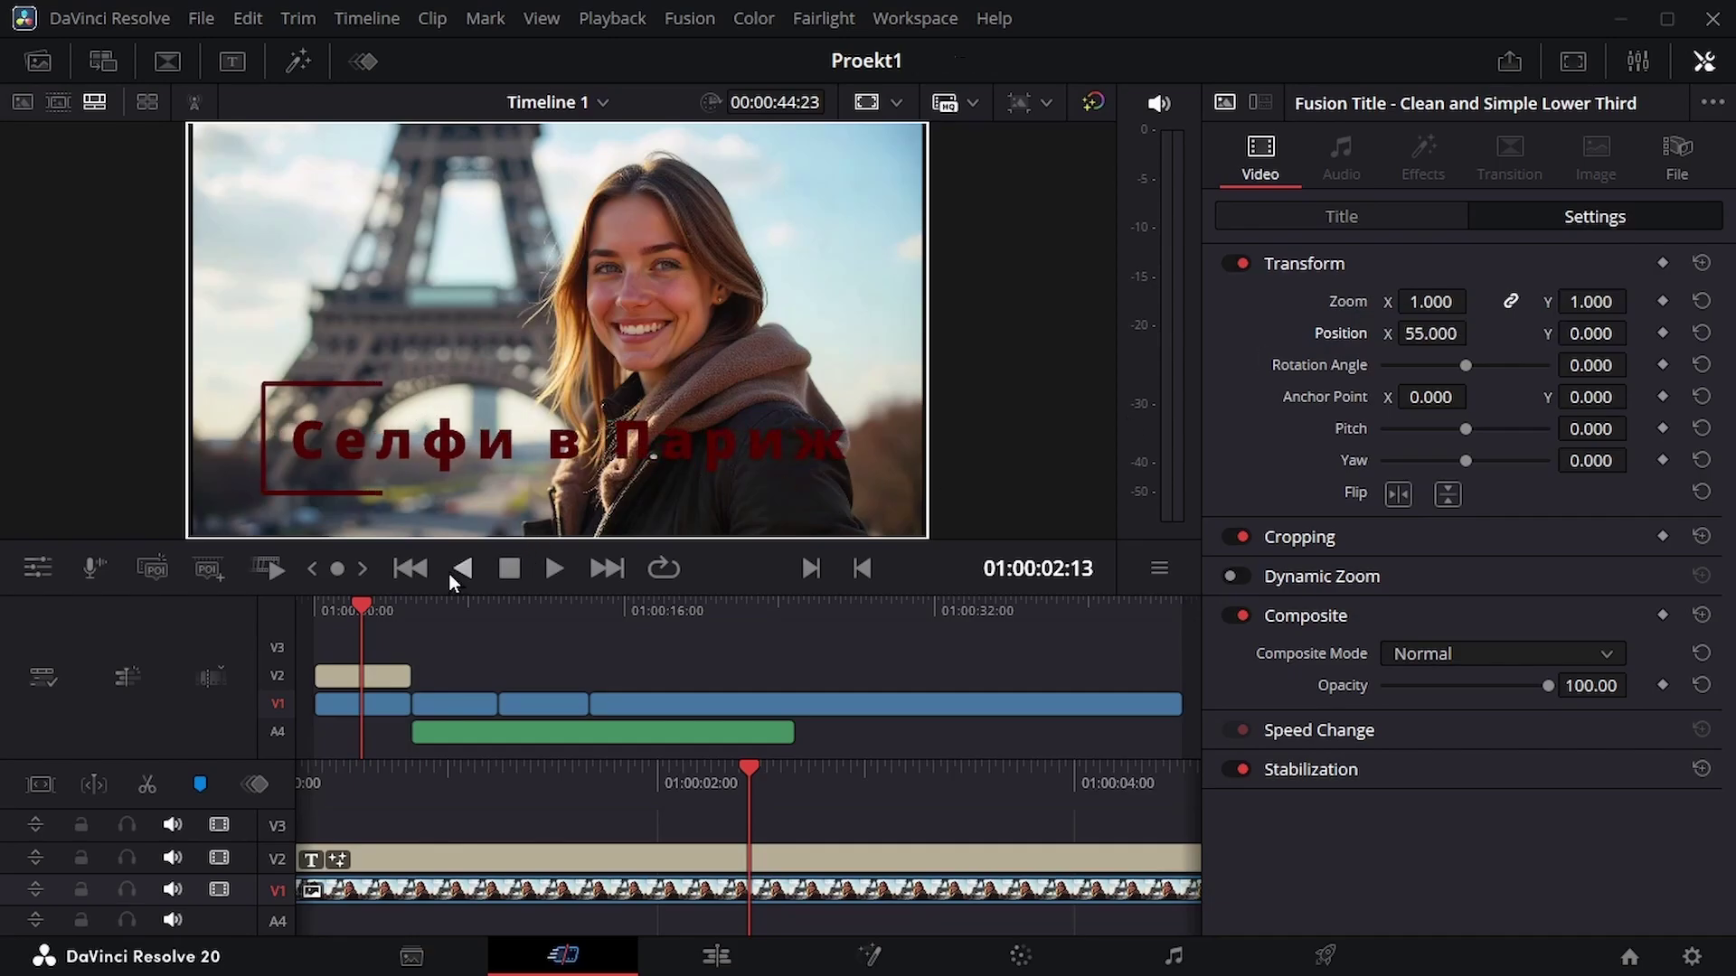
Play Timeline 1 from its start to review the animated title
left_click(412, 568)
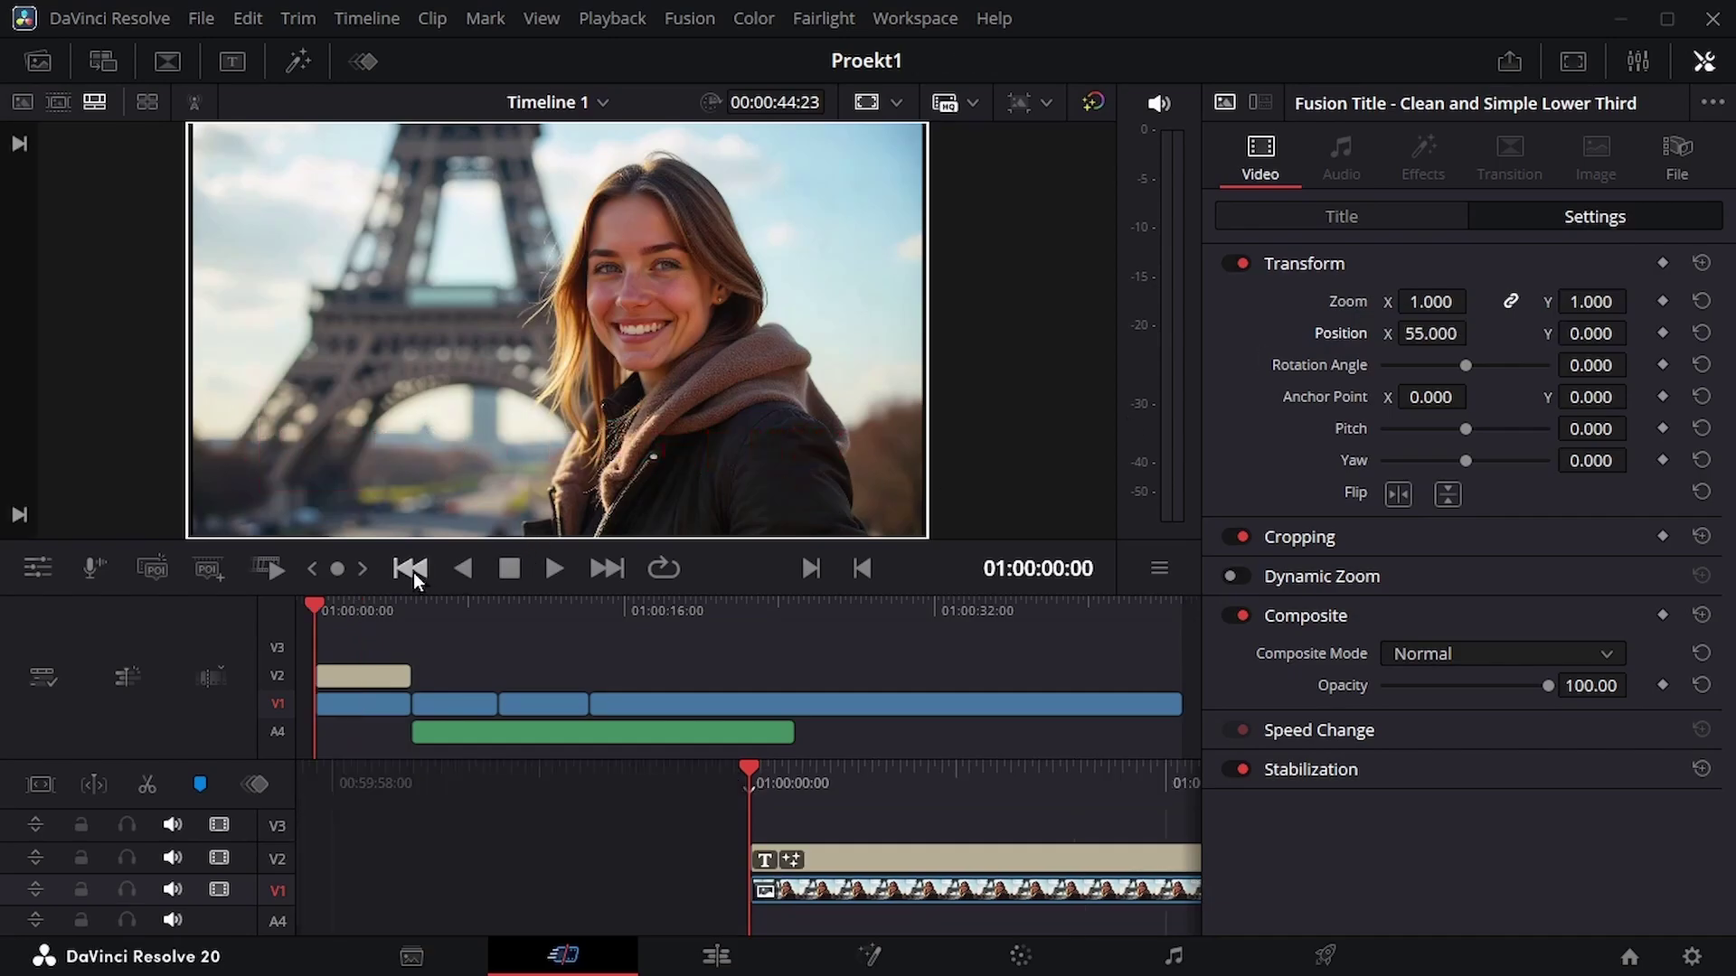
left_click(553, 567)
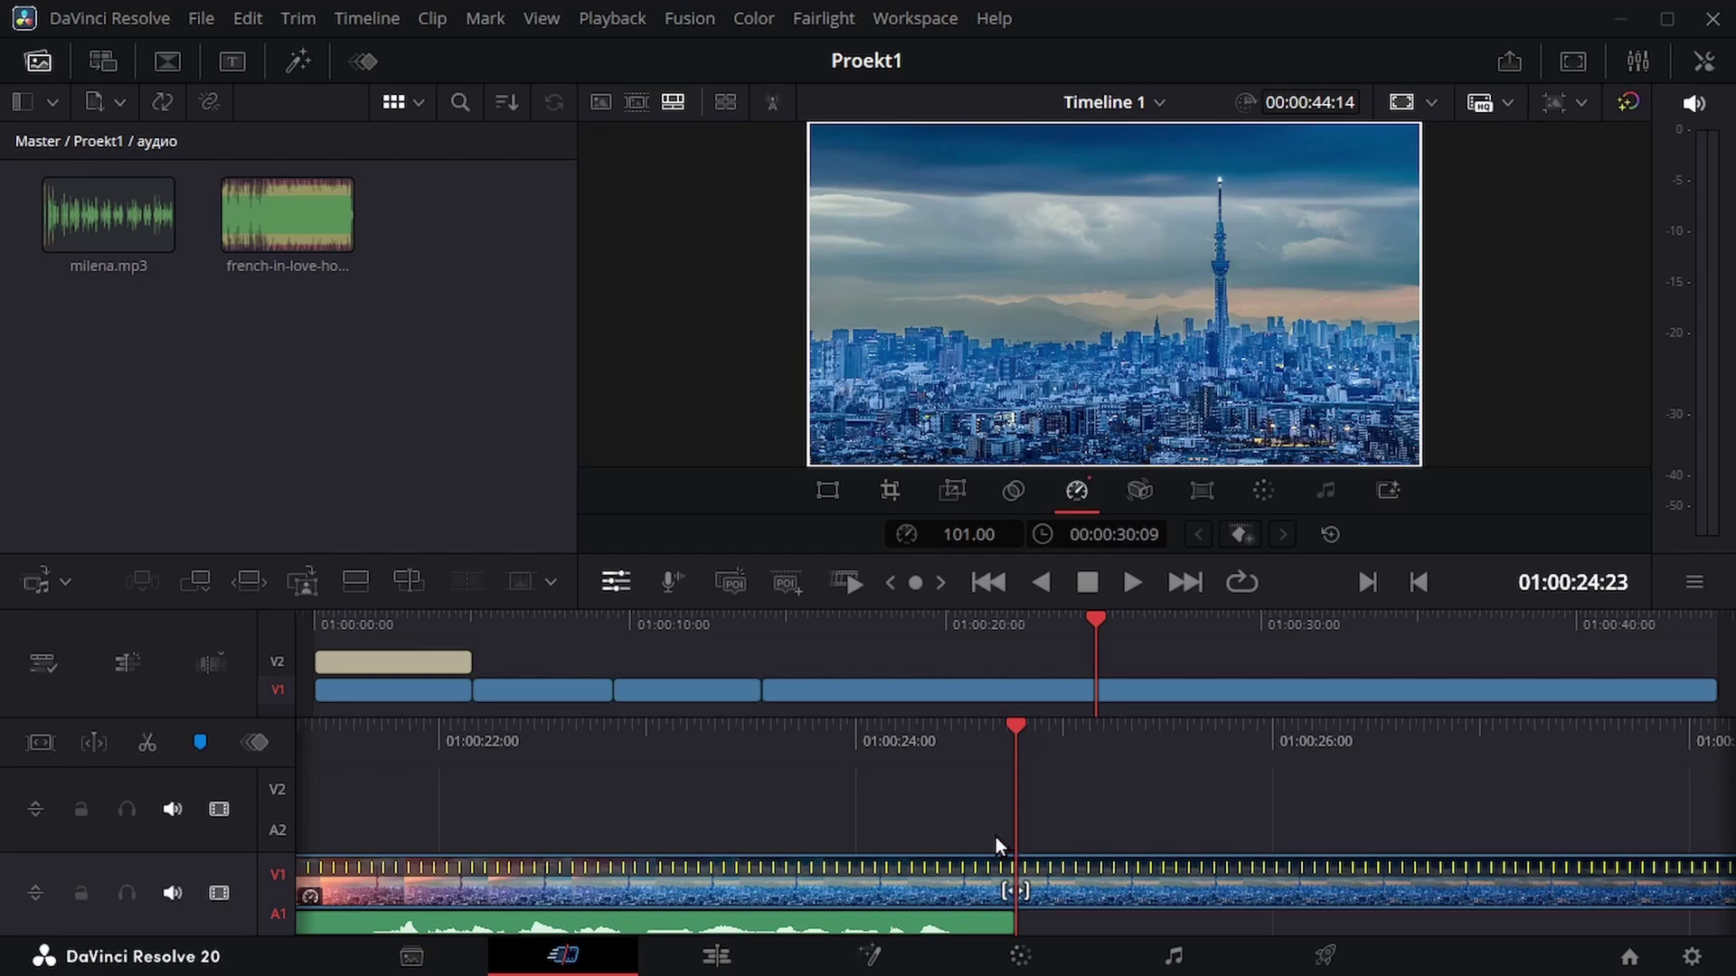
Split the city skyline clip at 01:00:24:23 and delete the part after the cut
key("ctrl+b")
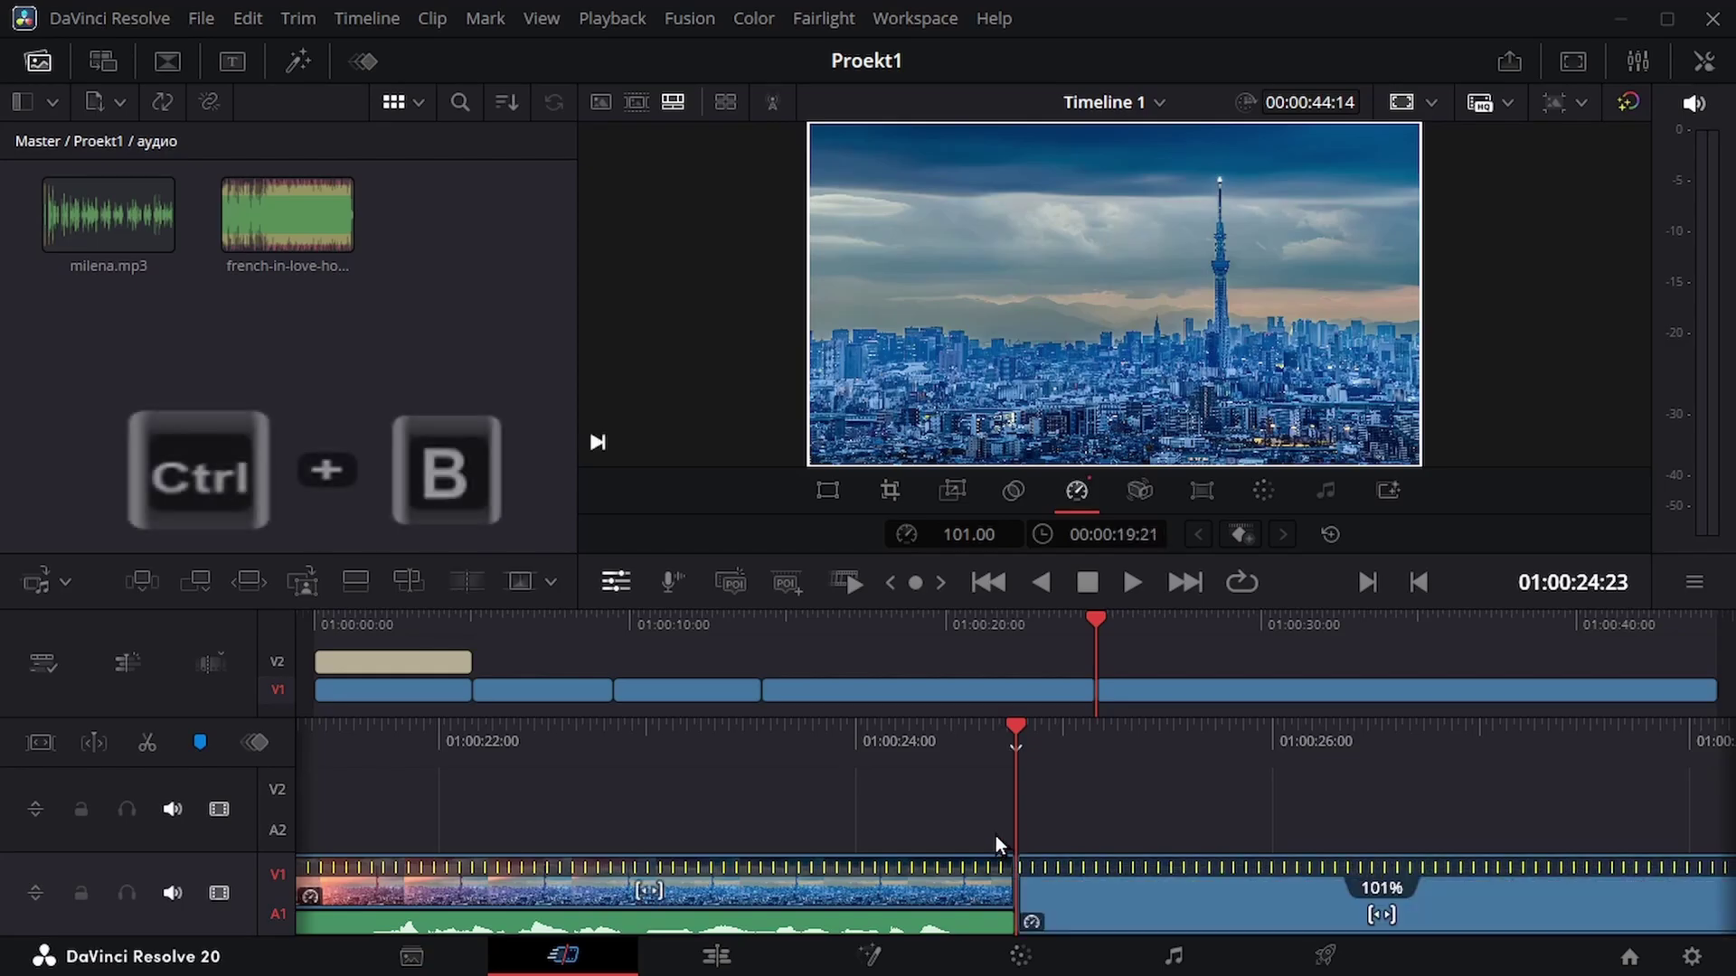
left_click(1109, 882)
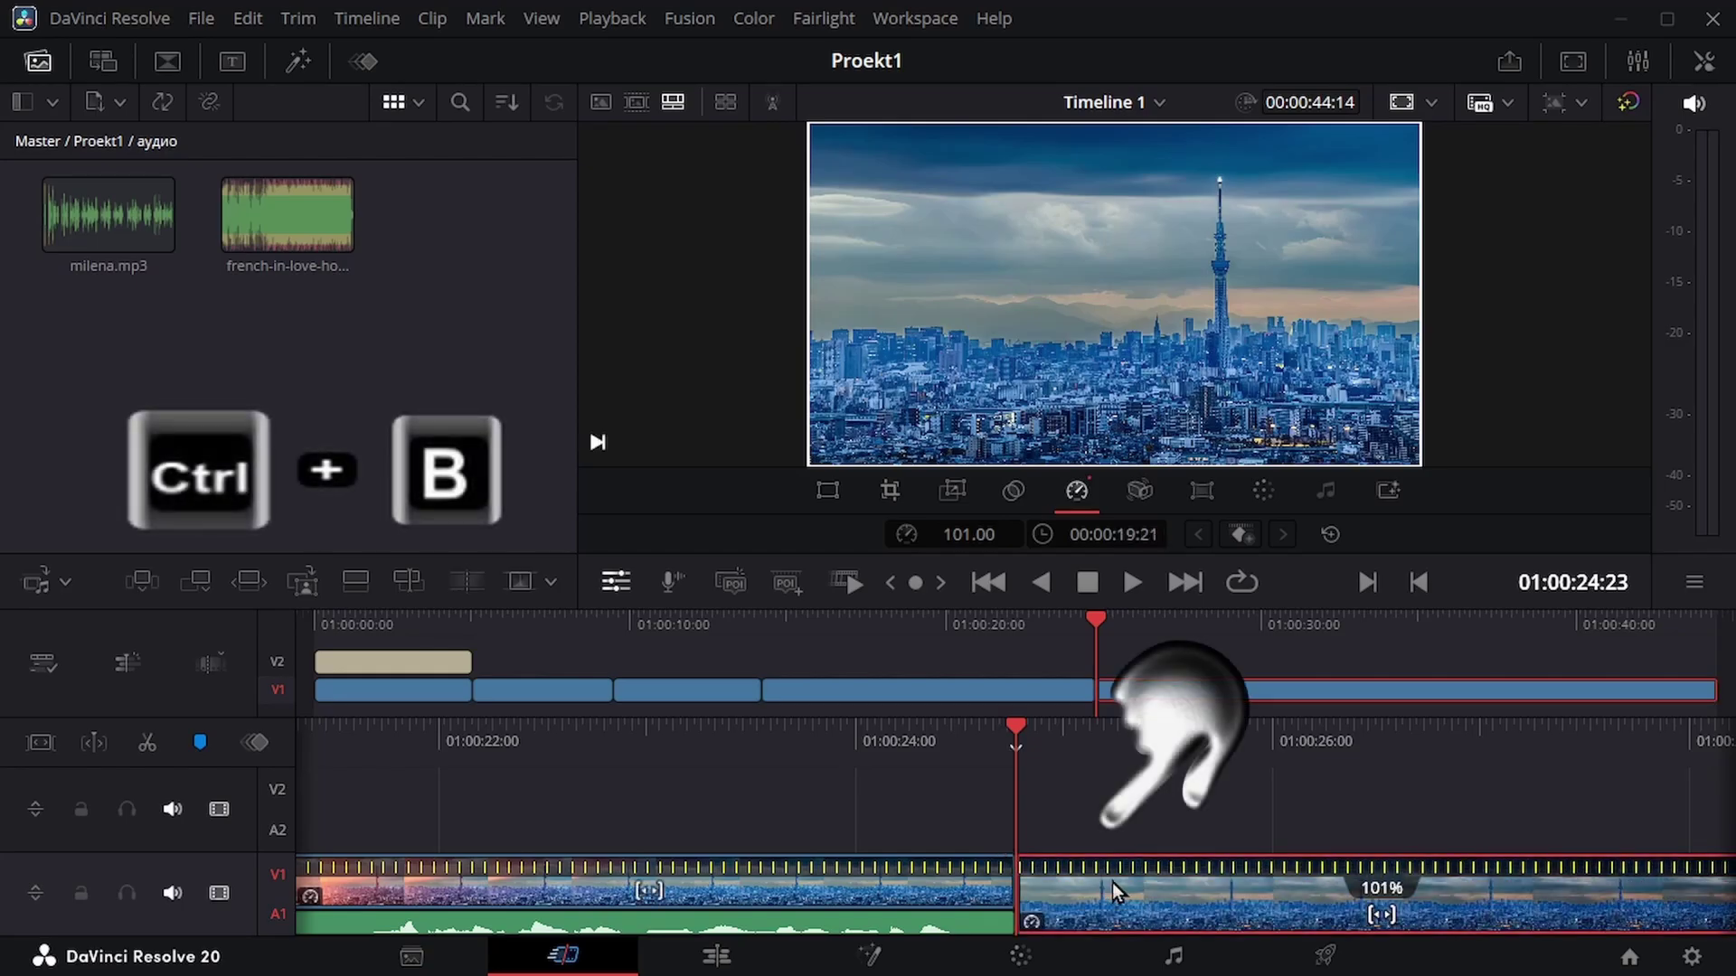
key("Delete")
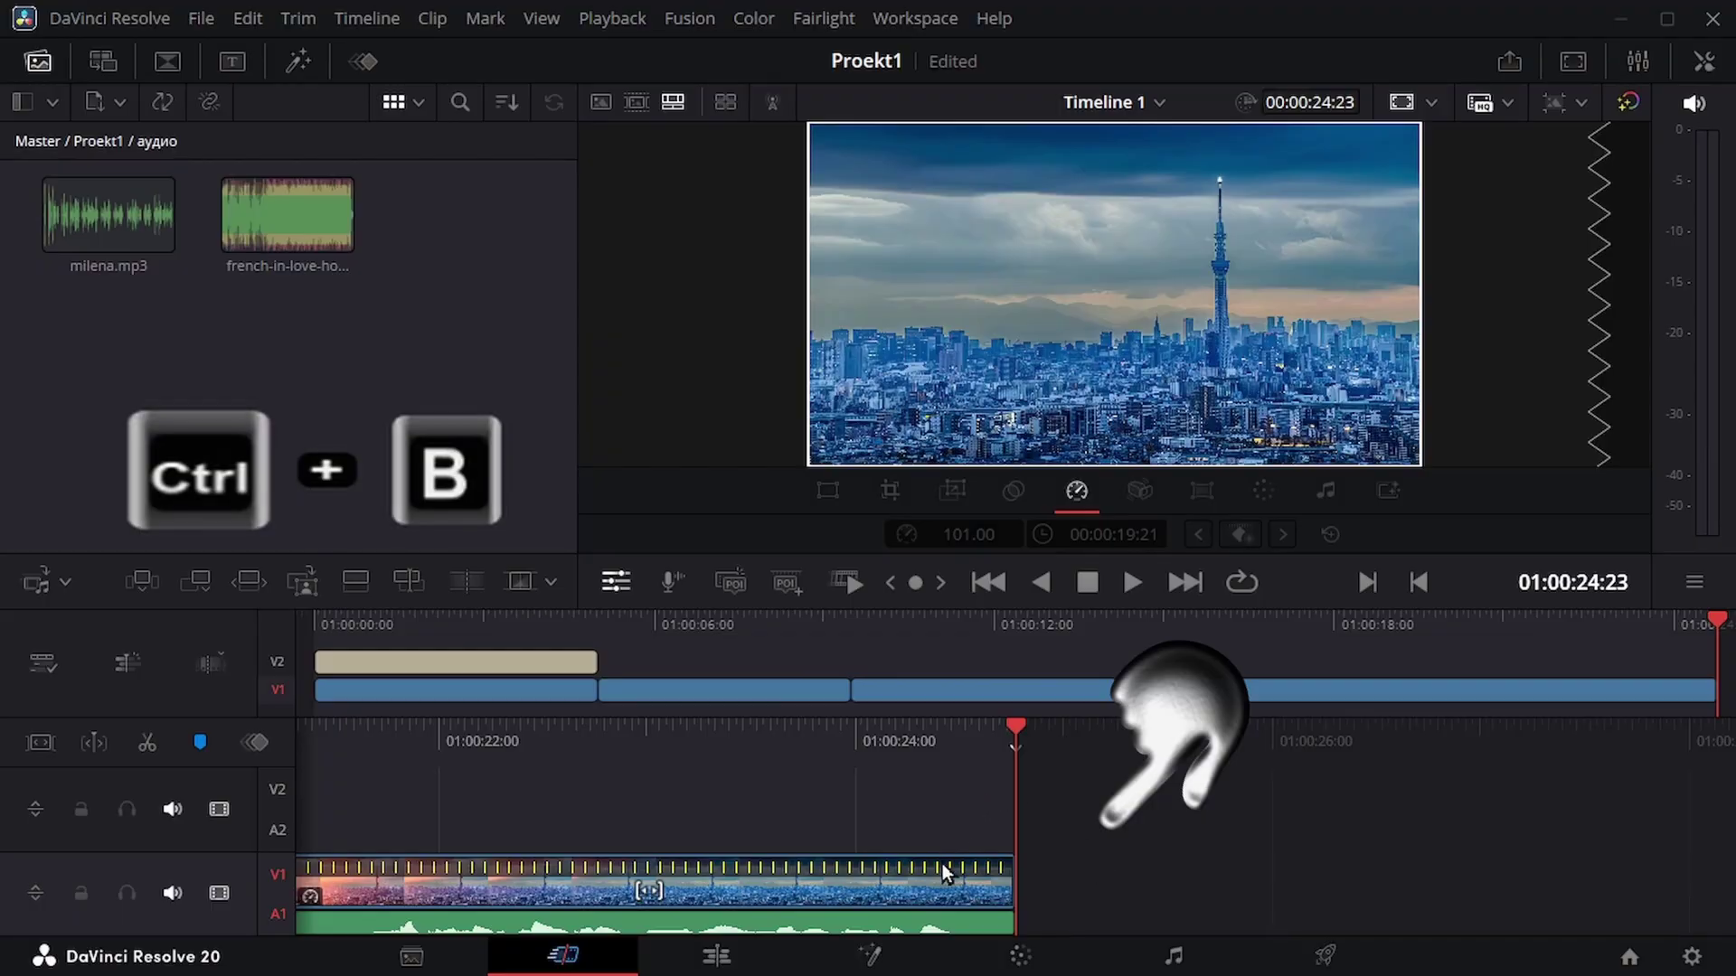
Shorten the city skyline clip by trimming its end back on Timeline 1
left_click(1011, 879)
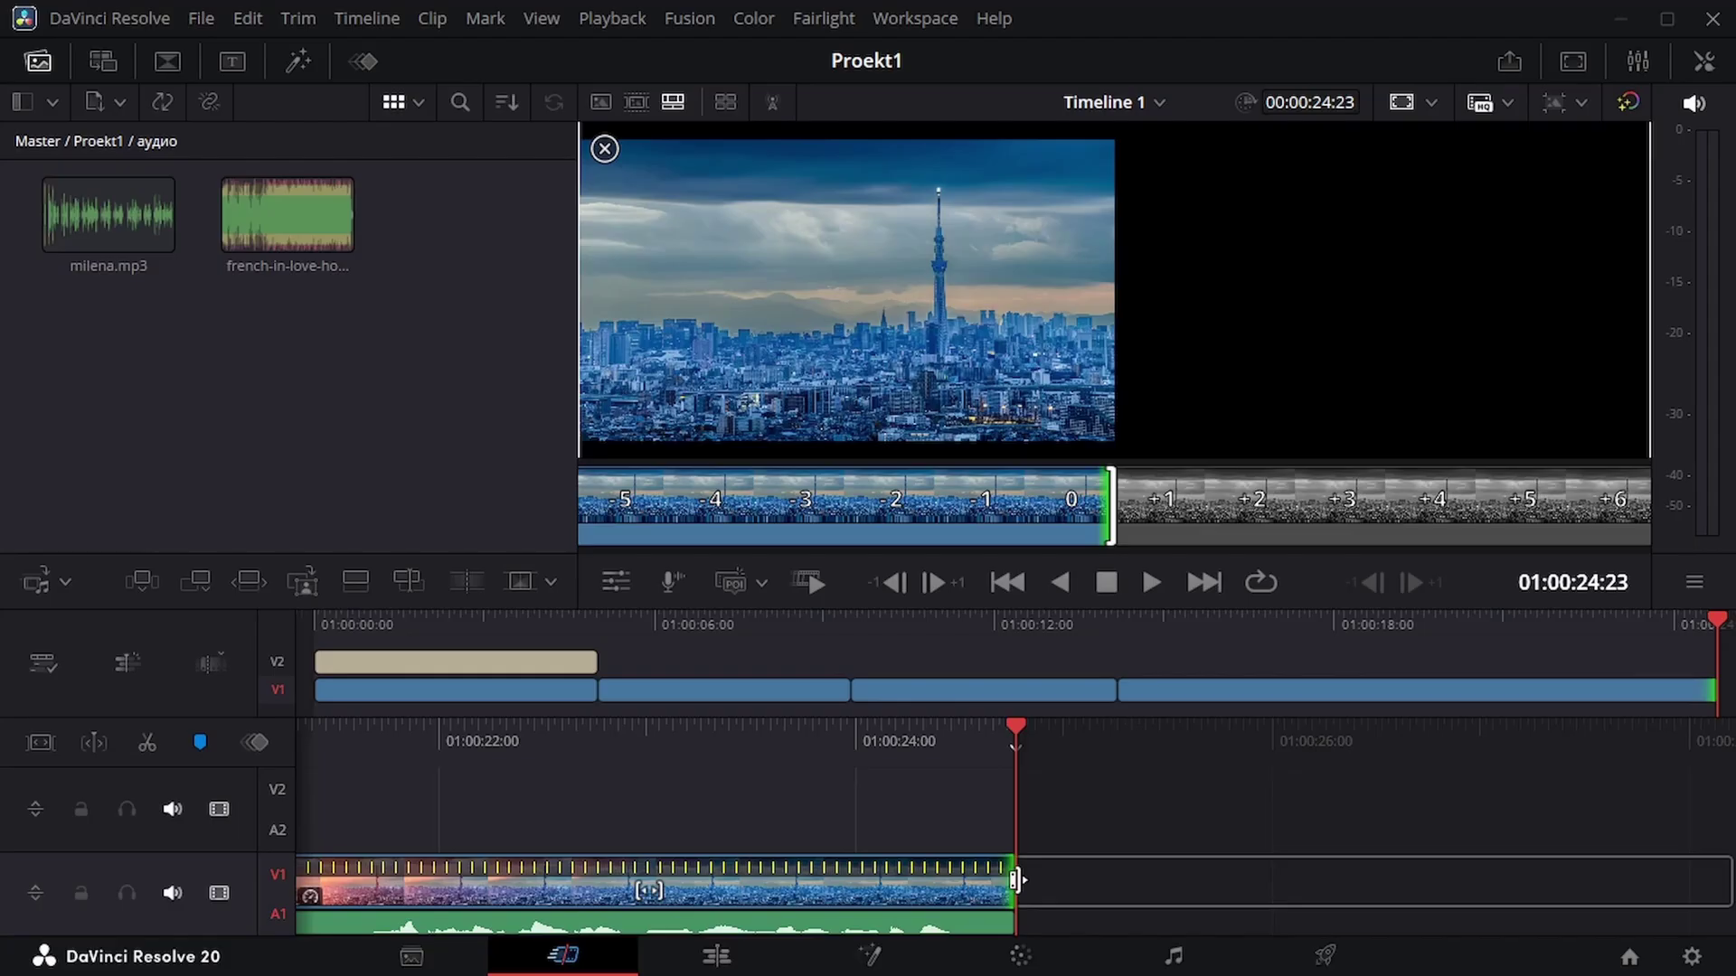
left_click_drag(1015, 880, 776, 884)
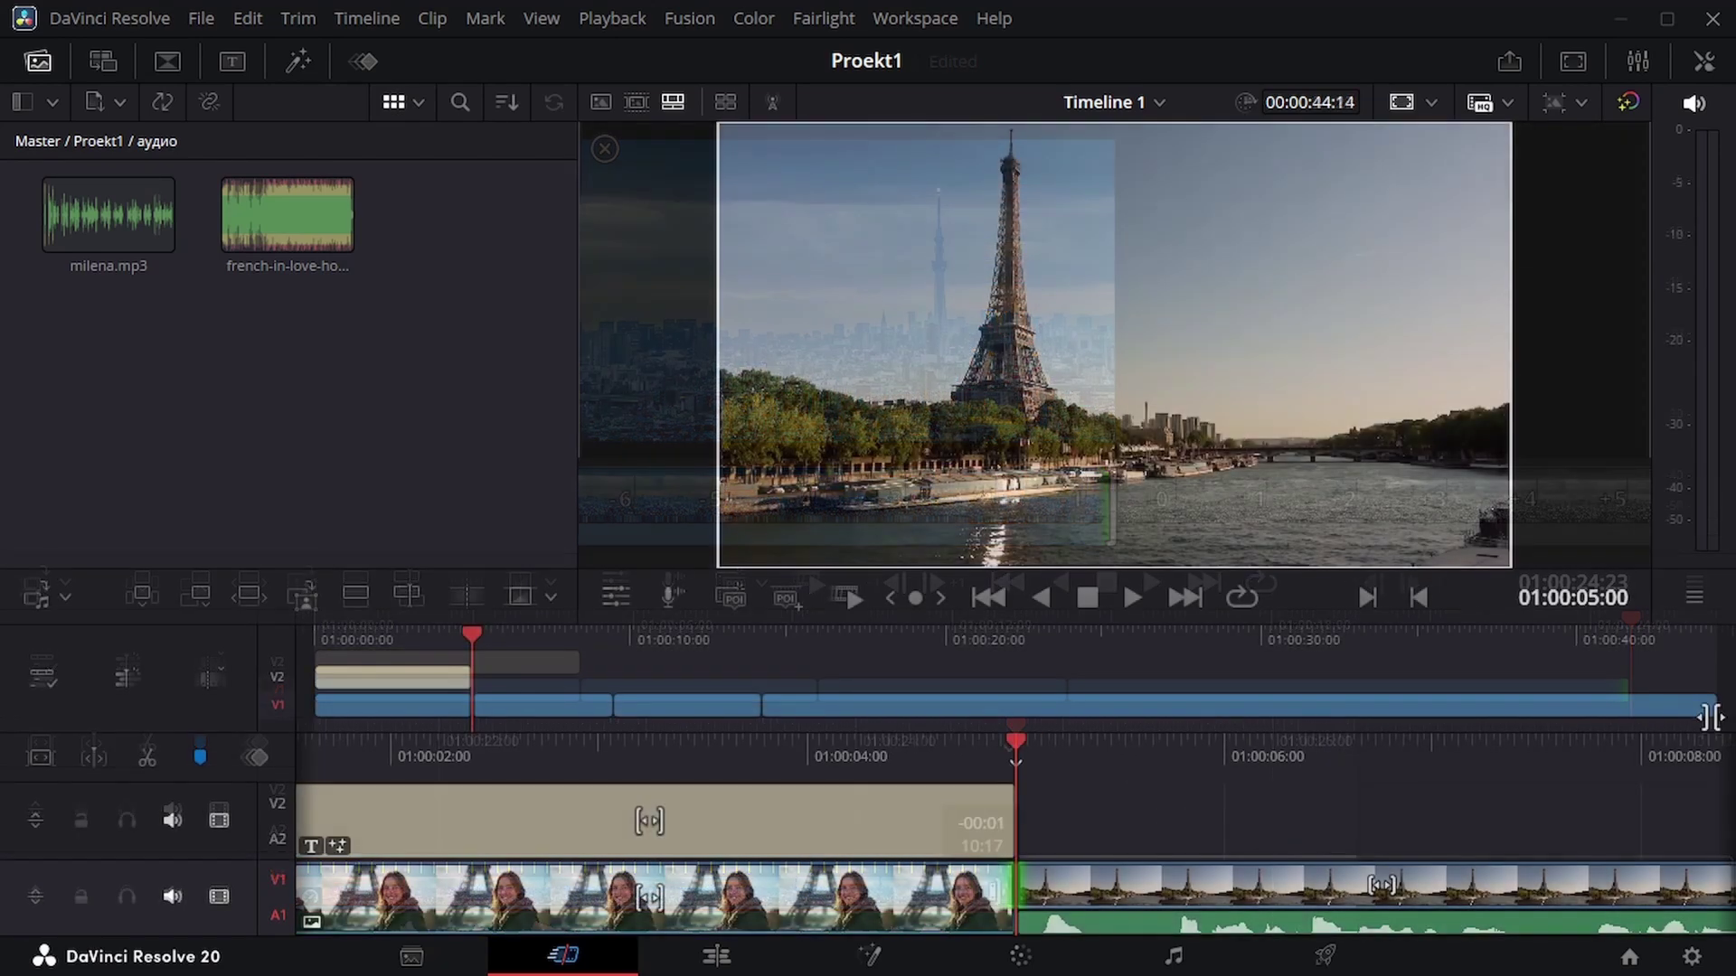
left_click_drag(1712, 717, 951, 737)
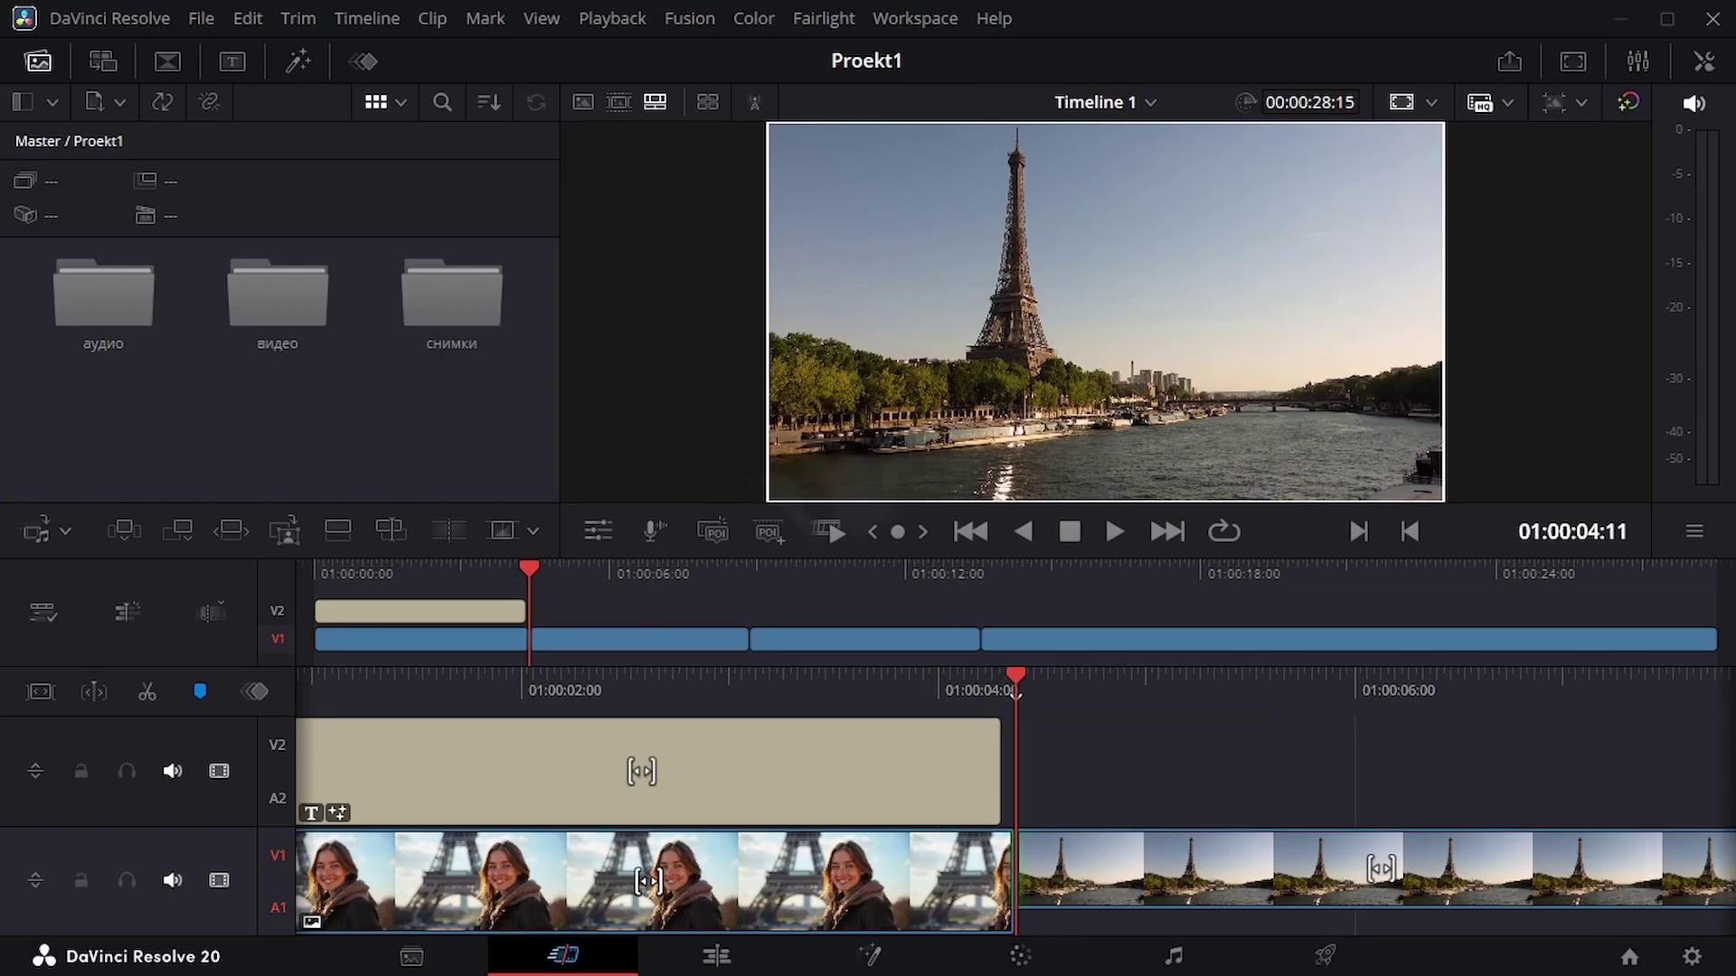
Browse the video transitions down to the Wipe group and move the playhead to the cut between the second and third clips
left_click(167, 61)
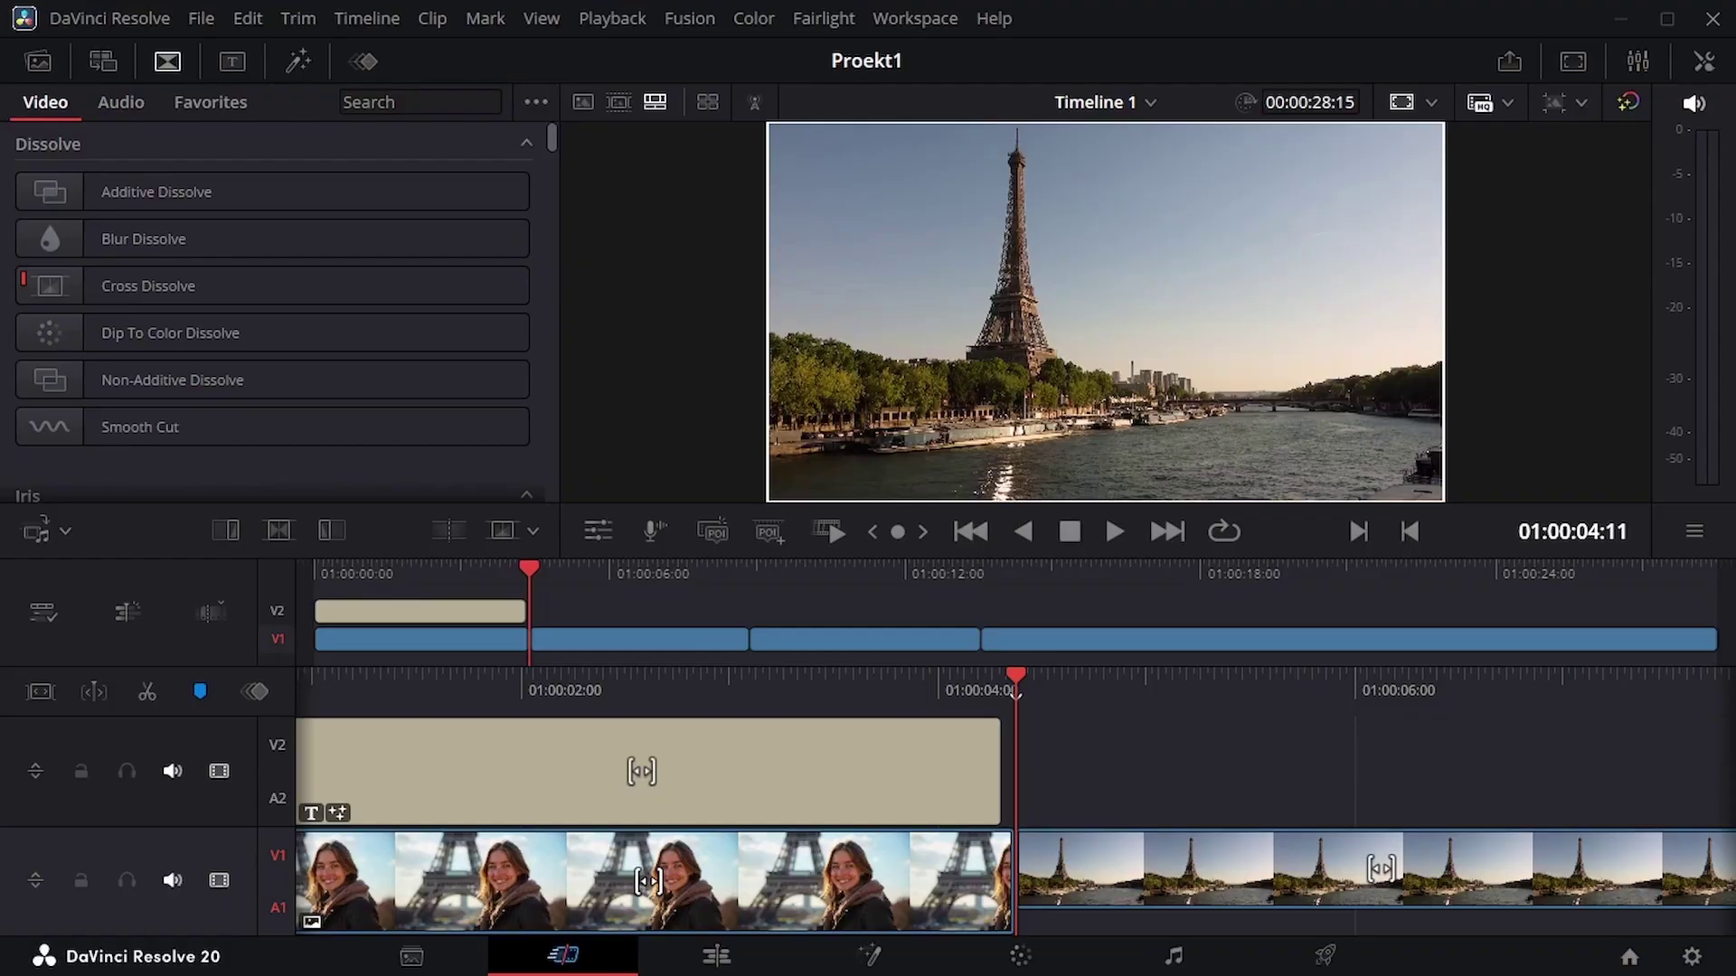
scroll(272, 283, "down", 5)
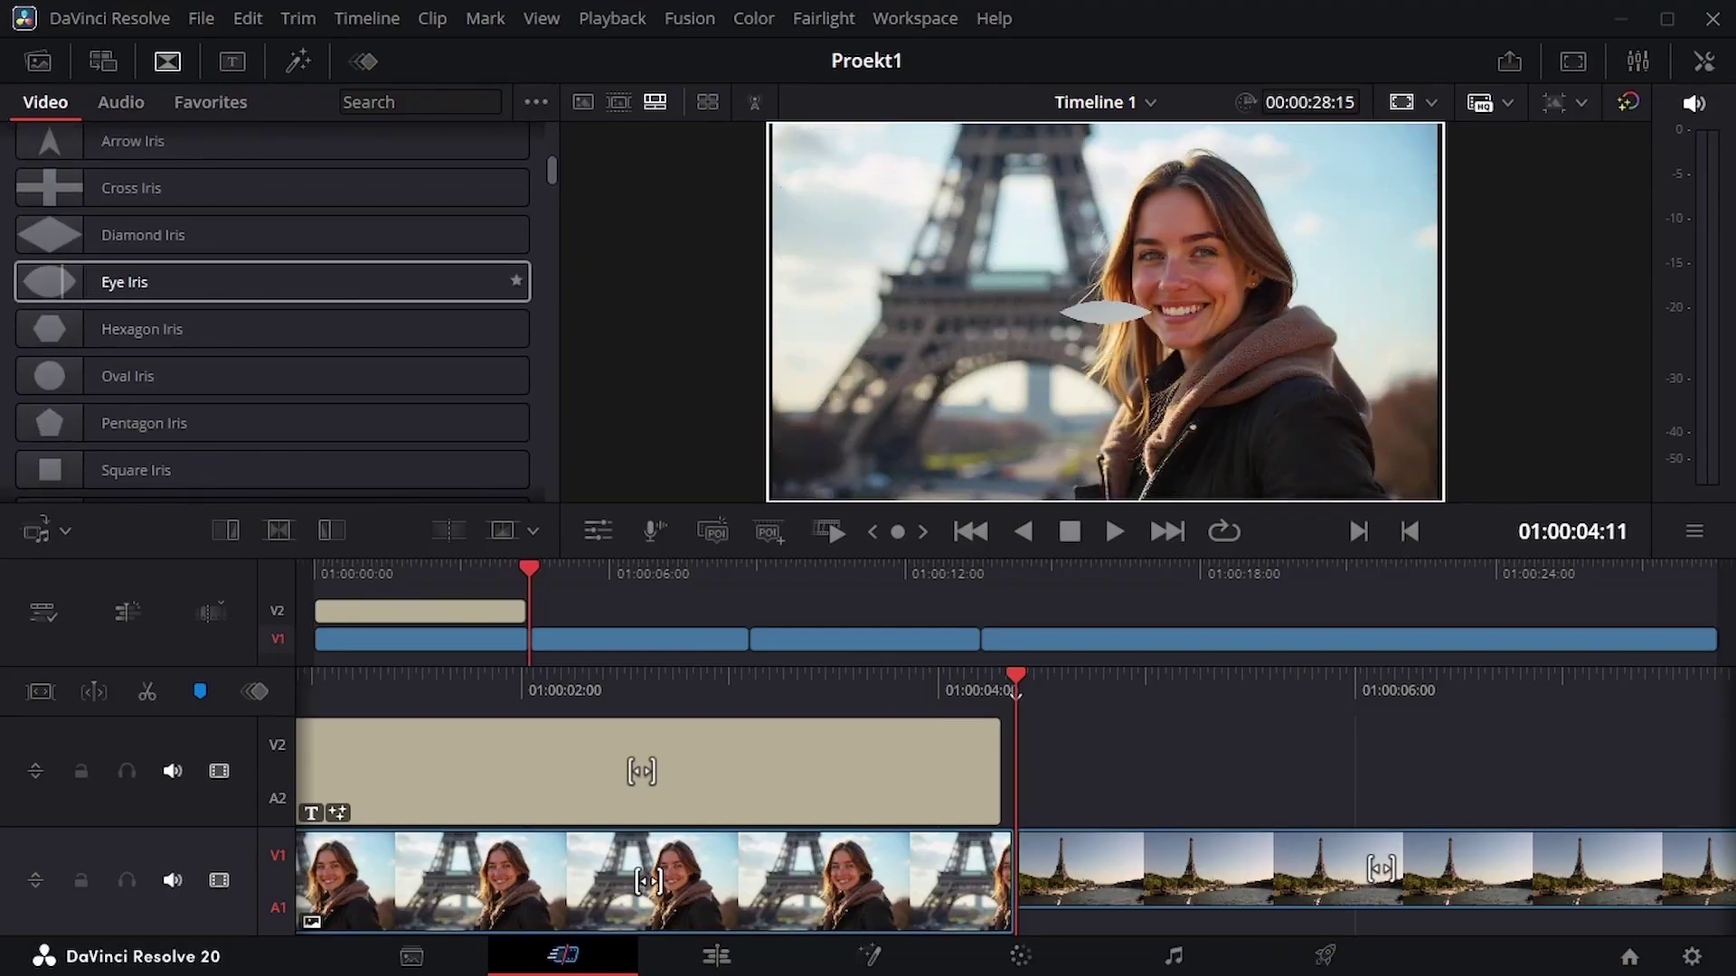
scroll(271, 362, "down", 4)
key("Down")
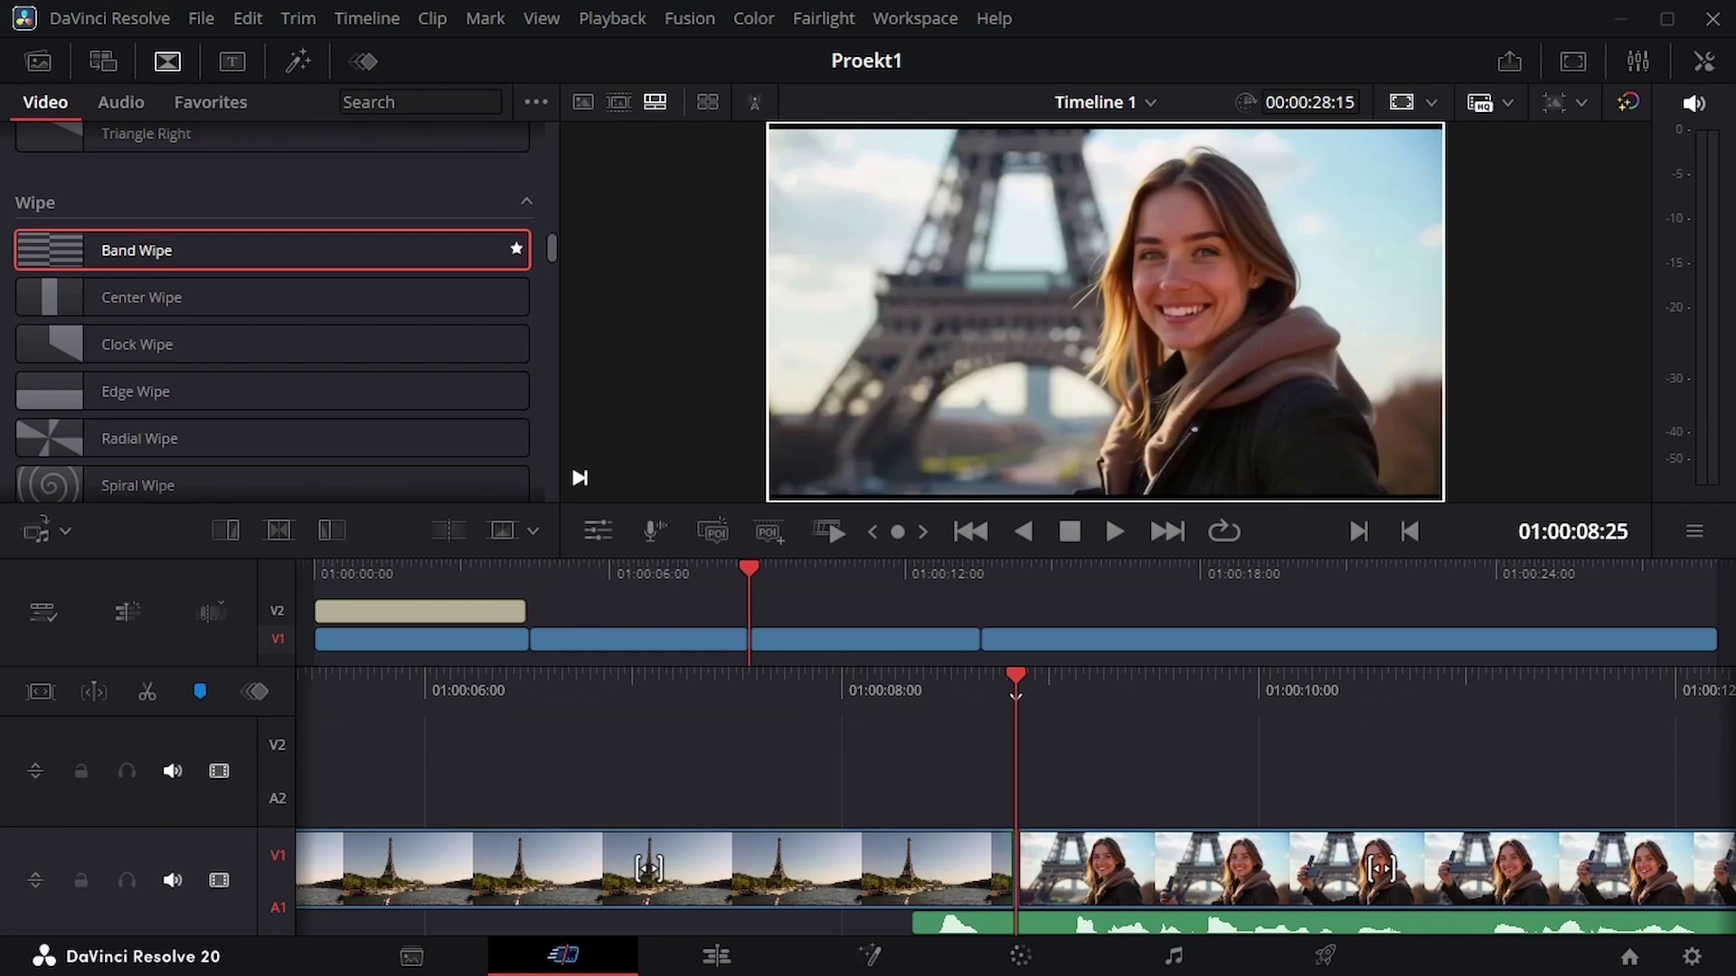
Trim the start and end of the third clip to leave spare footage for transitions
left_click(1018, 868)
left_click_drag(1018, 868, 1097, 868)
left_click_drag(1492, 868, 1381, 868)
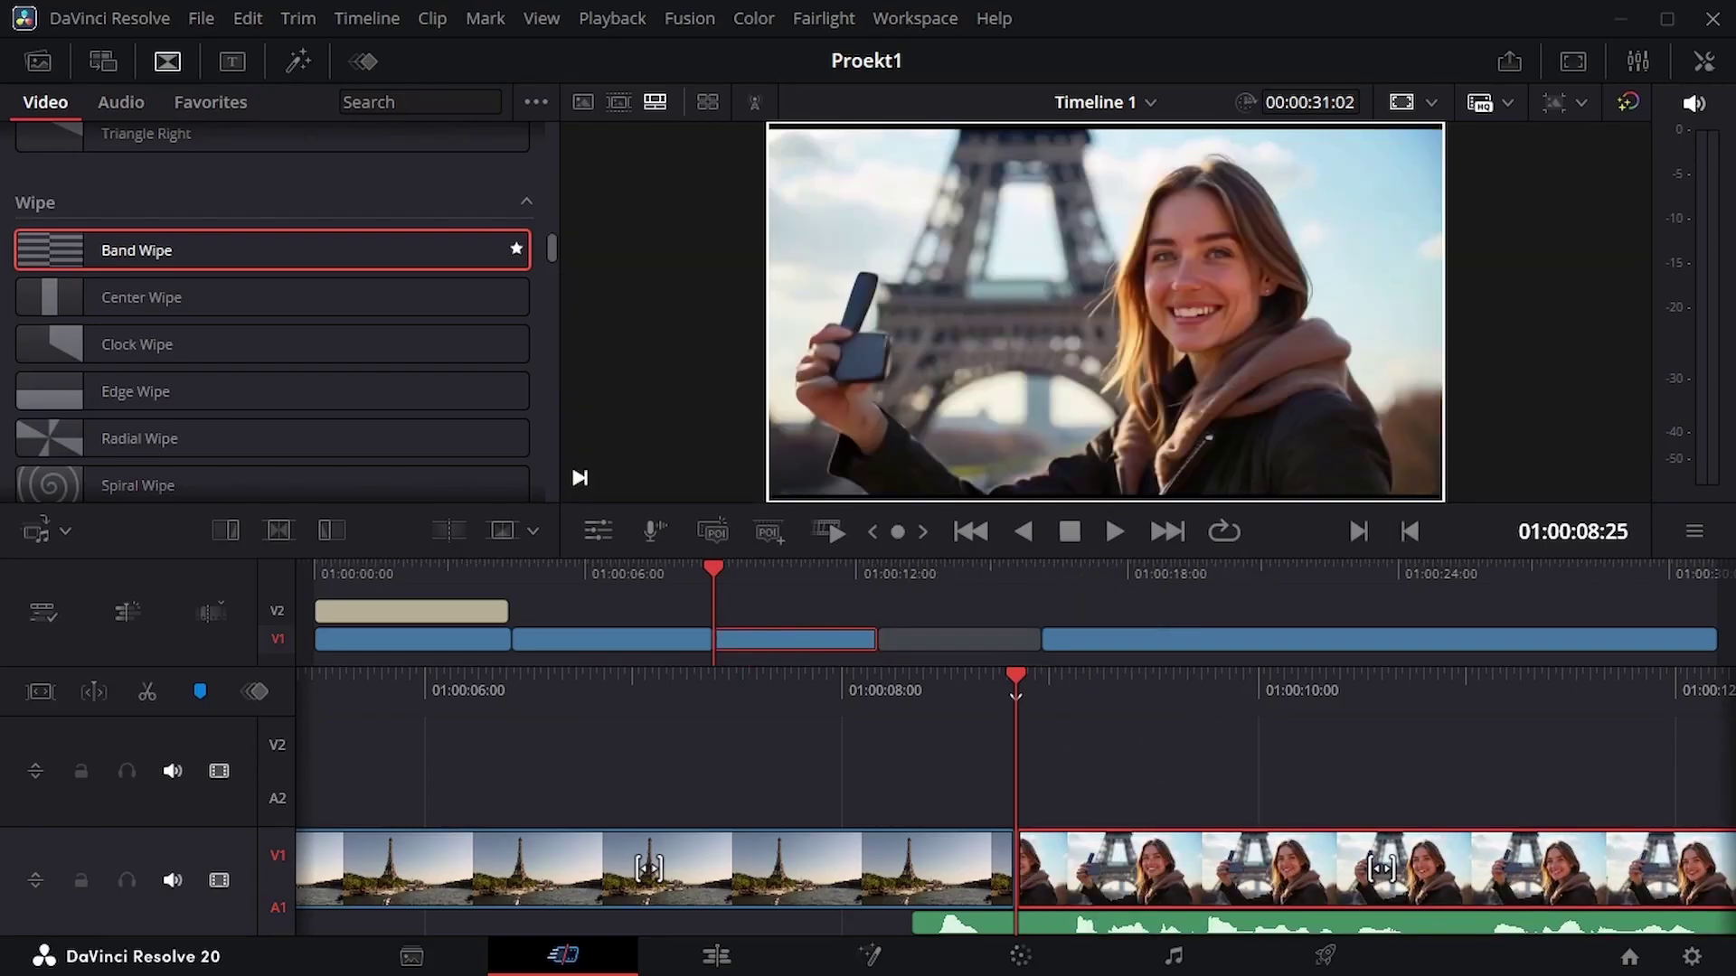
Add Band Wipe transitions at the cut between the second and third clips and the cut between the first two clips
left_click_drag(352, 249, 955, 861)
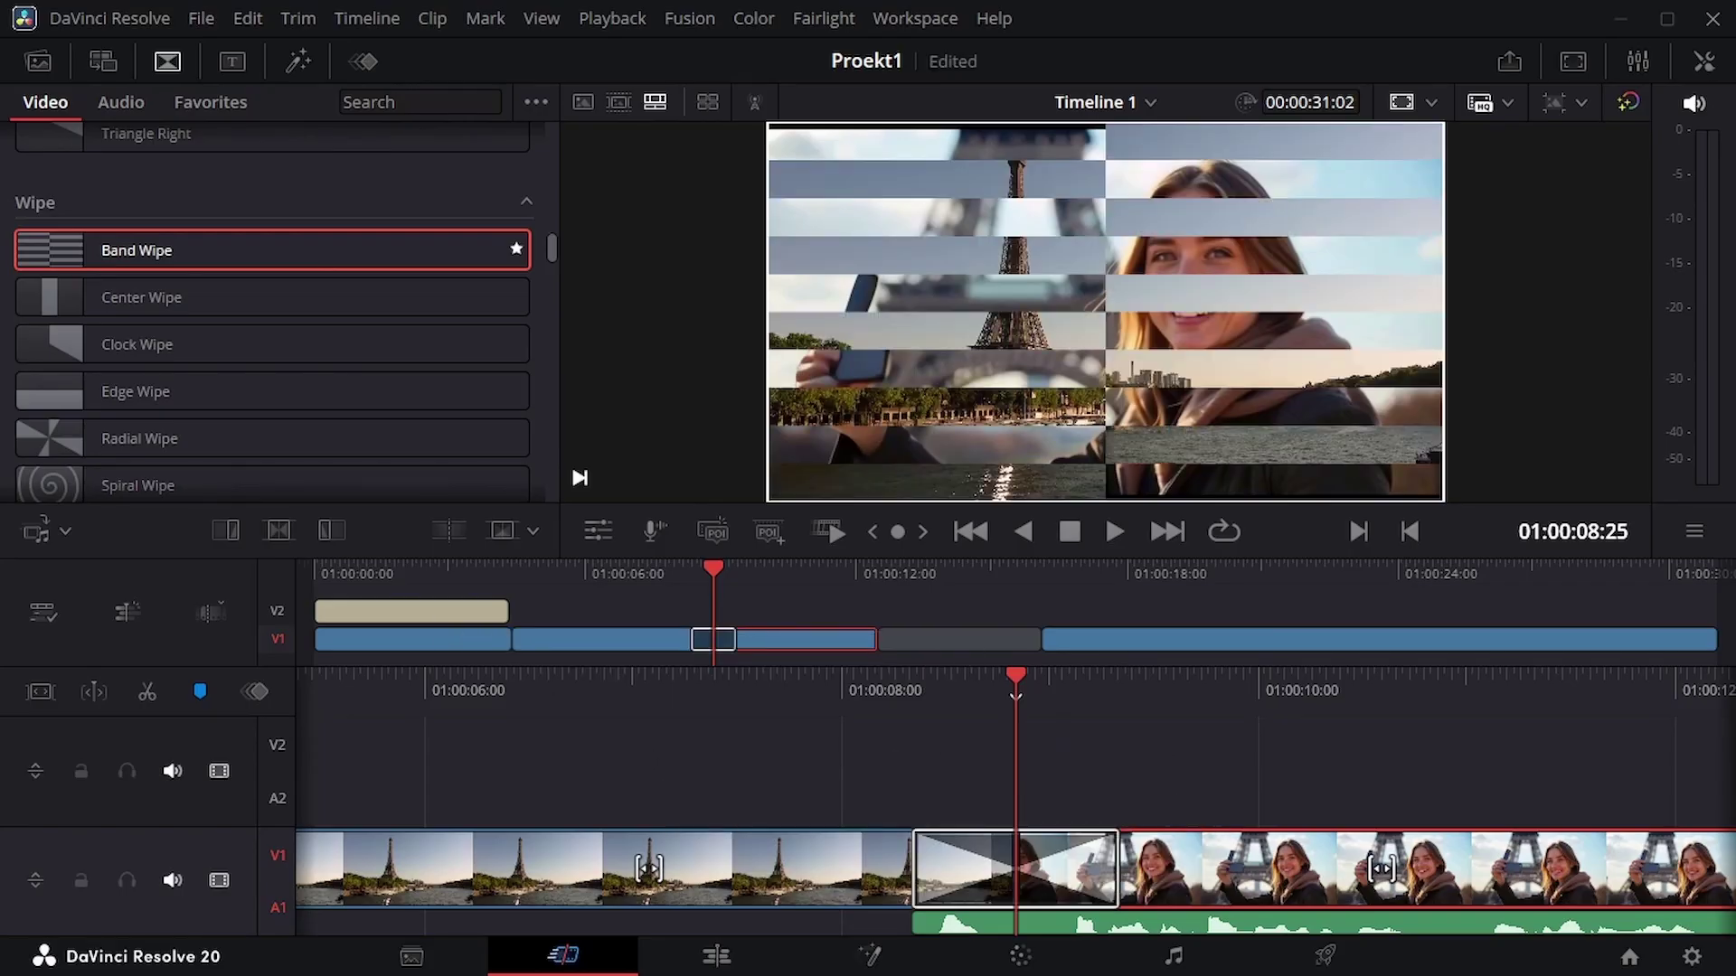
key("j")
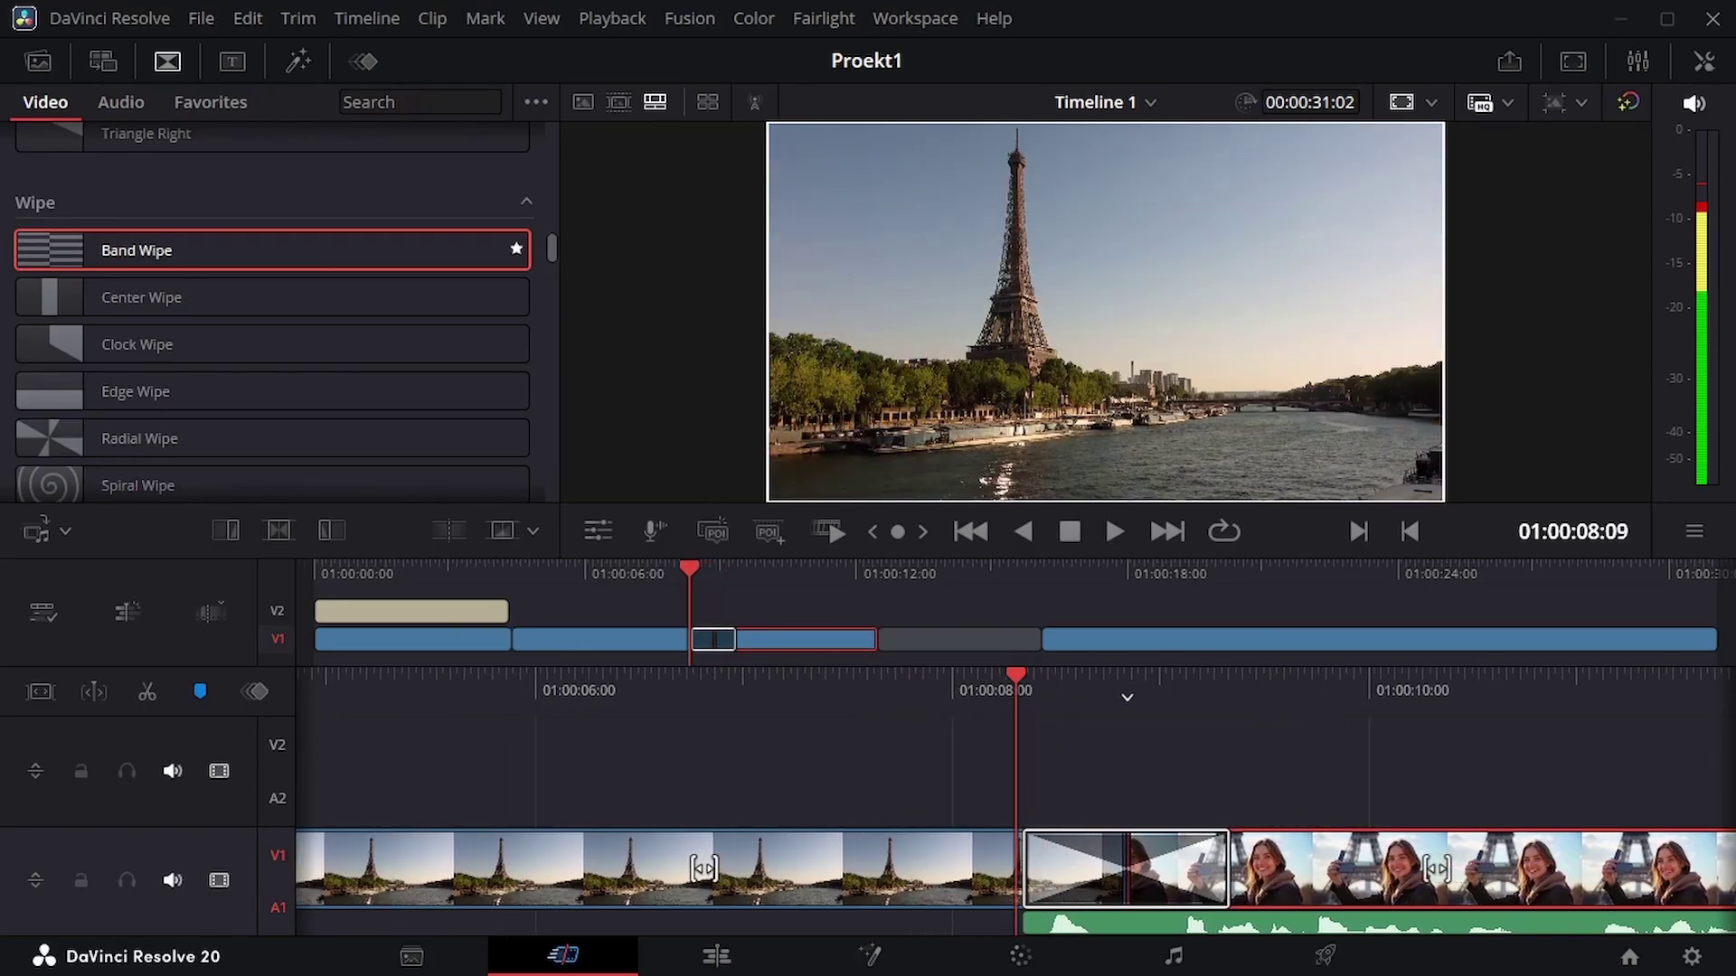
key("Up")
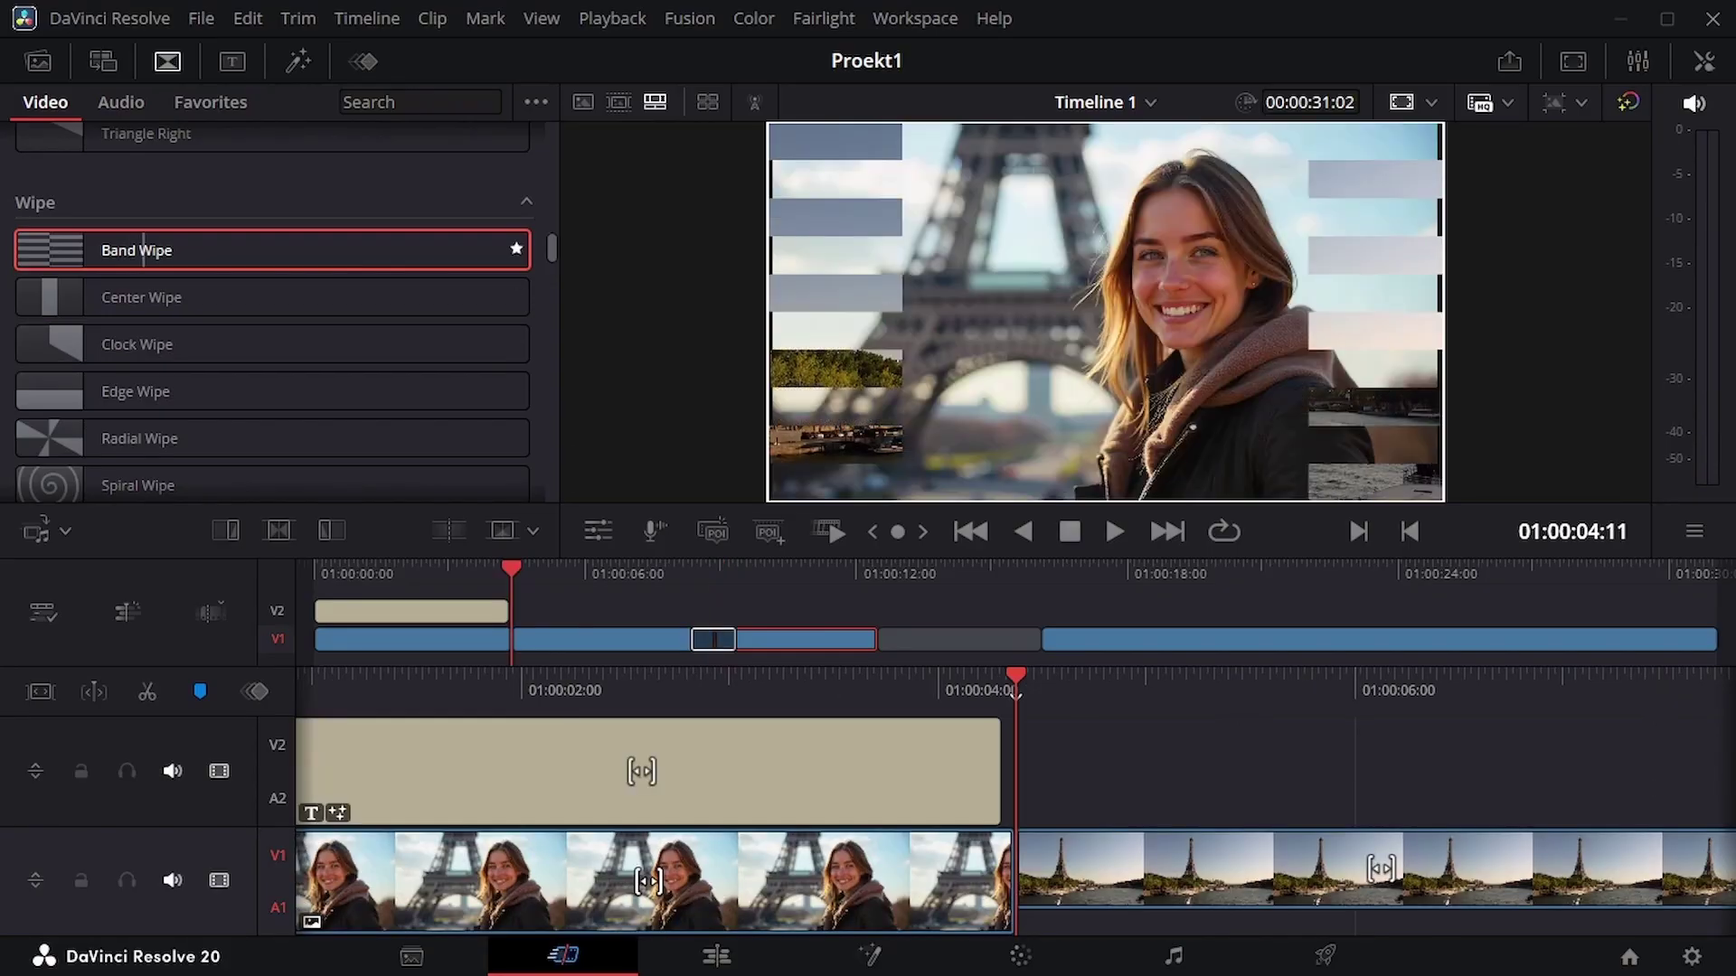
left_click_drag(143, 250, 1013, 869)
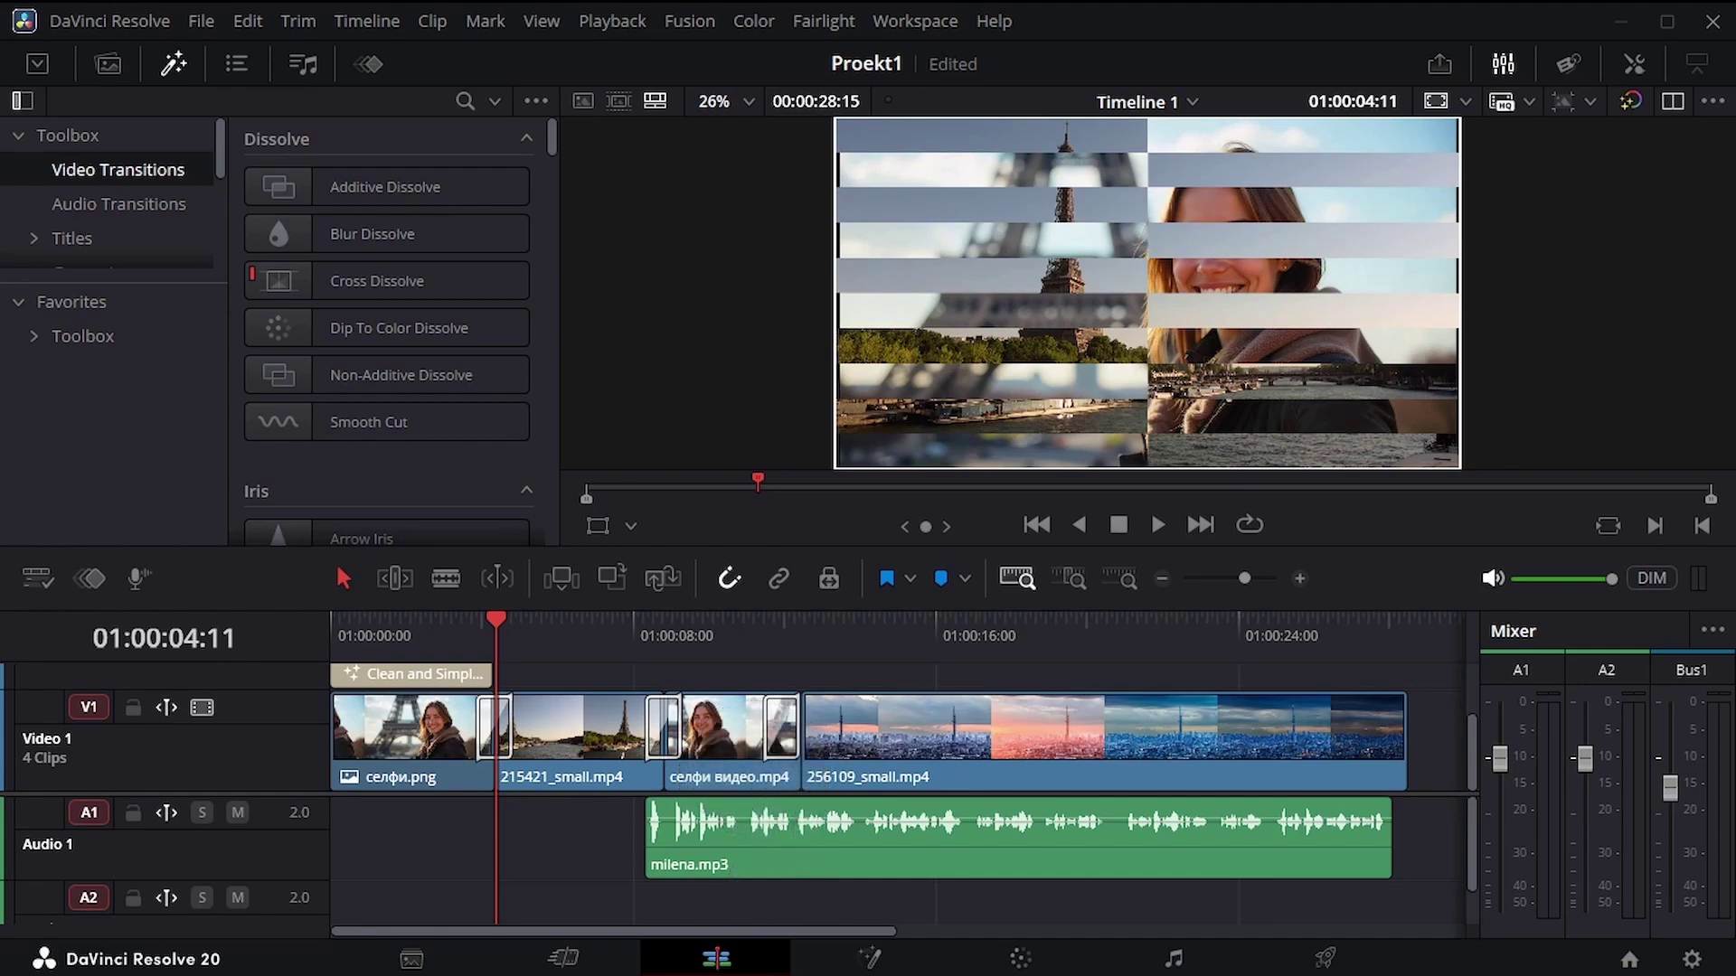
Delete every video and audio clip after селфи.png from Timeline 1, keeping the title
left_click_drag(1448, 872, 637, 680)
key("Delete")
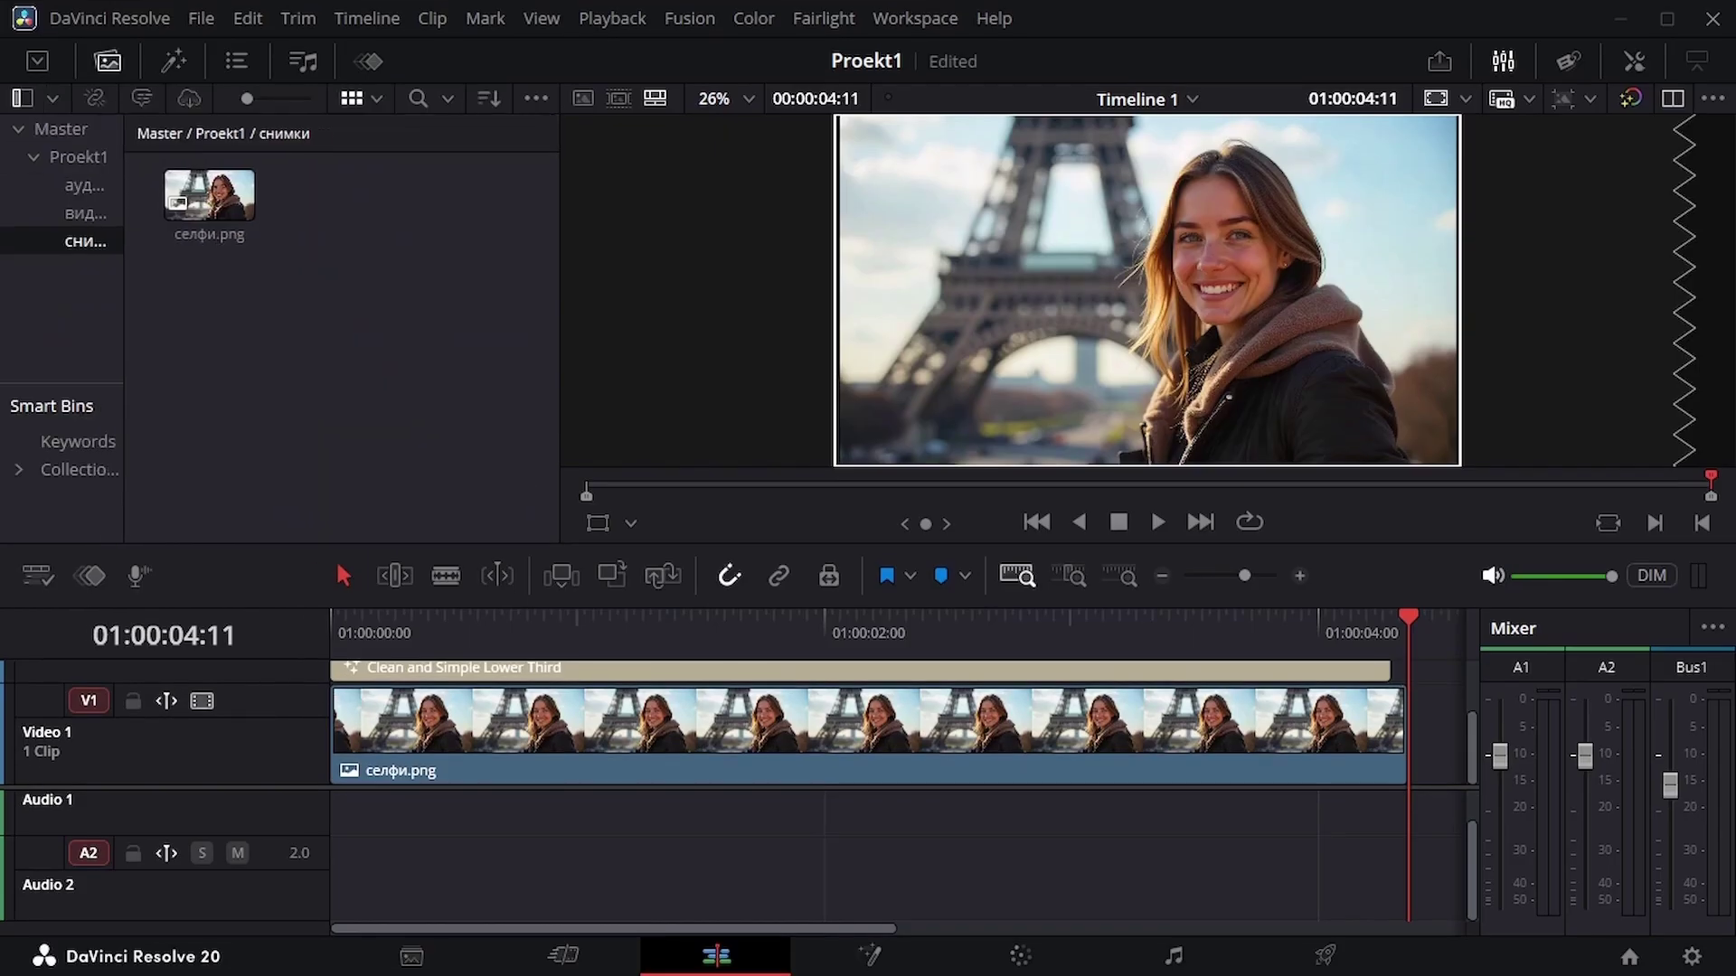
Show the source and timeline viewers side by side and load 215421_small.mp4 from the видео bin into the source viewer
left_click(89, 213)
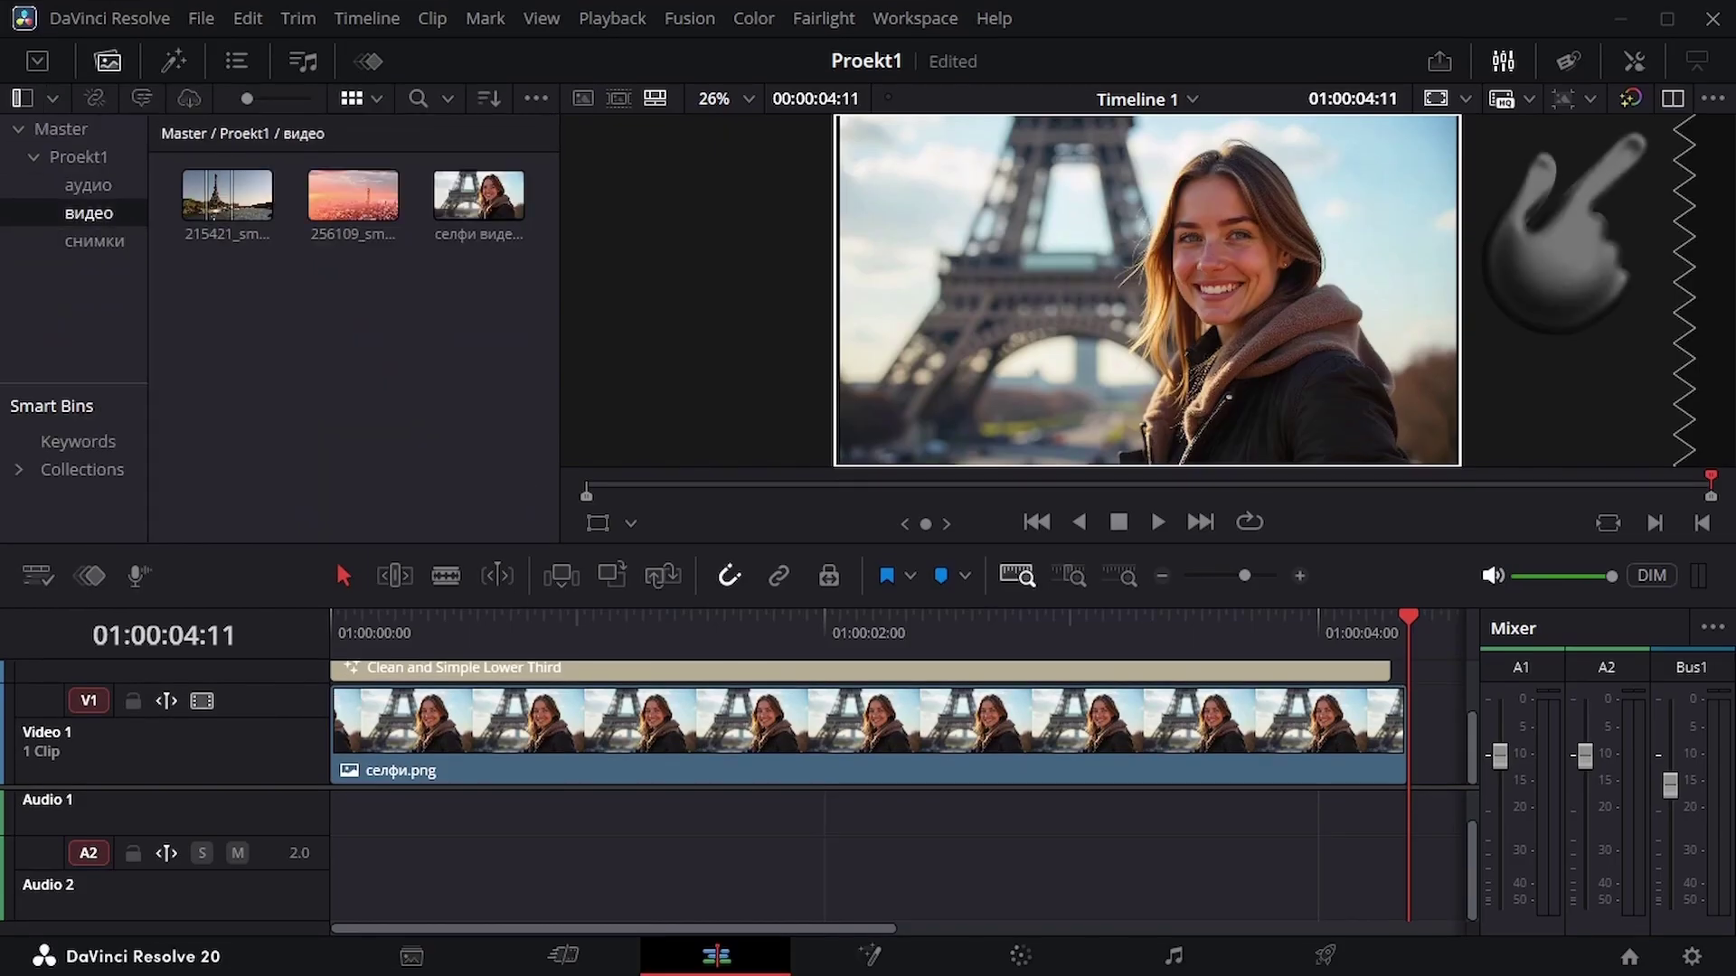
left_click(1672, 97)
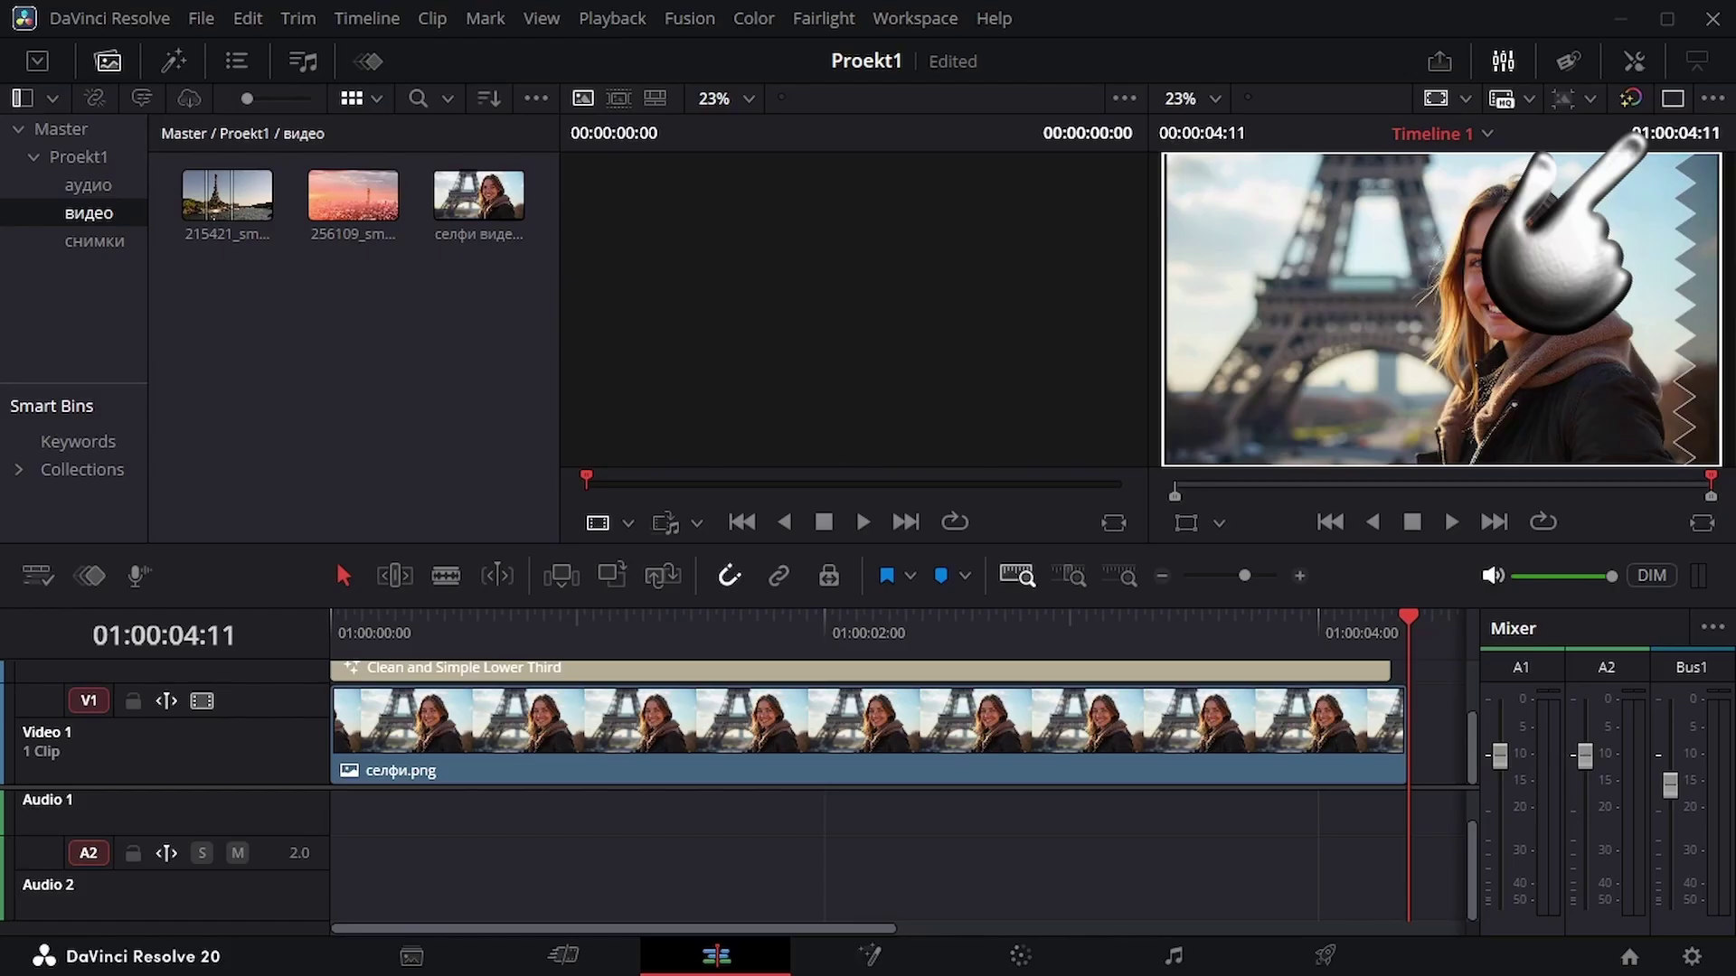
left_click(868, 723)
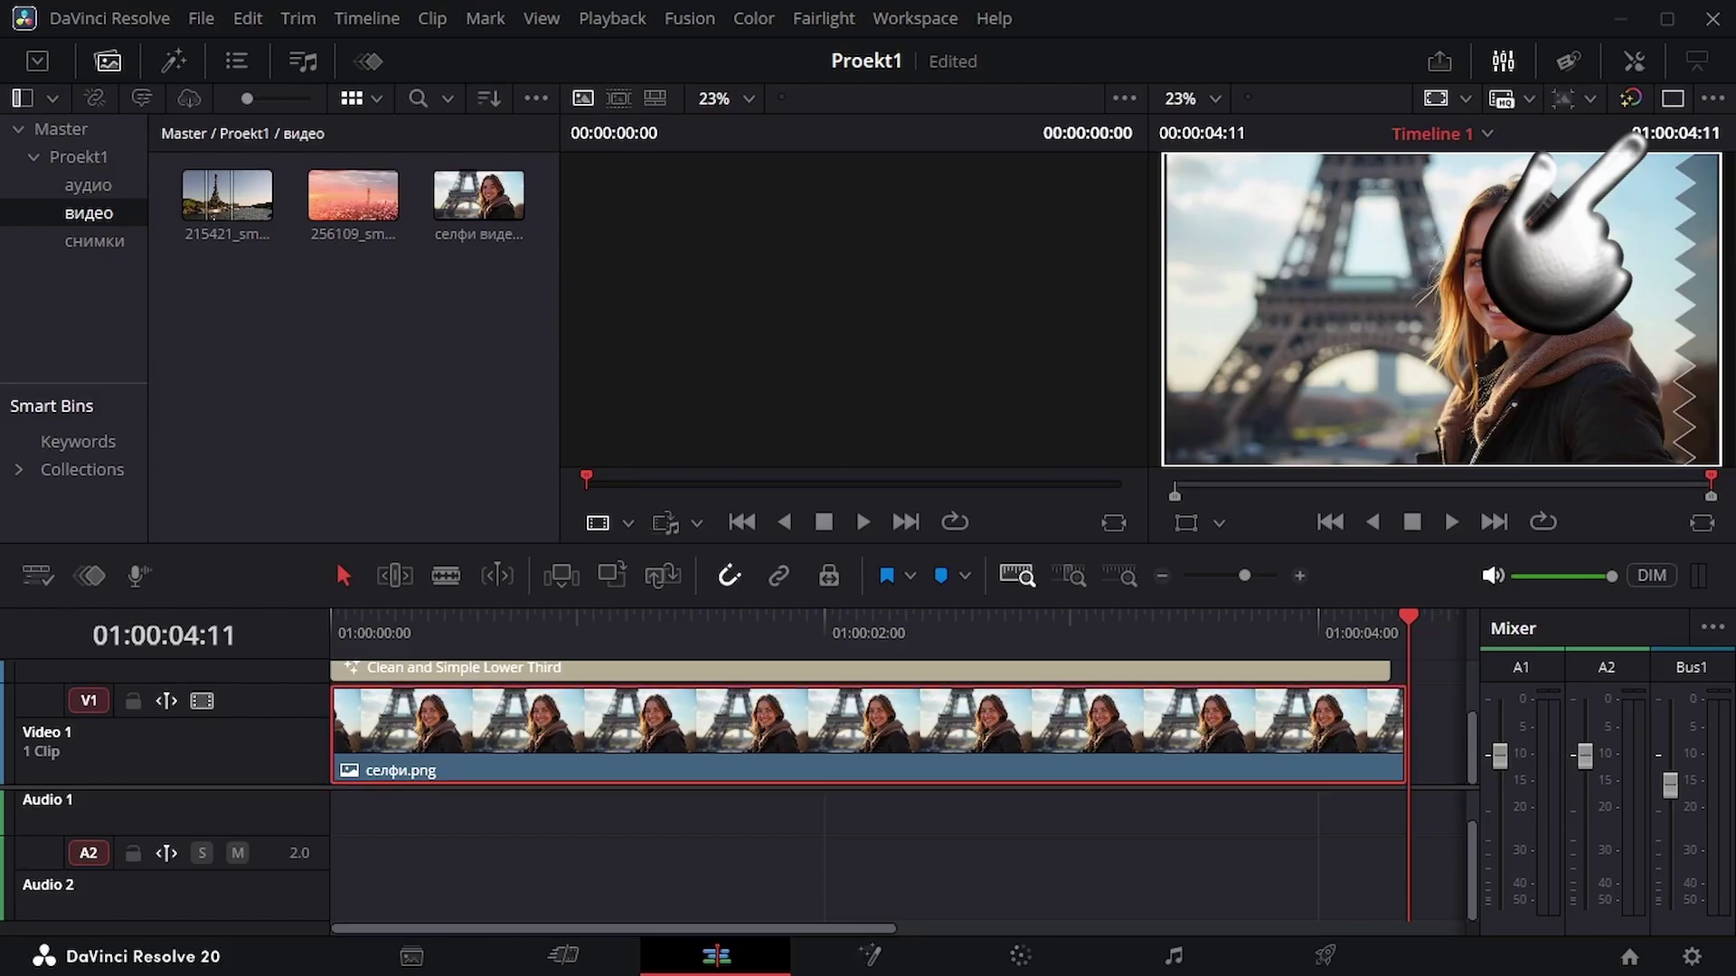
double_click(226, 194)
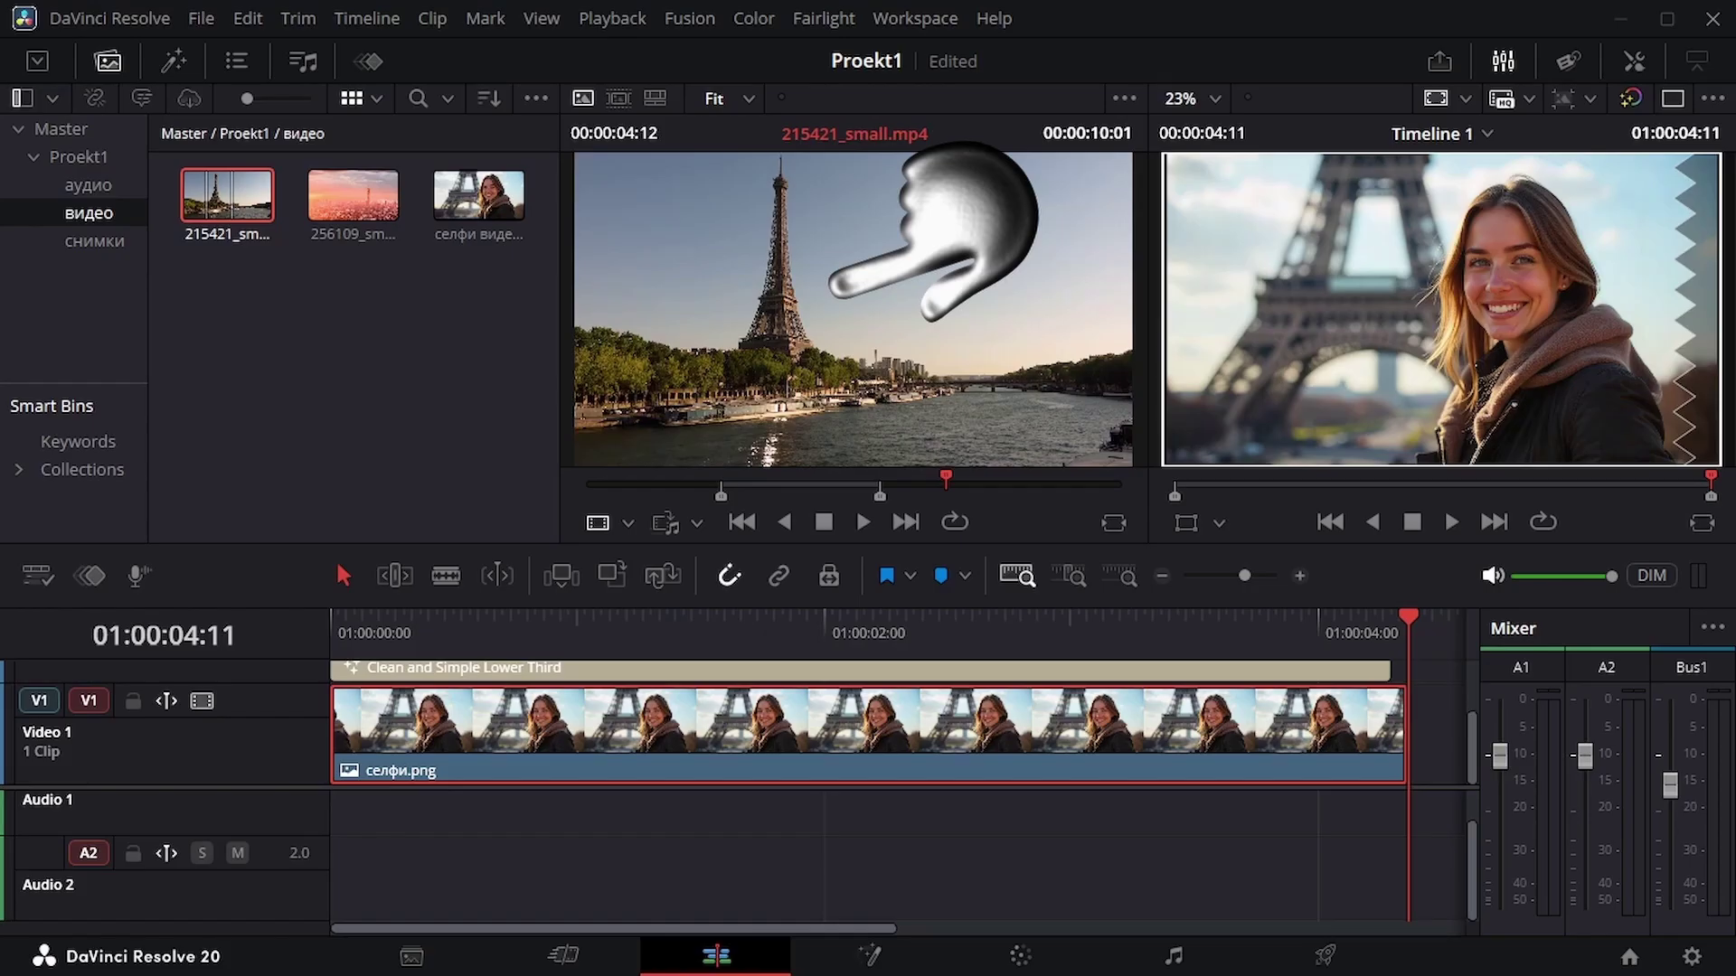
Extend the In and Out points of 215421_small.mp4 to the clip's full length and play it in the source viewer
left_click_drag(880, 492, 1120, 493)
left_click_drag(721, 493, 587, 492)
key("space")
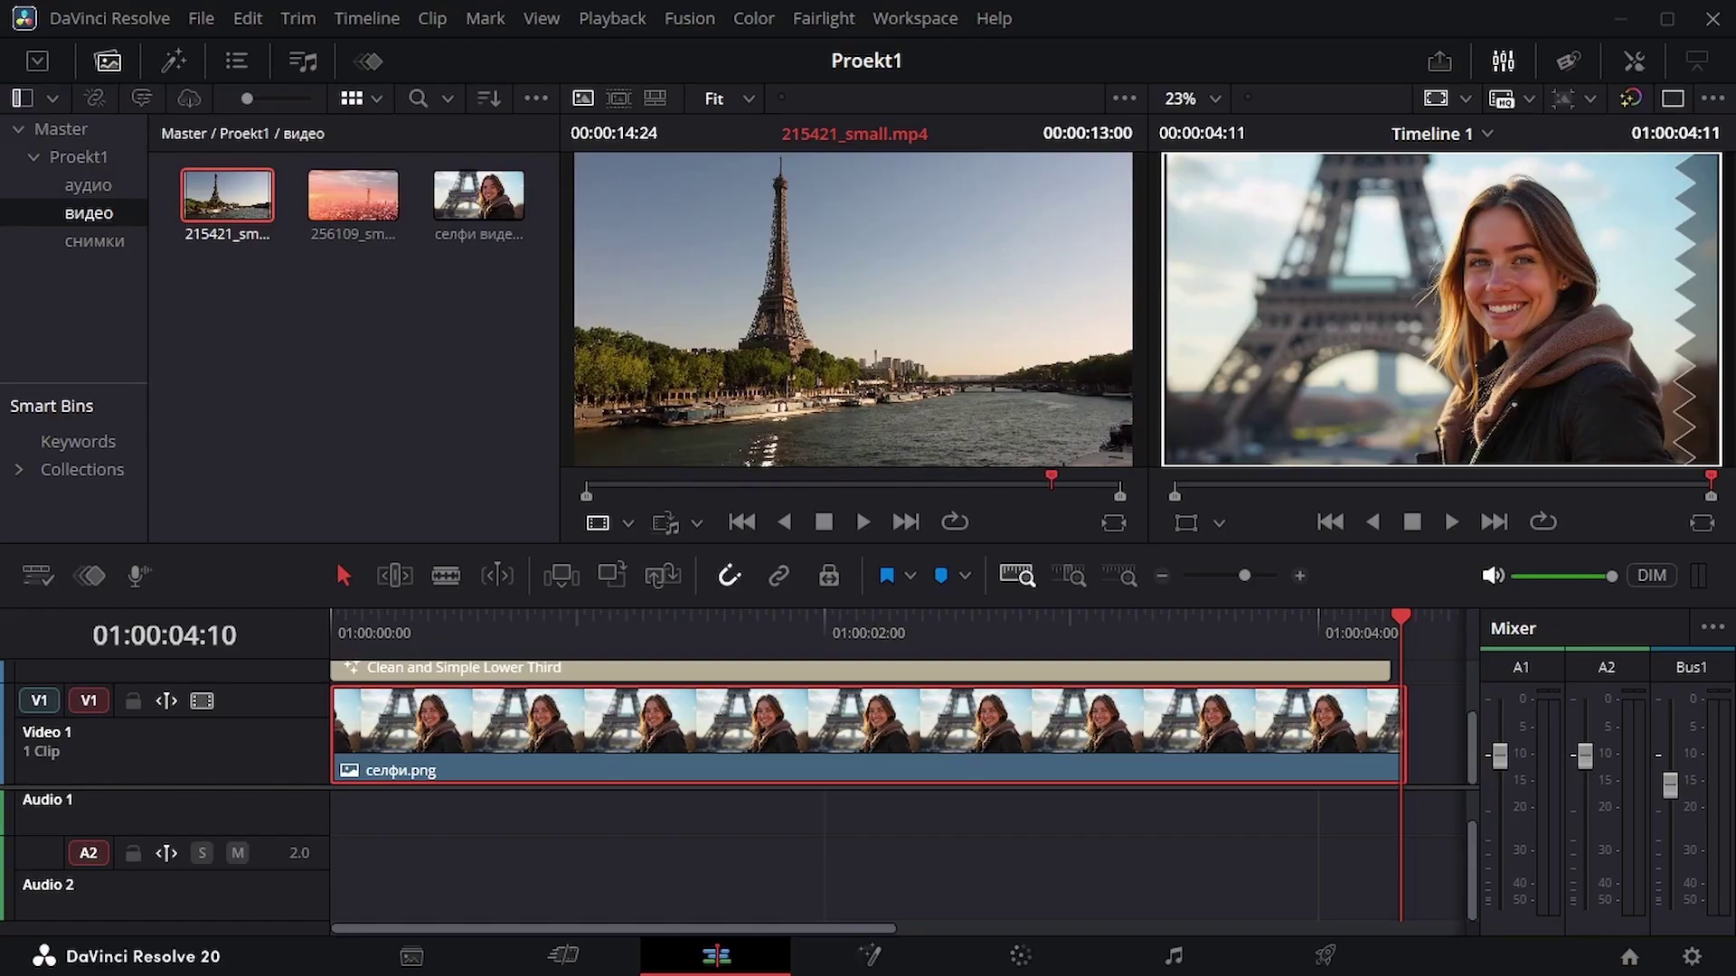
Place 215421_small.mp4 on the timeline after селфи.png, going through the timeline viewer's edit options from Insert to Ripple Overwrite
left_click_drag(850, 307, 1711, 172)
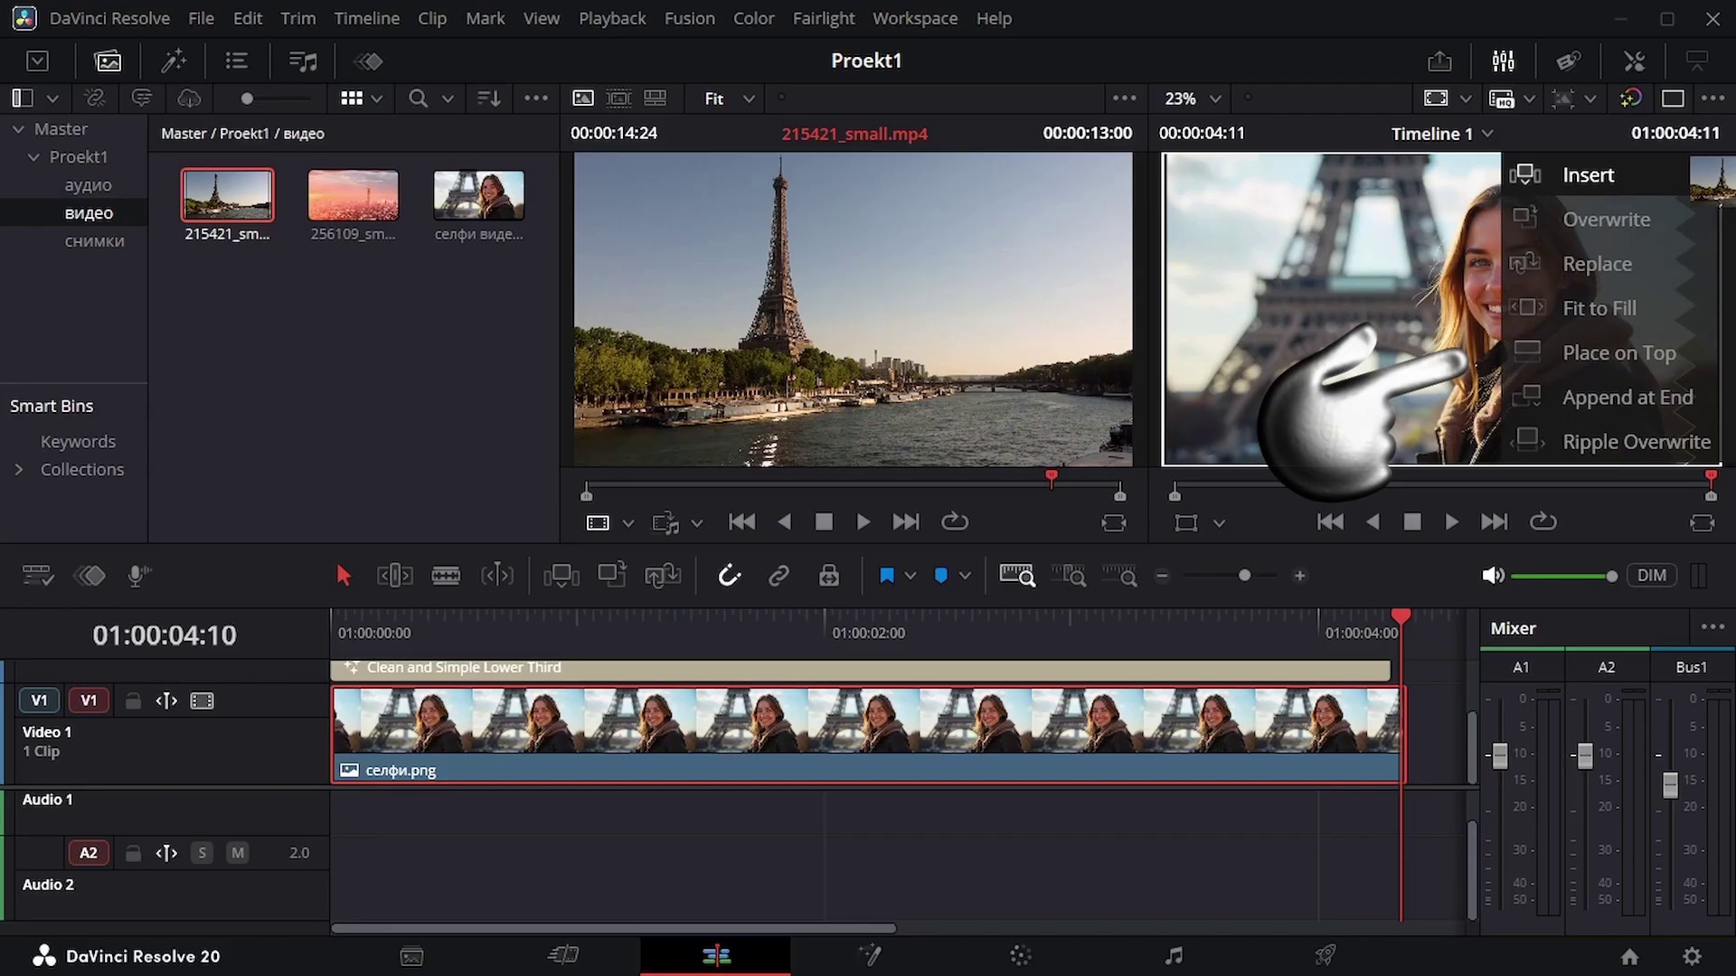
left_click_drag(1711, 172, 1711, 222)
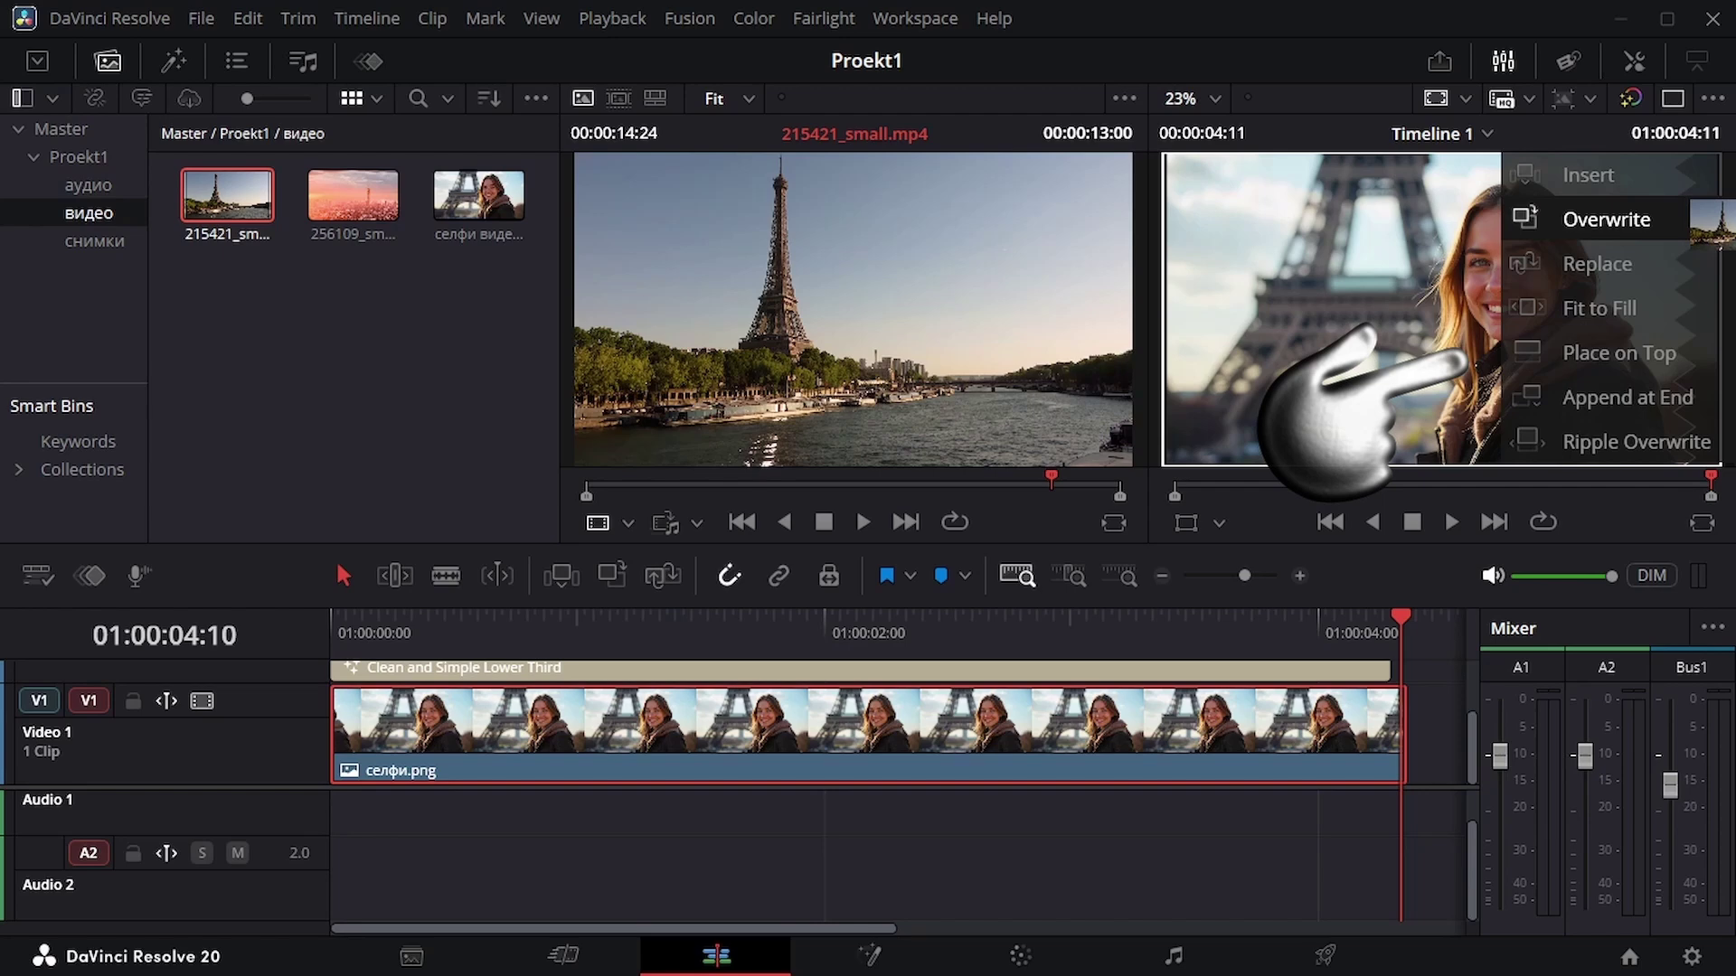
left_click_drag(1709, 219, 1708, 262)
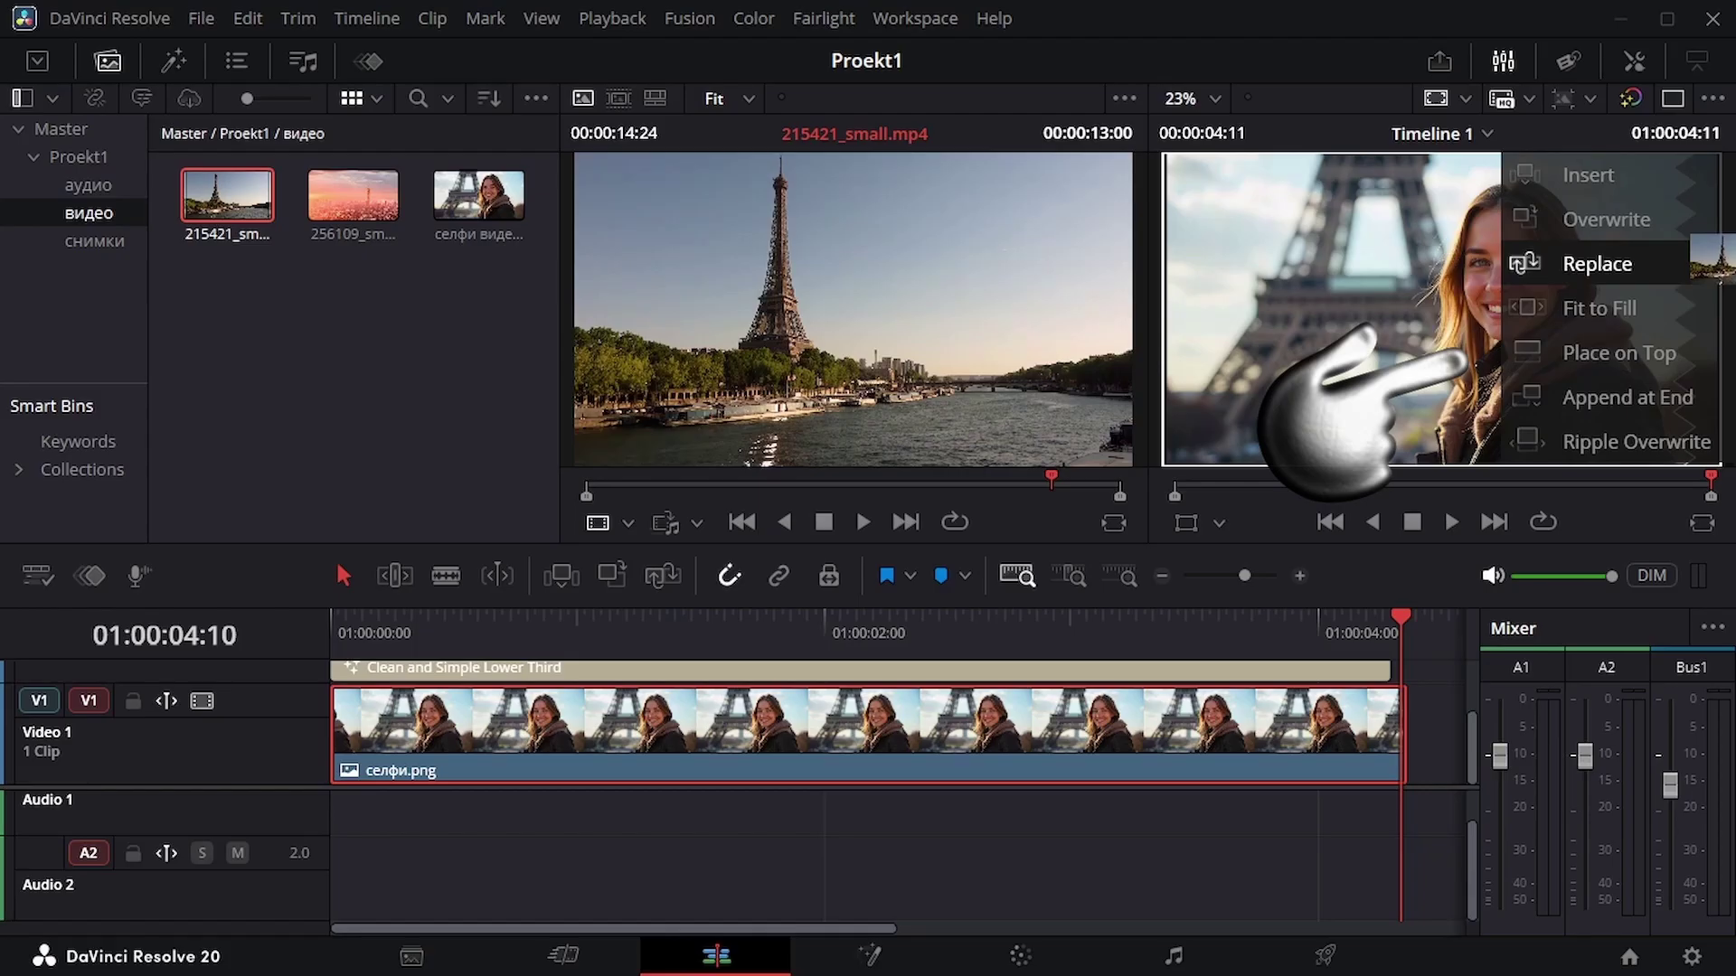
left_click_drag(1704, 264, 1704, 307)
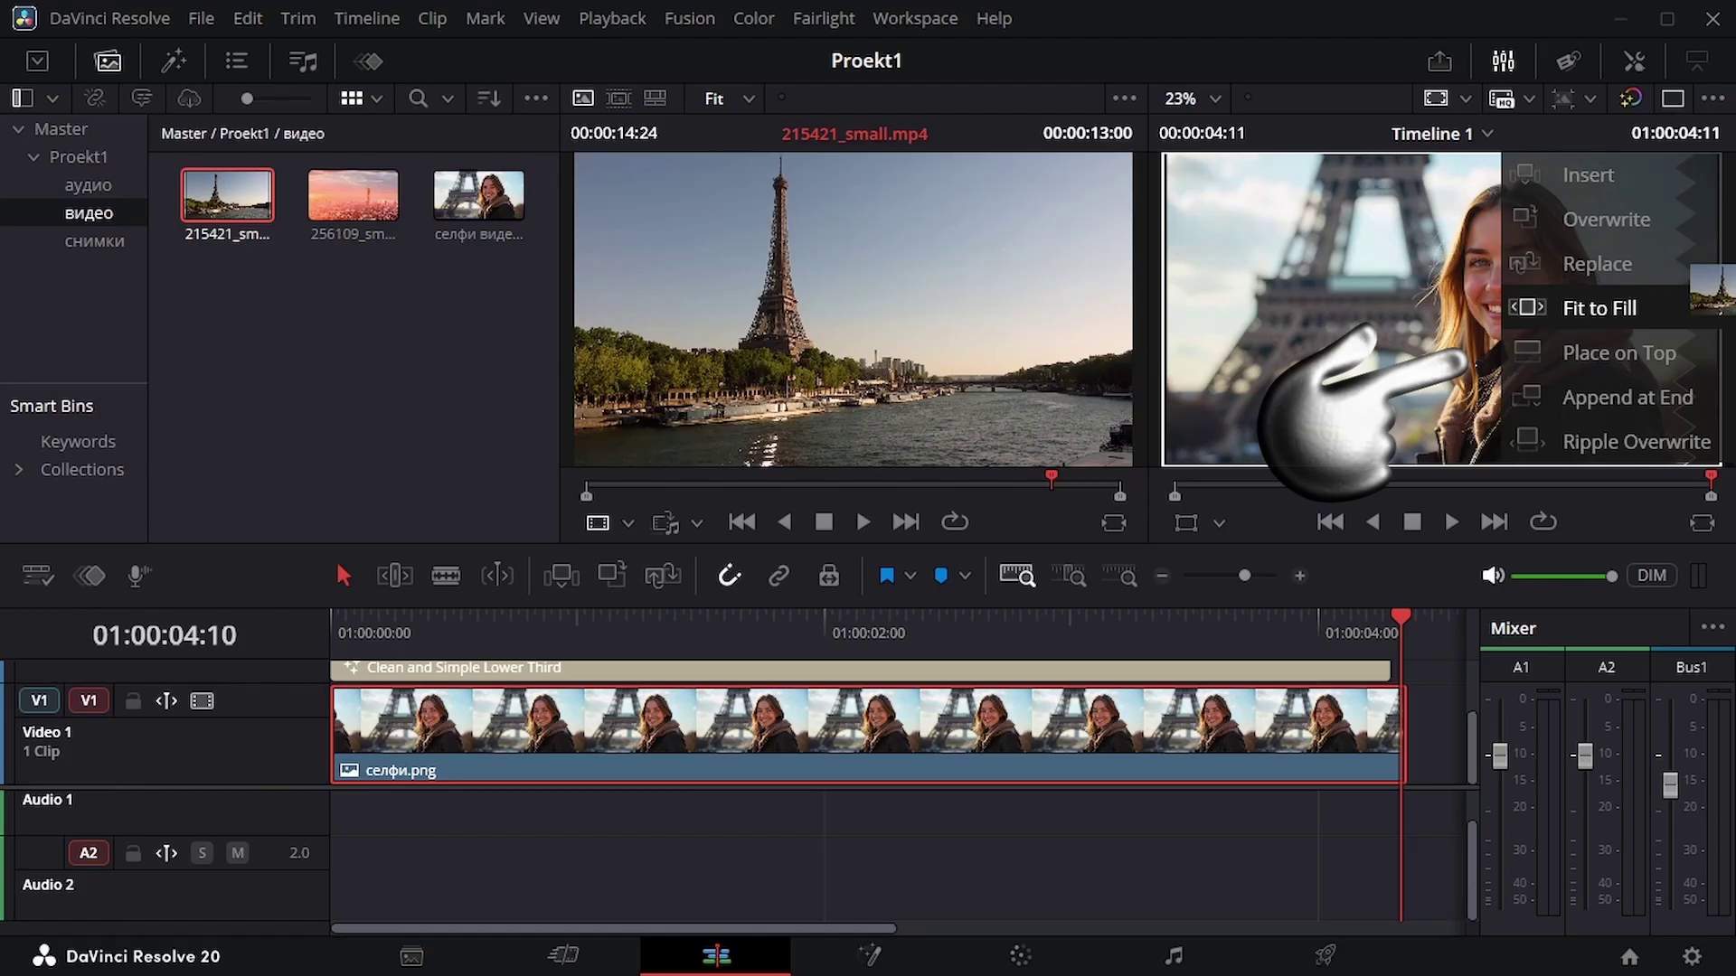
left_click_drag(1711, 290, 1711, 335)
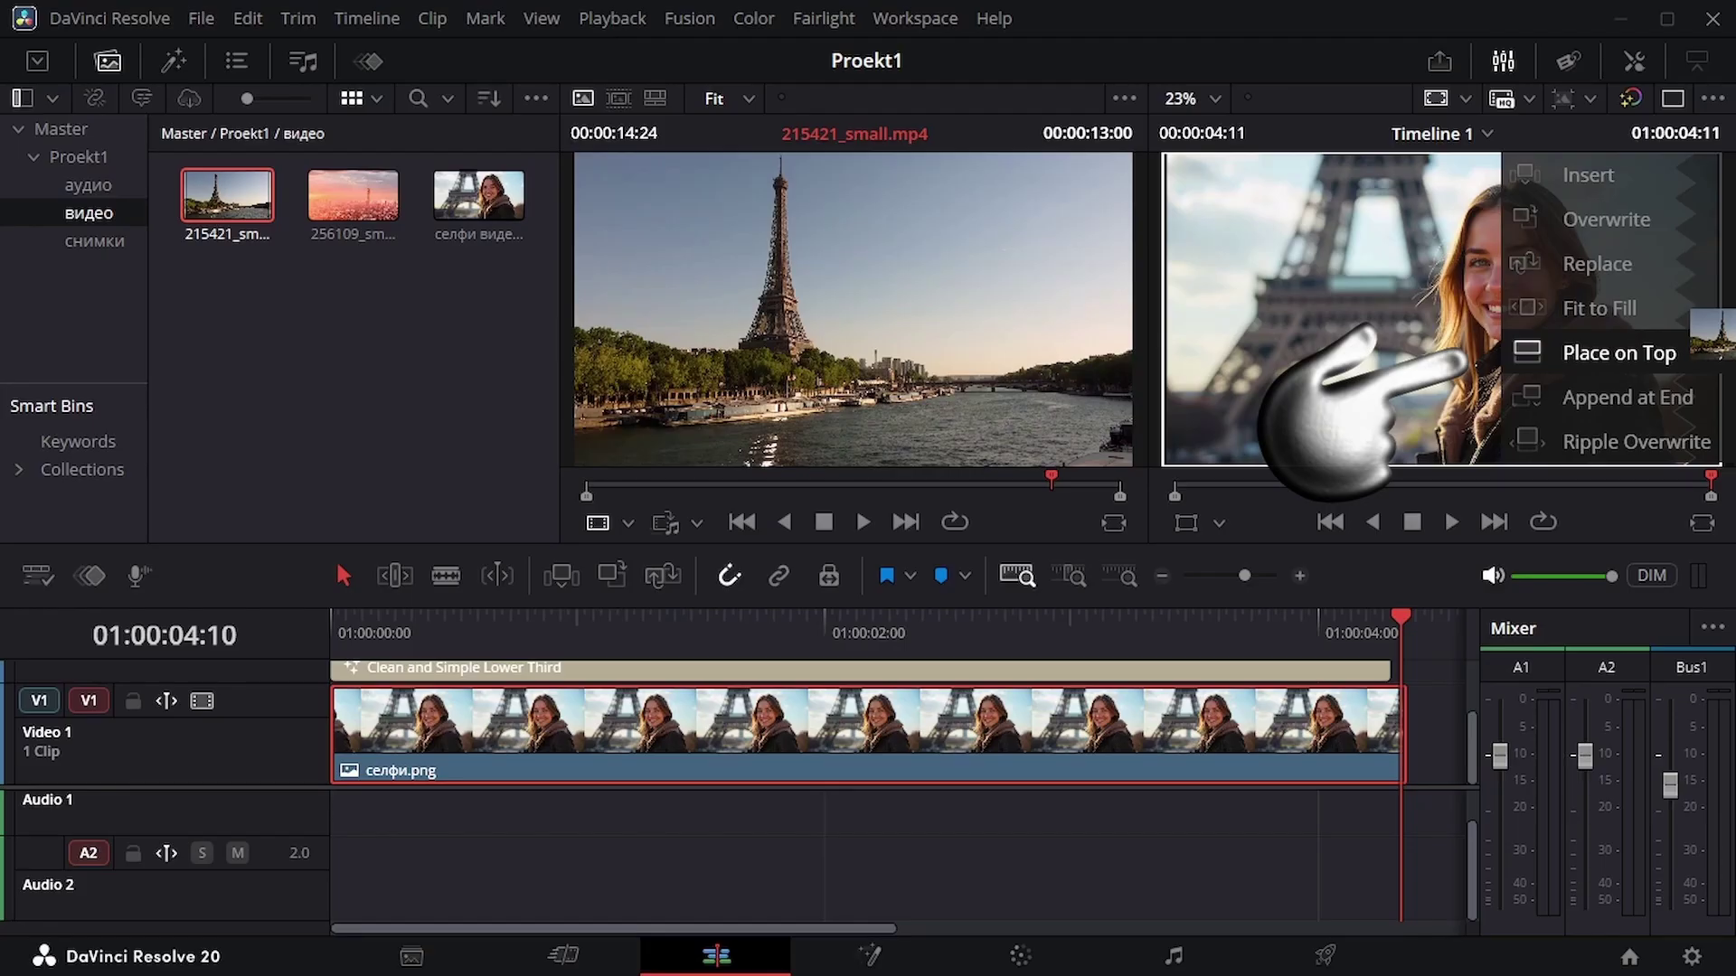
left_click_drag(1709, 334, 1709, 408)
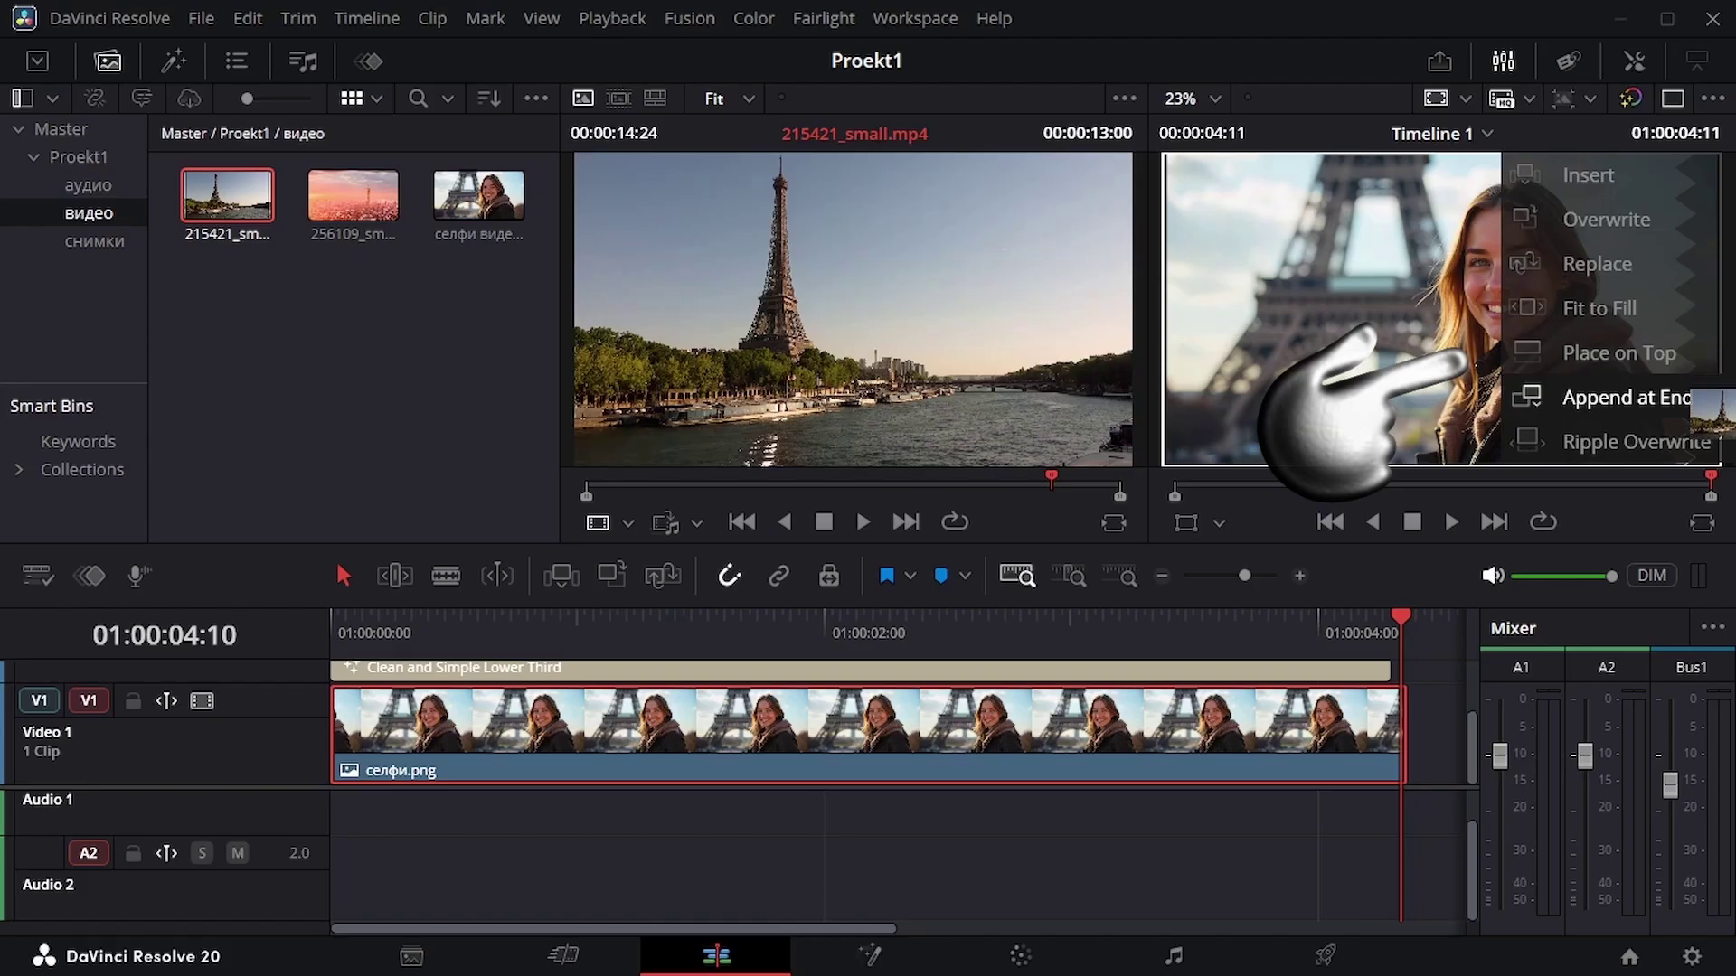
left_click_drag(1709, 409, 1710, 436)
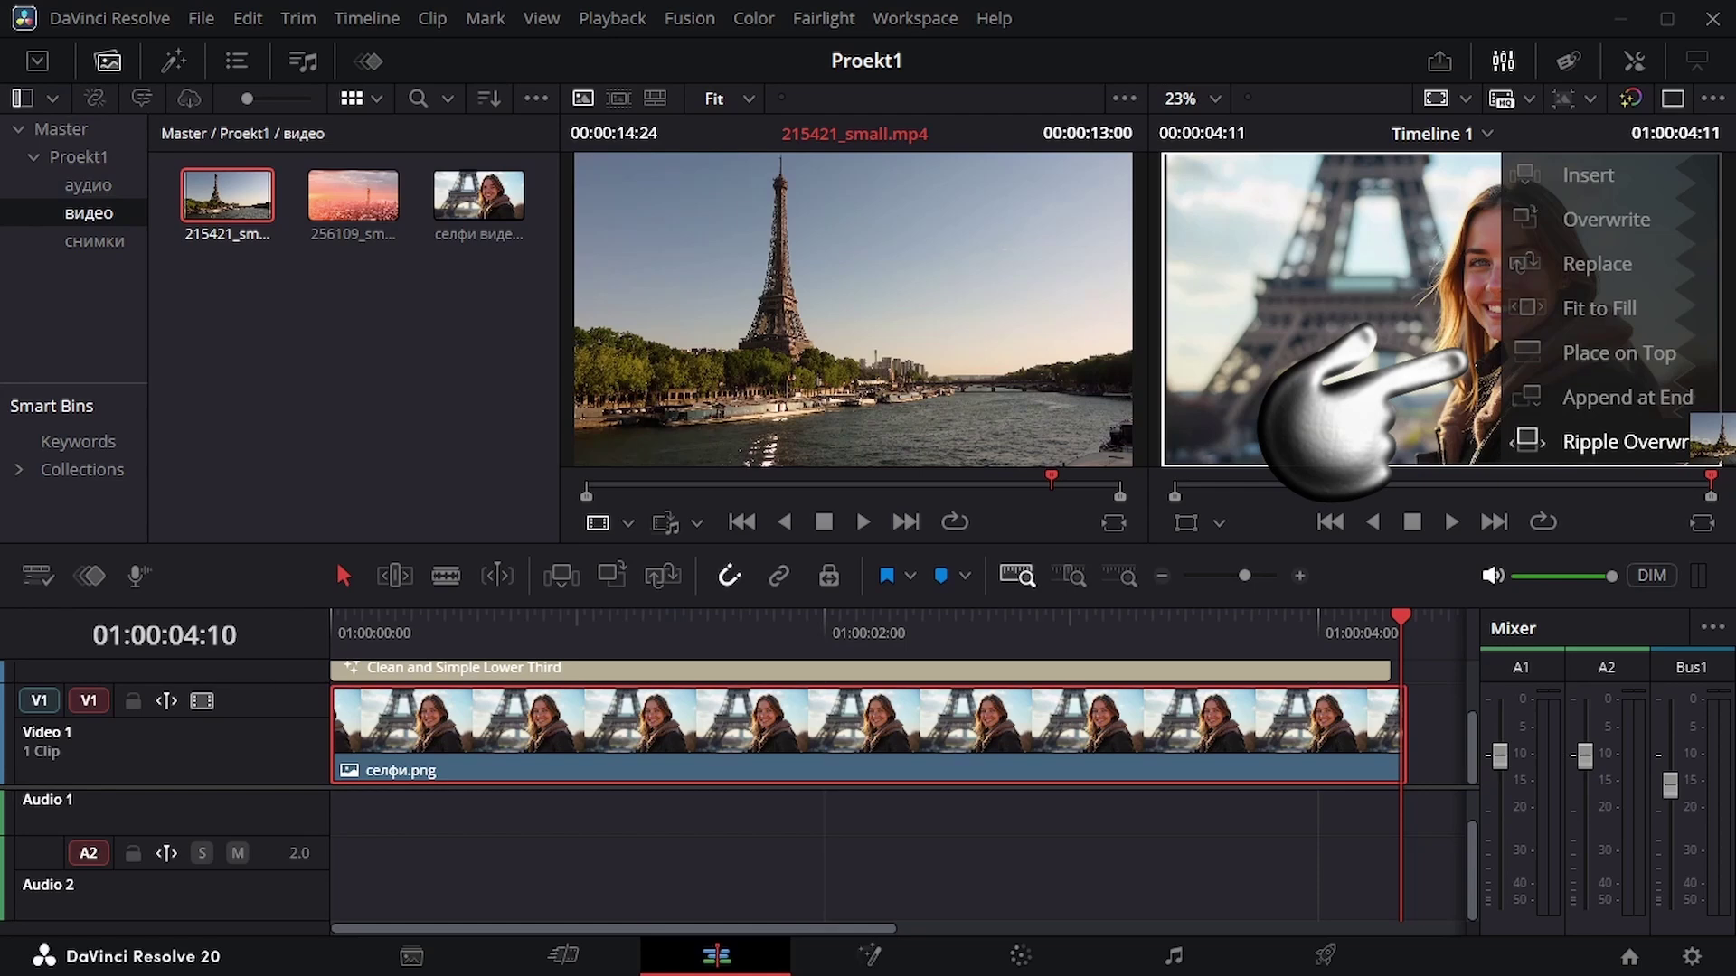
left_click_drag(1700, 439, 1699, 438)
Append the селфи видео clip to the end of the timeline and place 256109_small.mp4 directly after it
left_click_drag(479, 194, 1628, 398)
left_click_drag(352, 194, 1672, 203)
left_click_drag(995, 723, 865, 764)
Add video transitions at the cuts between the four clips, using Band Wipe at the start of 215421_small.mp4
left_click(174, 61)
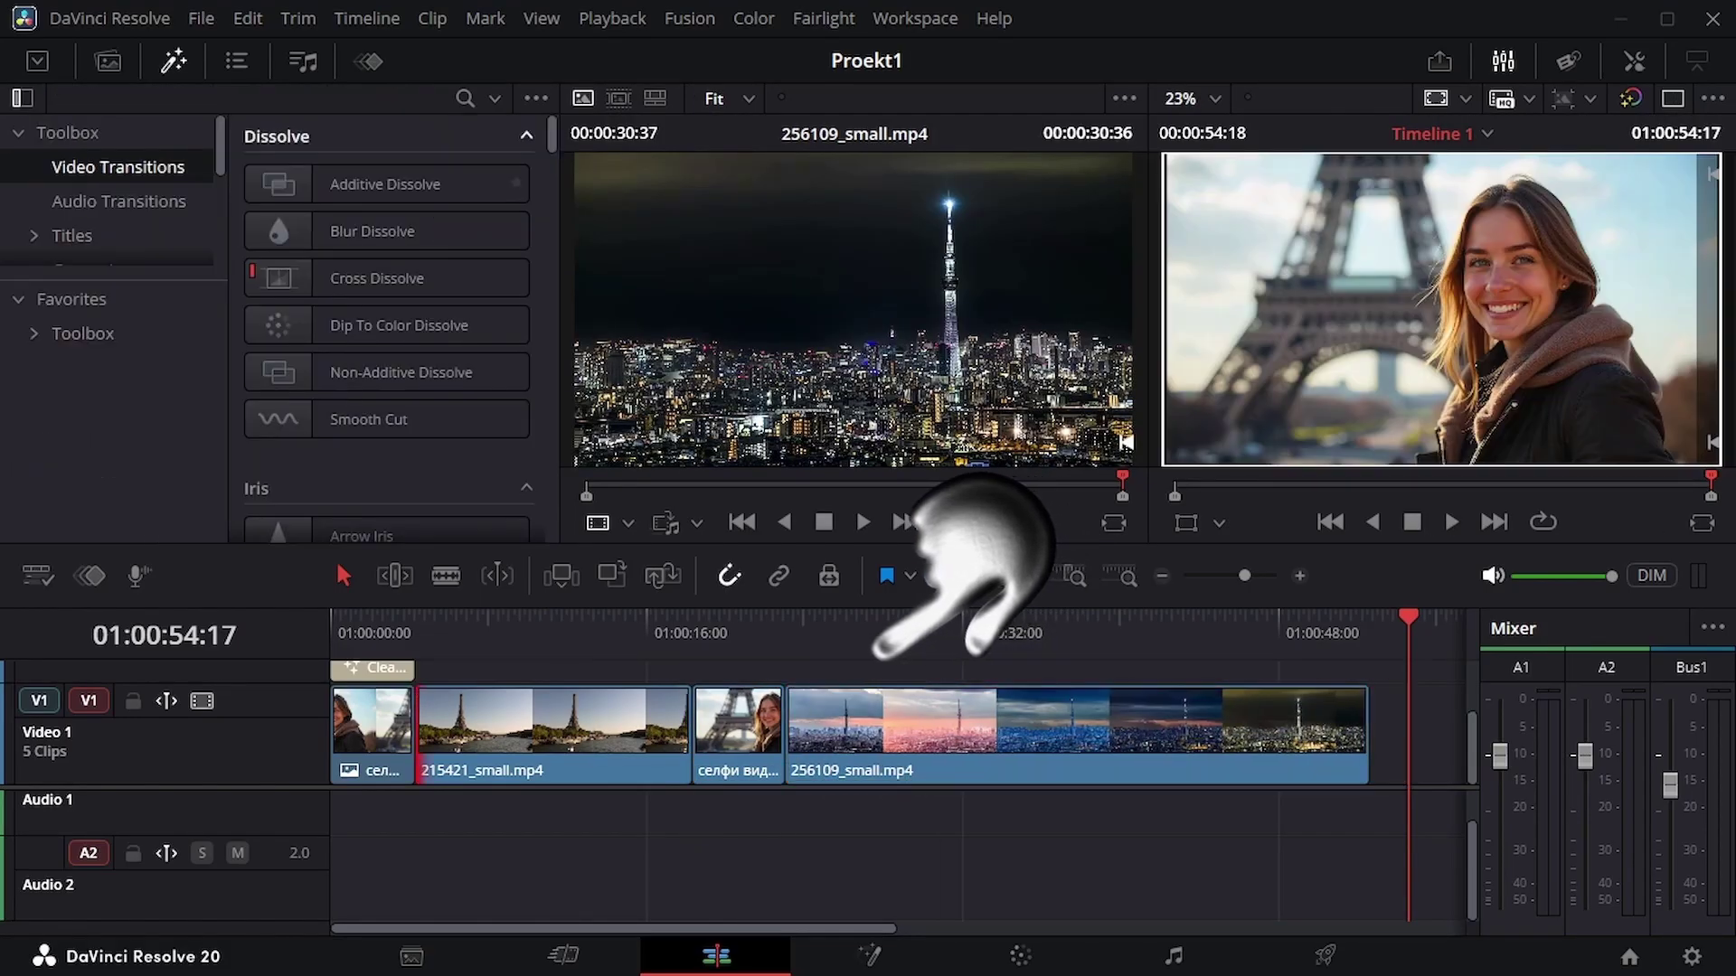
scroll(387, 317, "down", 5)
left_click_drag(365, 380, 578, 488)
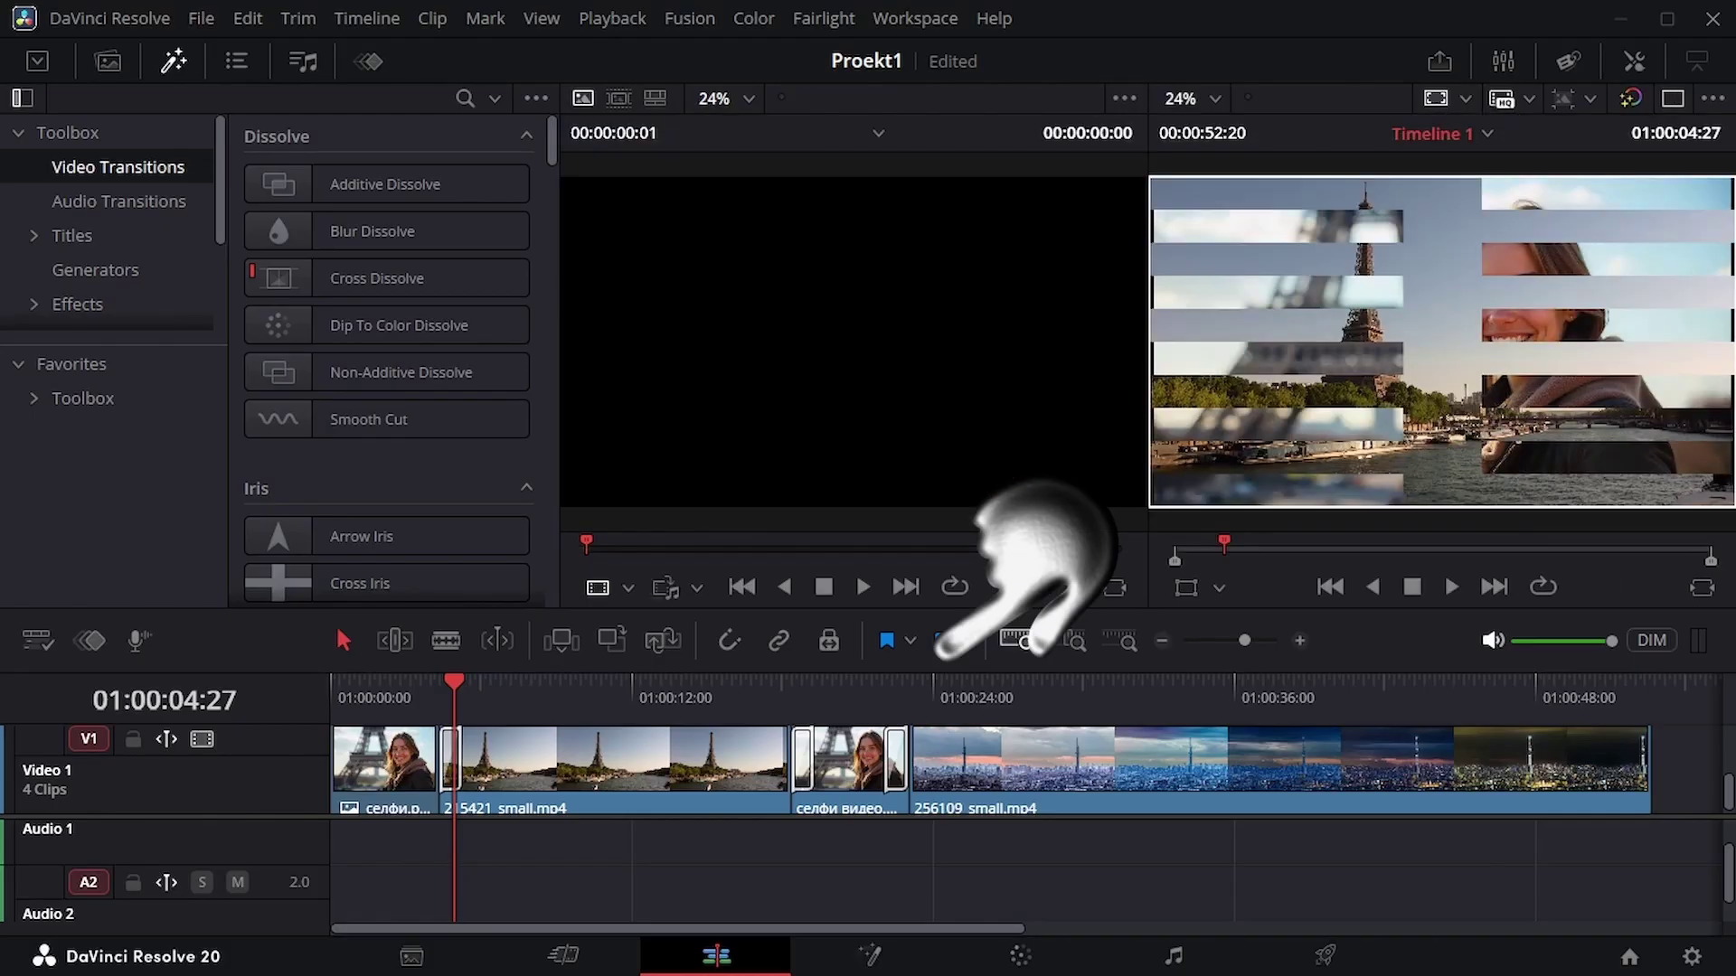
Load 215421_small.mp4 from the видео bin into the source viewer and open the viewer's overlay mode options
left_click(108, 60)
left_click_drag(248, 206, 796, 349)
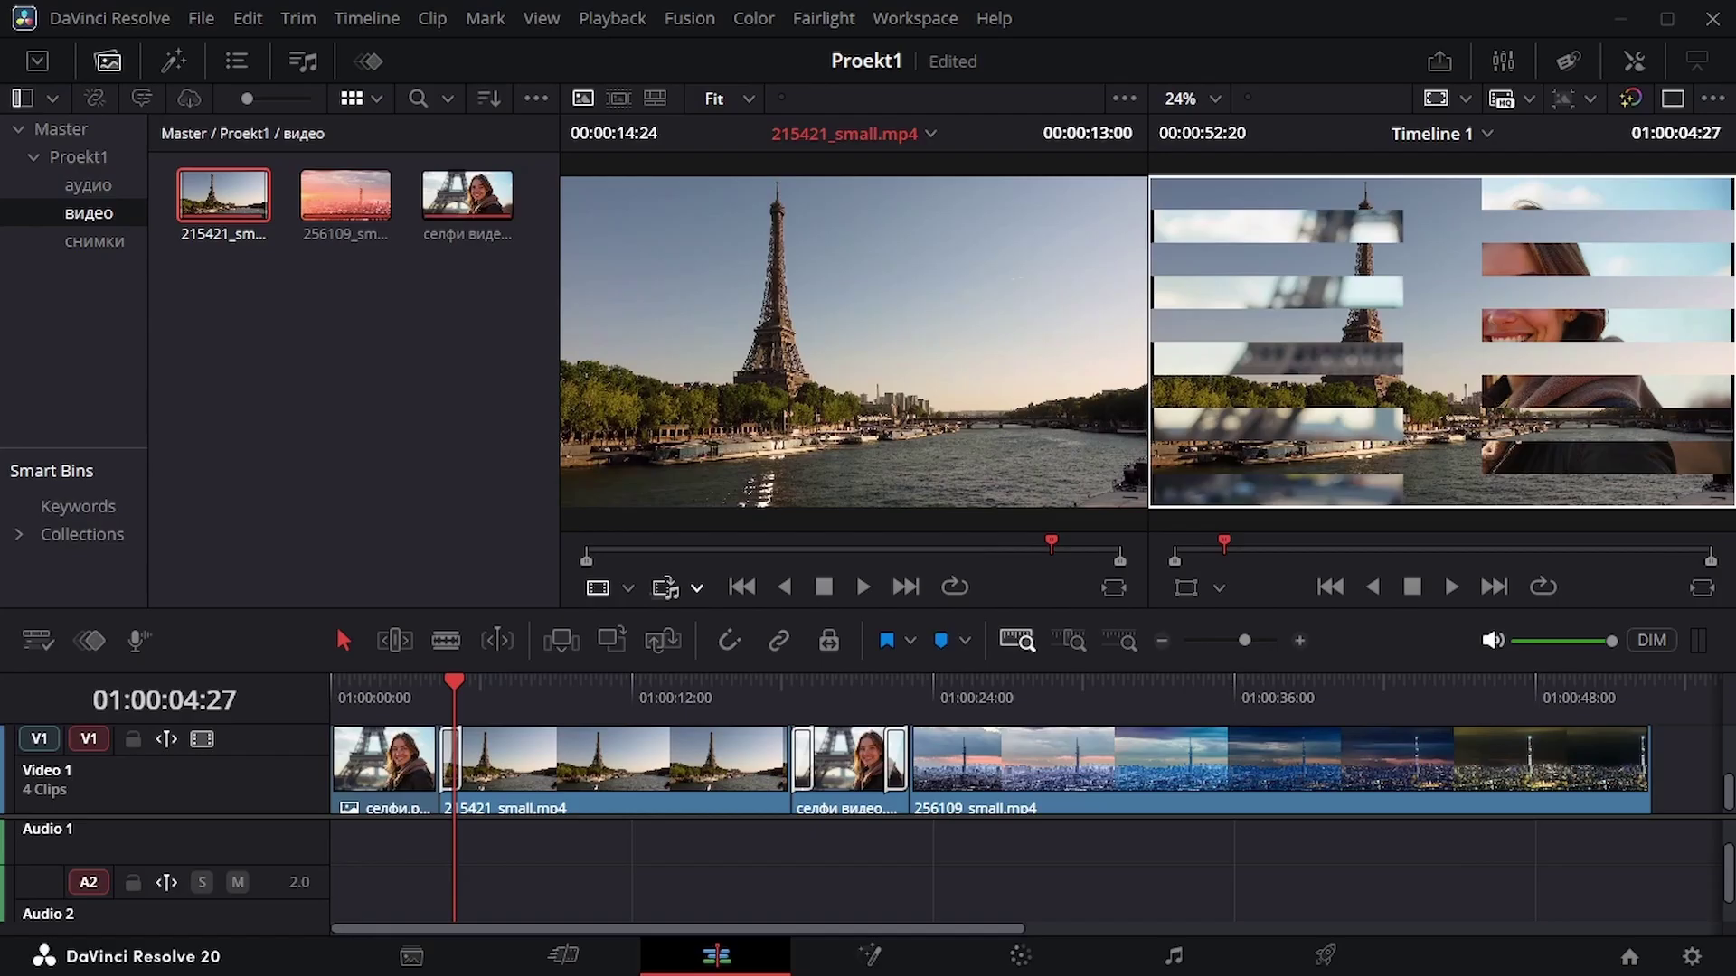
left_click(696, 588)
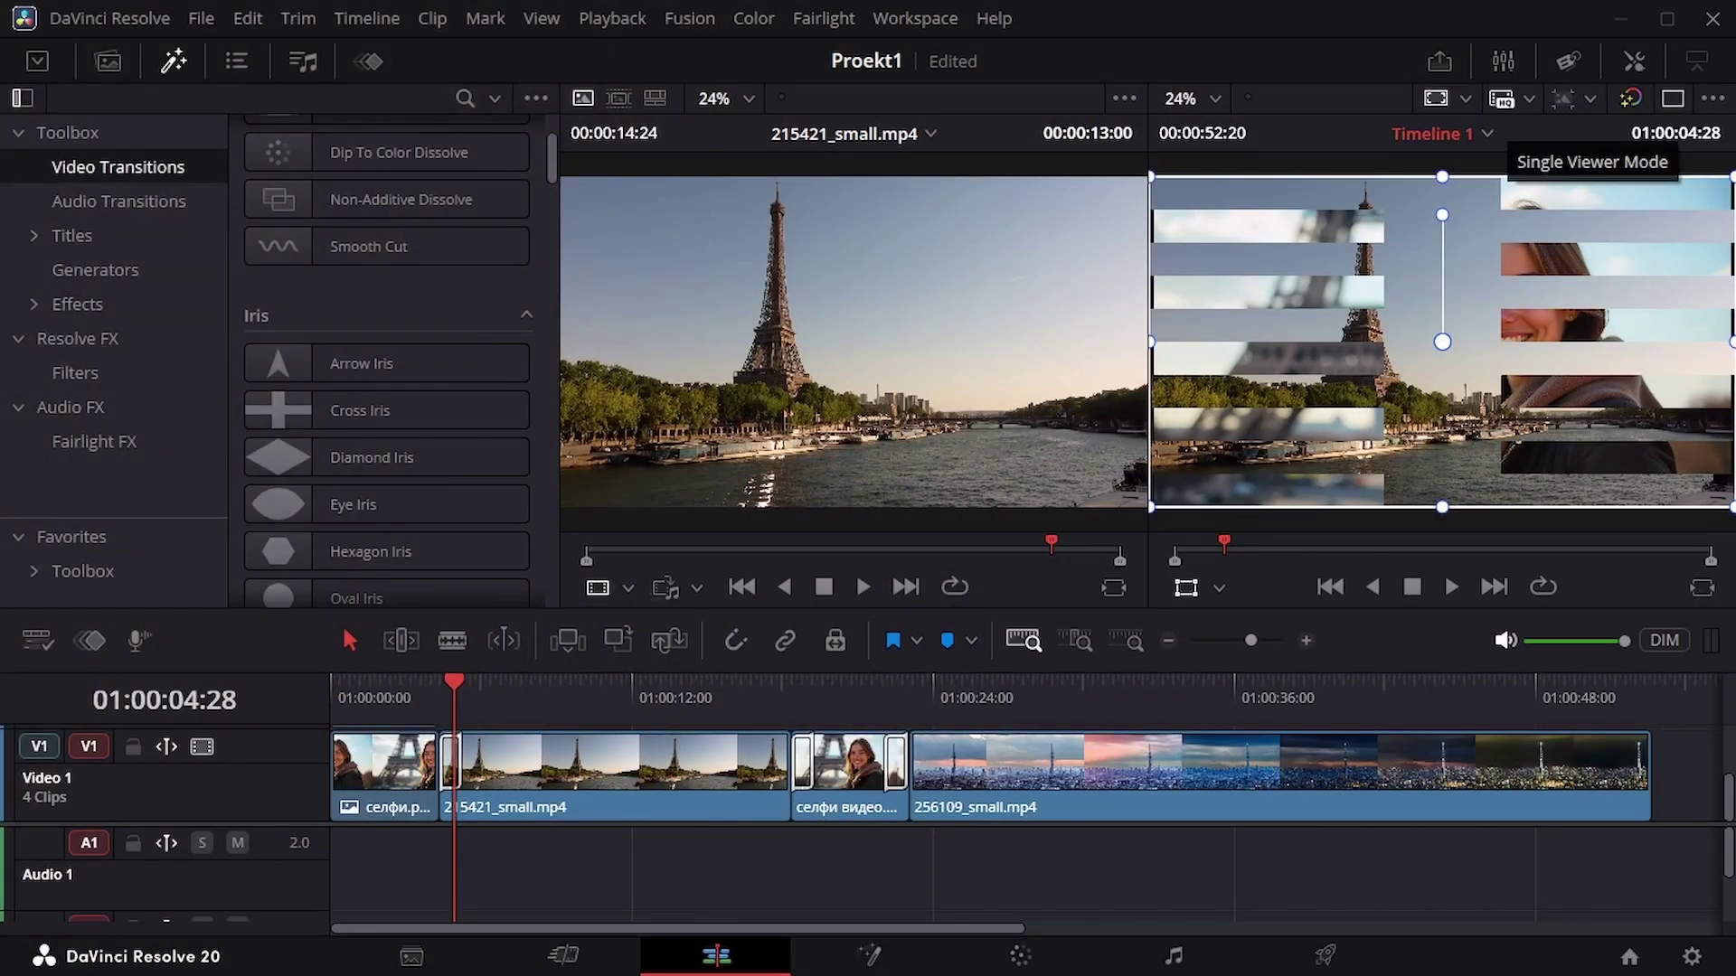
Switch to a single timeline viewer and hide the effects library
left_click(1672, 97)
left_click(173, 62)
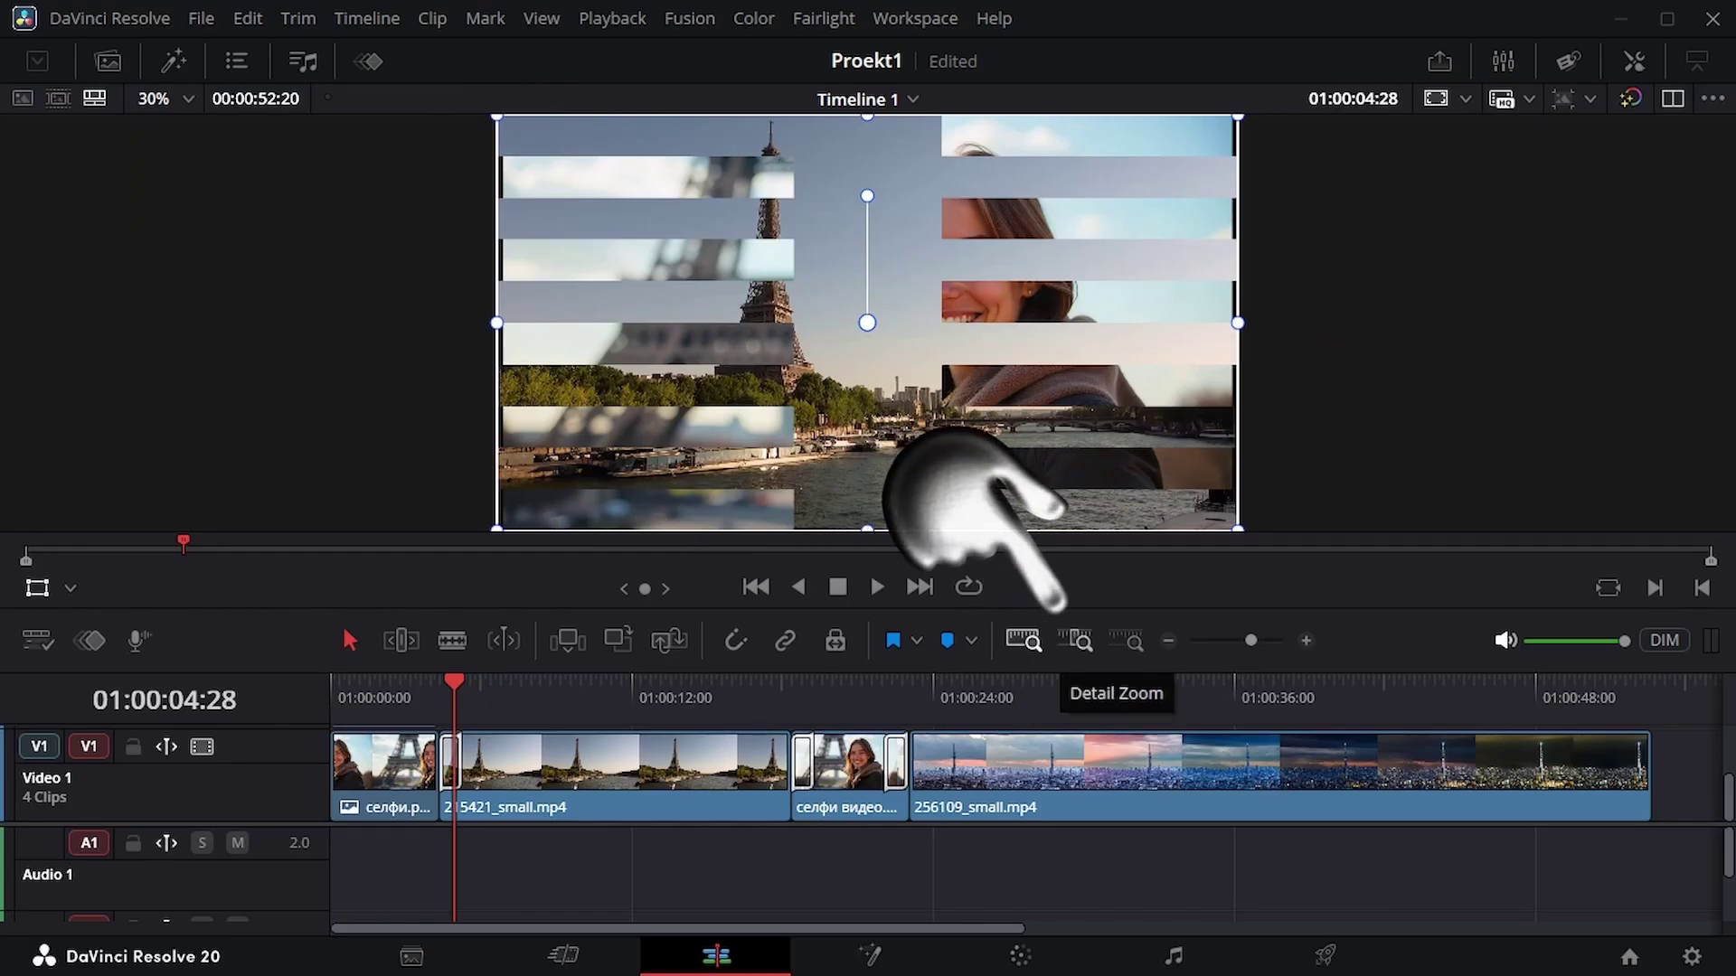
Try Detail Zoom around the playhead and Custom Zoom on the timeline, and adjust the custom zoom level
left_click(1076, 640)
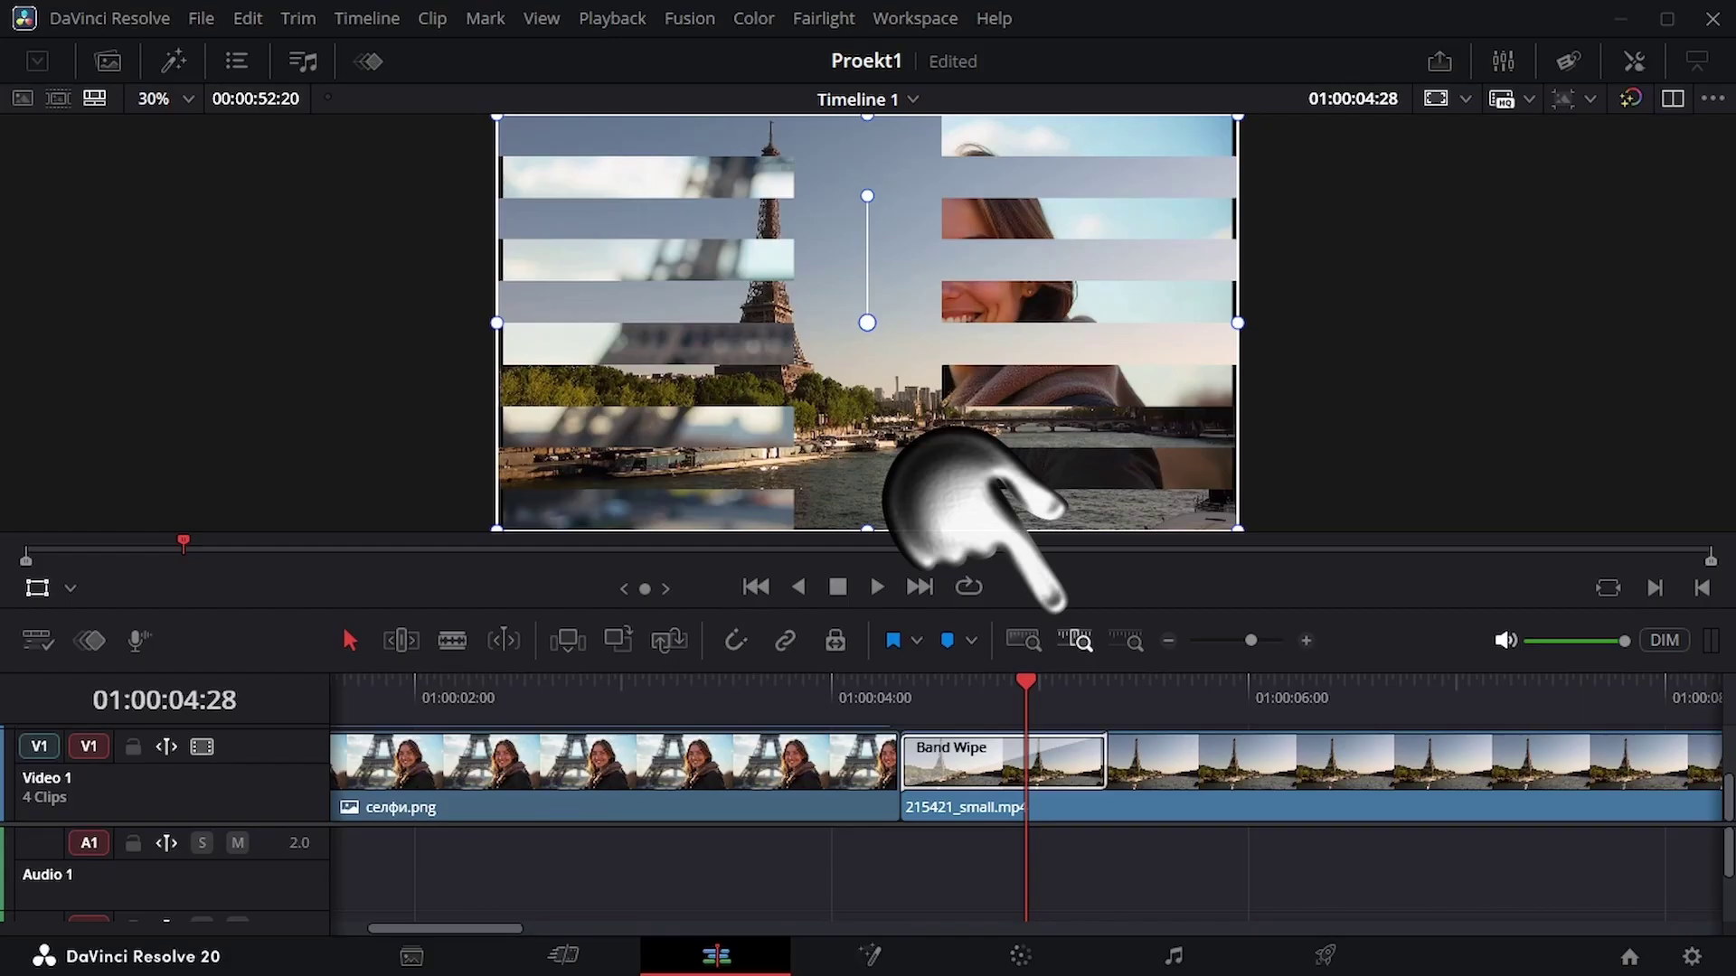
left_click(1126, 640)
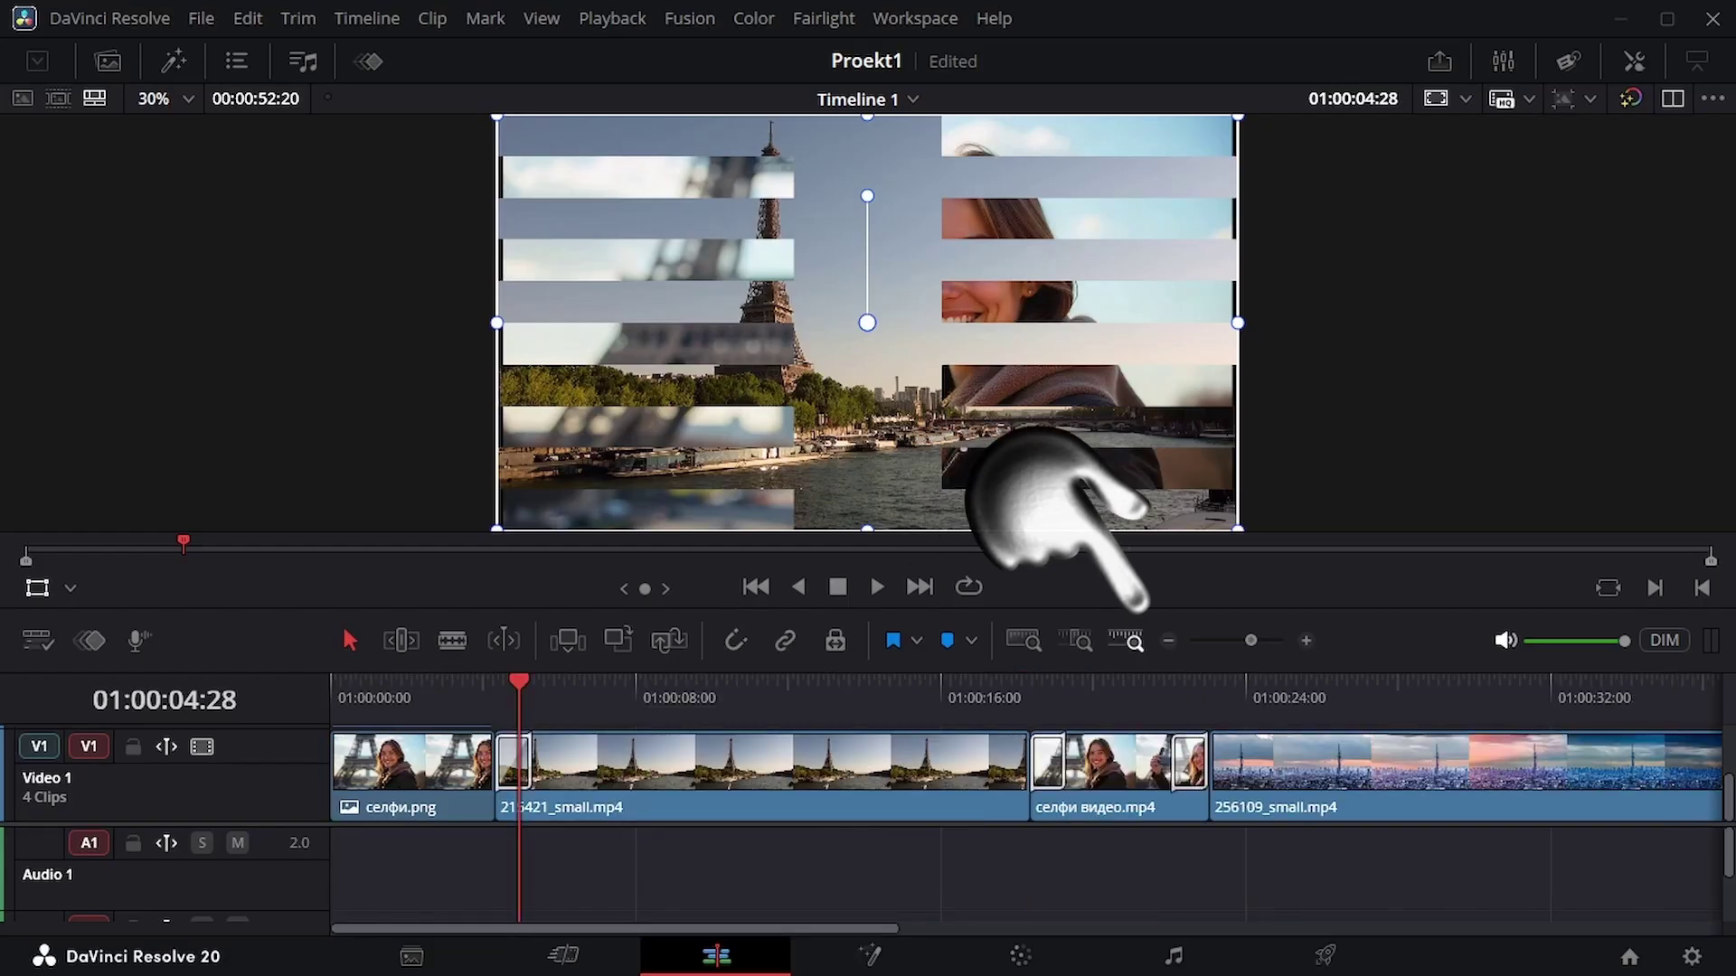
mouse_move(1251, 640)
left_mouse_down()
mouse_move(1282, 640)
mouse_move(1220, 640)
mouse_move(1238, 640)
left_mouse_up()
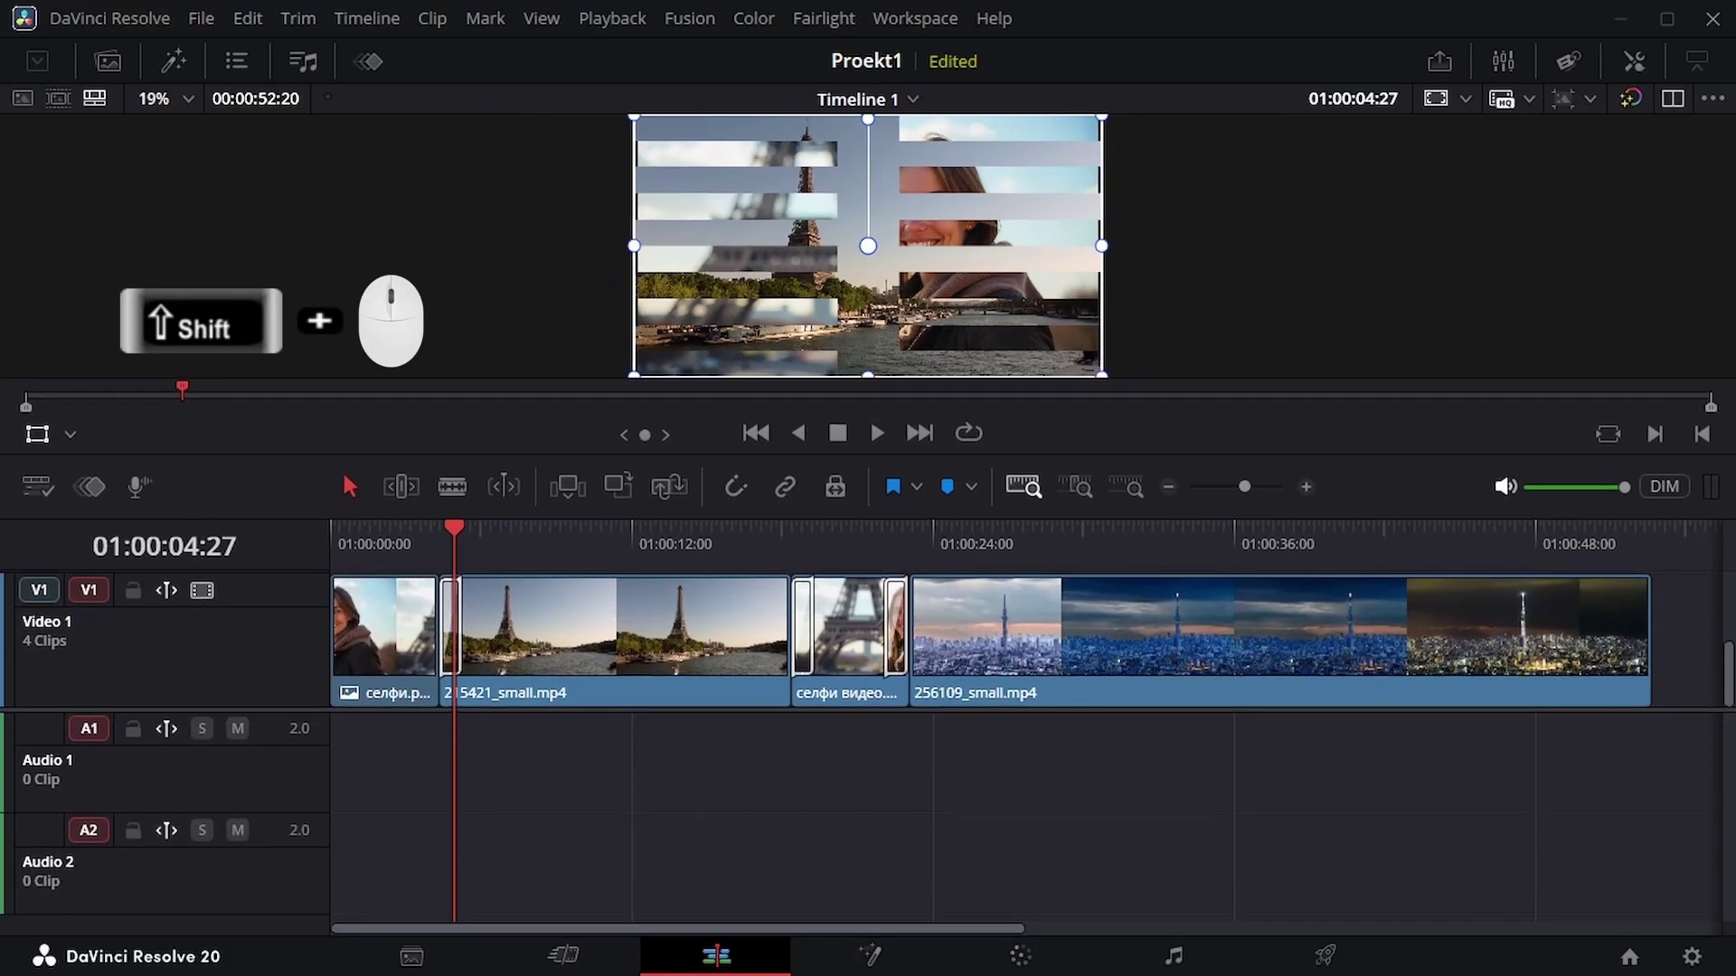
Enlarge the video track area above the audio tracks and adjust the height of the video tracks
left_click_drag(868, 707, 868, 862)
scroll(868, 768, "down", 5)
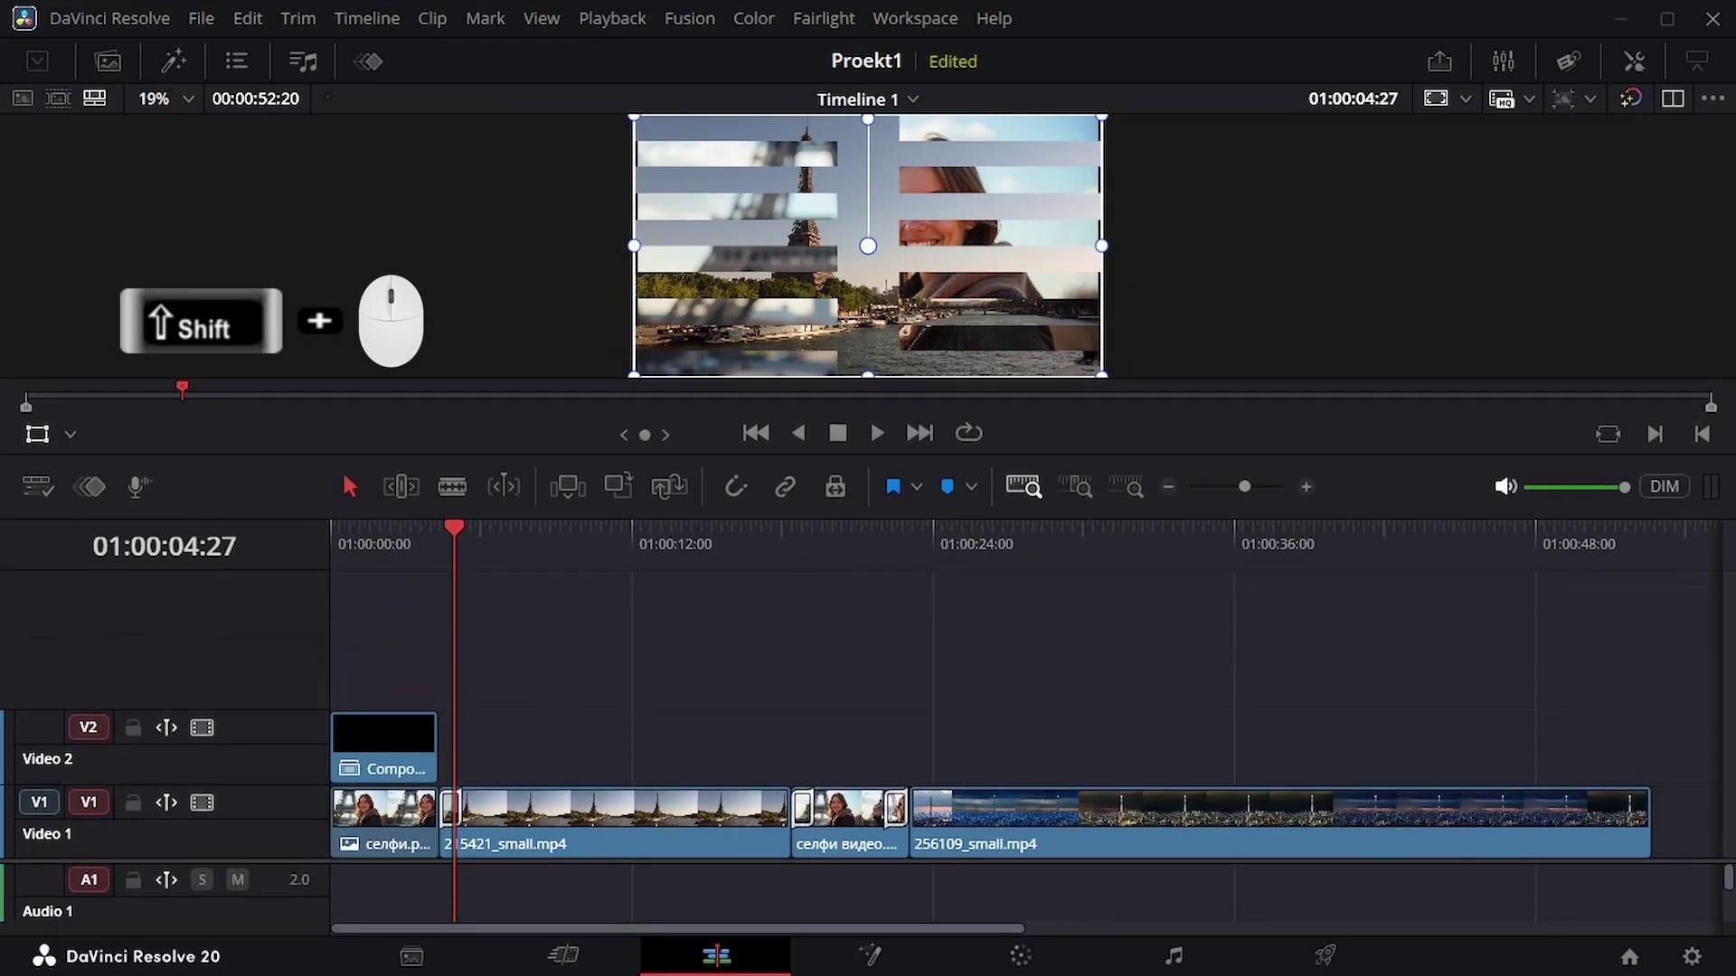
scroll(995, 786, "up", 5)
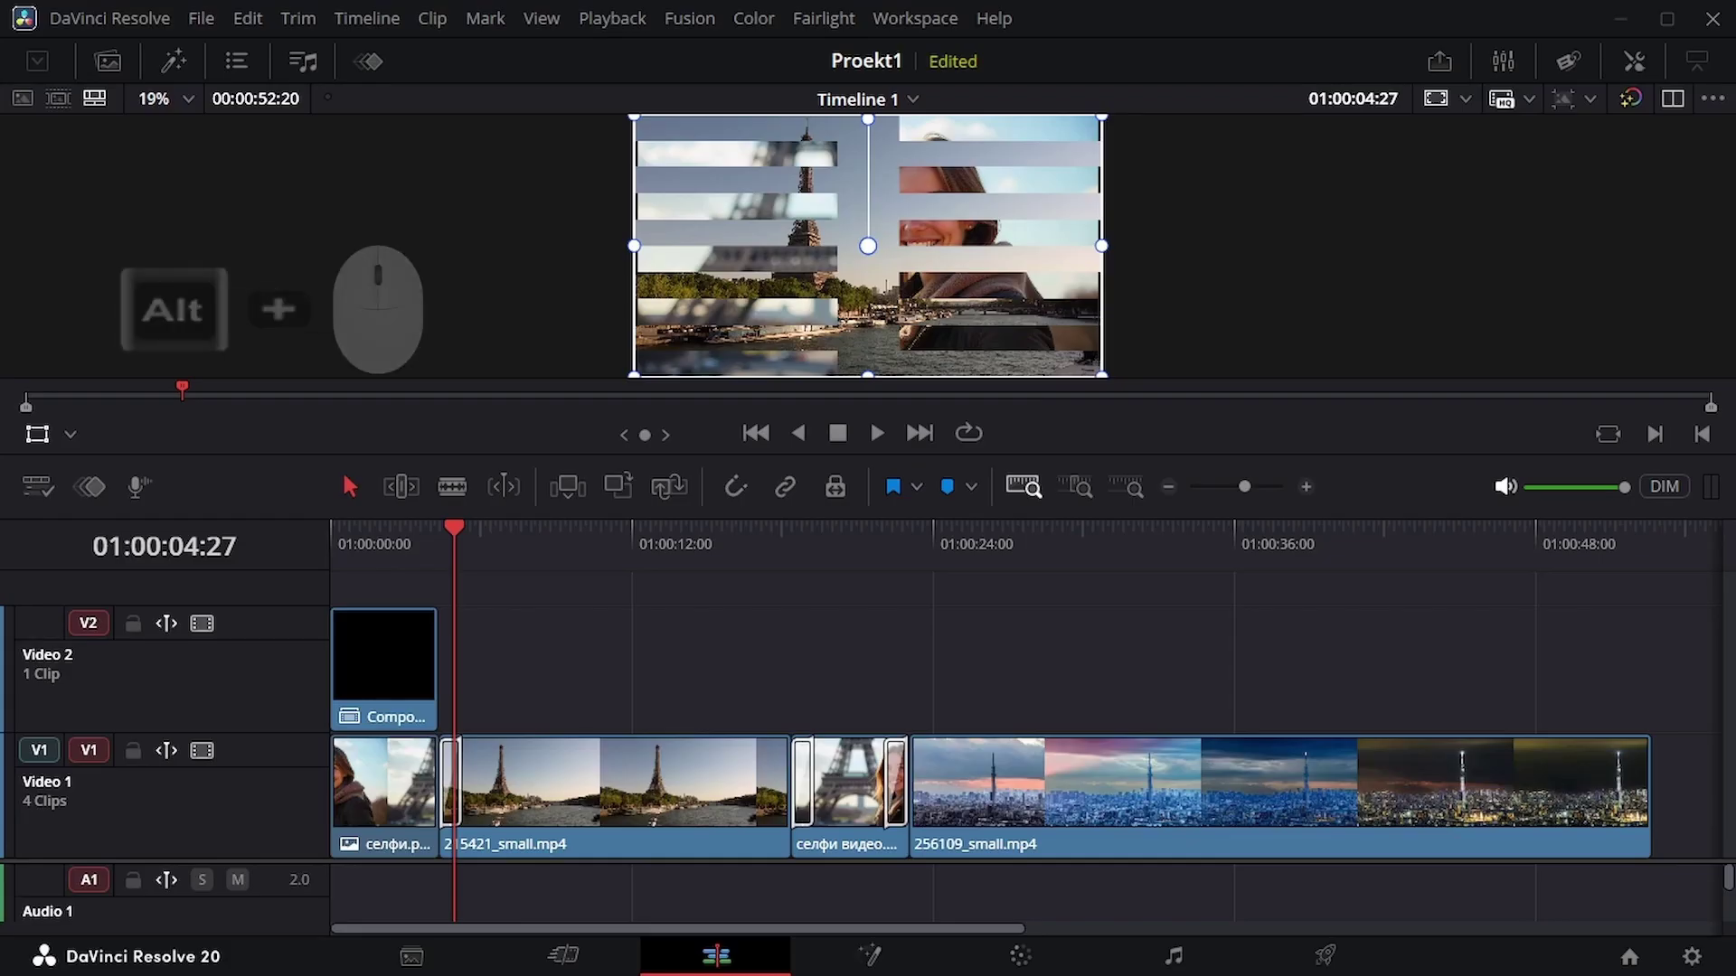
scroll(994, 787, "down", 1)
scroll(994, 787, "up", 2)
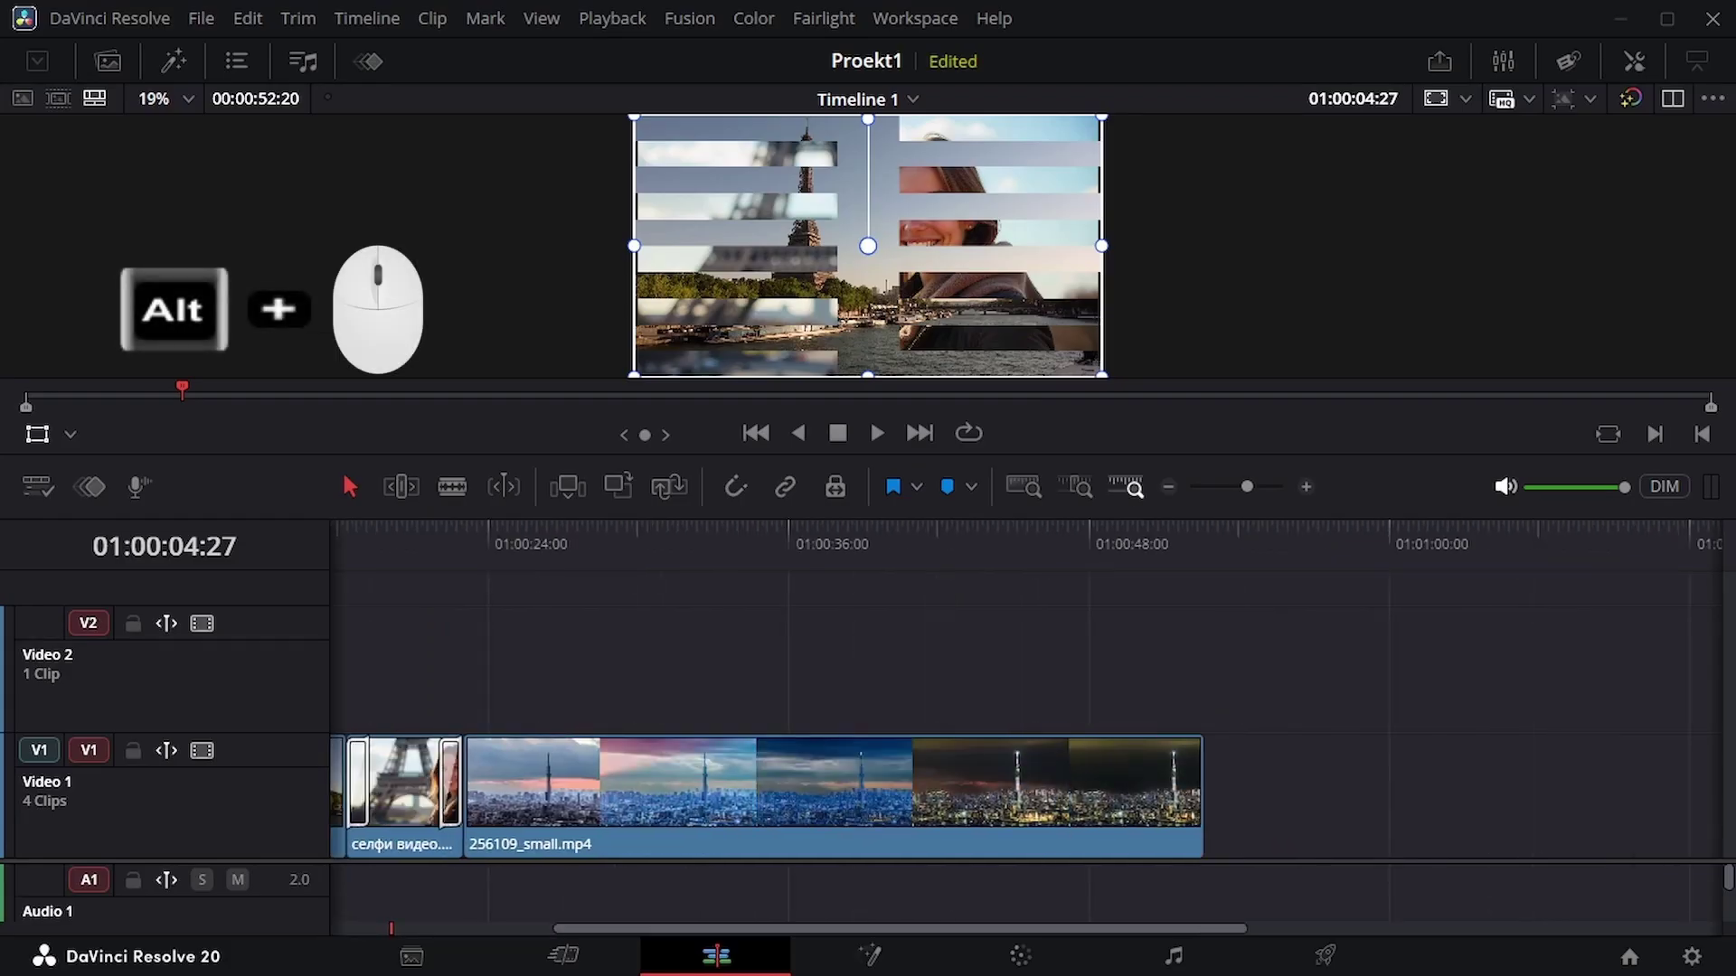
scroll(995, 786, "up", 1)
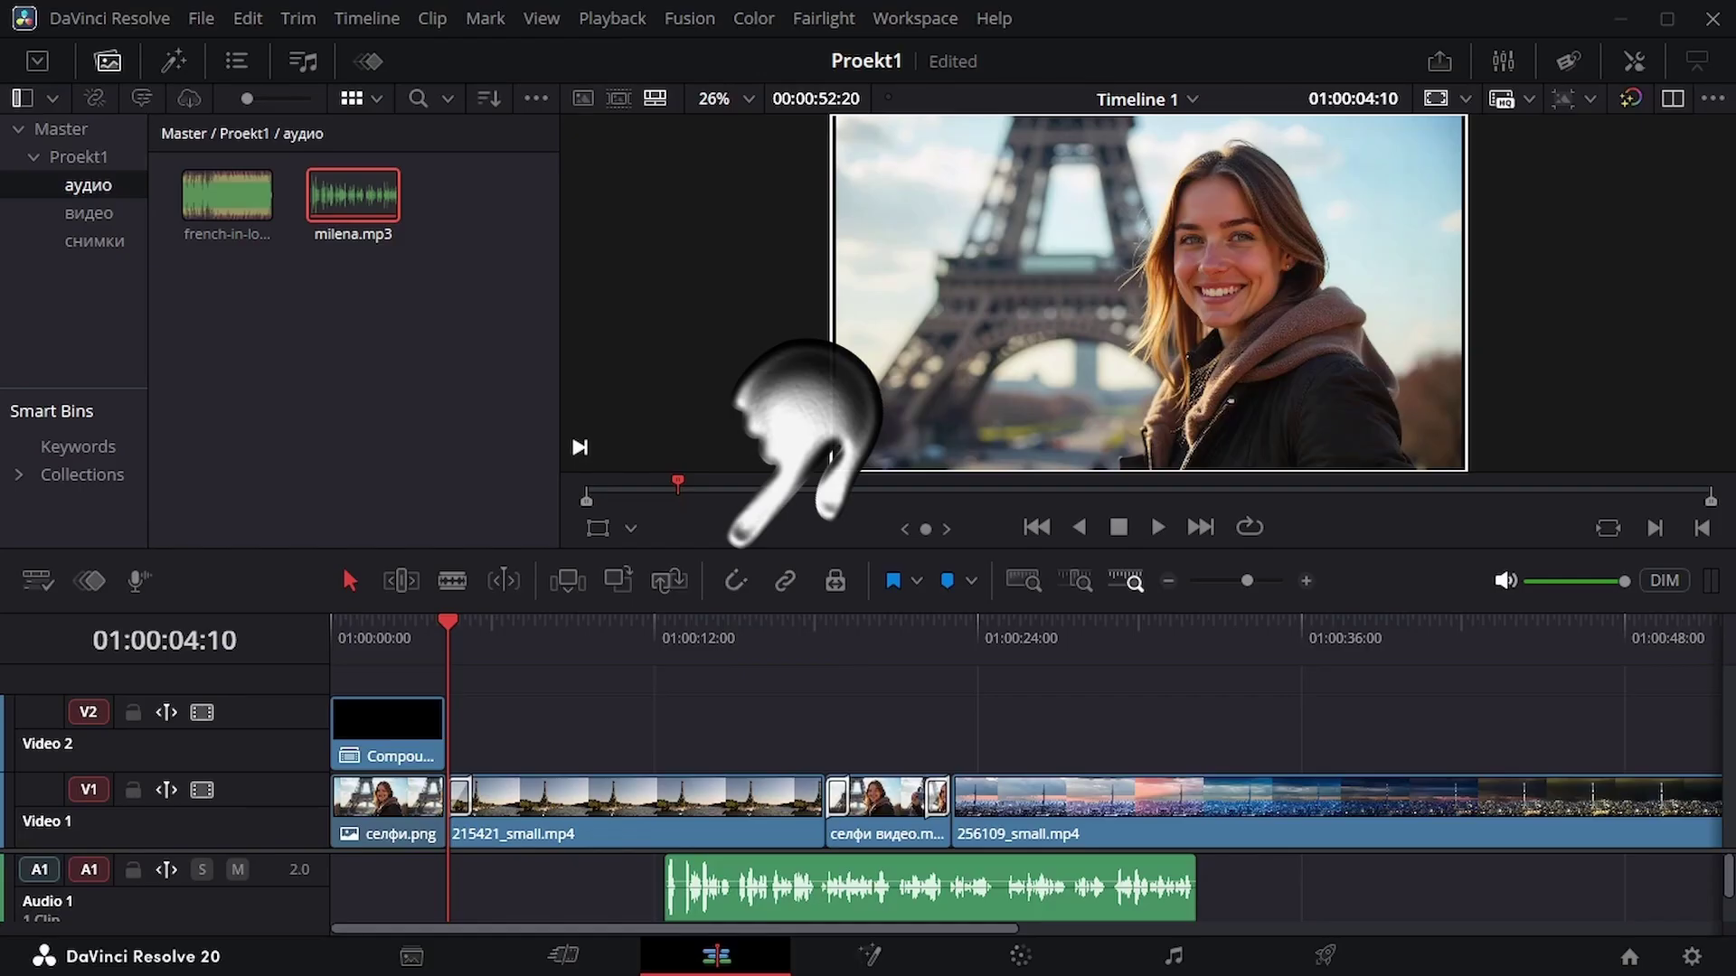
Turn on snapping for timeline edits and activate Blade Edit mode
left_click(735, 580)
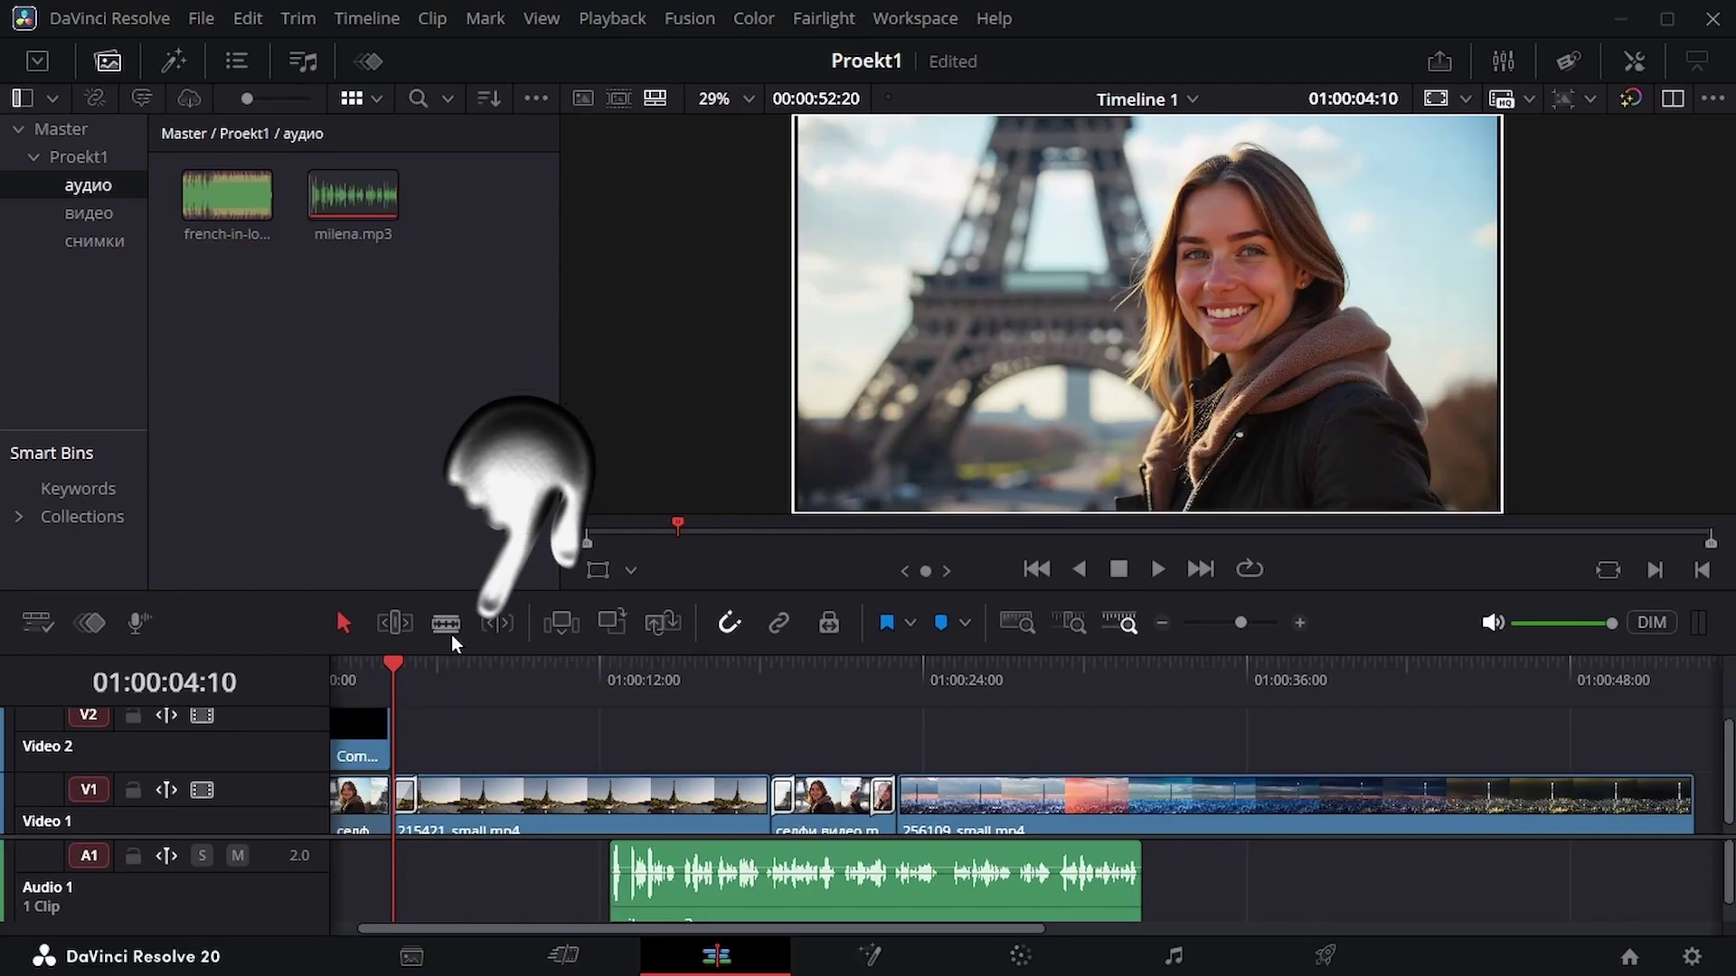
left_click(452, 580)
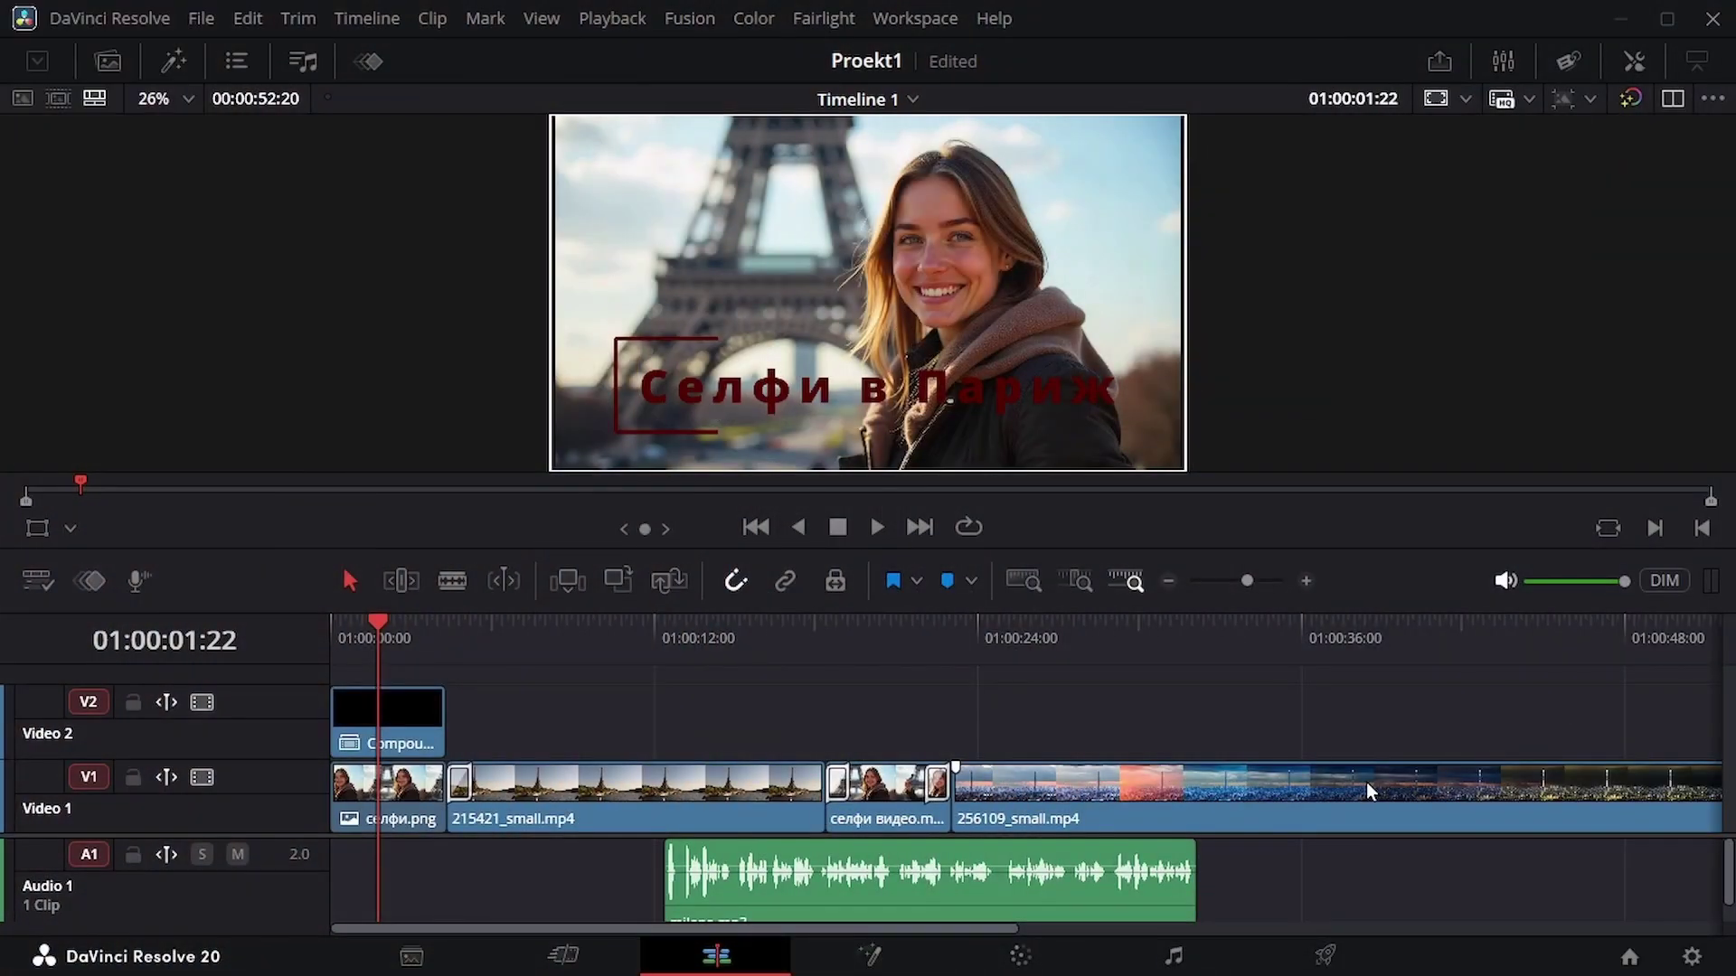
Add a video track above Video 2, move the compound title clip up to Video 3, and enlarge the timeline area
right_click(253, 709)
left_click(311, 728)
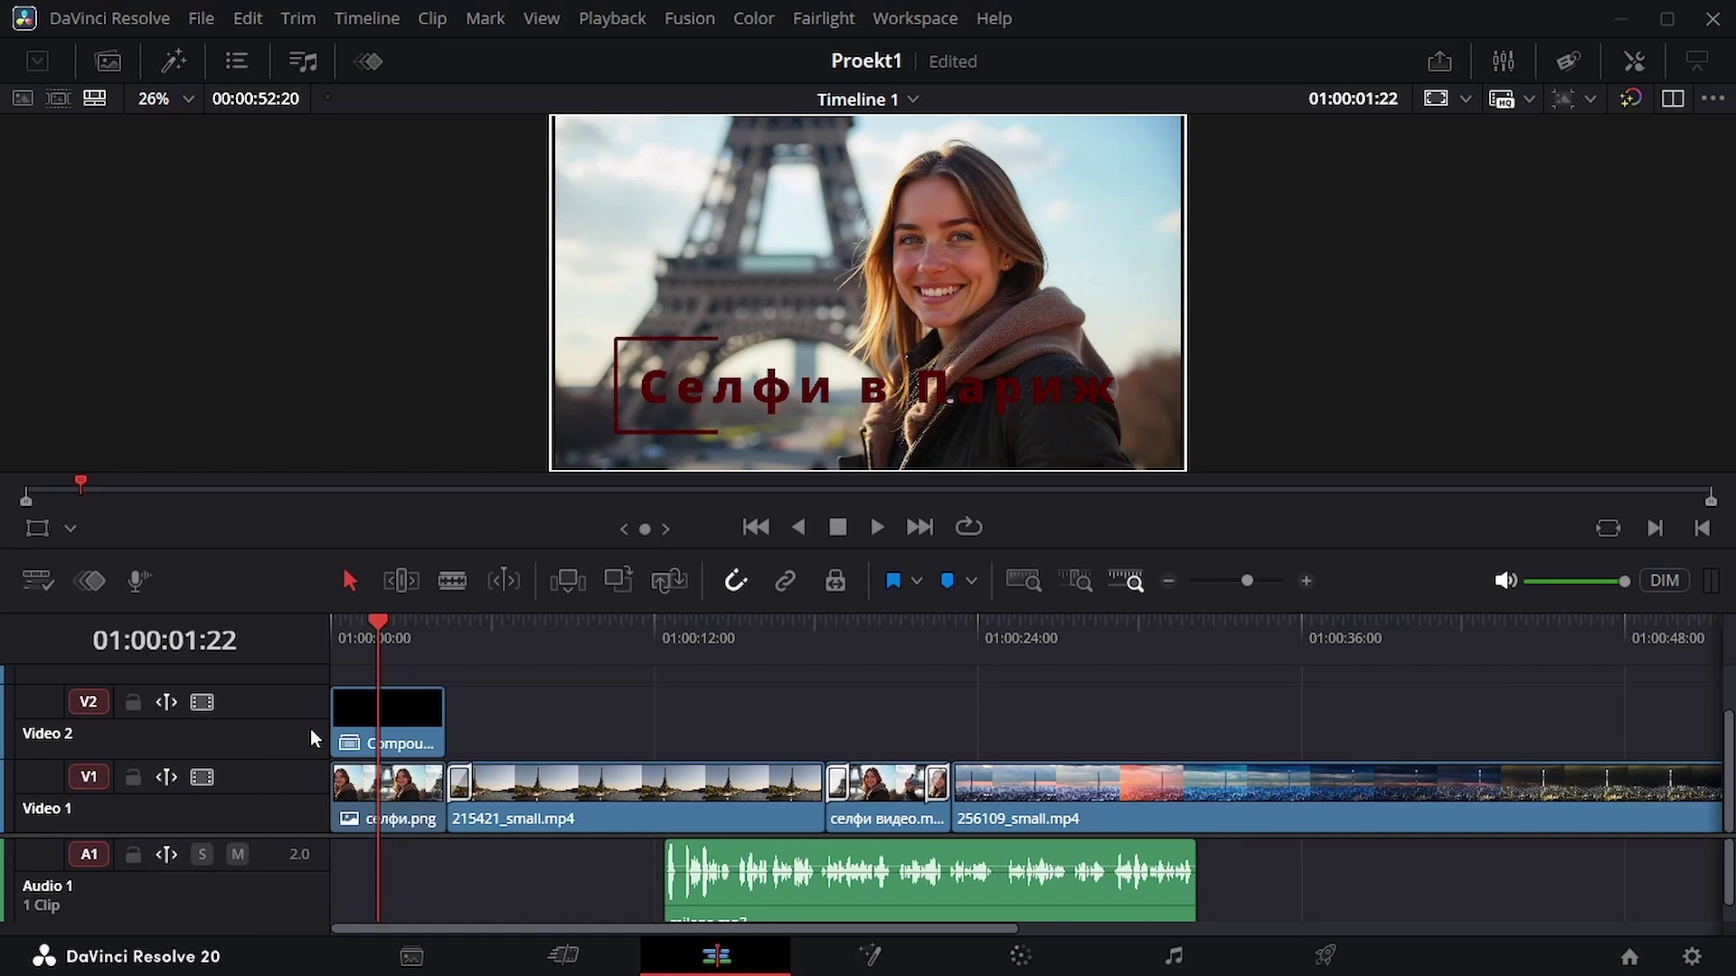
left_click_drag(377, 763, 392, 725)
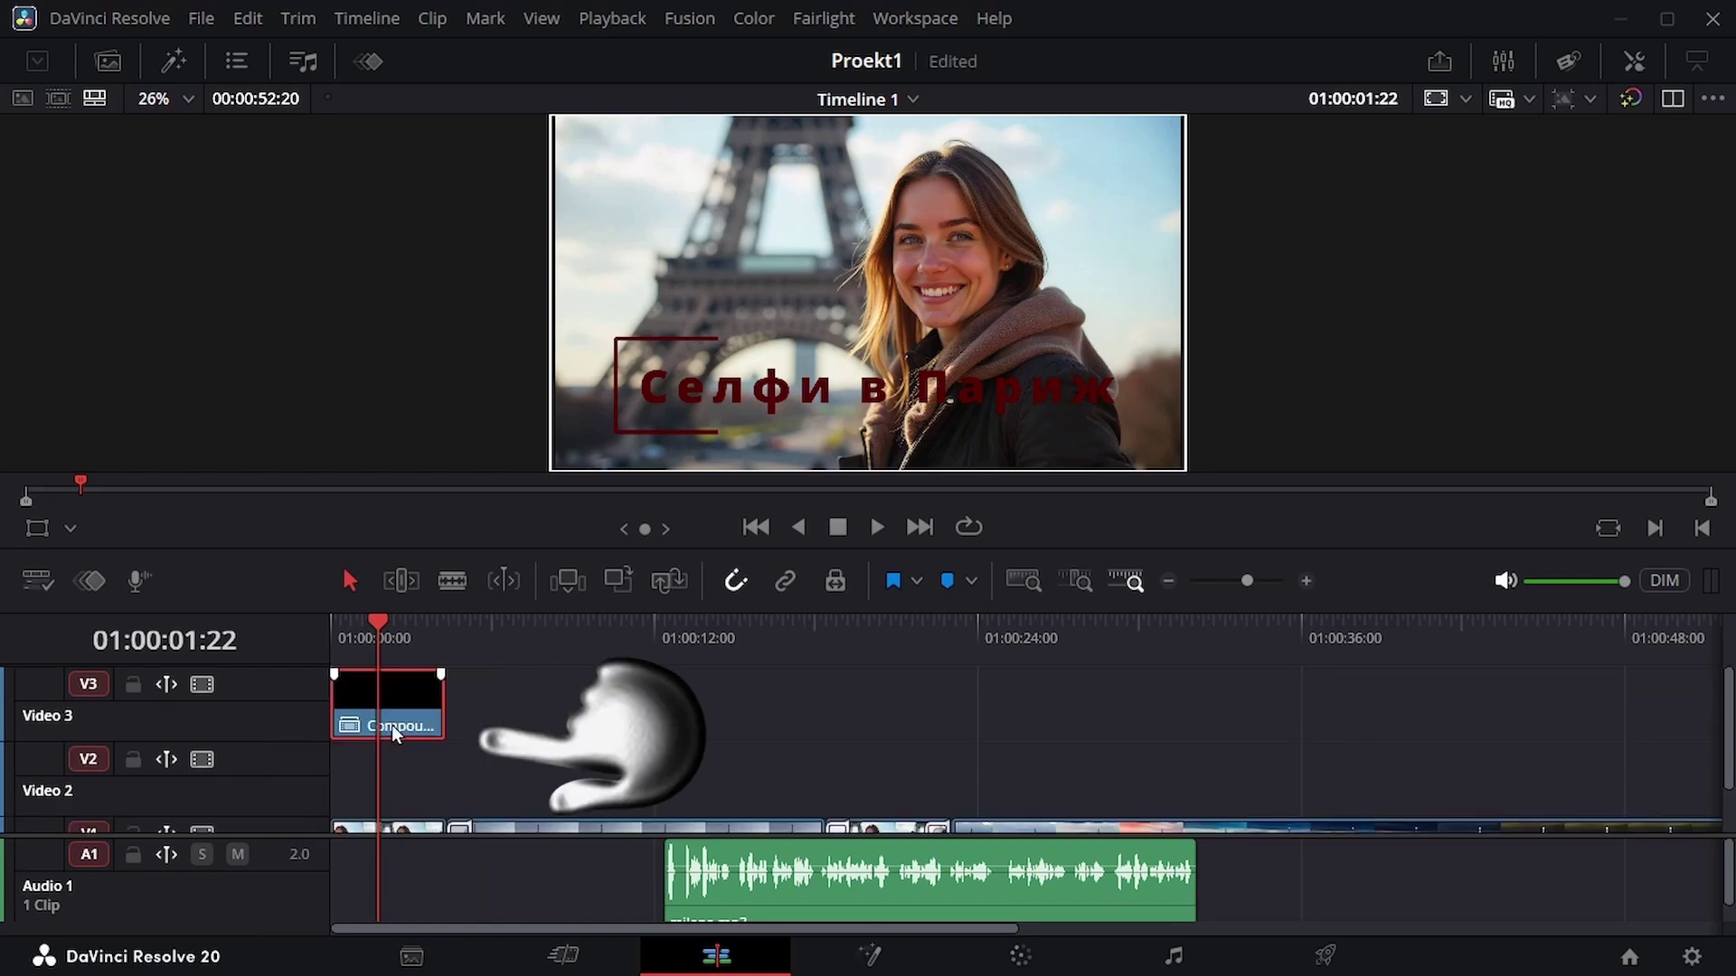
left_click_drag(636, 543, 647, 476)
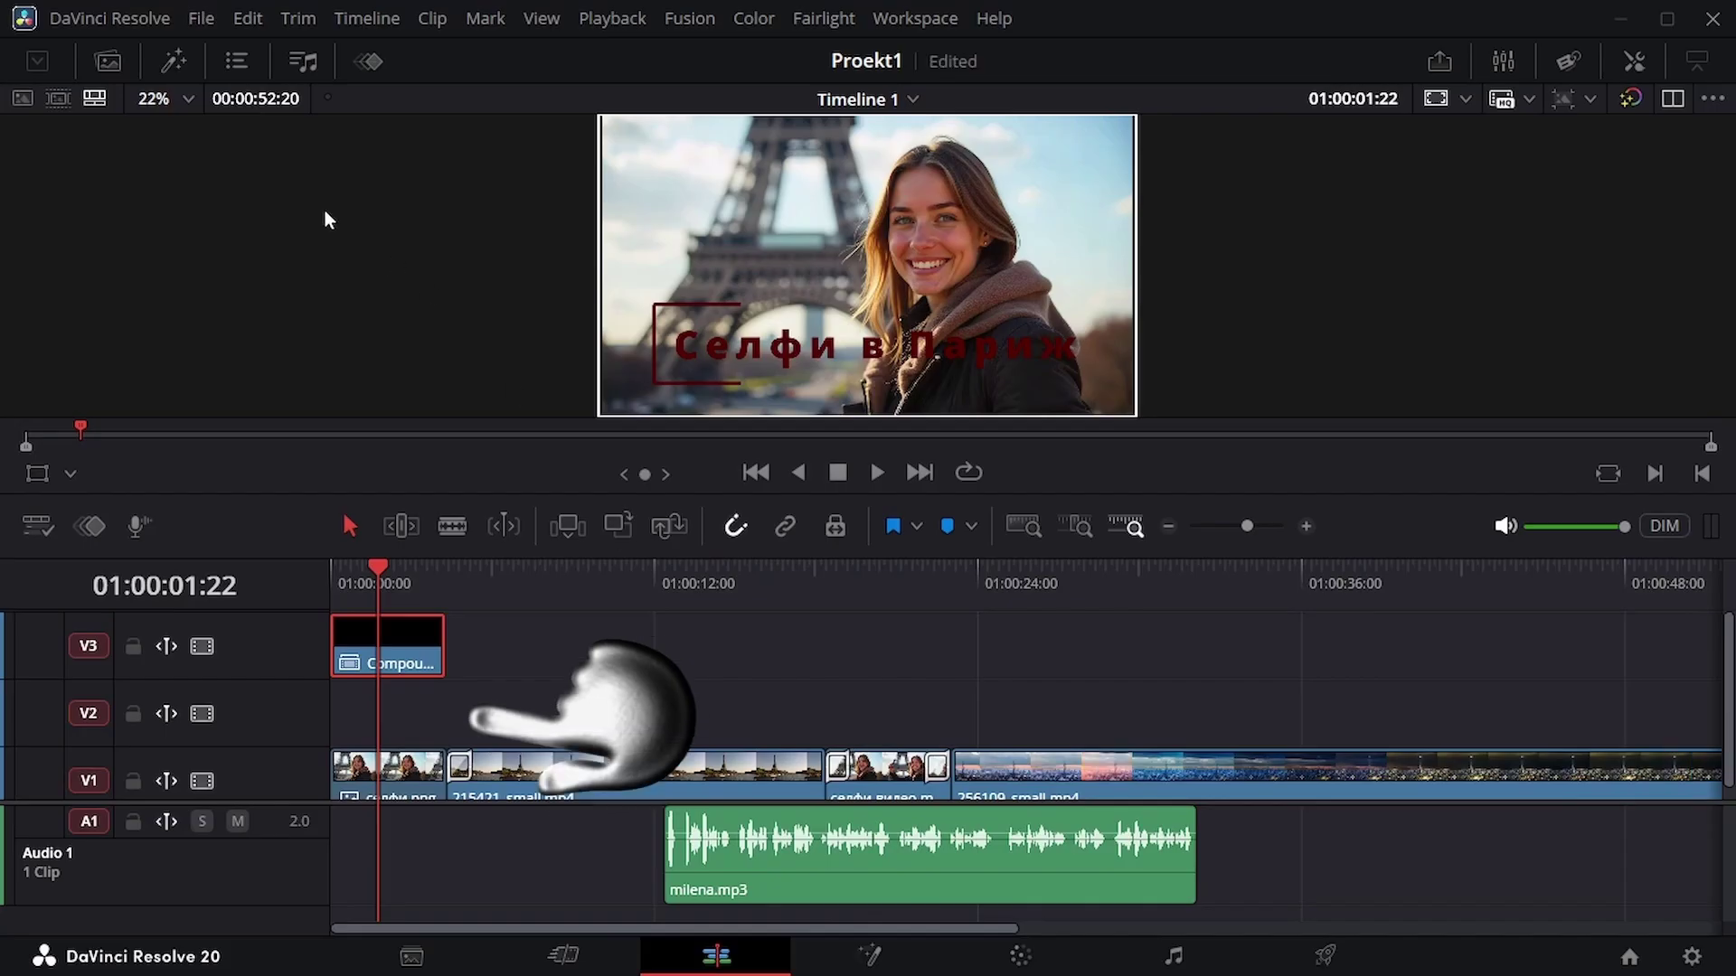
Add a Solid Color generator to Video 2 beneath the compound title clip and trim it to the title's length
left_click(174, 64)
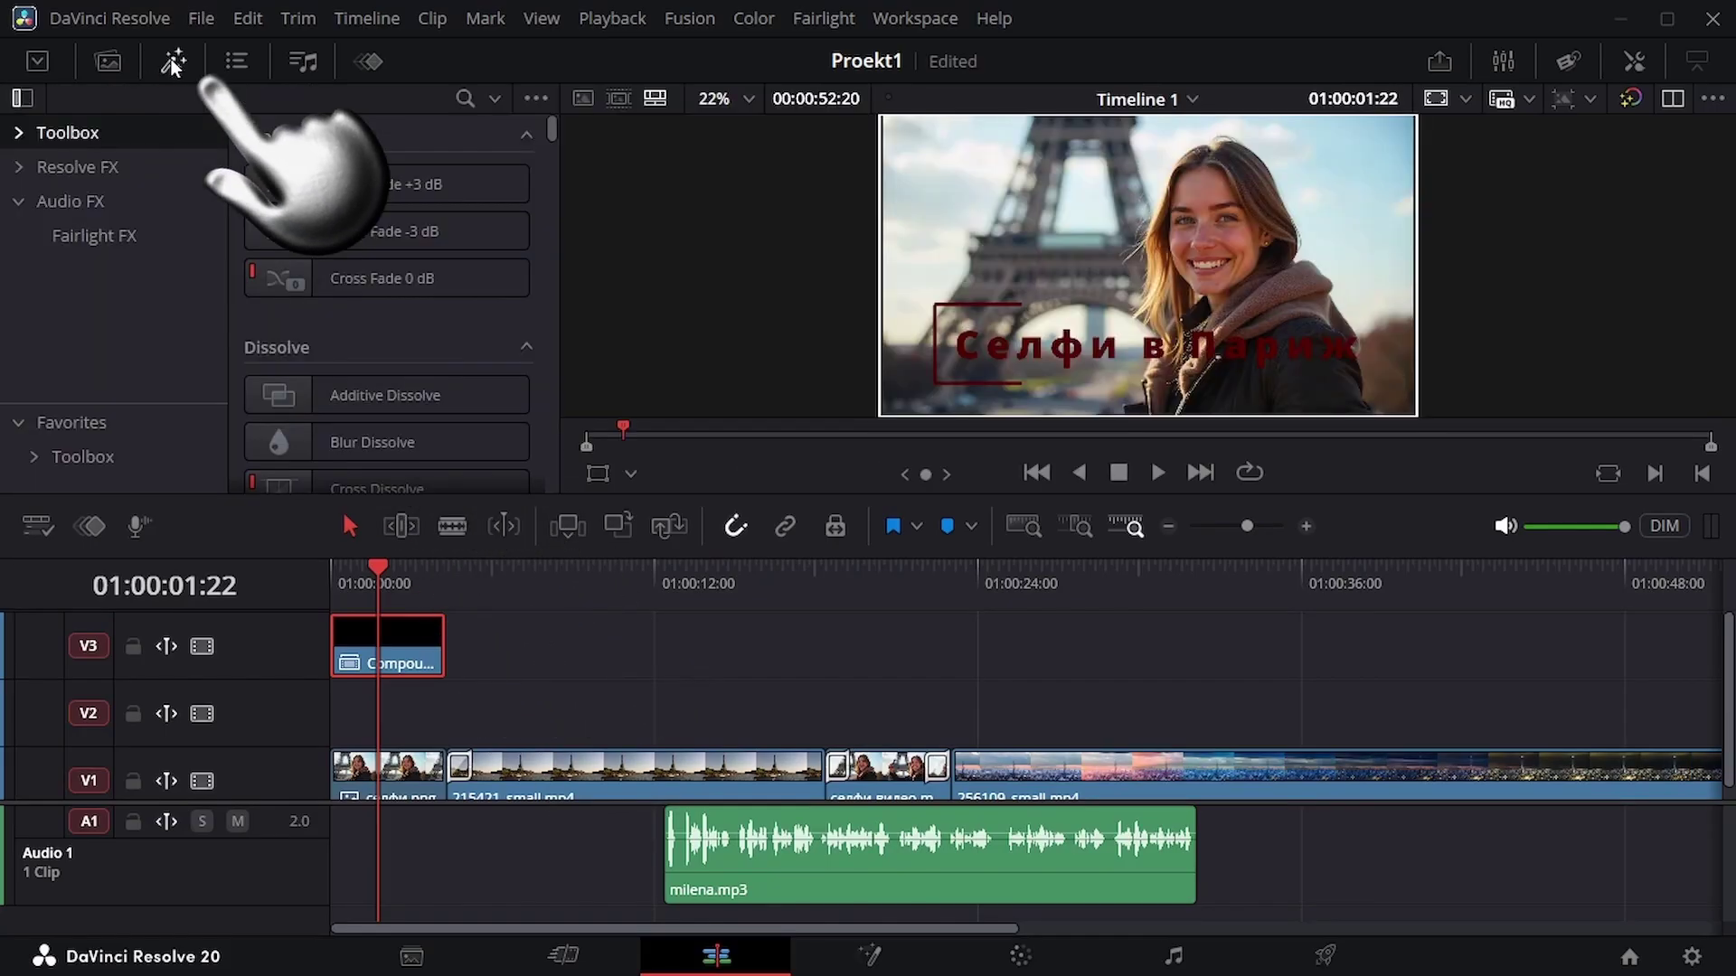
left_click(17, 134)
left_click(86, 270)
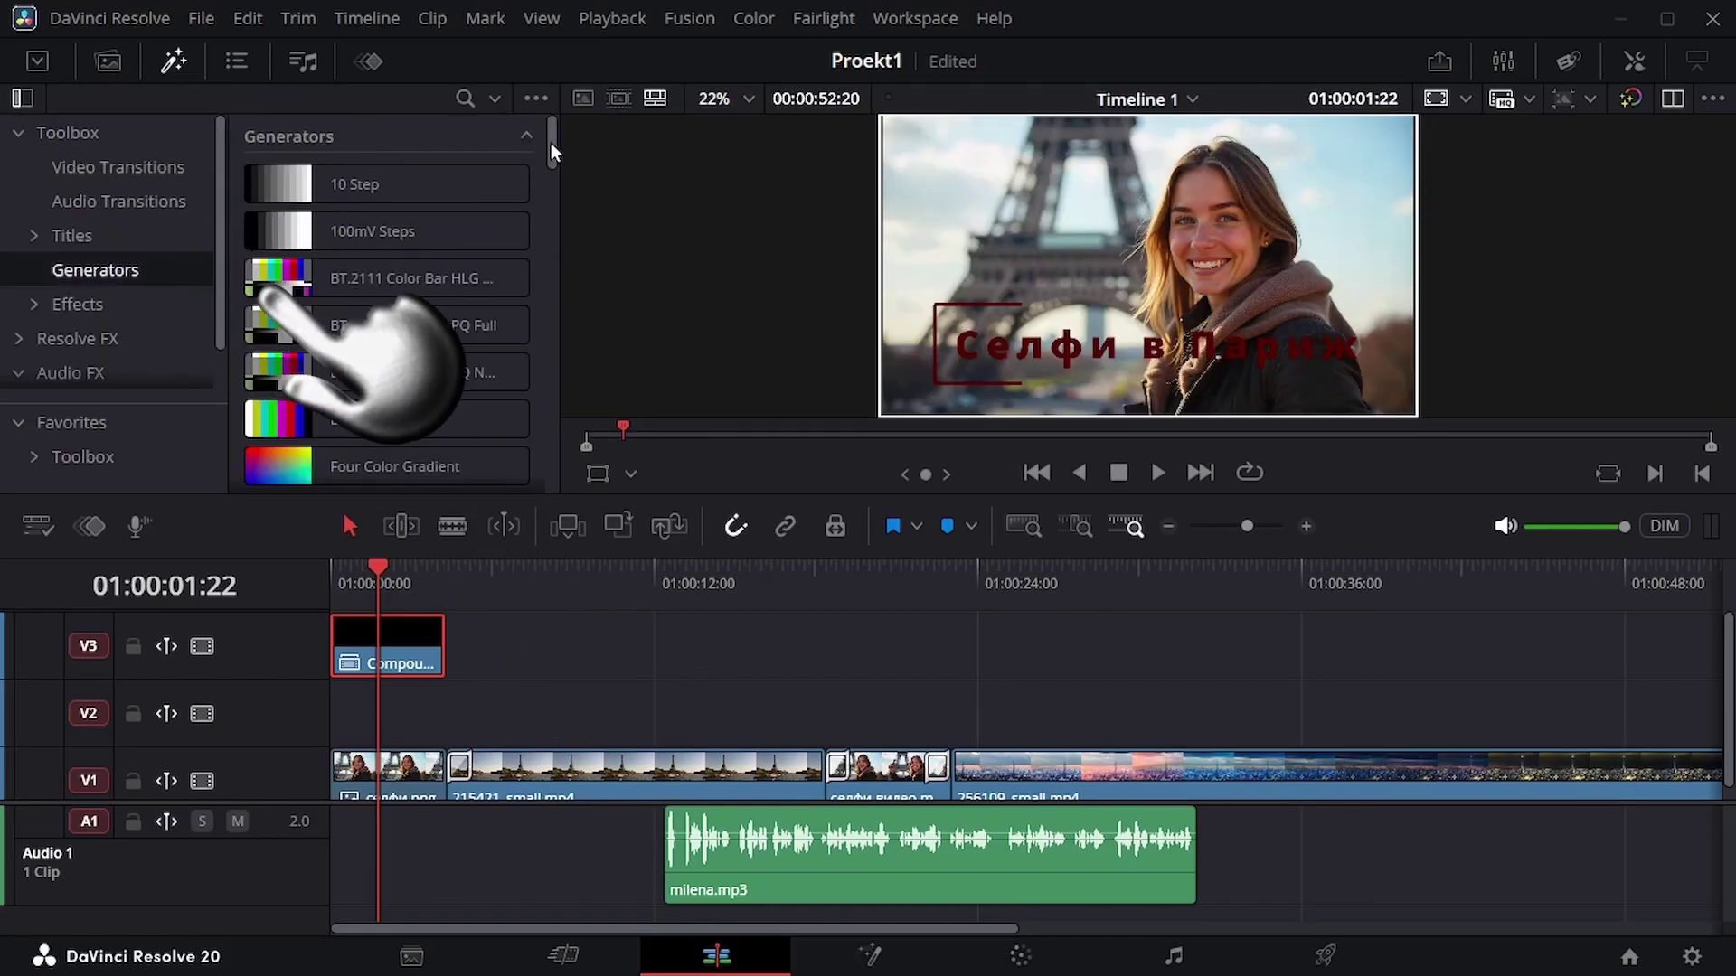
left_click_drag(550, 142, 550, 187)
left_click(346, 308)
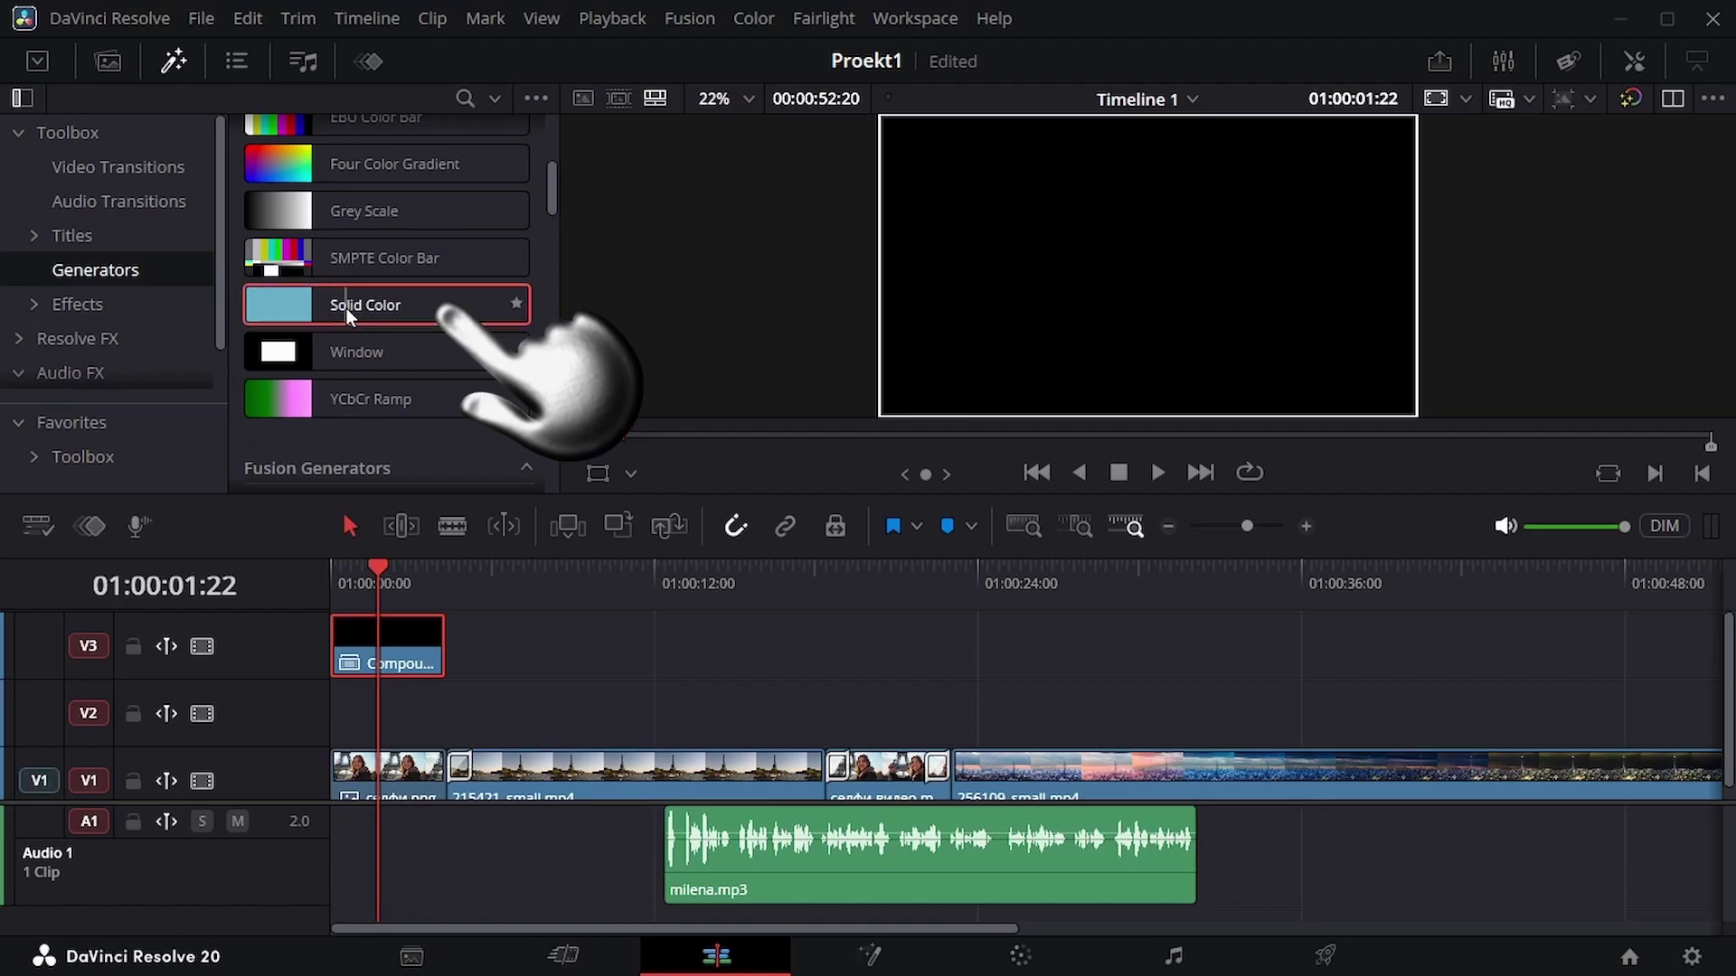
left_click_drag(345, 308, 325, 711)
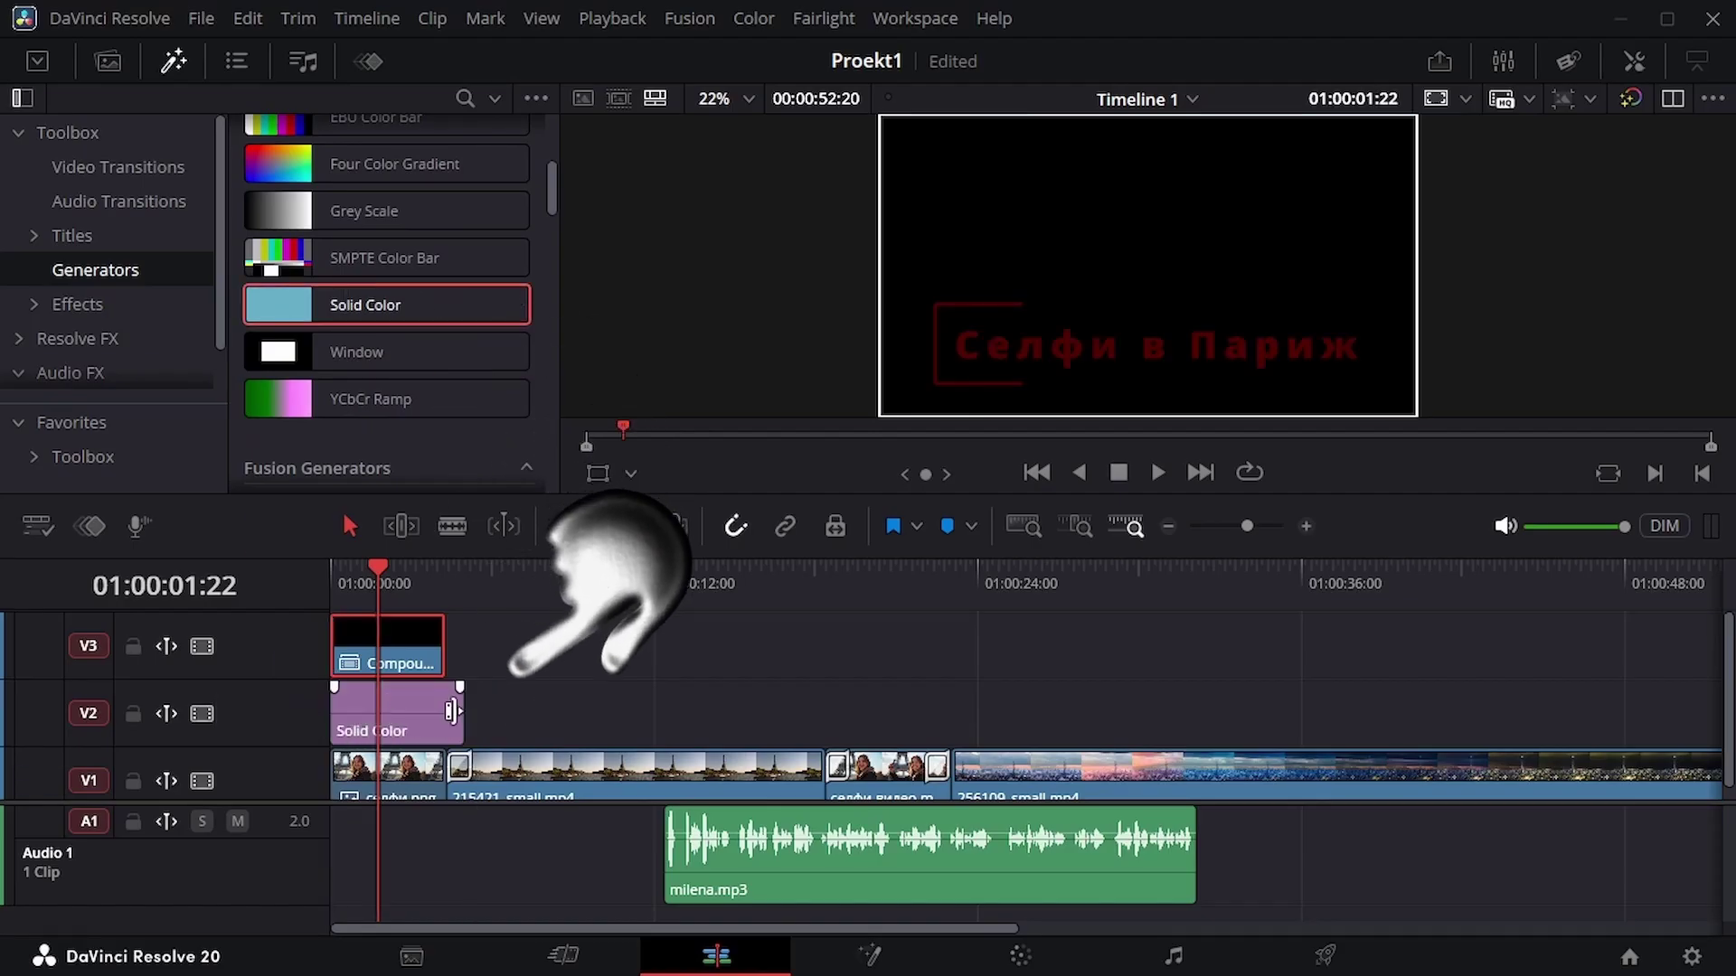
left_click_drag(452, 711, 442, 712)
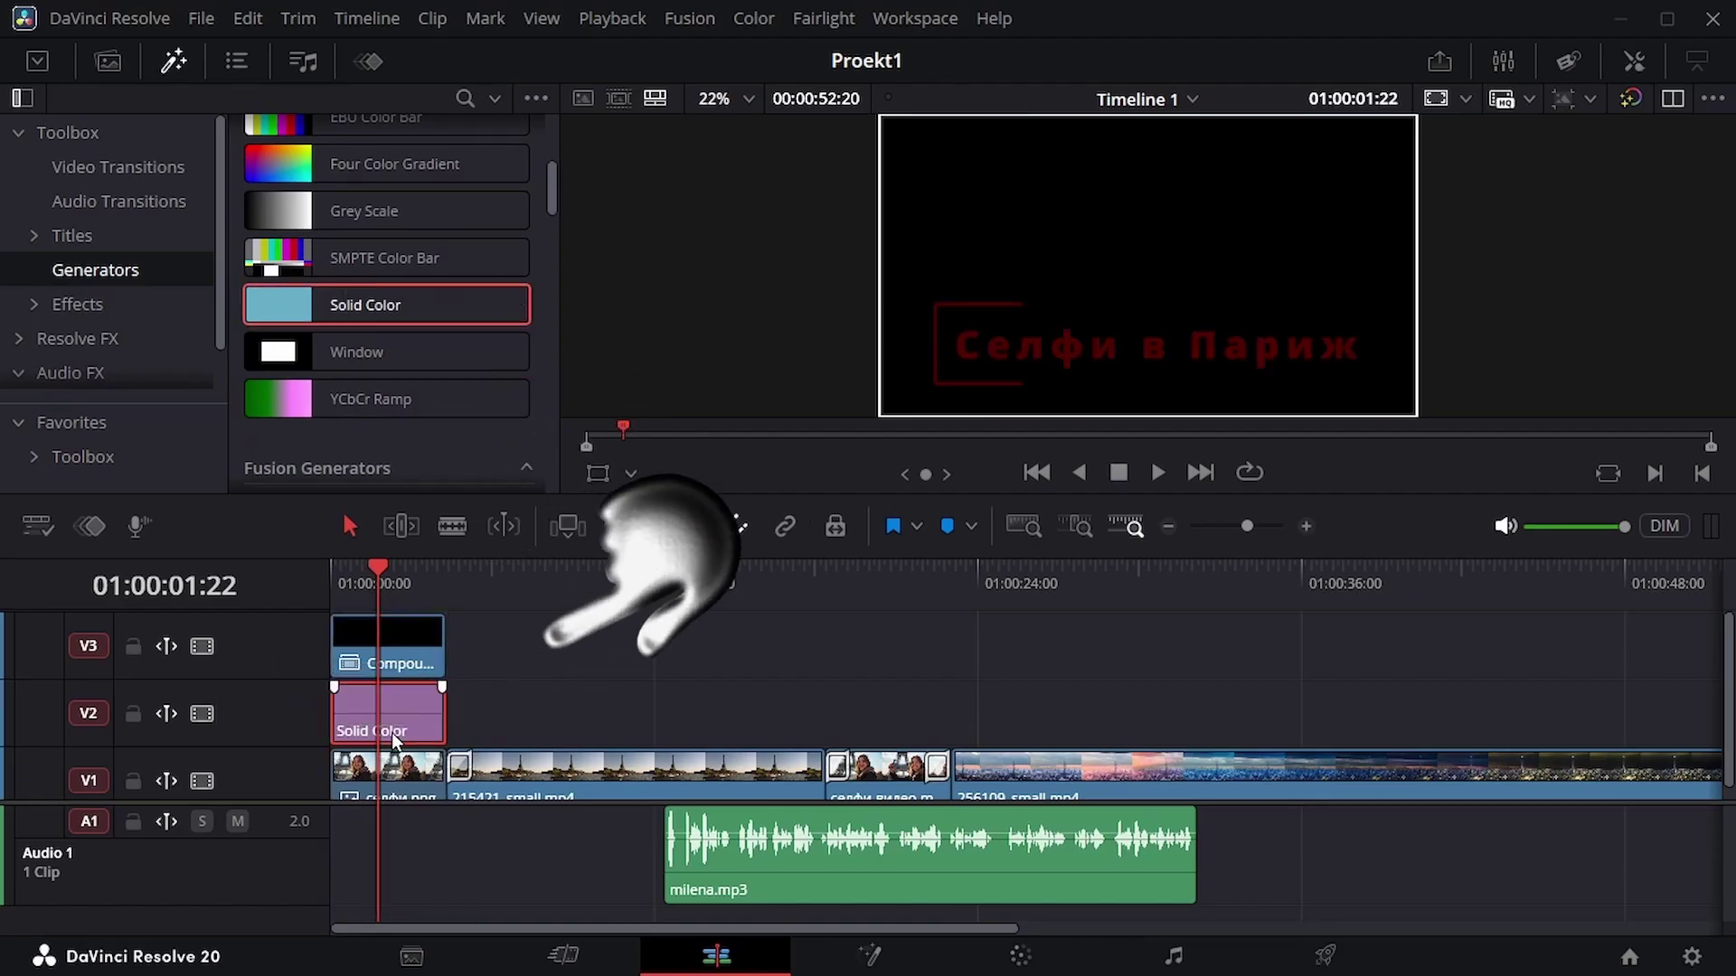
Open the Solid Color generator's properties and set its colour to dark red #550000
left_click(1634, 61)
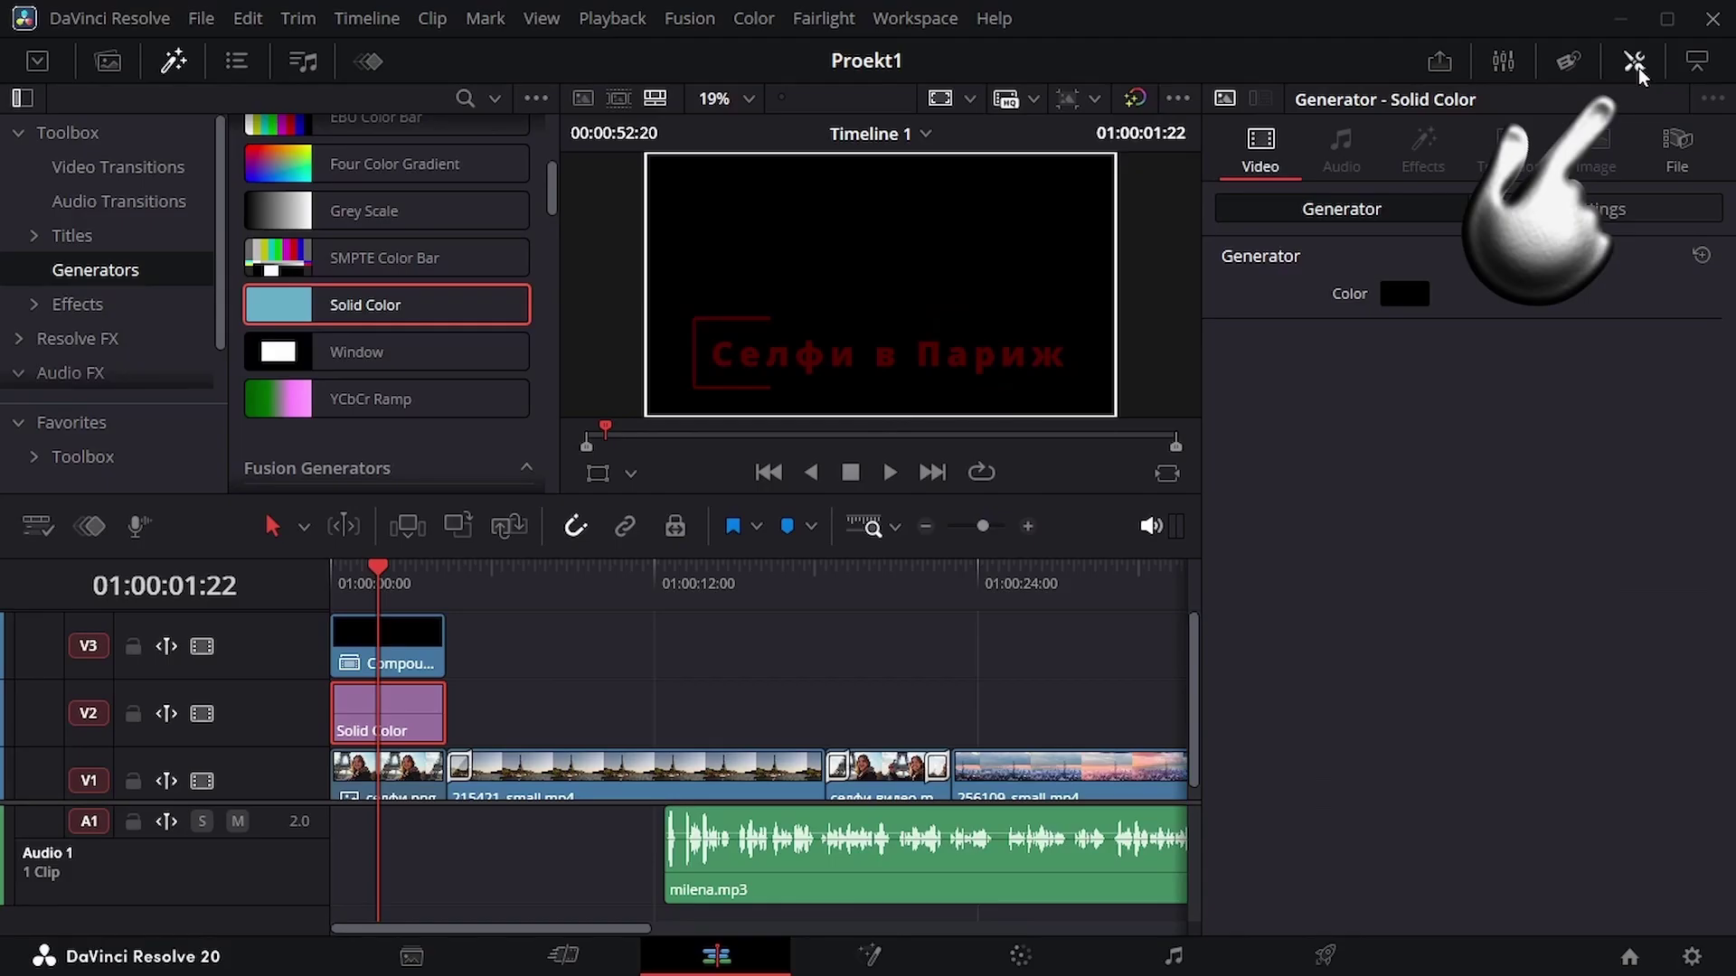
left_click(1406, 291)
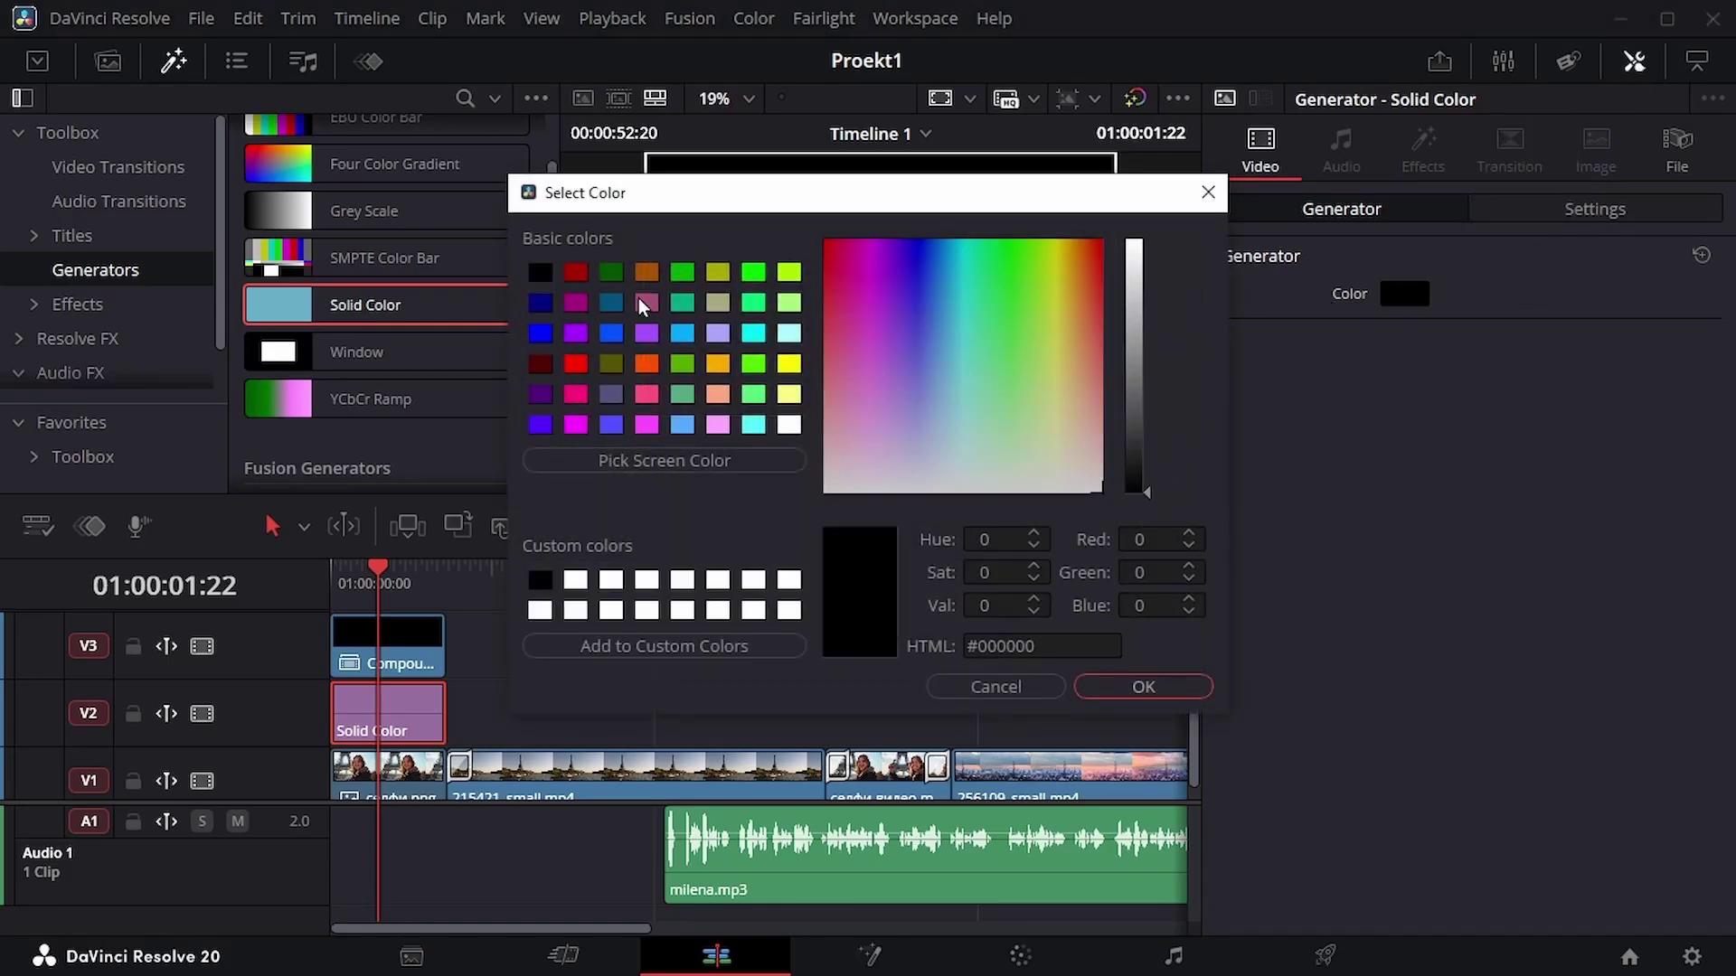
left_click(540, 364)
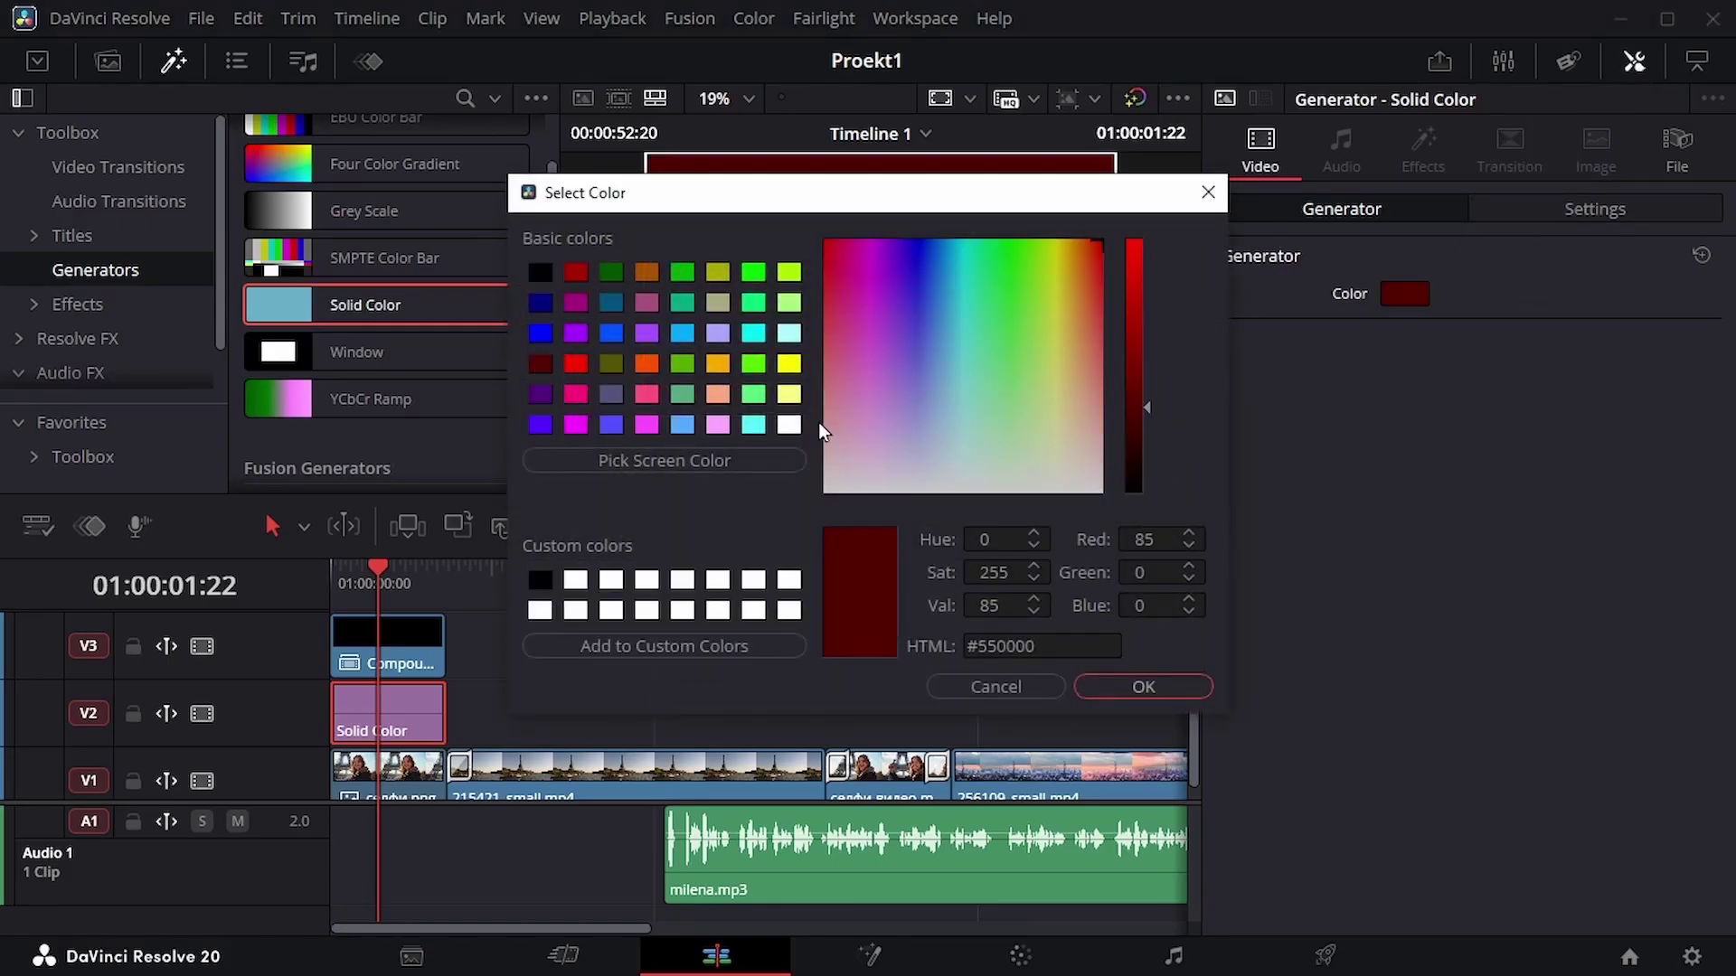
left_click(1132, 691)
Set the Solid Color generator's colour back to black
left_click(1396, 299)
left_click(539, 272)
left_click(1142, 687)
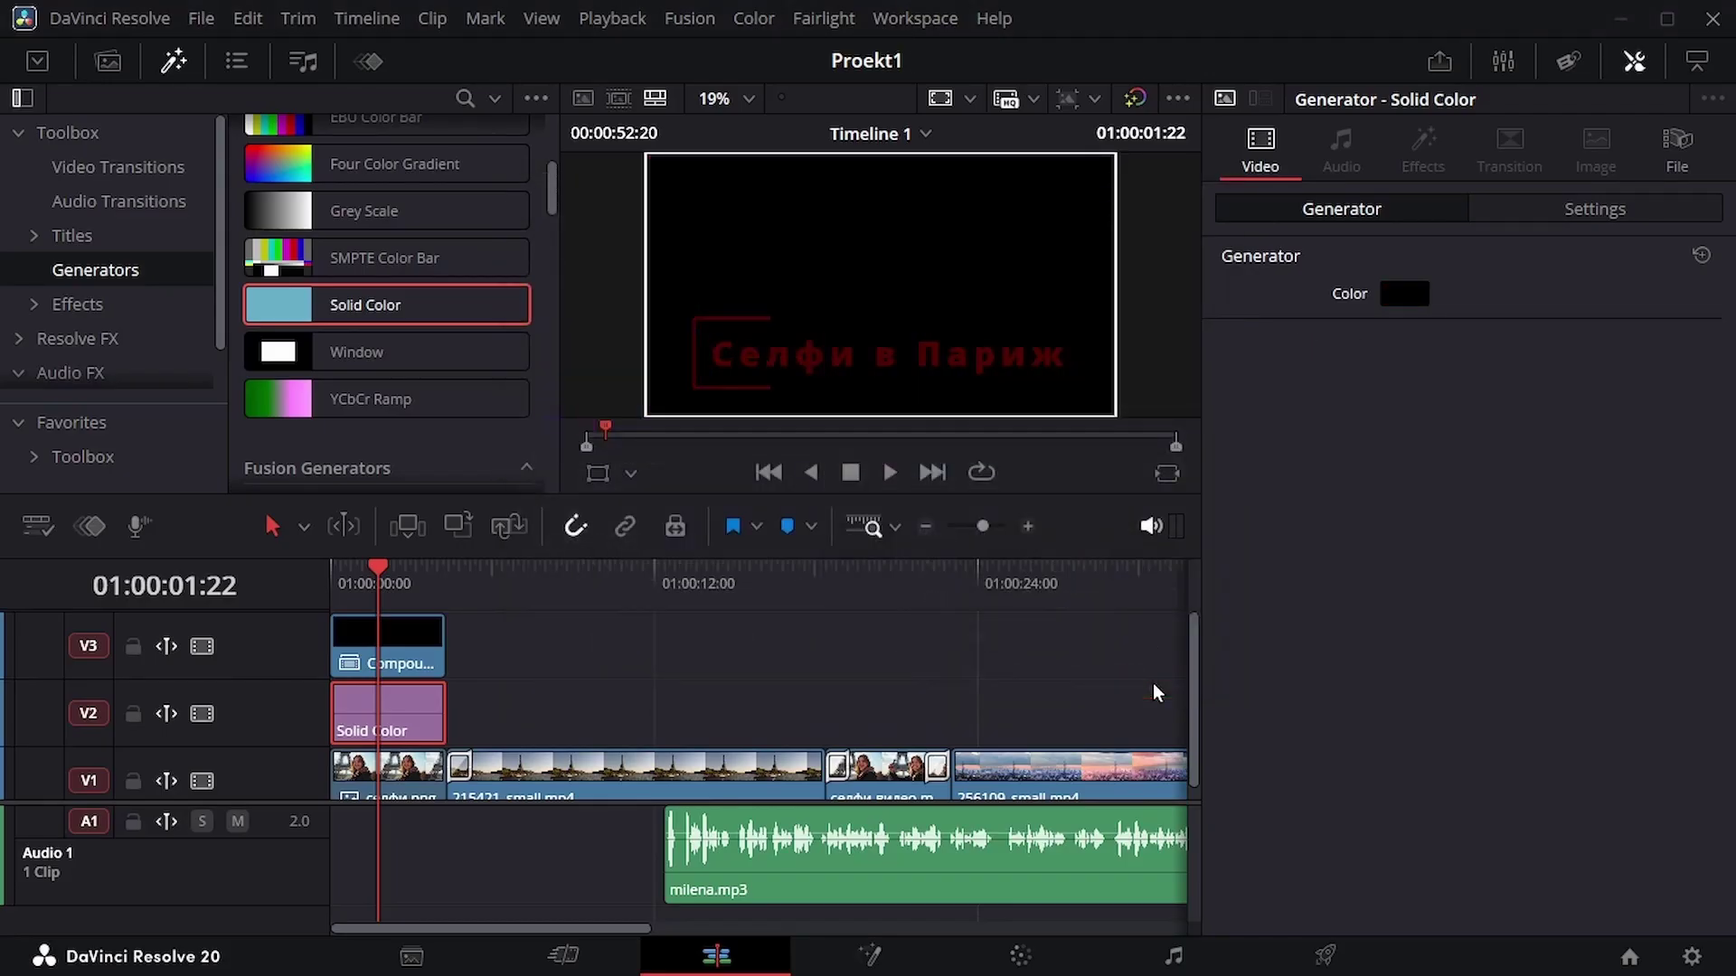
Scale the Solid Color clip down to a zoom of 0.840 in both X and Y
left_click(1570, 210)
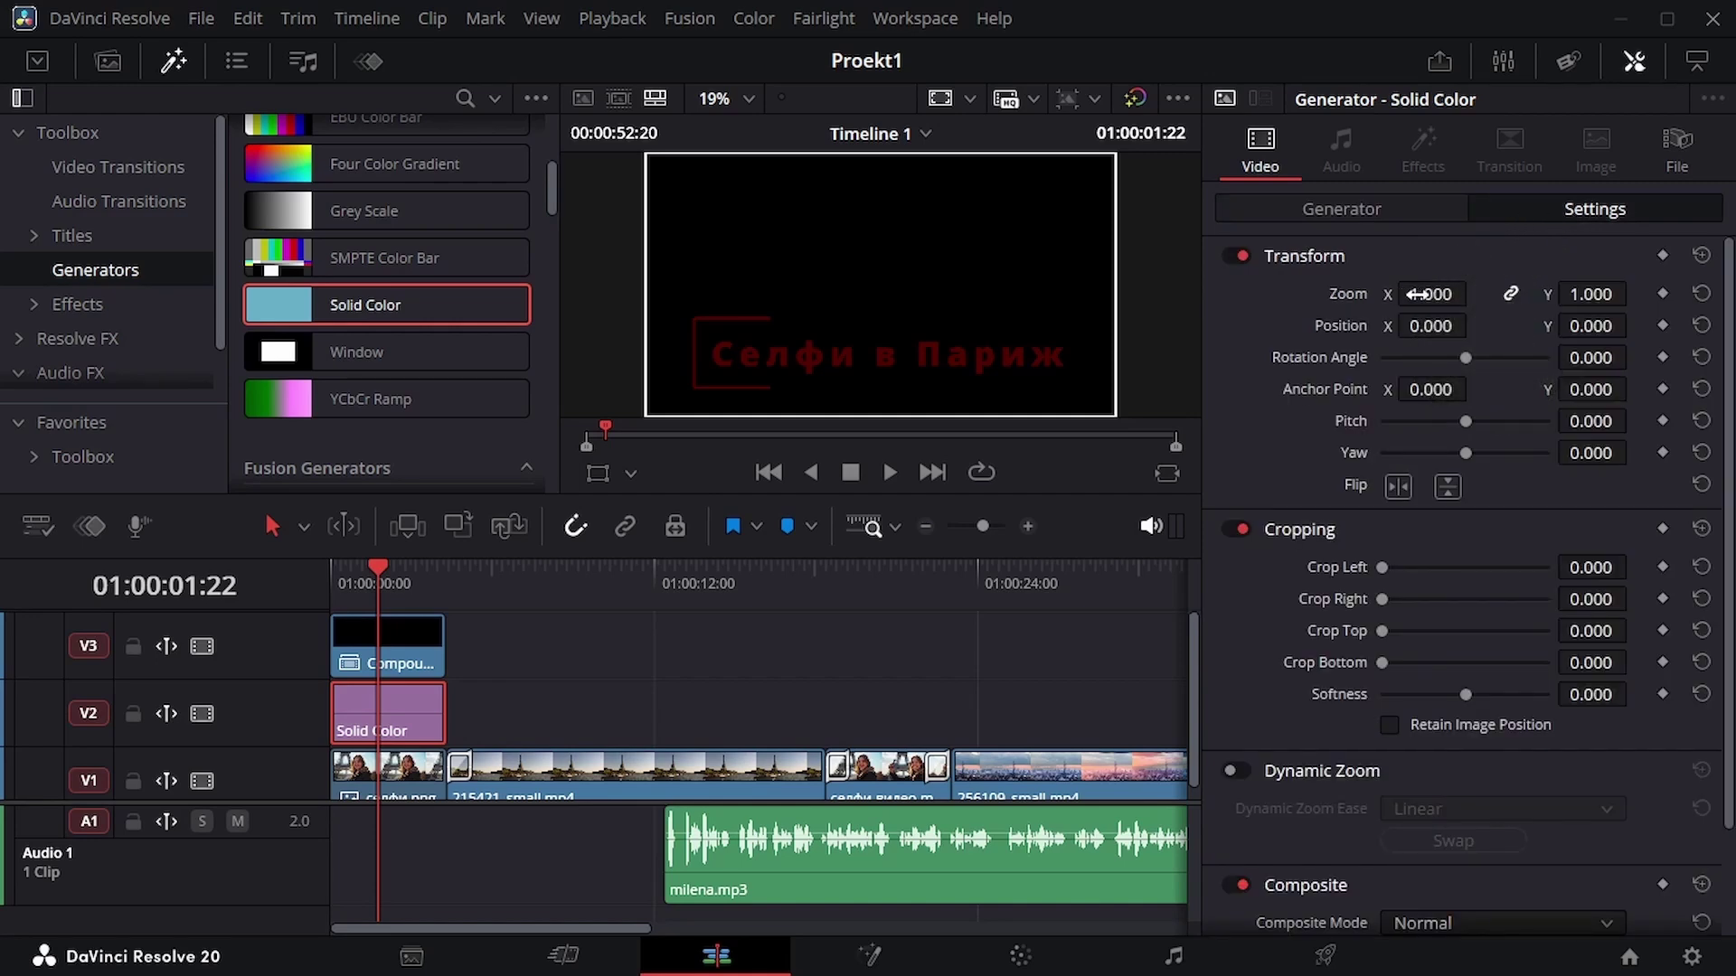
left_click_drag(1416, 294, 1374, 294)
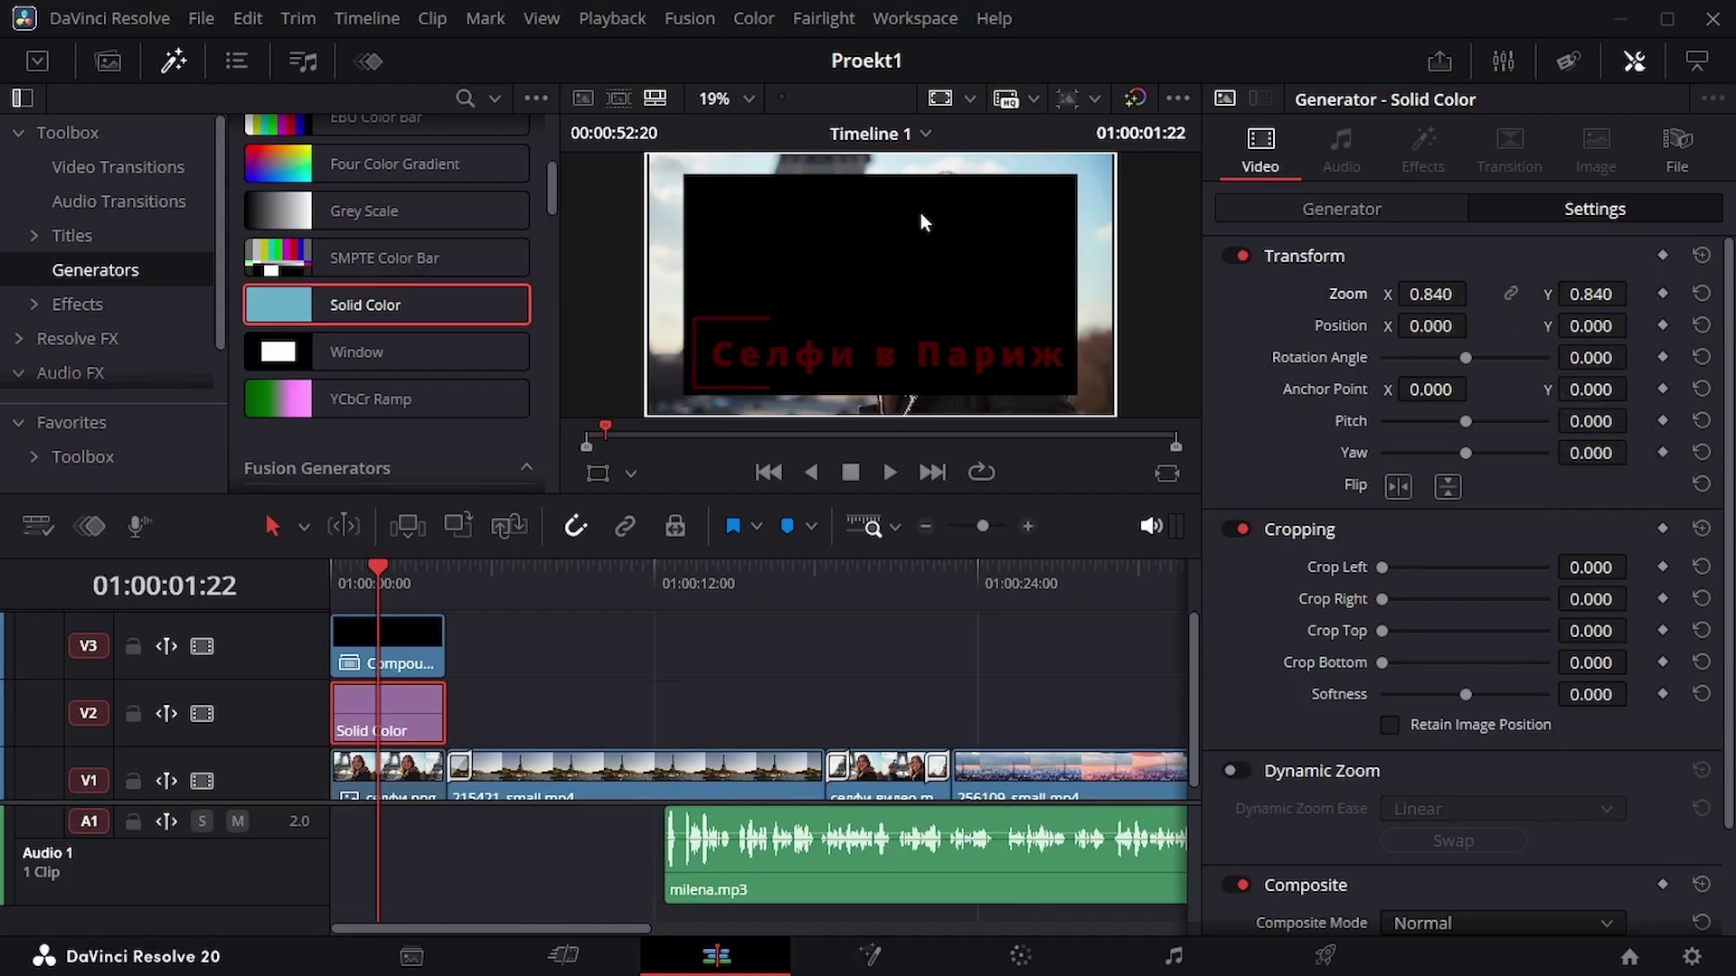
Flatten the Solid Color clip to a Y zoom of 0.337, move it behind the title at Y position -270, and save
left_click(596, 470)
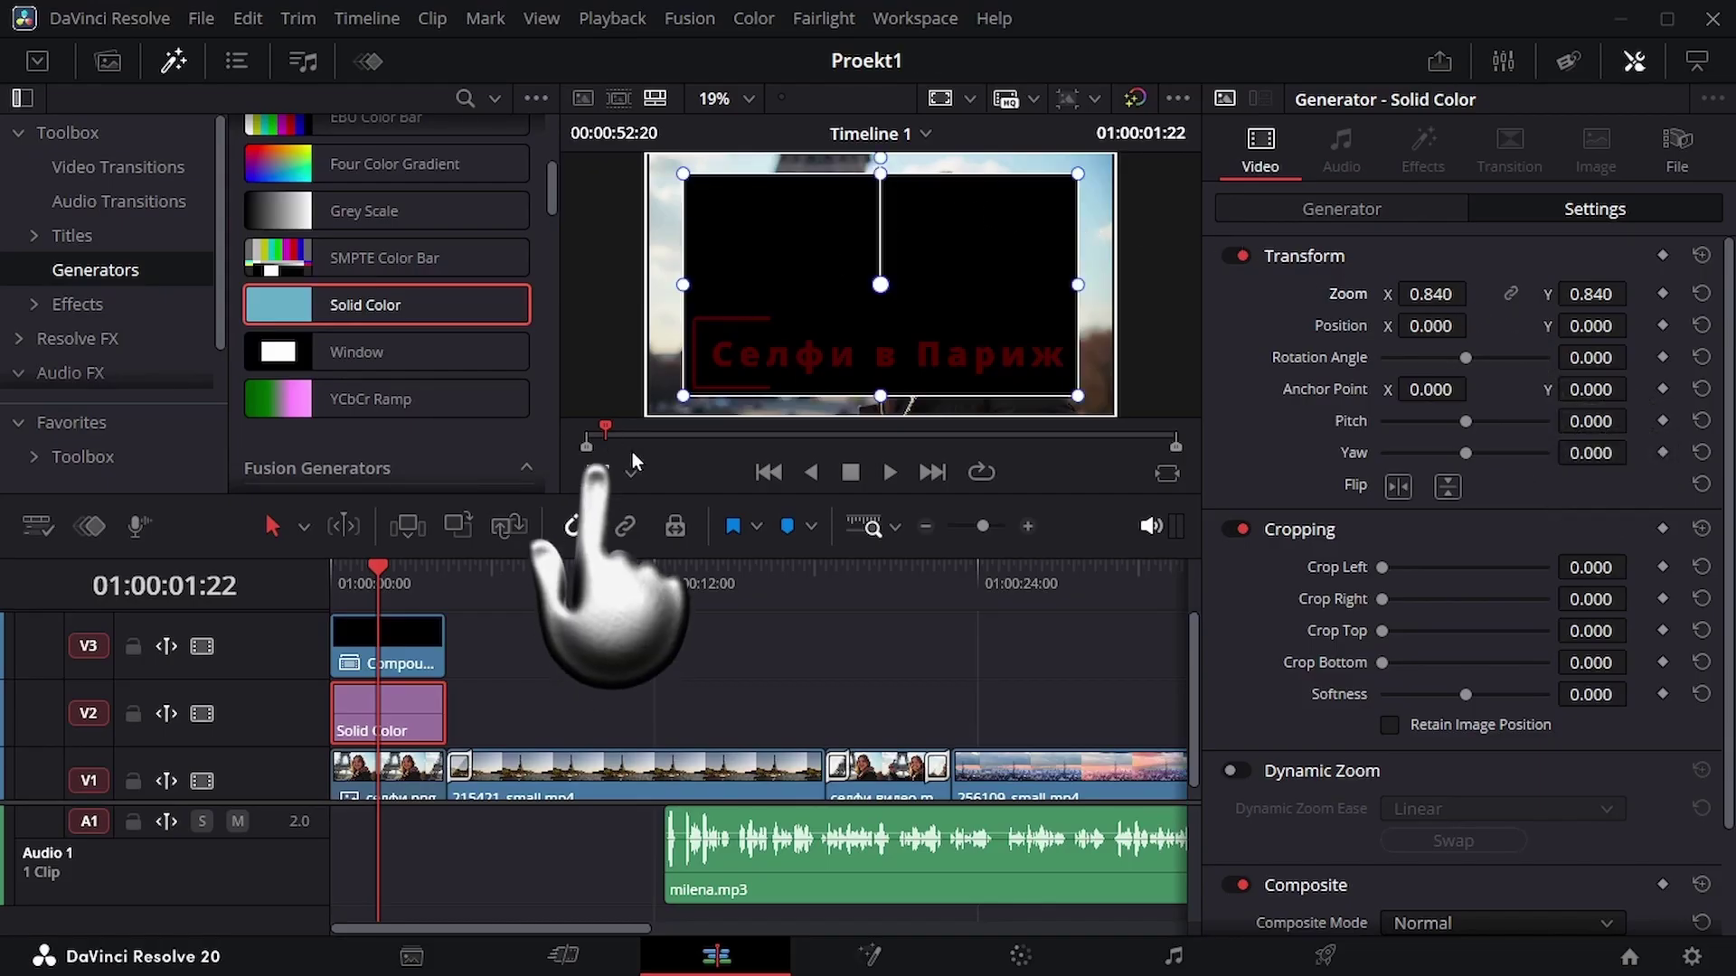
left_click_drag(881, 177, 878, 246)
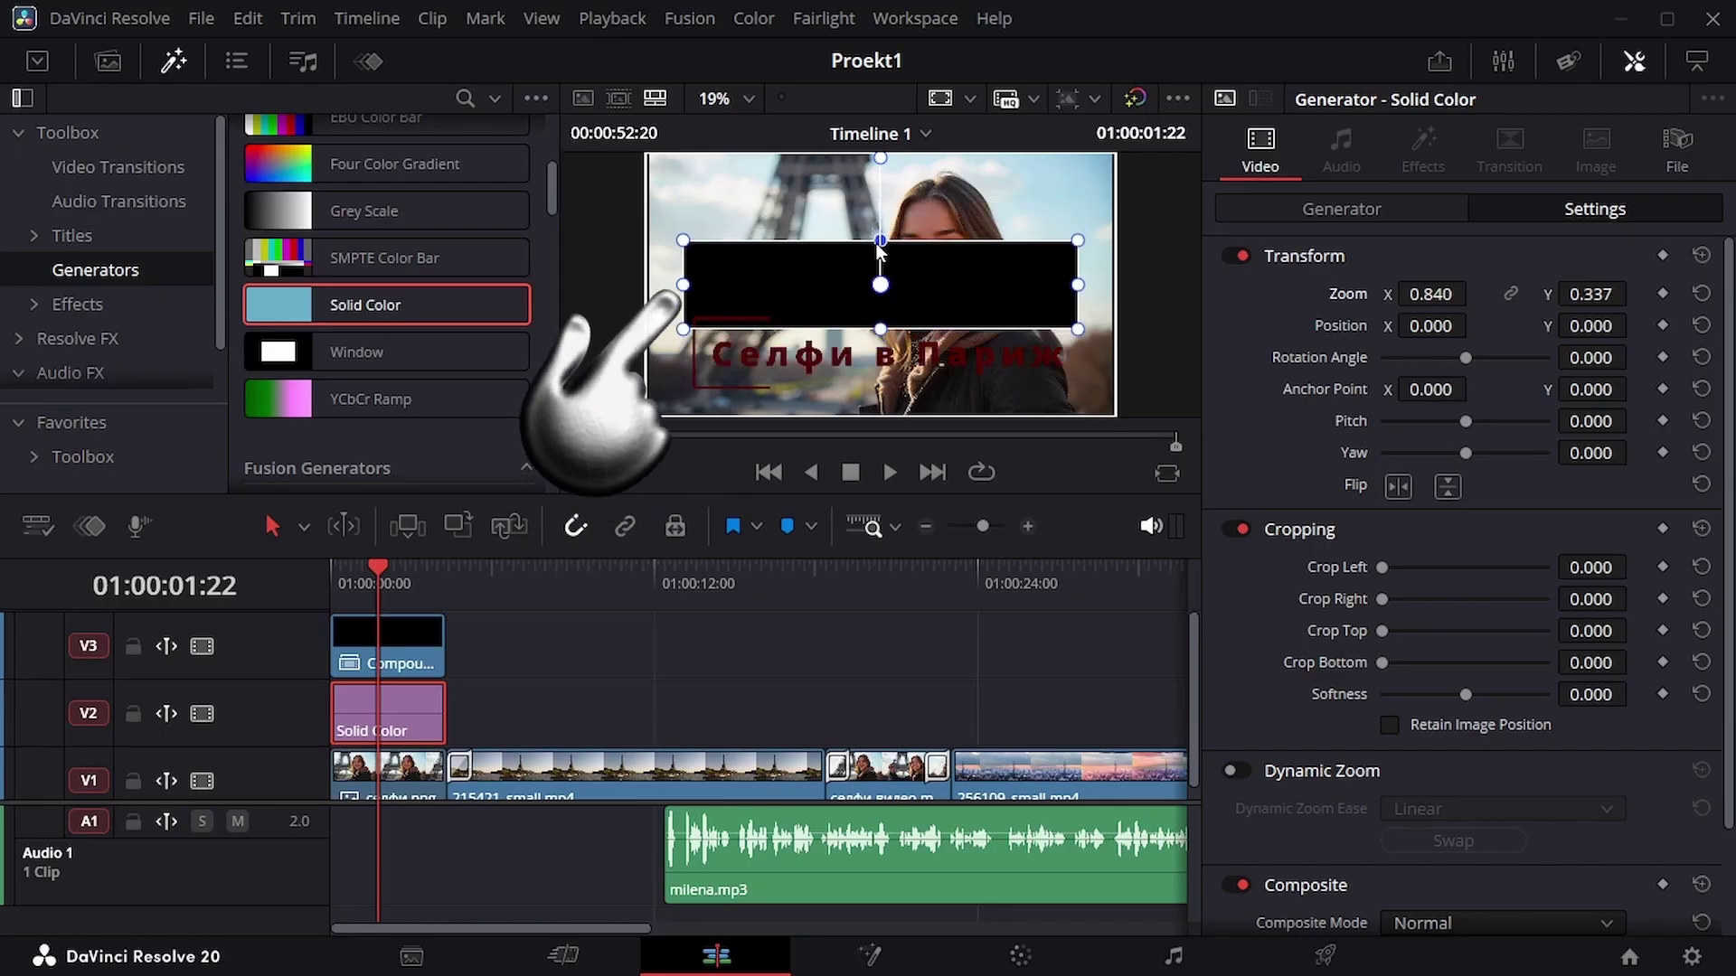
left_click_drag(837, 279, 838, 341)
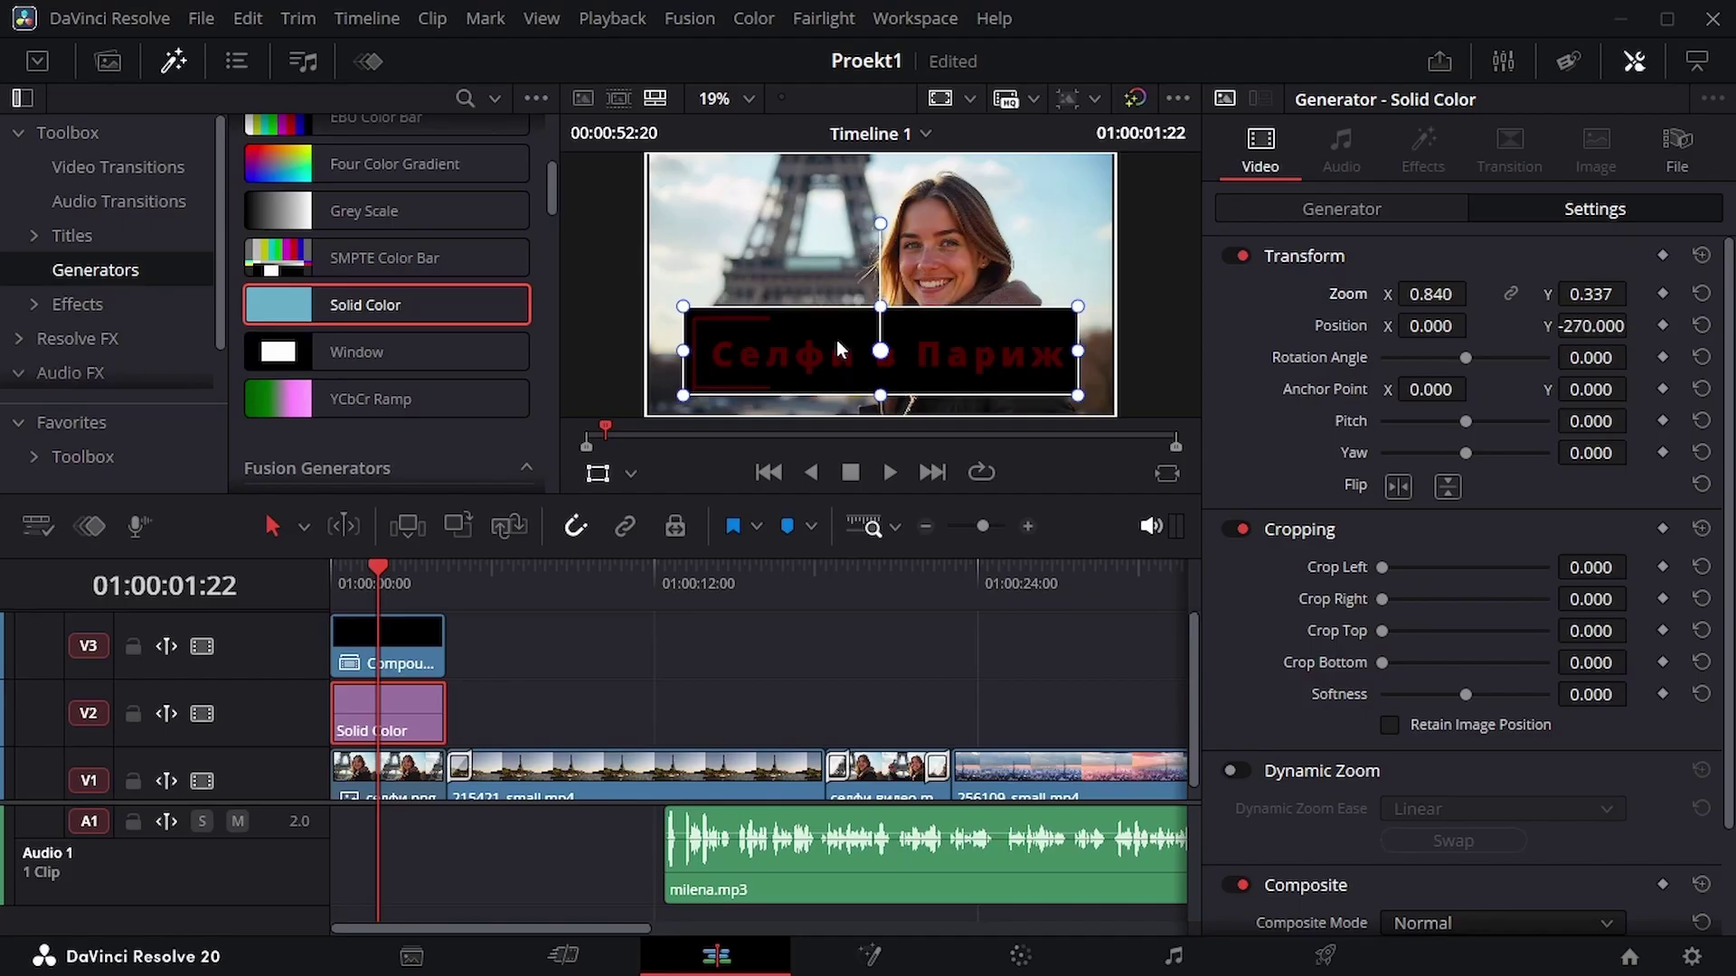
key("ctrl+s")
Lower the Solid Color clip's opacity to 64.89 and set its crop softness to -22.140, then play the title section
scroll(1460, 592, "down", 3)
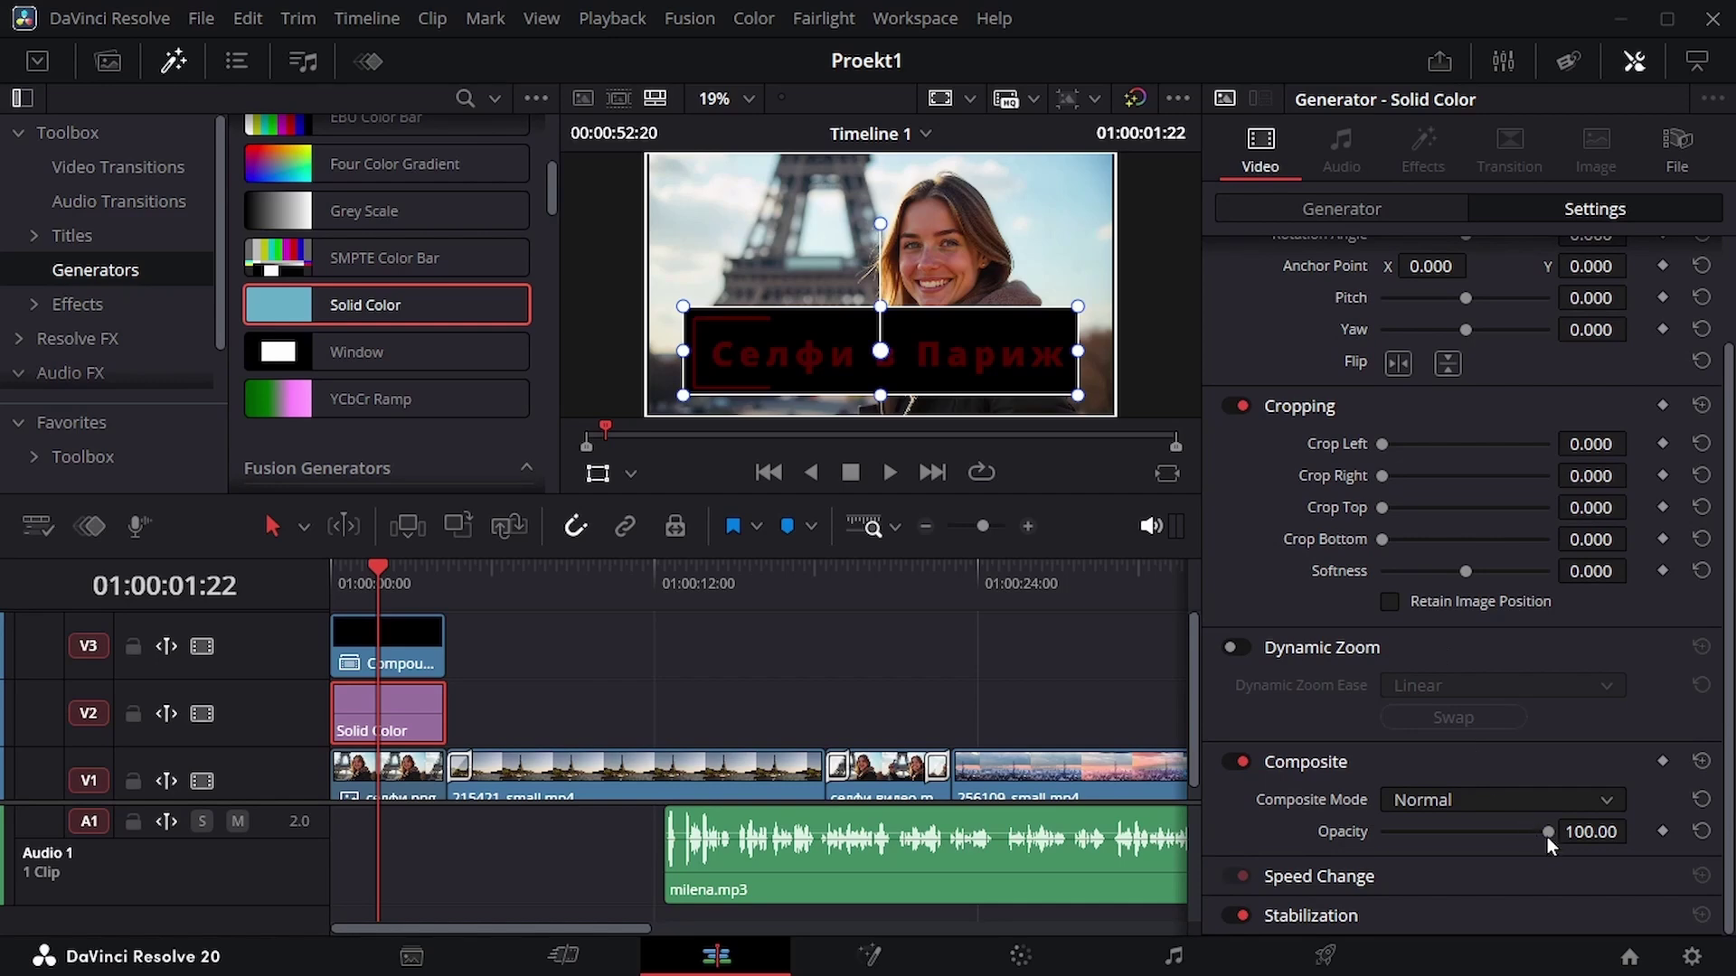
left_click_drag(1548, 837, 1489, 835)
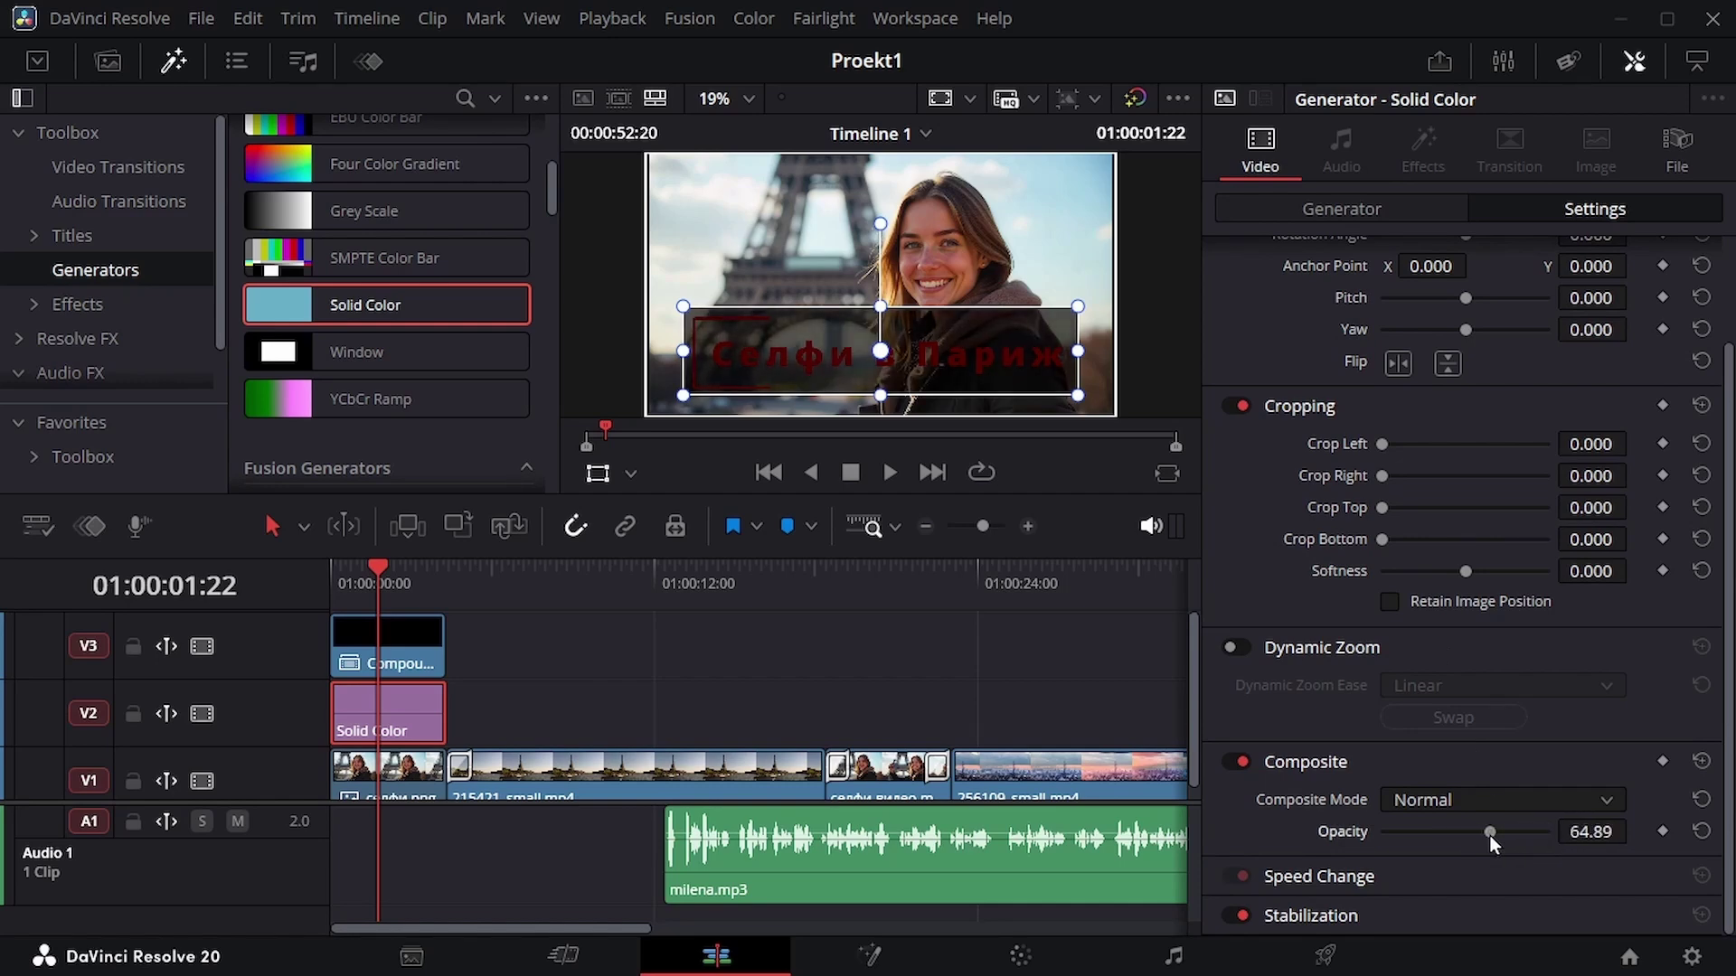
left_click_drag(1460, 574, 1446, 575)
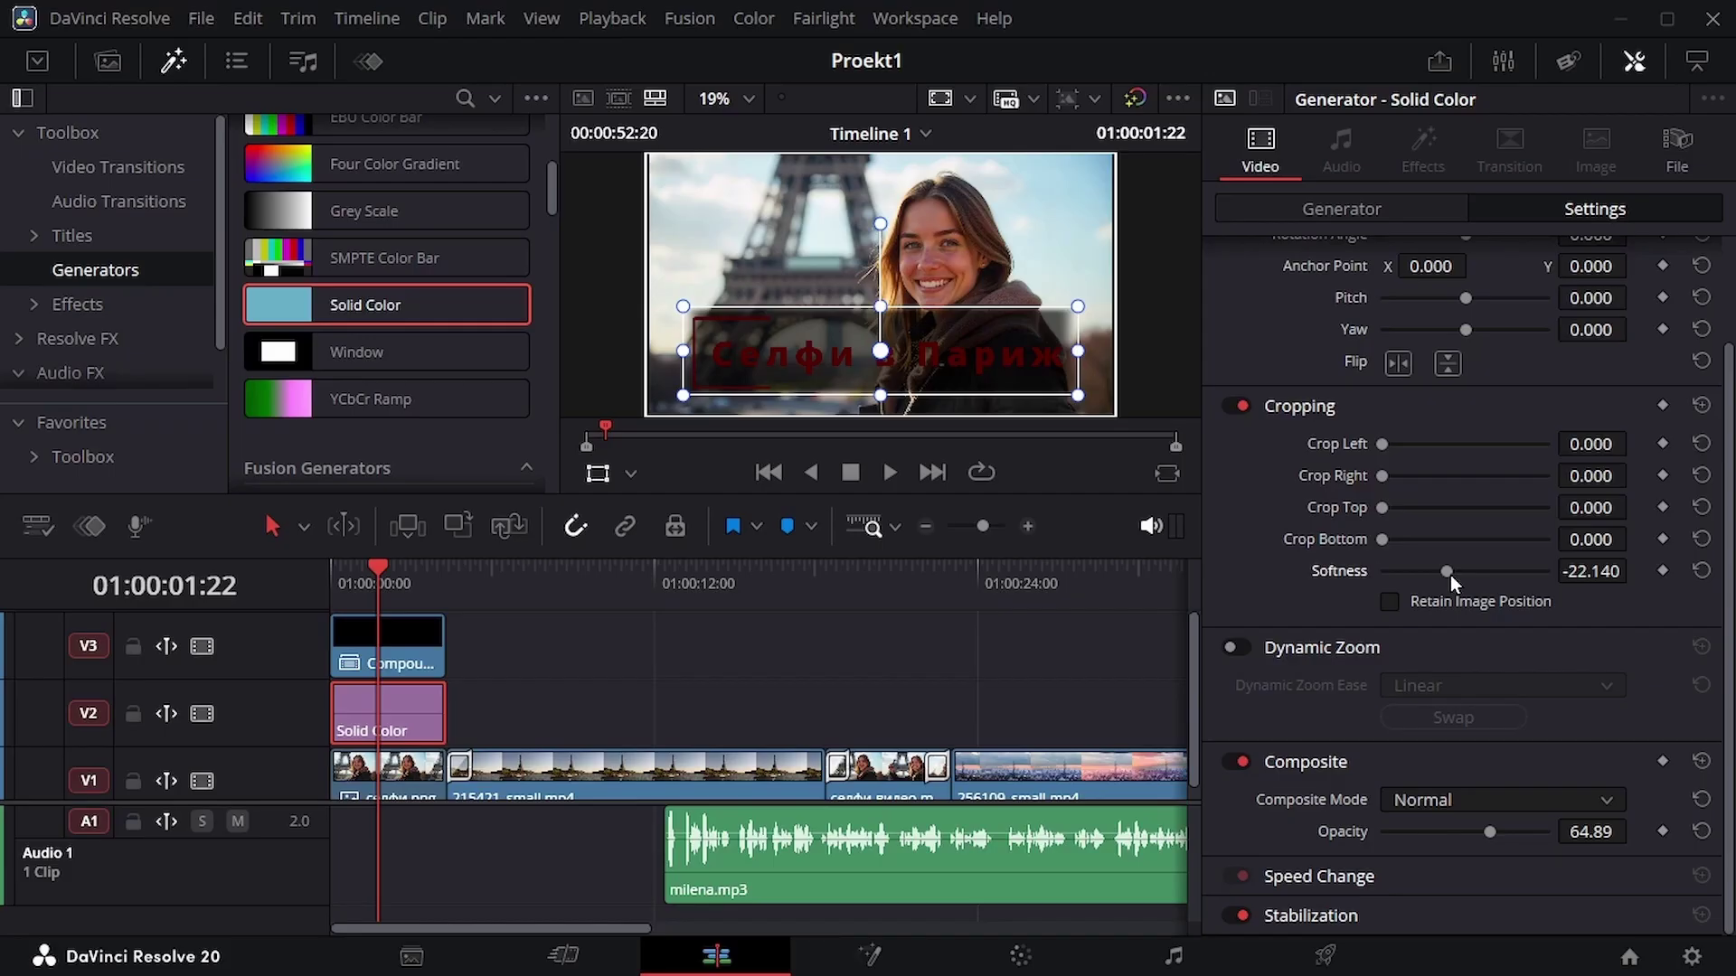
left_click(774, 472)
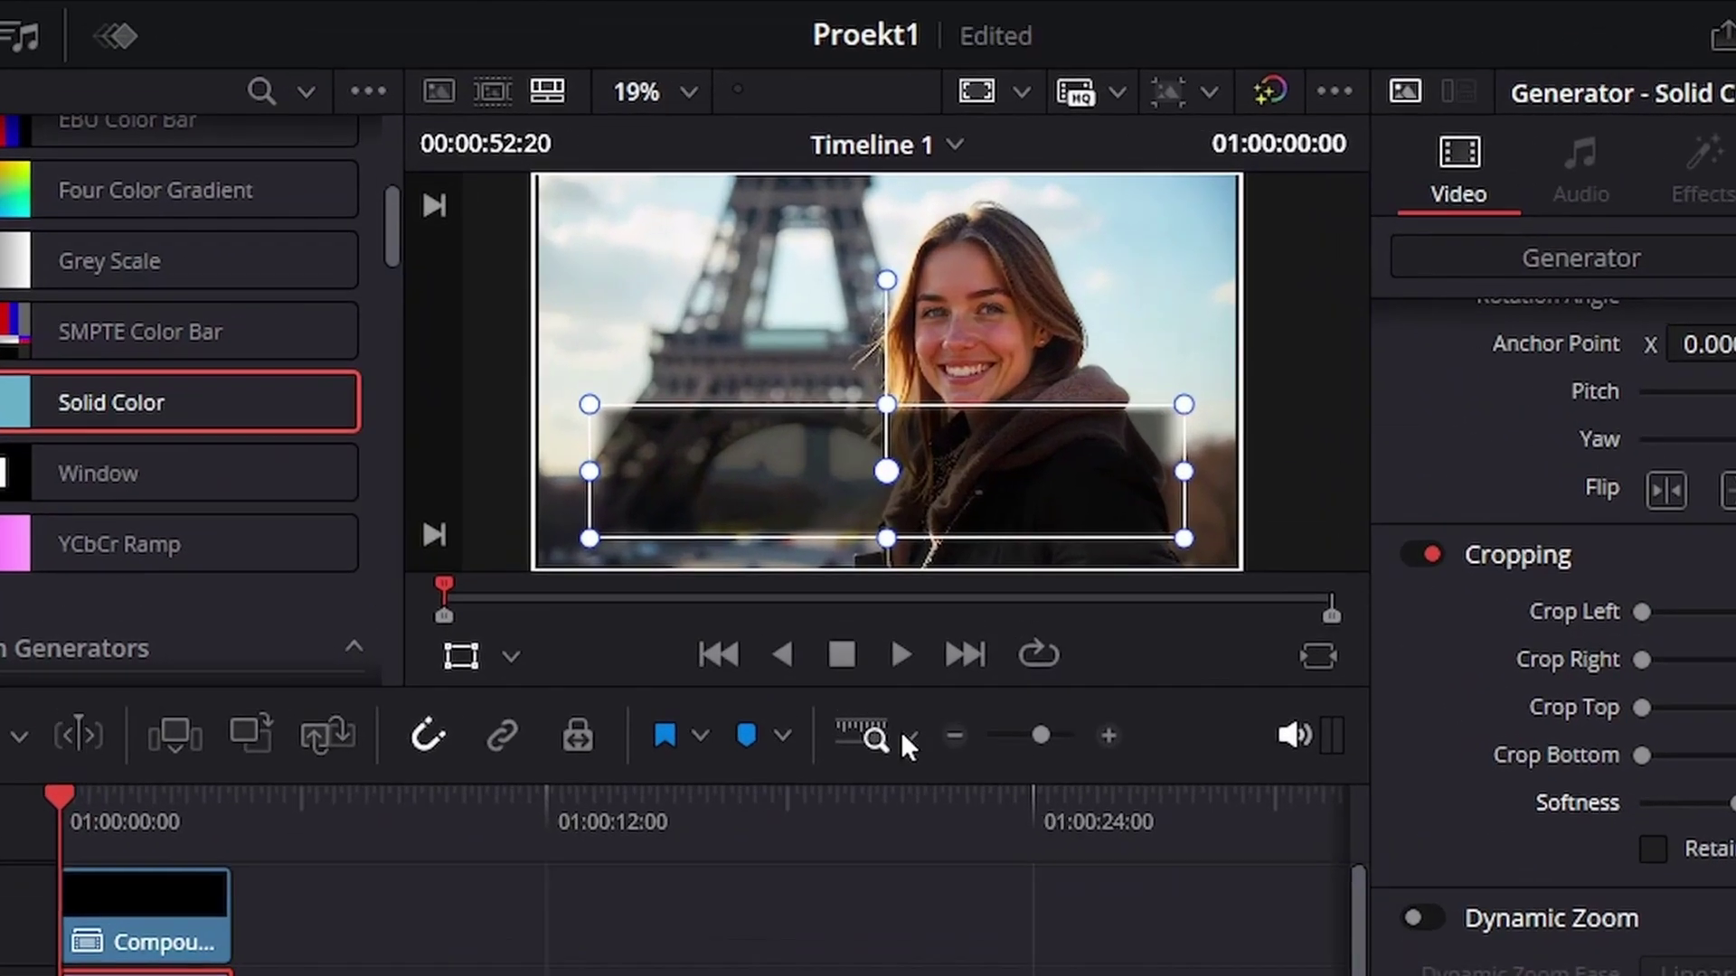
key("space")
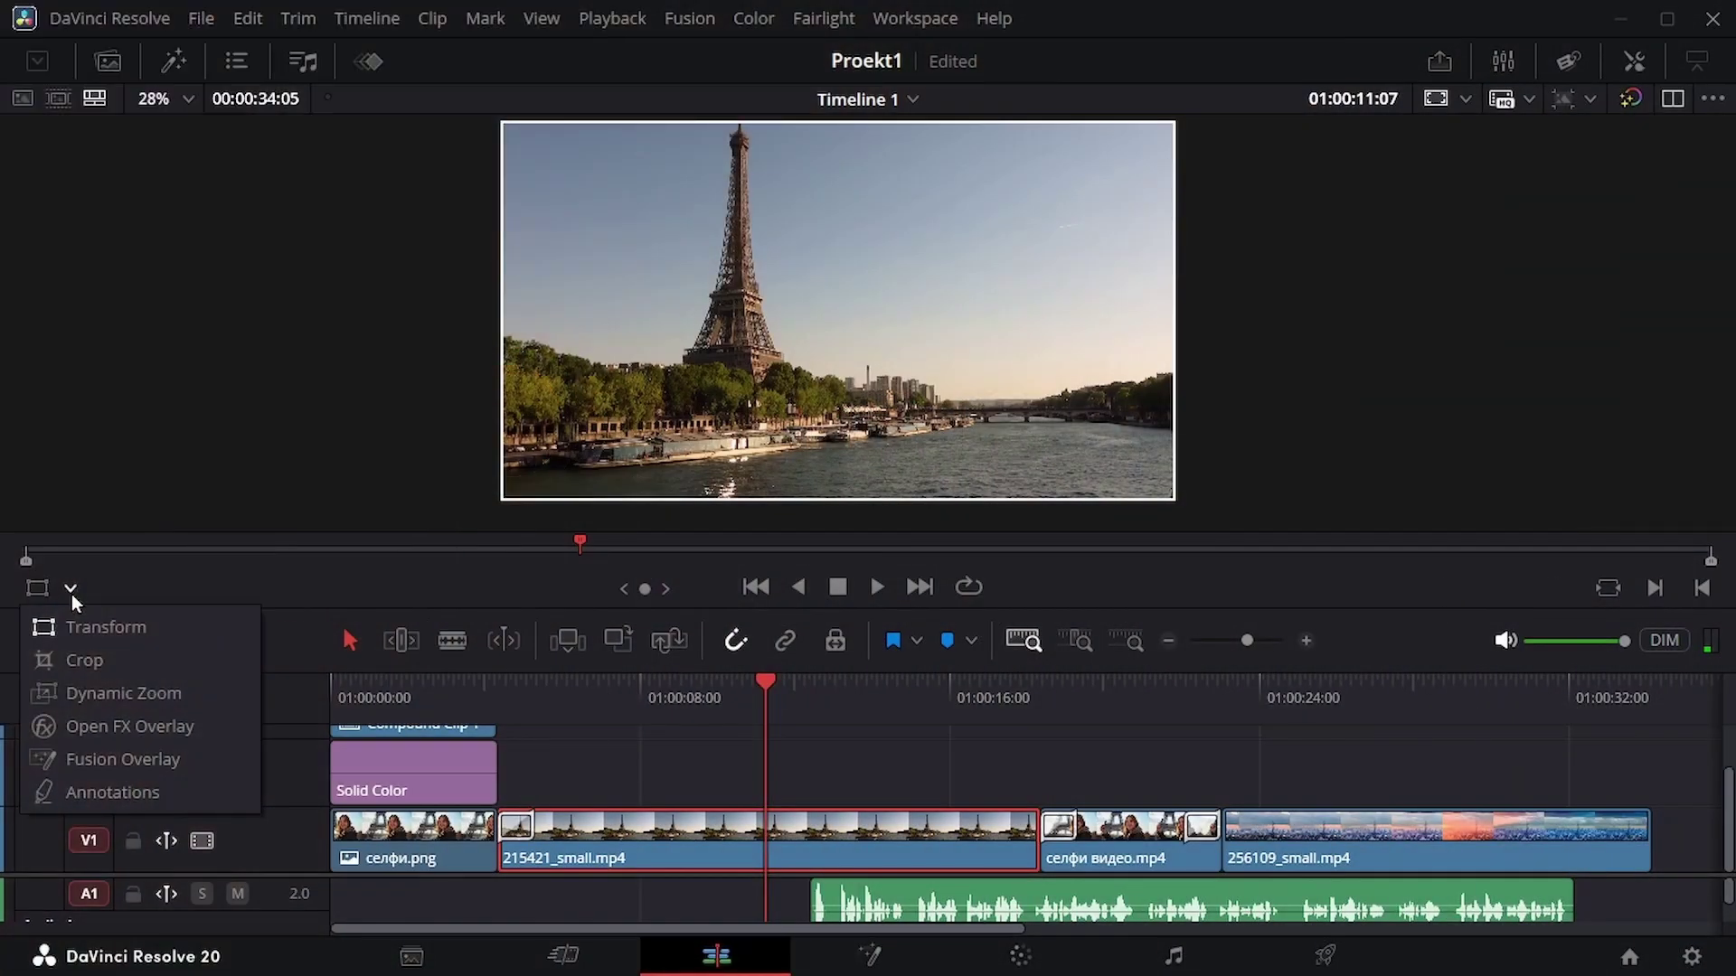
Enable Dynamic Zoom on 215421_small.mp4, shift its inner frame to the picture's upper-left corner, and keep the ease Linear
left_click(94, 691)
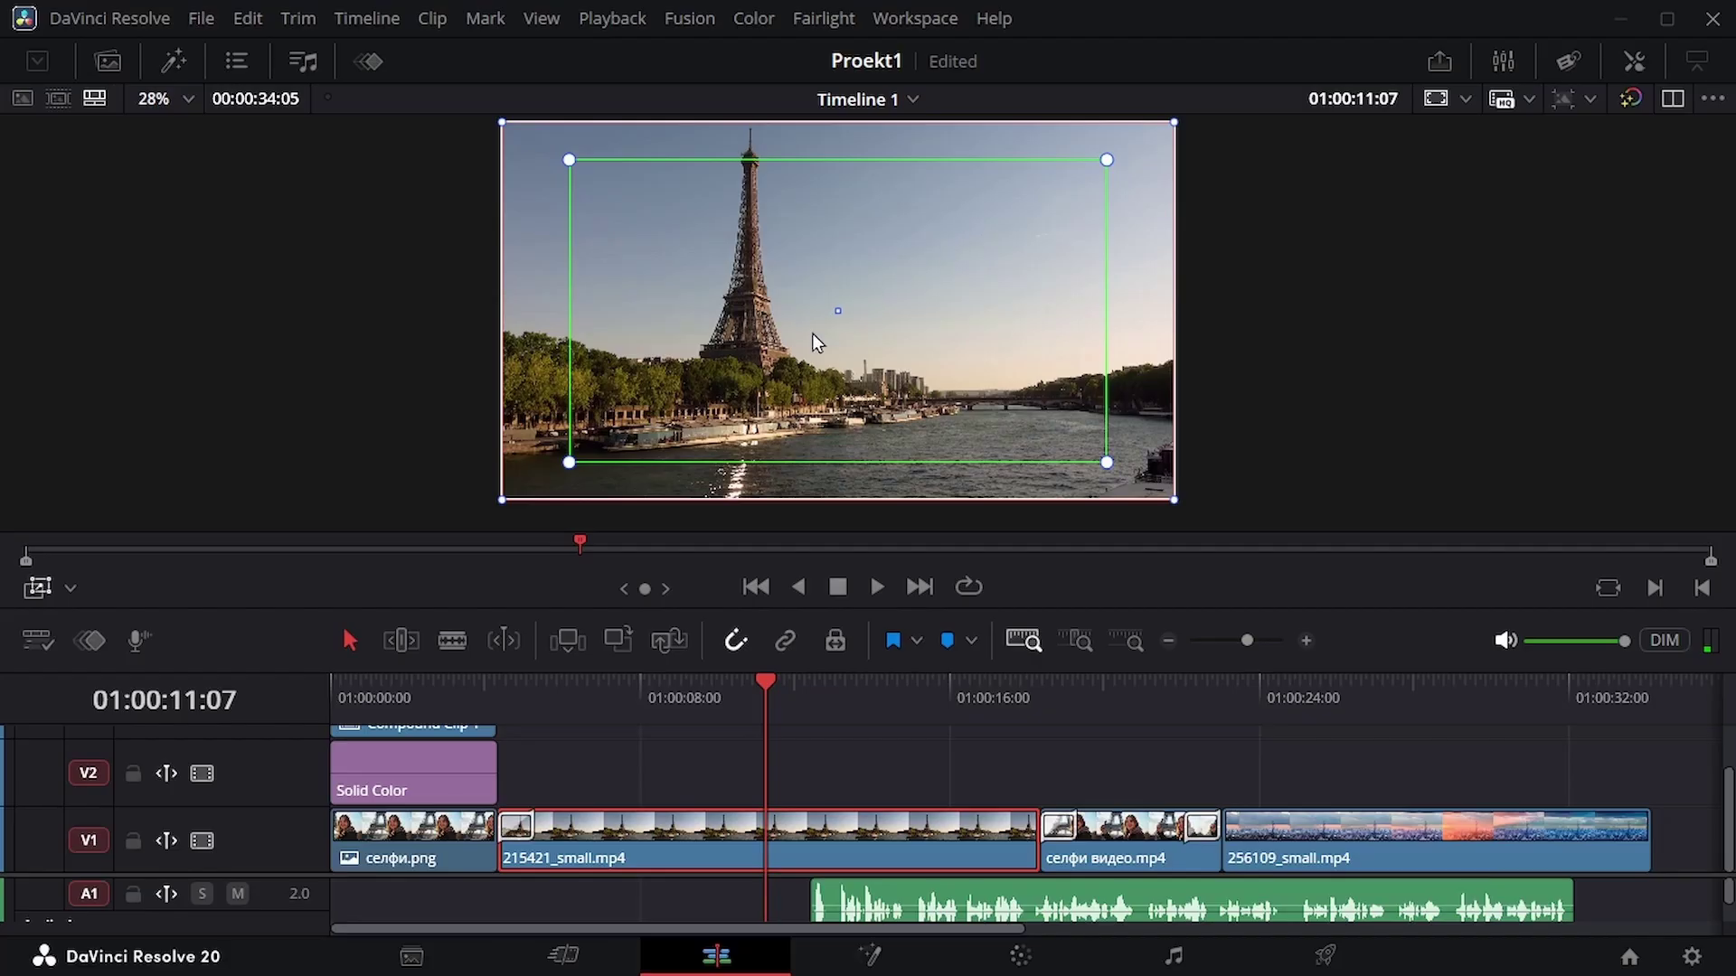
left_click_drag(812, 333, 740, 295)
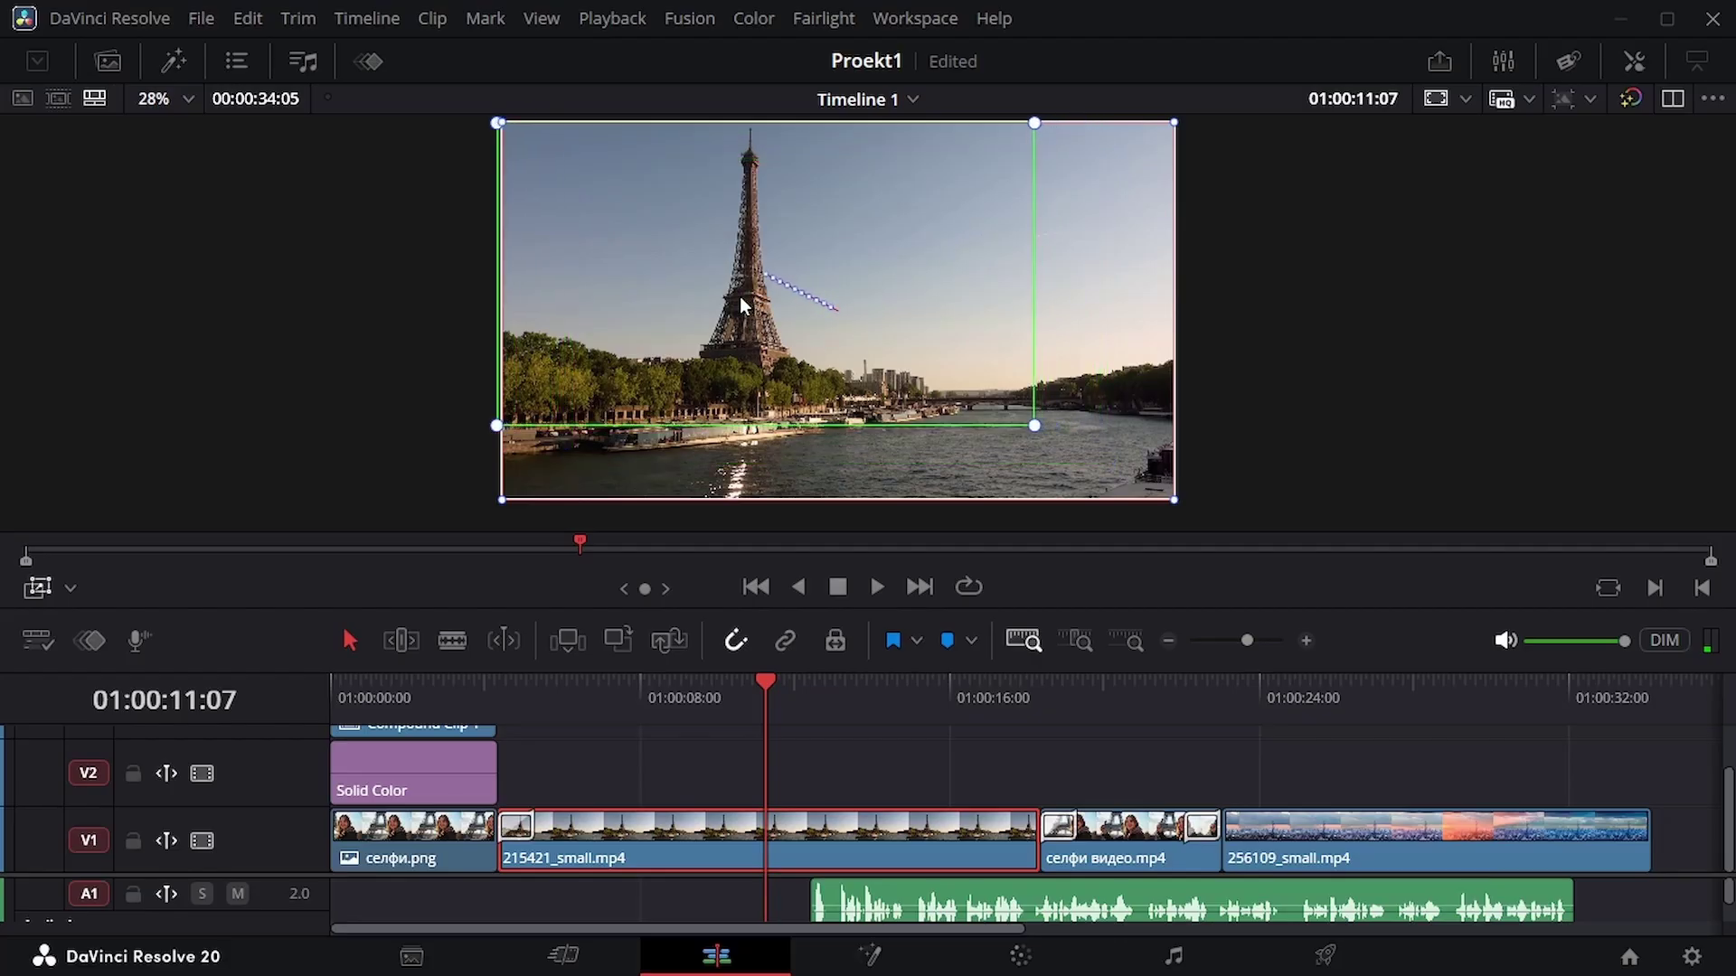
left_click(1634, 61)
left_click(1591, 551)
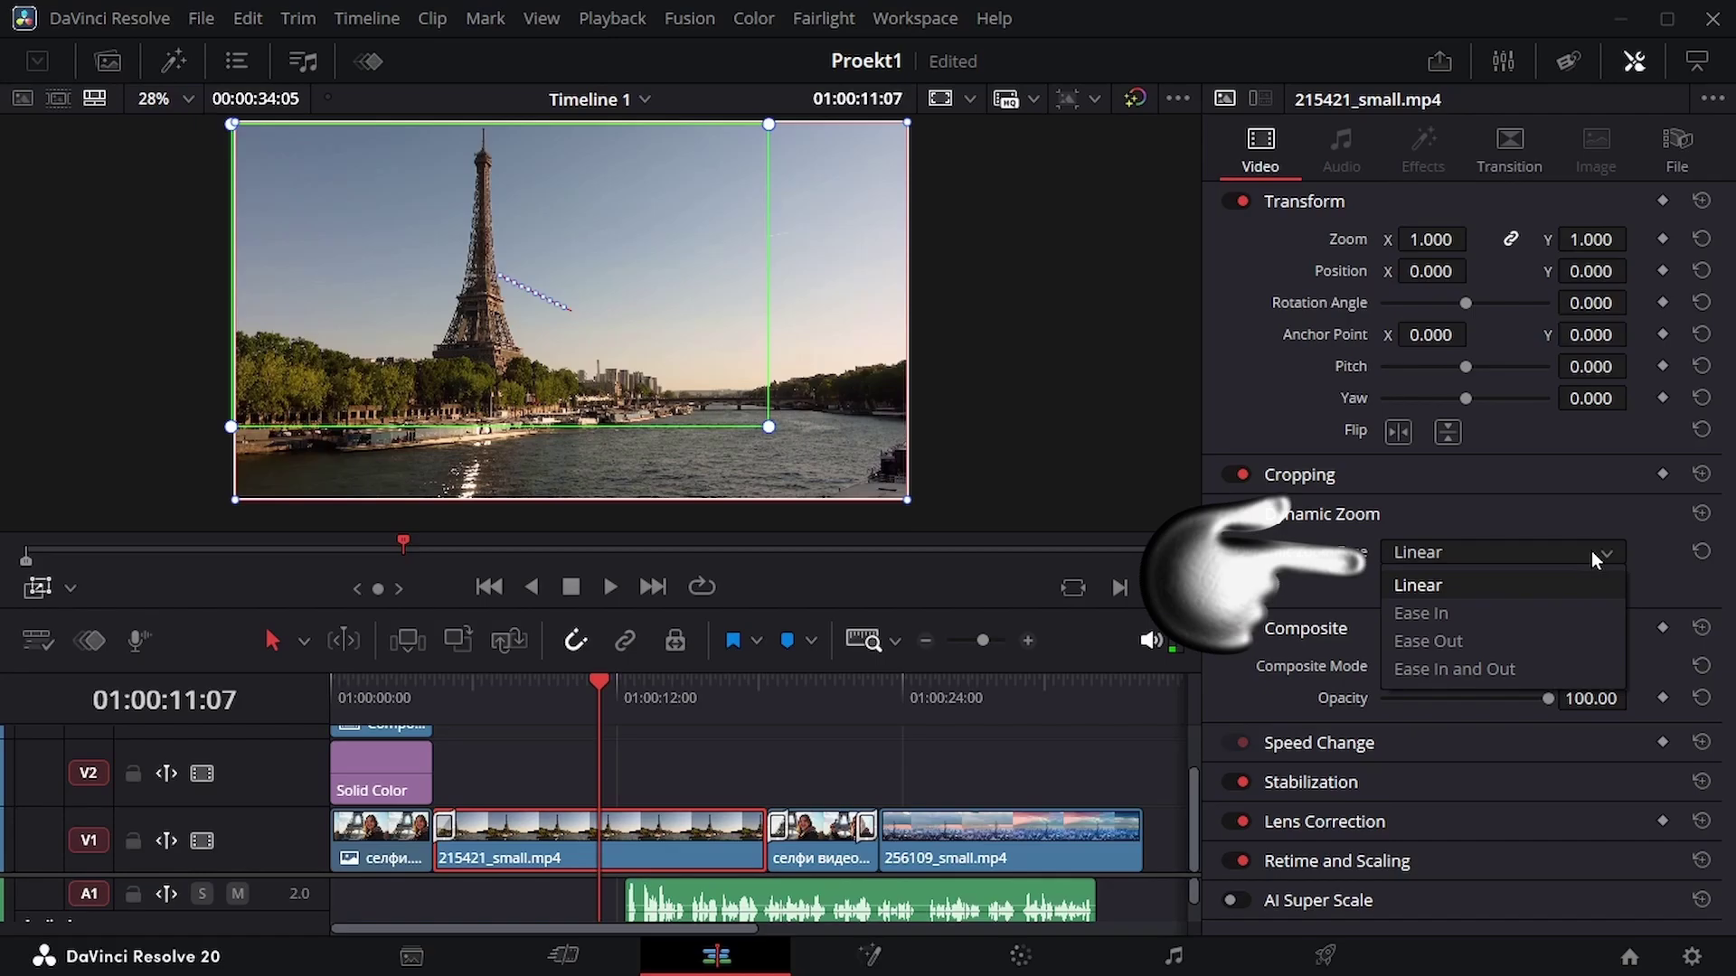
left_click(1591, 551)
Swap the start and end frames of the Dynamic Zoom on 215421_small.mp4 and play the clip to check the movement
key("space")
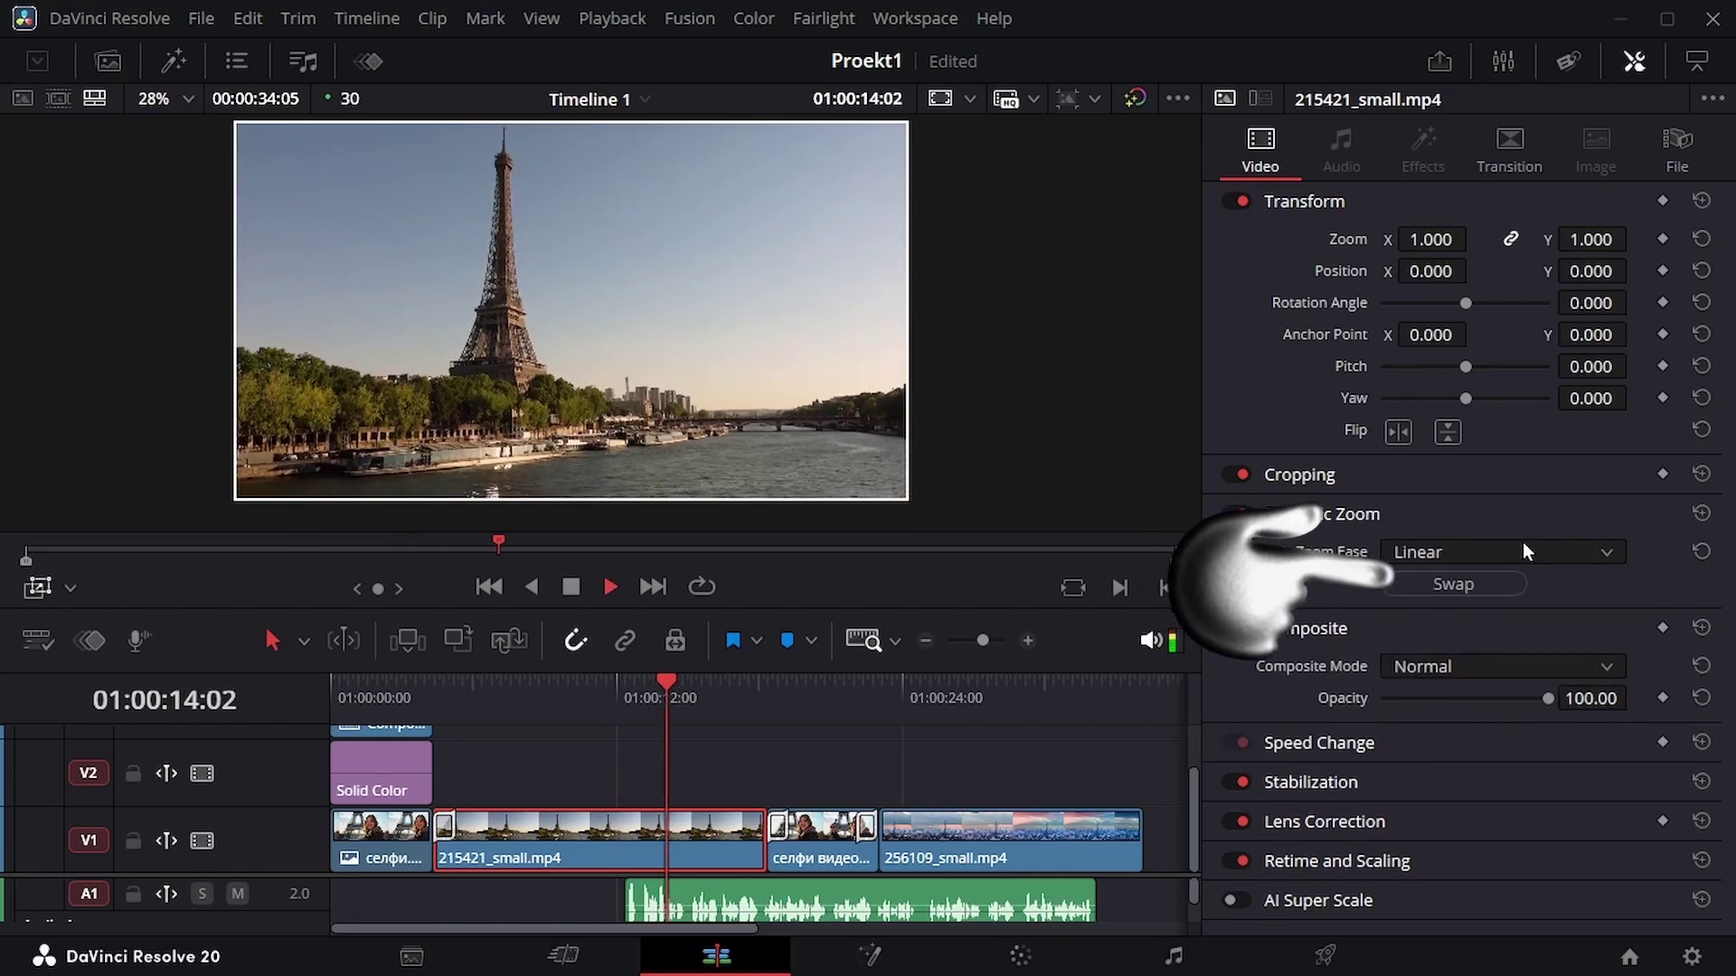
key("space")
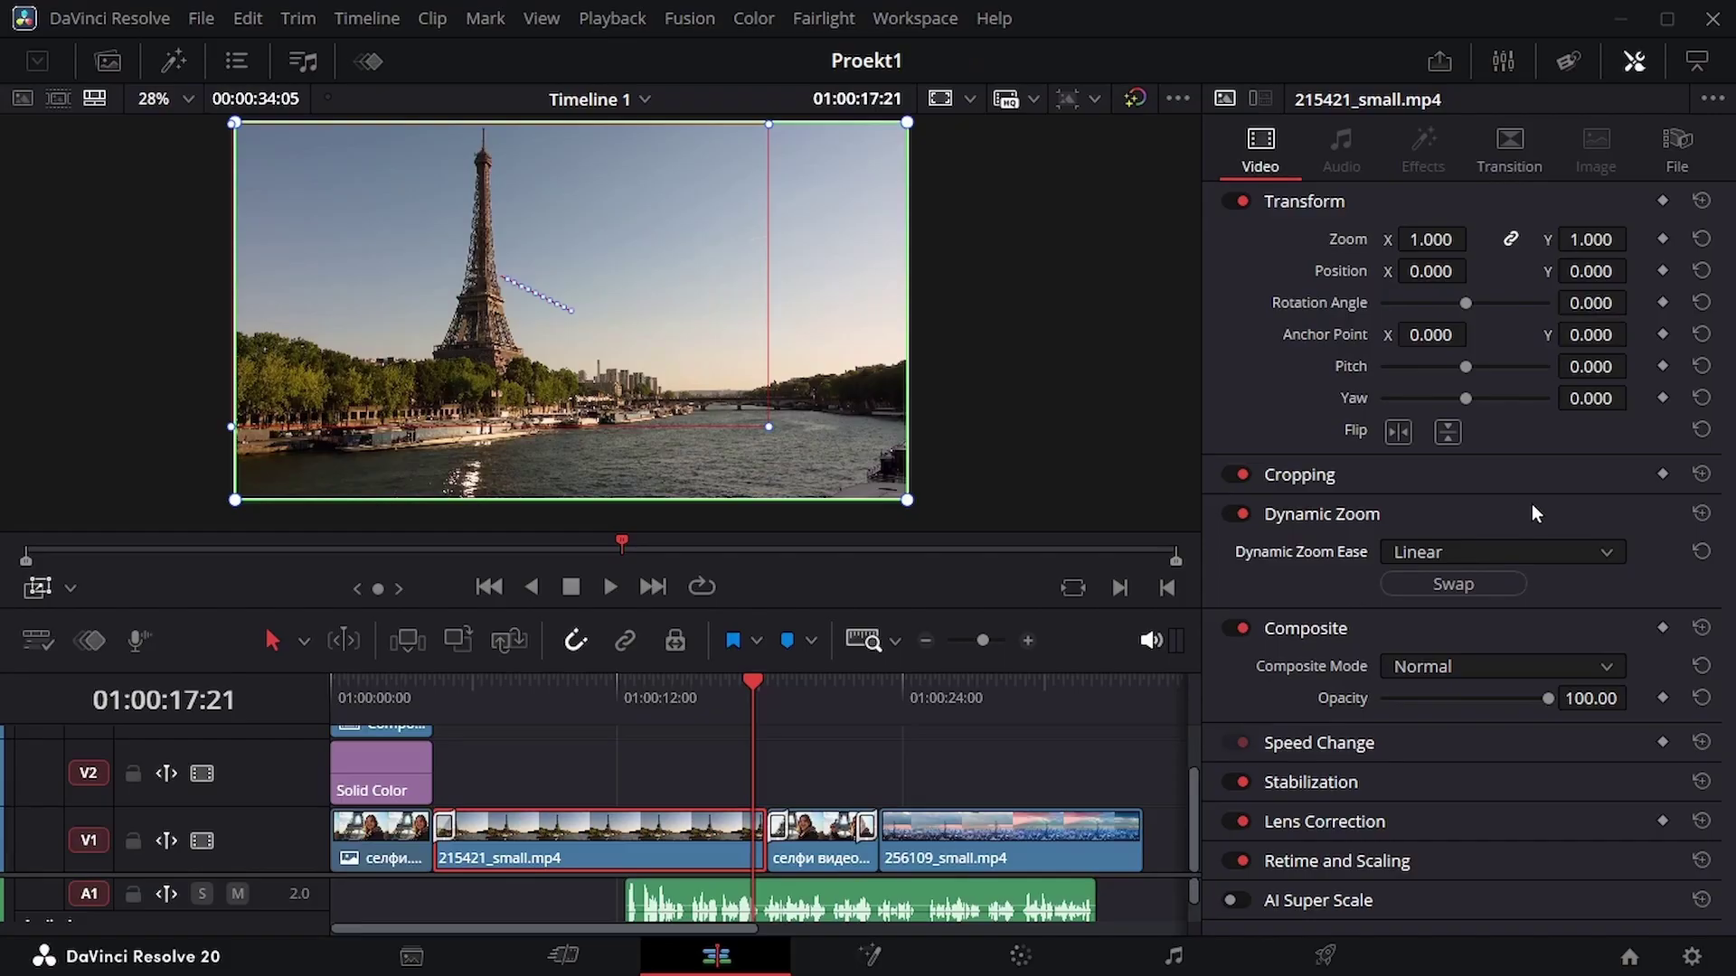
left_click(533, 685)
key("space")
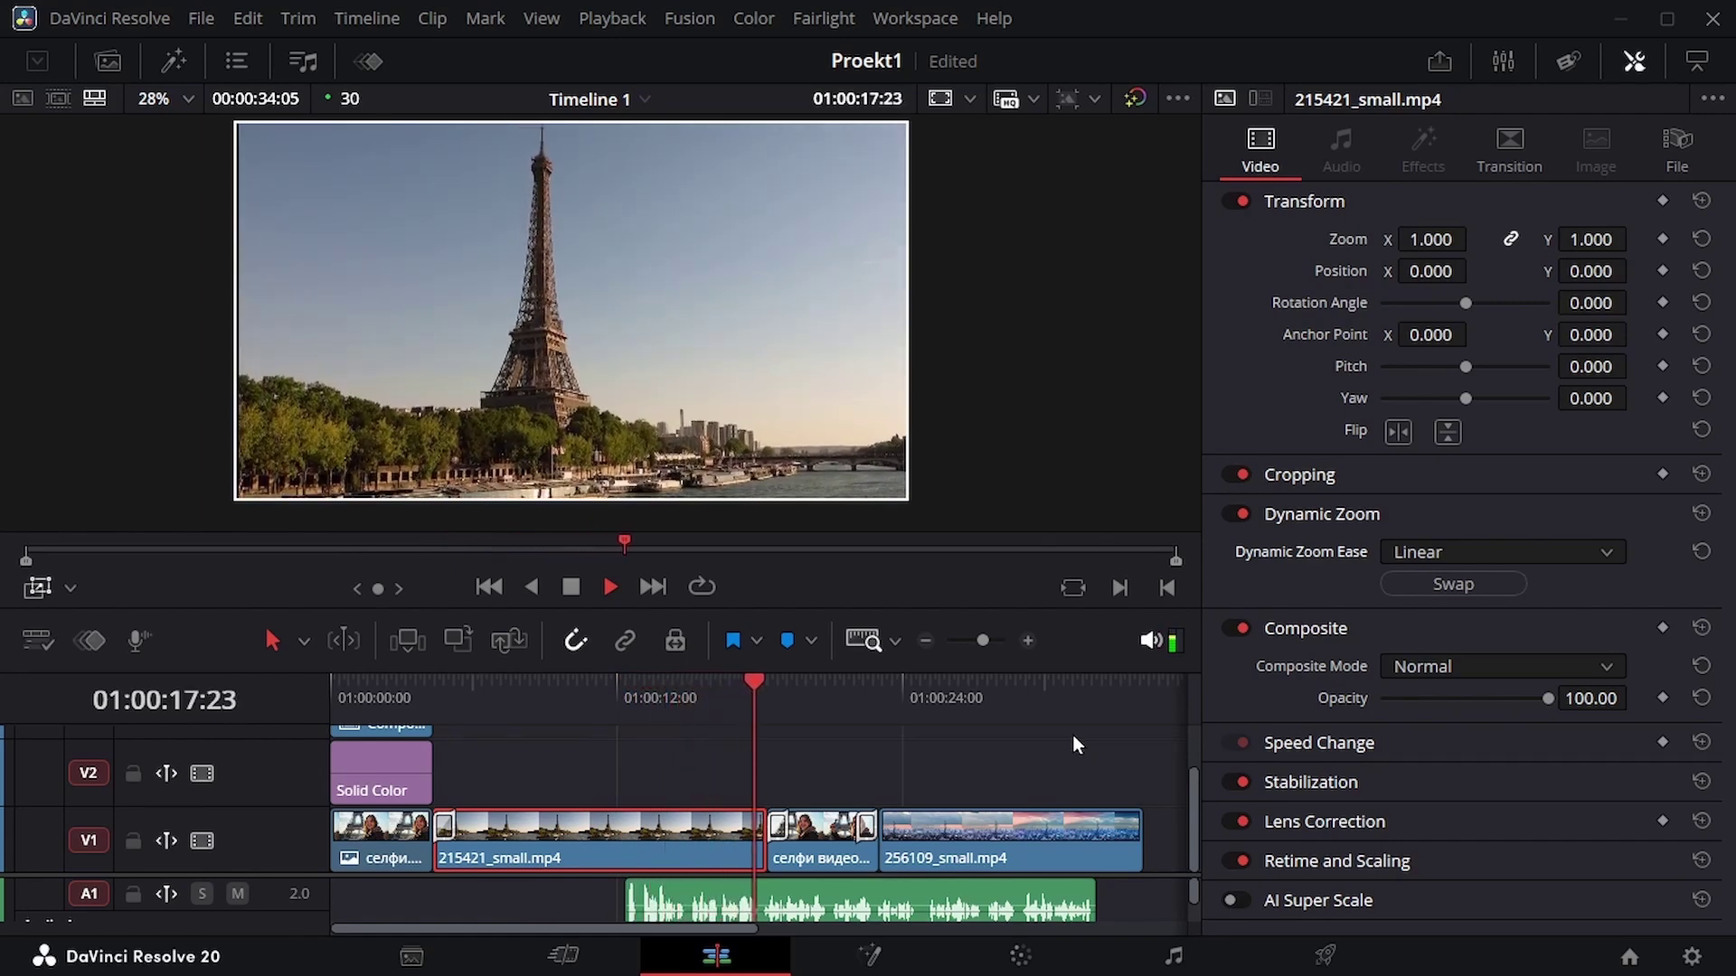
Set 256109_small.mp4's Dynamic Zoom to pan from a smaller start frame on the picture's right to an equal end frame on the left; preview it
double_click(1042, 858)
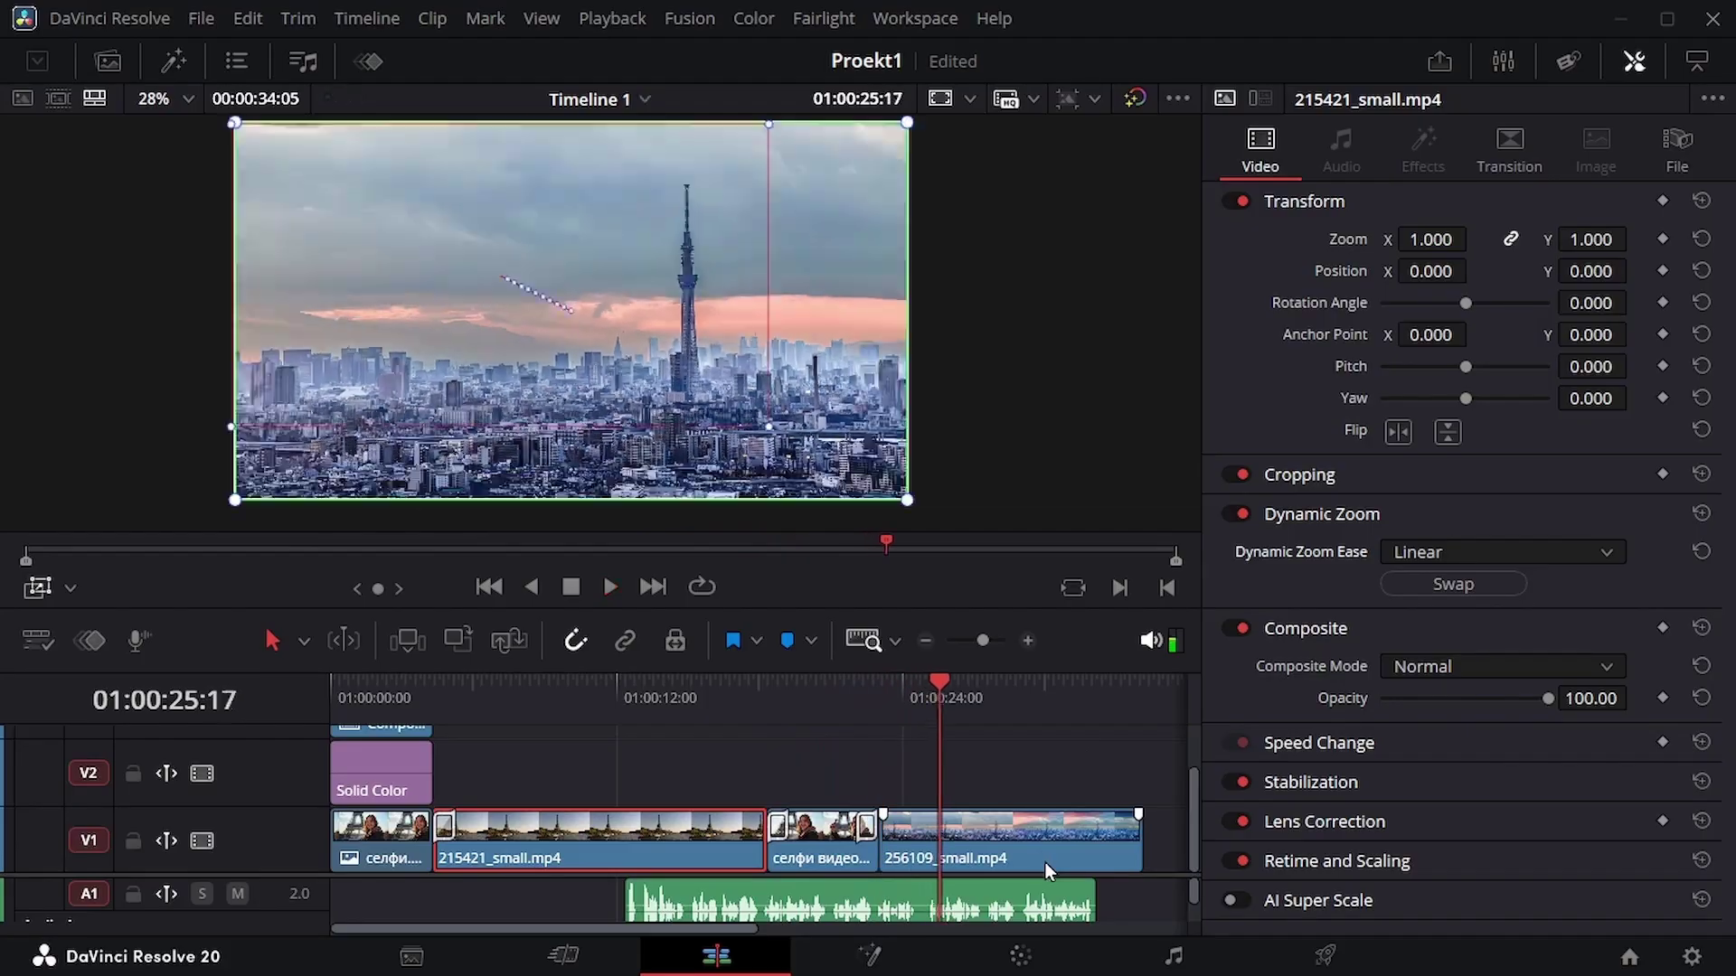
left_click_drag(1010, 698, 981, 689)
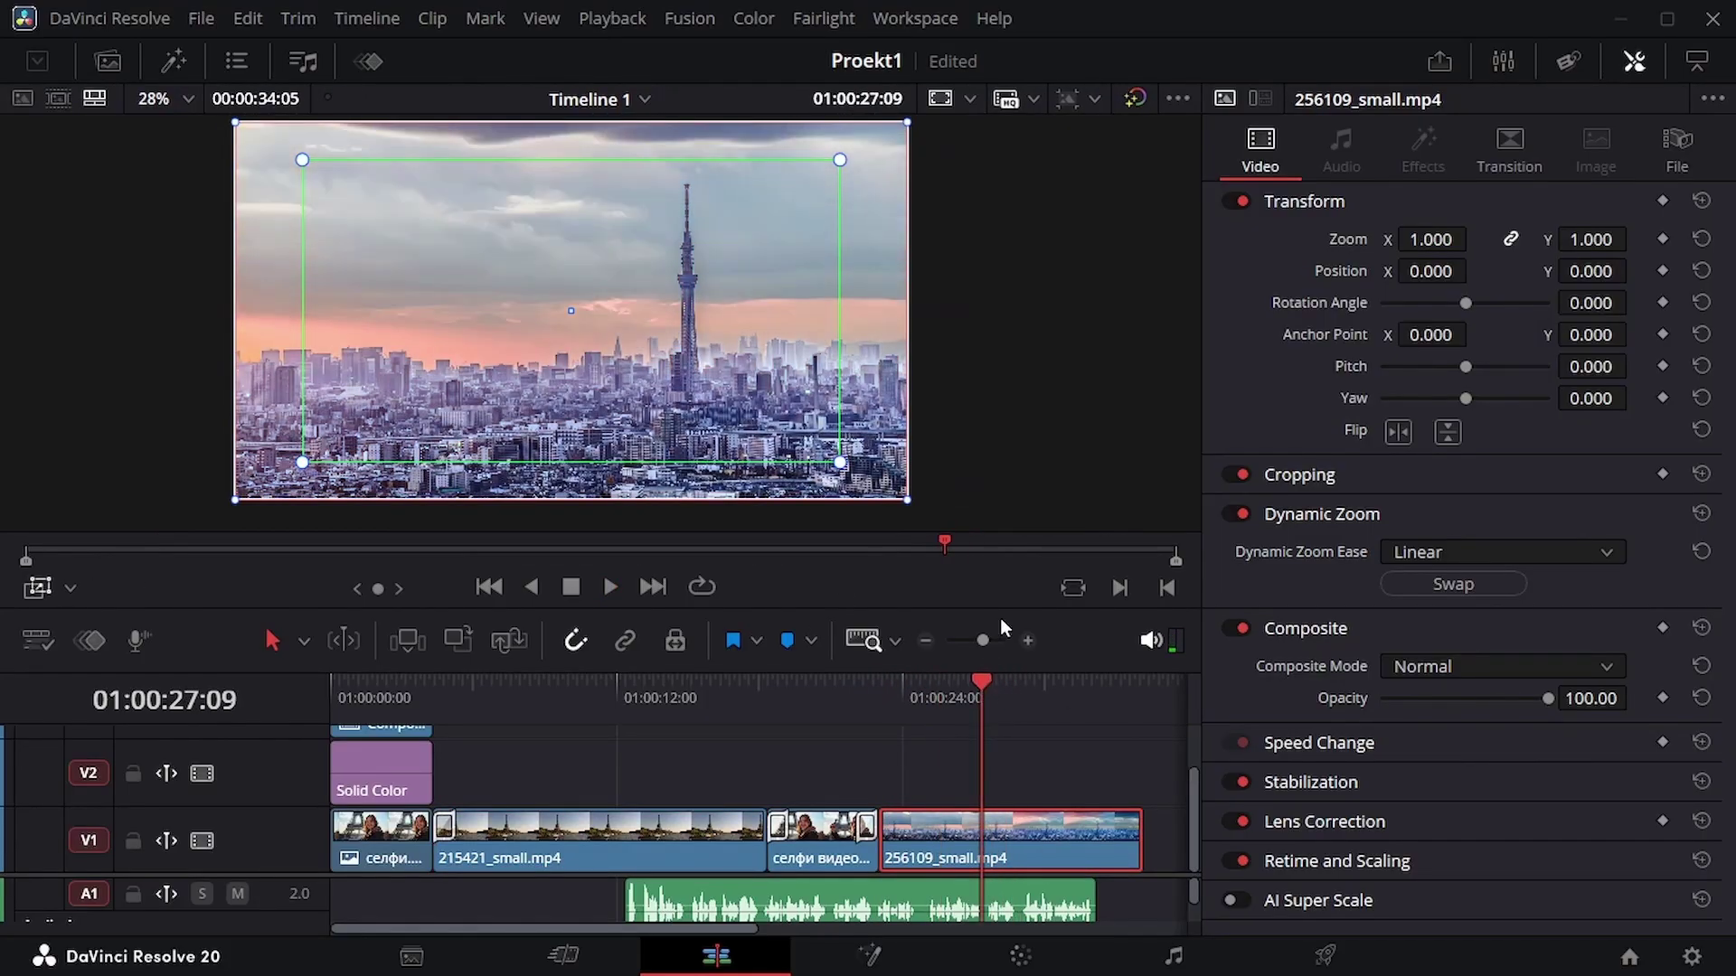
left_click_drag(703, 409, 805, 388)
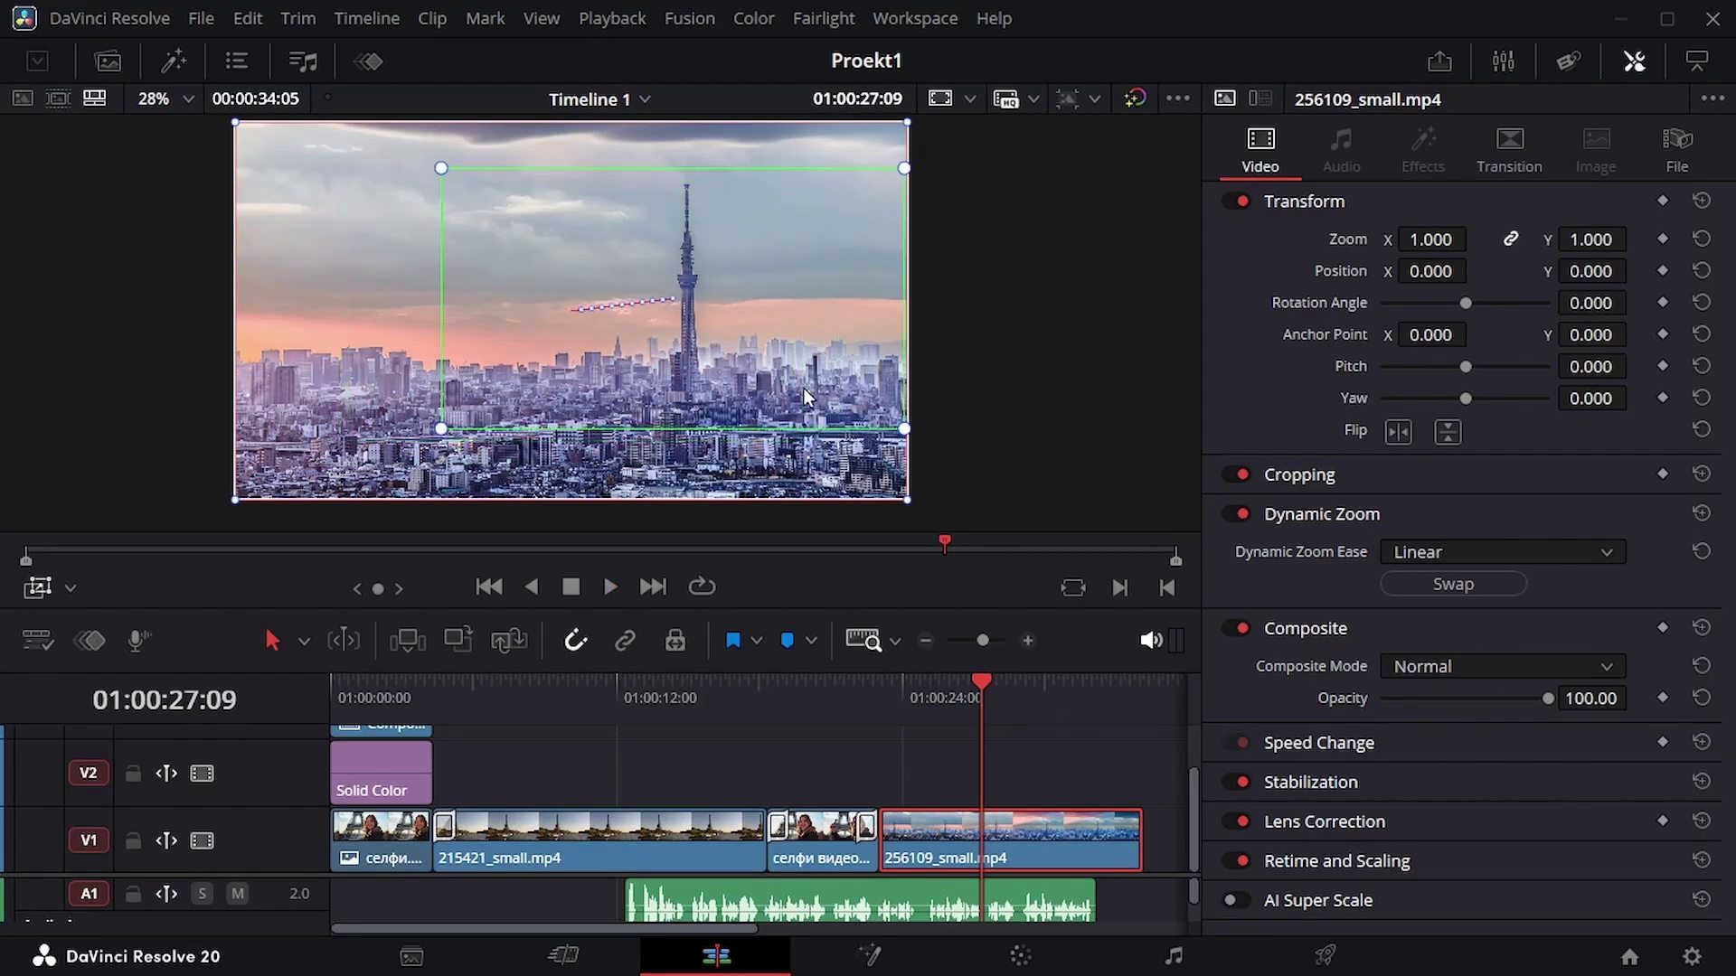
left_click_drag(235, 124, 302, 172)
left_click_drag(376, 287, 277, 285)
key("Up")
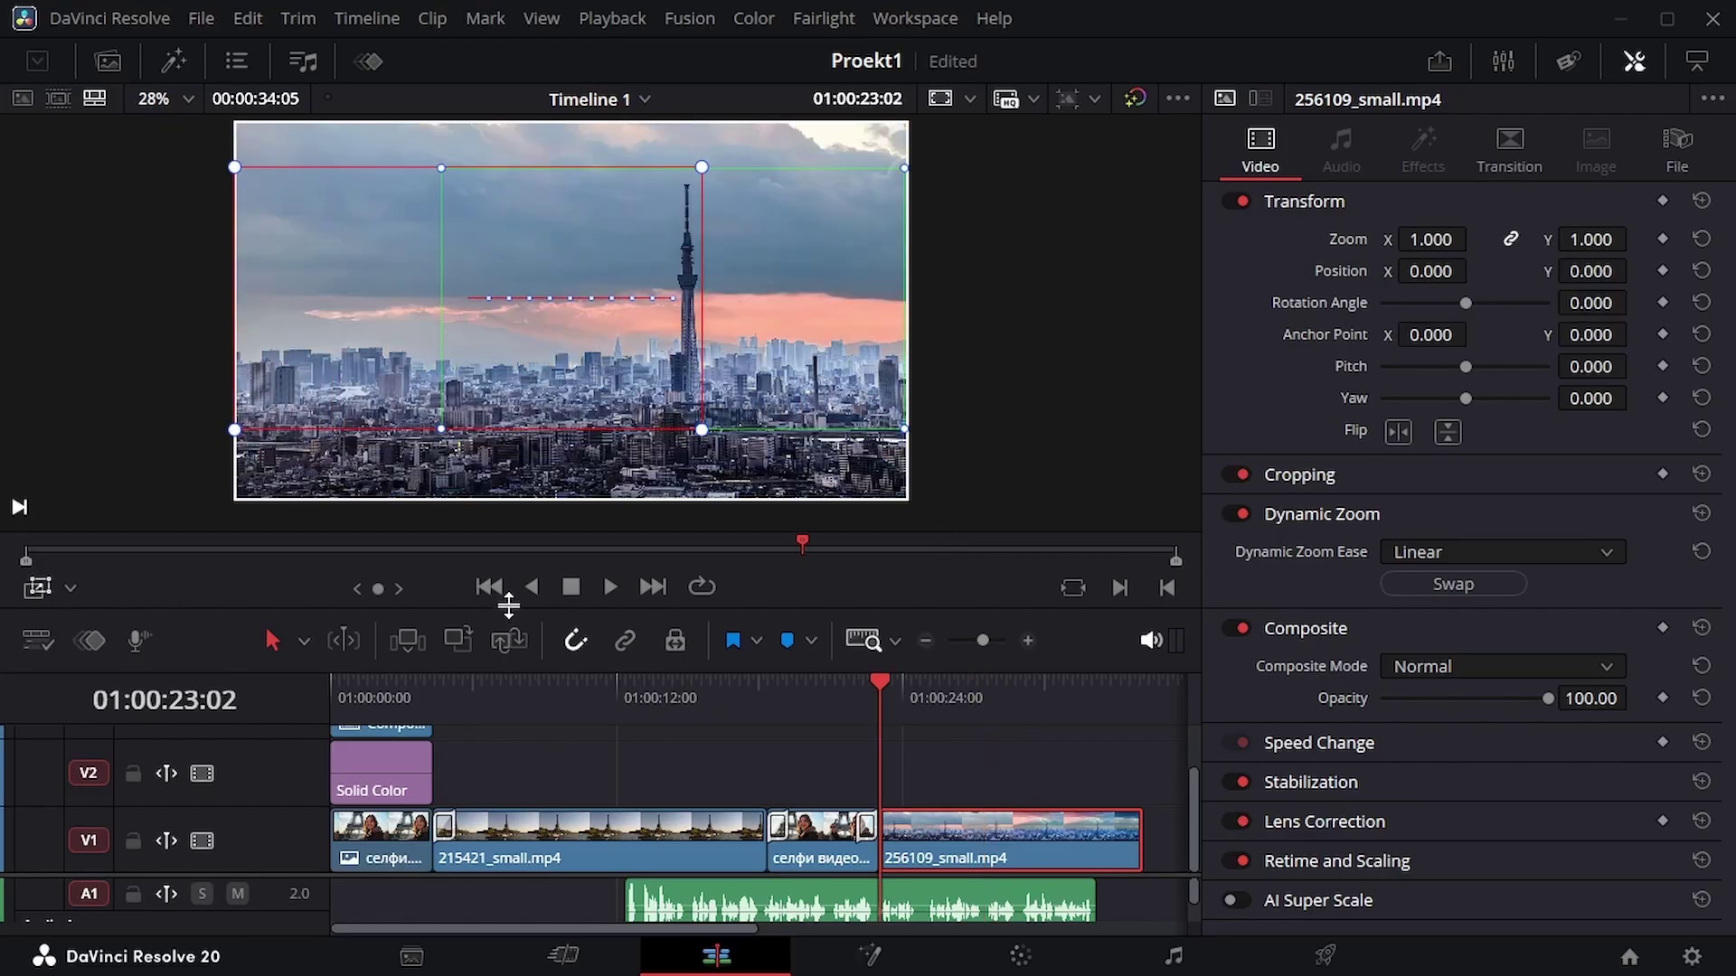
key("space")
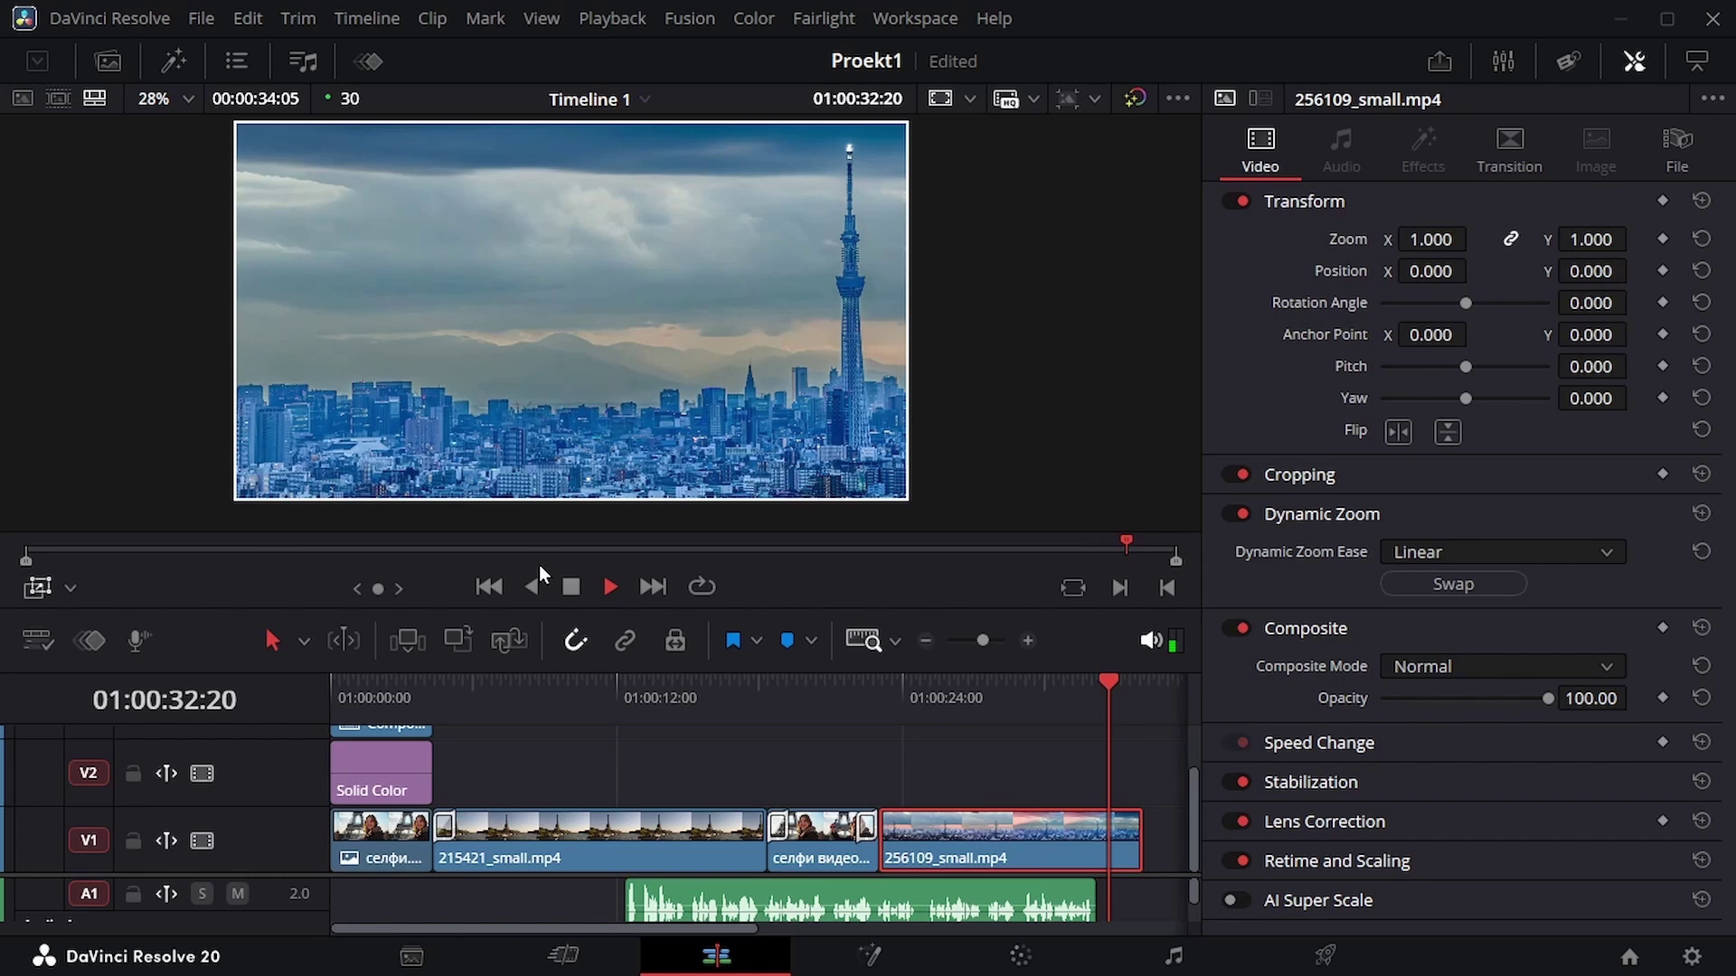
key("space")
Switch to the Cut page, select the last clip on V1 and open its clip tools
left_click(564, 962)
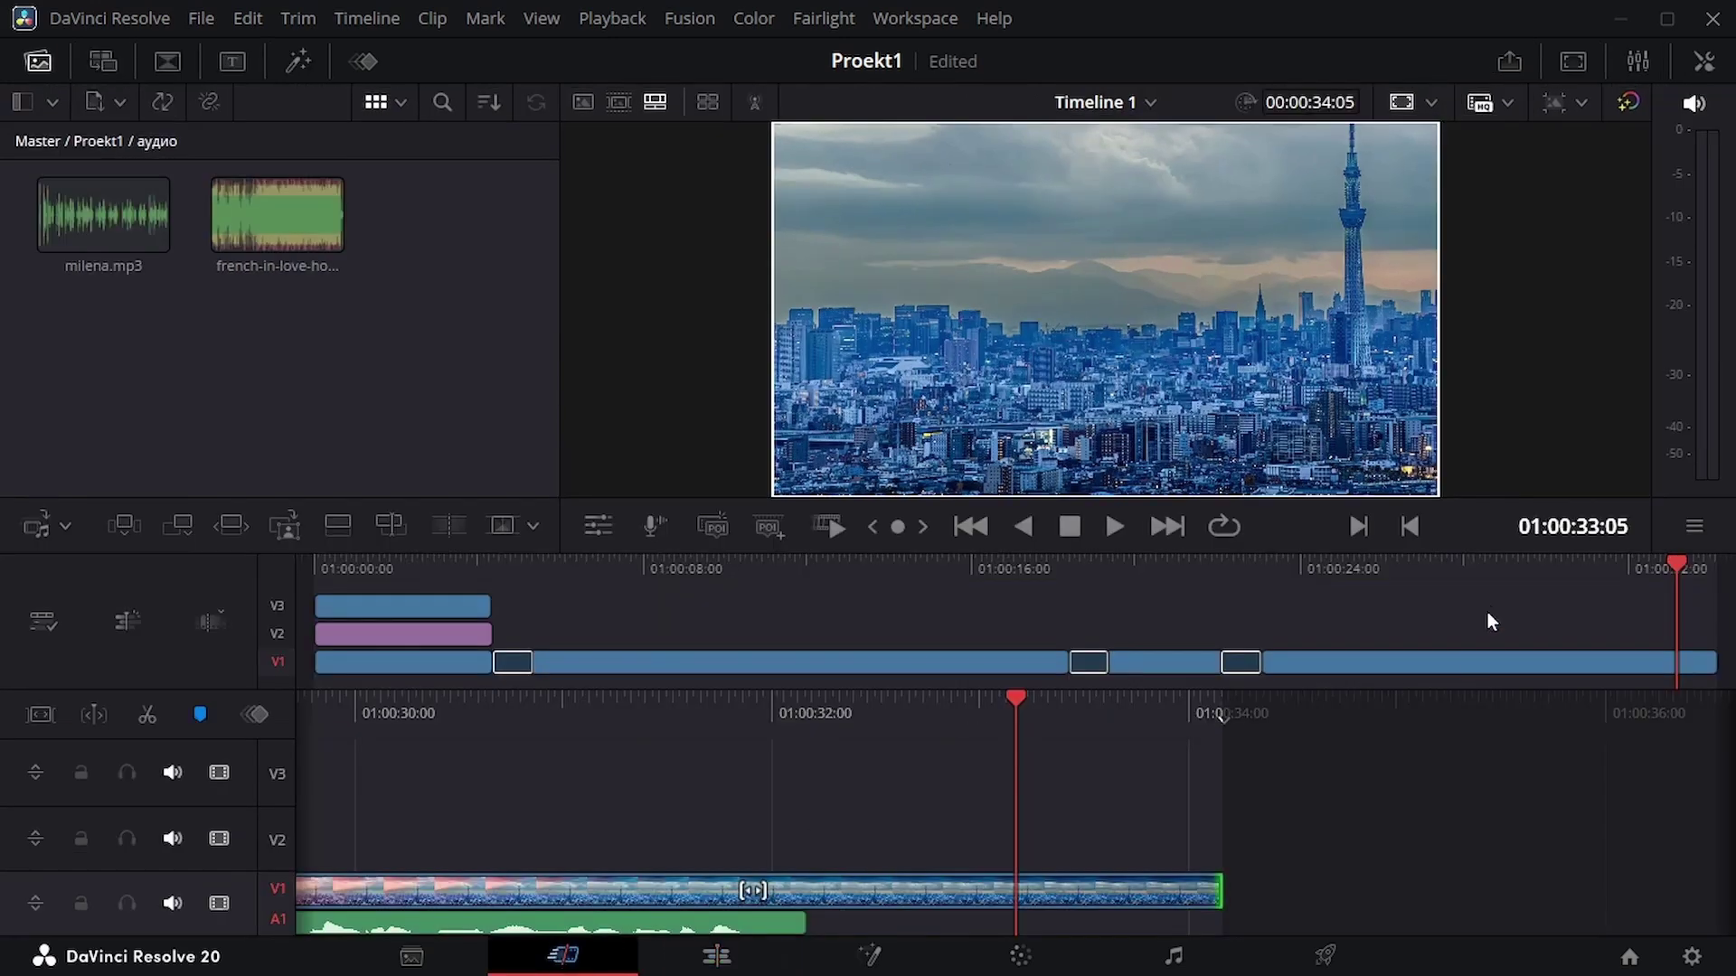
left_click(1488, 665)
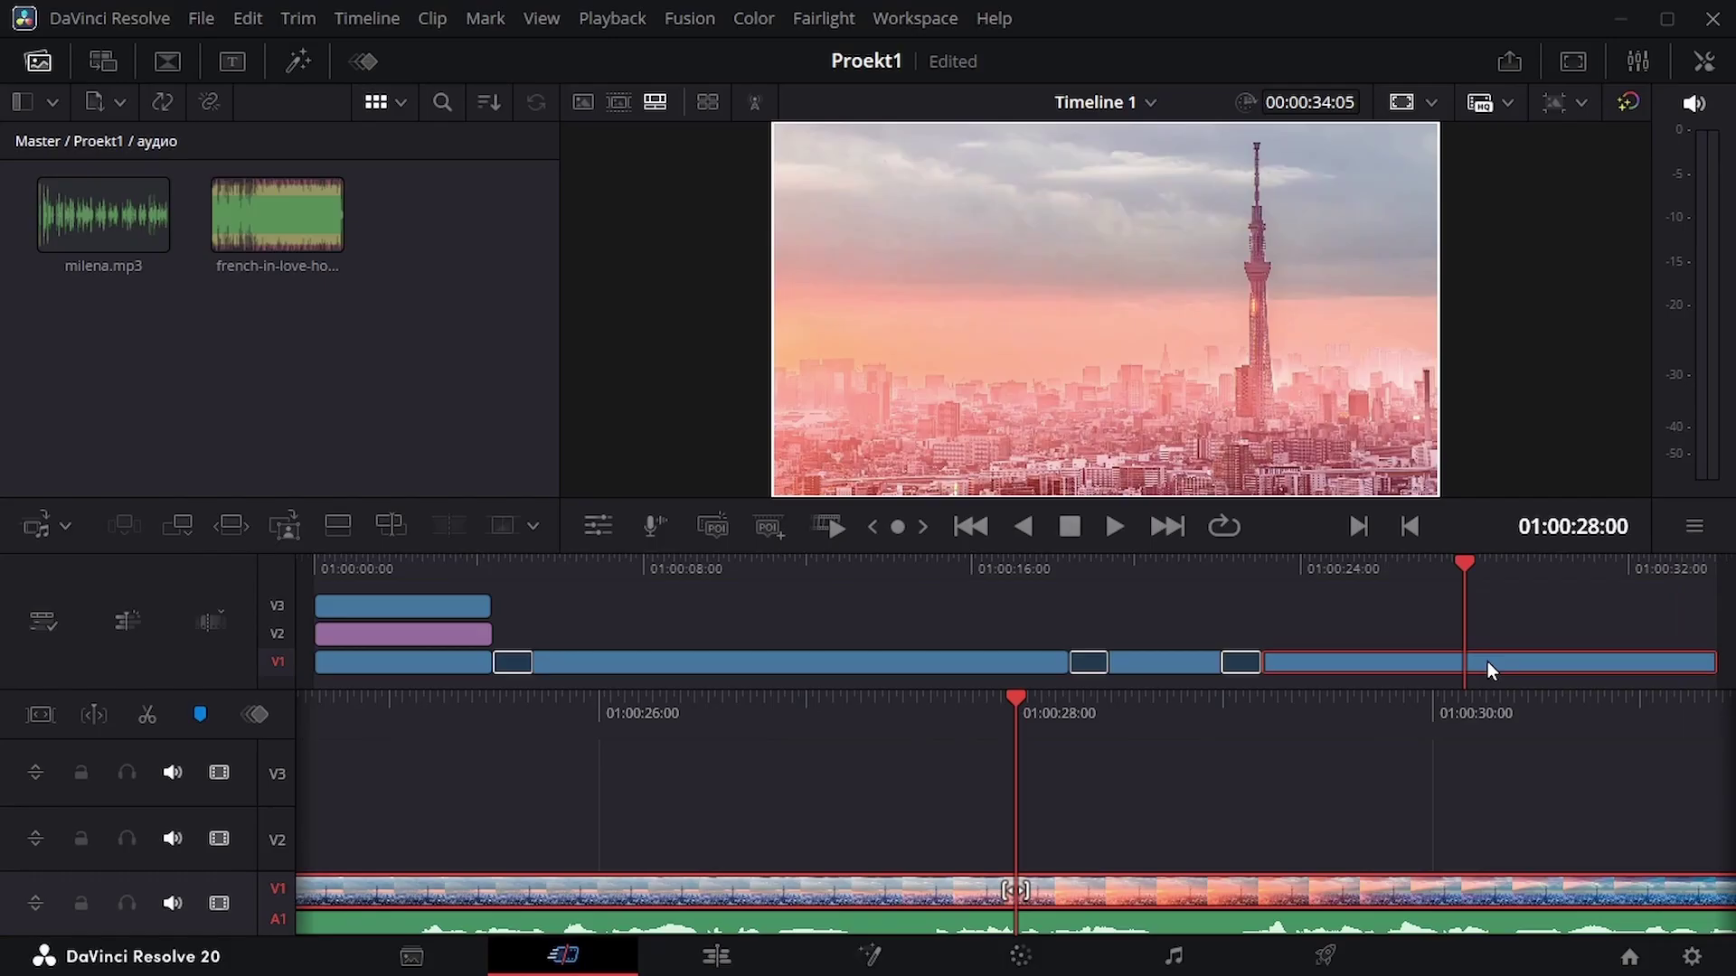
left_click(599, 535)
left_click(944, 432)
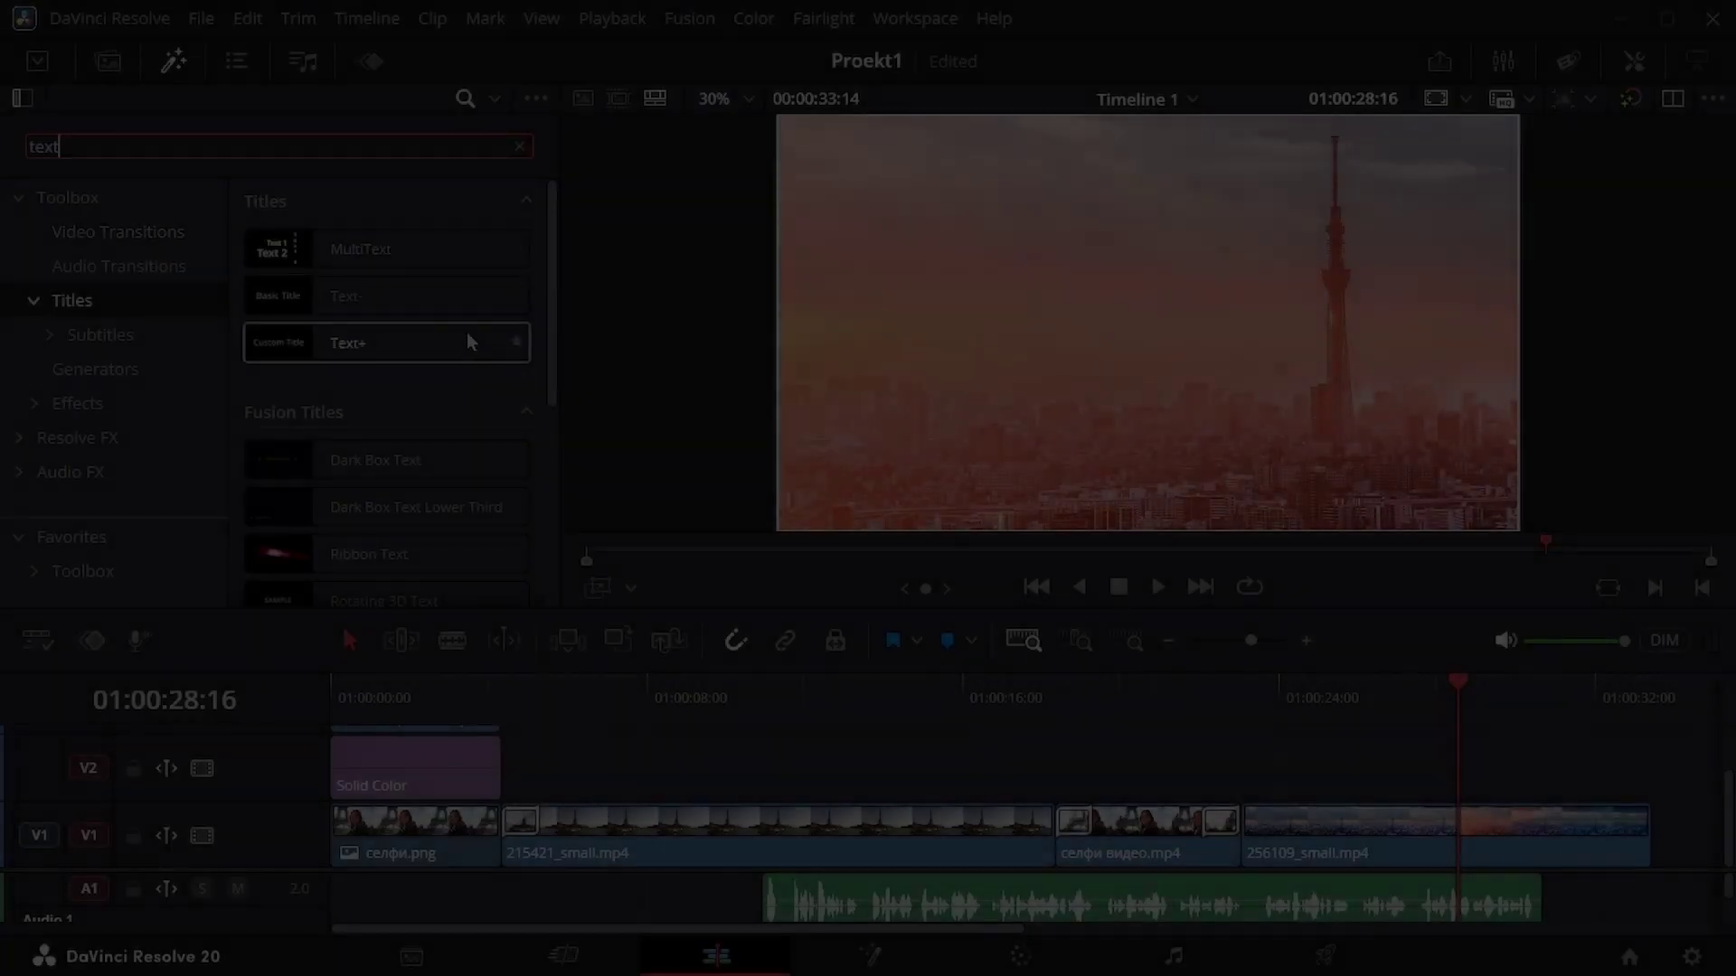
Add a Text+ title on Video 2 above the end of 256109_small.mp4 and enter "ДО СКОРО" on two lines
left_click_drag(421, 345, 1625, 764)
double_click(1586, 784)
type("ДО")
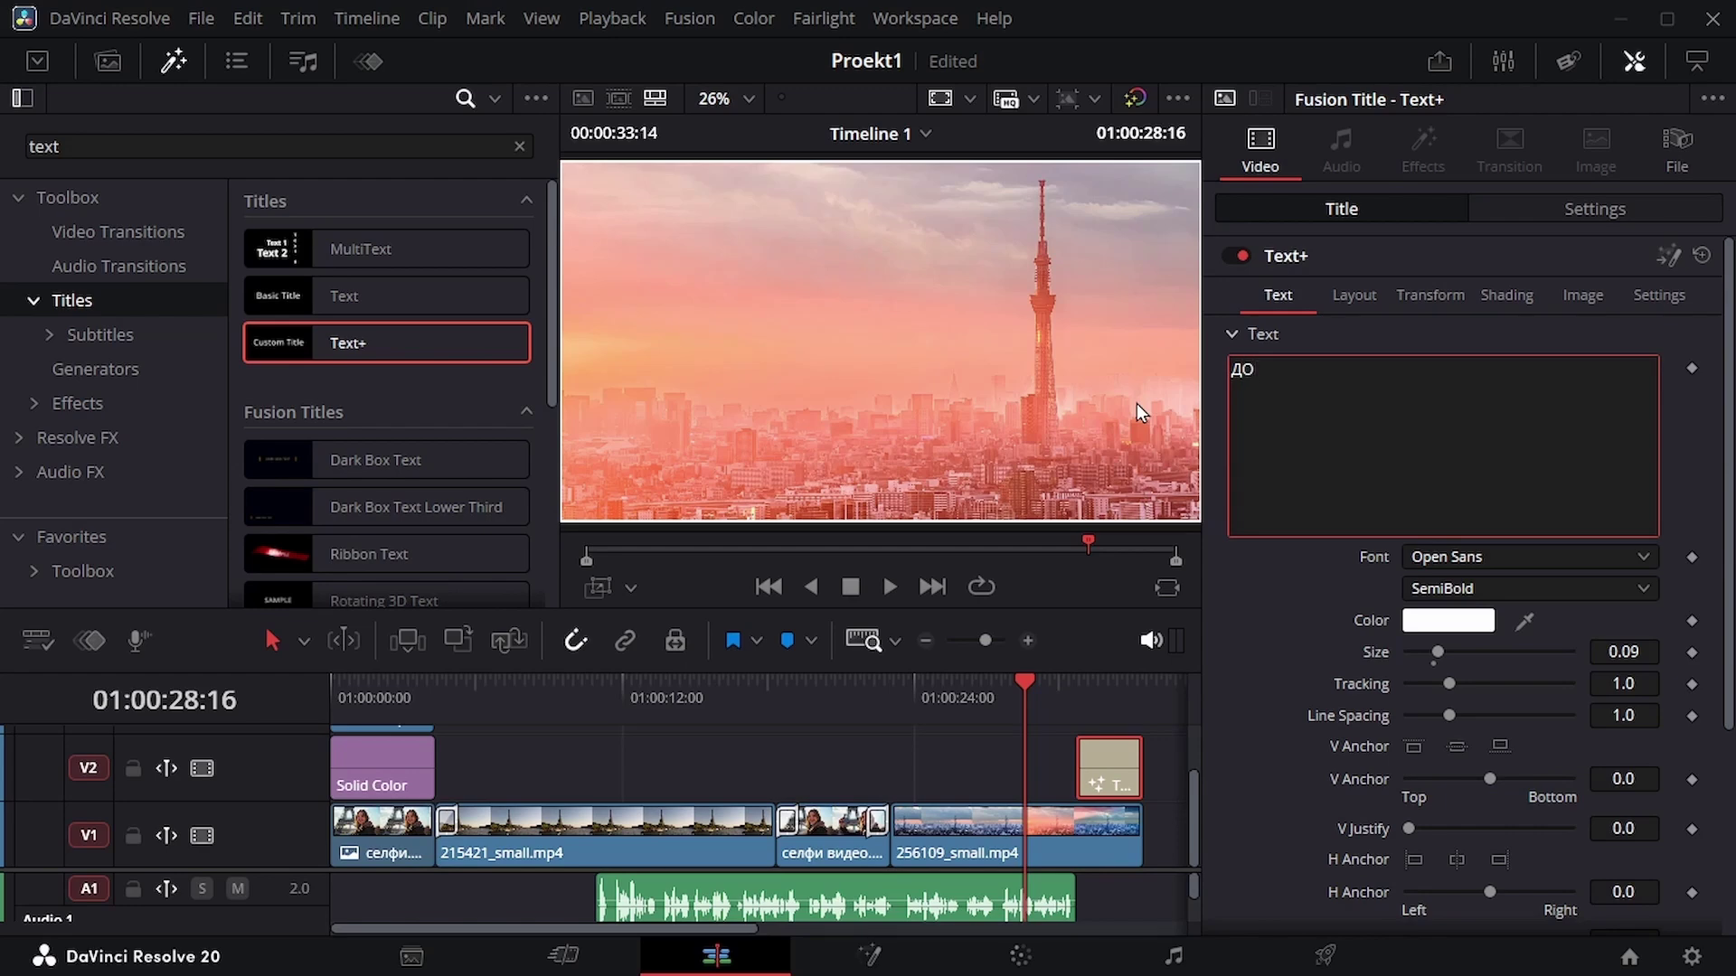
key("Return")
type("СКОРО")
Open the Text+ clip in the Fusion page and save the project
left_click(1634, 60)
right_click(1111, 773)
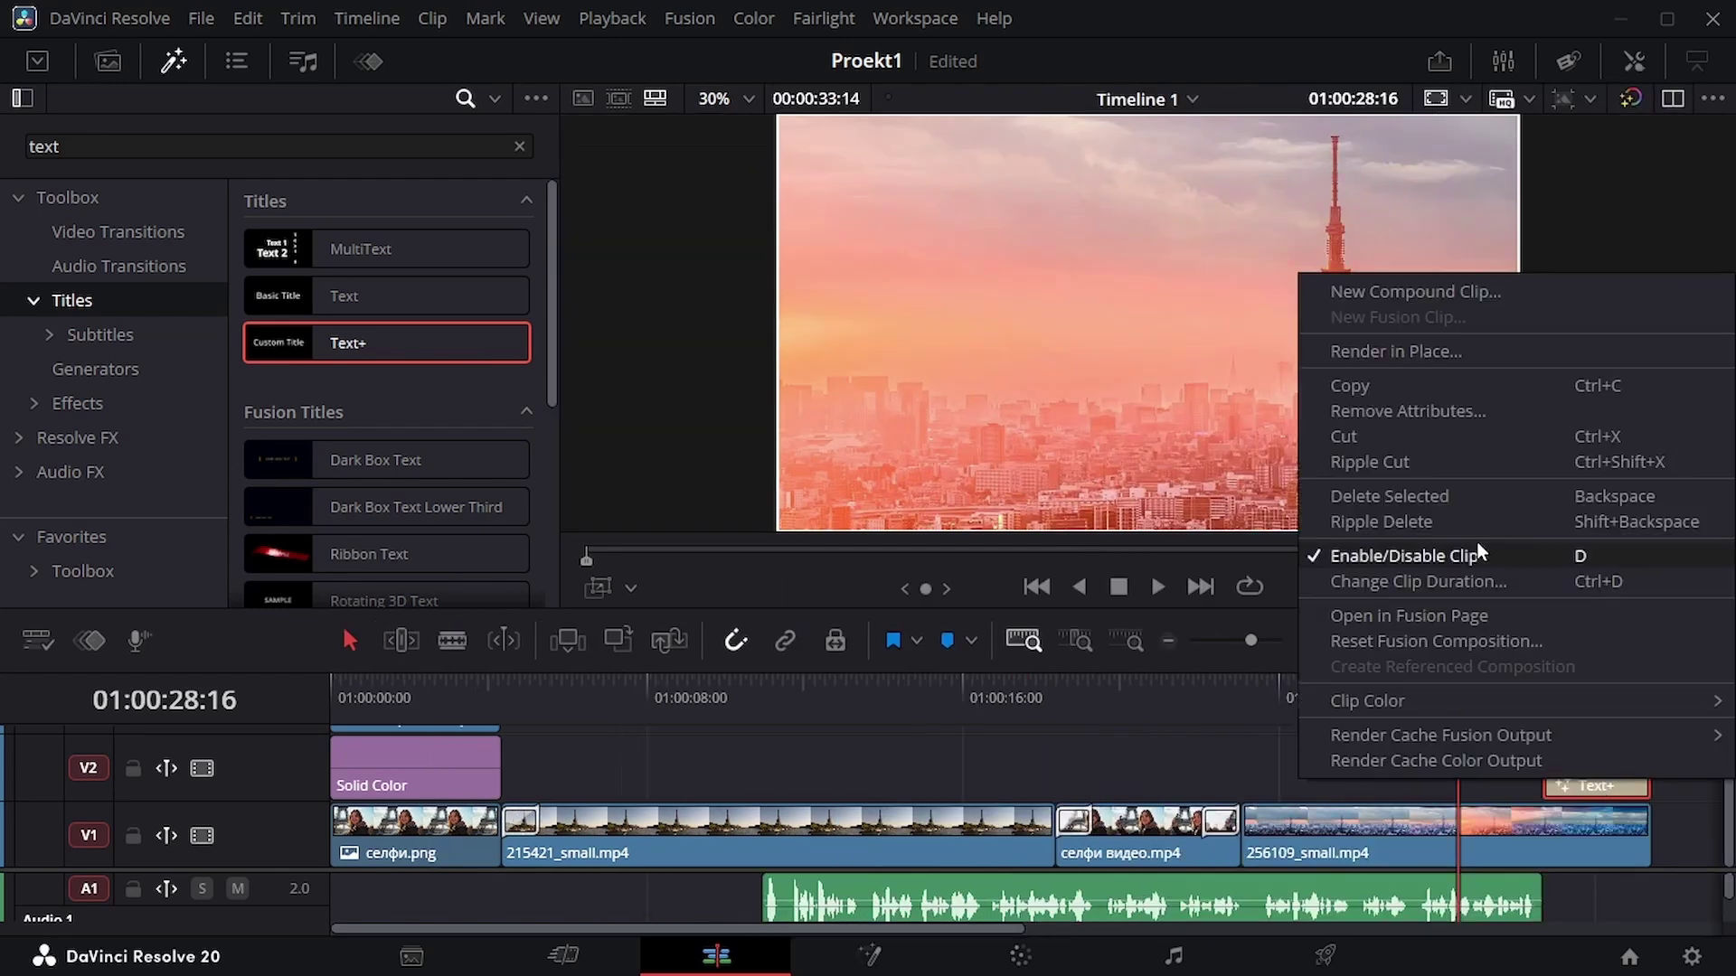
left_click(1449, 624)
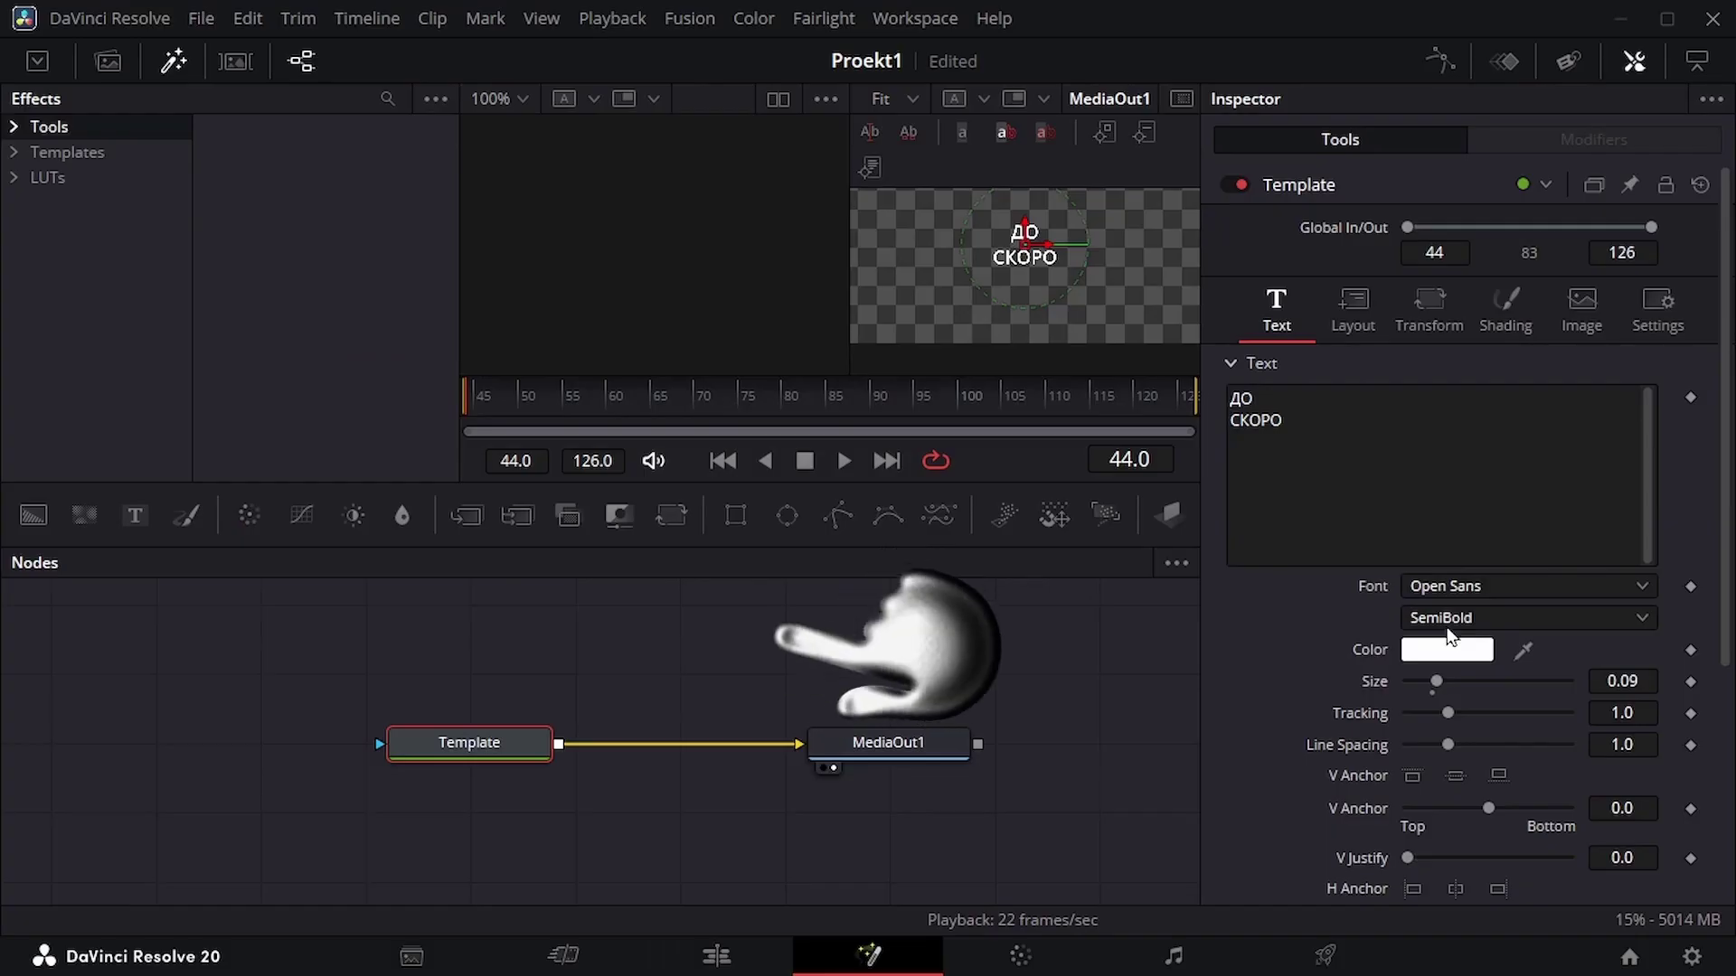
key("ctrl+s")
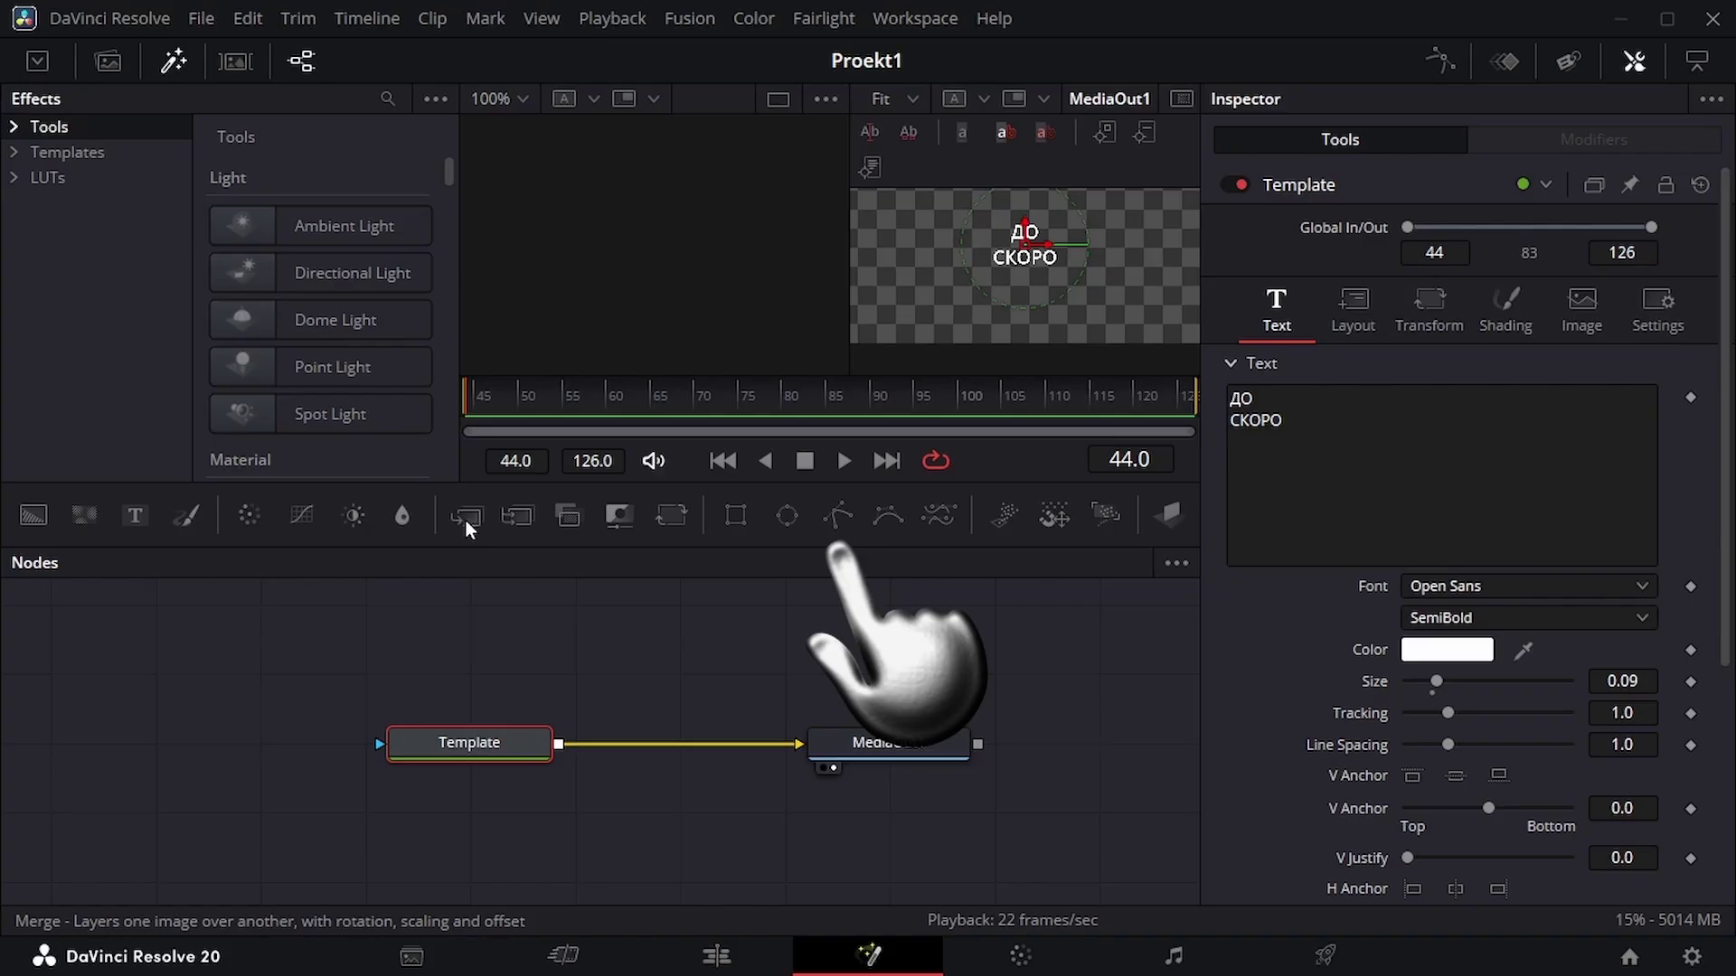
Insert a Merge node between Template and MediaOut1, align the nodes in a row, and show Template in the first viewer
left_click_drag(464, 519, 644, 744)
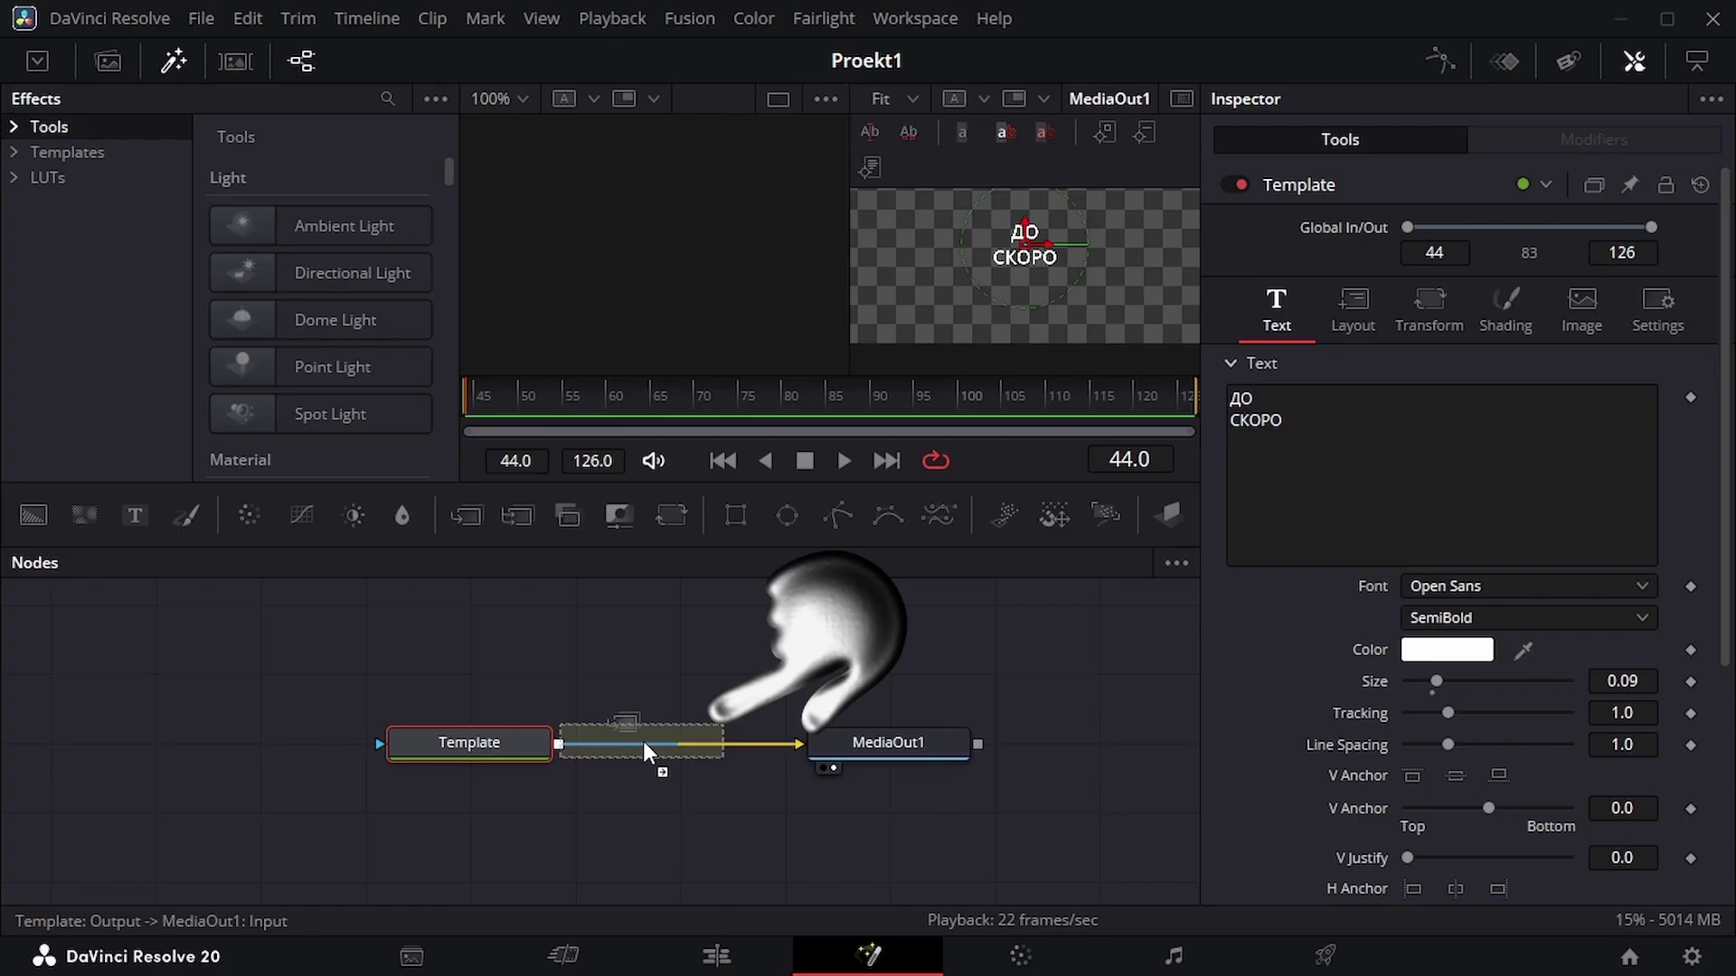
left_click_drag(643, 741, 643, 740)
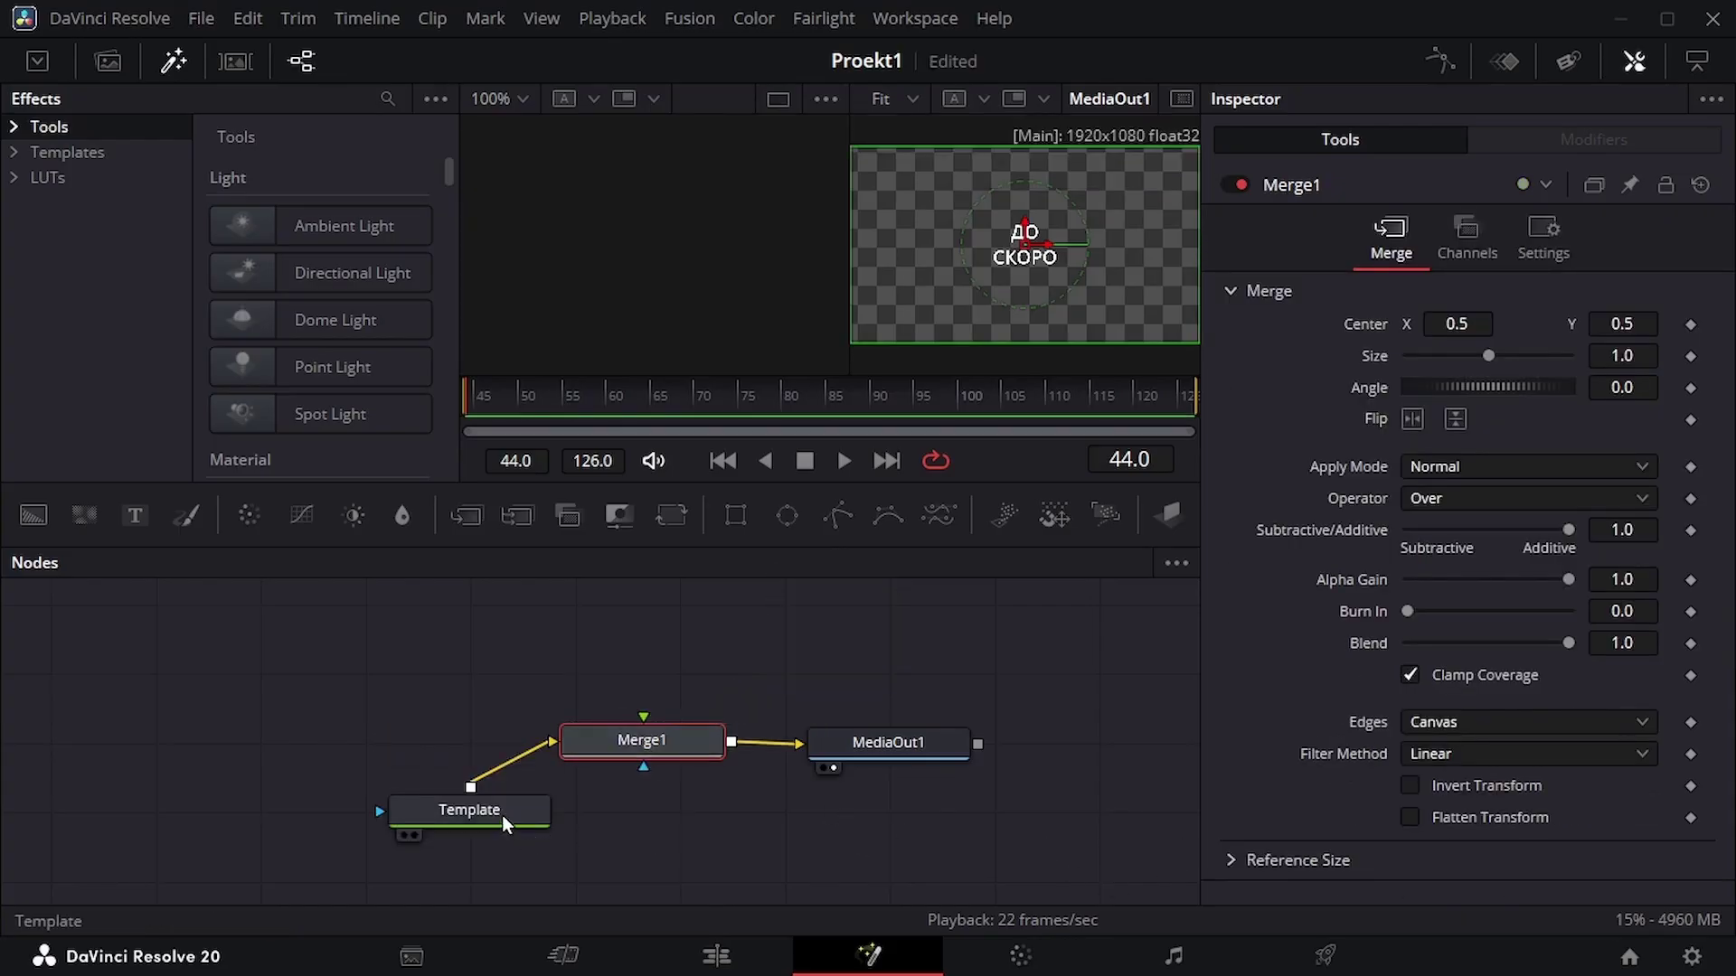
left_click_drag(505, 815, 380, 751)
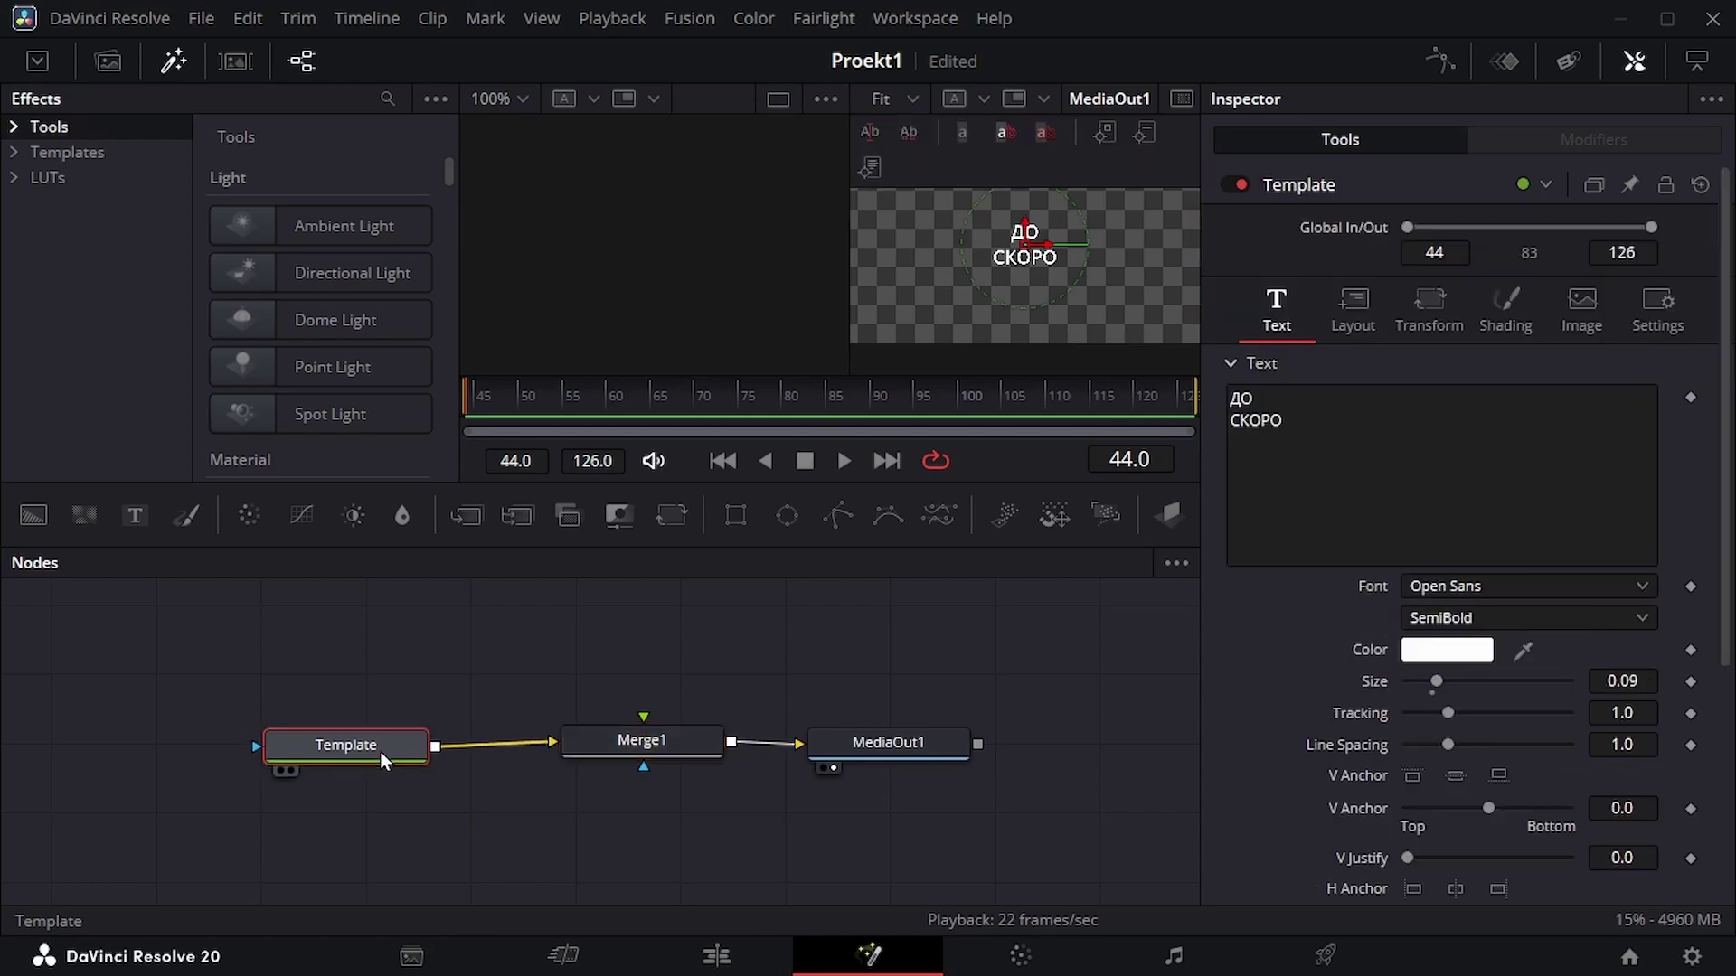
left_click(279, 770)
left_click_drag(642, 741, 646, 745)
Add a Plasma generator node, connect it to Merge1's foreground input, and place it directly below Merge1
left_click(13, 127)
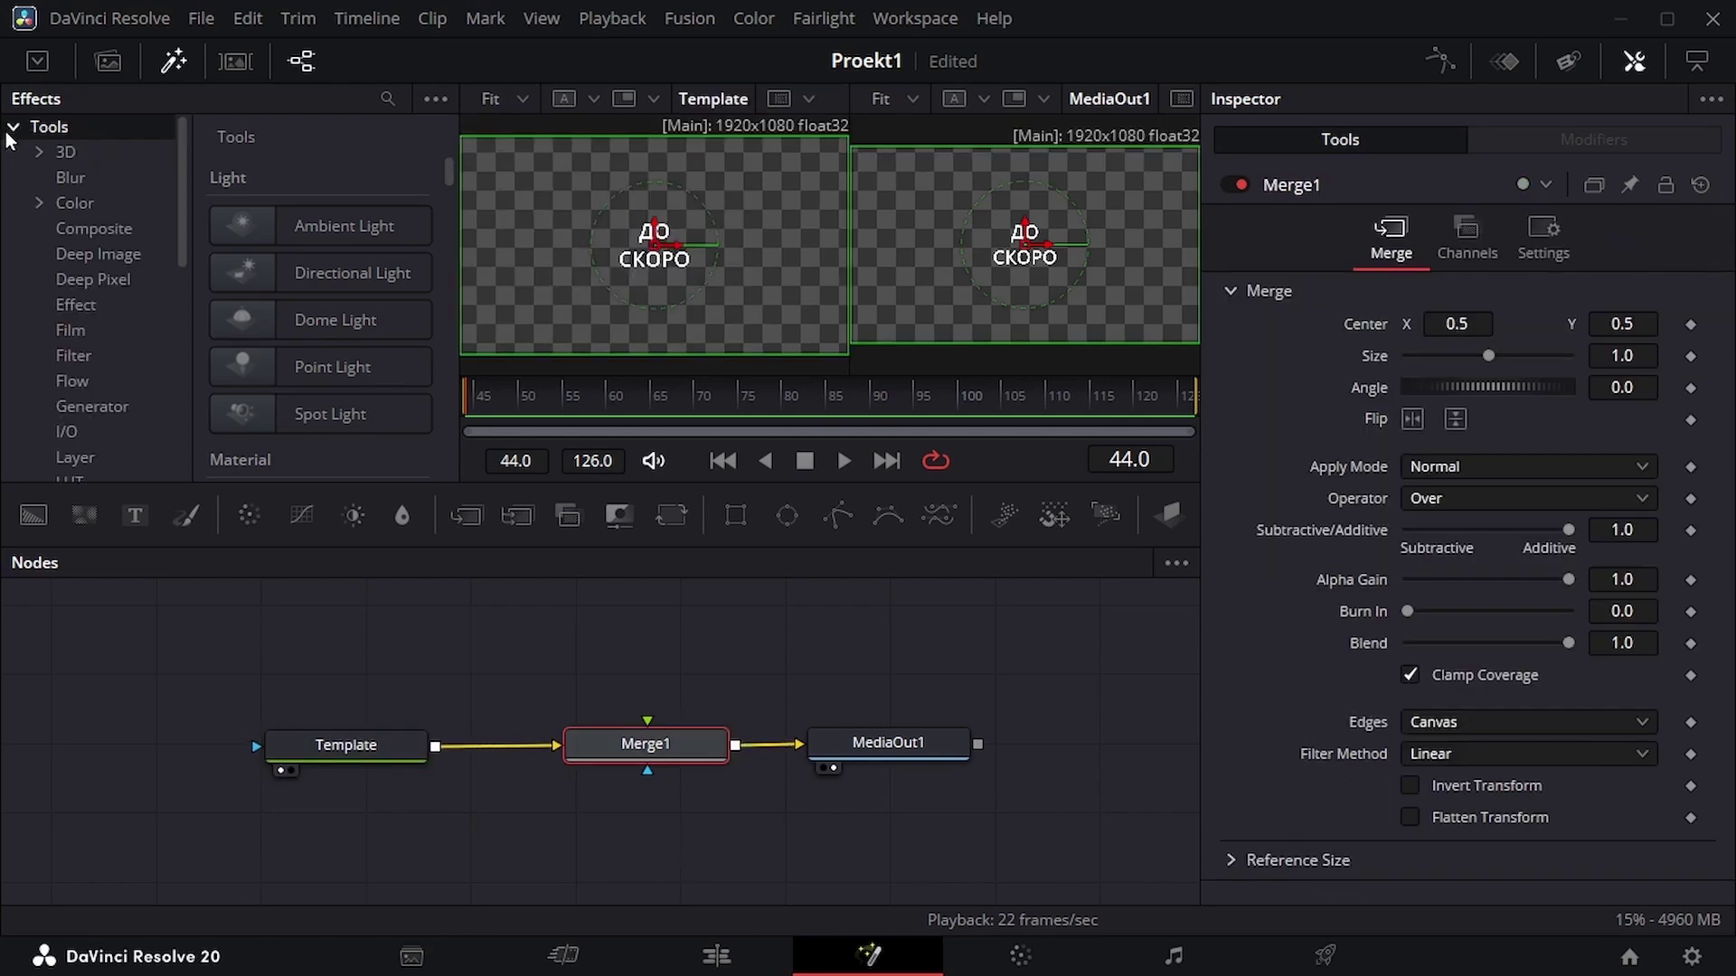
left_click(120, 400)
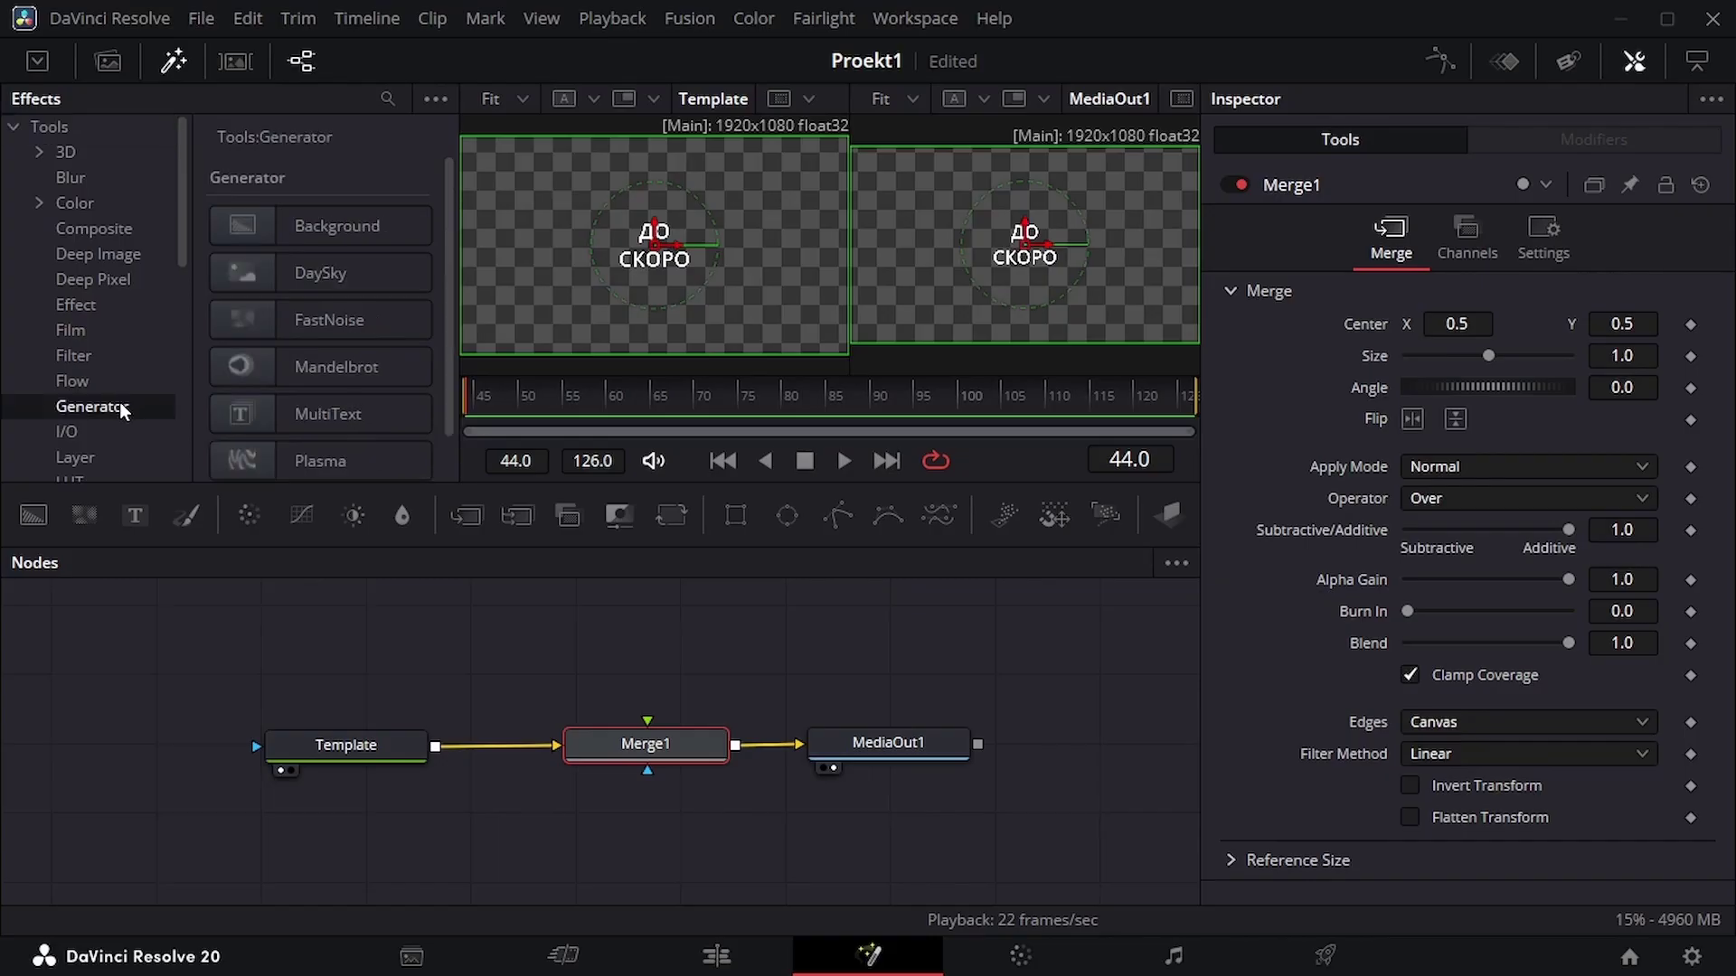
scroll(367, 349, "down", 1)
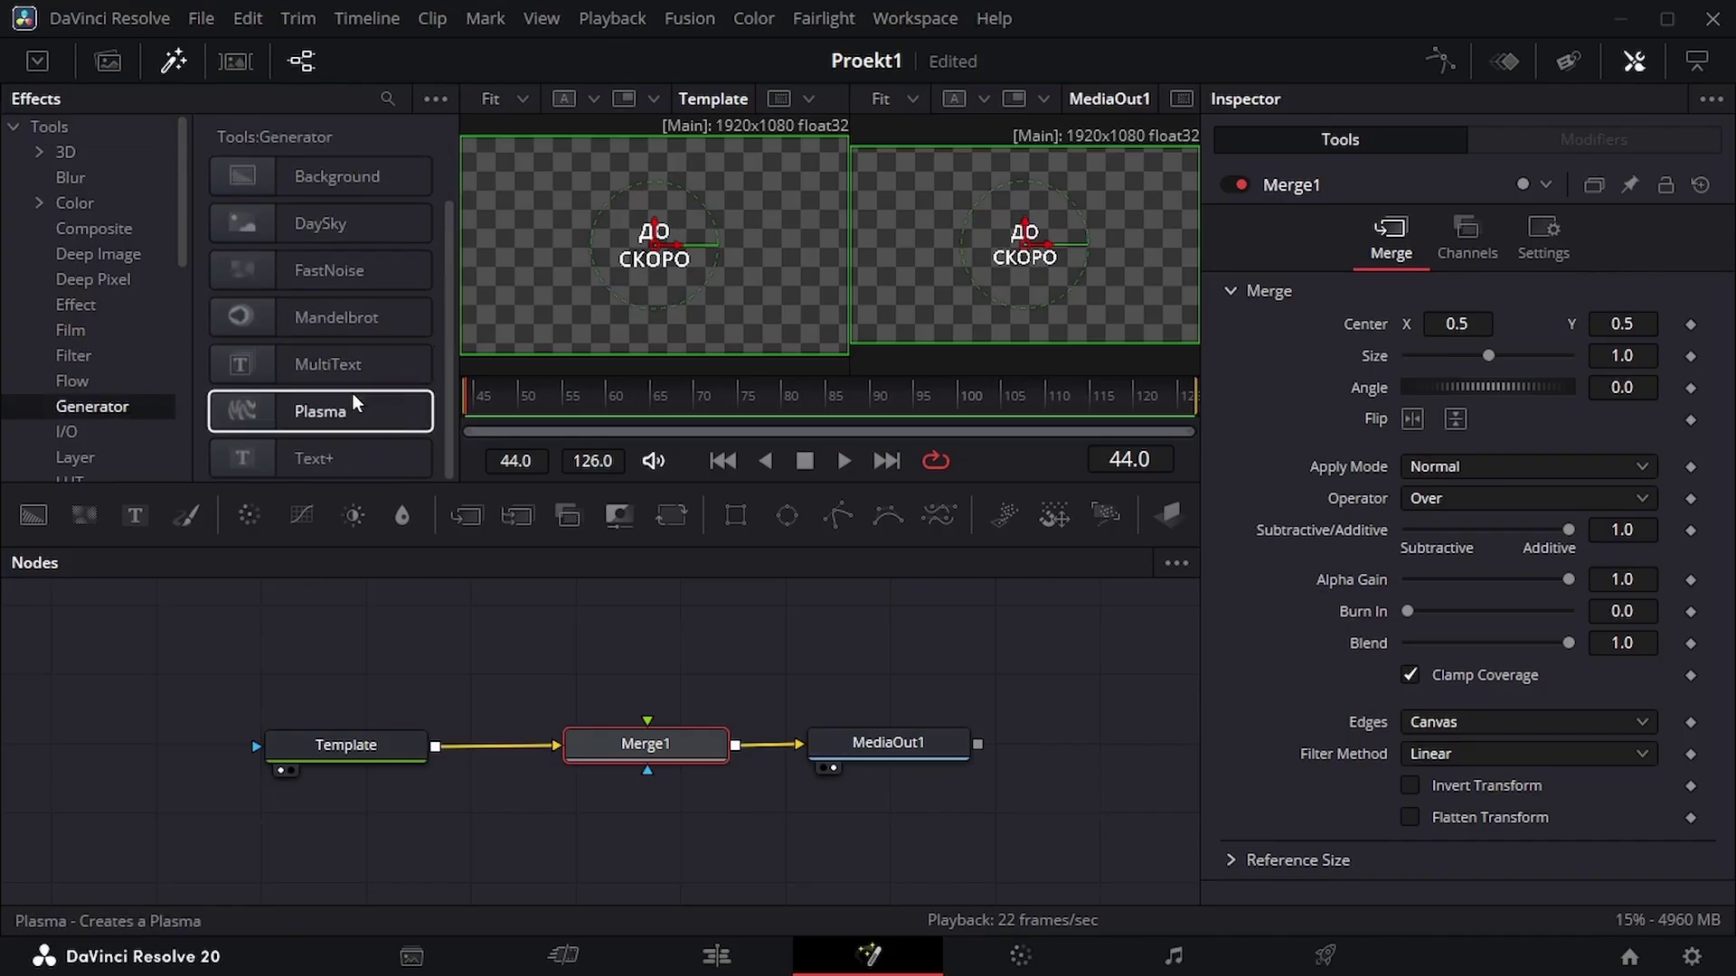
left_click(335, 417)
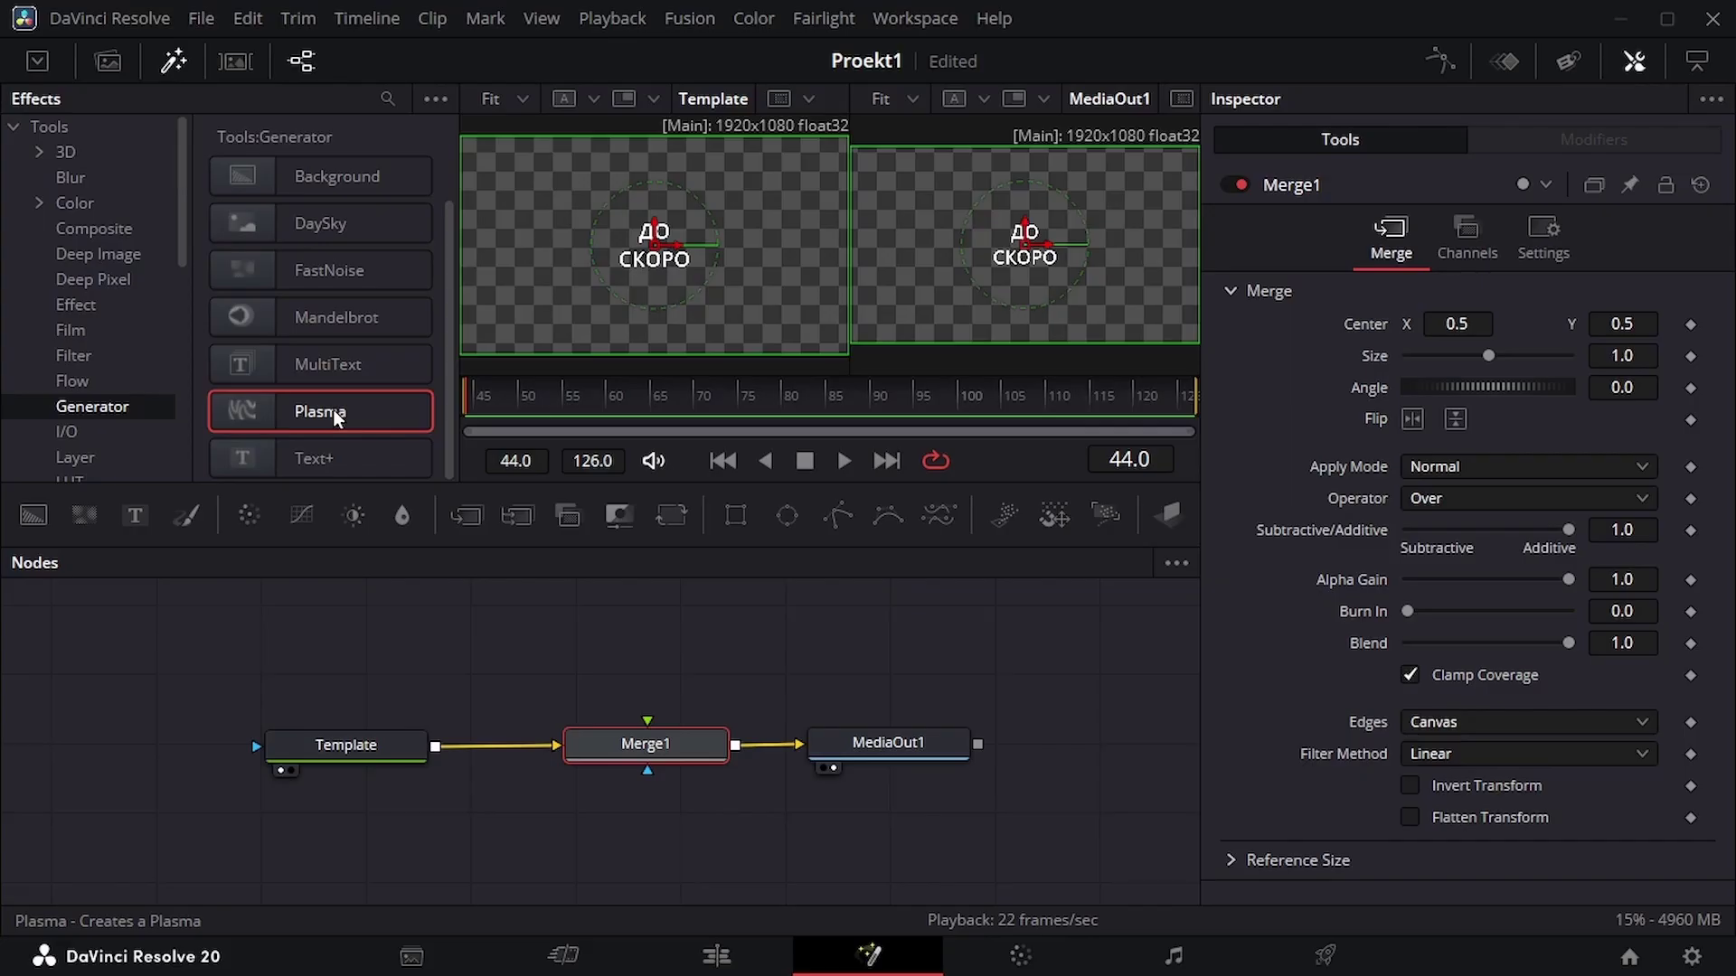
left_click_drag(381, 410, 664, 747)
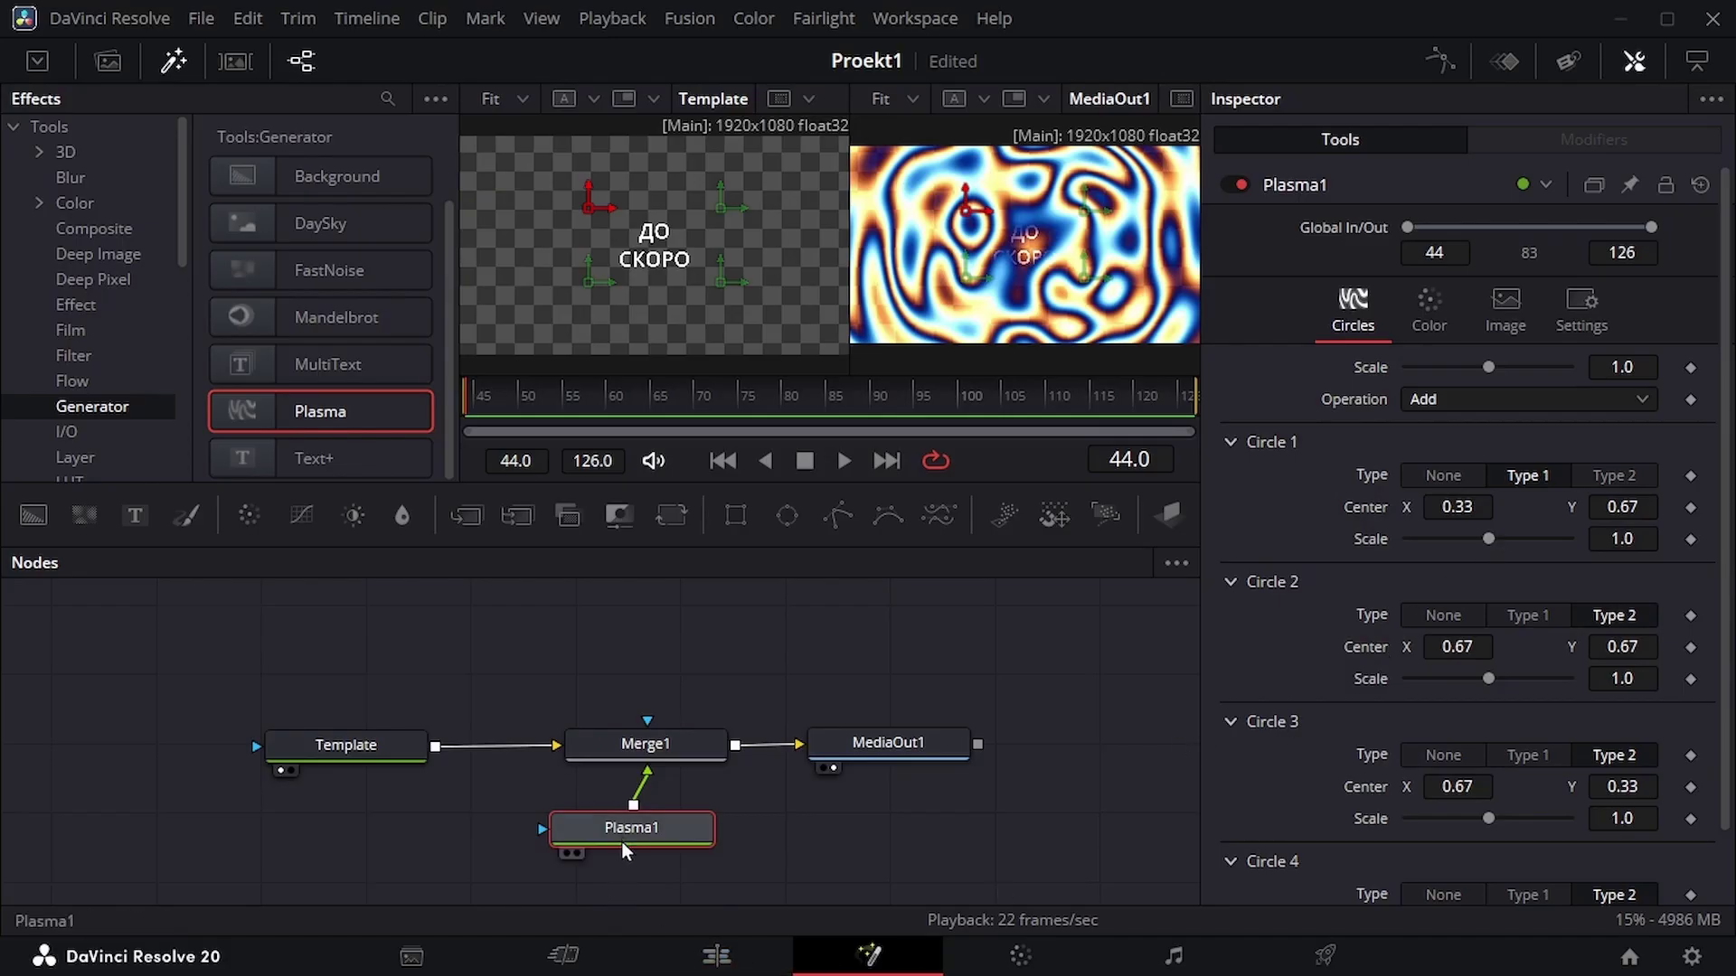
left_click_drag(621, 836, 629, 835)
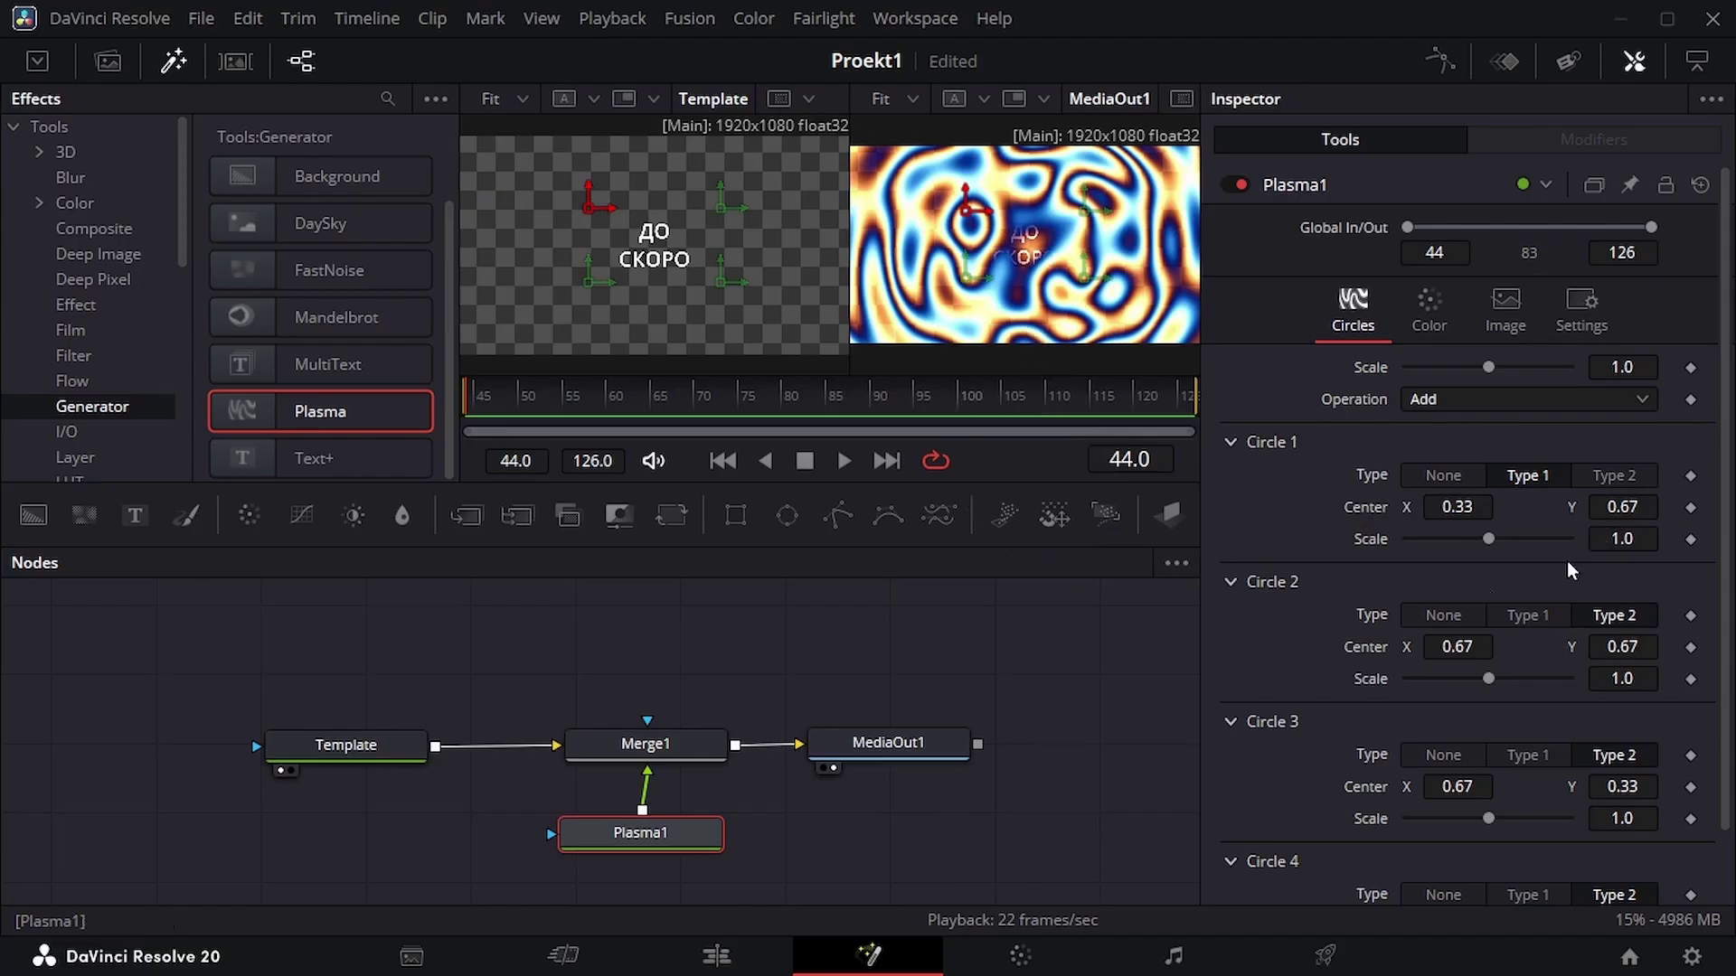
Set the operator of the Merge1 node to In
left_click(698, 745)
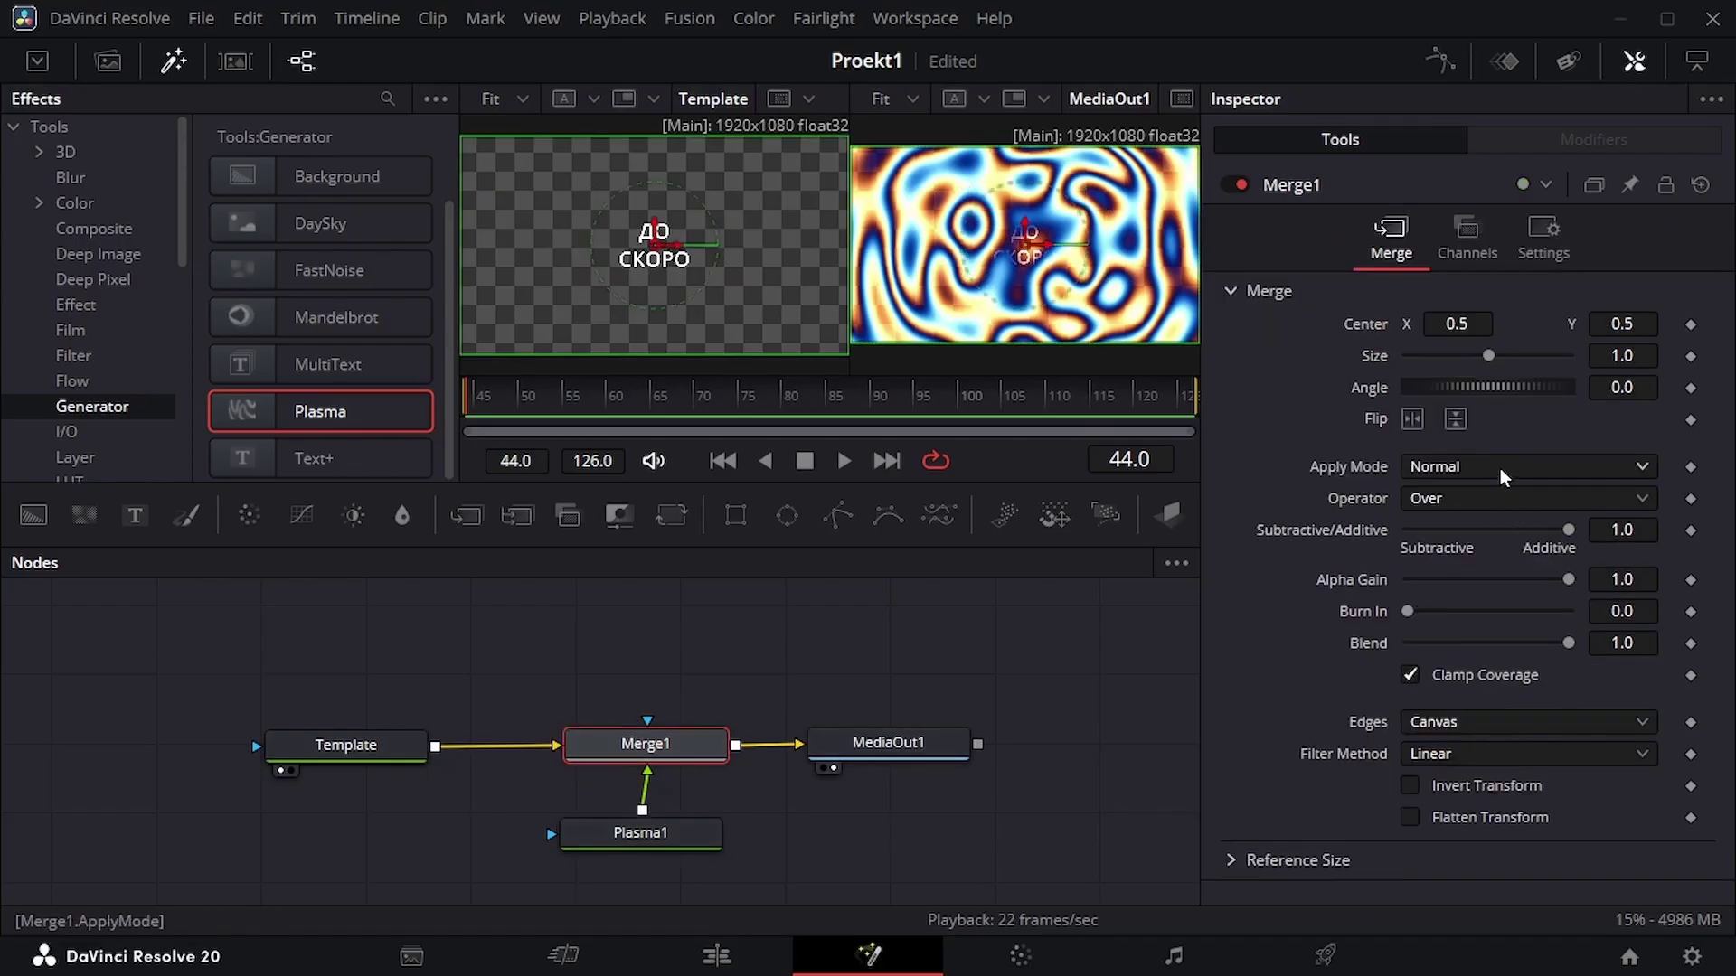
left_click(1499, 501)
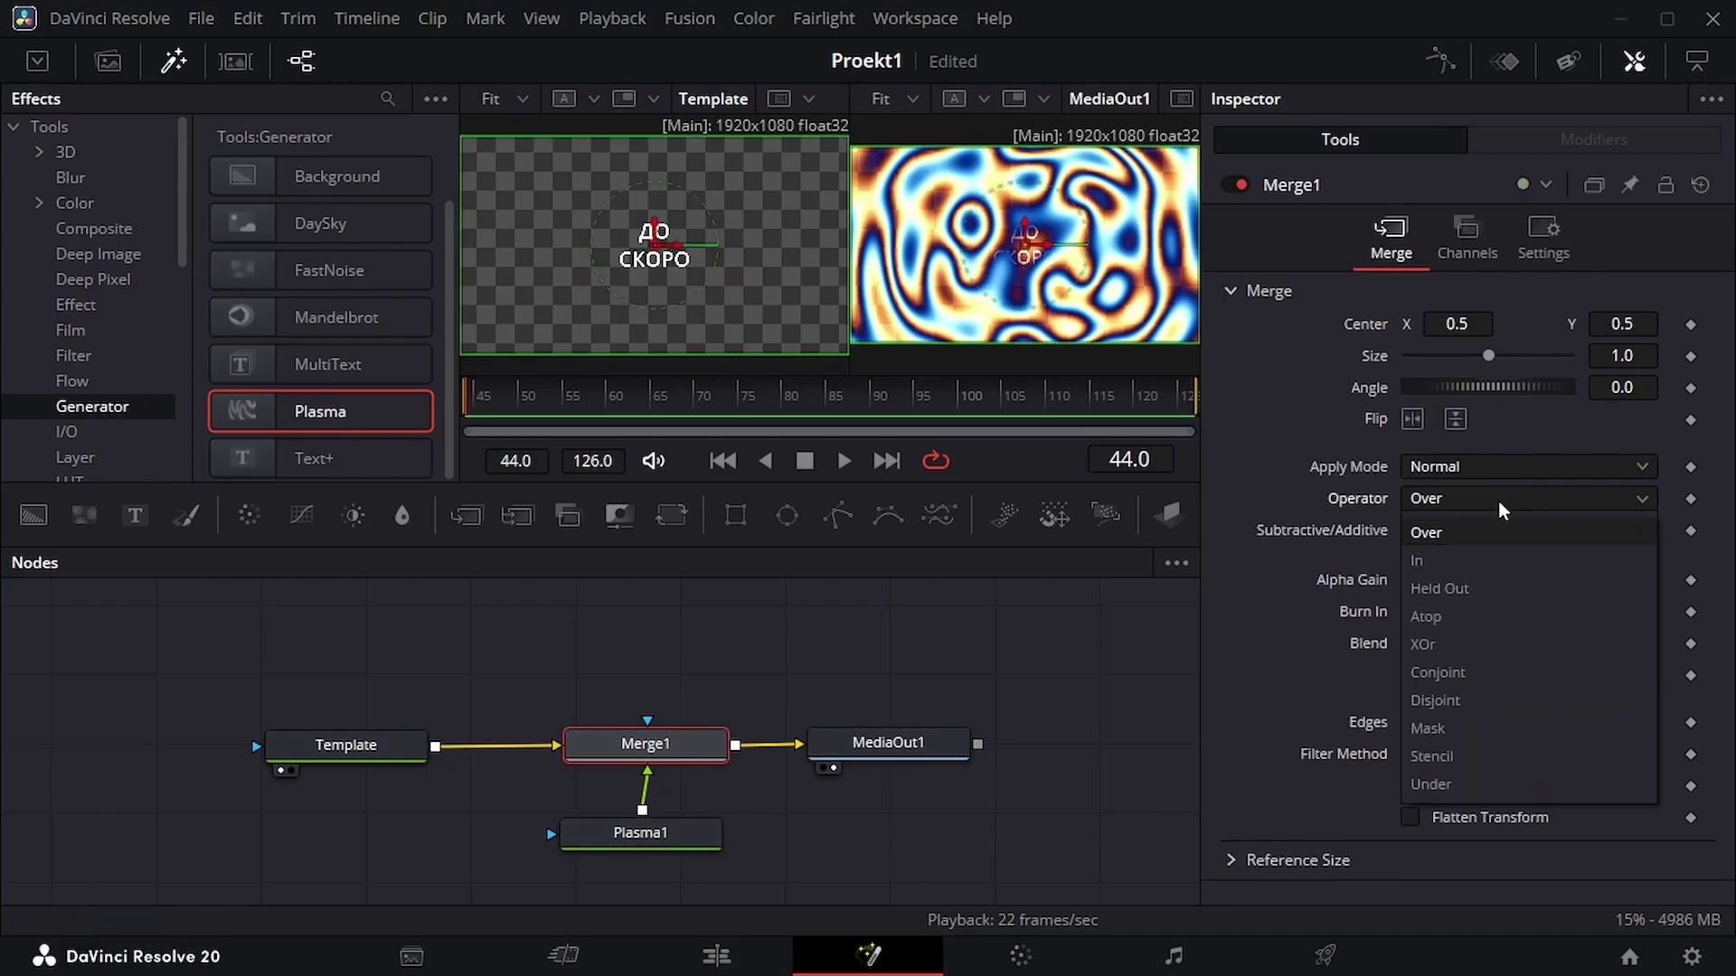
left_click(1418, 561)
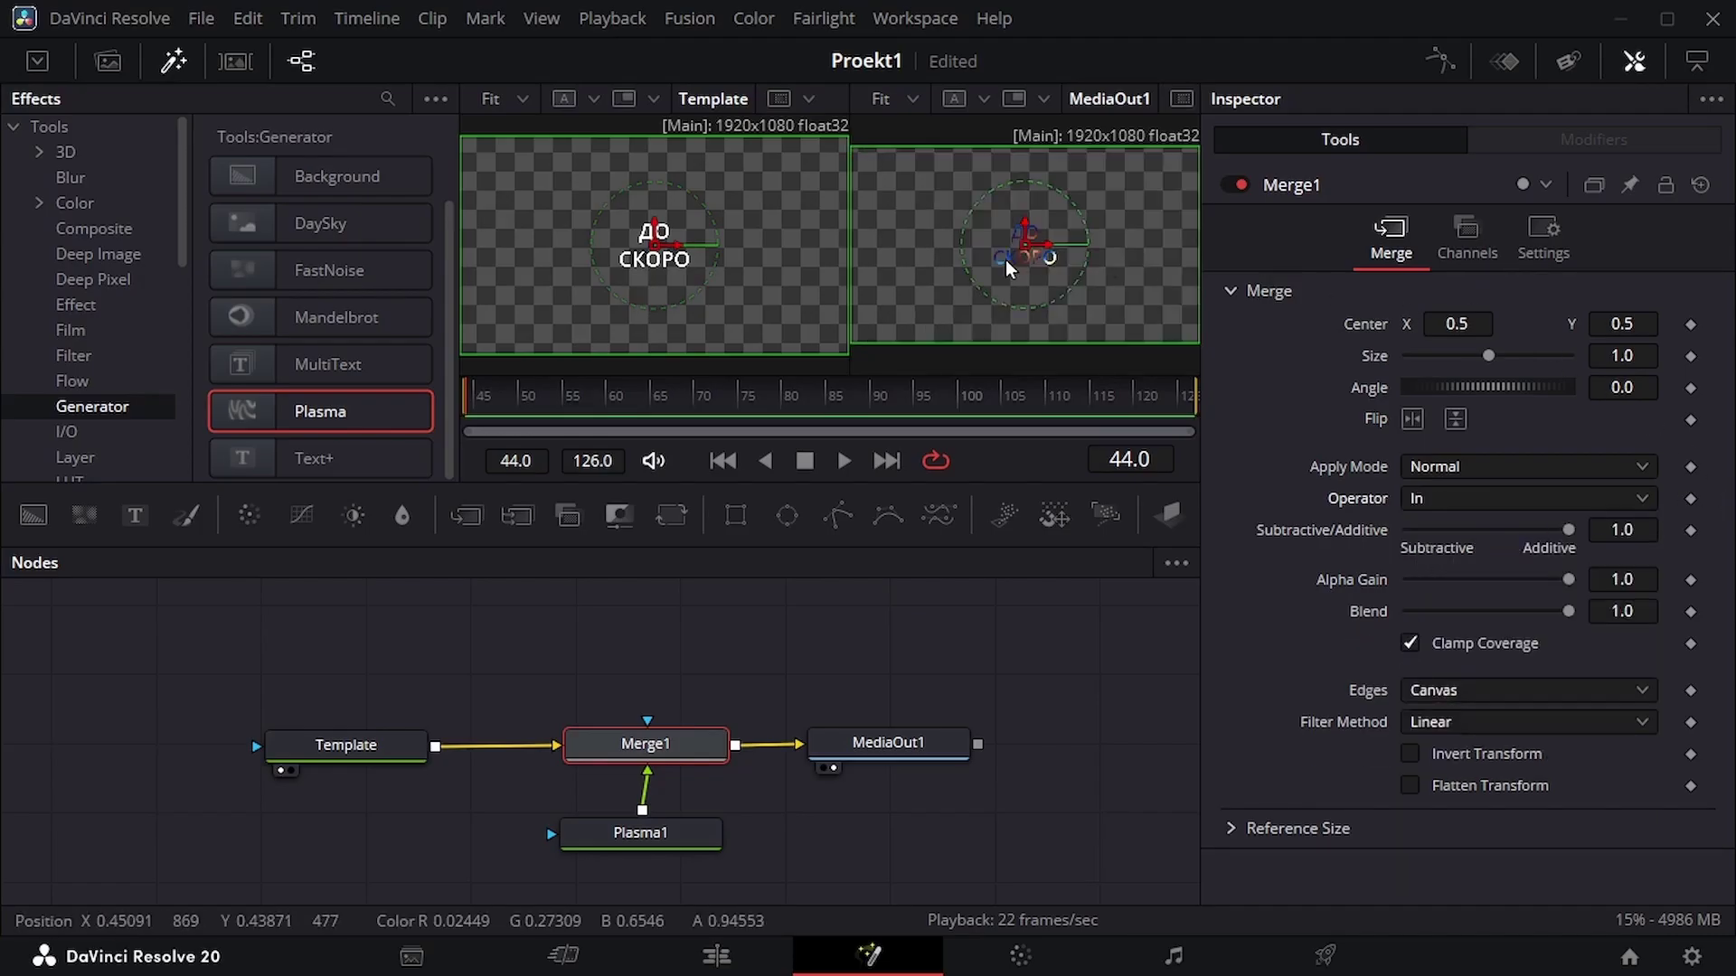
Enlarge the Template text to a size of about 0.33 and change its font to Rubik Mono One
left_click(380, 751)
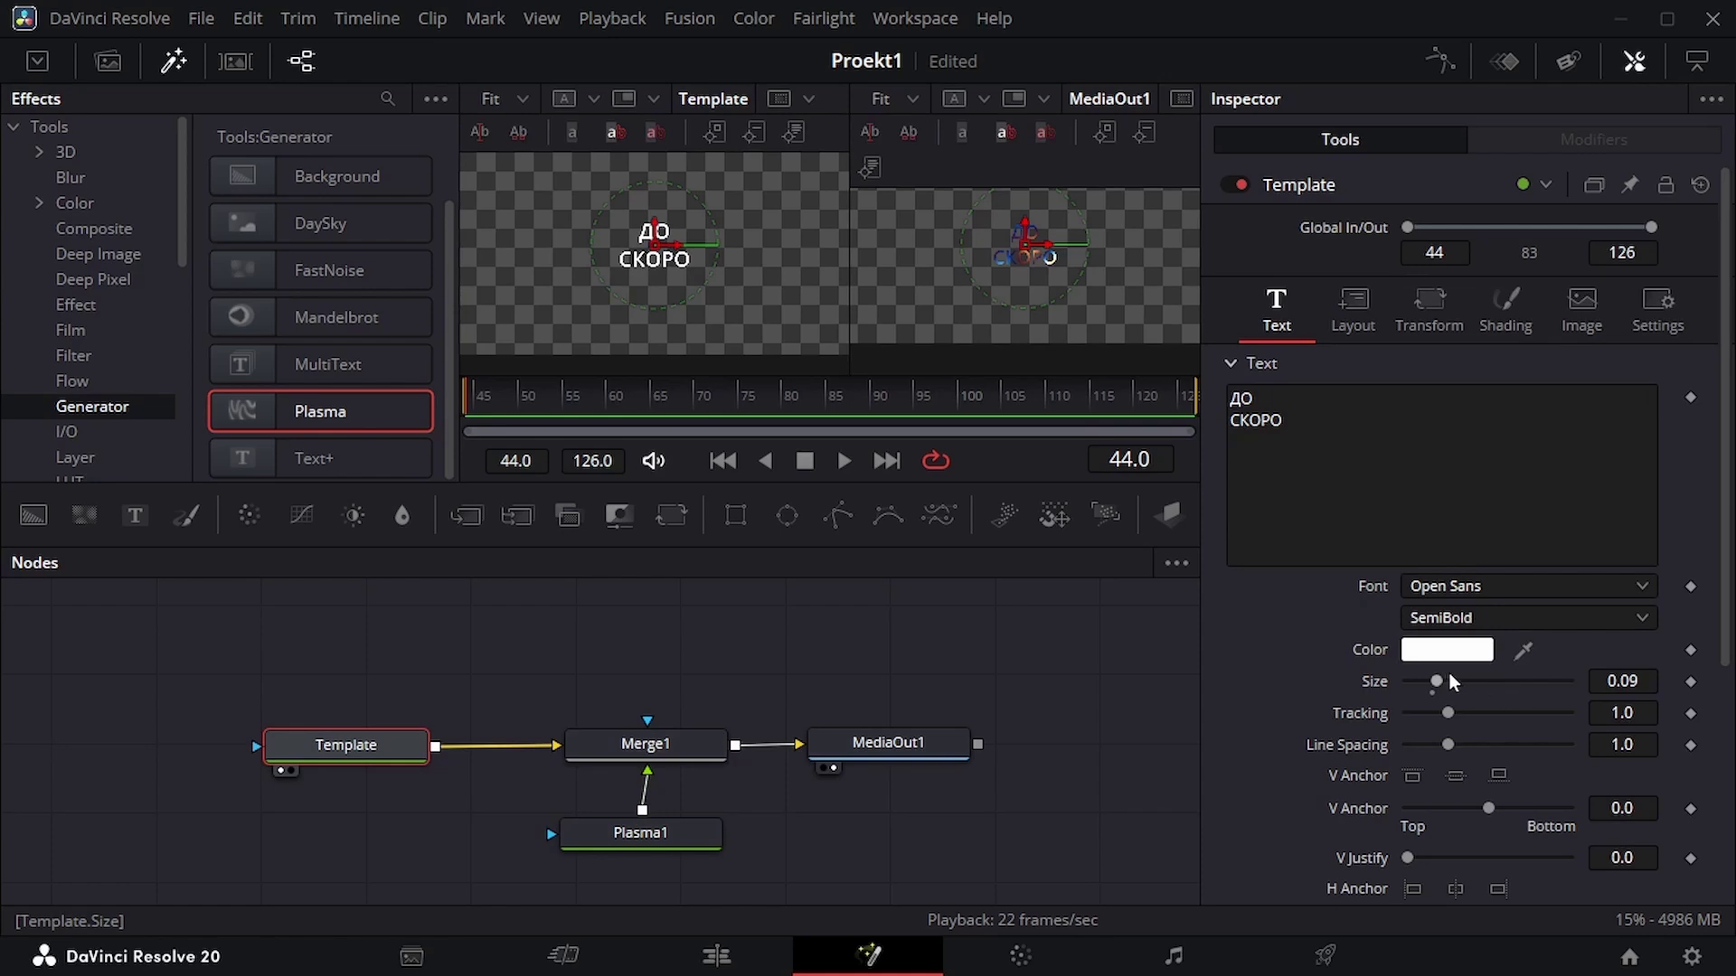
left_click_drag(1436, 685, 1444, 689)
left_click_drag(1456, 685, 1513, 684)
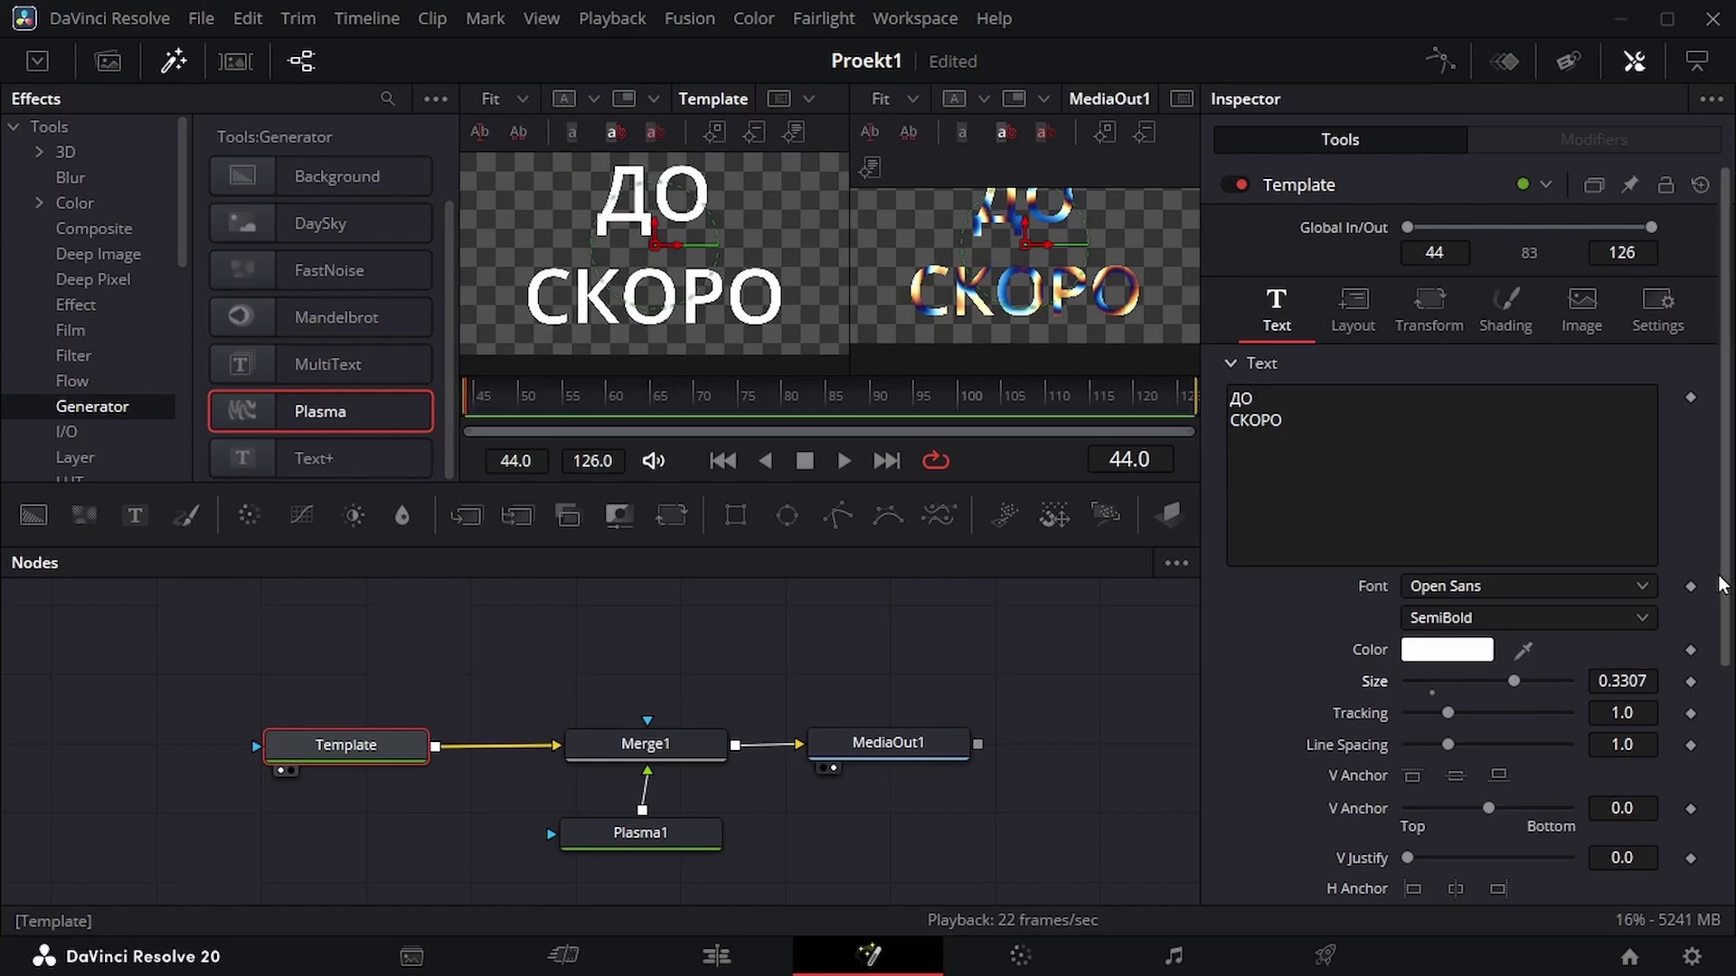
left_click(1640, 586)
scroll(1564, 437, "down", 10)
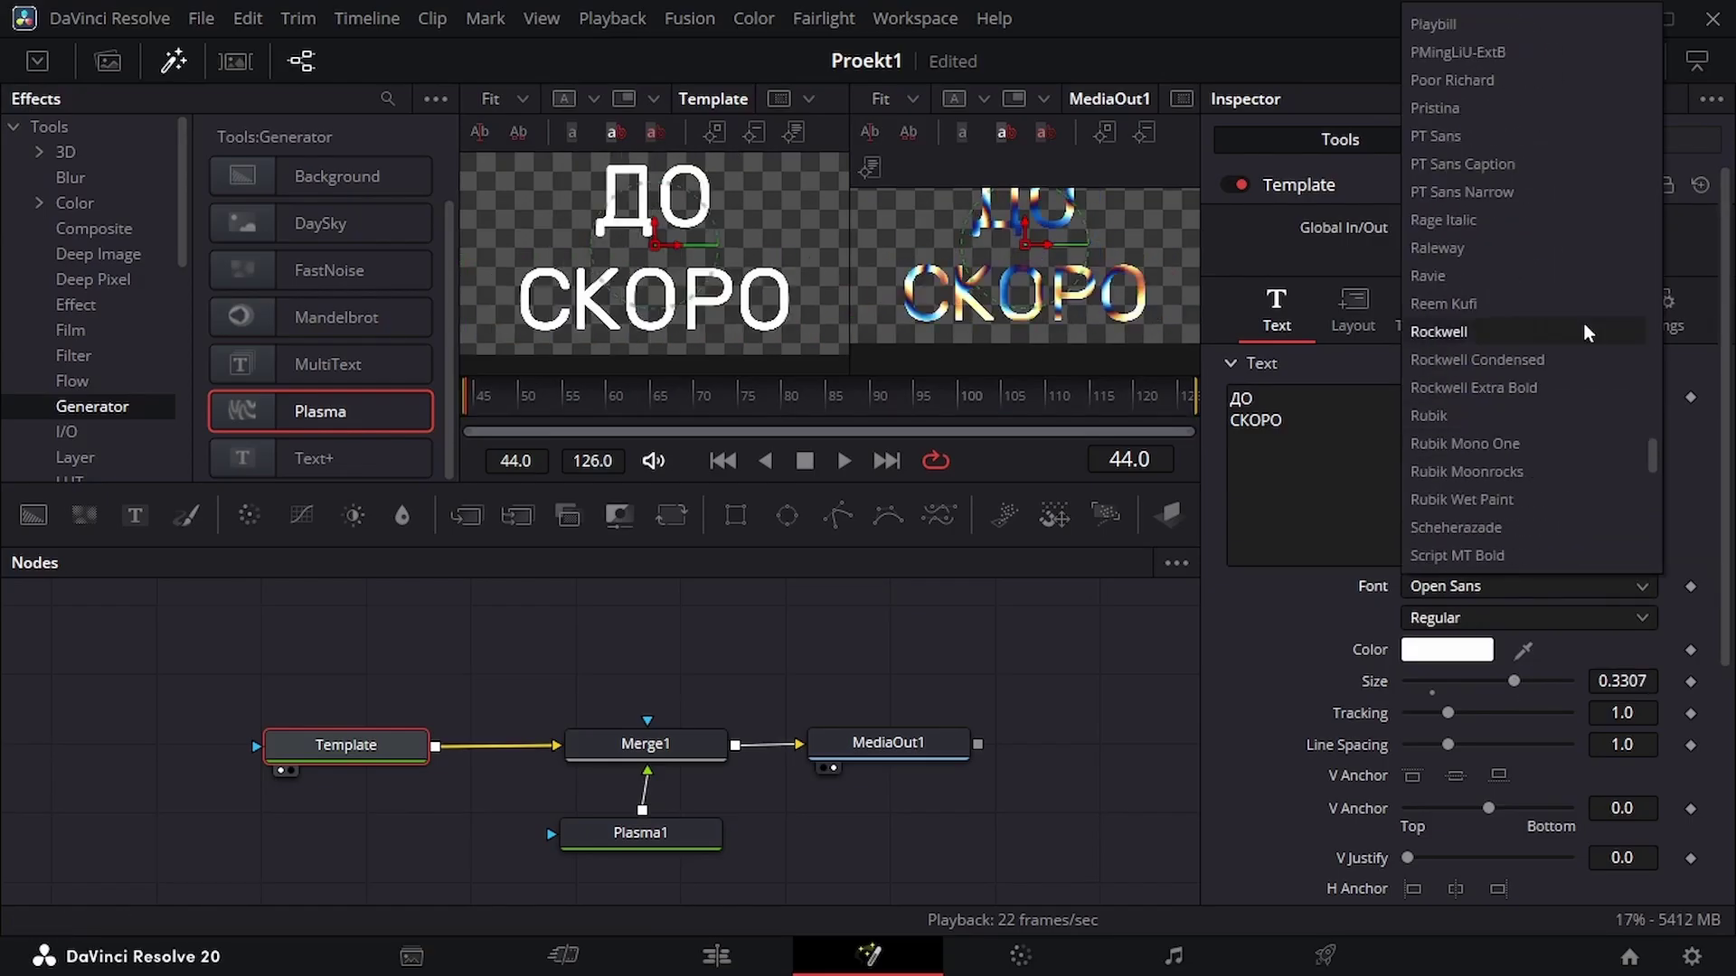
left_click(1497, 437)
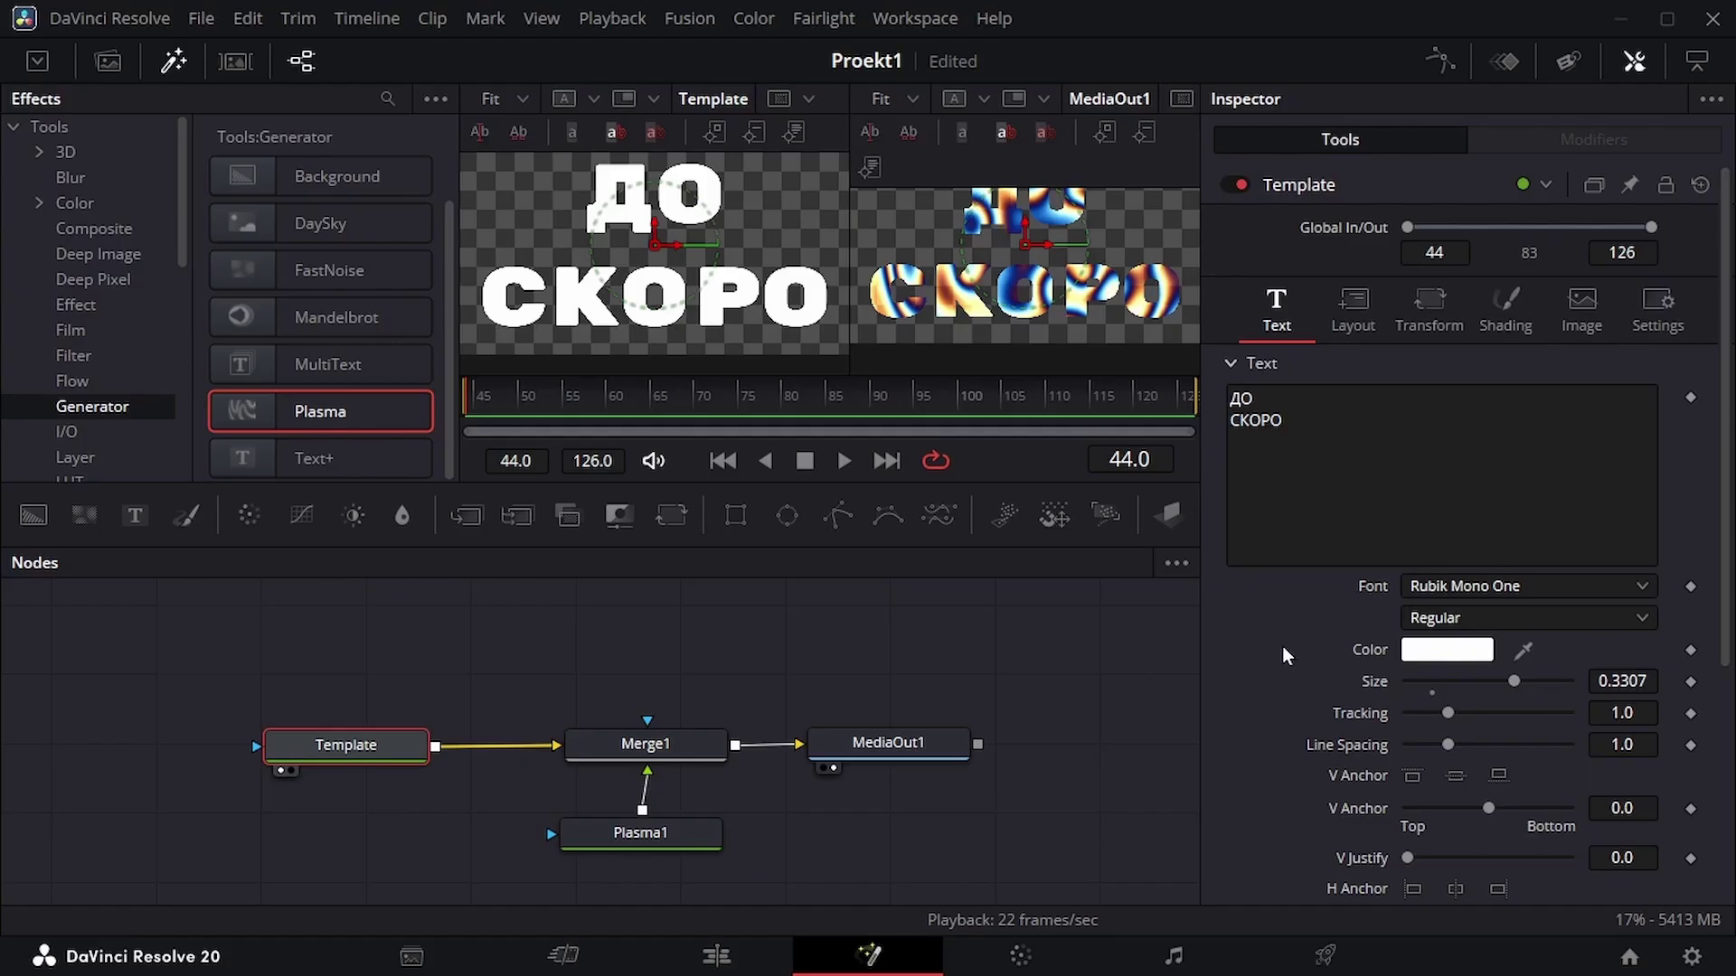
Keyframe Plasma1's Circle 2 center at X -0.739, Y 0.67 on frame 125, and change its Y position on the first frame
left_click(698, 825)
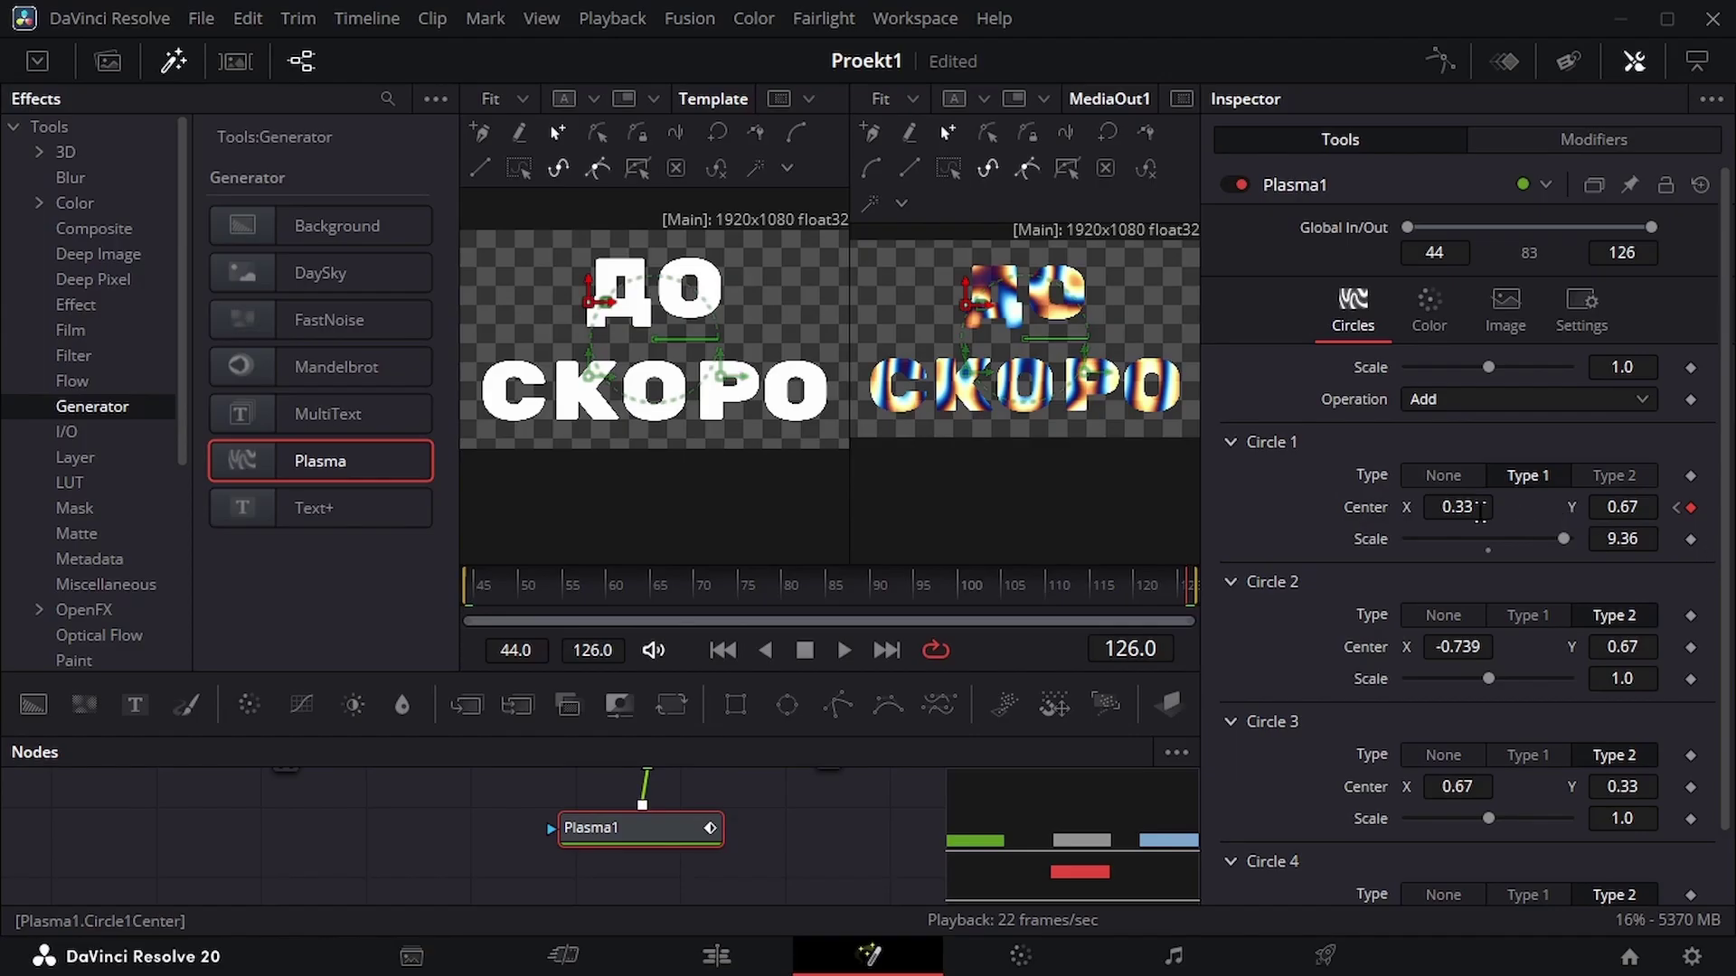
left_click_drag(598, 617, 1190, 621)
mouse_move(1610, 512)
left_mouse_down()
mouse_move(1703, 511)
mouse_move(1631, 512)
left_mouse_up()
double_click(1395, 503)
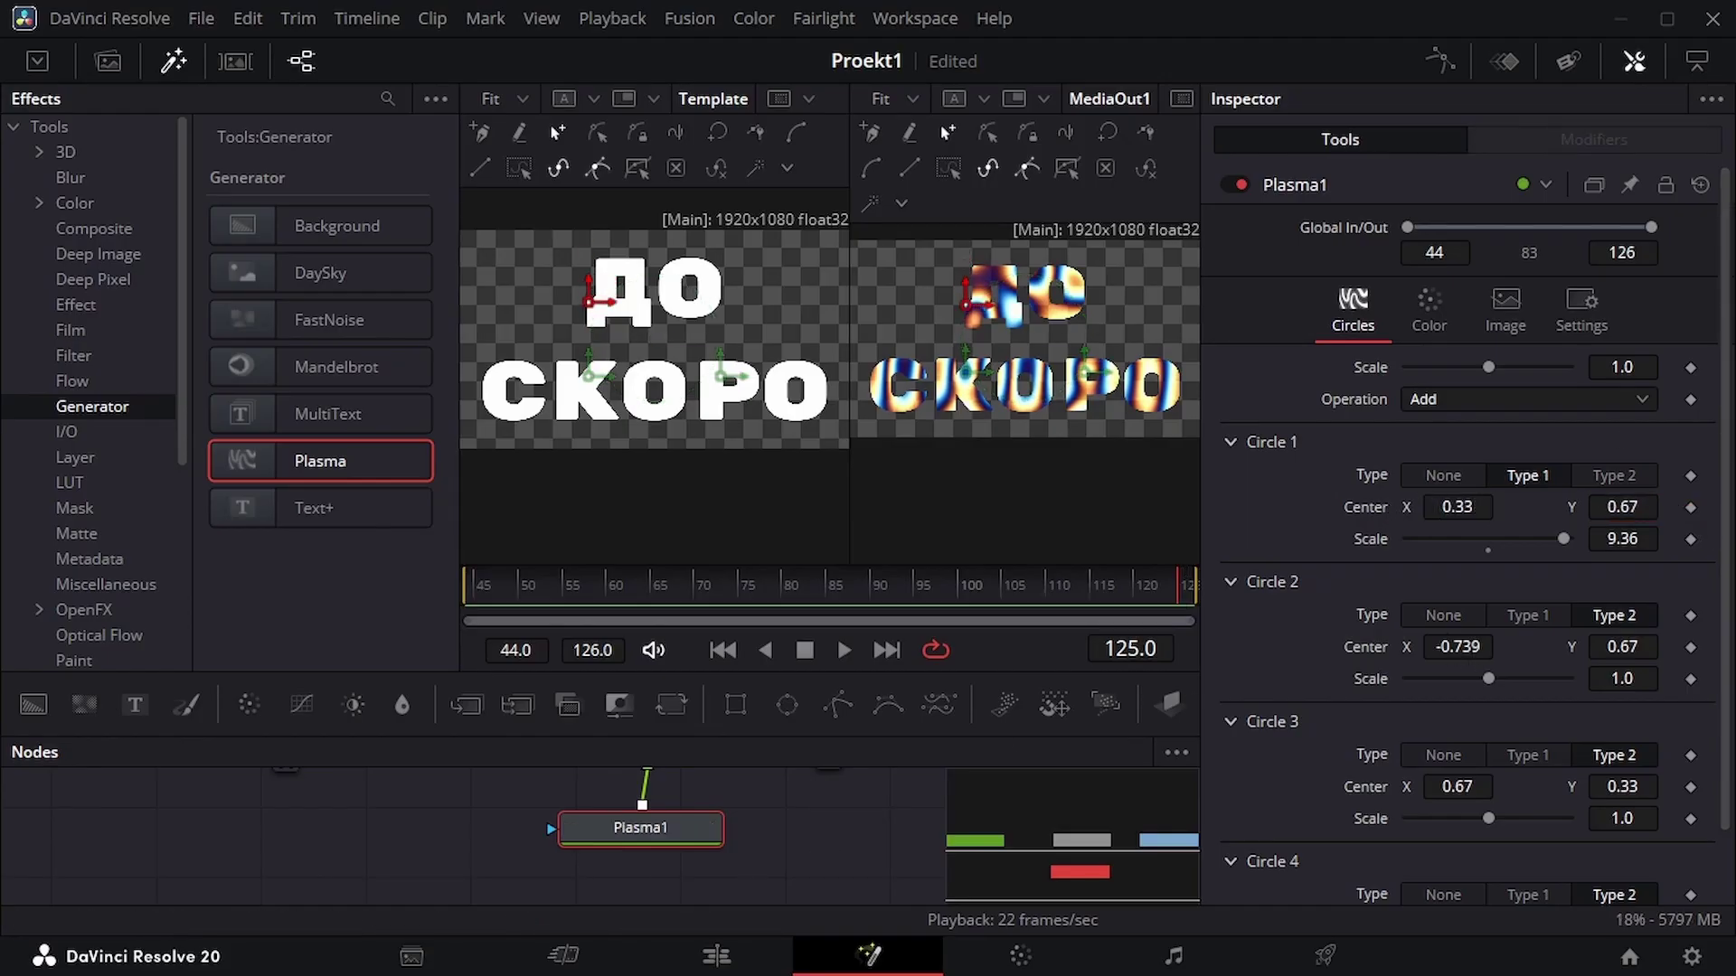
left_click(1691, 648)
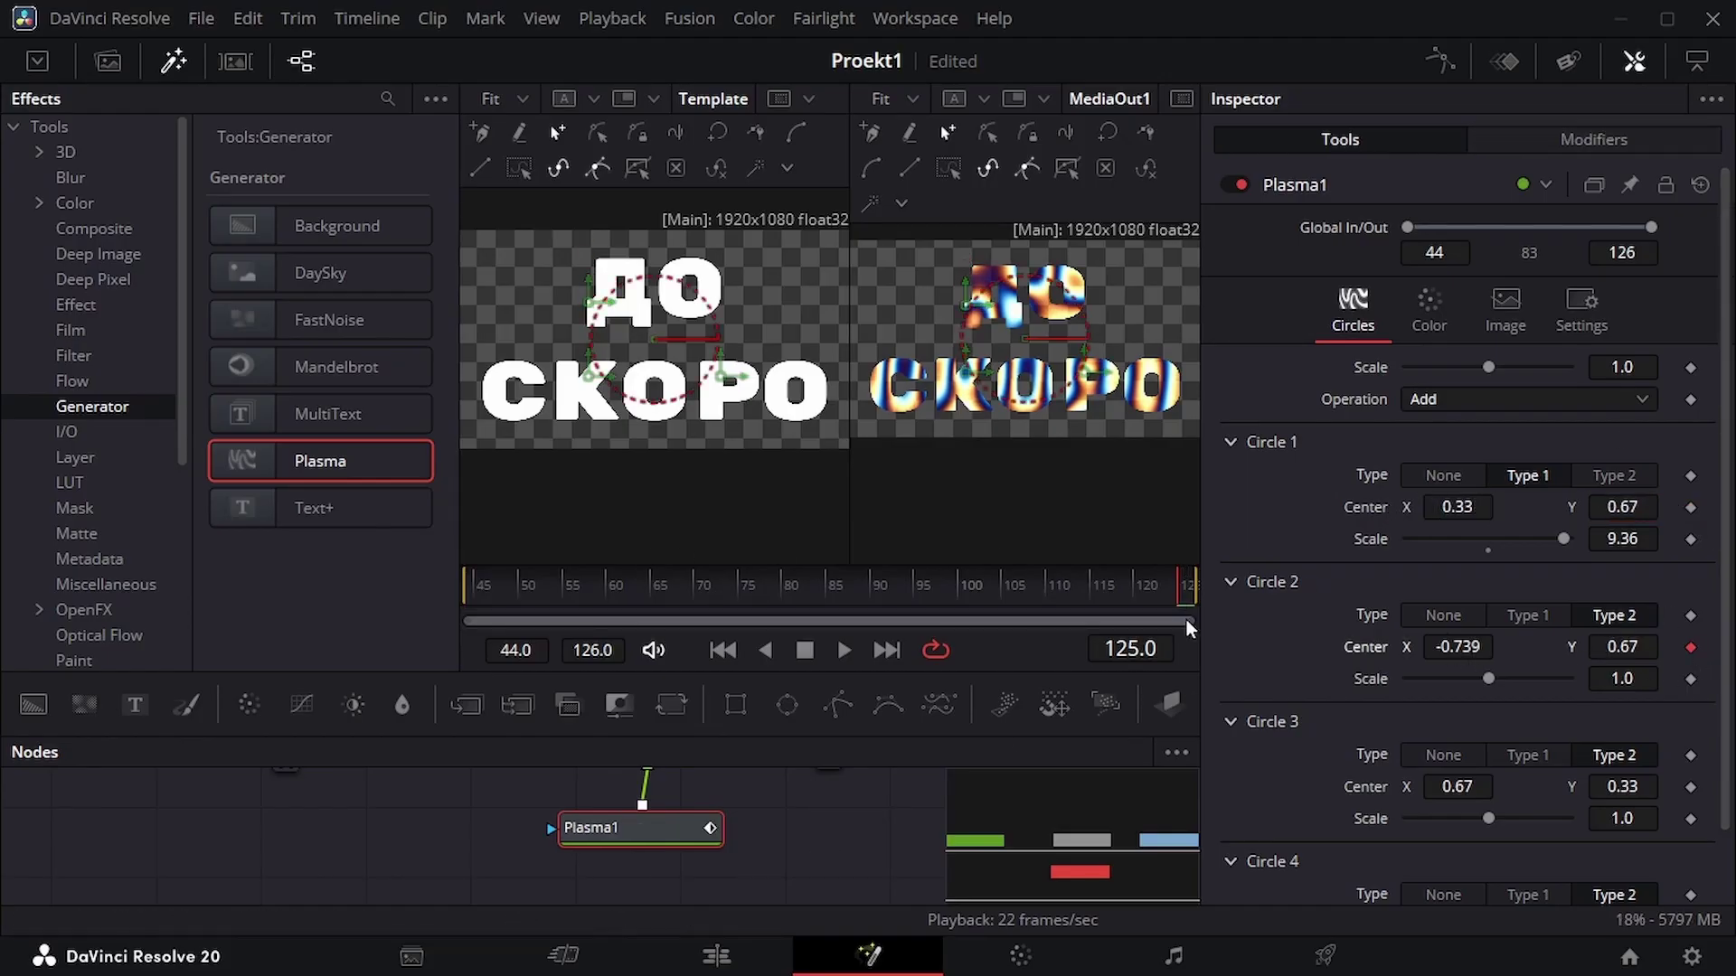
key("Home")
left_click_drag(1622, 647, 1535, 647)
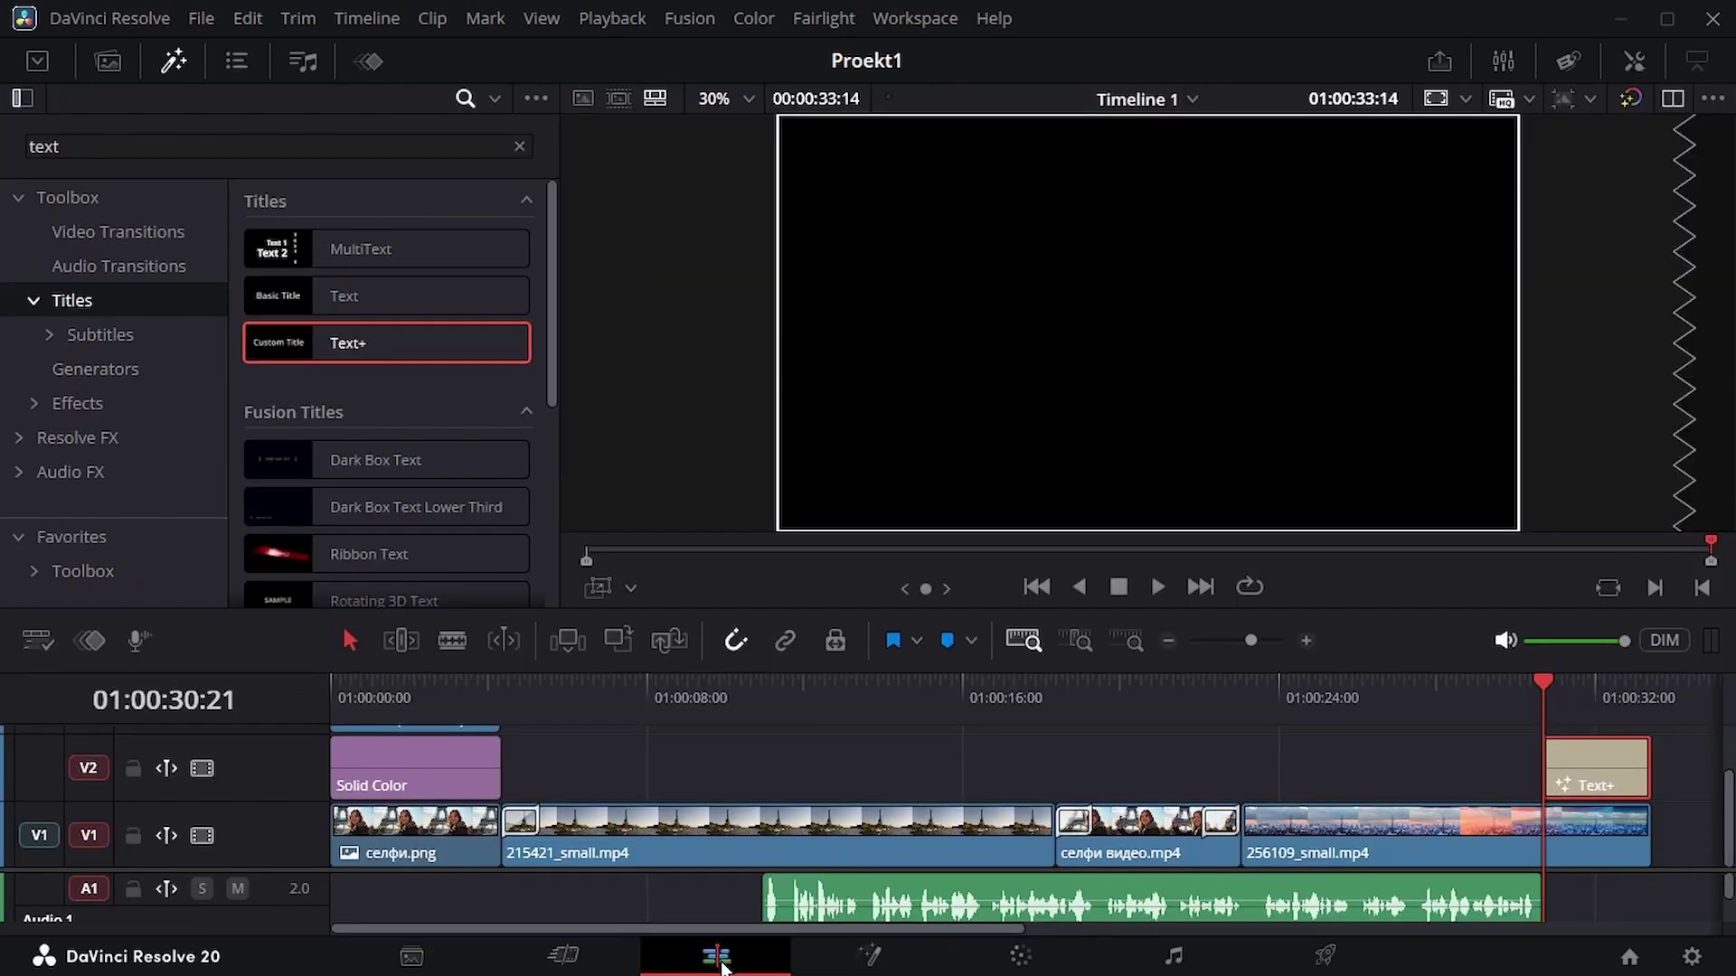
Play the closing title on the Edit page and fade out the end of 256109_small.mp4 over the length of the Text+ clip
left_click(719, 960)
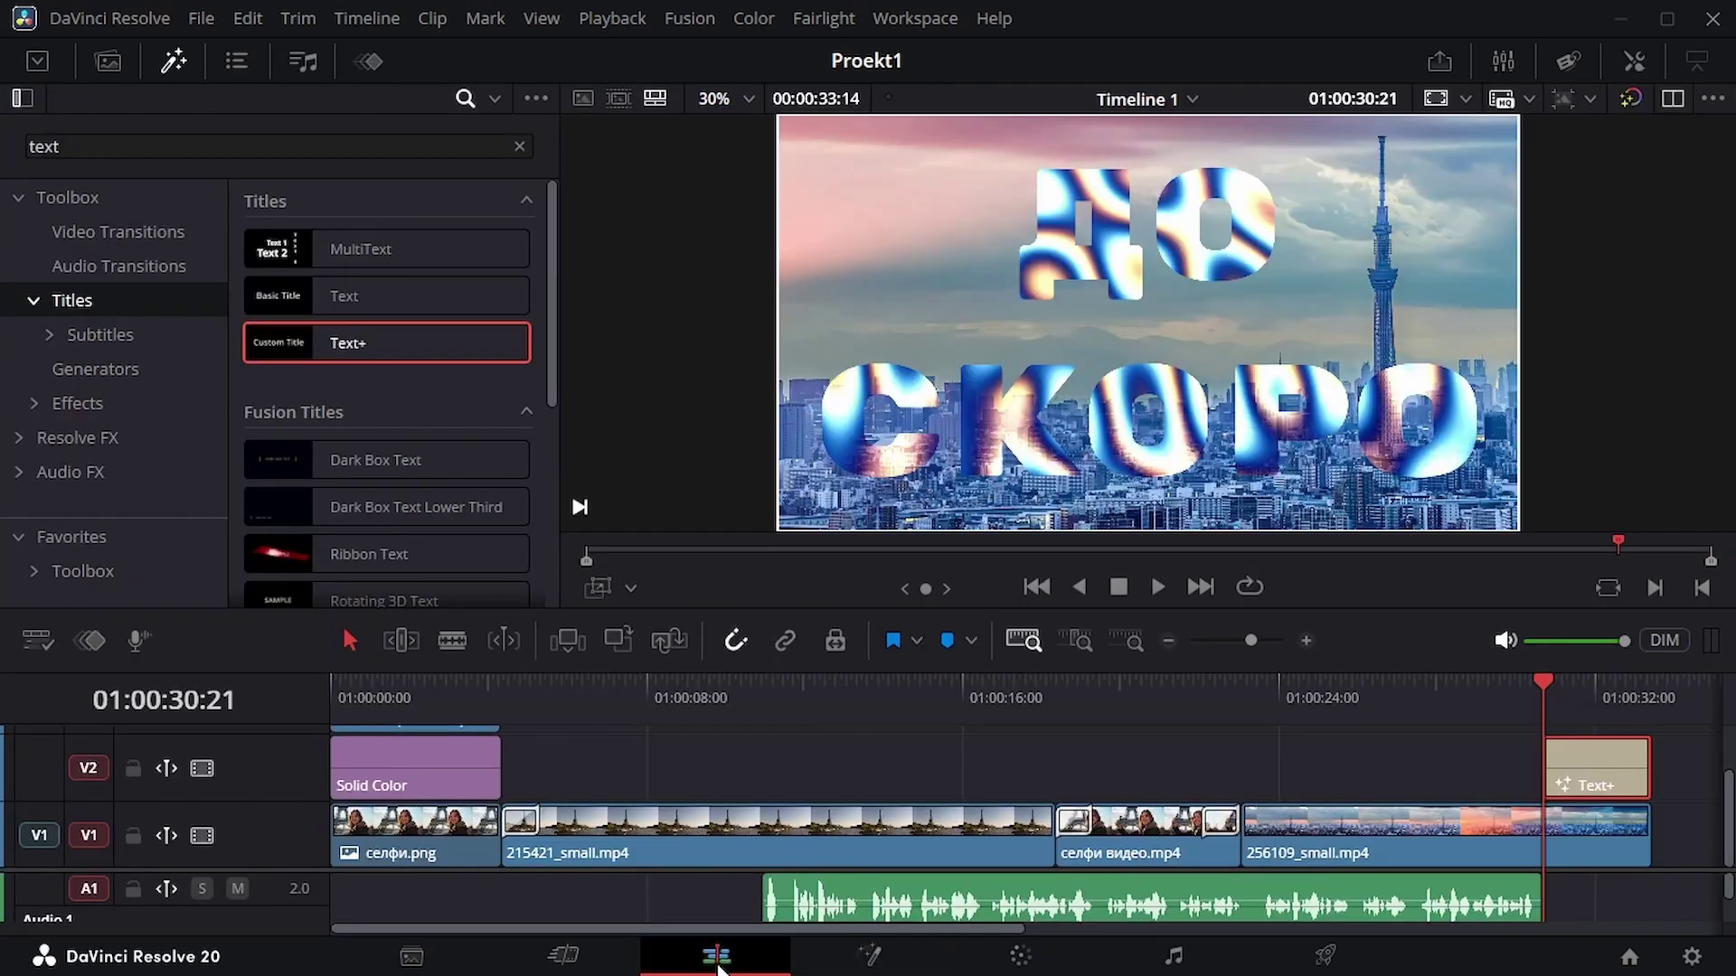
left_click(1158, 589)
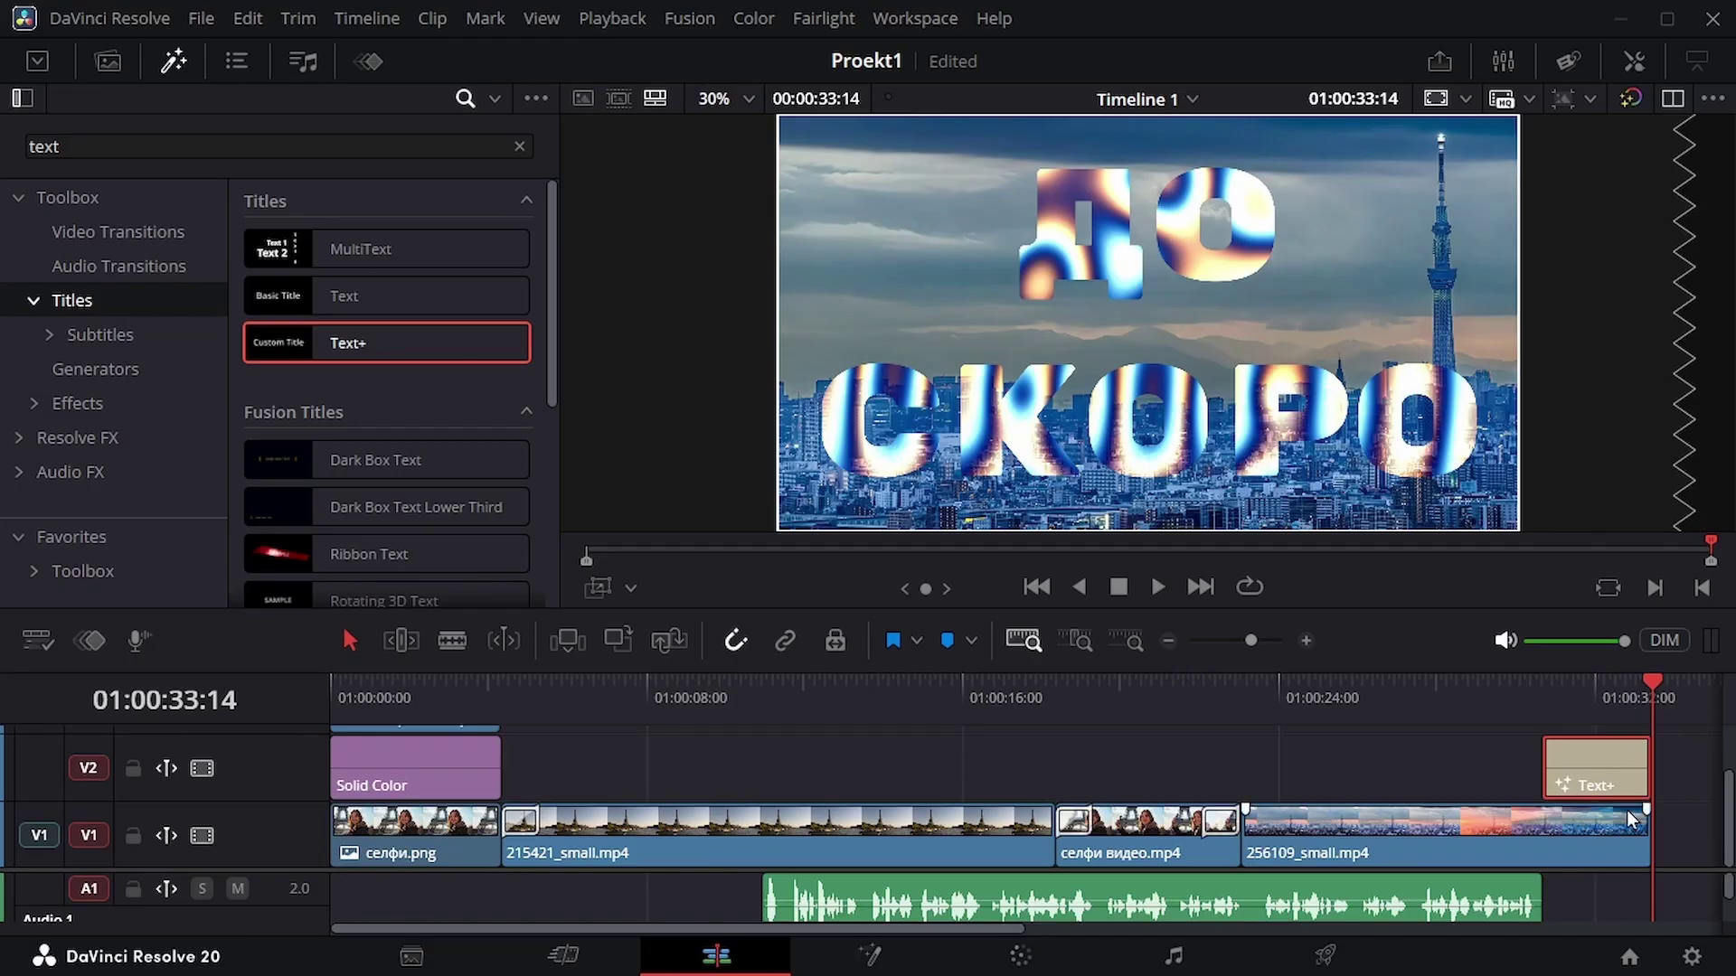
left_click_drag(1647, 824, 1537, 827)
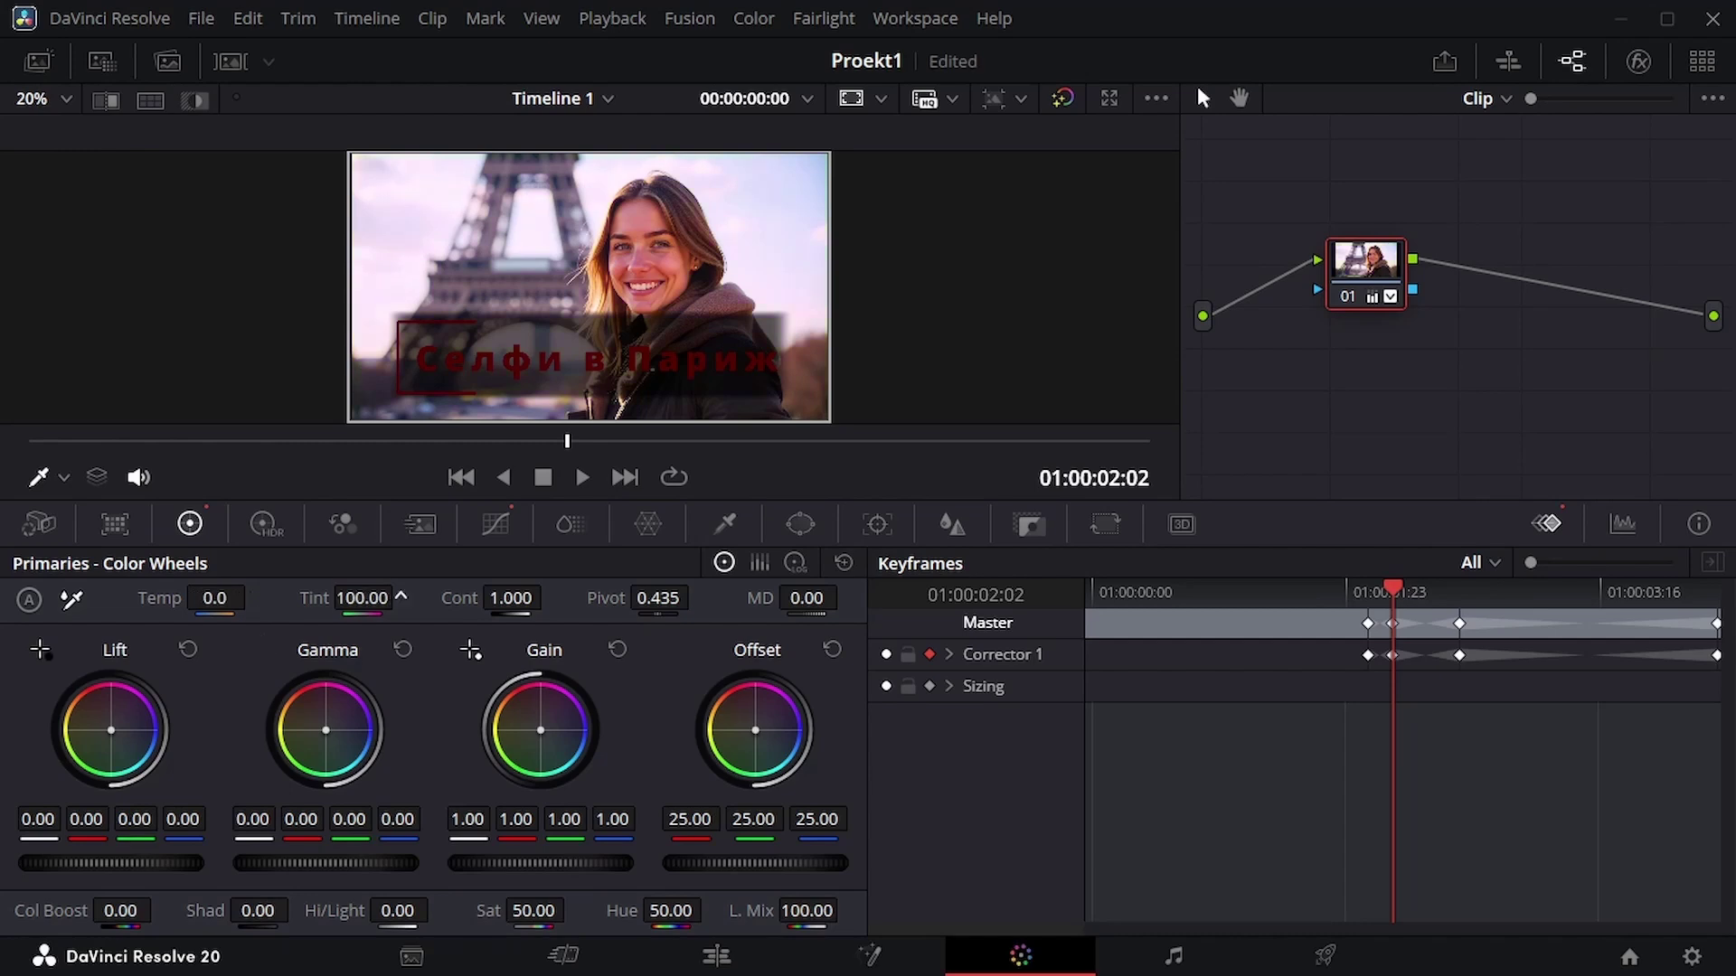
Try Lift, Gamma, Gain and Saturation changes on the selfie image clip, and reset these and Tint to their defaults
double_click(314, 598)
left_click_drag(111, 730, 202, 697)
left_click(188, 650)
left_click_drag(326, 864, 271, 863)
left_click(403, 650)
left_click_drag(541, 863, 635, 801)
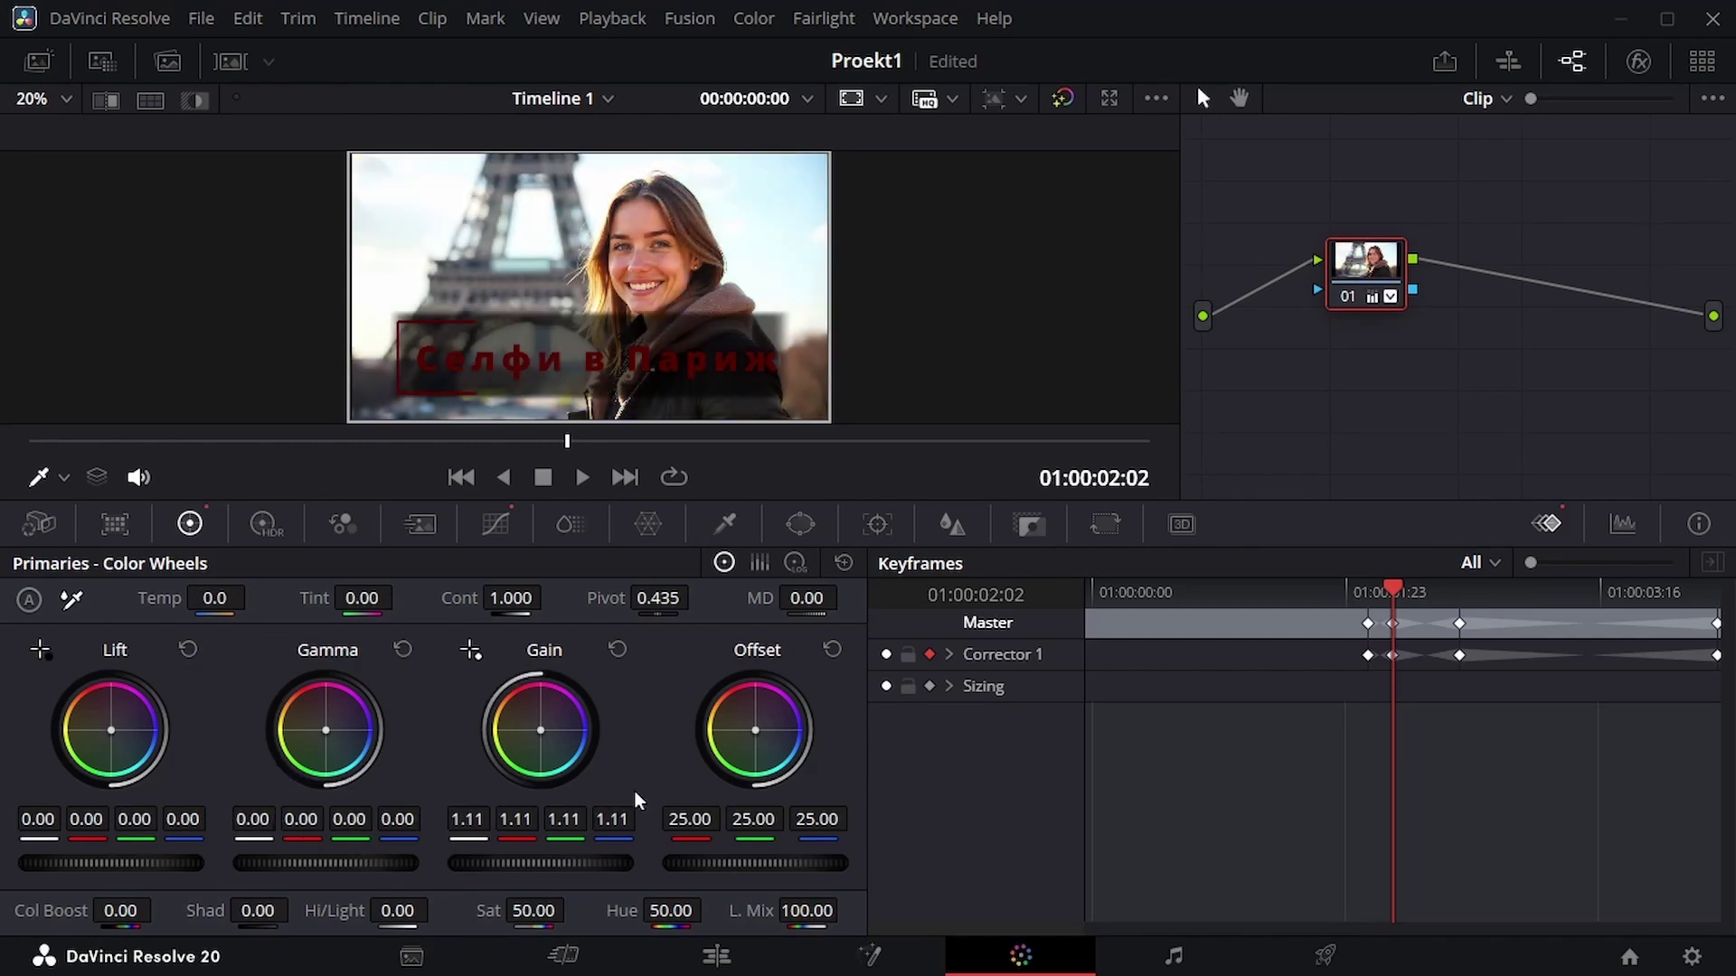
left_click(617, 650)
left_click_drag(533, 911, 489, 910)
double_click(488, 910)
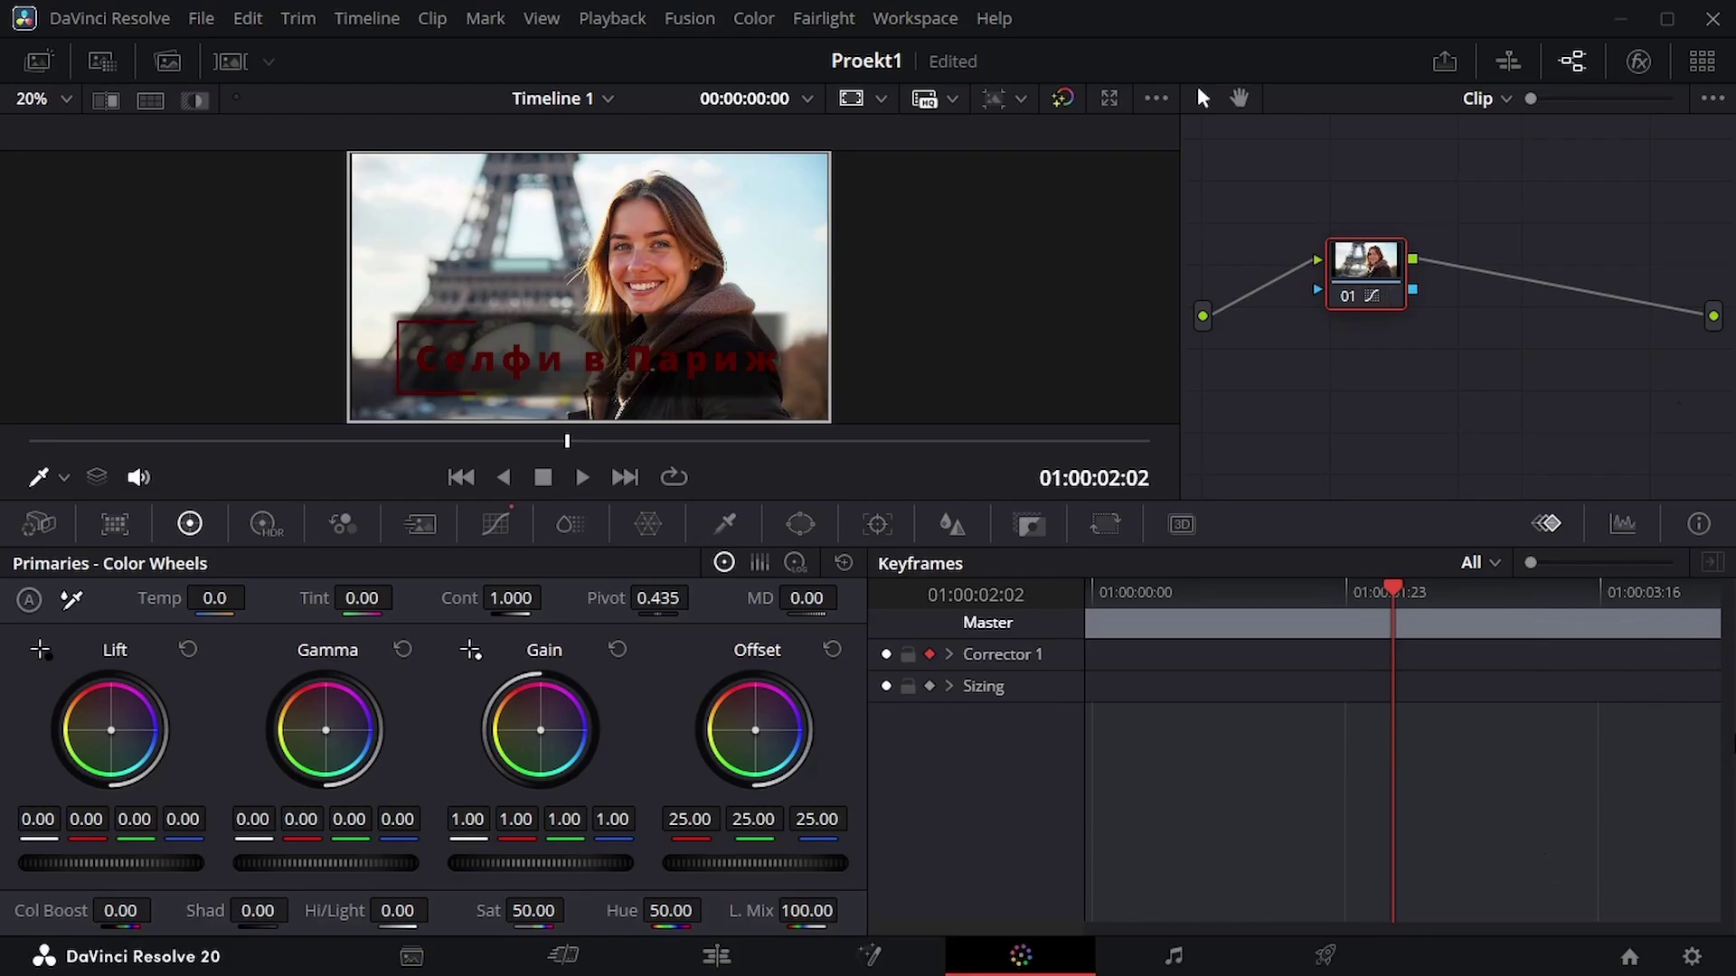
Add a Gaussian Blur effect node after node 01 and set its strength to 0.450
left_click(1638, 61)
left_click_drag(1488, 267, 1045, 287)
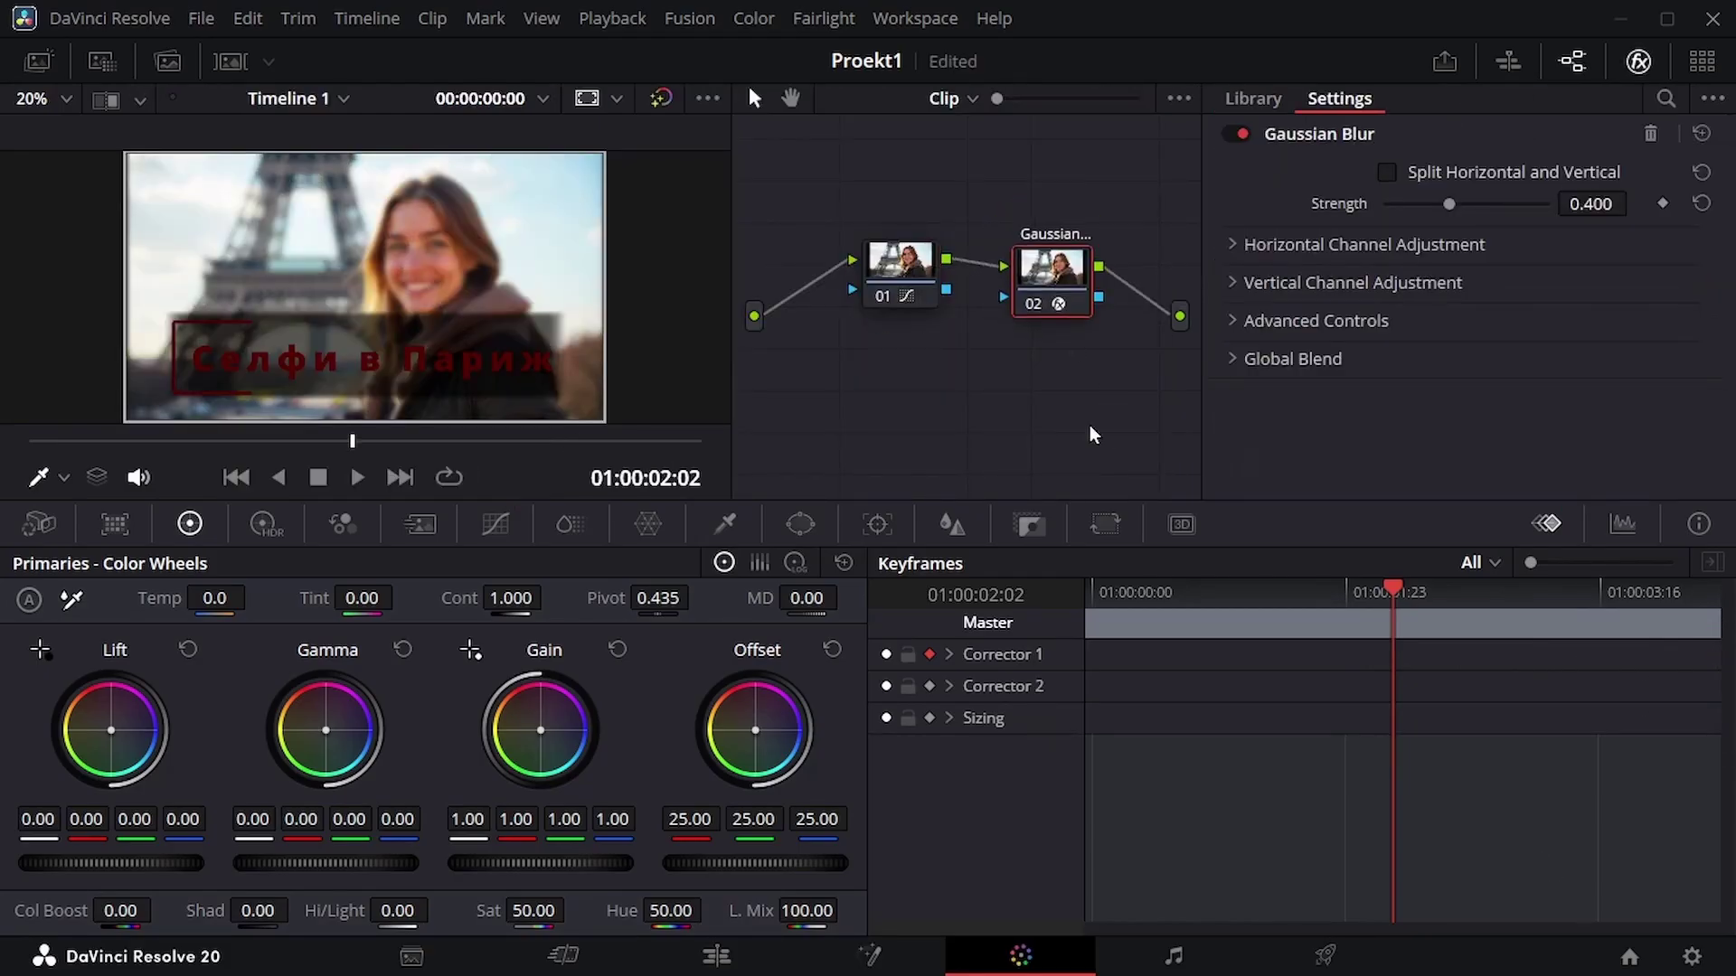
left_click_drag(1450, 205, 1458, 242)
Limit the Gaussian Blur node with a circular window, invert the window, and scrub the clip to check it
left_click(800, 525)
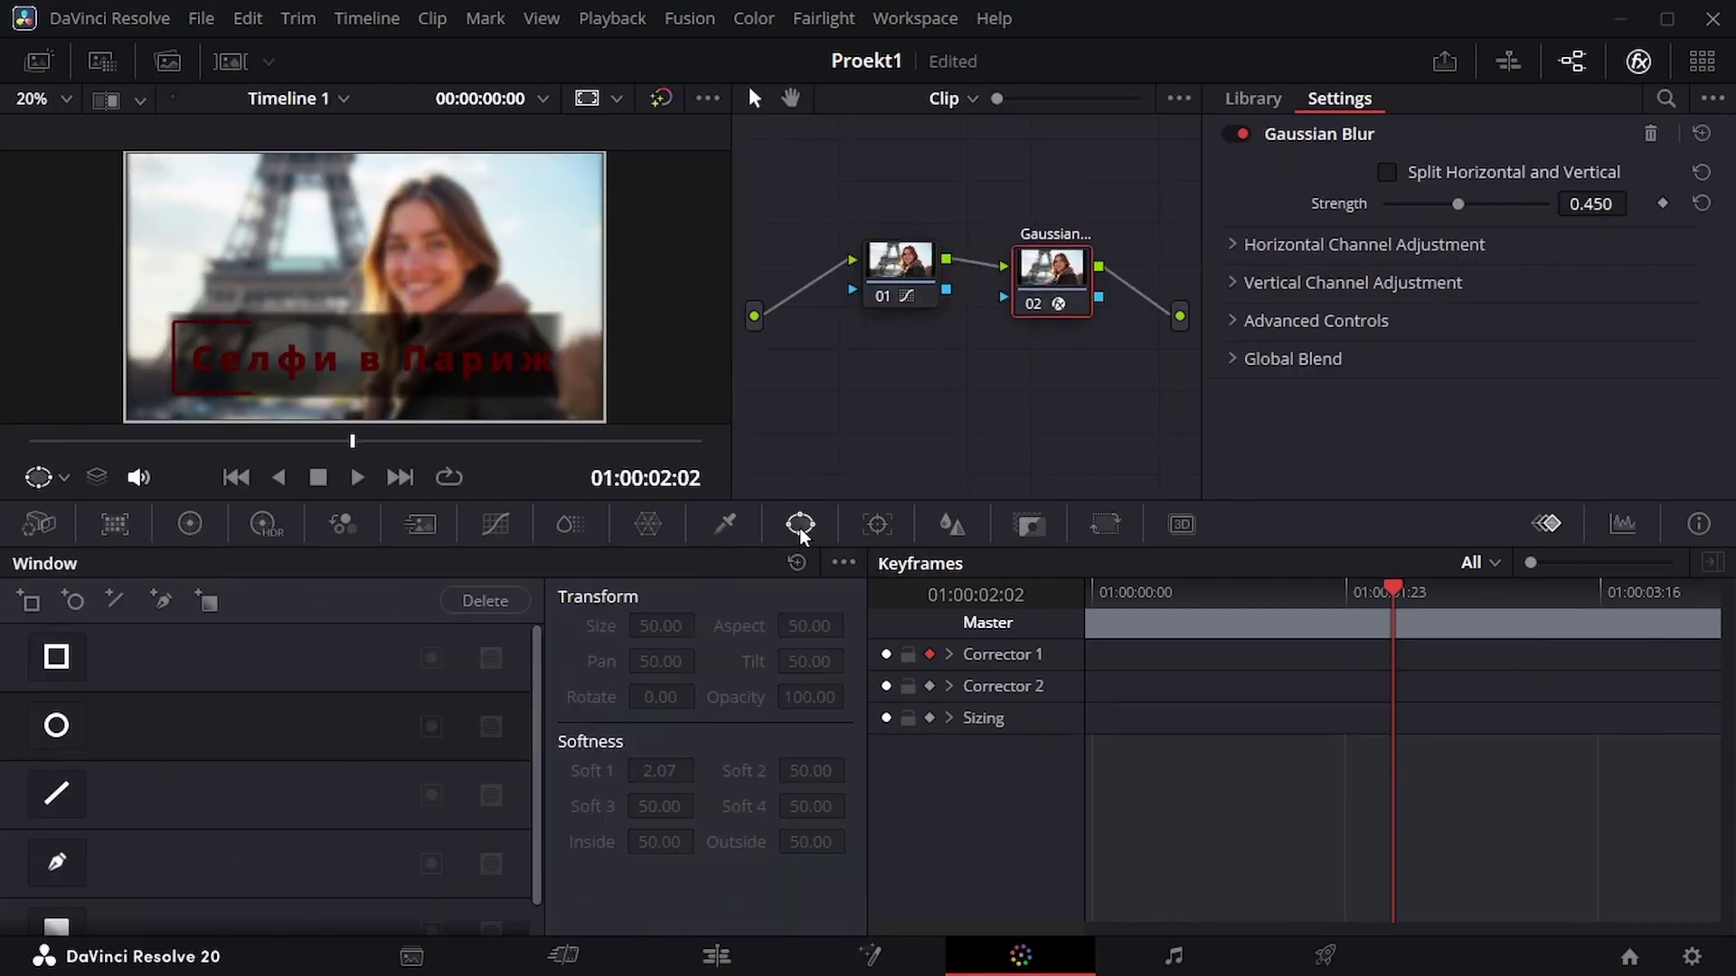
left_click(56, 725)
left_click_drag(506, 302, 574, 292)
left_click(431, 726)
left_click_drag(354, 442, 316, 440)
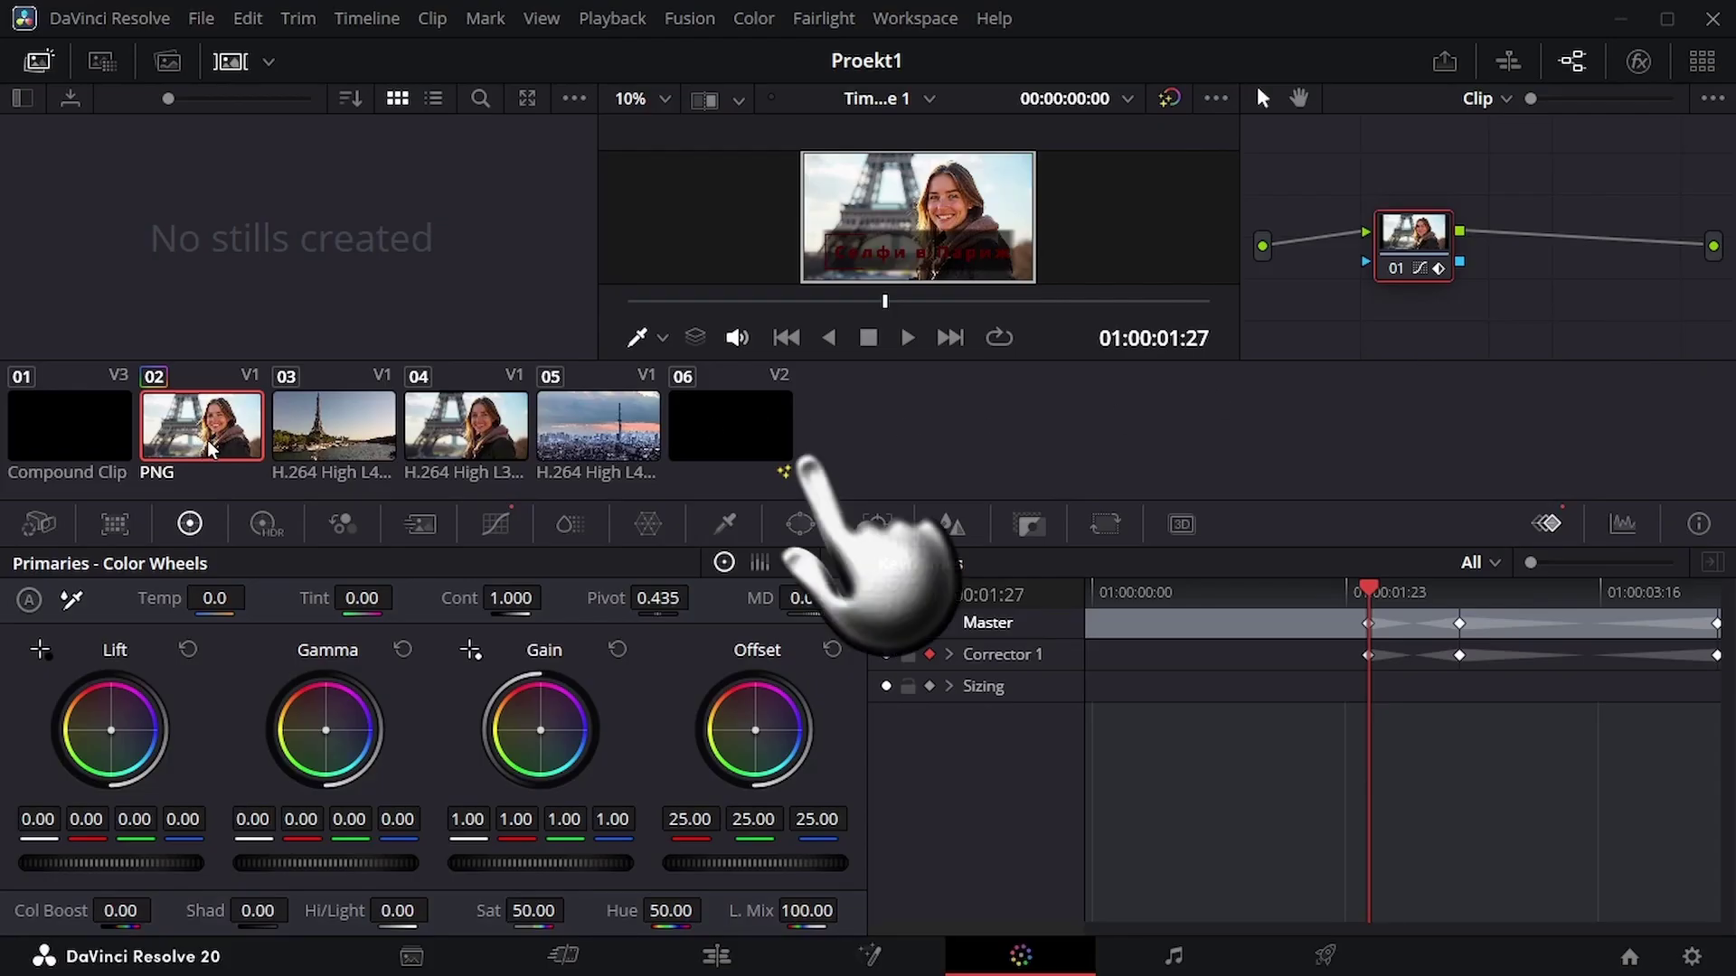
Select the selfie PNG clip 02 at 01:00:02:02 on the Color page, and hide the clip thumbnails and the gallery
left_click(371, 452)
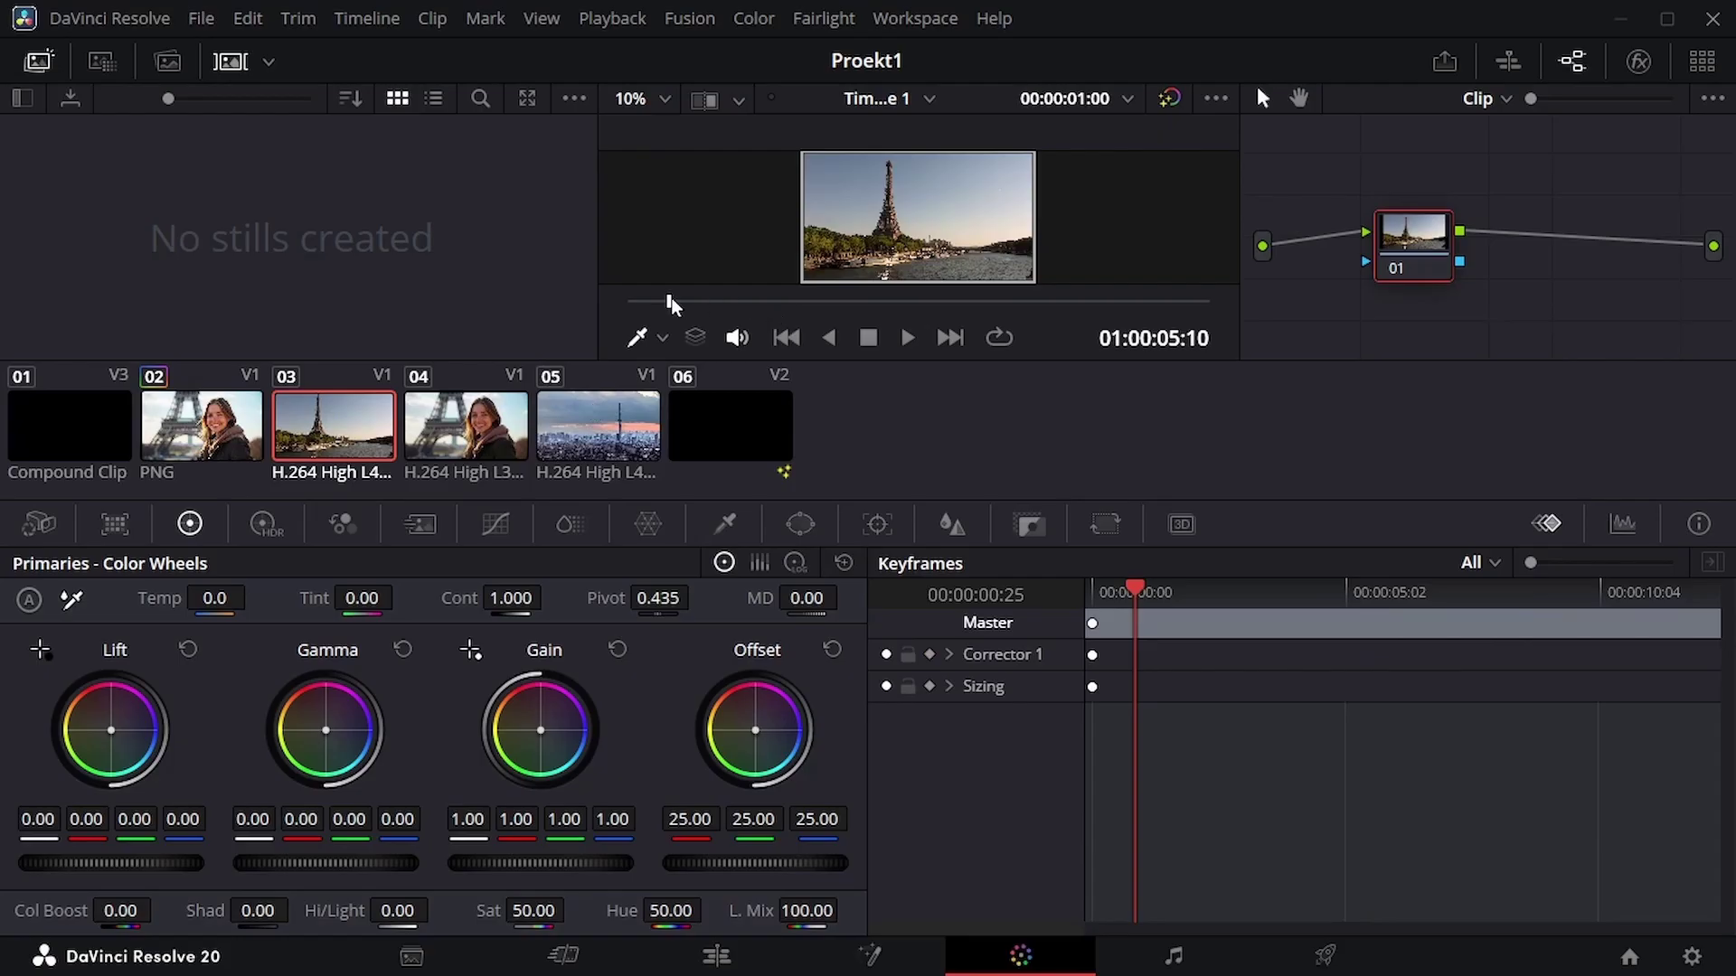
left_click_drag(673, 304, 625, 297)
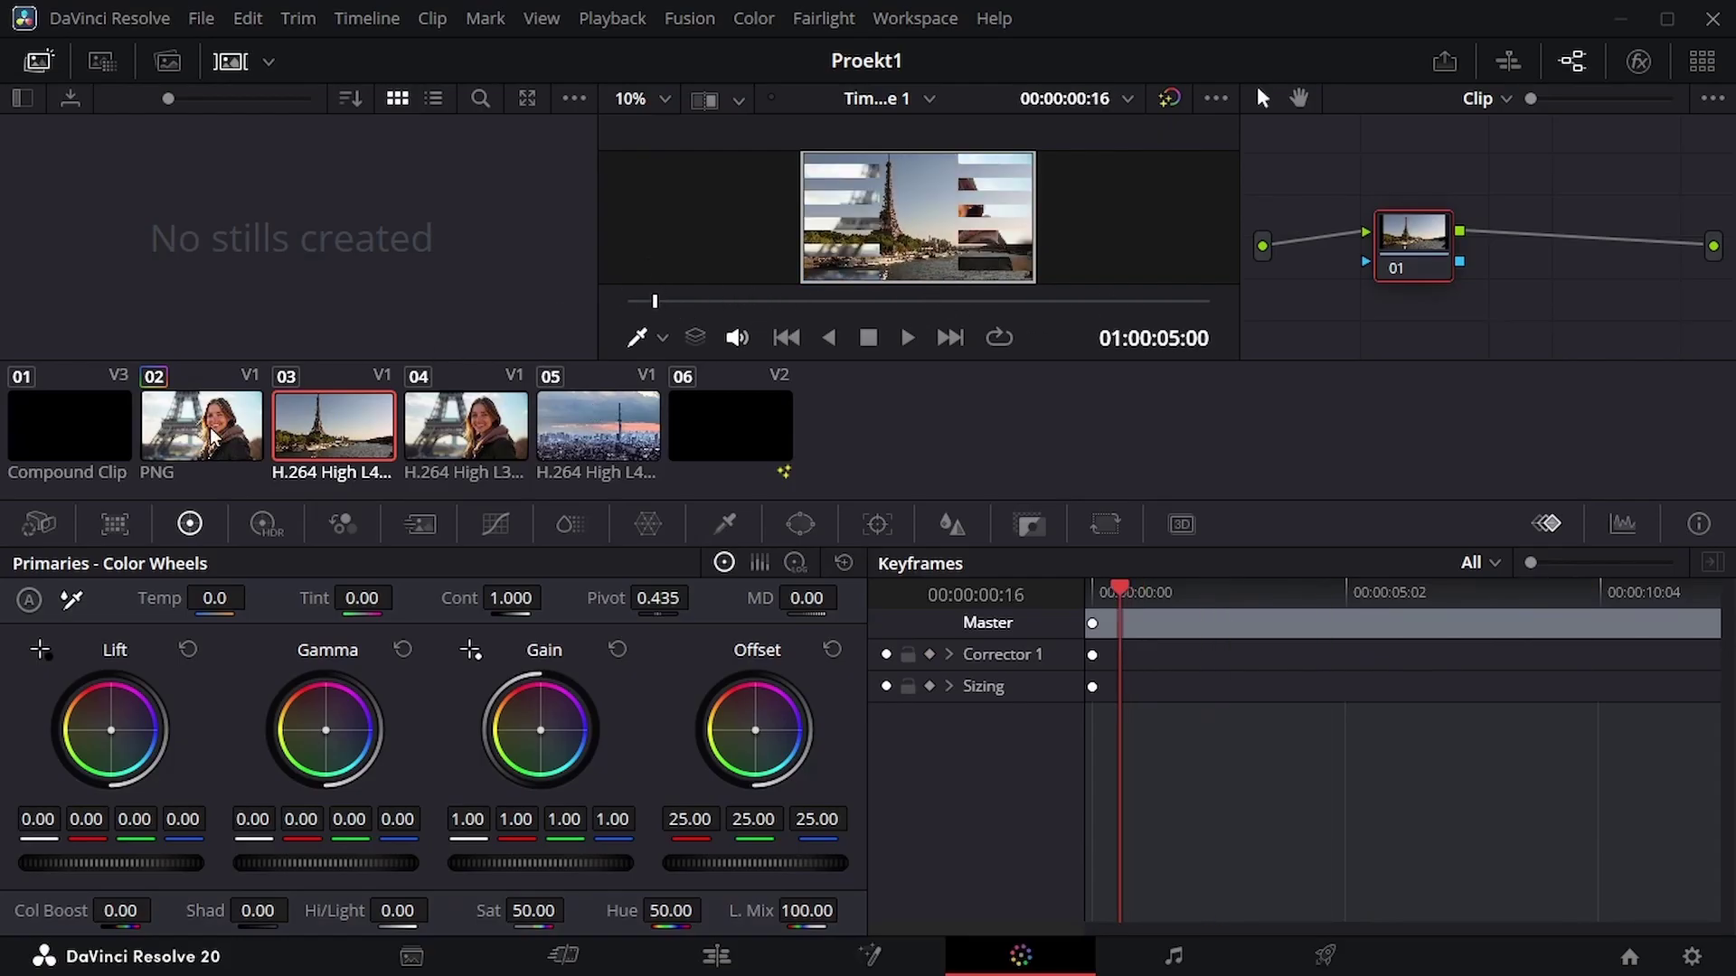
left_click(209, 436)
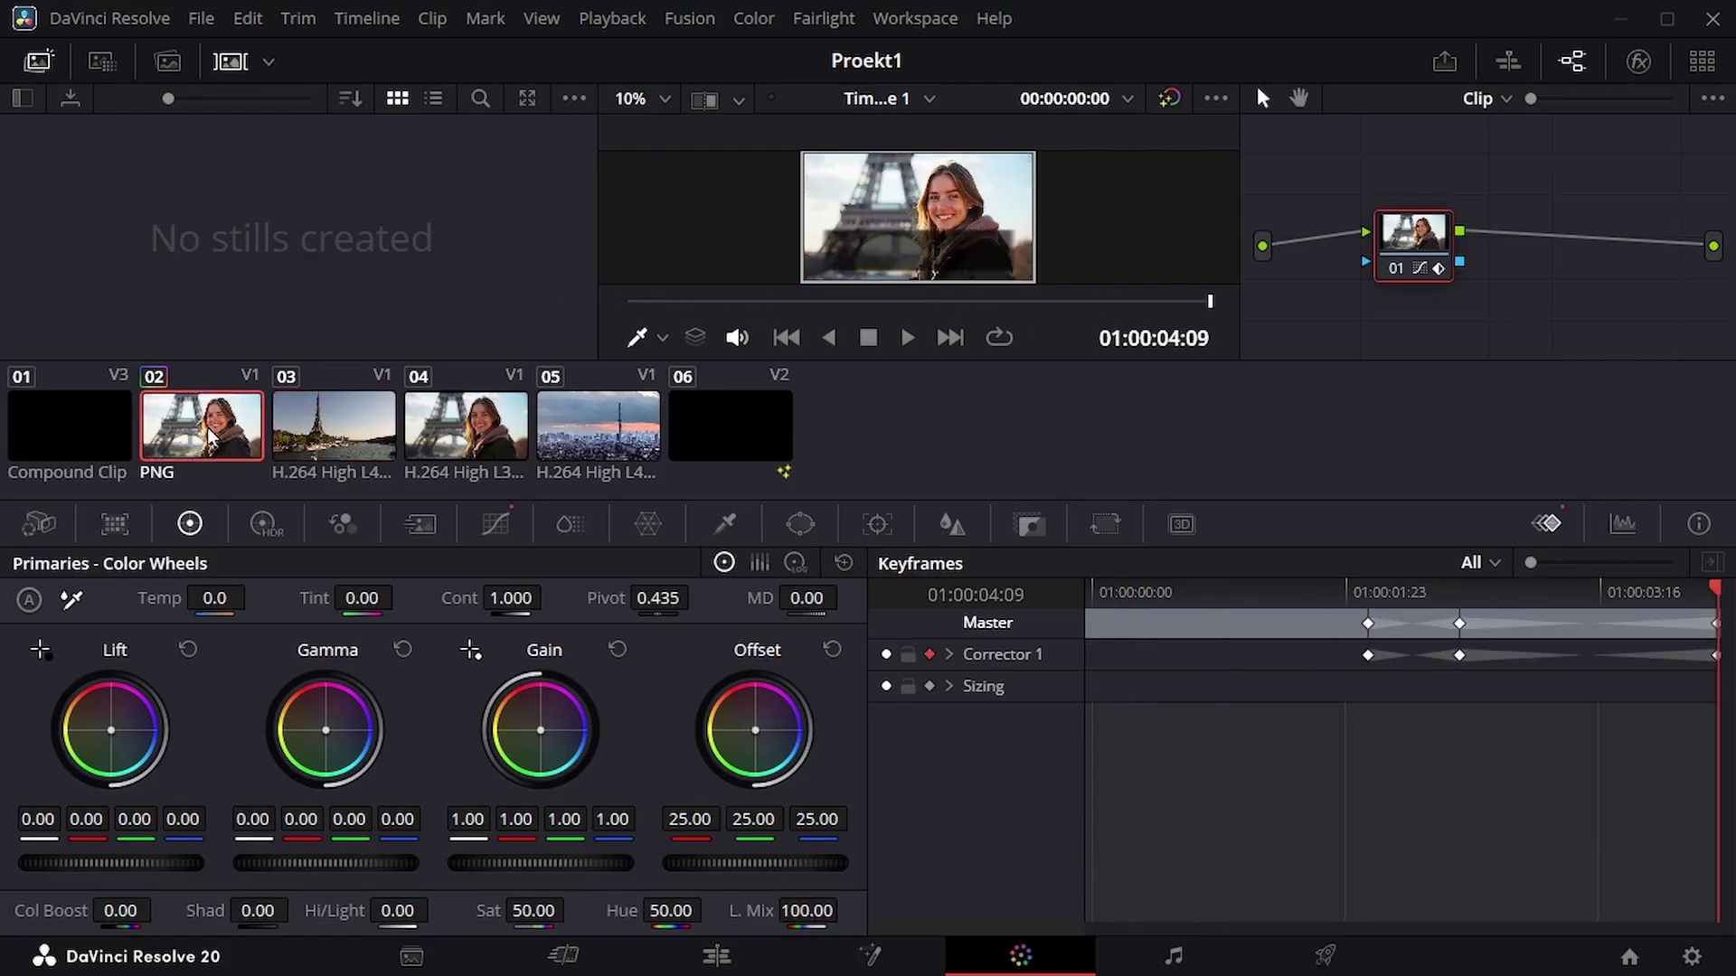
left_click_drag(743, 302, 911, 309)
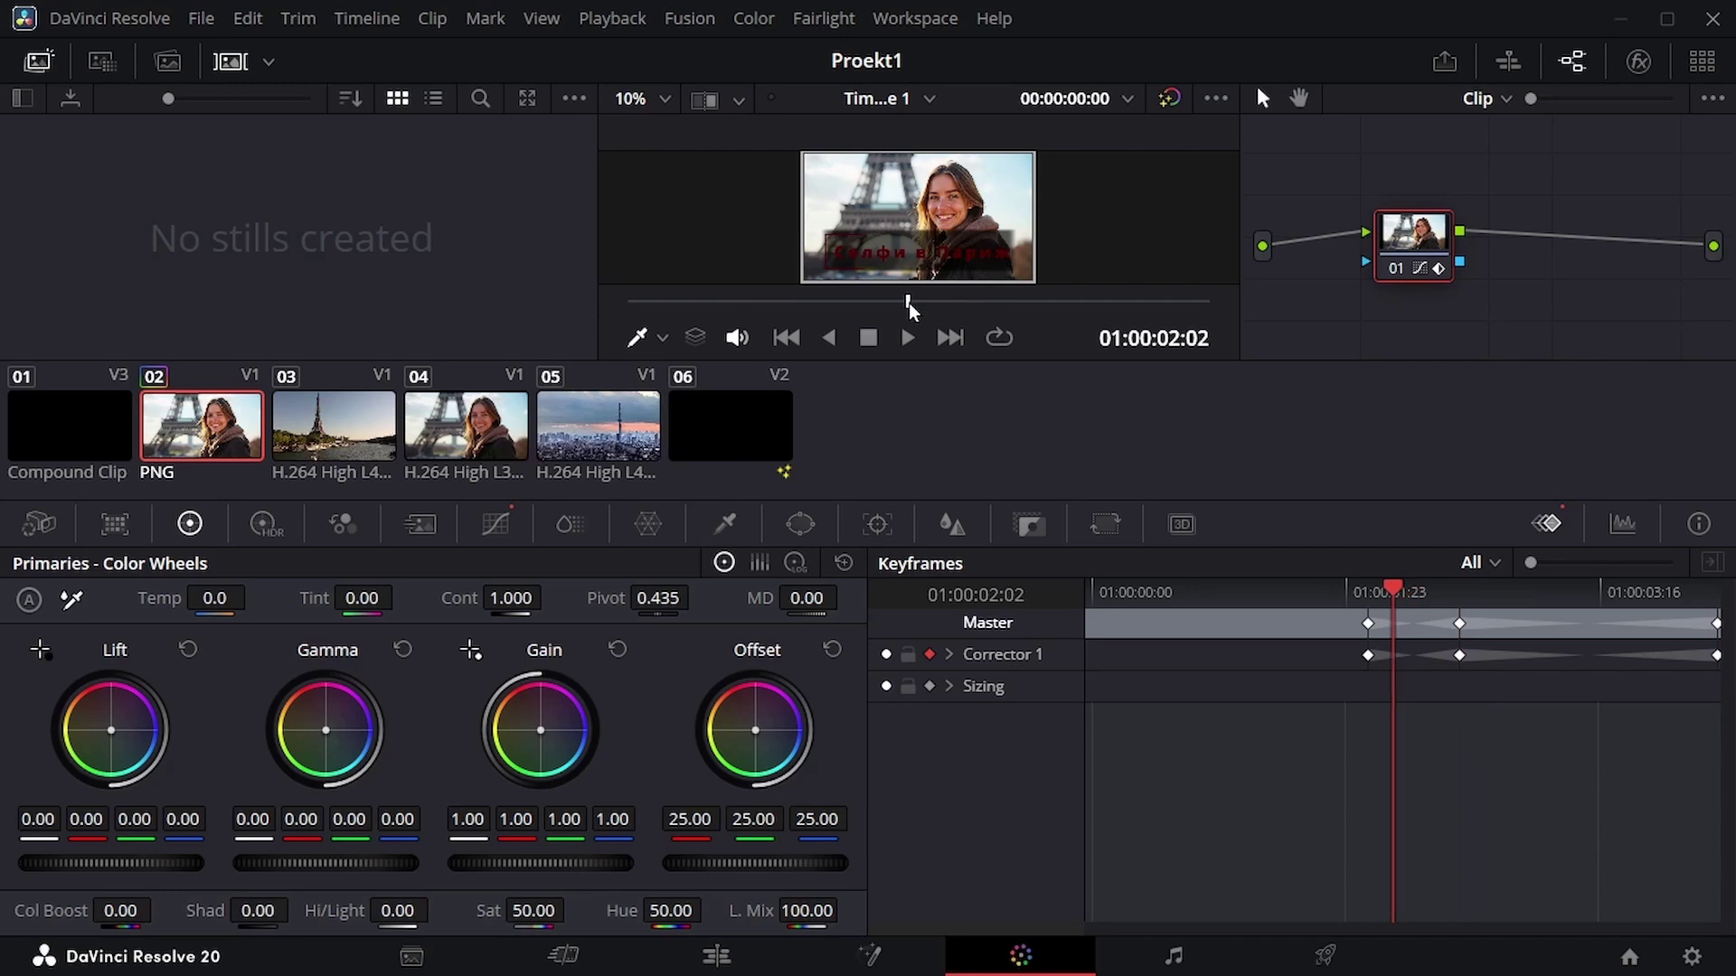
left_click(233, 63)
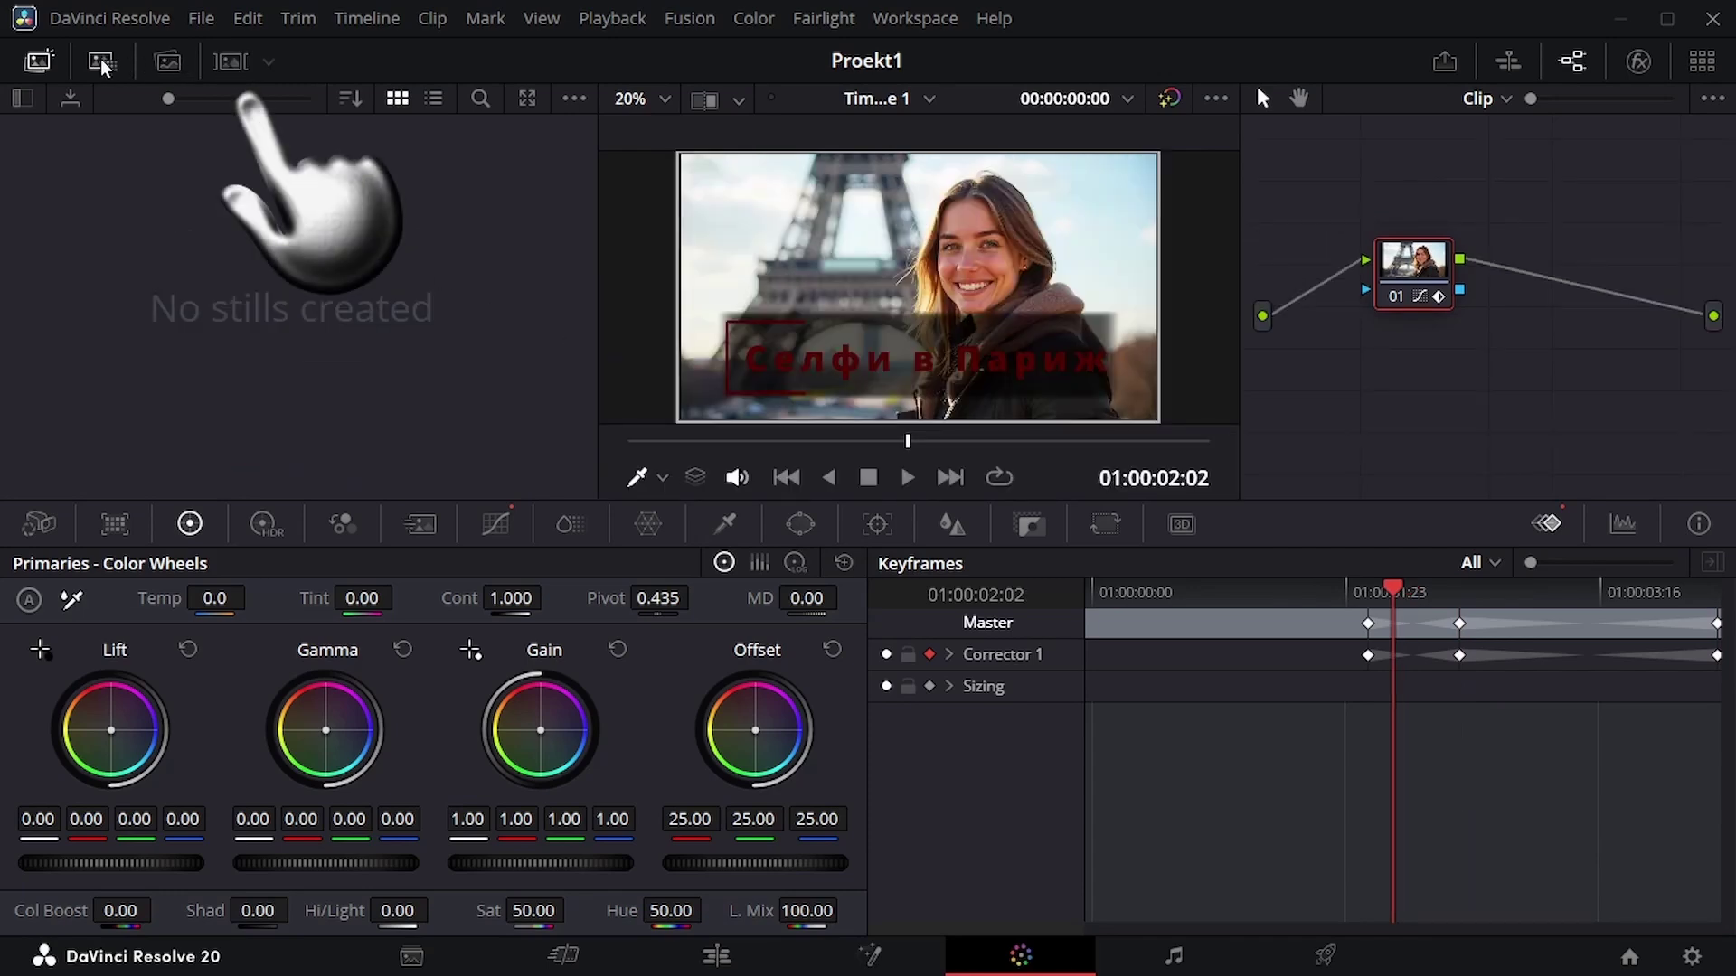
left_click(36, 72)
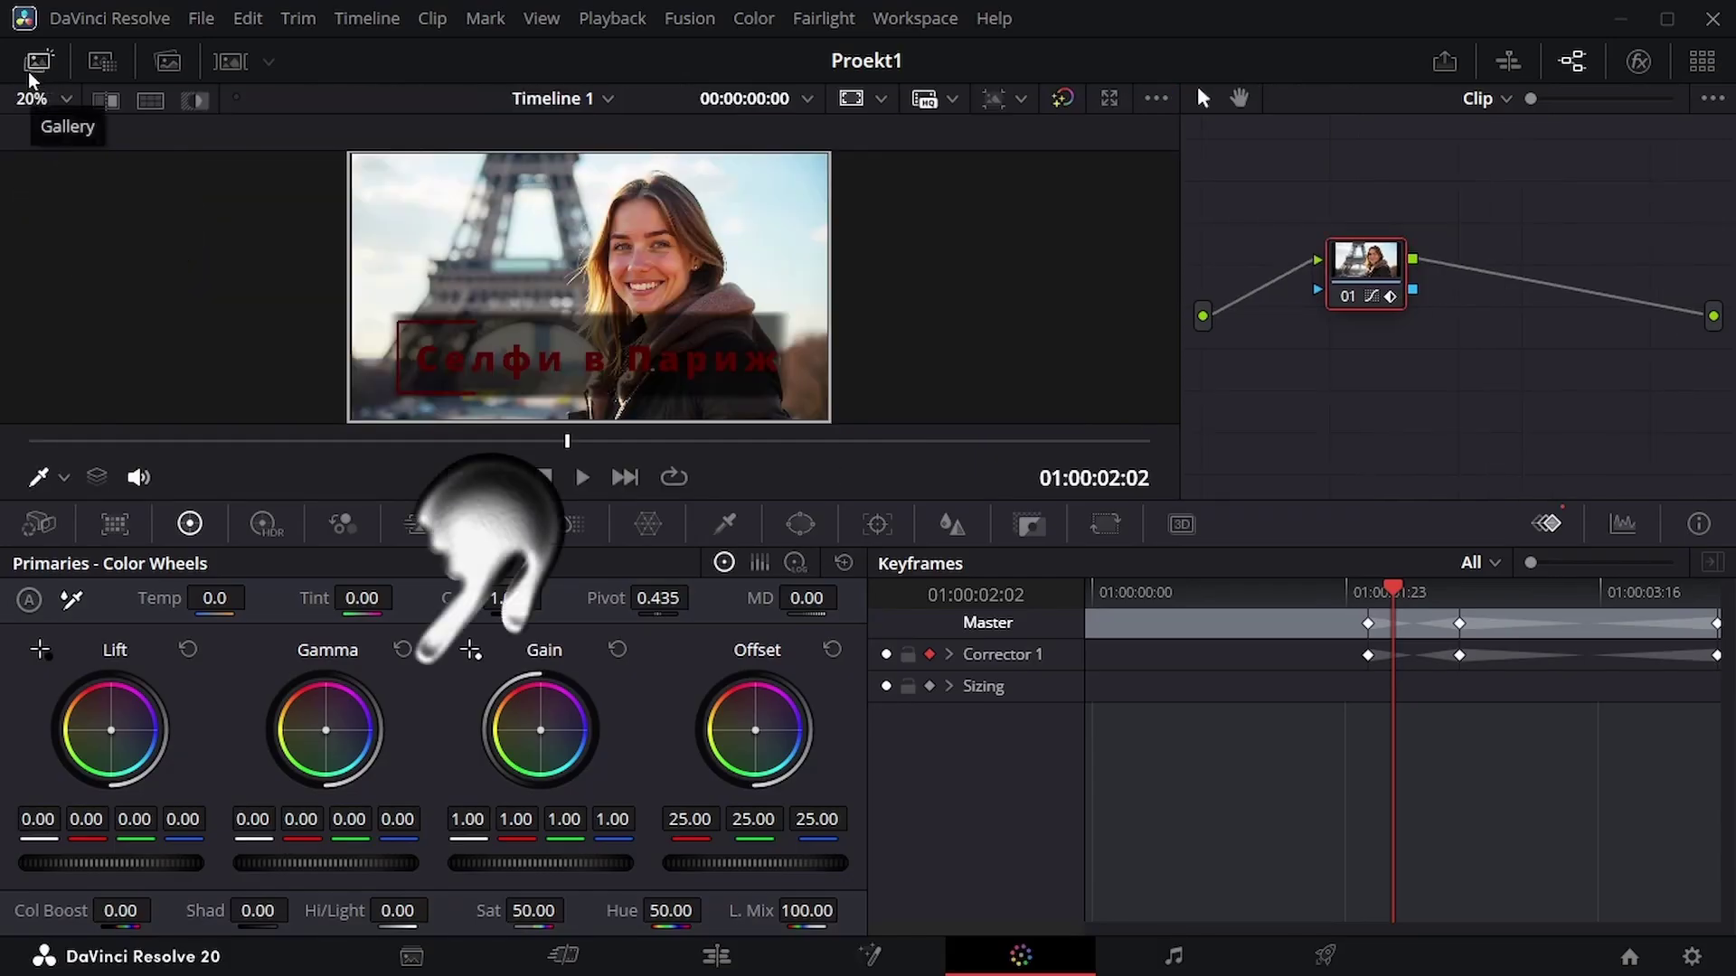
Try a Temp of 140 and a Tint of -45.50 on the selfie clip, resetting each to its default
mouse_move(150, 597)
left_mouse_down()
mouse_move(208, 598)
mouse_move(143, 598)
mouse_move(163, 598)
left_mouse_up()
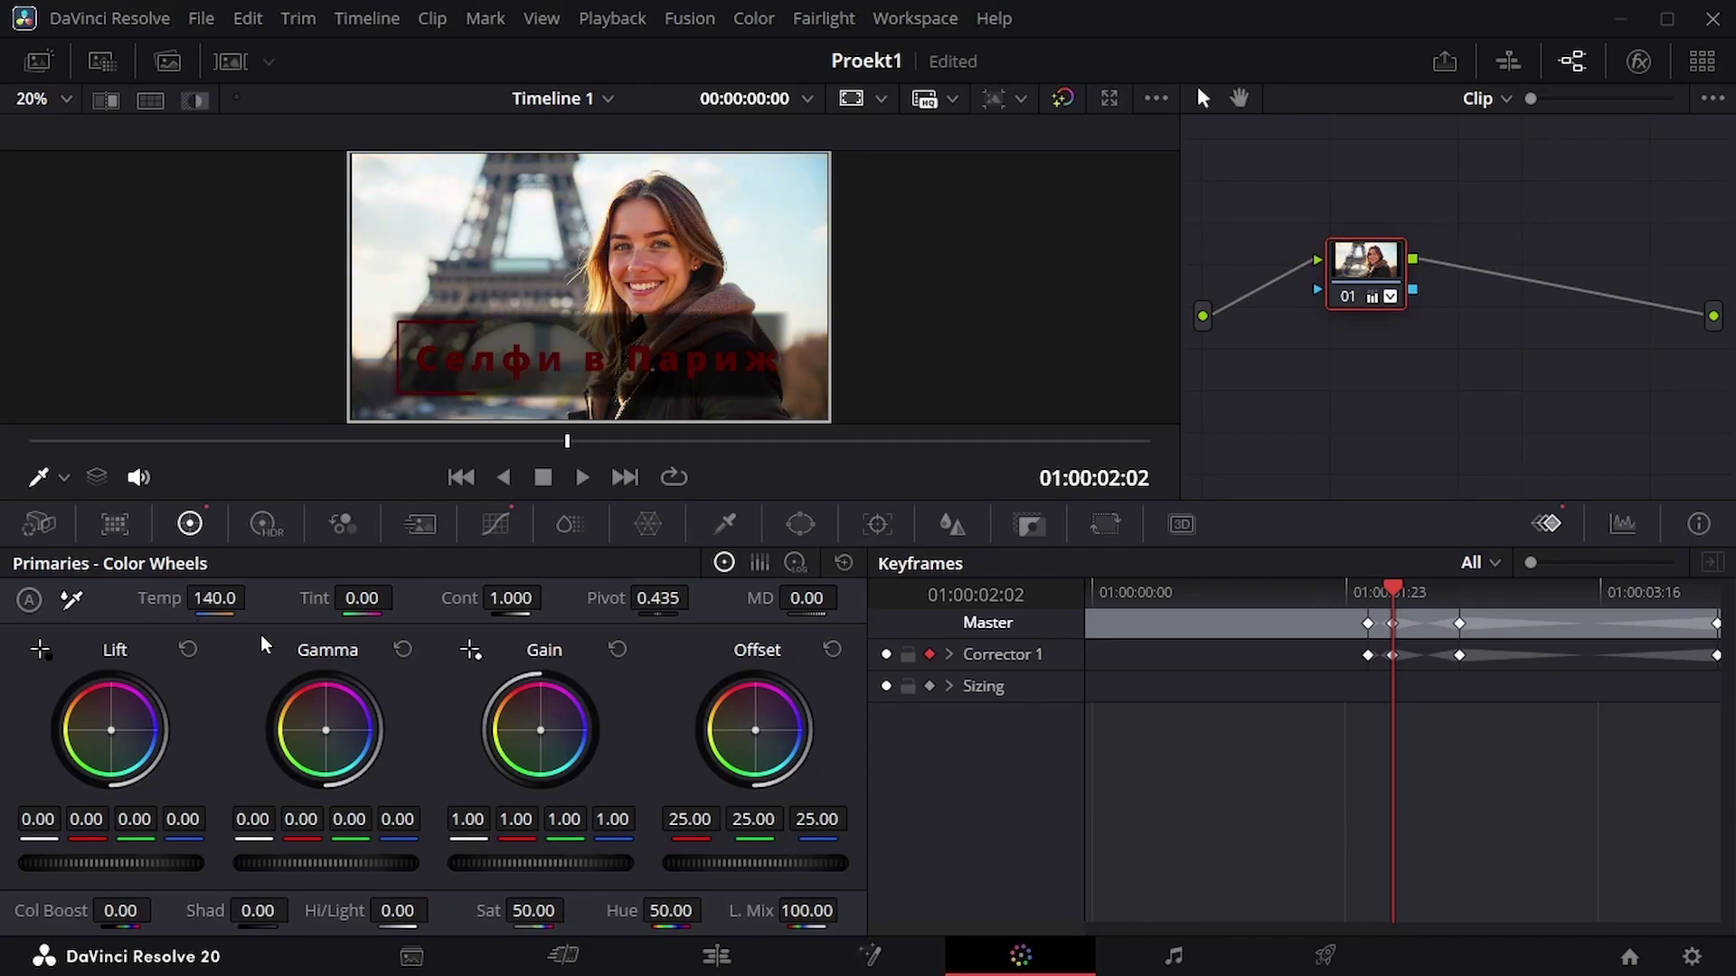
double_click(168, 597)
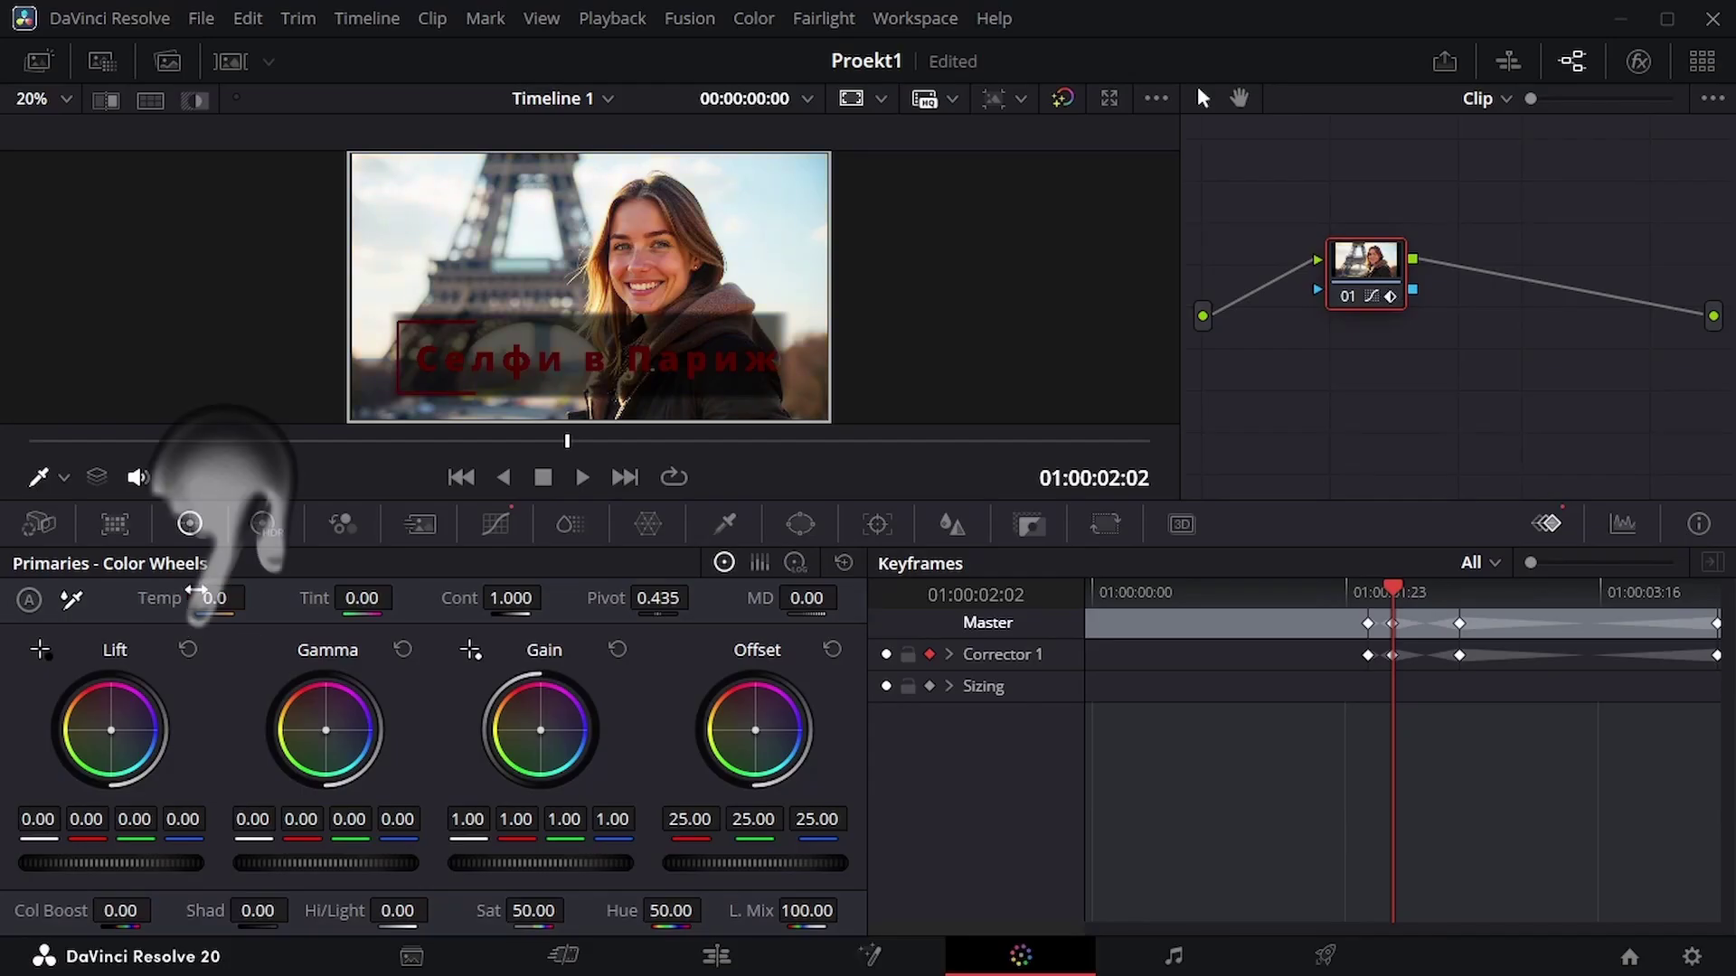
mouse_move(315, 597)
left_mouse_down()
mouse_move(389, 598)
mouse_move(280, 597)
left_mouse_up()
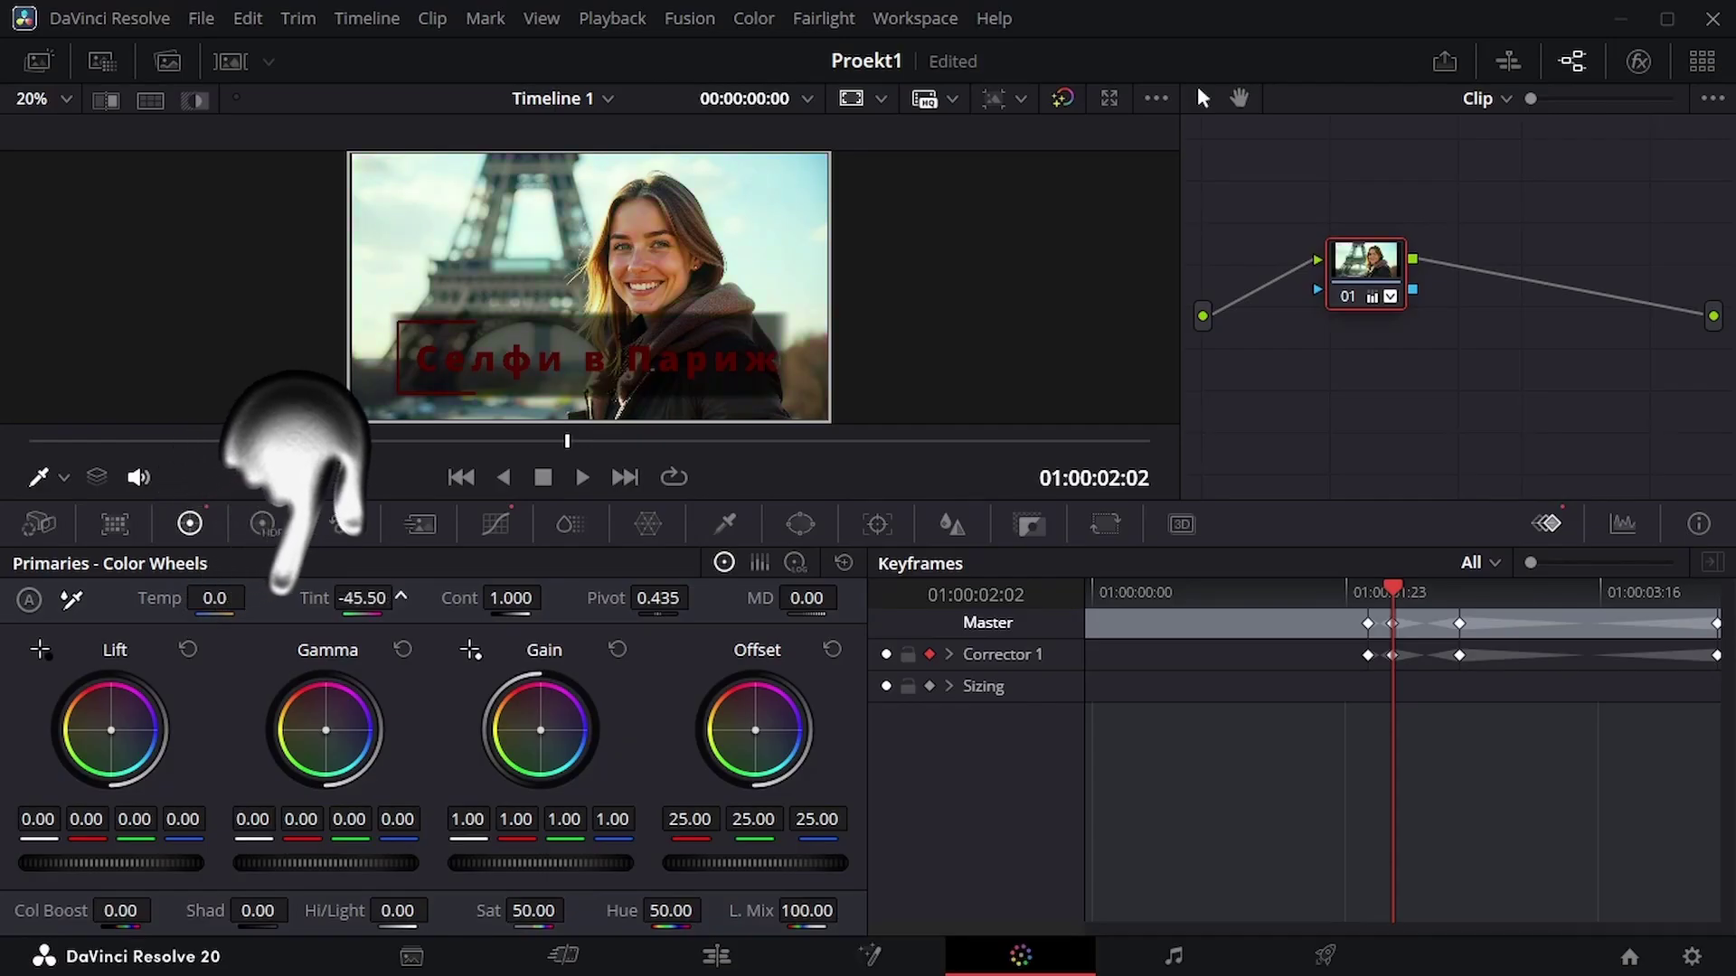
double_click(315, 598)
Try a purple Lift shift, Gamma and Gain level changes, and zero saturation on the selfie clip, resetting each one
left_click_drag(118, 730, 226, 676)
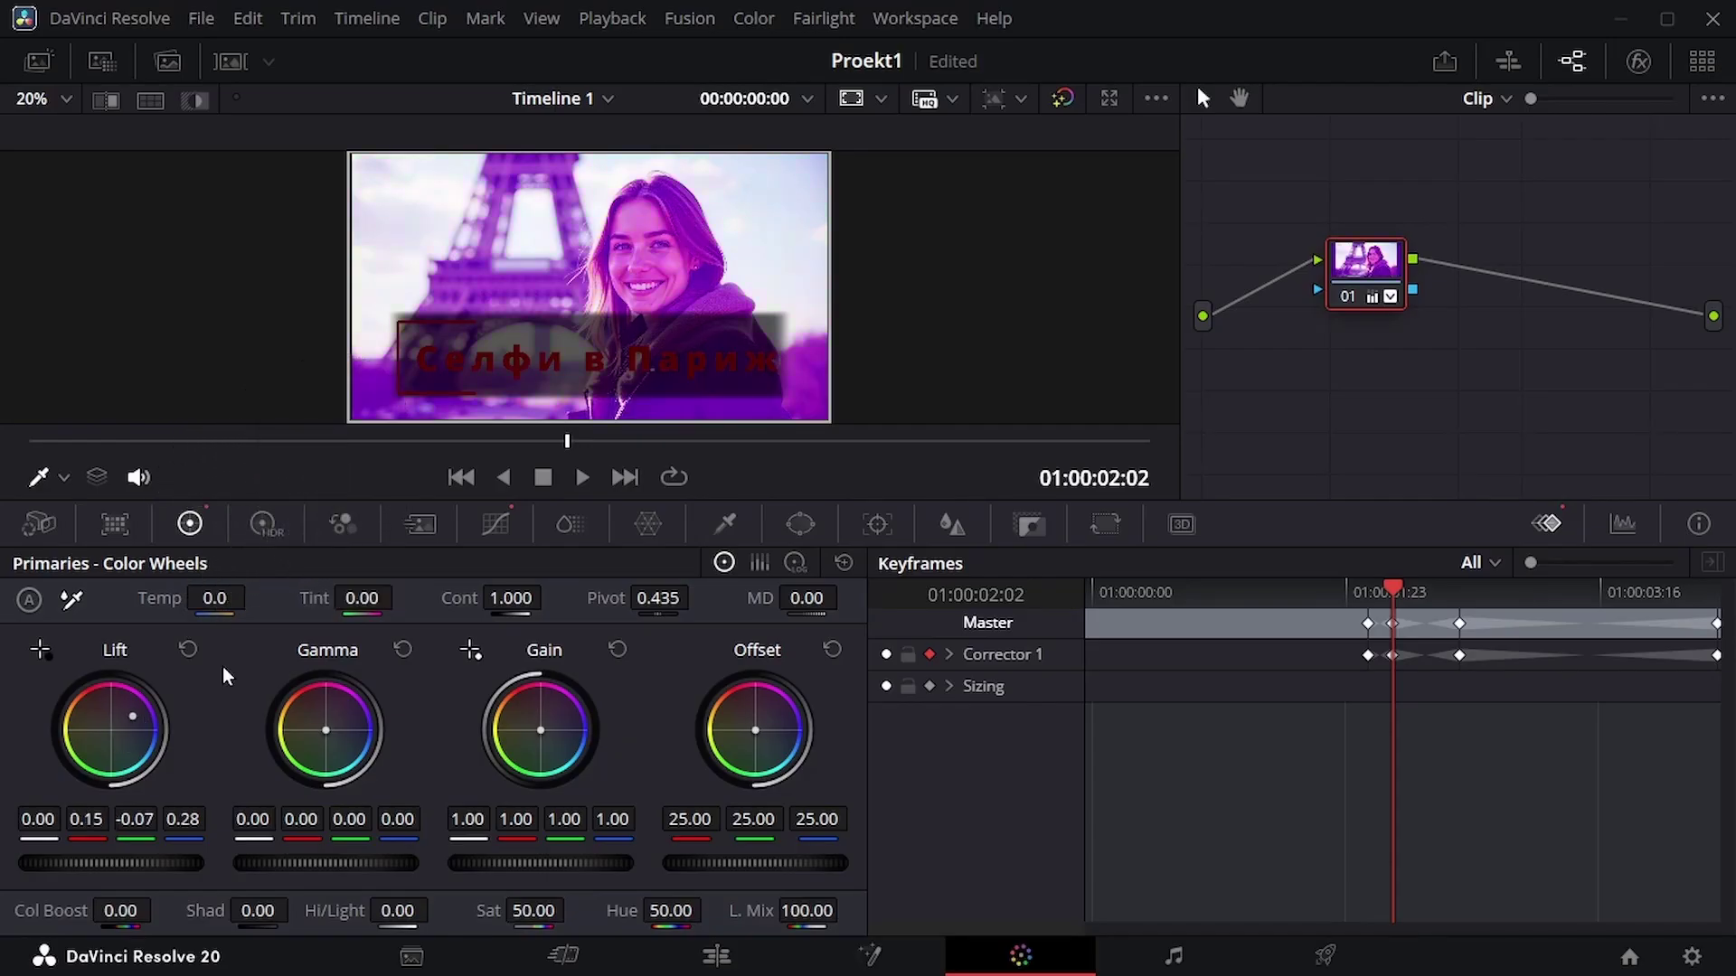
left_click(187, 649)
left_click_drag(325, 863, 298, 863)
left_click(403, 649)
left_click_drag(541, 863, 470, 911)
left_click(618, 649)
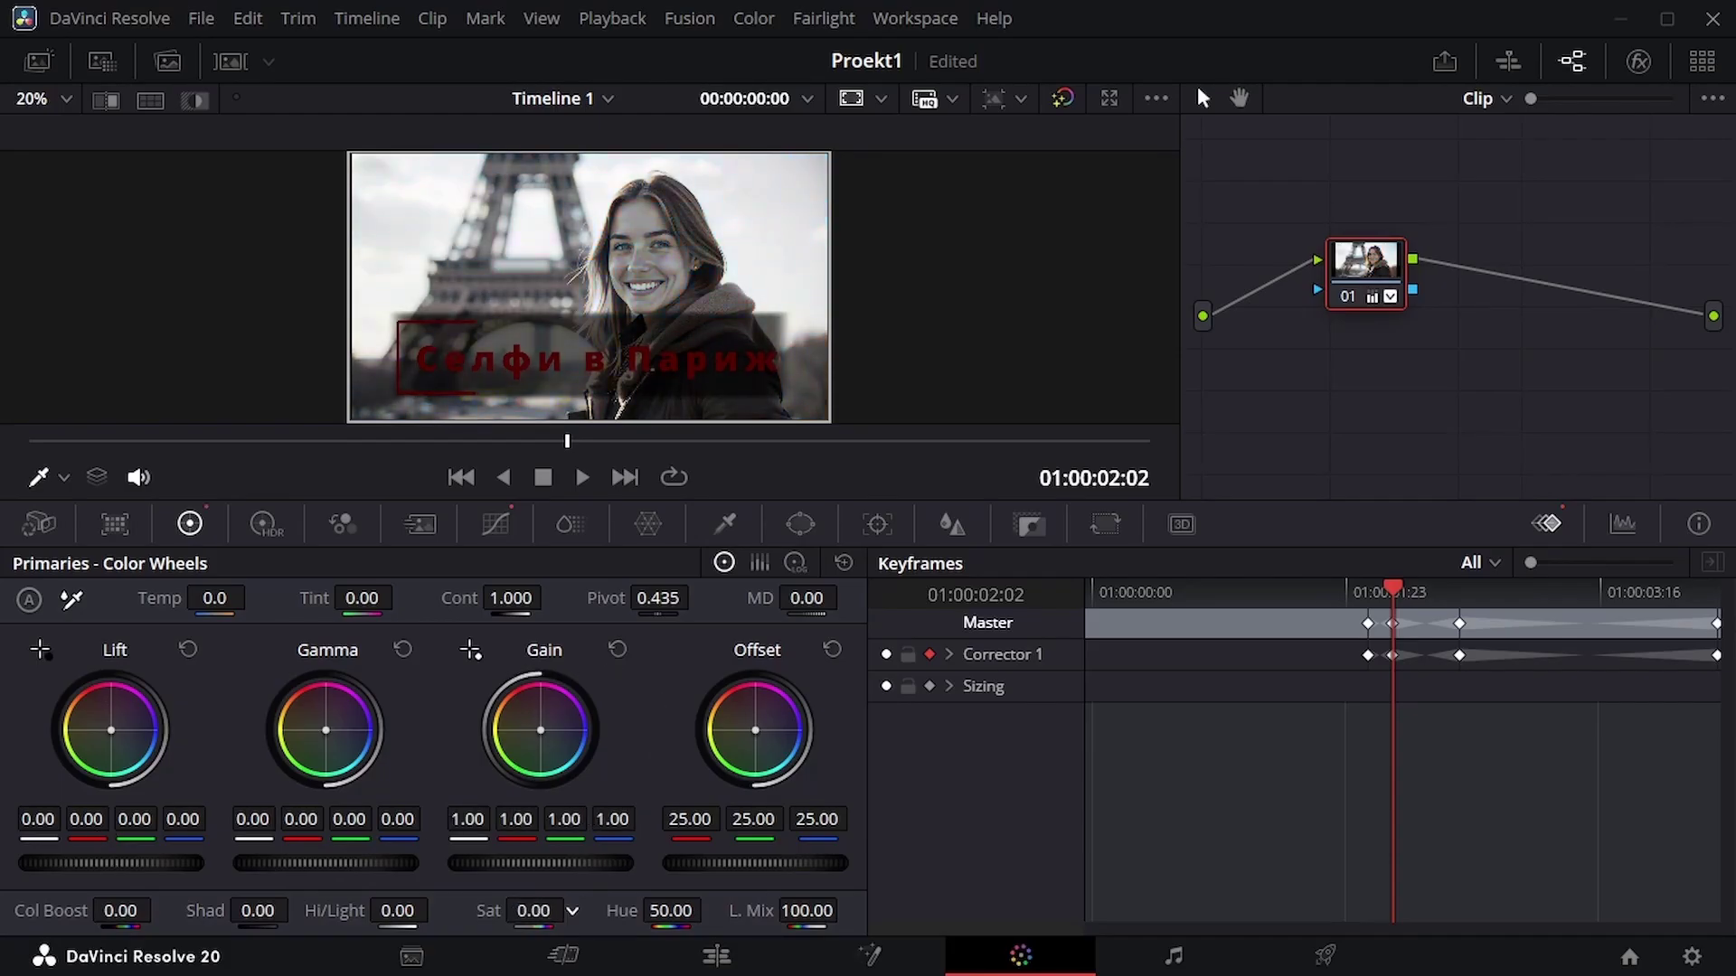
double_click(488, 910)
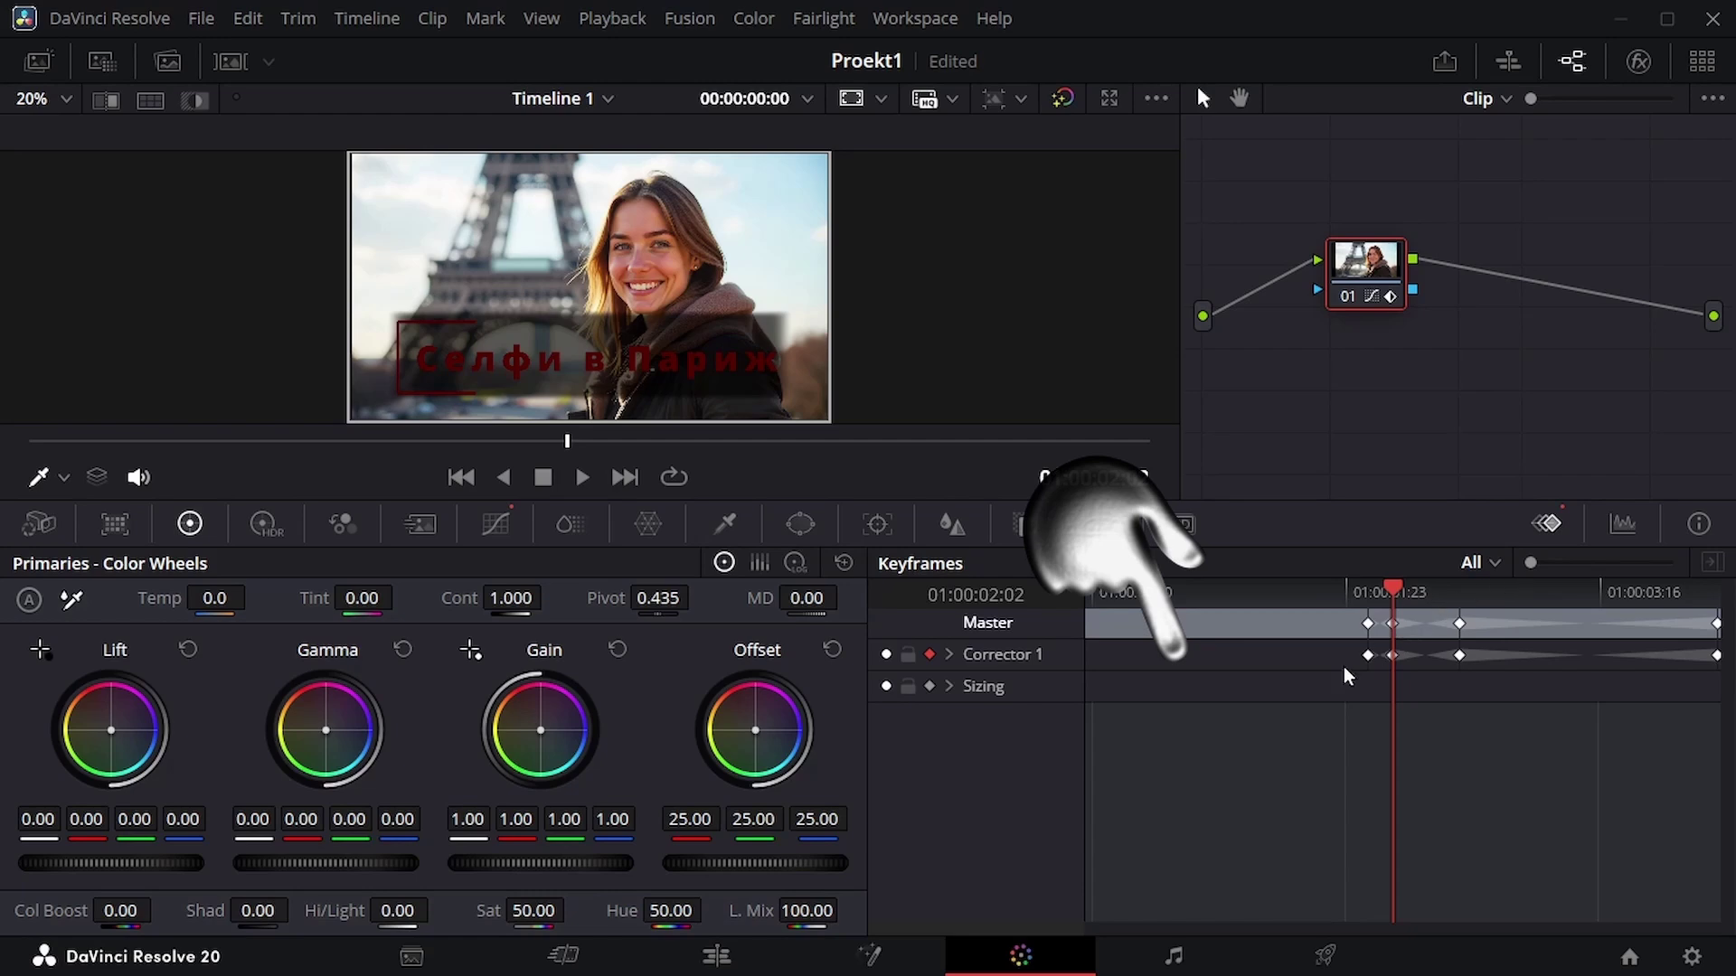
Delete all Corrector 1 keyframes of the selfie clip, including the one at the clip's end
left_click_drag(1362, 741, 1515, 636)
key("Delete")
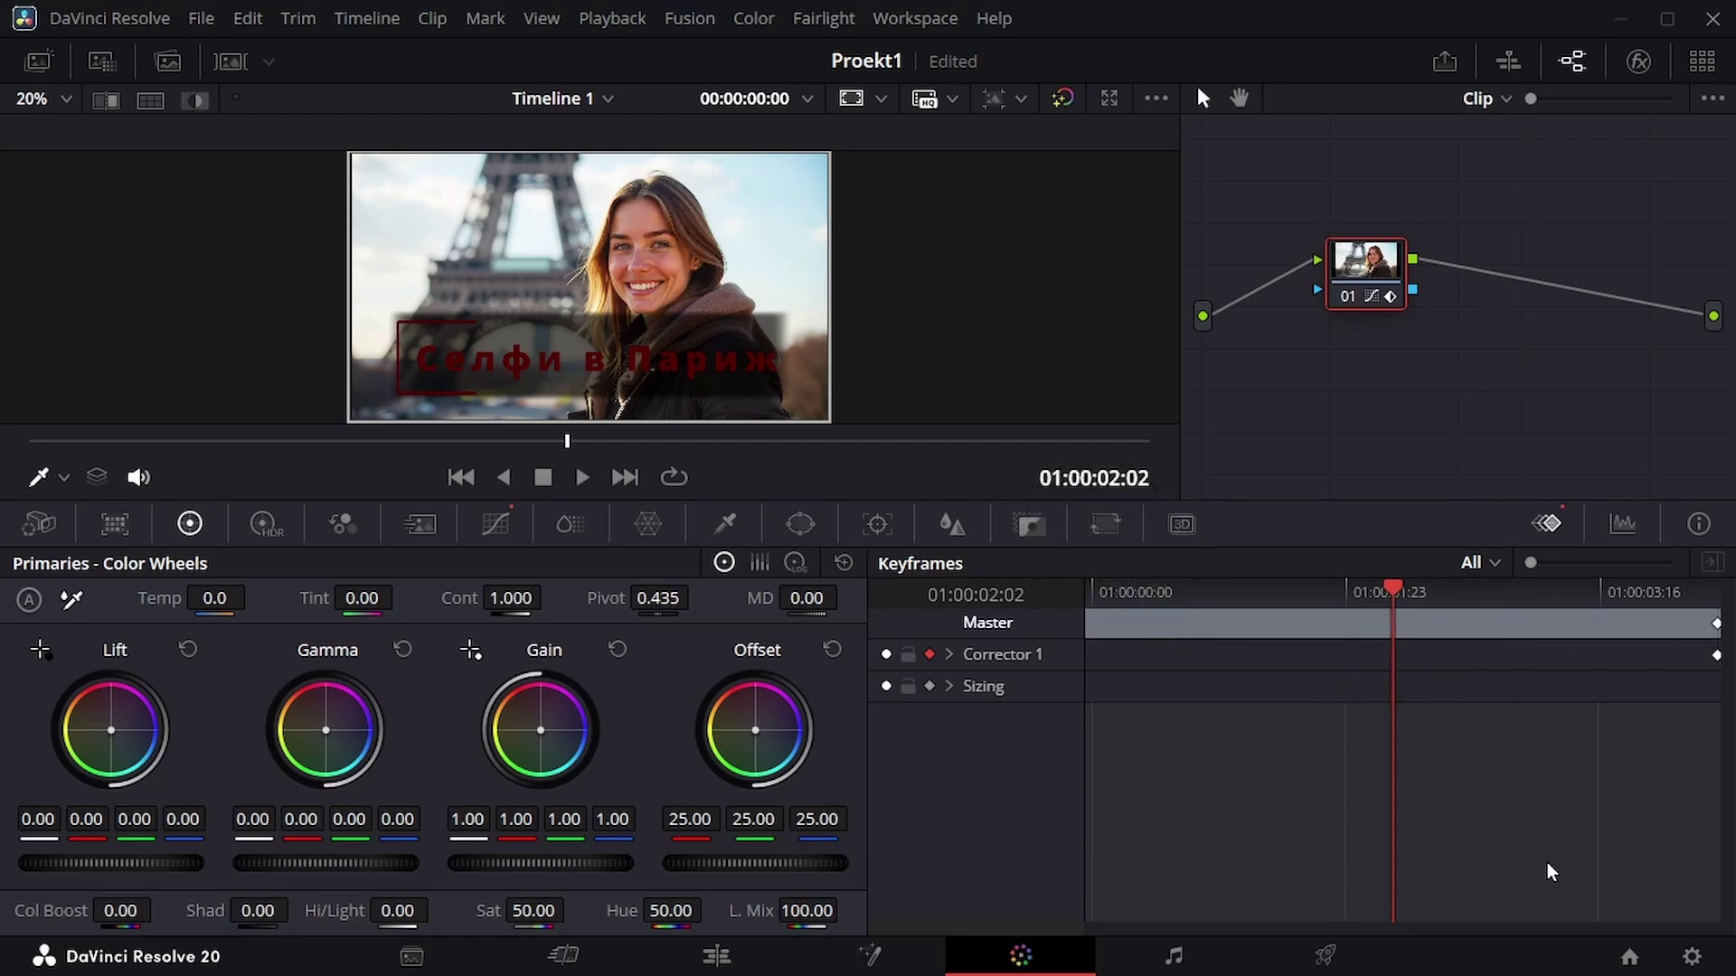
left_click_drag(1647, 681, 1723, 599)
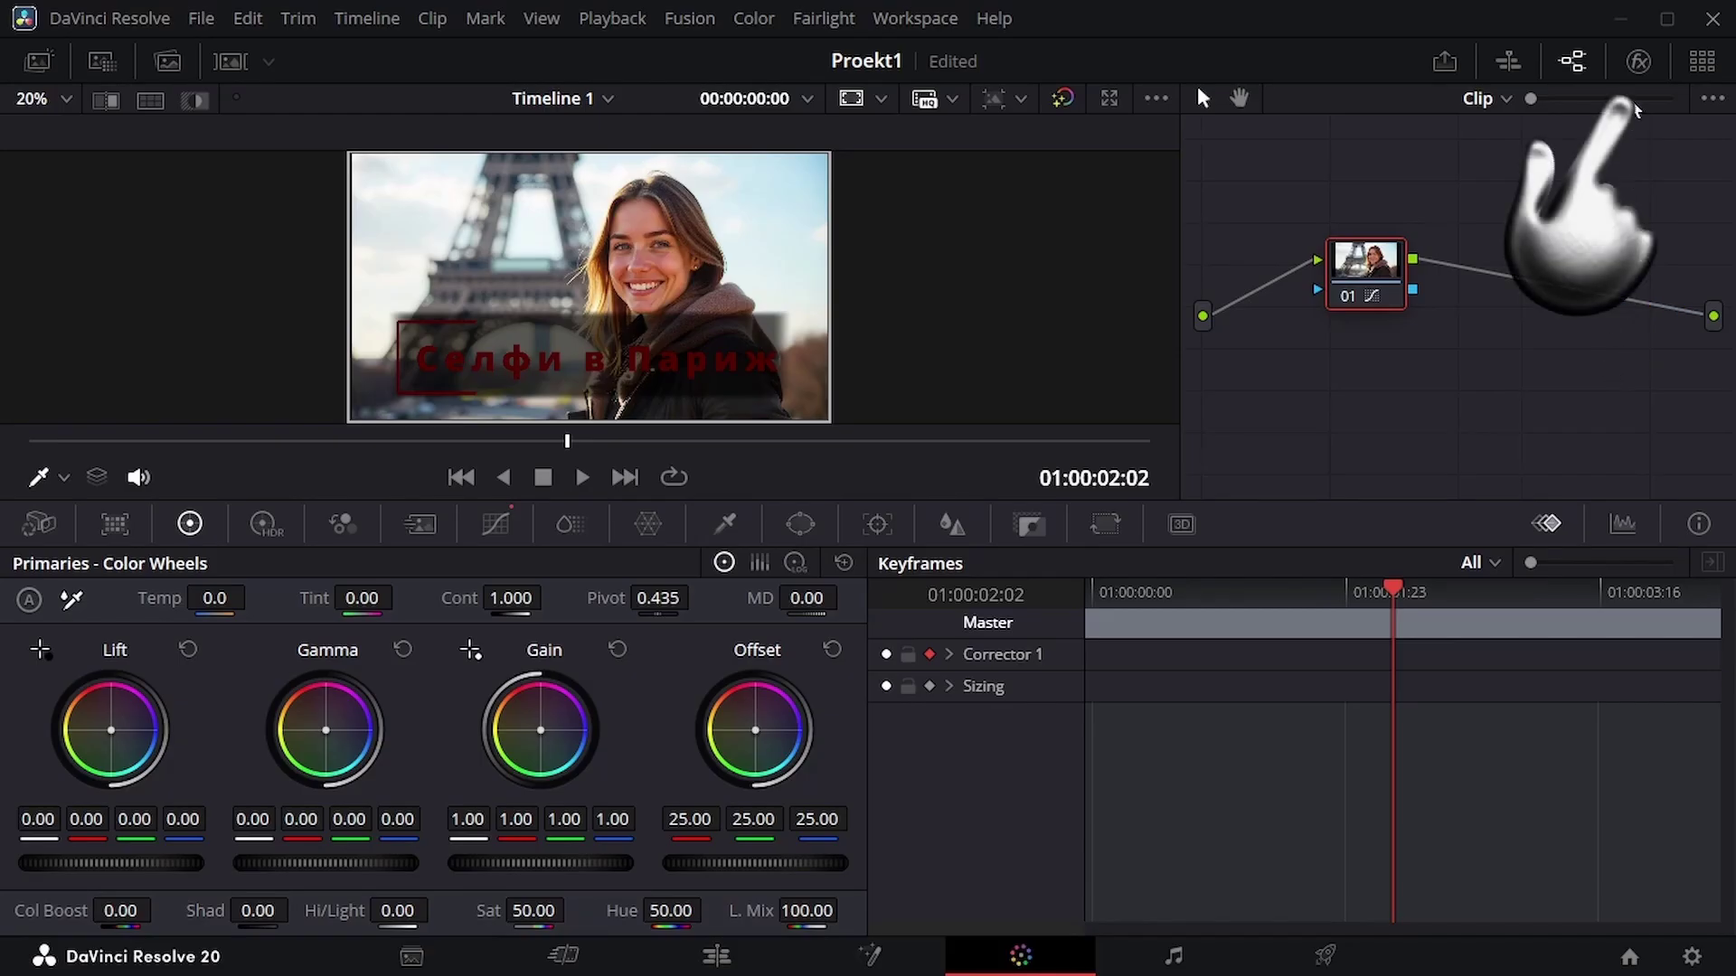
Add the Resolve FX Gaussian Blur effect as a new node after node 01
left_click(1638, 63)
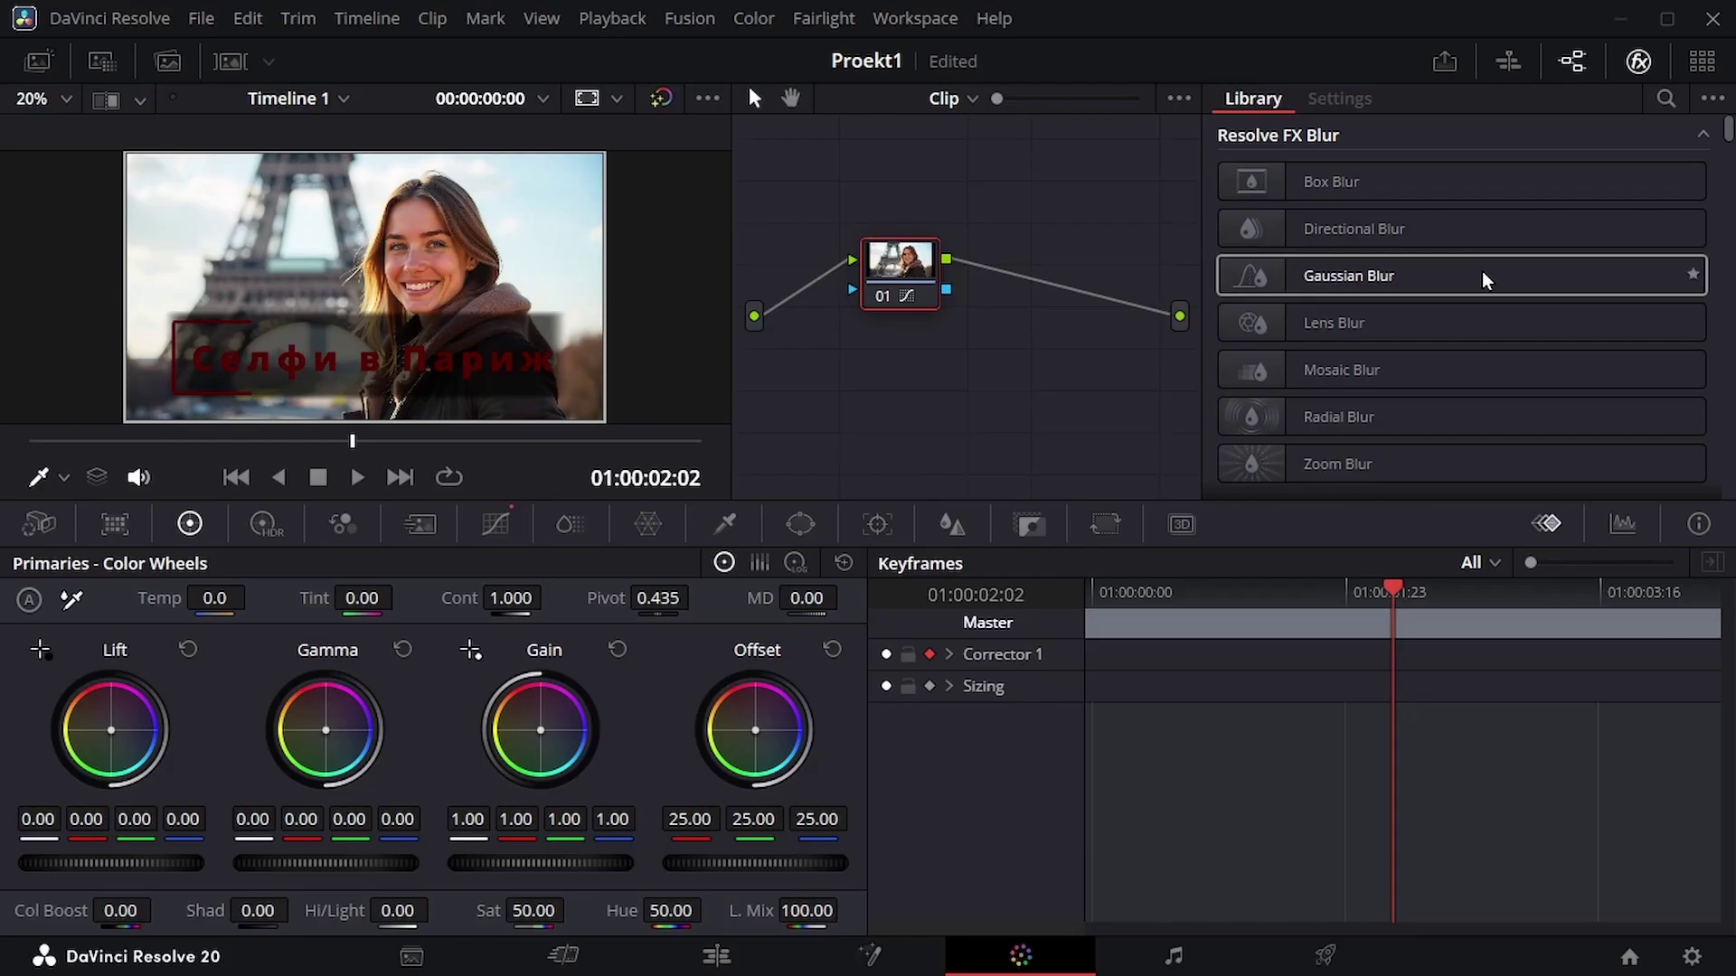
left_click_drag(1486, 280, 1057, 299)
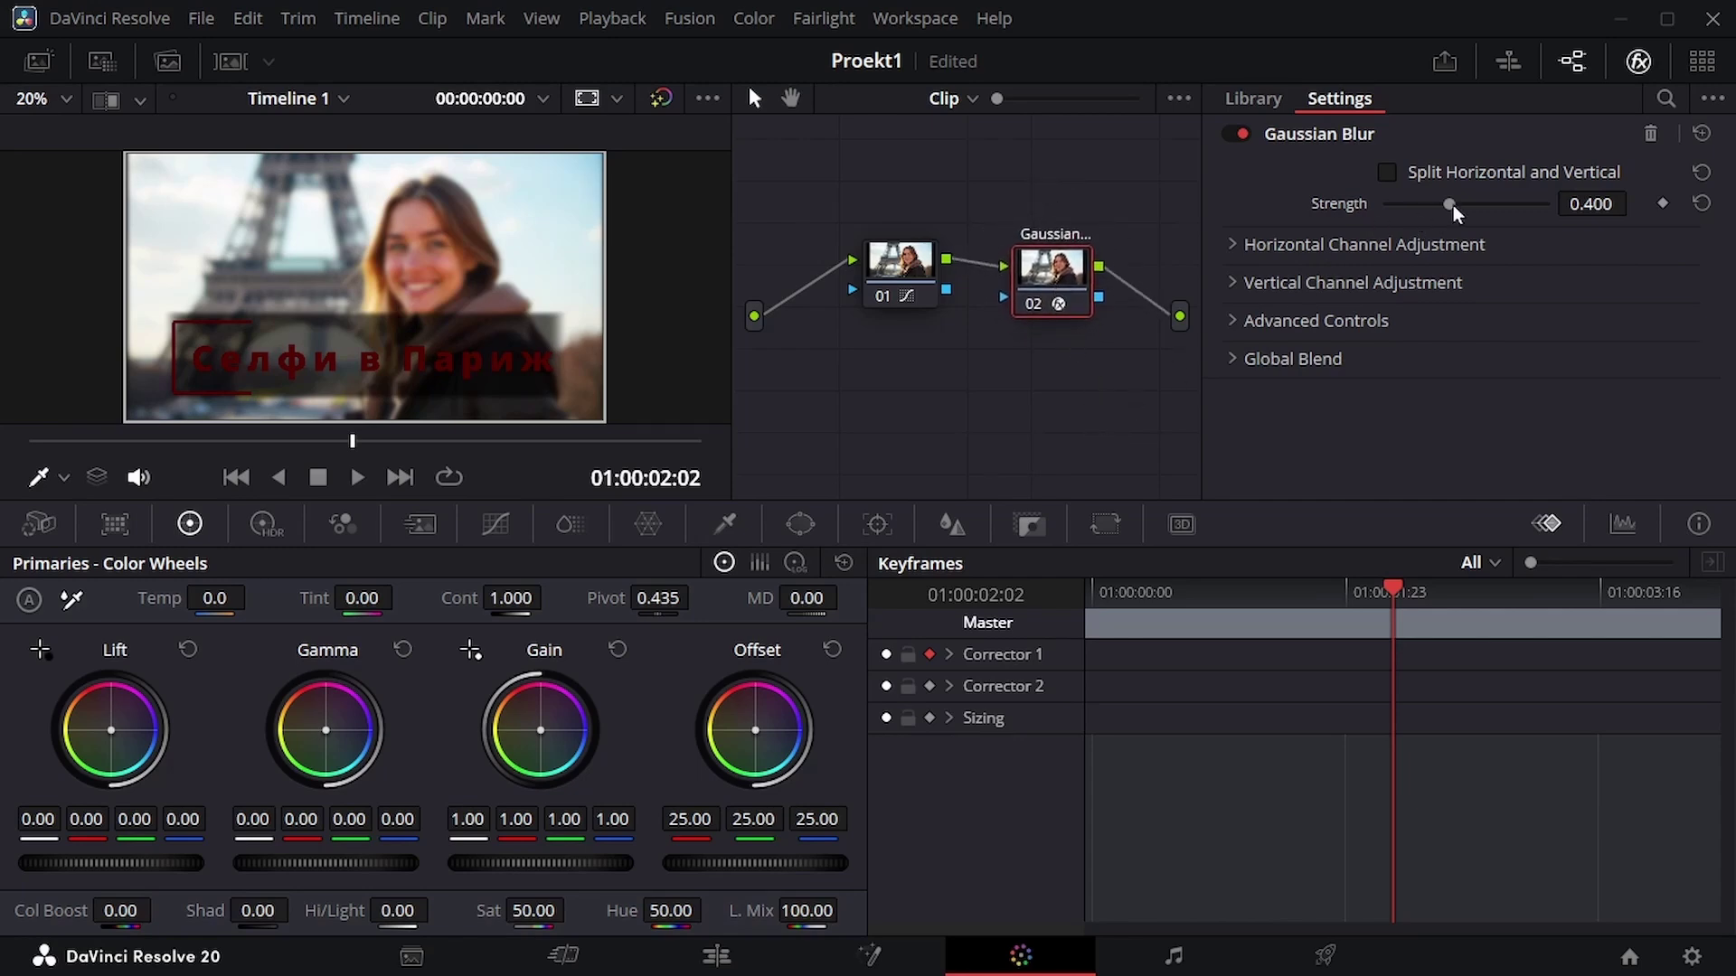
Set the Gaussian Blur strength to 0.450 and add a circle window to the blur node
mouse_move(1453, 209)
left_mouse_down()
mouse_move(1395, 217)
mouse_move(1381, 239)
mouse_move(1459, 237)
left_mouse_up()
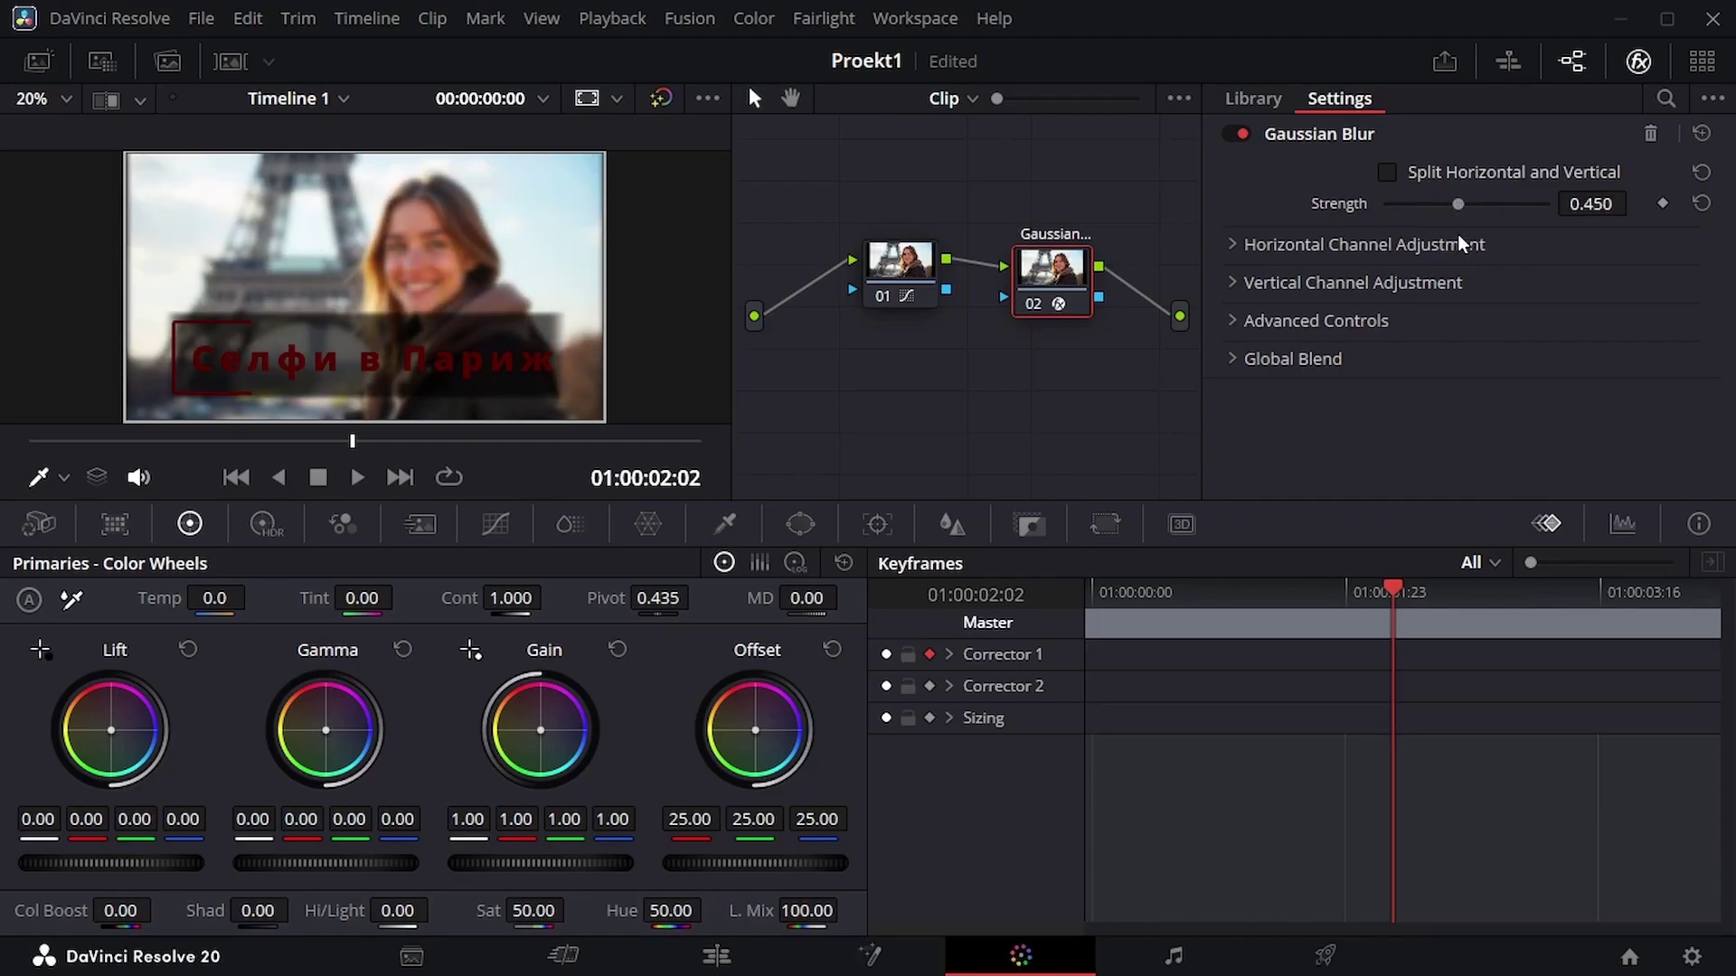
left_click(800, 524)
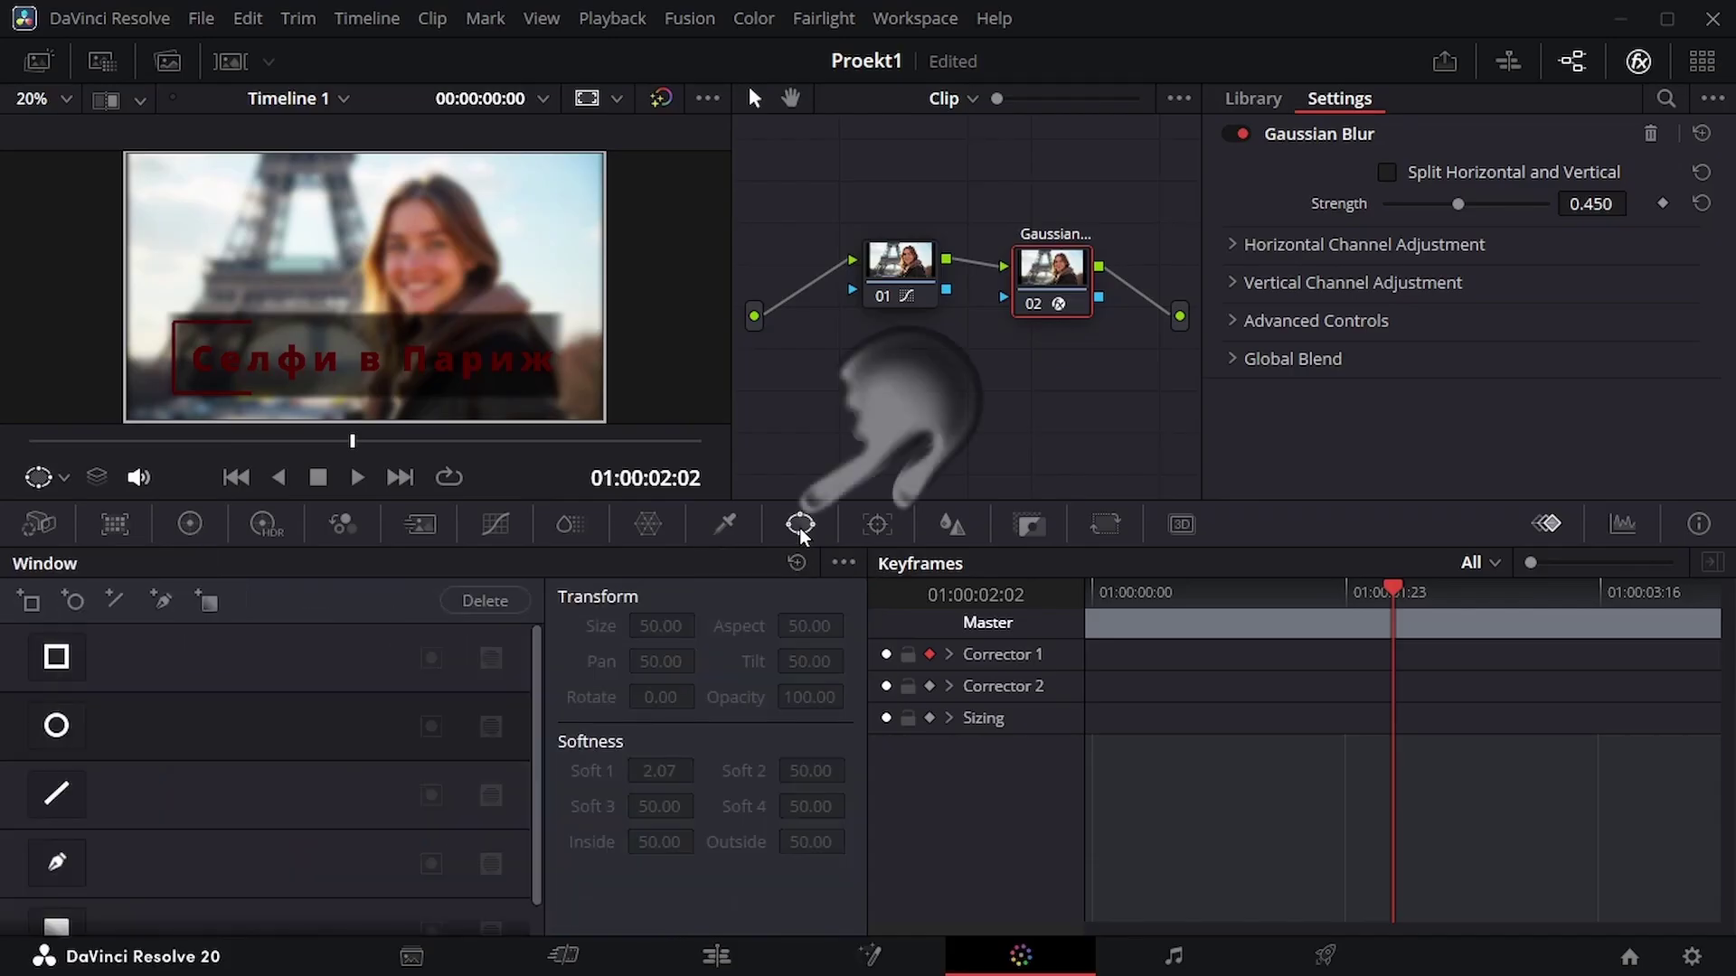
left_click(57, 727)
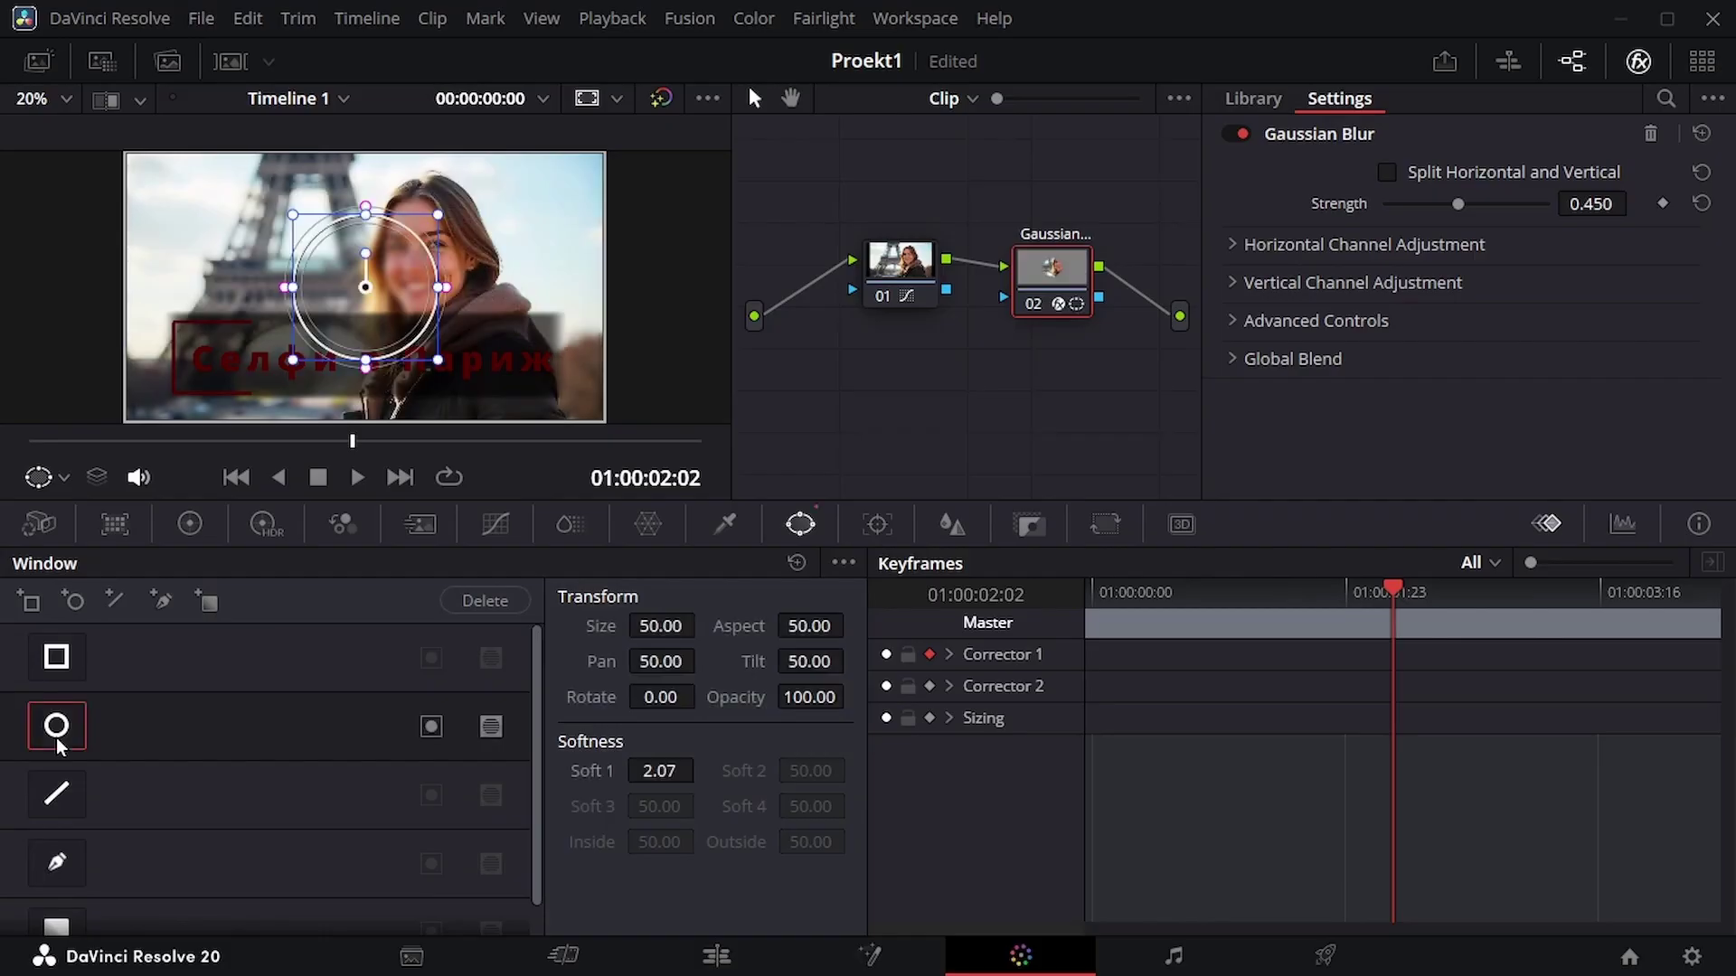
Fit the circle window as a tall ellipse around the woman with a Soft 1 of 3.87, invert it, and check the background blur
mouse_move(488, 287)
left_mouse_down()
mouse_move(451, 291)
mouse_move(484, 290)
mouse_move(479, 310)
left_mouse_up()
left_click_drag(564, 417, 575, 294)
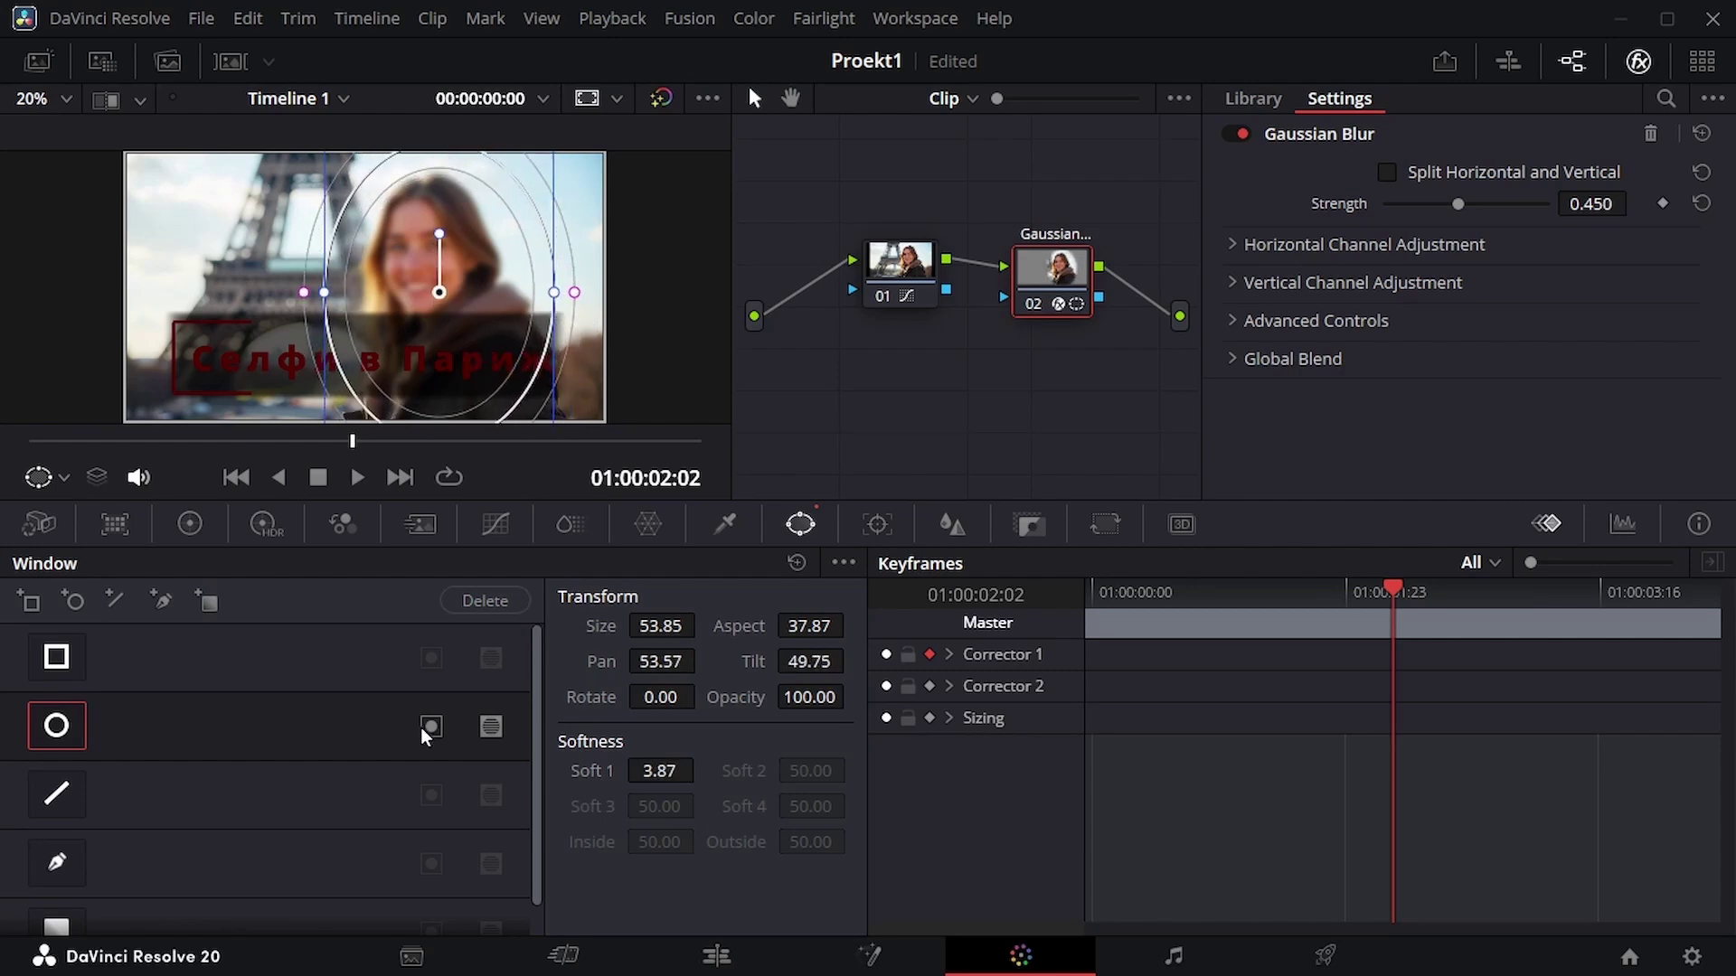
left_click(431, 726)
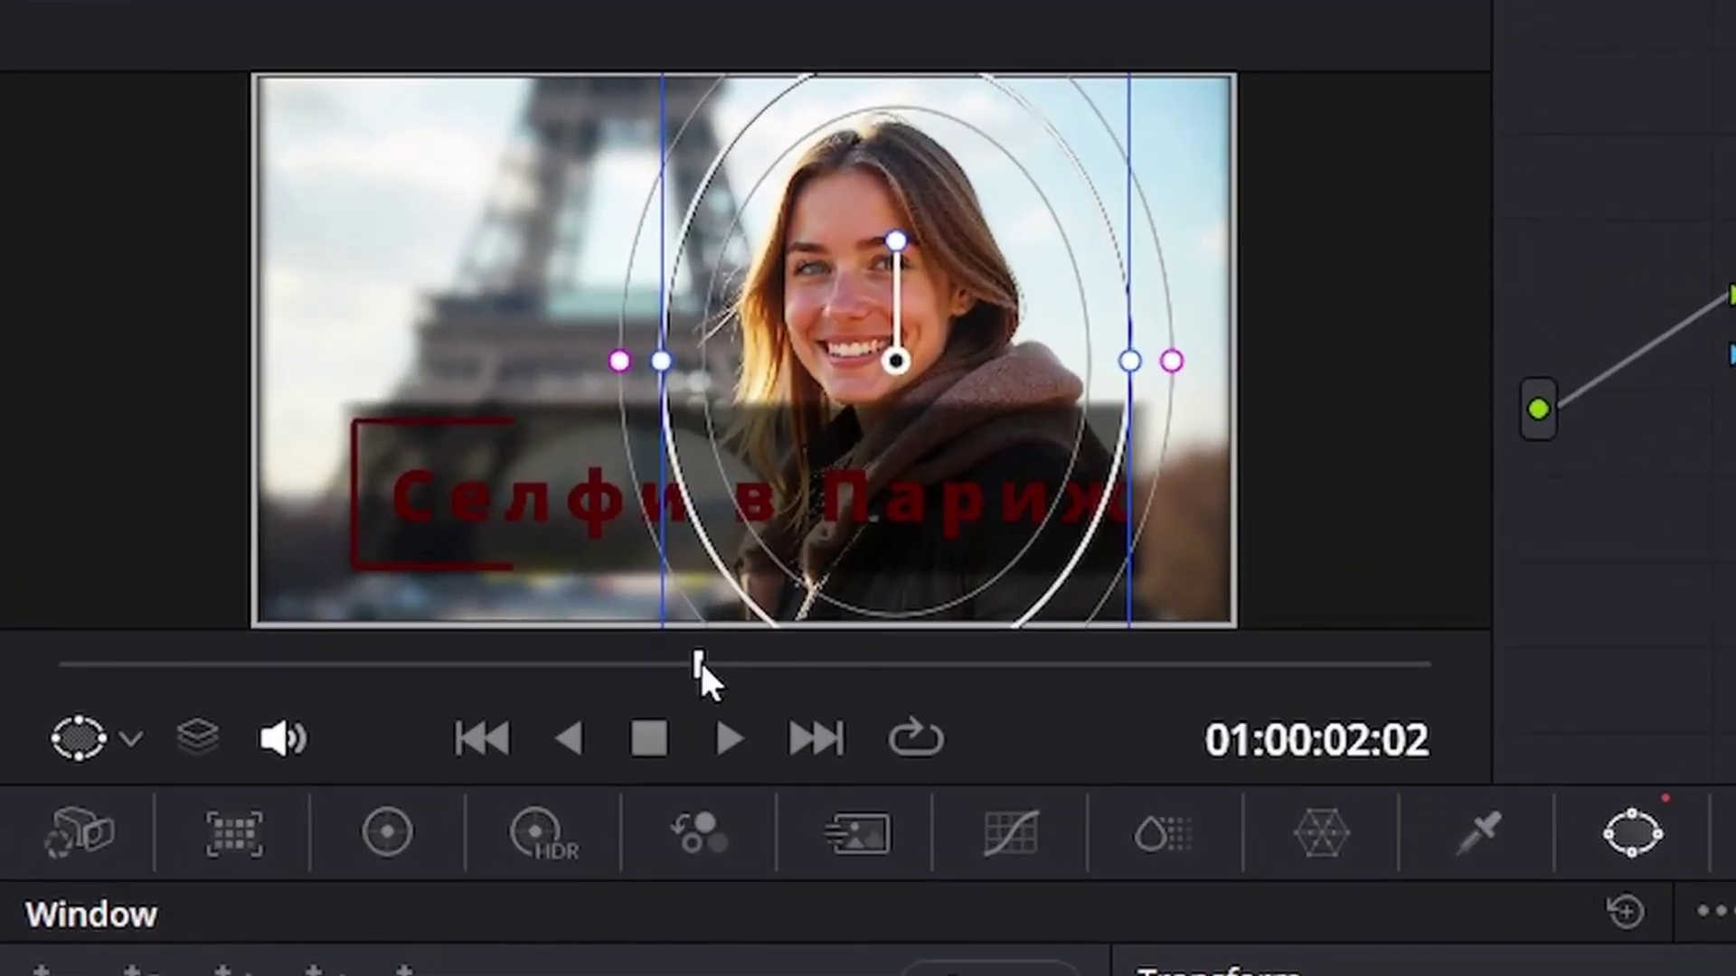
left_click_drag(701, 667, 284, 665)
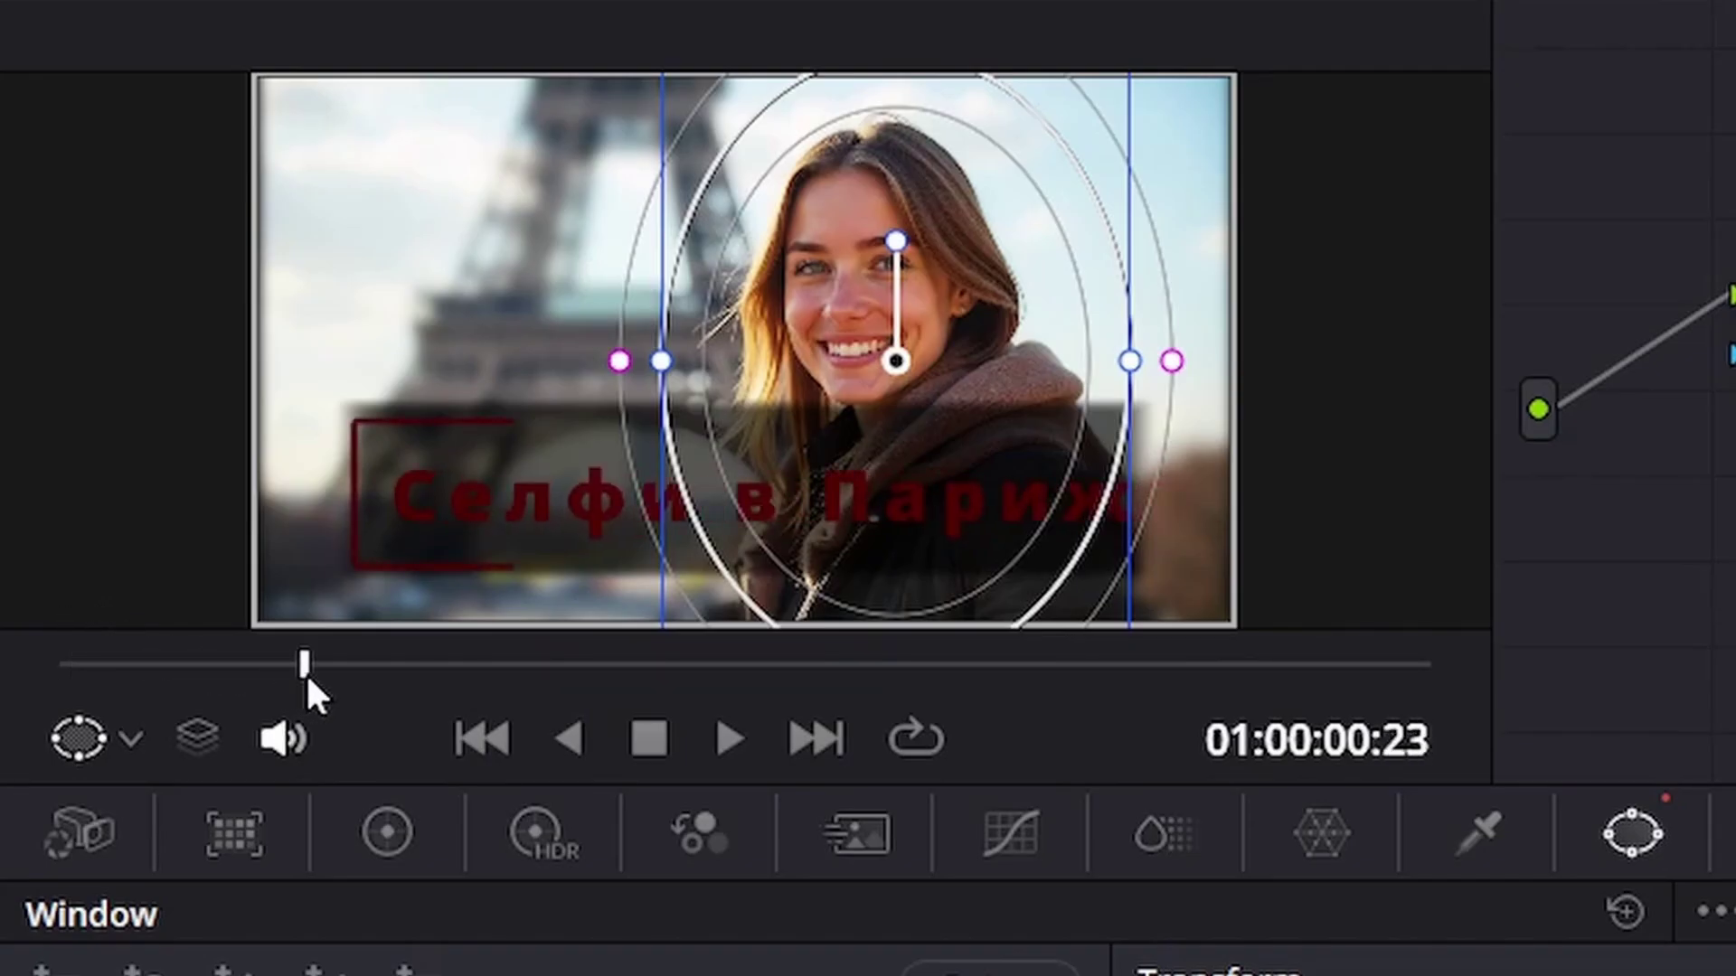
left_click_drag(307, 680, 742, 747)
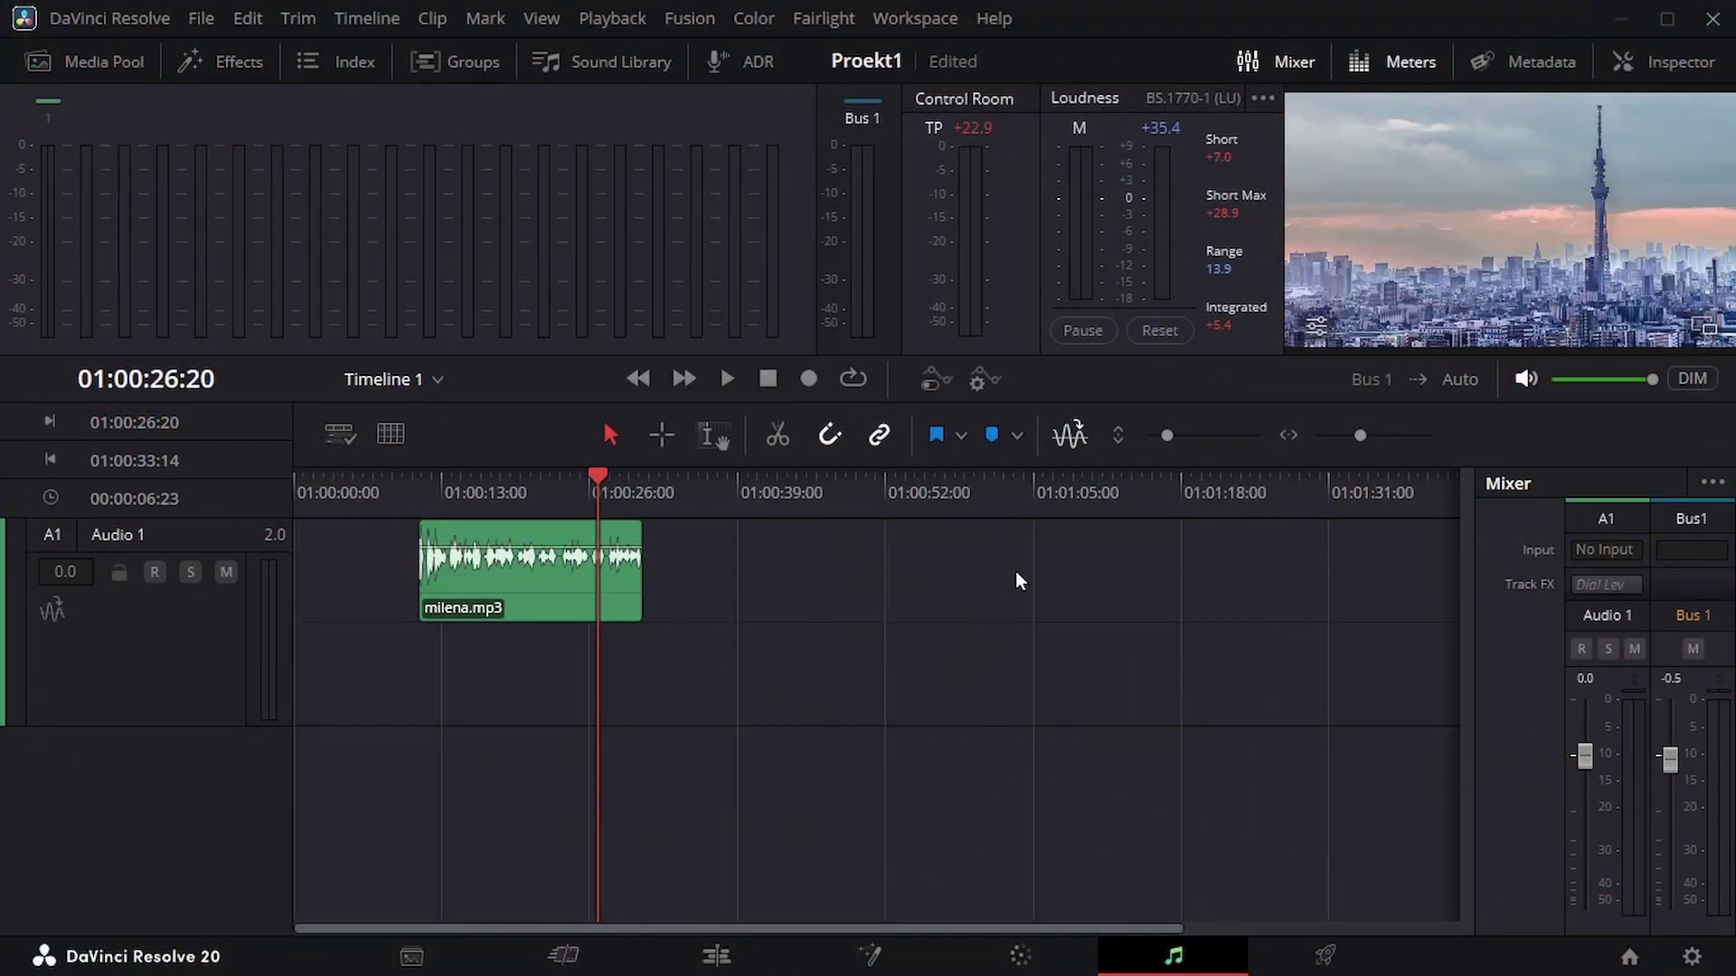
Show and hide the automation controls on the Fairlight page, and add a blue marker at 01:00:26:20
left_click(983, 383)
left_click(980, 421)
left_click(936, 380)
left_click(932, 386)
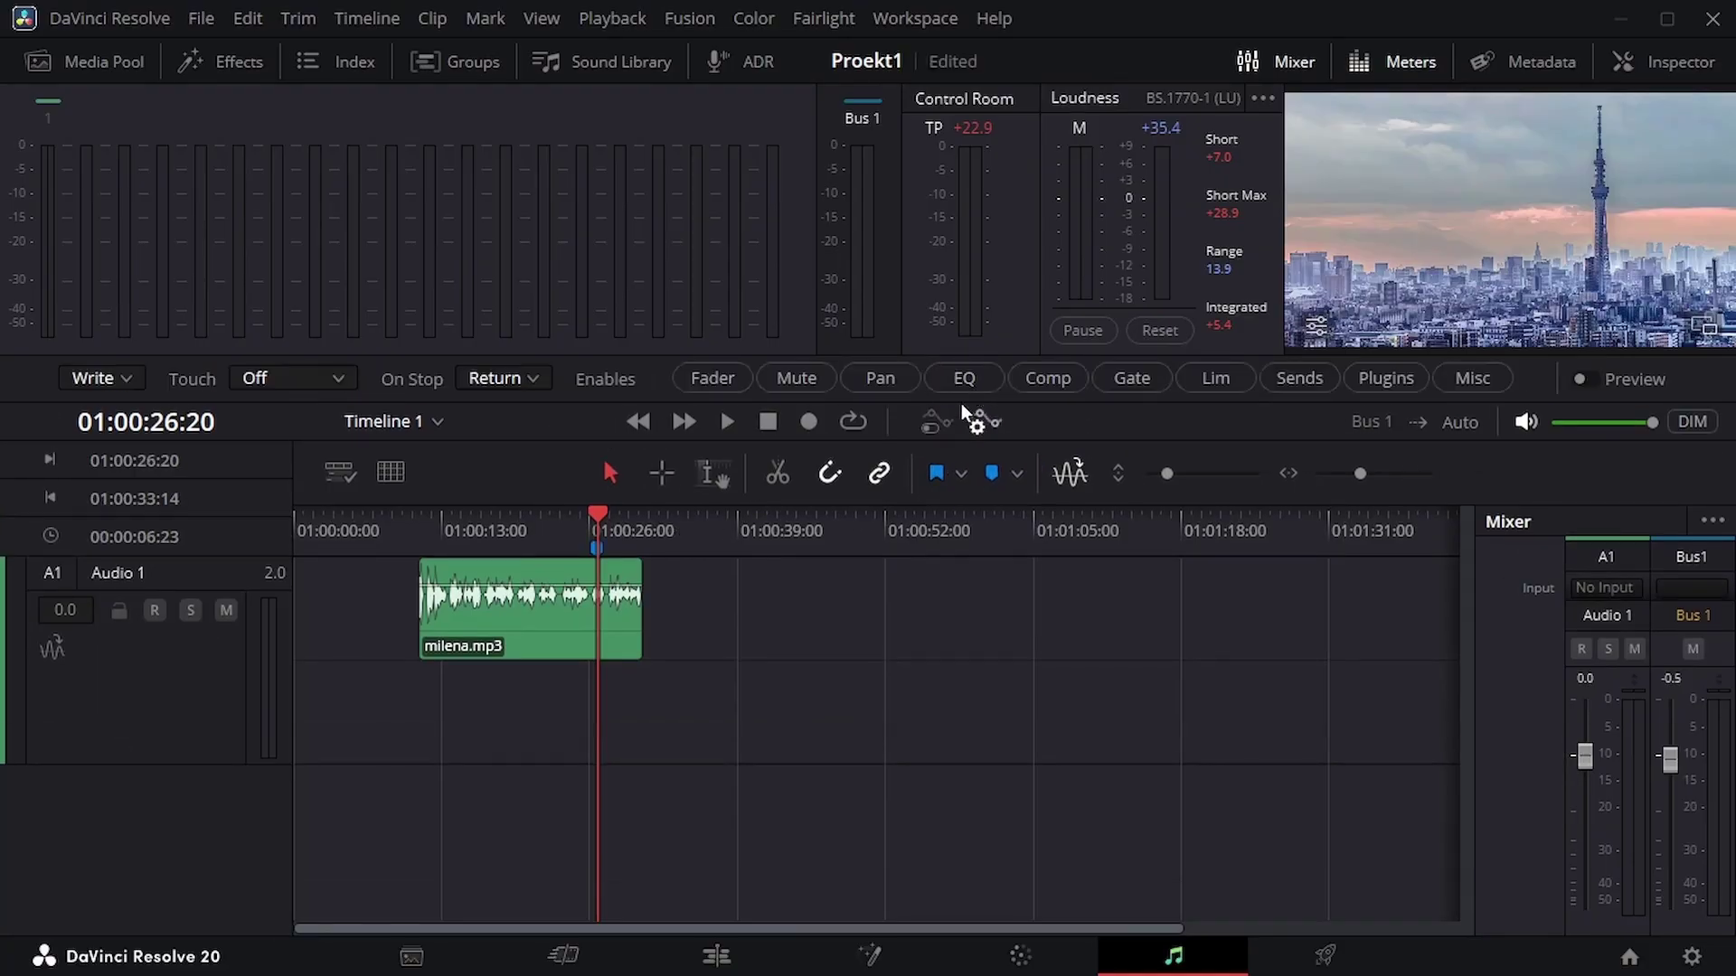
left_click(984, 421)
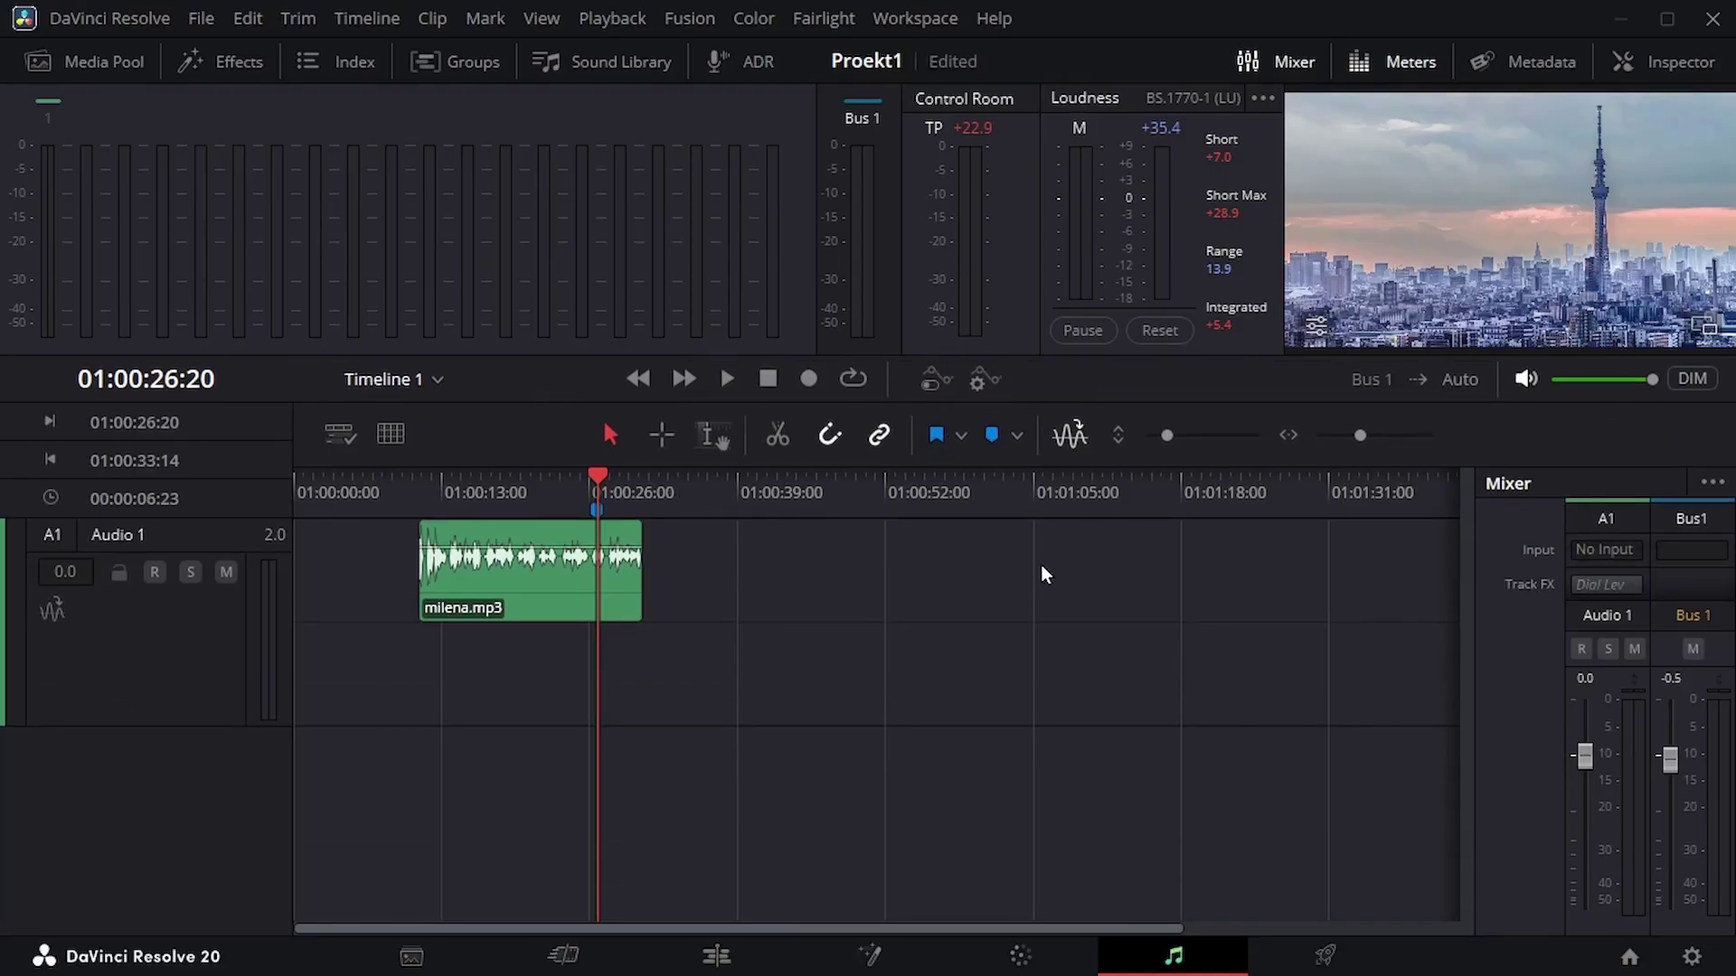
Examine the available audio transitions and the full list of Fairlight FX effects
left_click(216, 60)
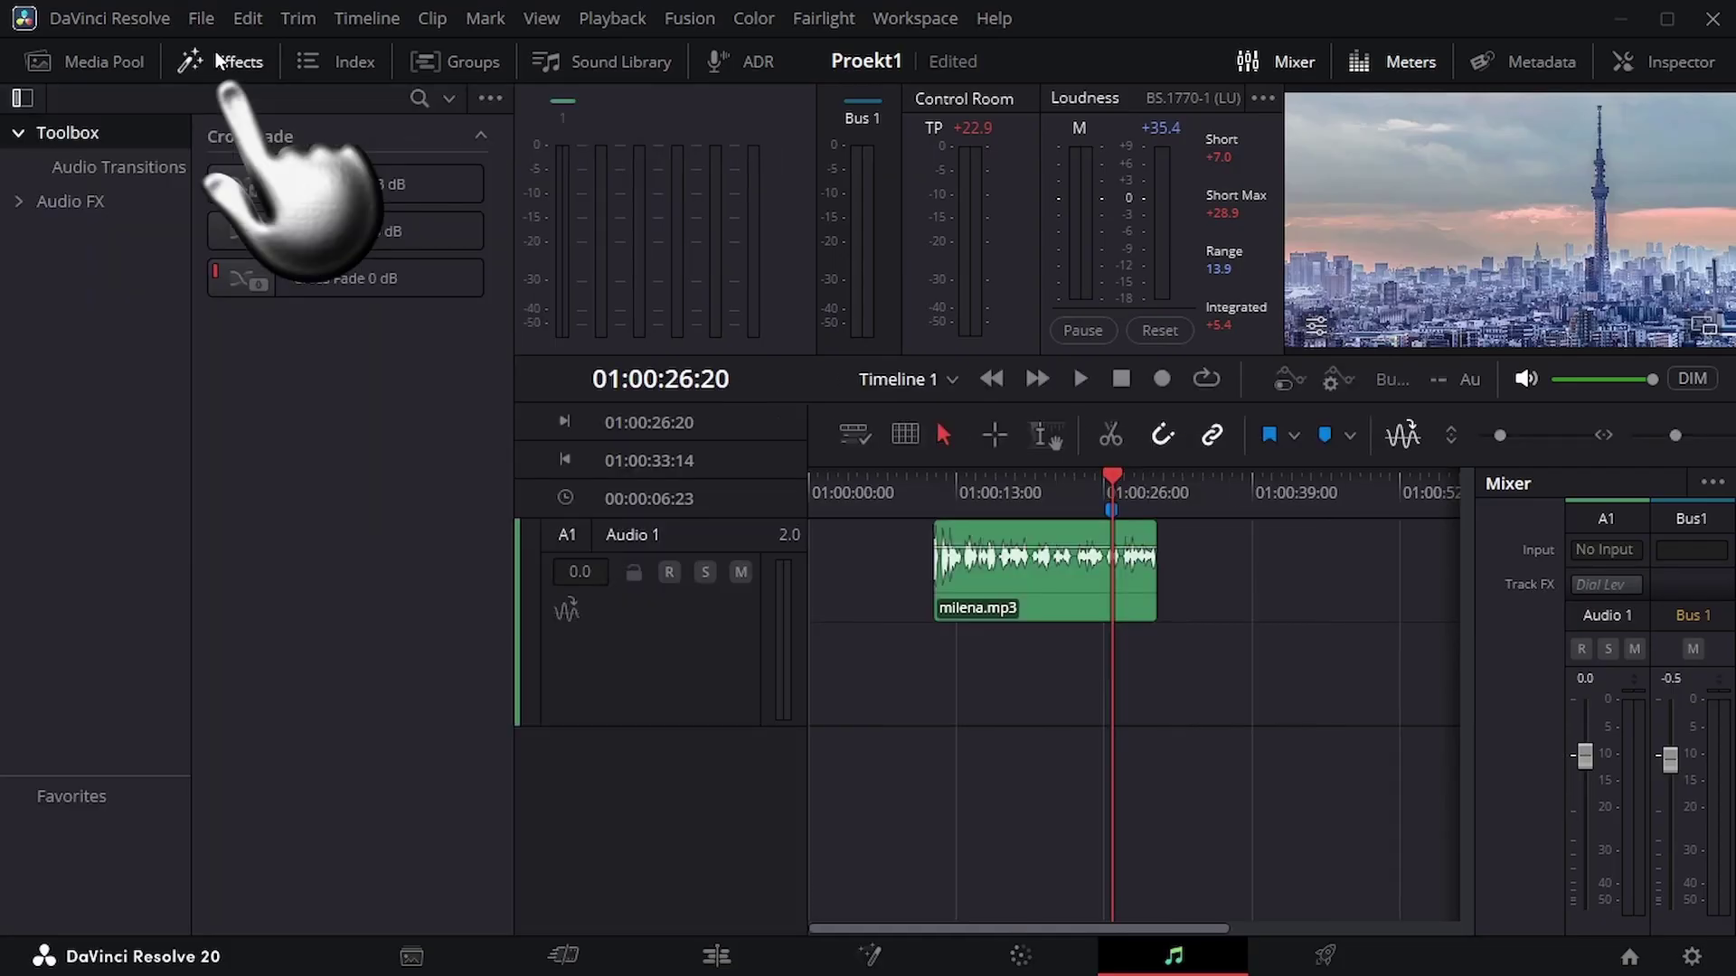
left_click(91, 167)
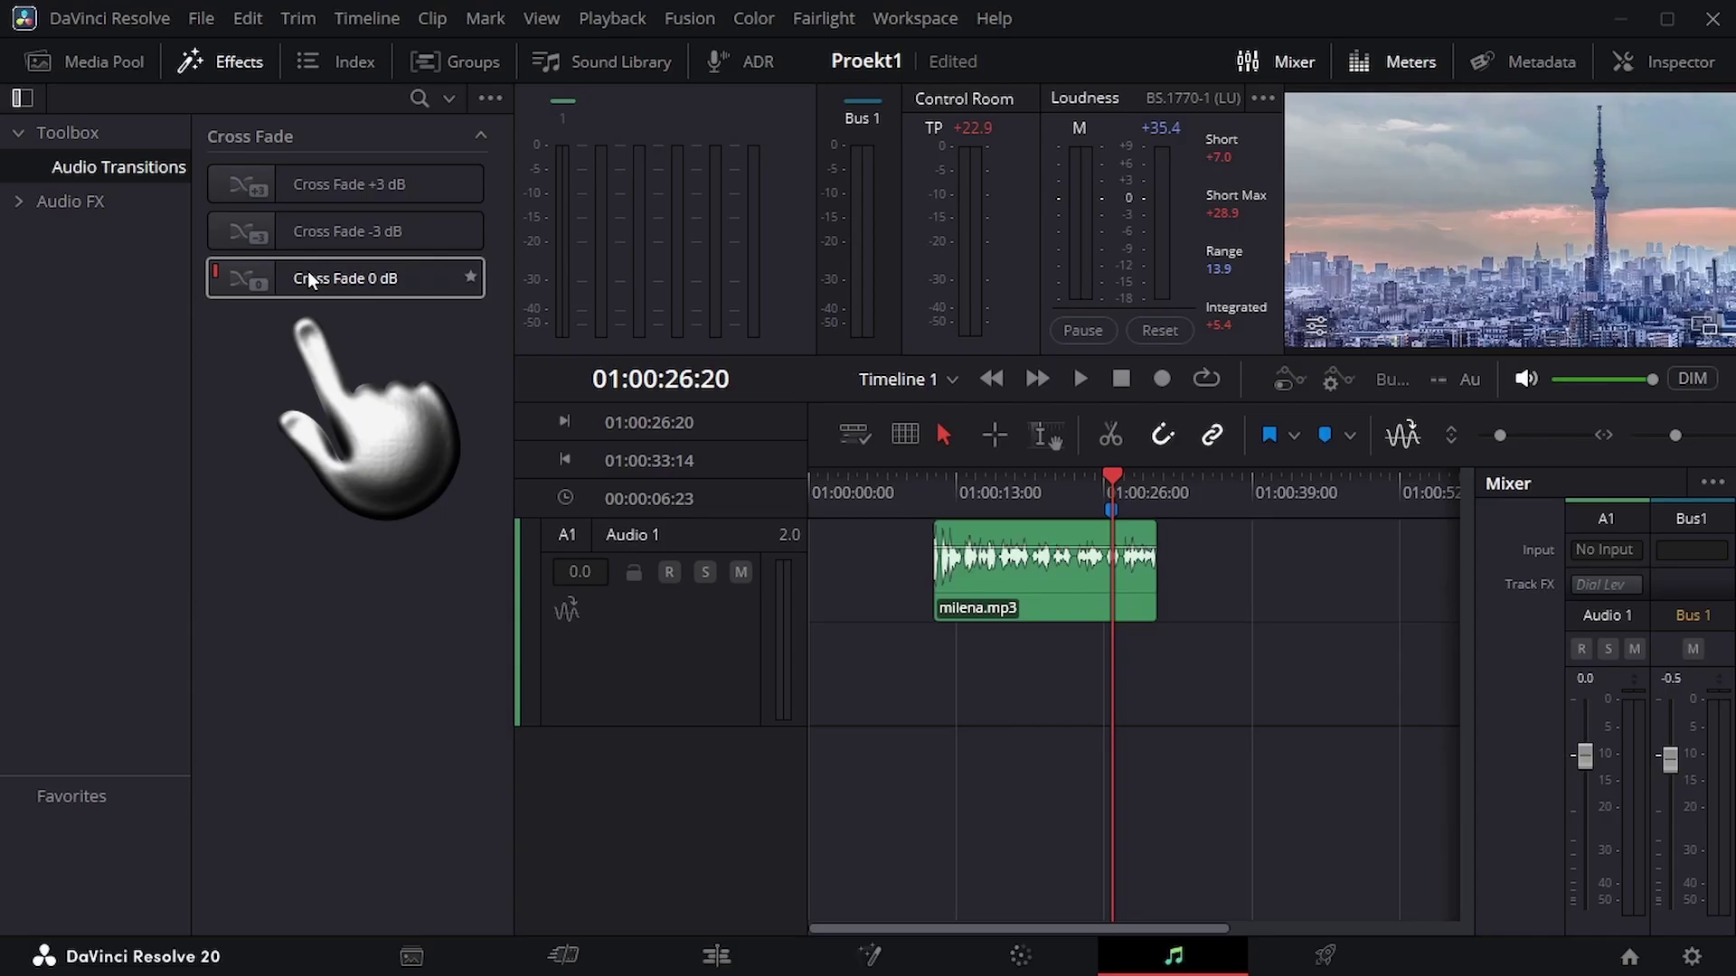
left_click(74, 201)
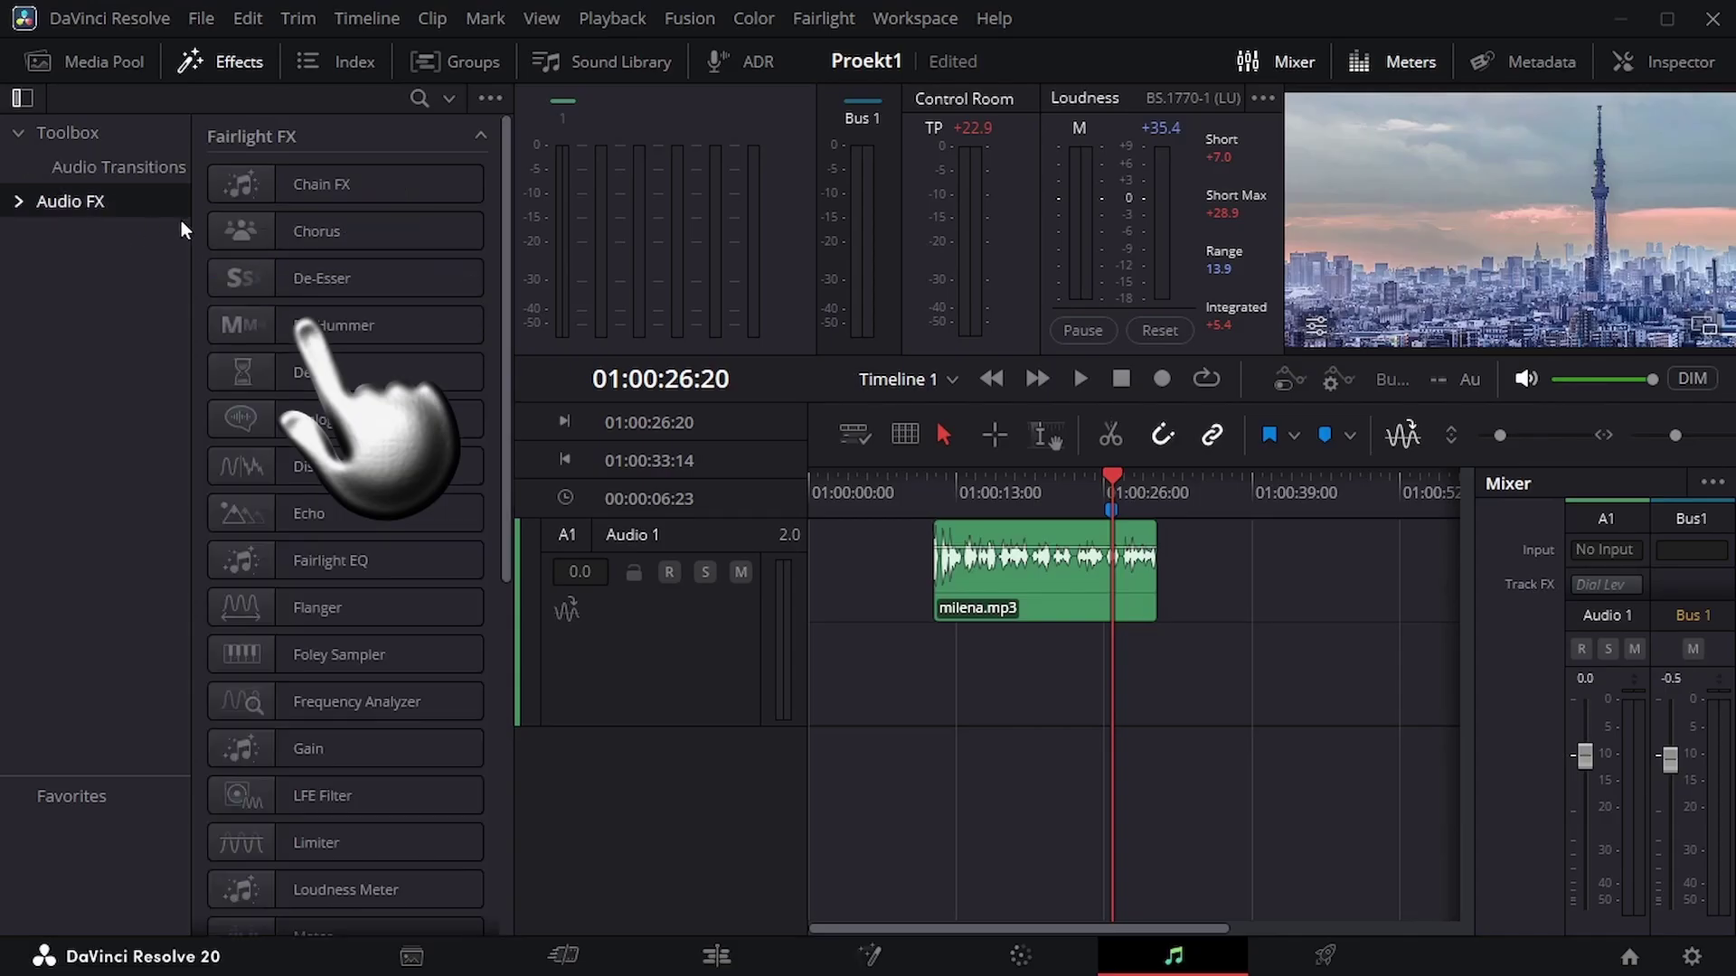
scroll(332, 208, "down", 6)
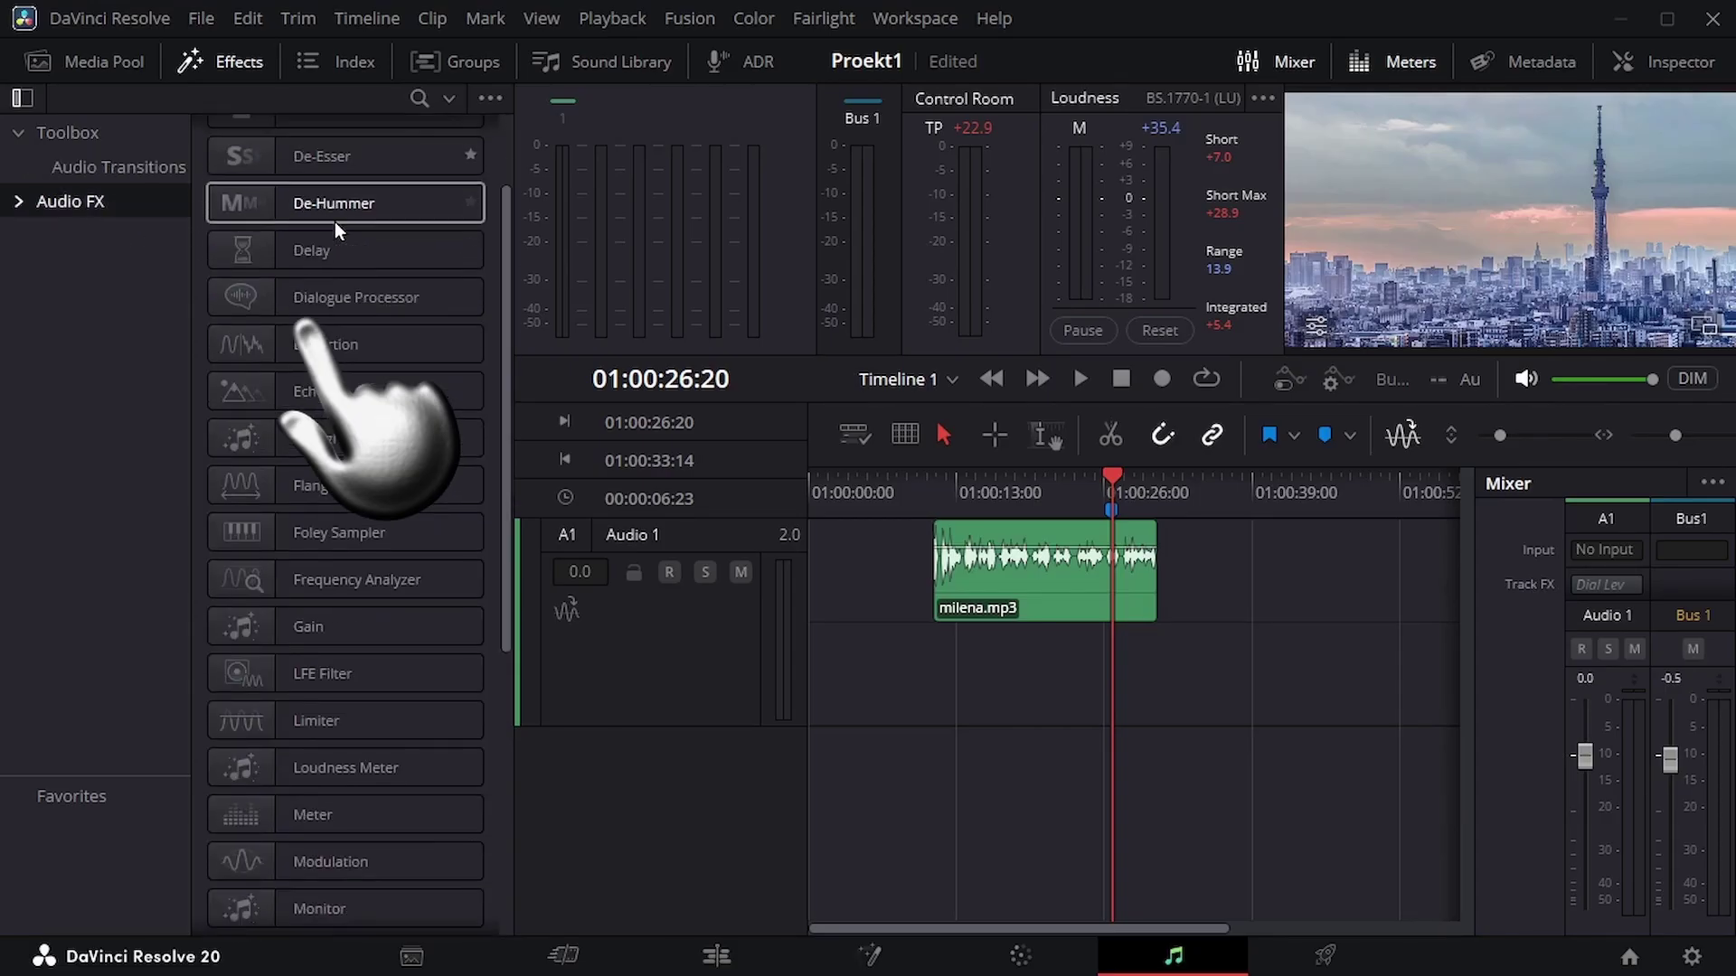
scroll(349, 262, "down", 7)
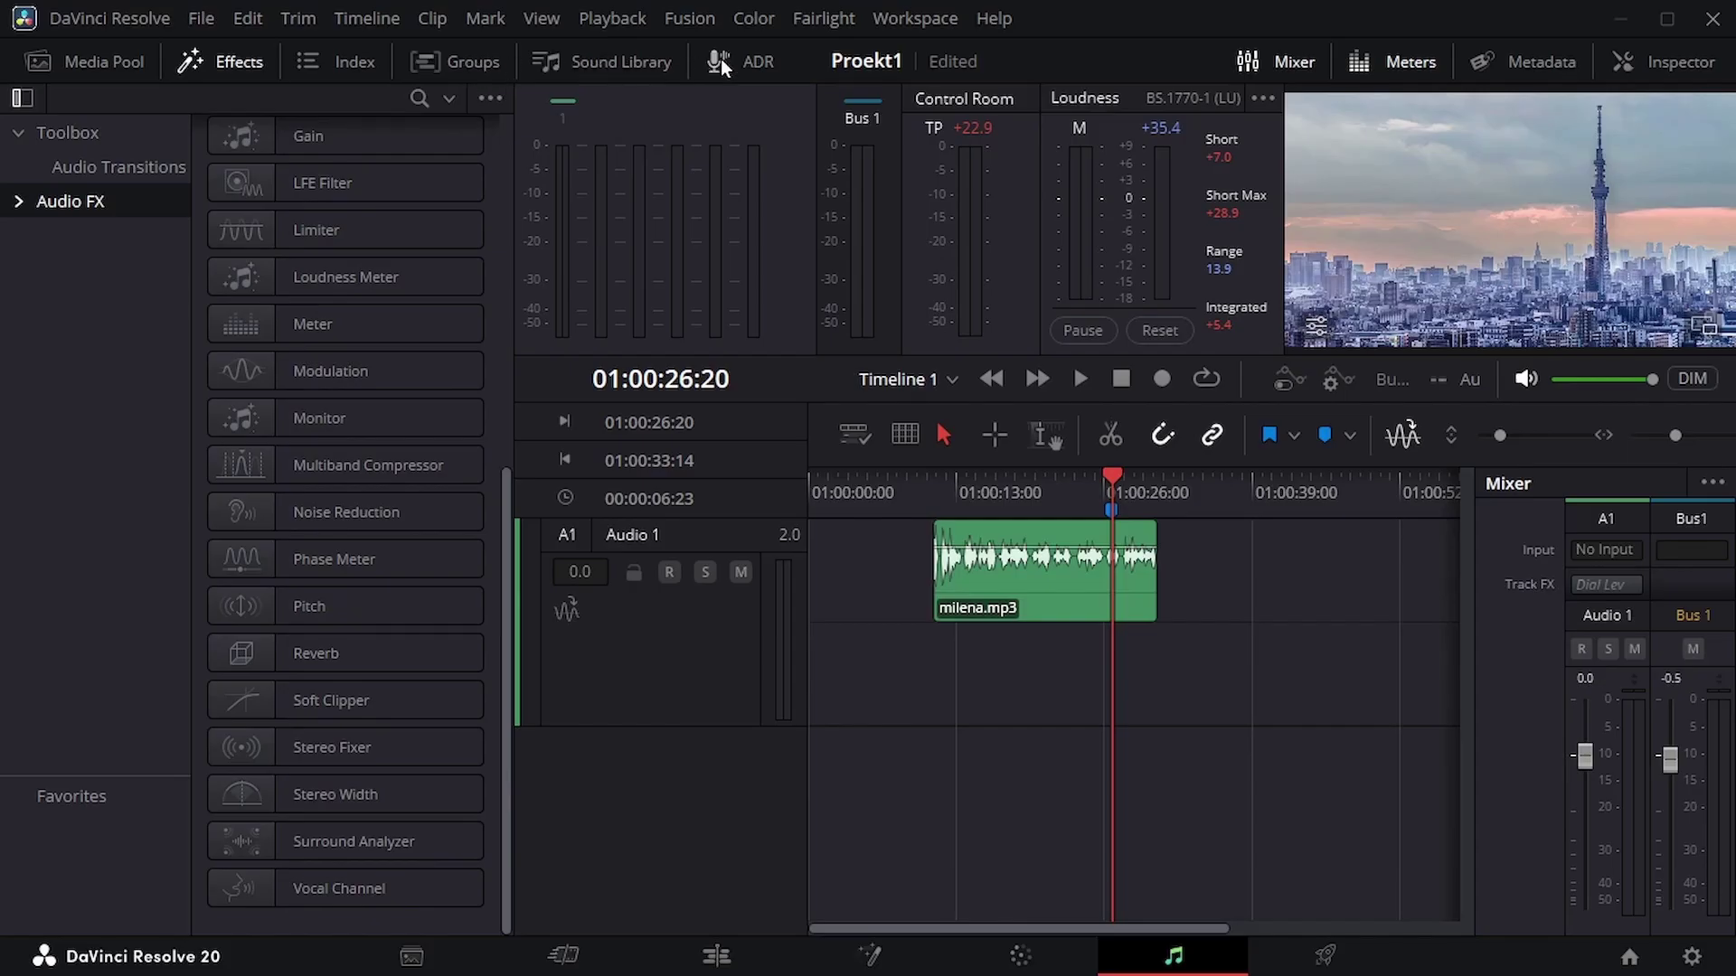
Request the free Blackmagic Fairlight Sound Library download and run its Windows installer
left_click(632, 57)
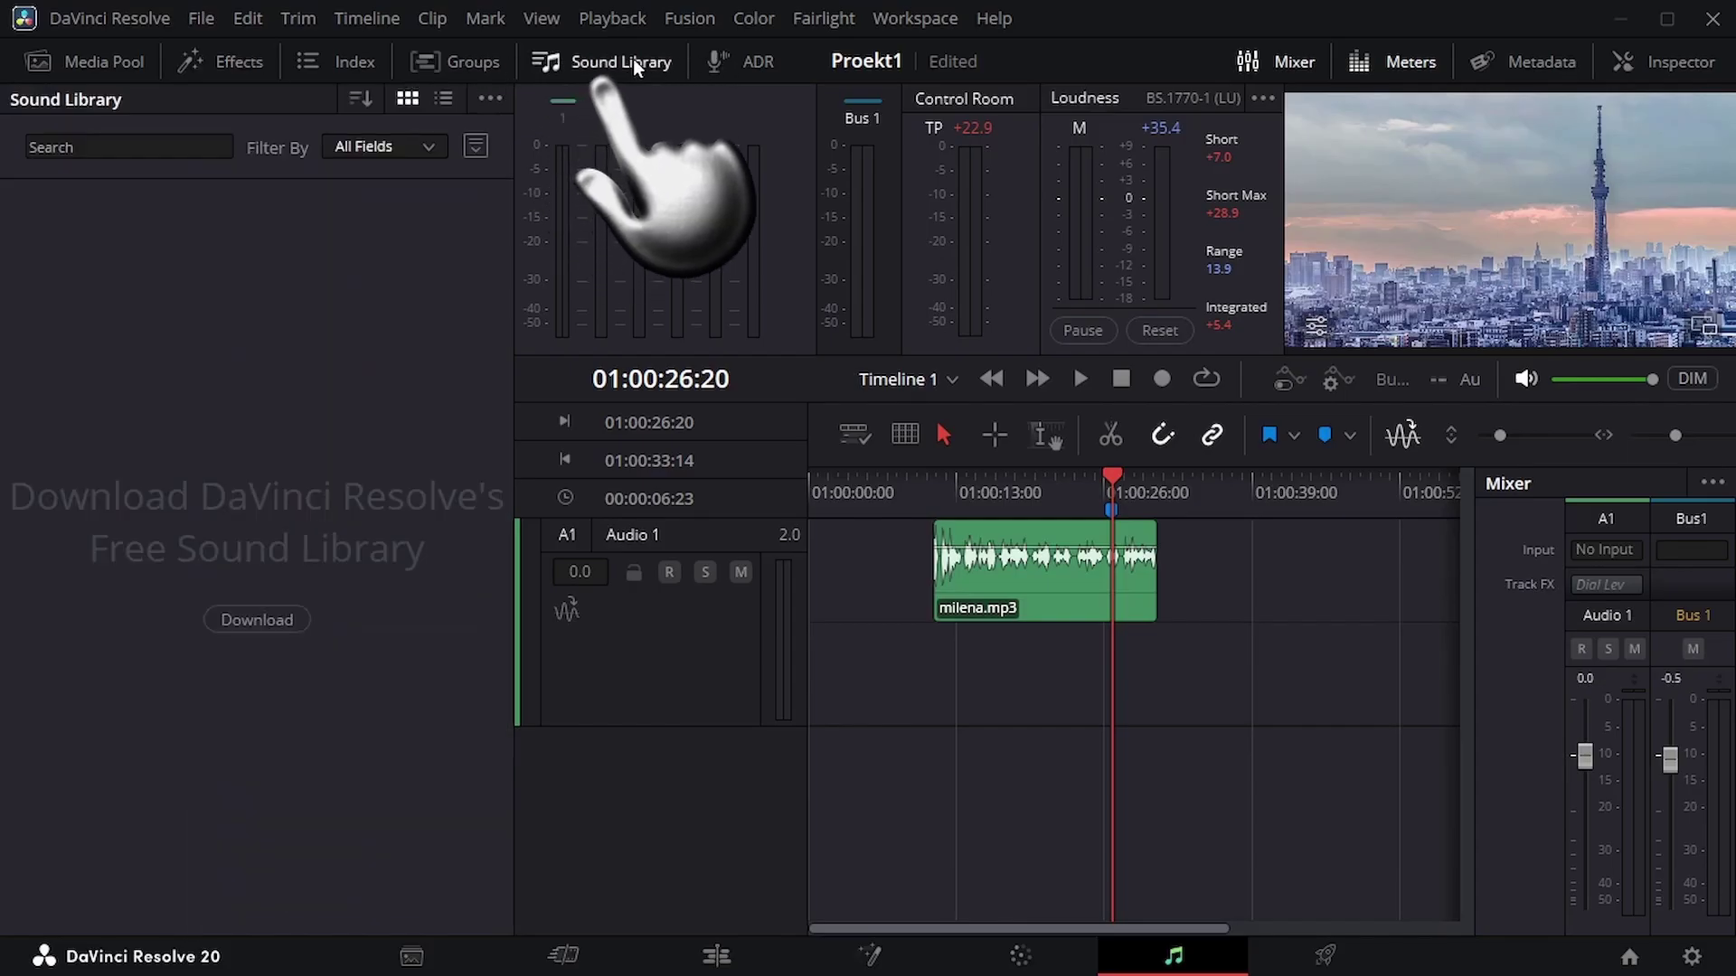
left_click(258, 628)
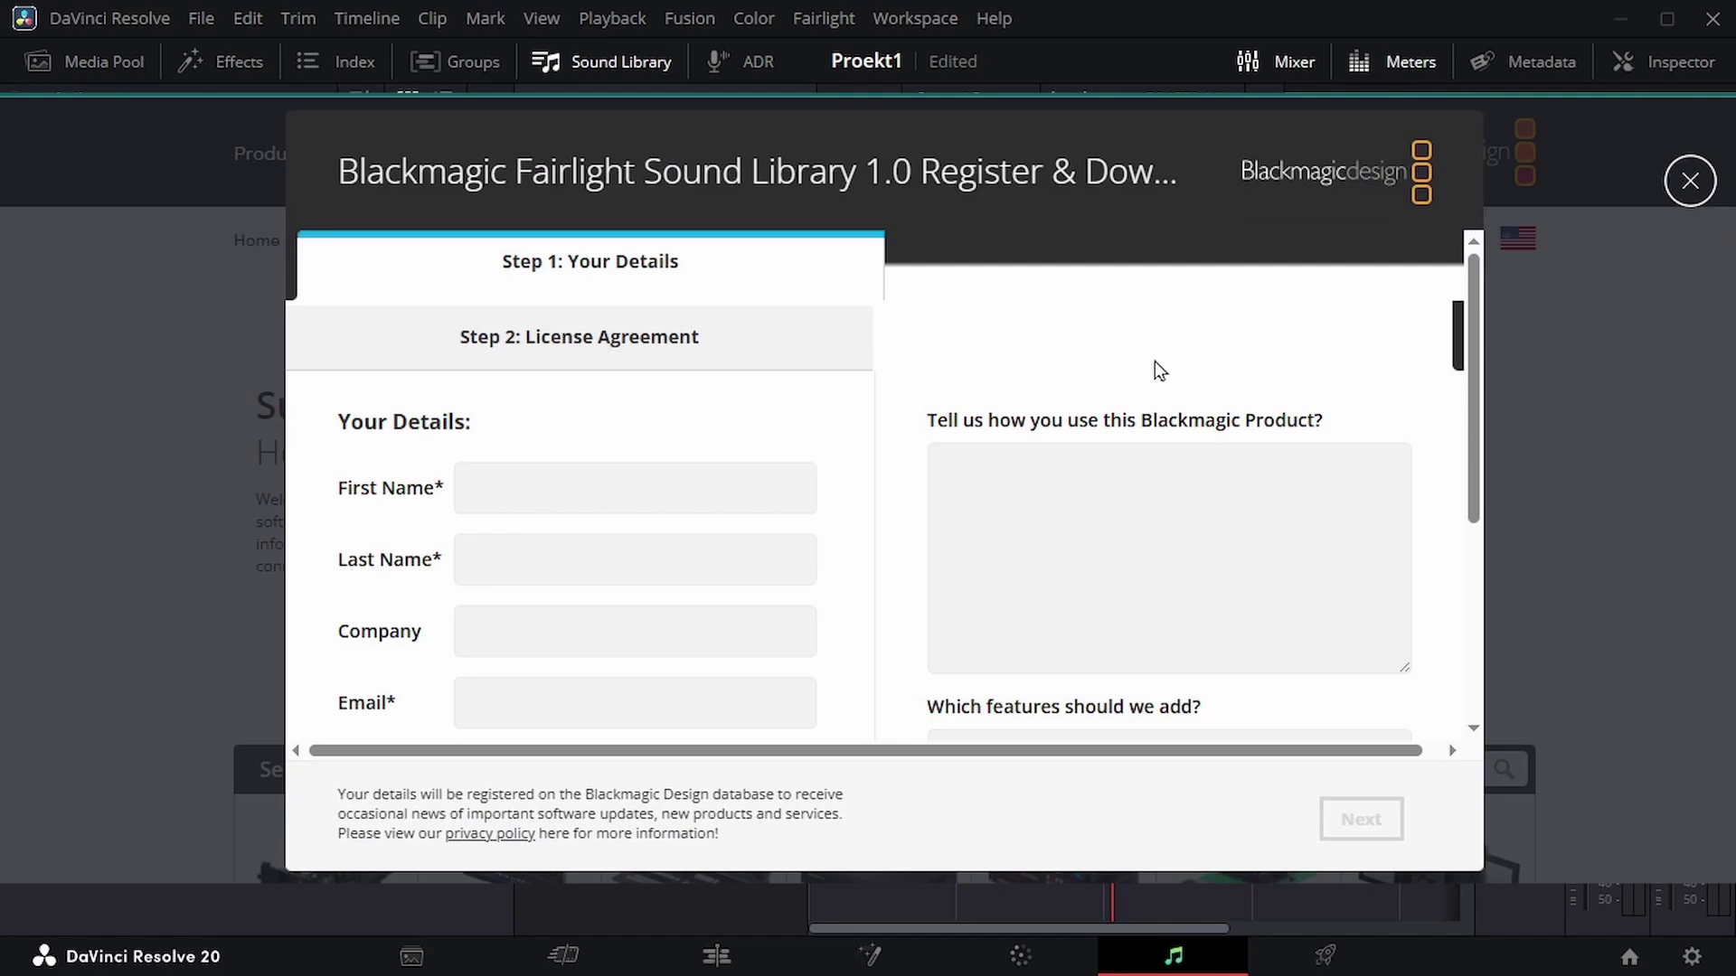
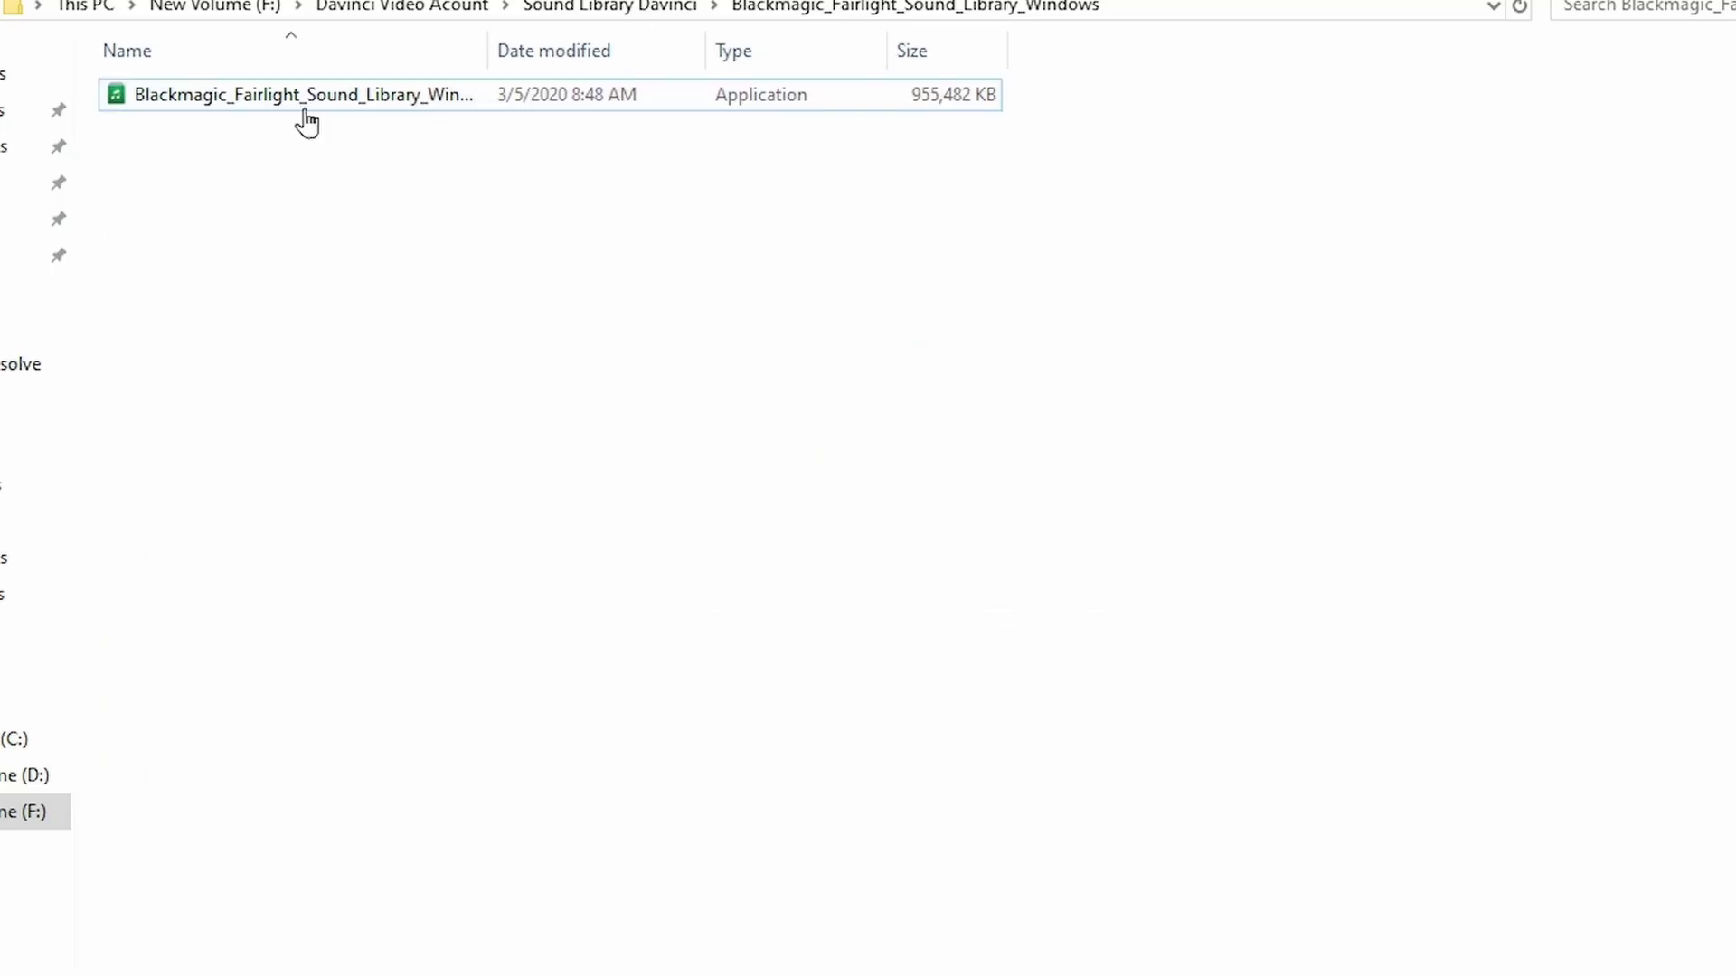
left_click(298, 101)
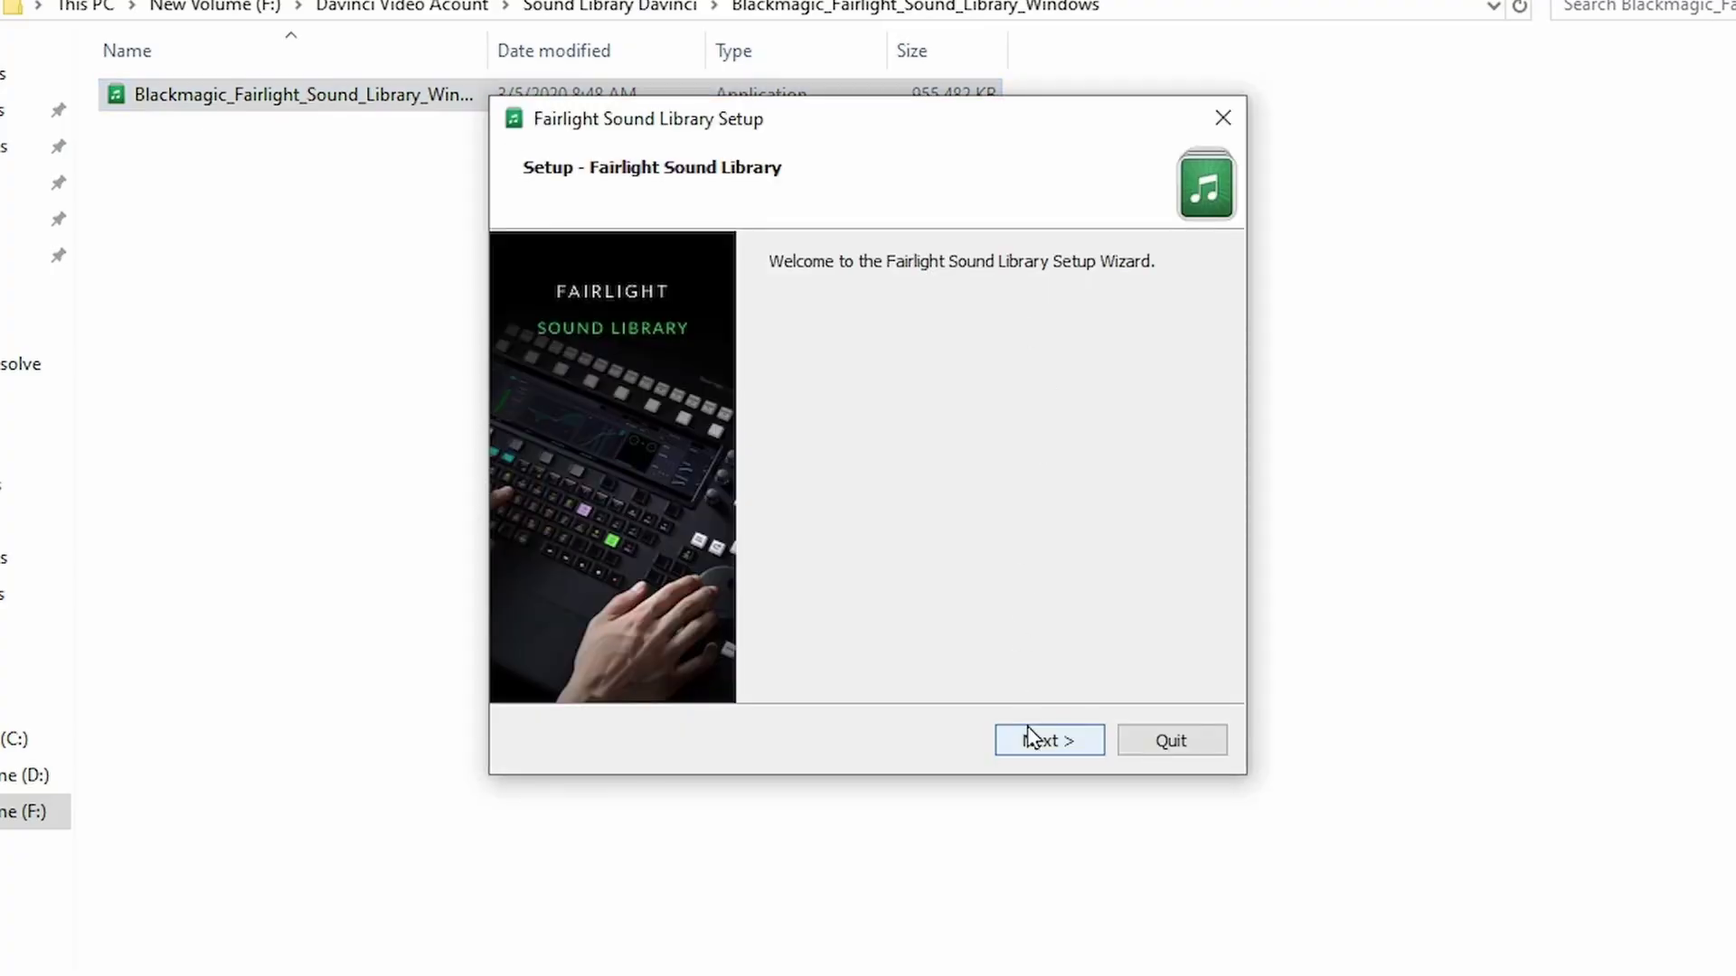
left_click(1033, 746)
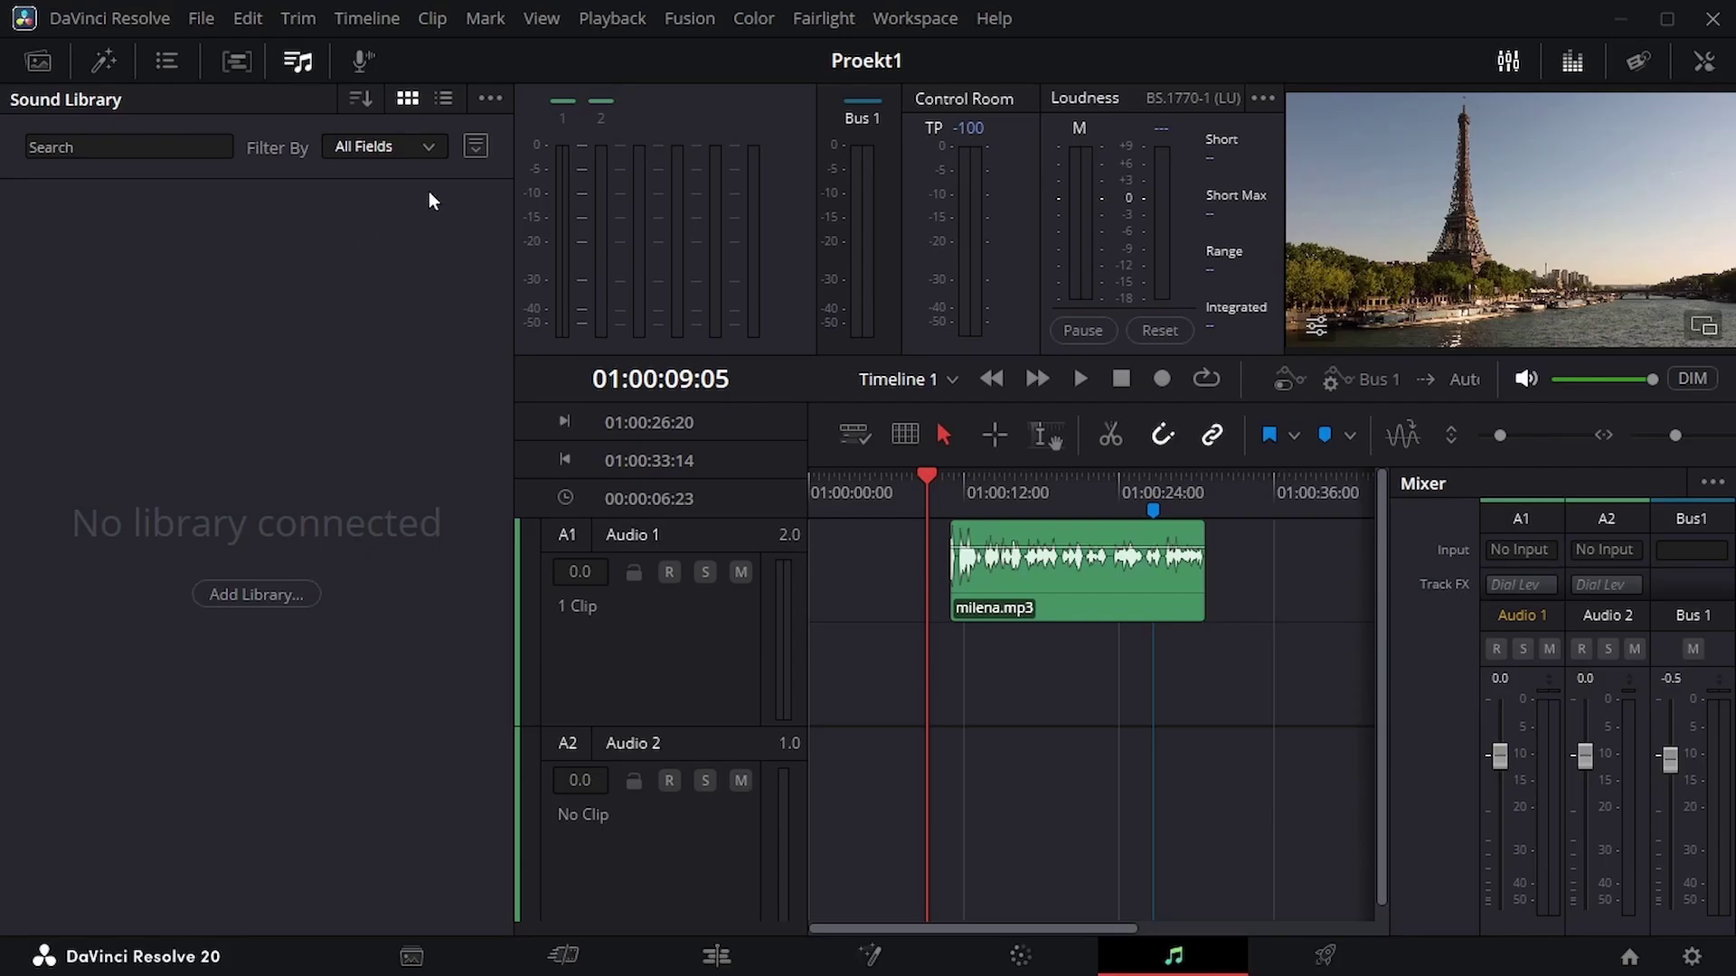
Choose Fairlight Sound Library as the database for the sound library
left_click(475, 148)
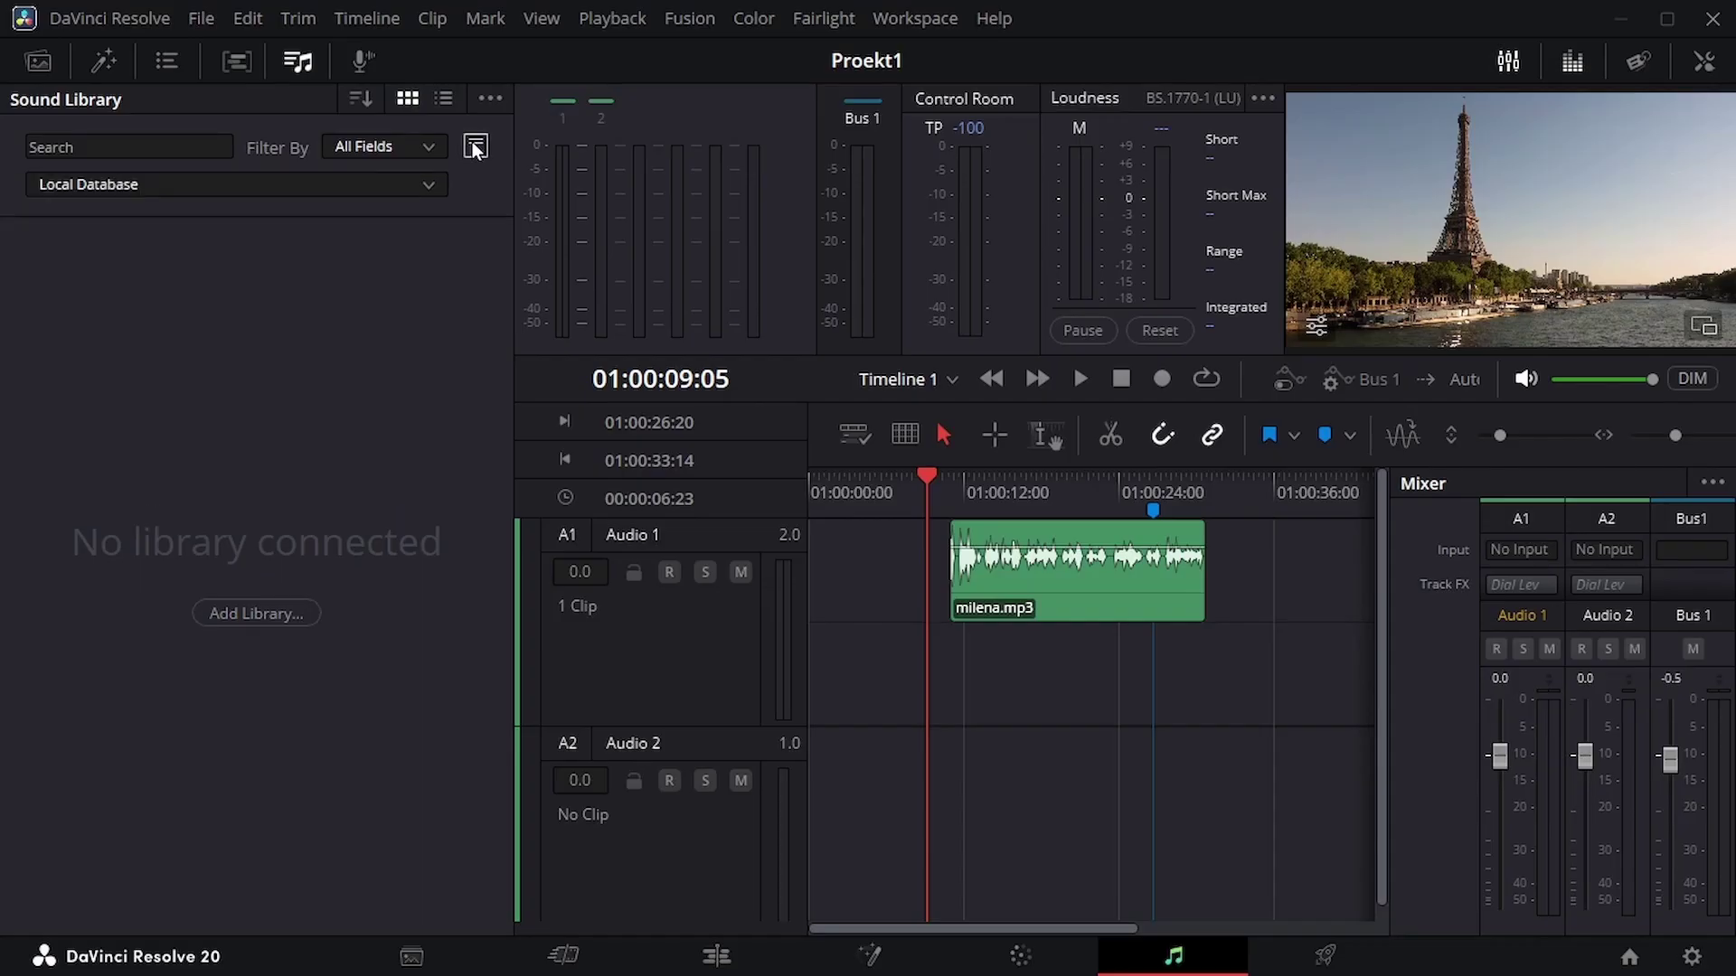
left_click(352, 188)
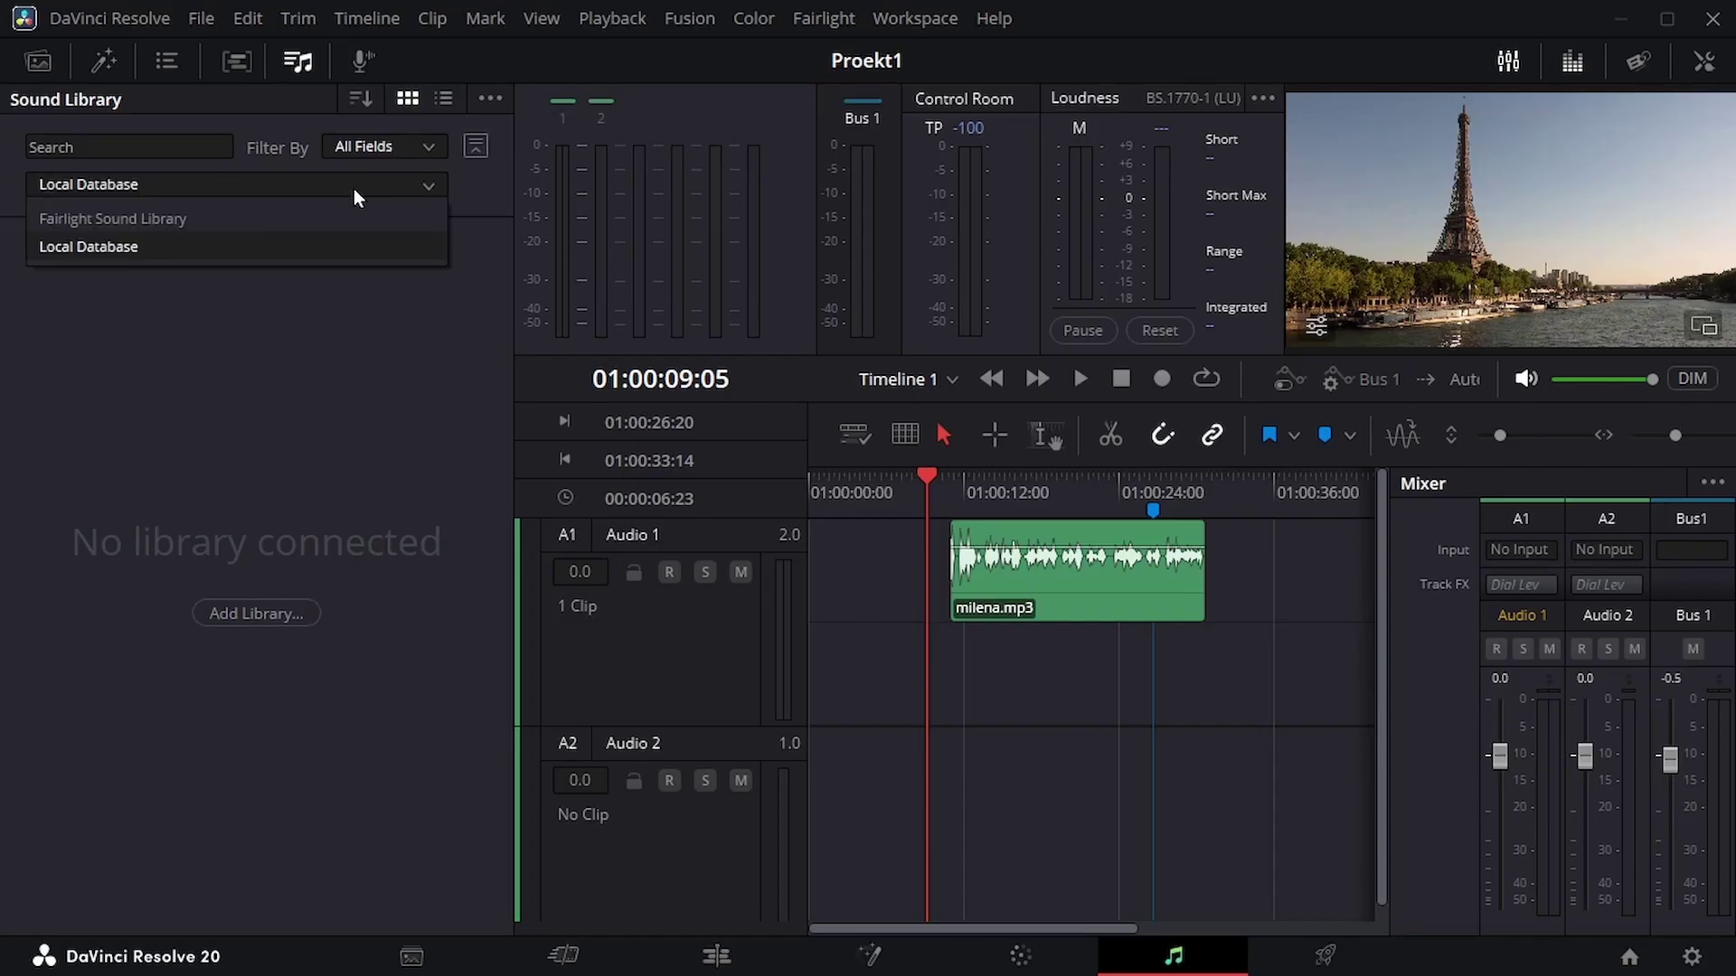
left_click(134, 218)
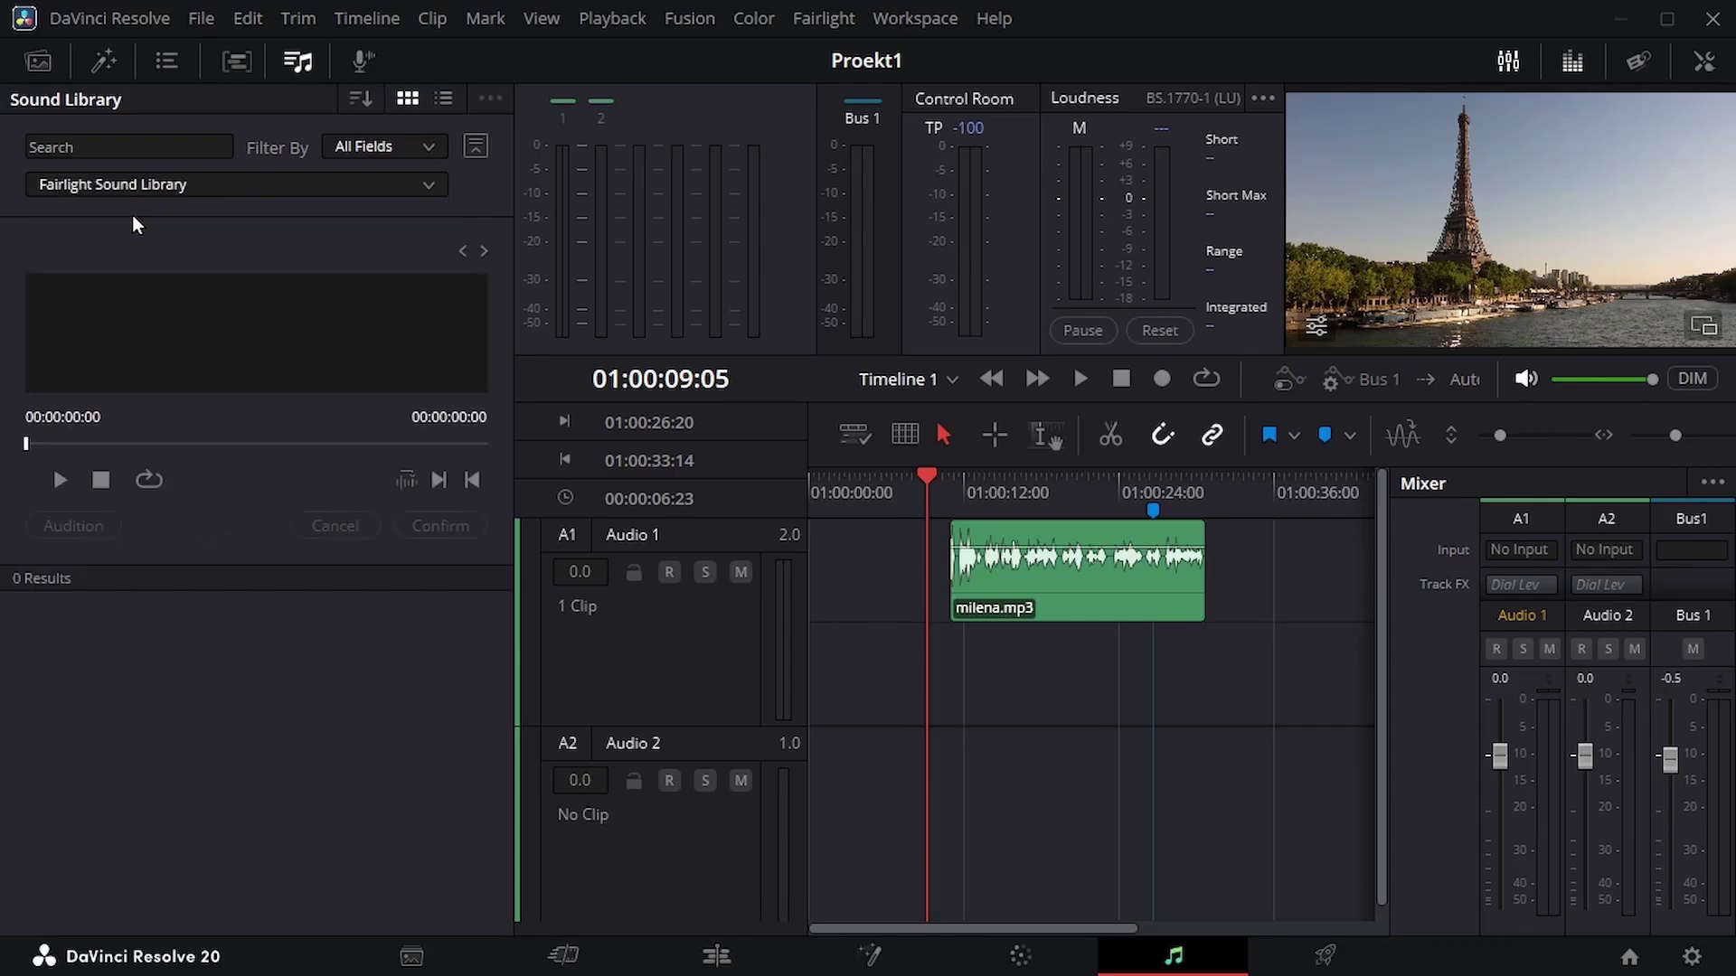
List the library's sounds with the search *** and preview Aluminum Can Crush,Throw.M and Ants Scurrying About.M
left_click(83, 142)
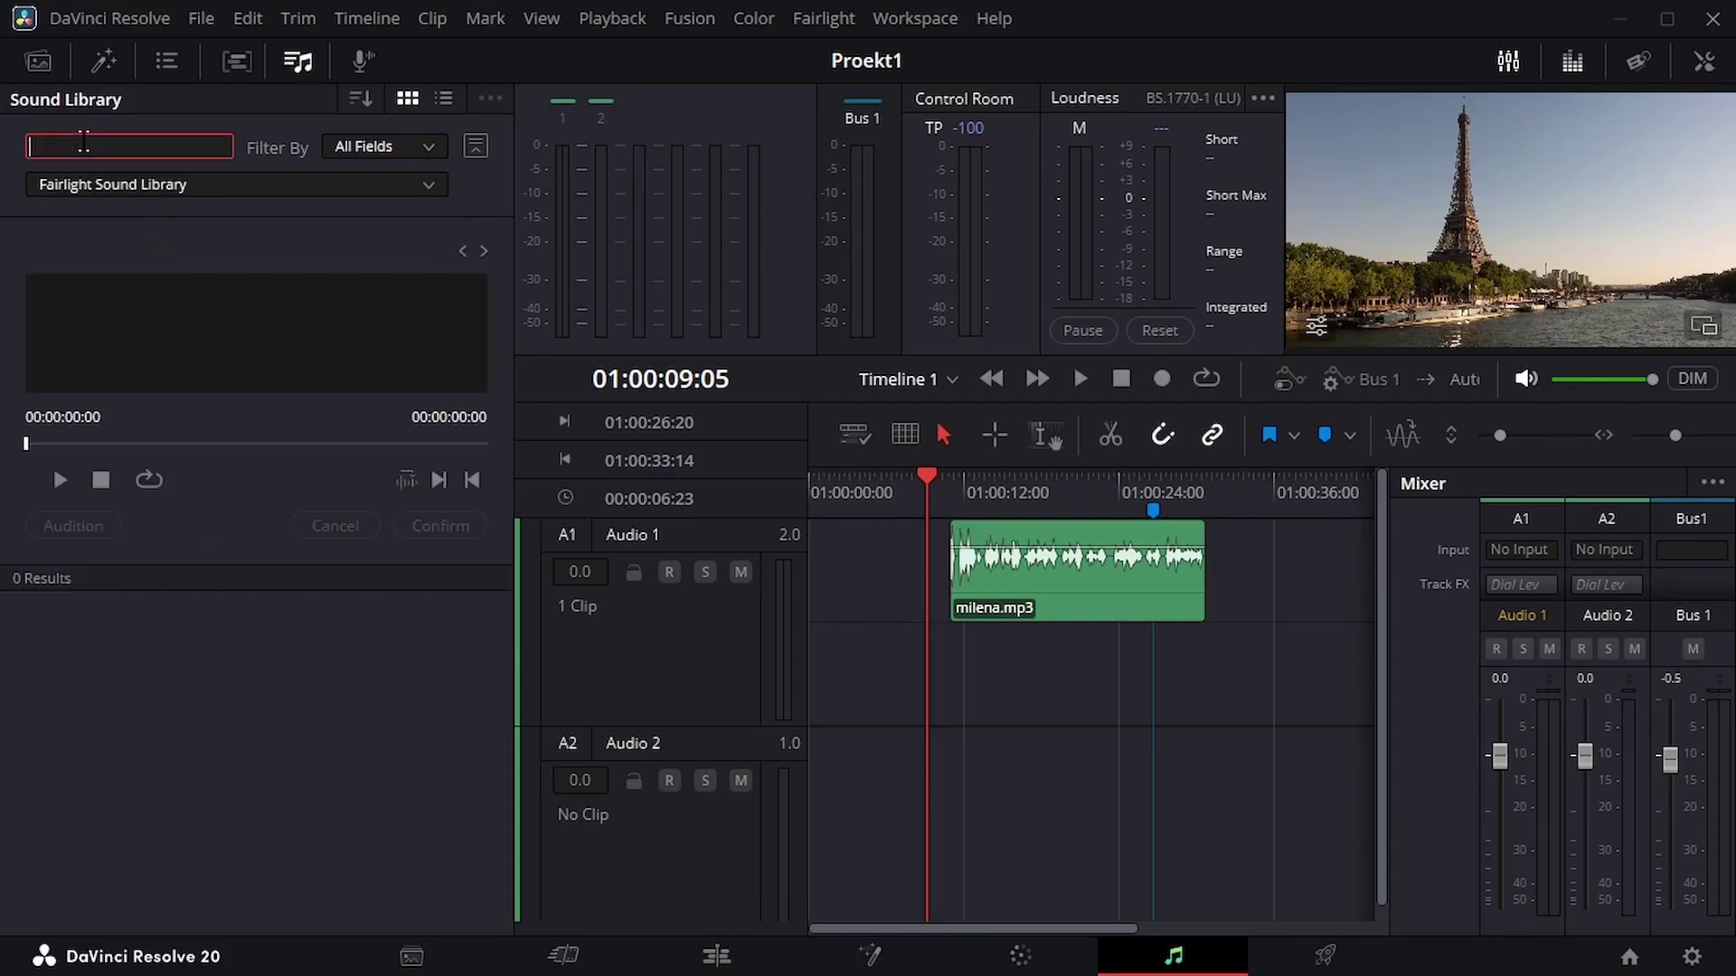
type("***")
key("Return")
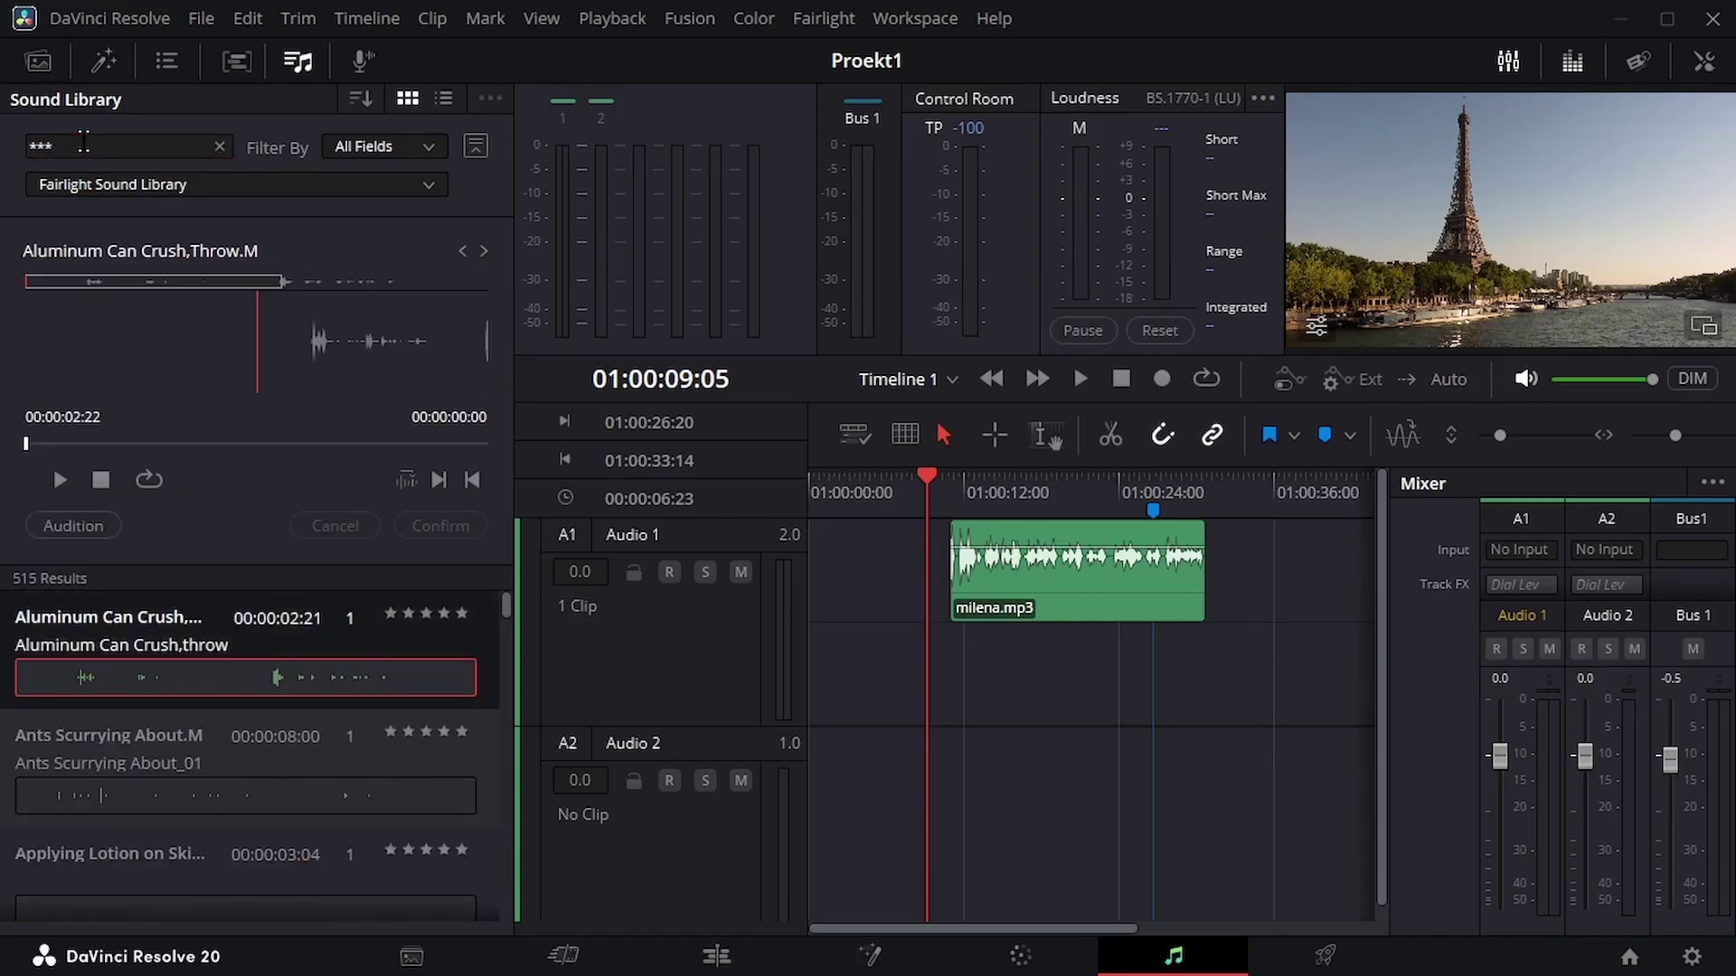
left_click(59, 480)
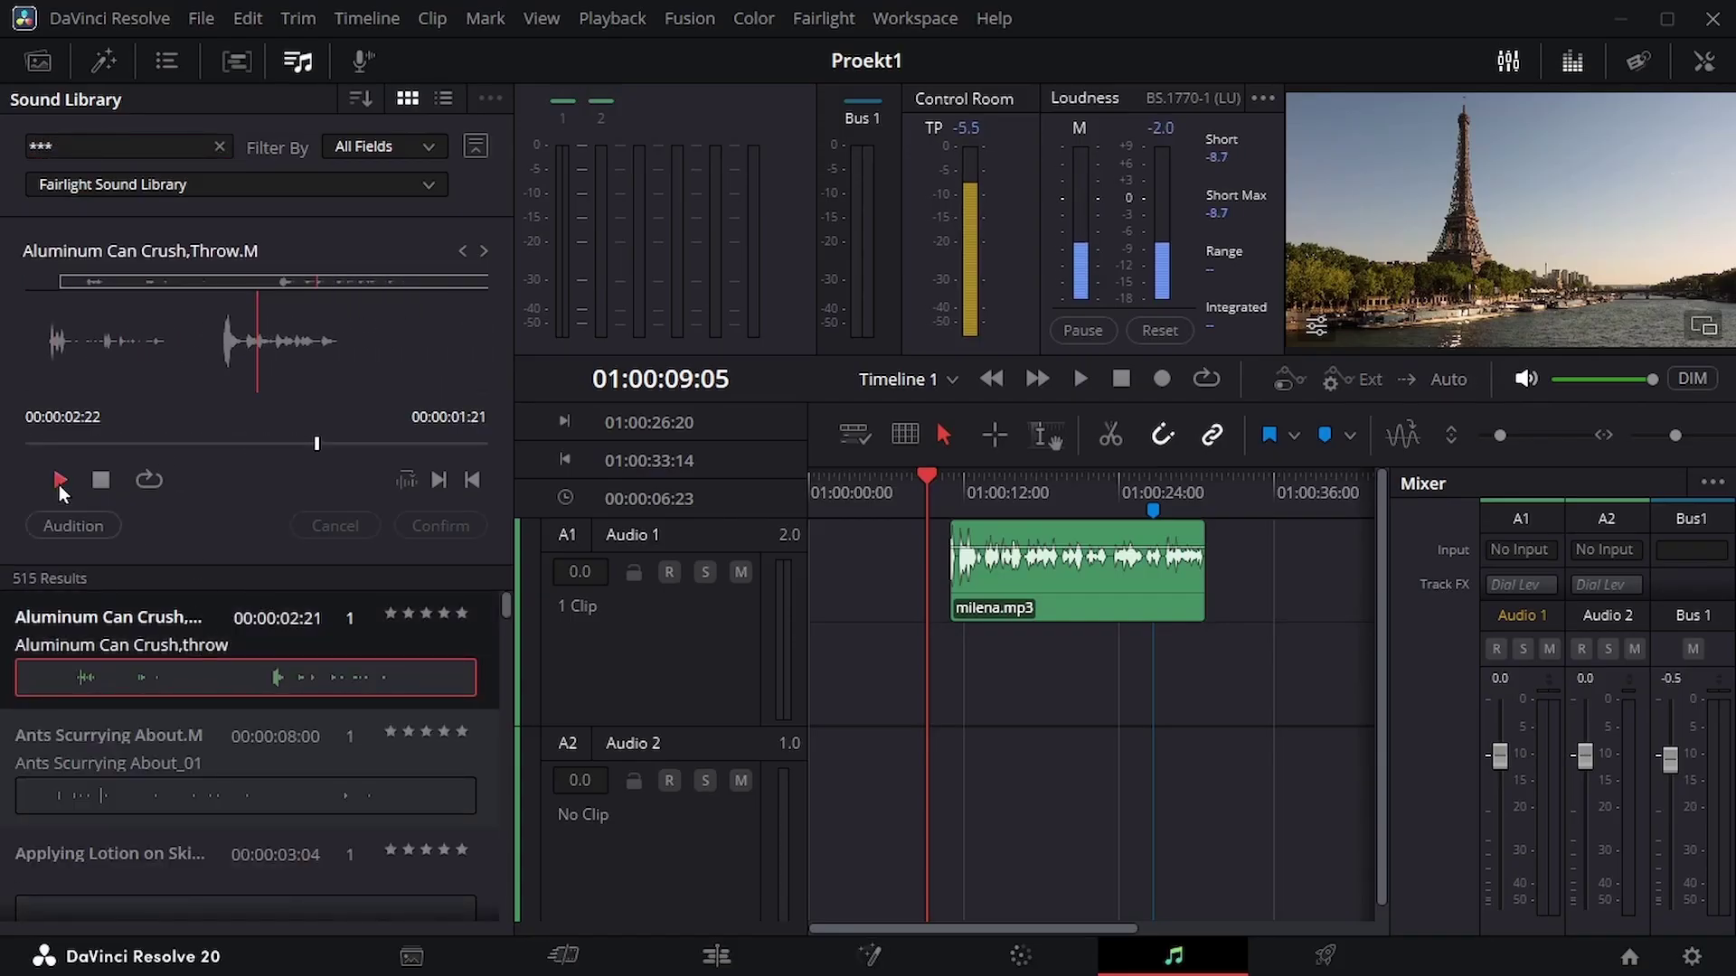
left_click(158, 794)
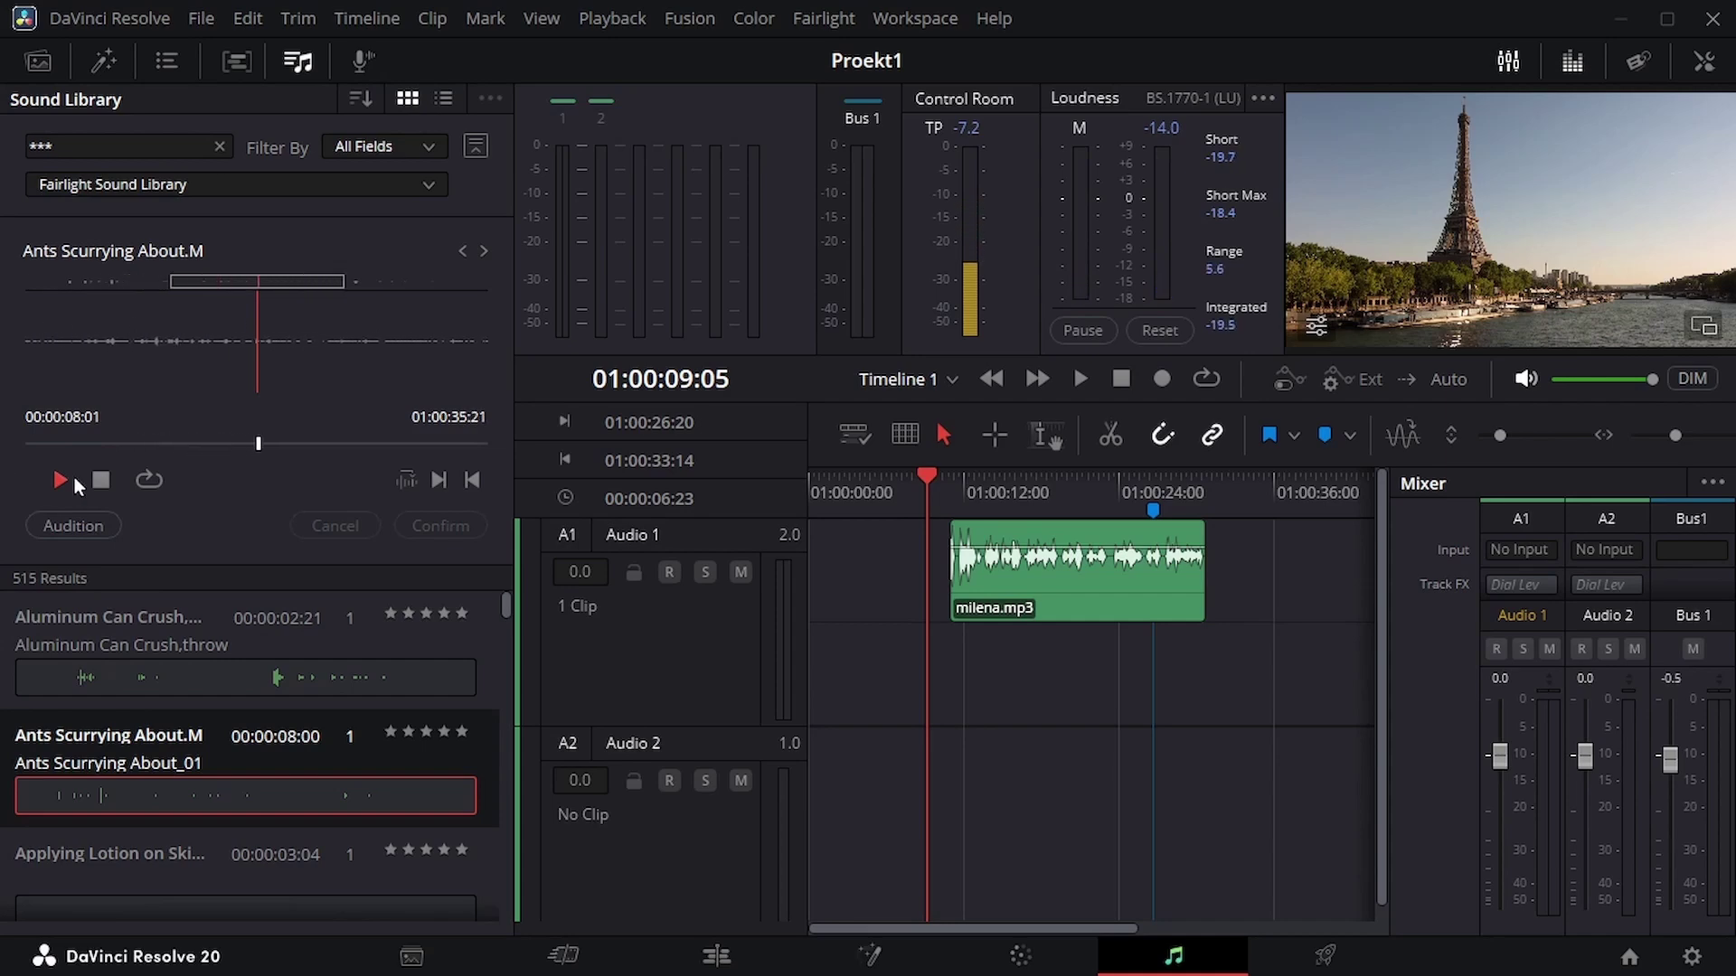
Search the sound library for knock and preview Knocks On Flimsy Metal Trailer.M and MS Knock On Glass Muffled.M
left_click(96, 147)
key("BackSpace")
key("BackSpace")
key("BackSpace")
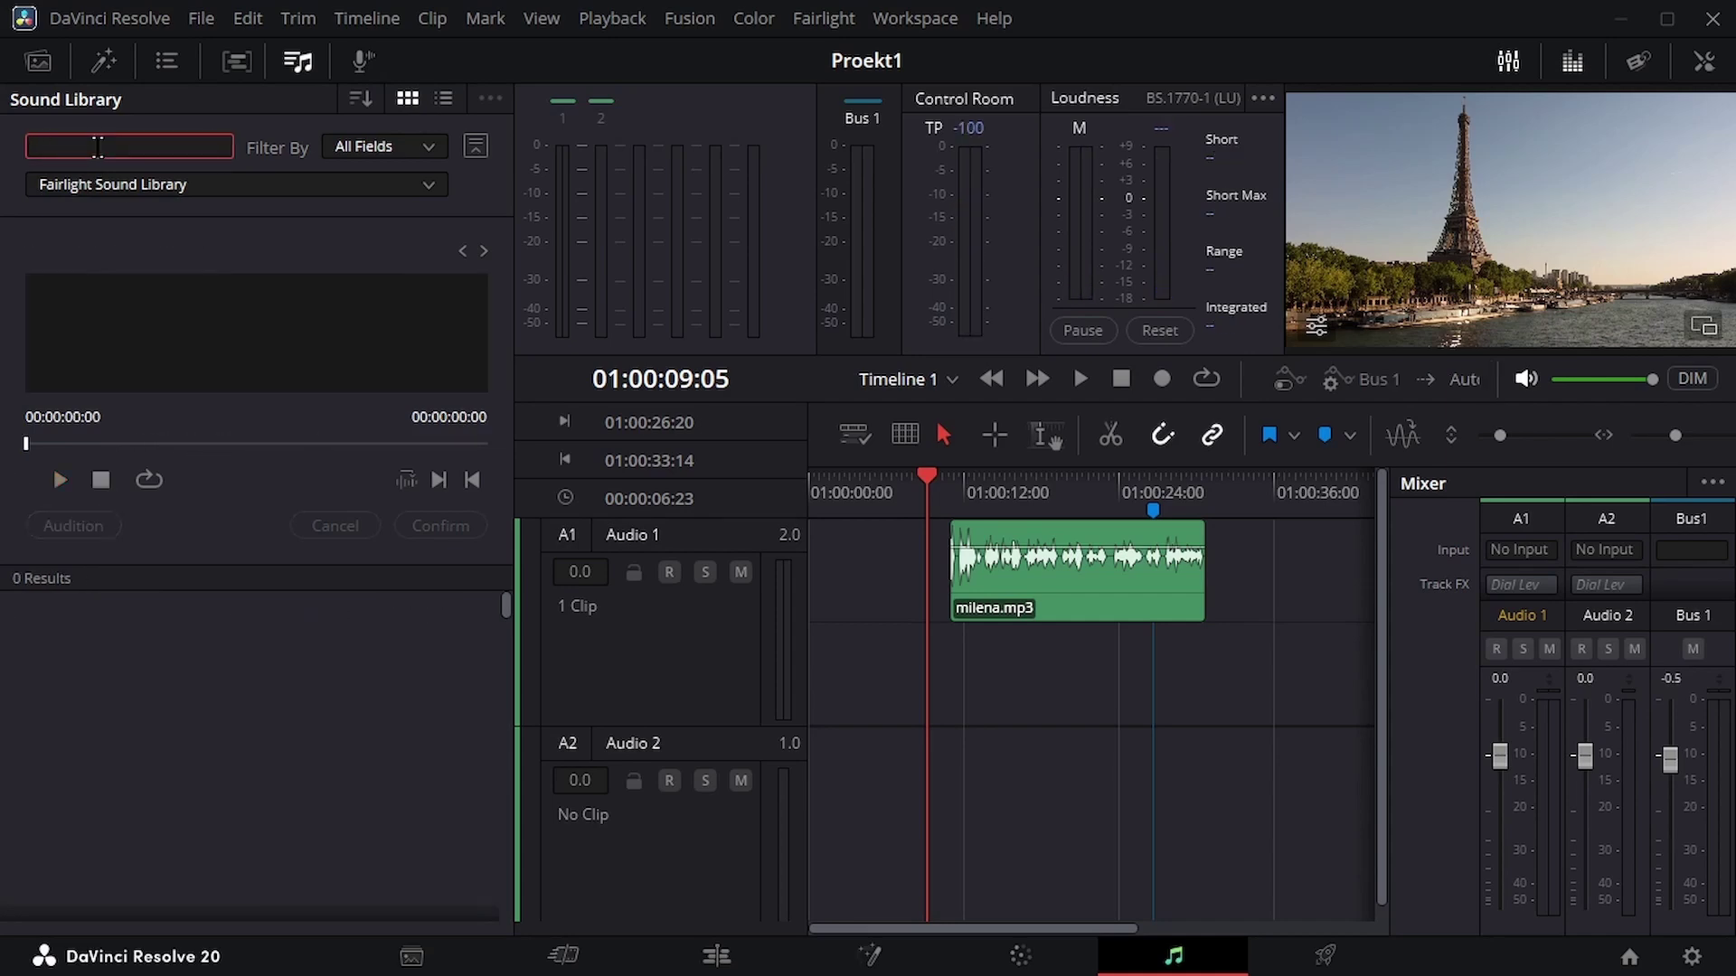
type("knock")
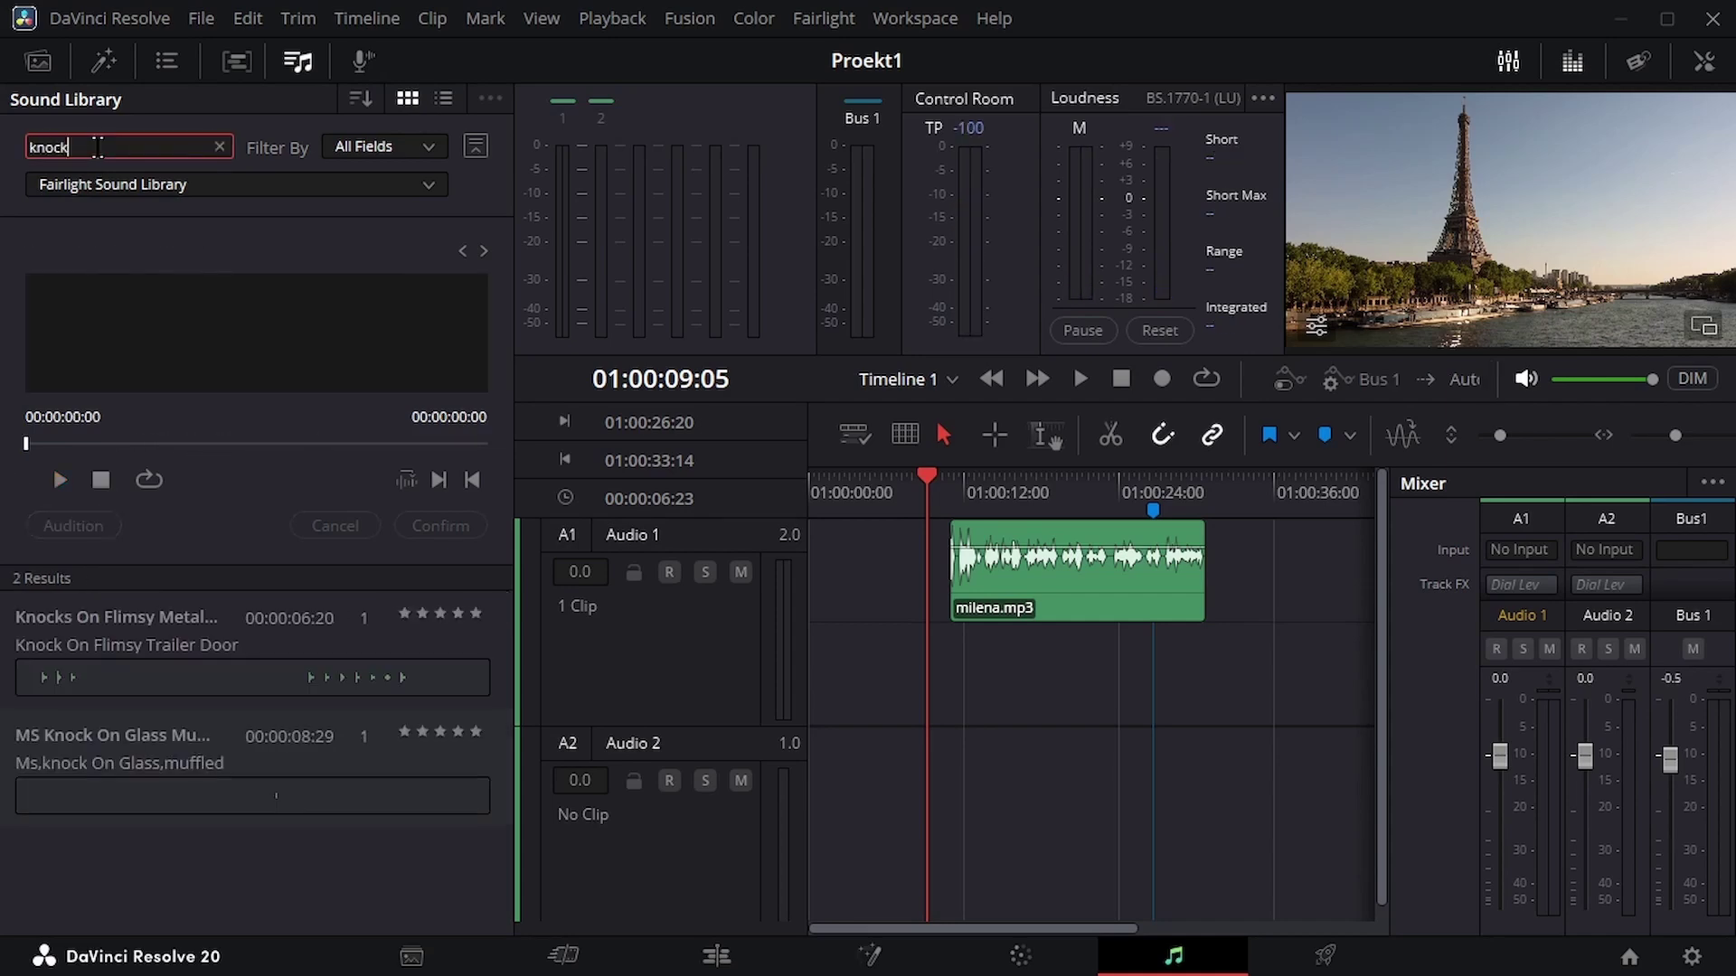
left_click(102, 685)
left_click(60, 480)
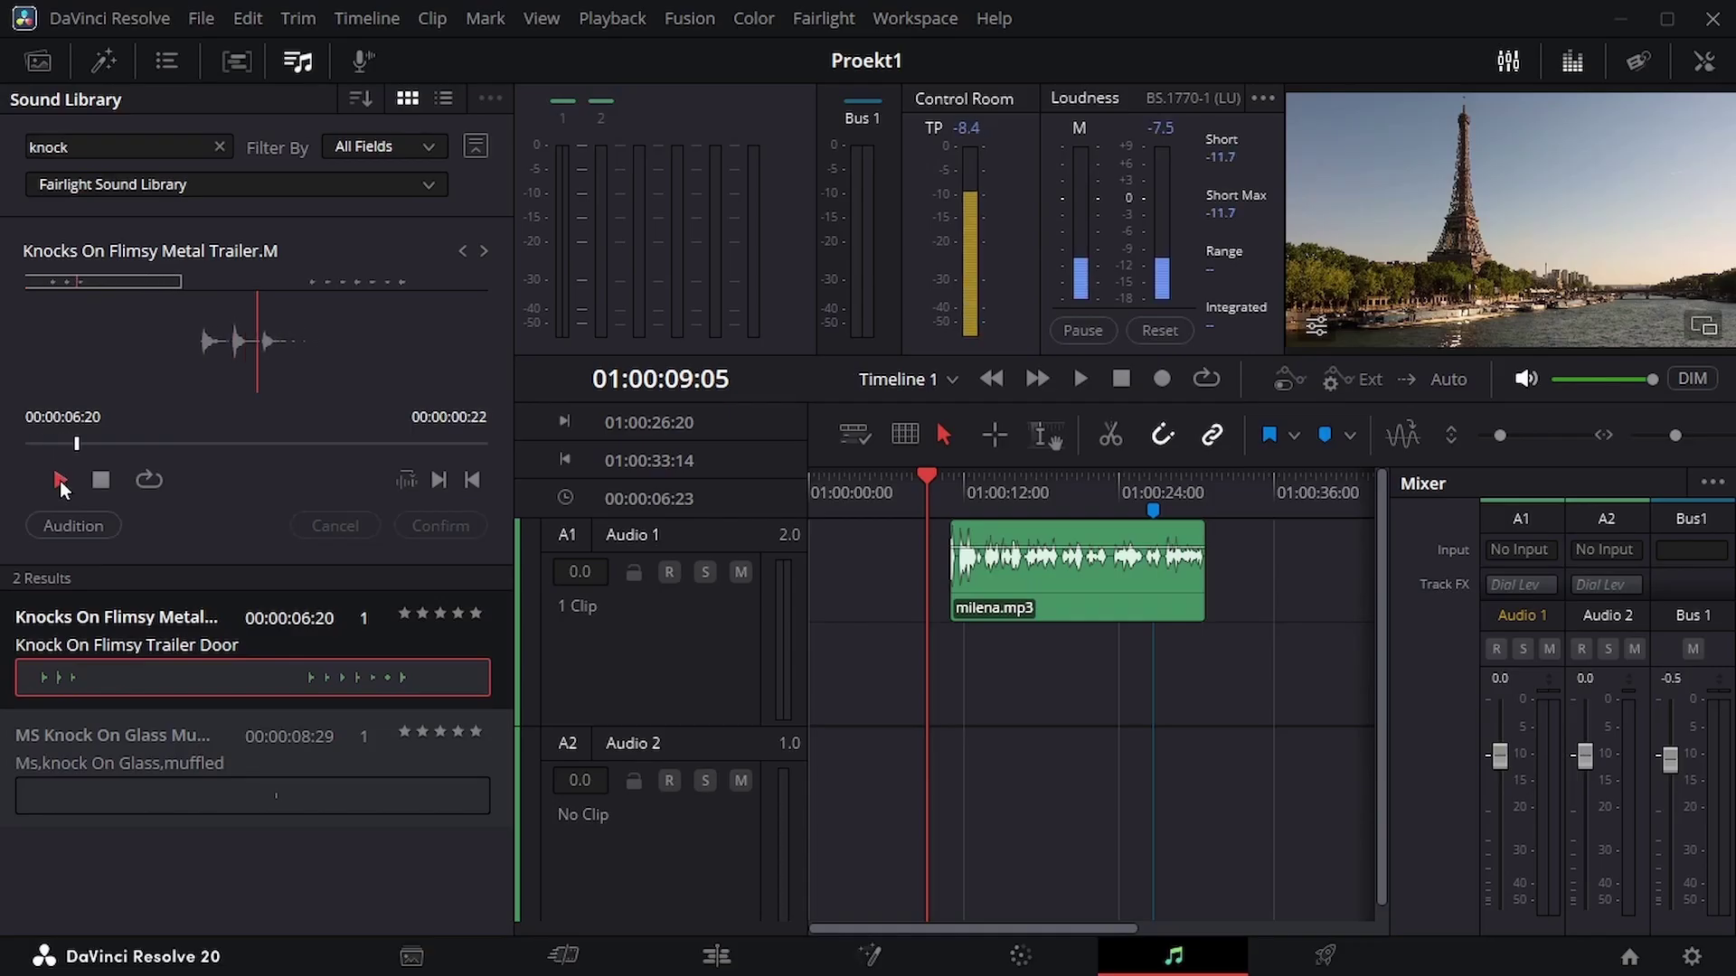
left_click(111, 794)
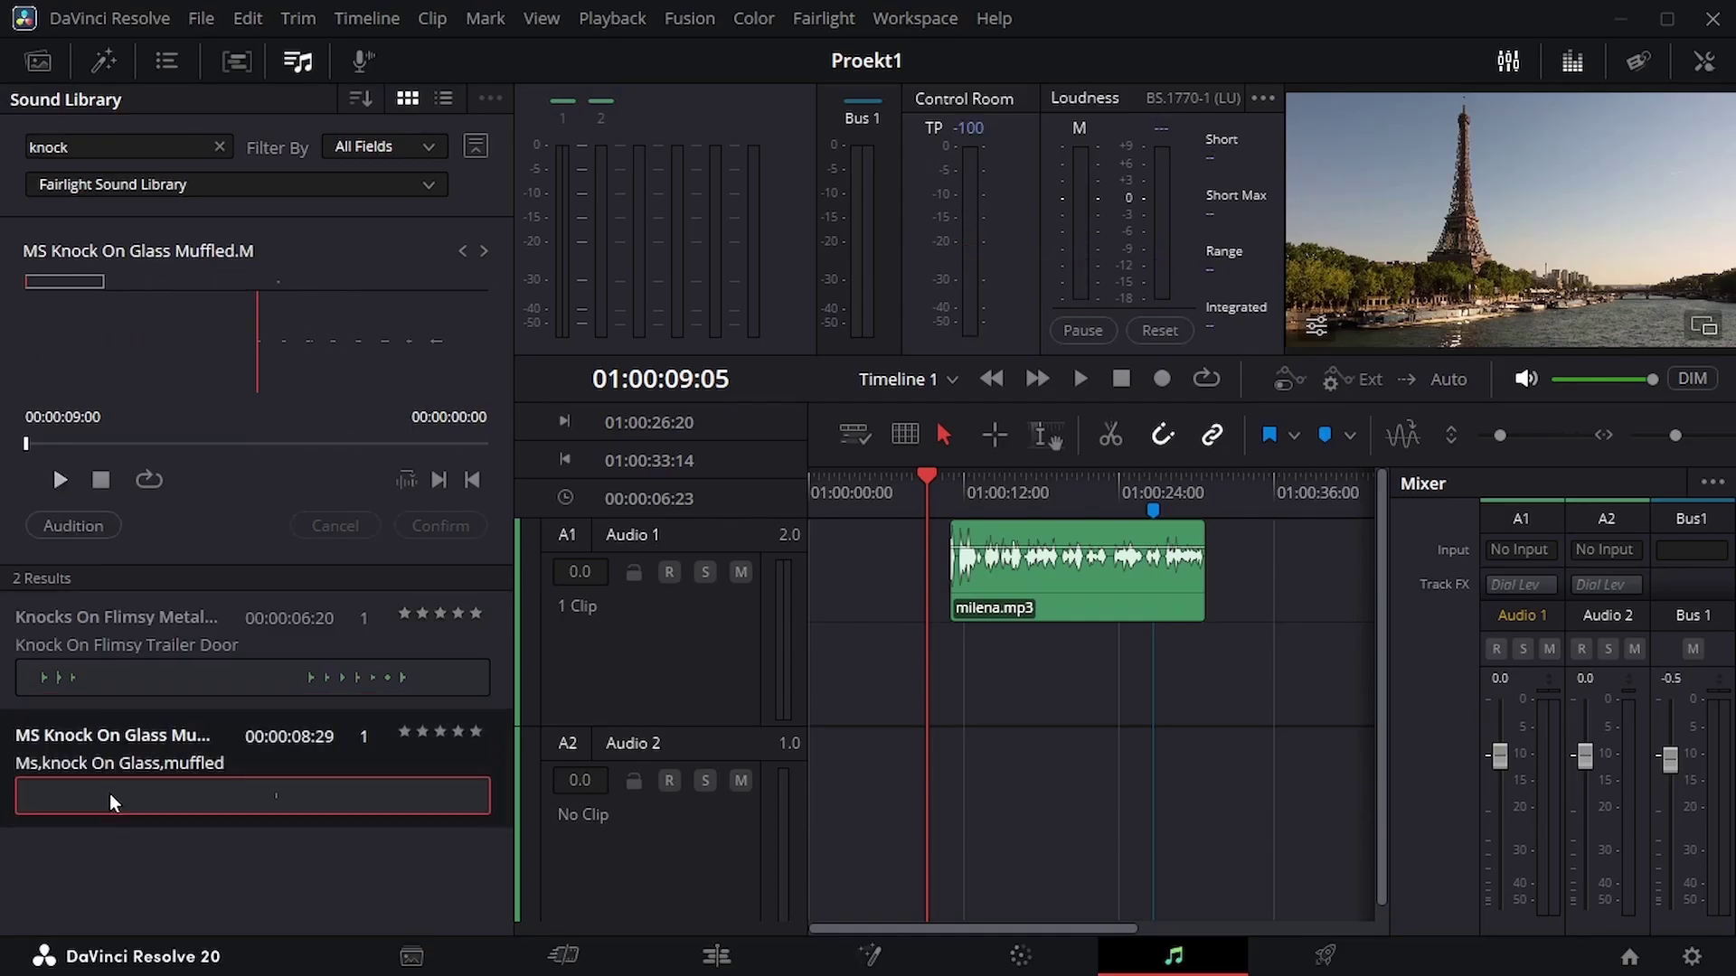
left_click(60, 480)
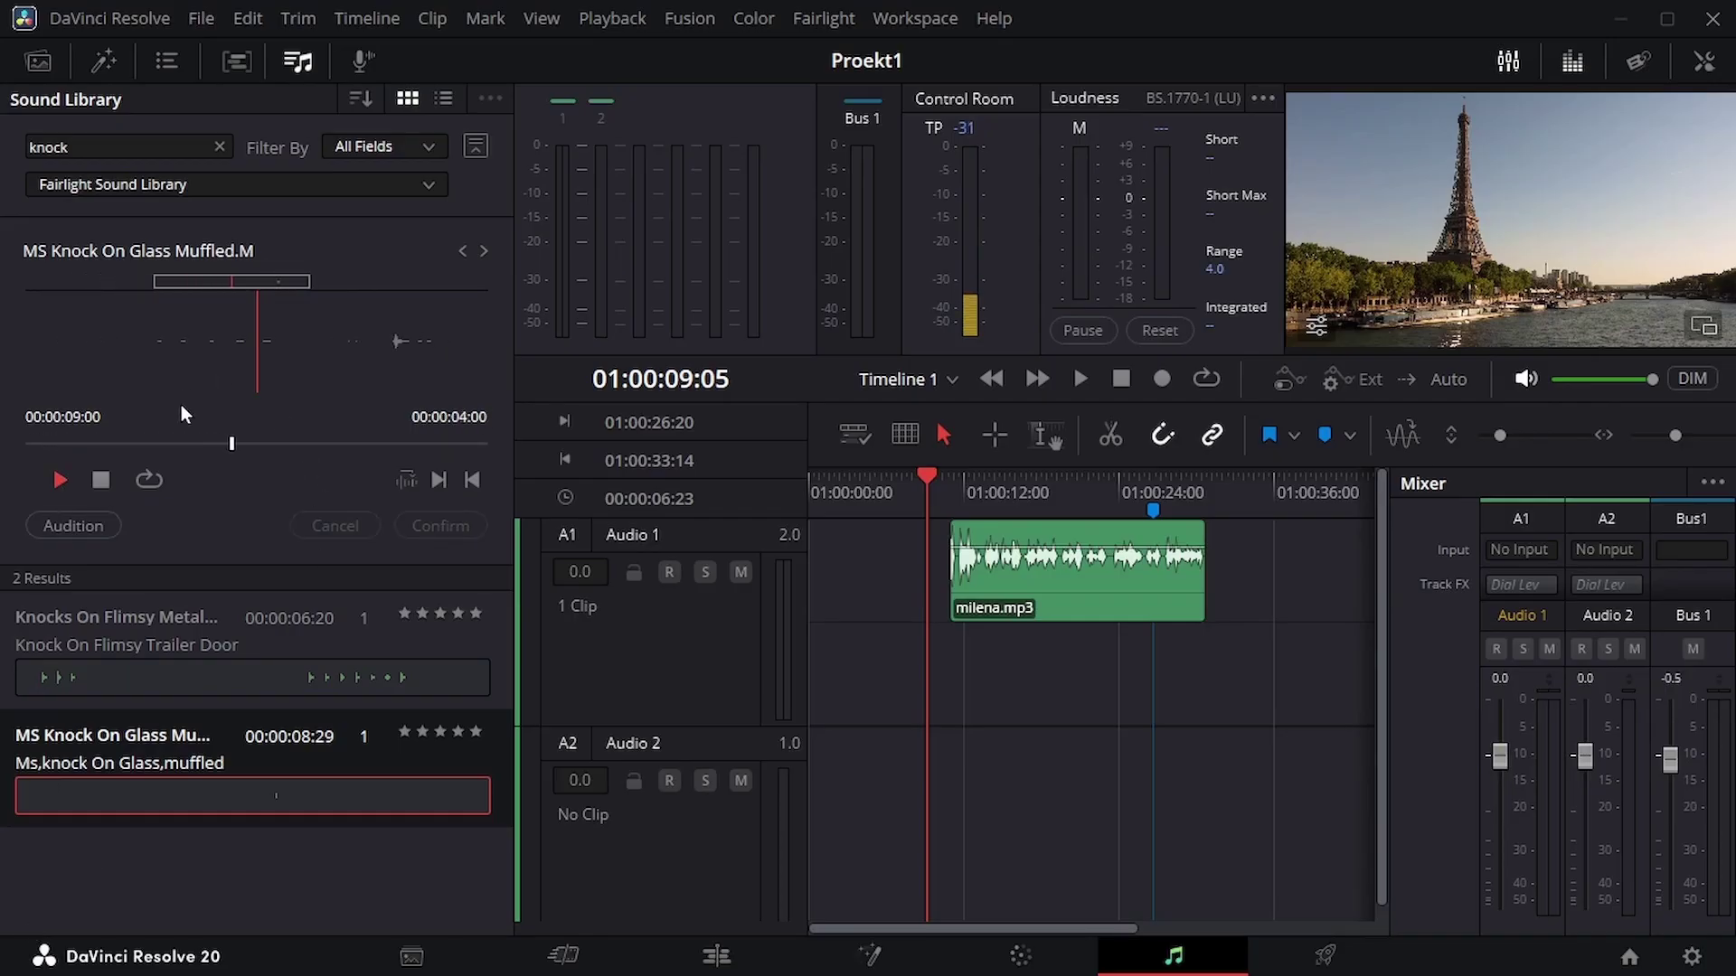
left_click(100, 480)
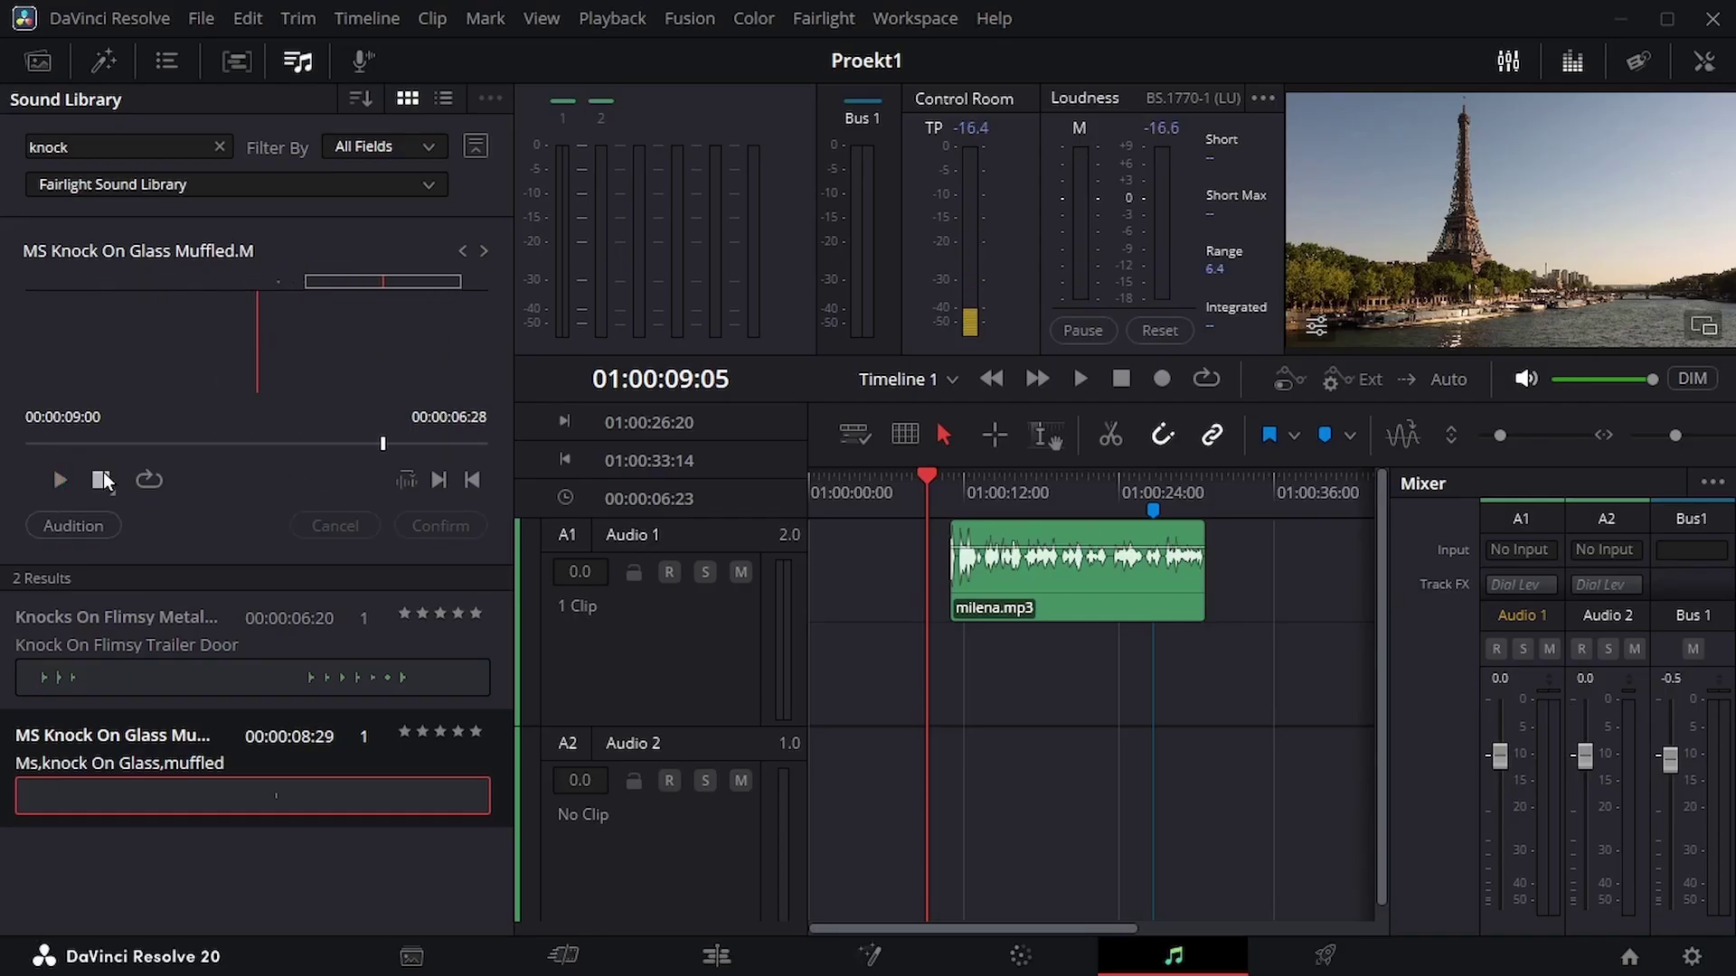
Place MS Knock On Glass Muffled.M on the Audio 2 track about 3 seconds into the timeline and play it back
left_click_drag(925, 474, 833, 479)
left_click_drag(113, 751, 850, 779)
key("space")
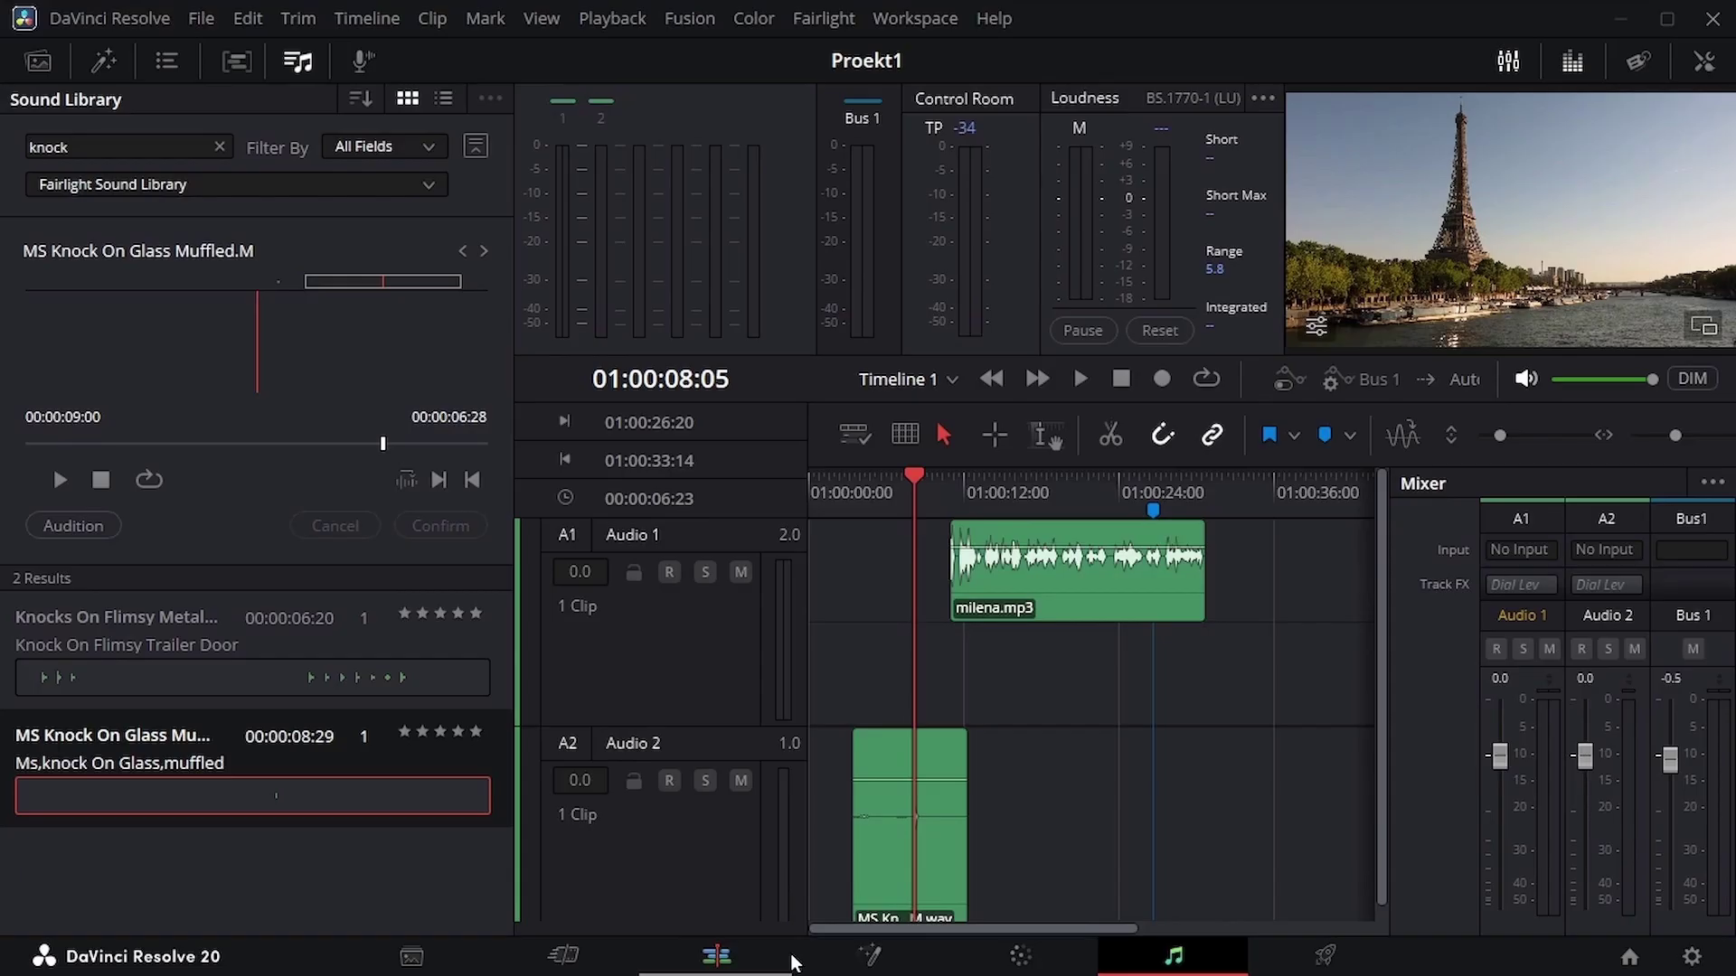
Switch to the Edit page and set the volume of the MS Knock On Glass Muffled.M.wav clip to 7.6
left_click(716, 957)
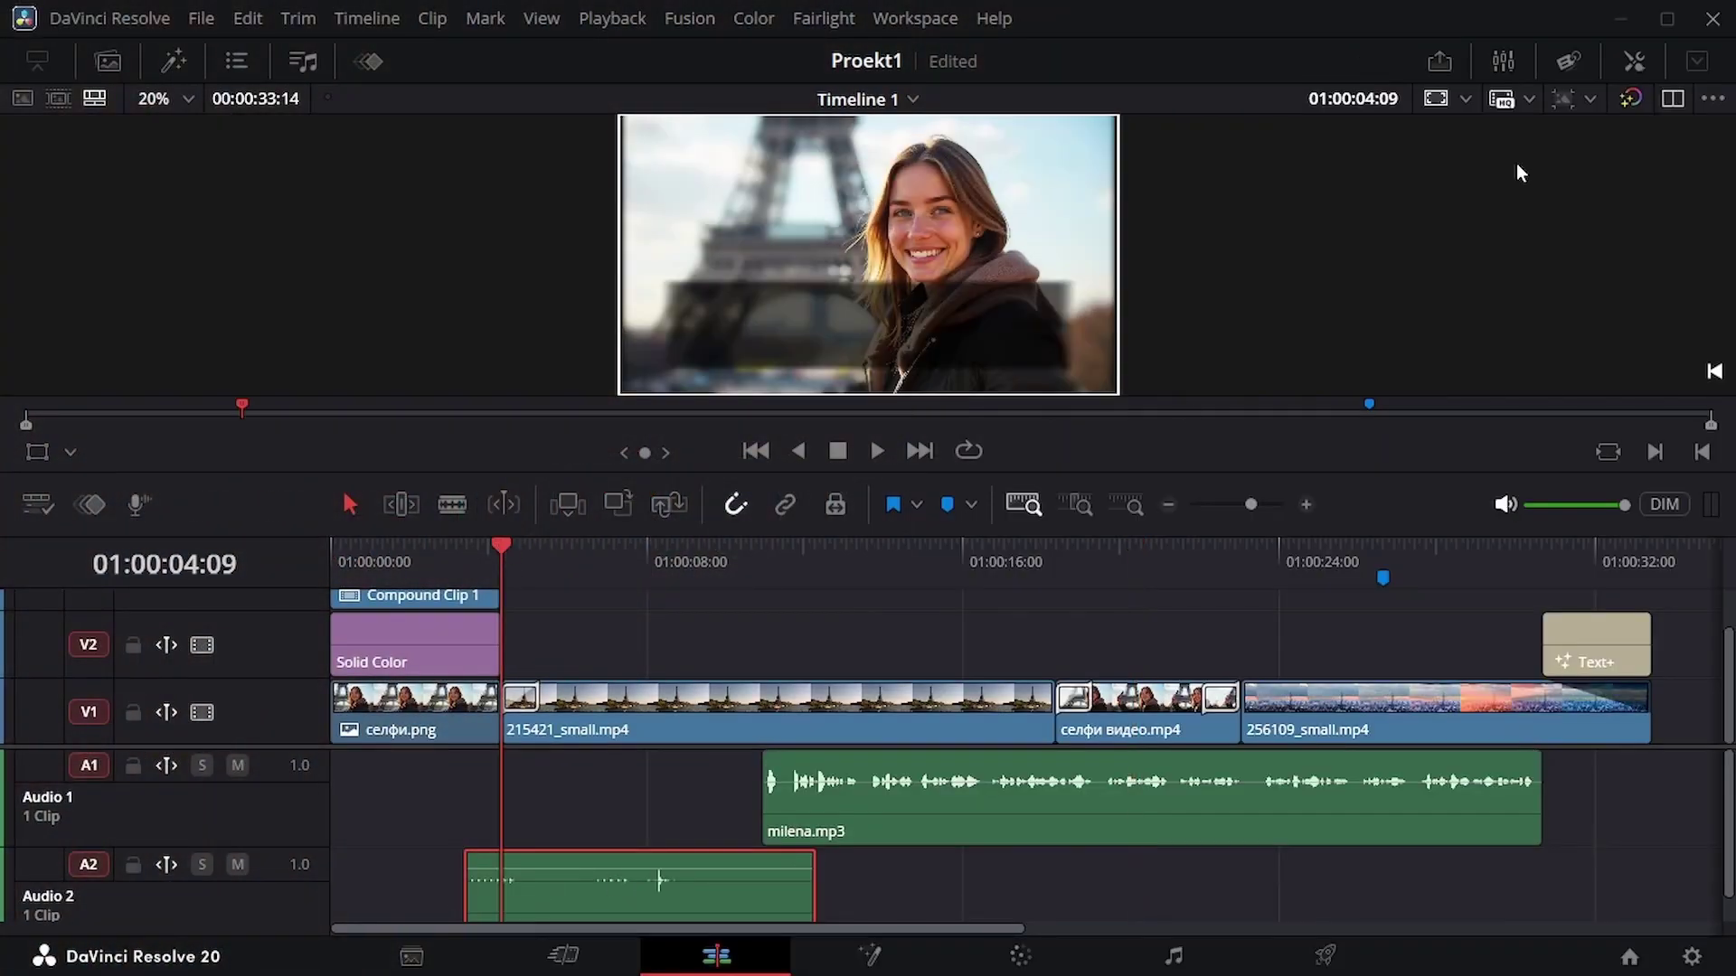
left_click(1635, 61)
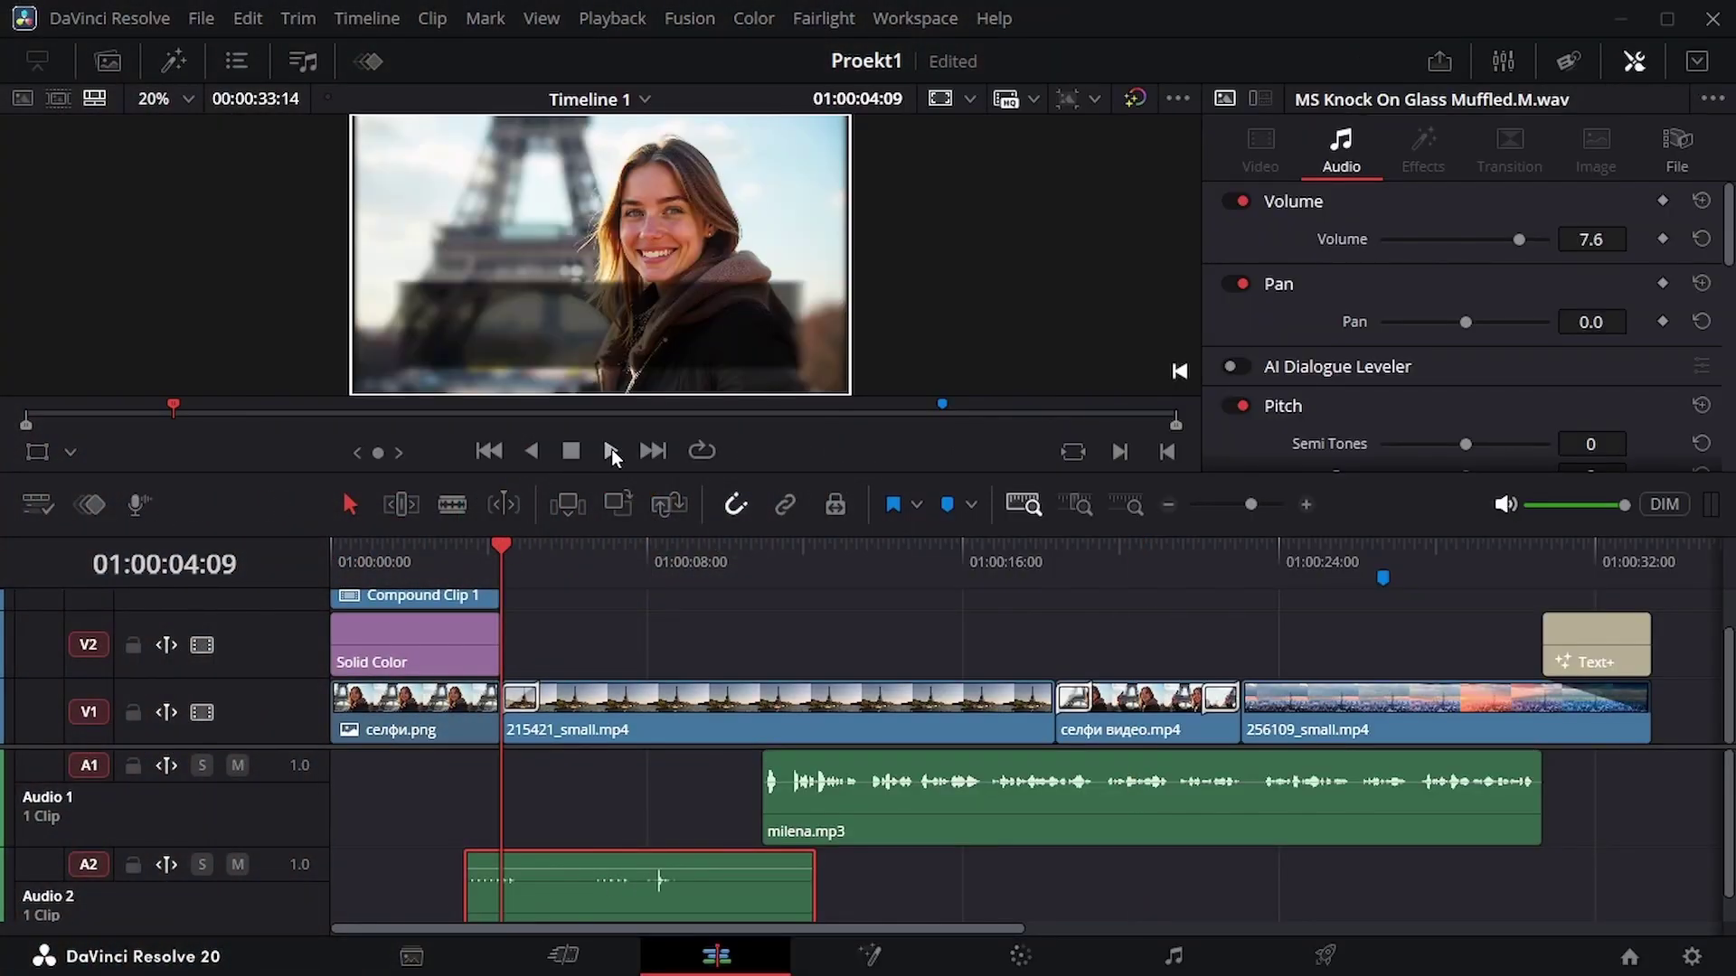
Play the MS Knock On Glass Muffled.M.wav clip at volume 30.0, and set its volume to 8.8 dB
key("space")
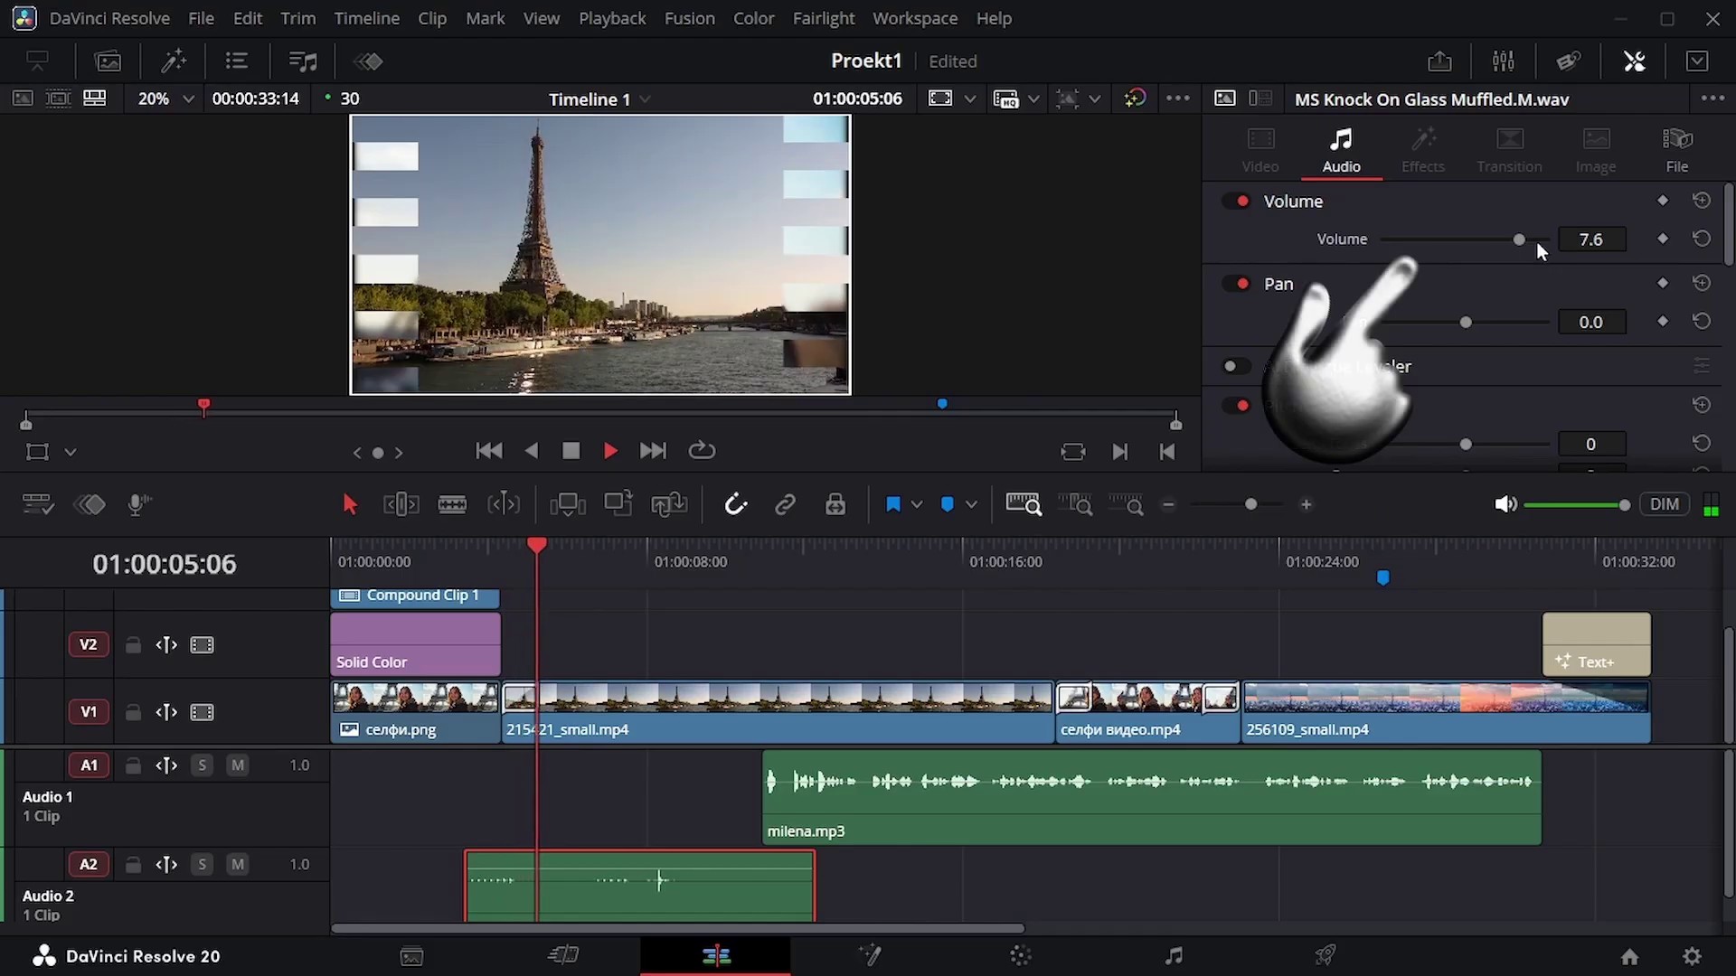
mouse_move(1520, 239)
left_mouse_down()
mouse_move(1470, 239)
mouse_move(1510, 237)
left_mouse_up()
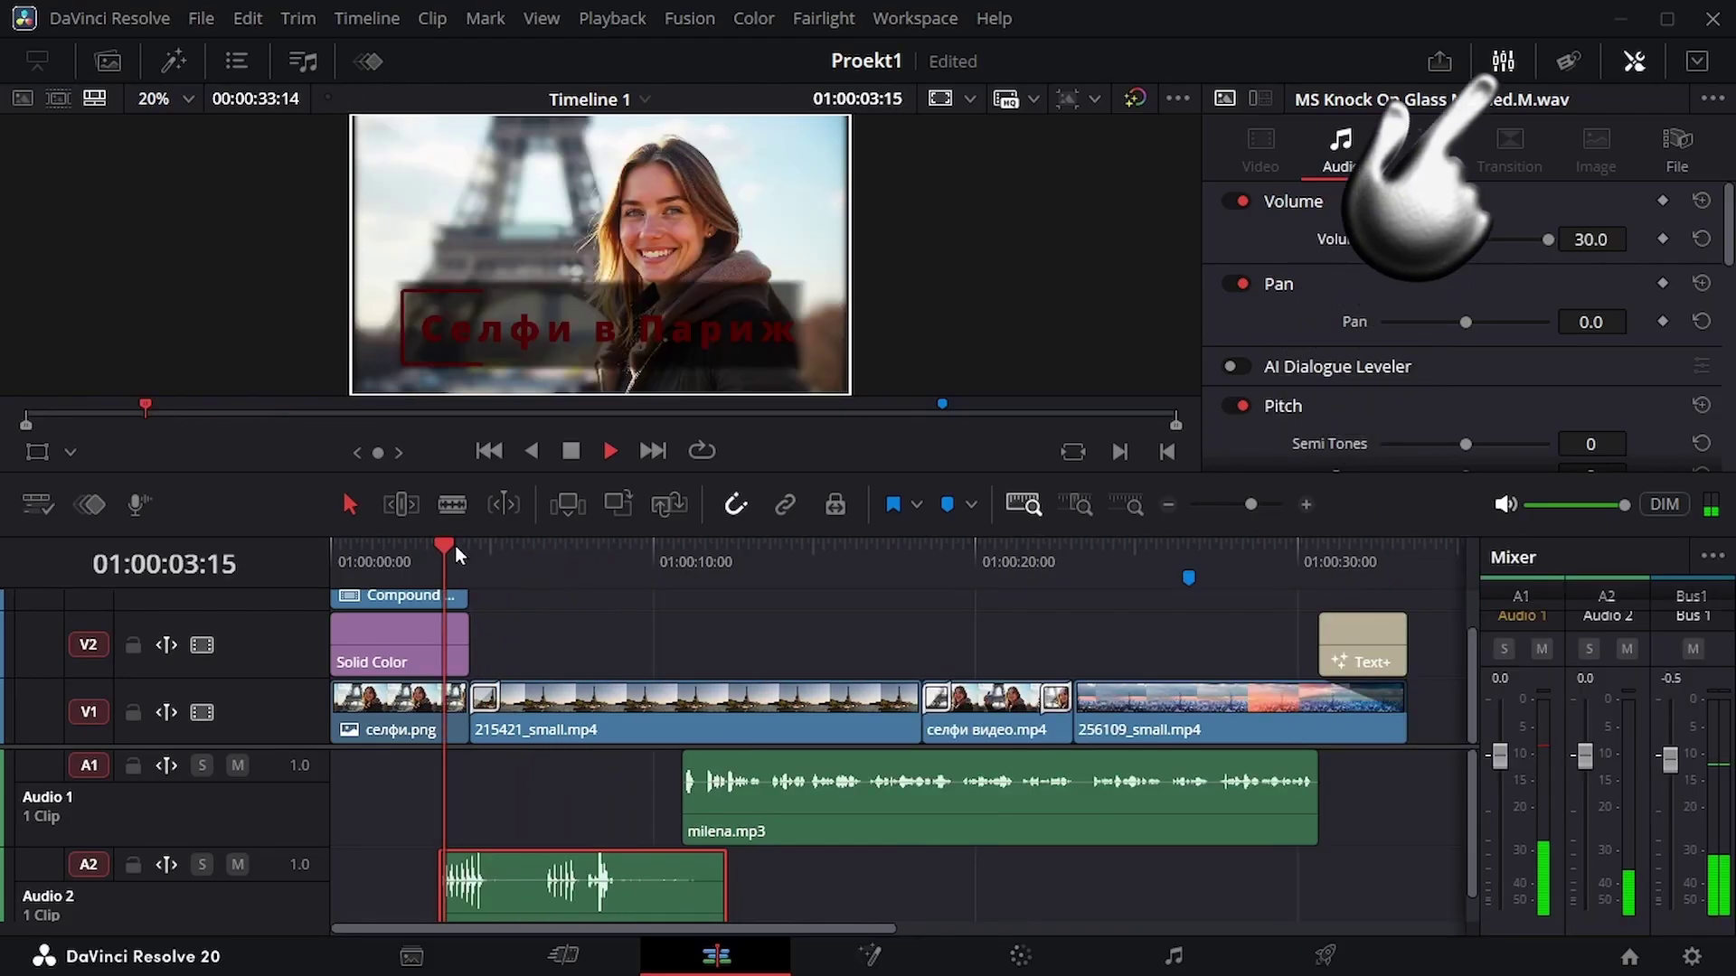
key("space")
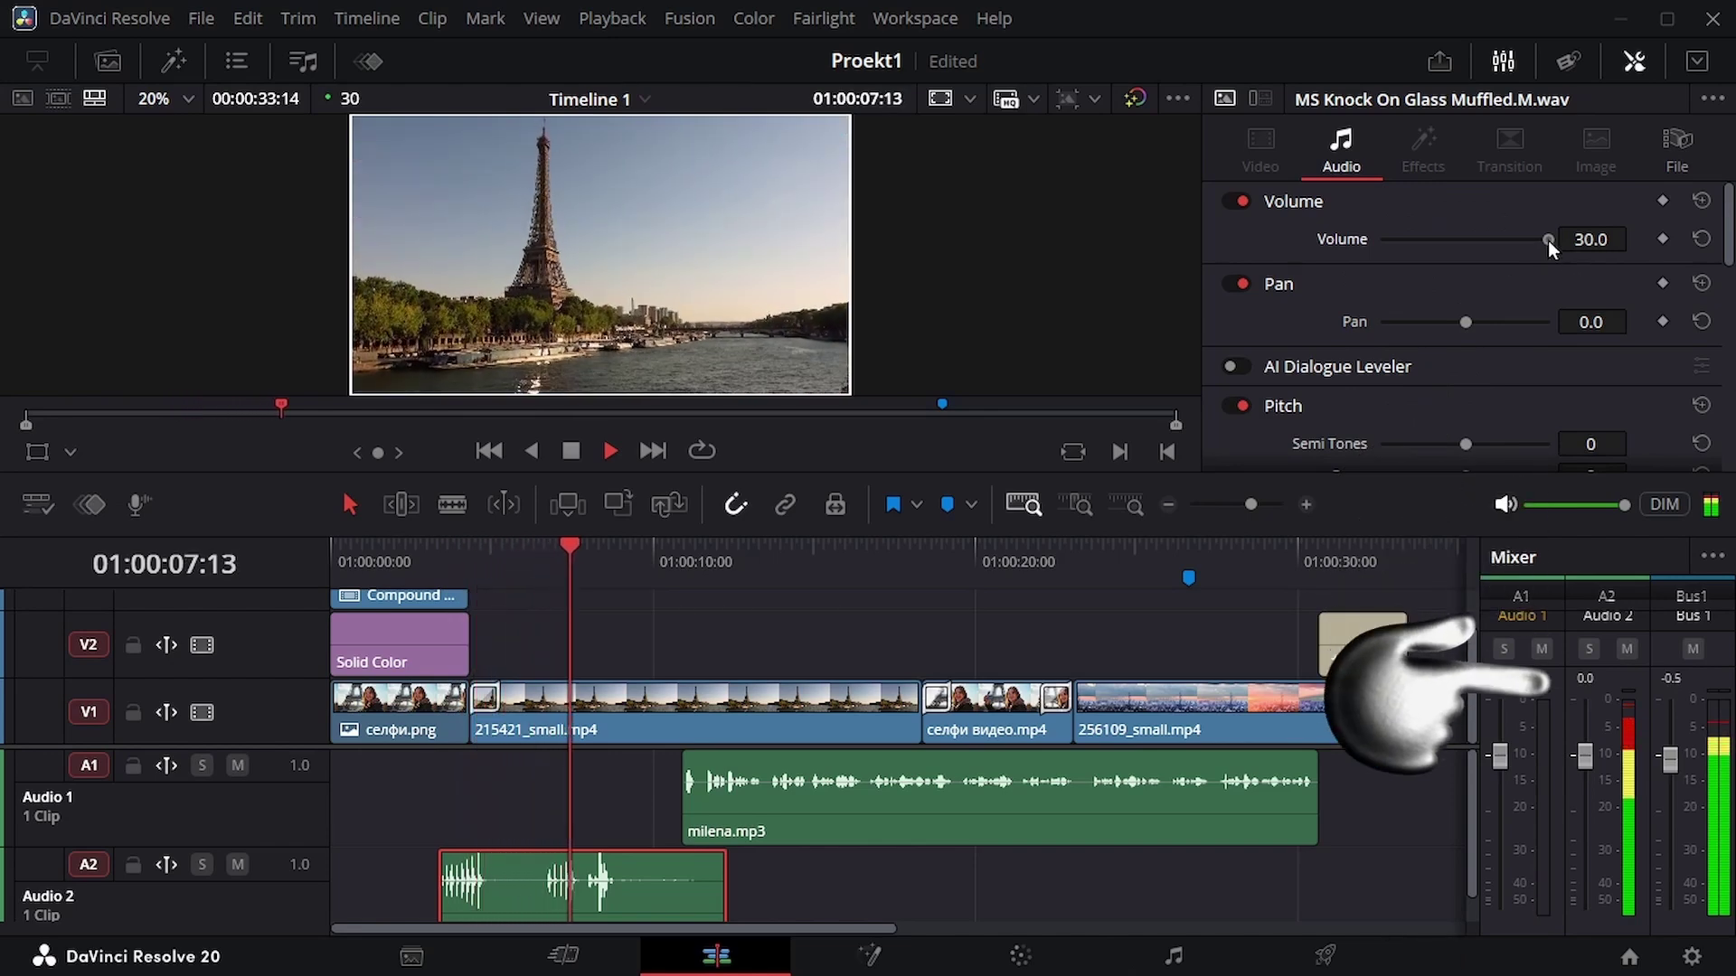
left_click_drag(1548, 241, 1507, 249)
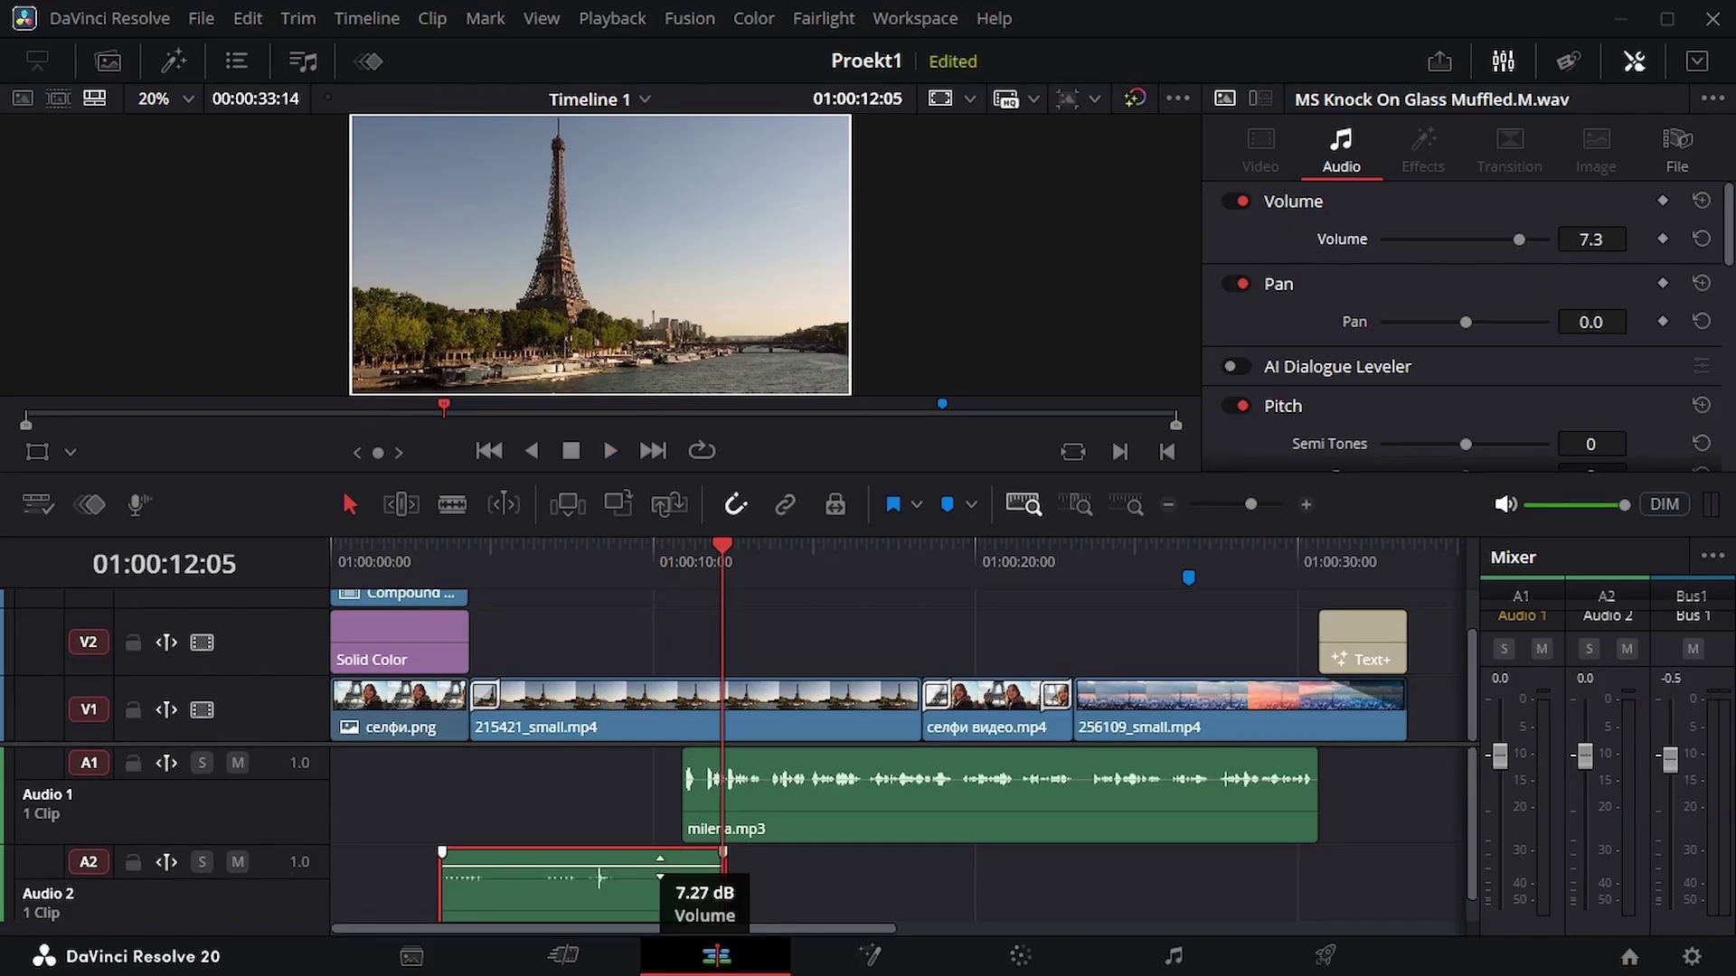
left_click_drag(660, 877, 659, 862)
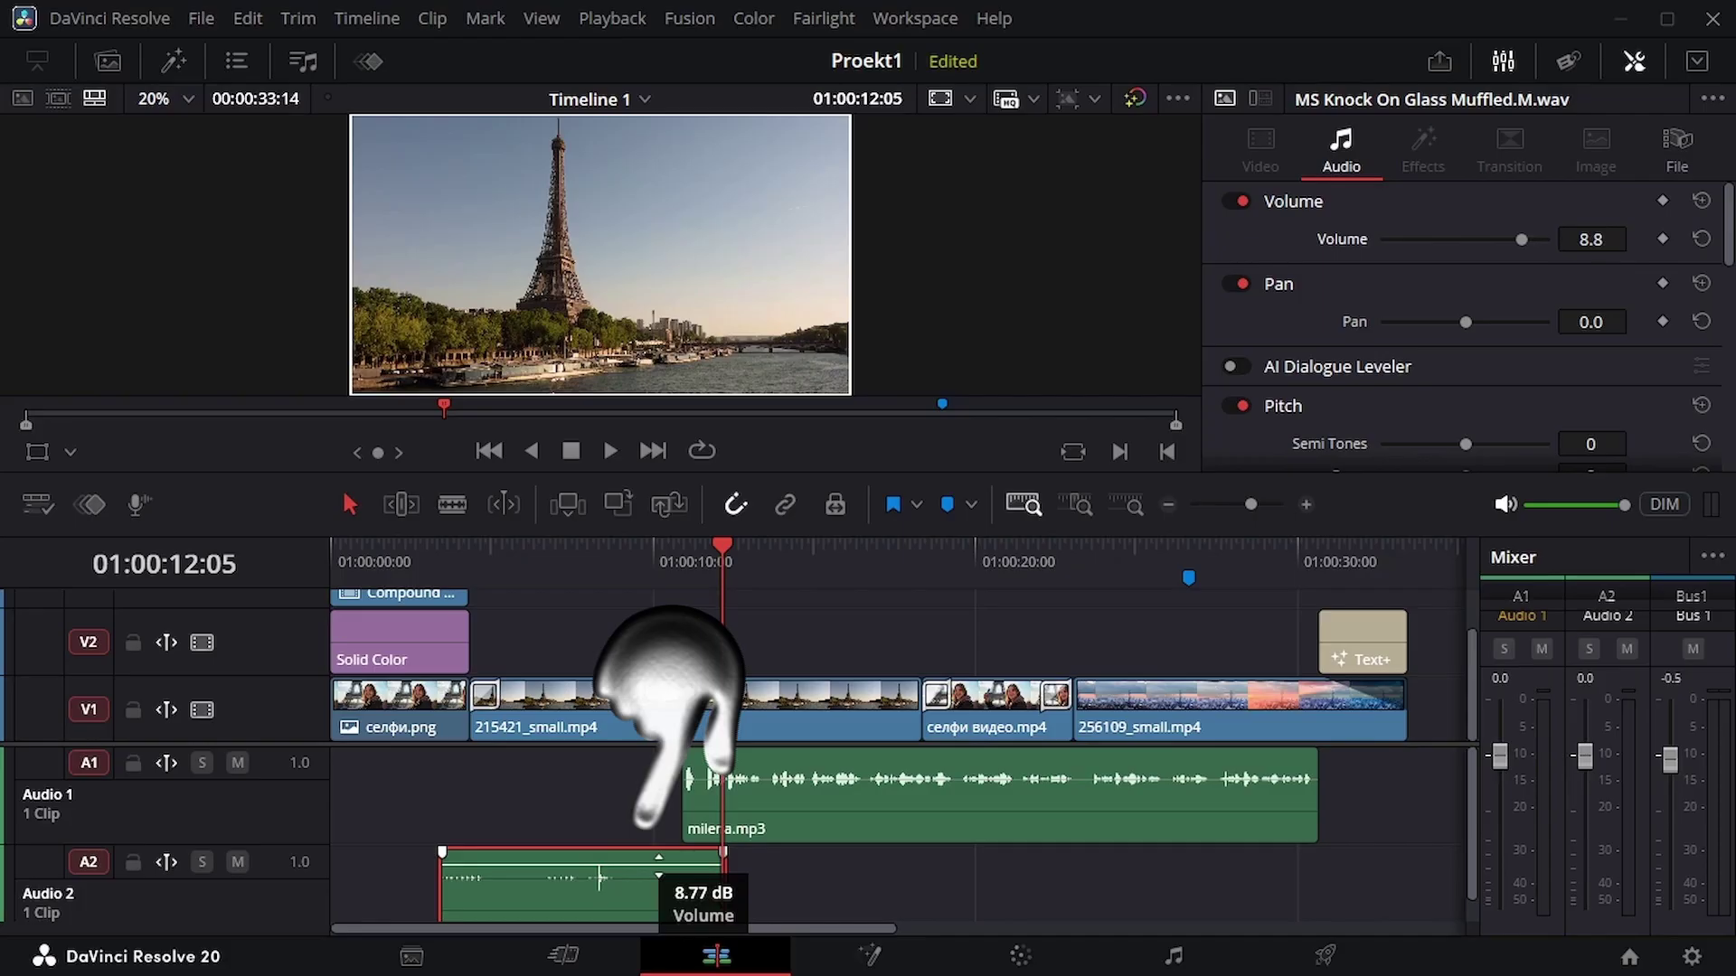
Search the Sound Library for knock on the Edit page
left_click(301, 63)
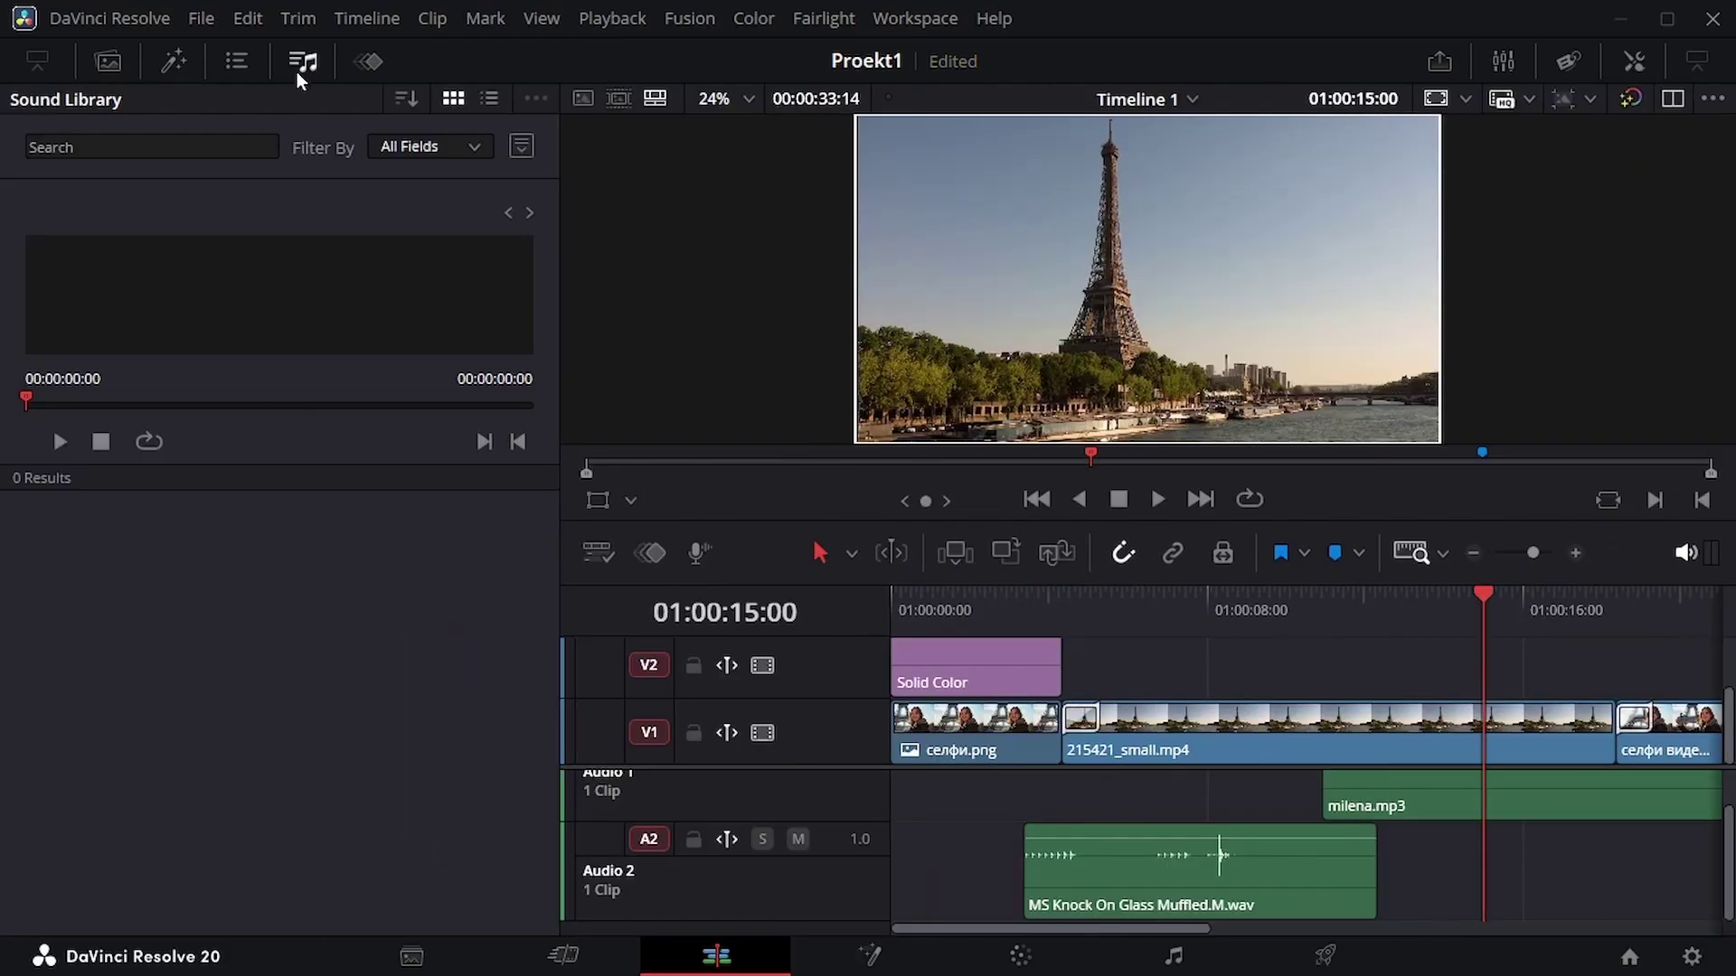
left_click(189, 146)
type("kn")
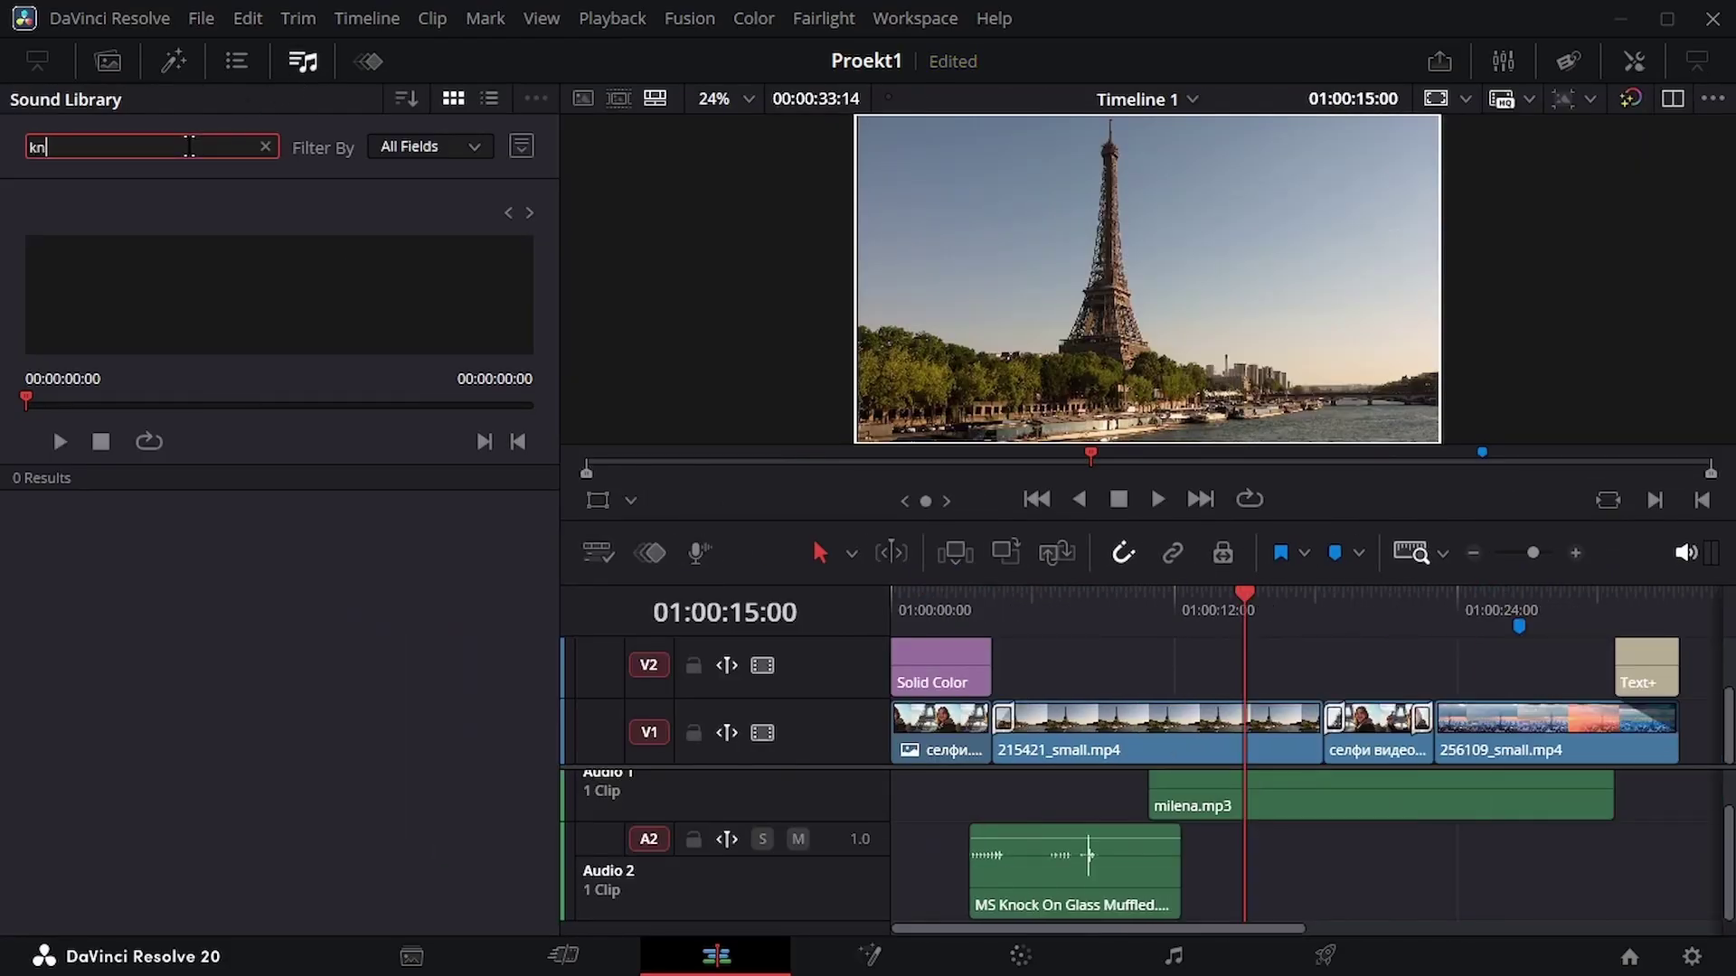
type("ock")
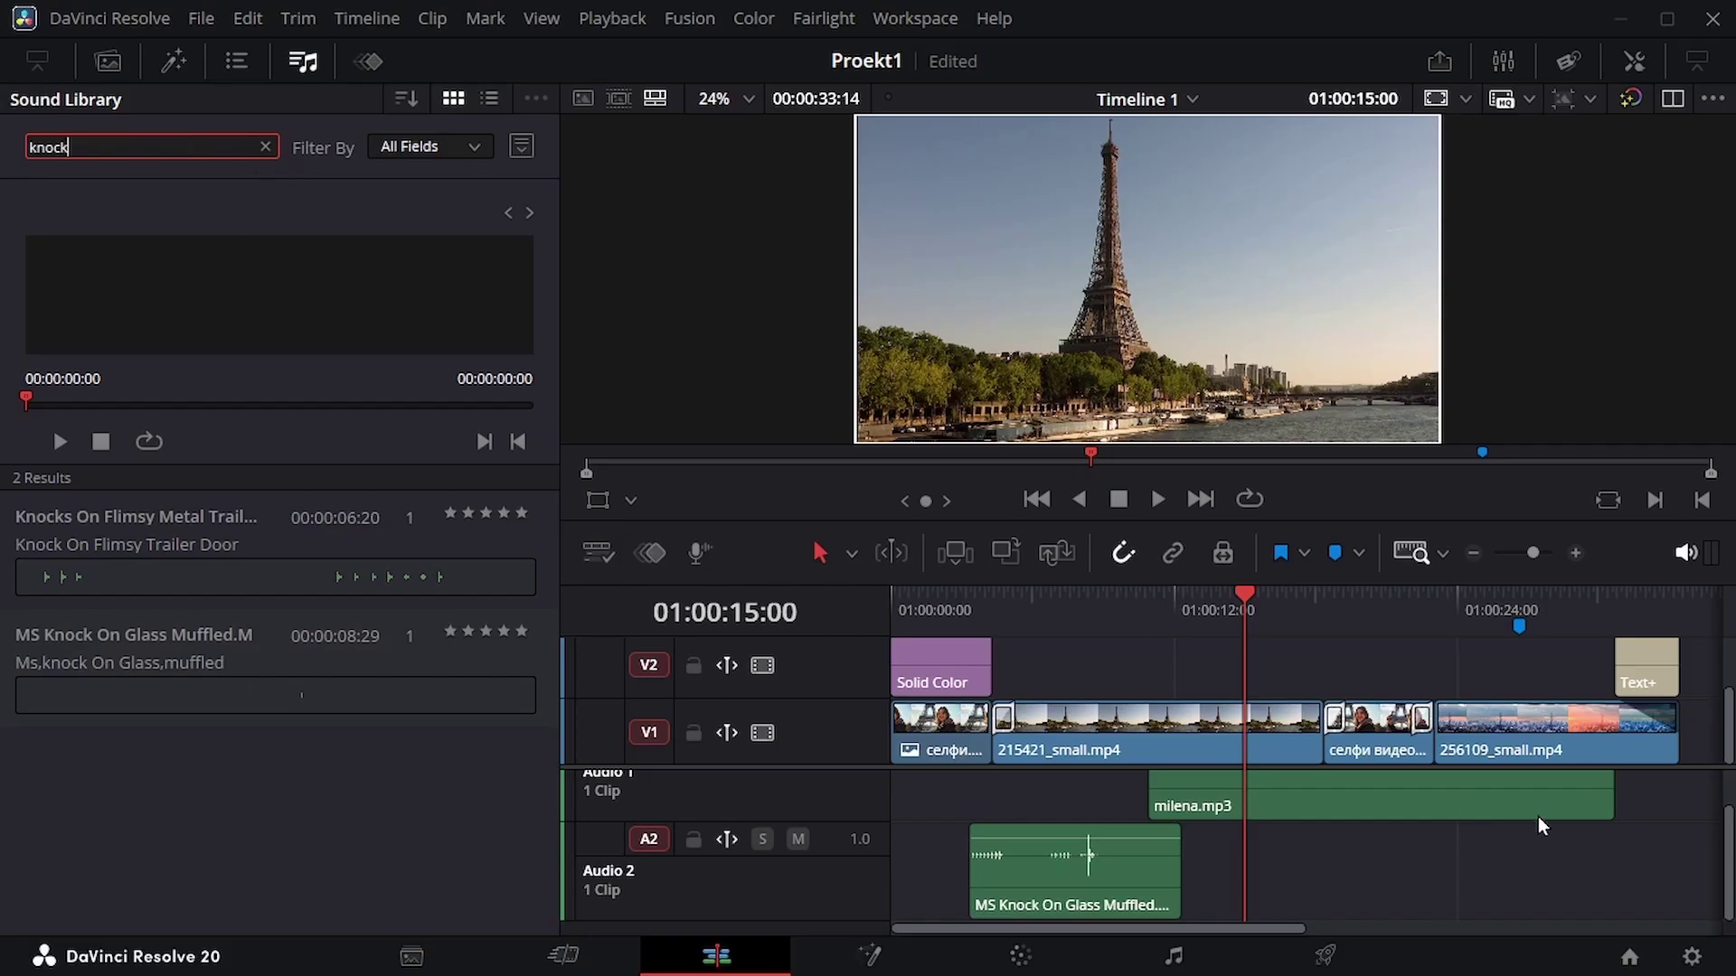
Move milena.mp3 past the video clips and the knock clip to 15 seconds, and place another MS Knock On Glass Muffled.M before it on Audio 2
left_click_drag(1500, 804, 1731, 778)
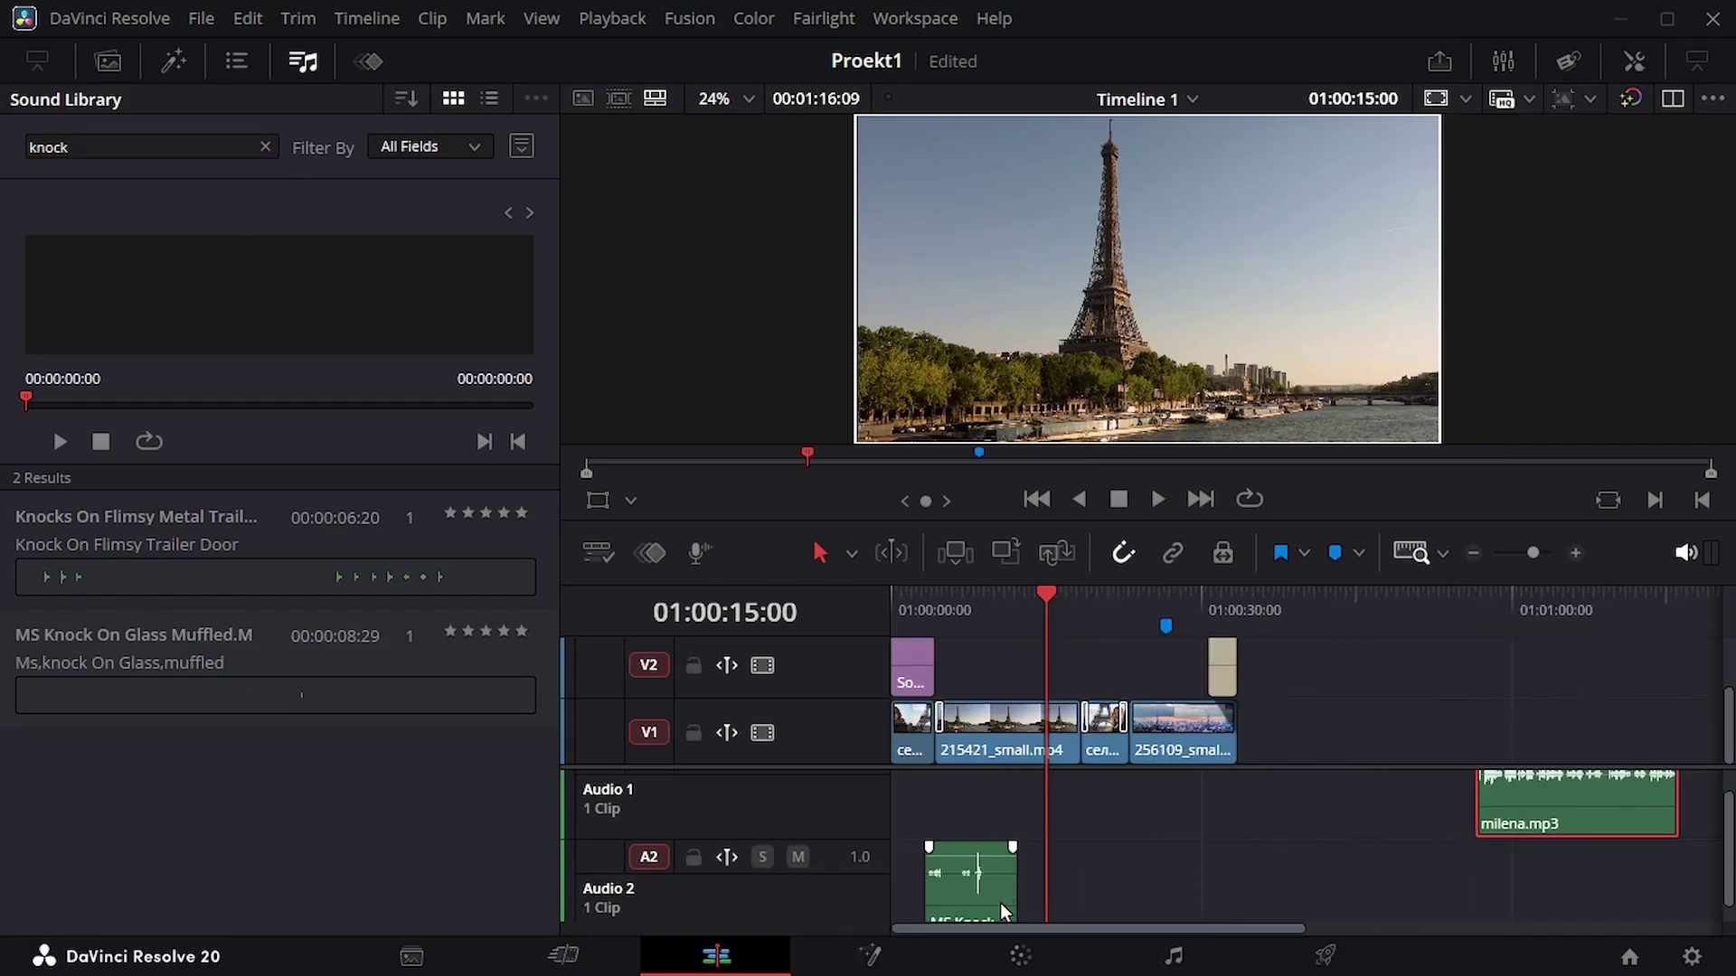
left_click_drag(1000, 902, 1125, 887)
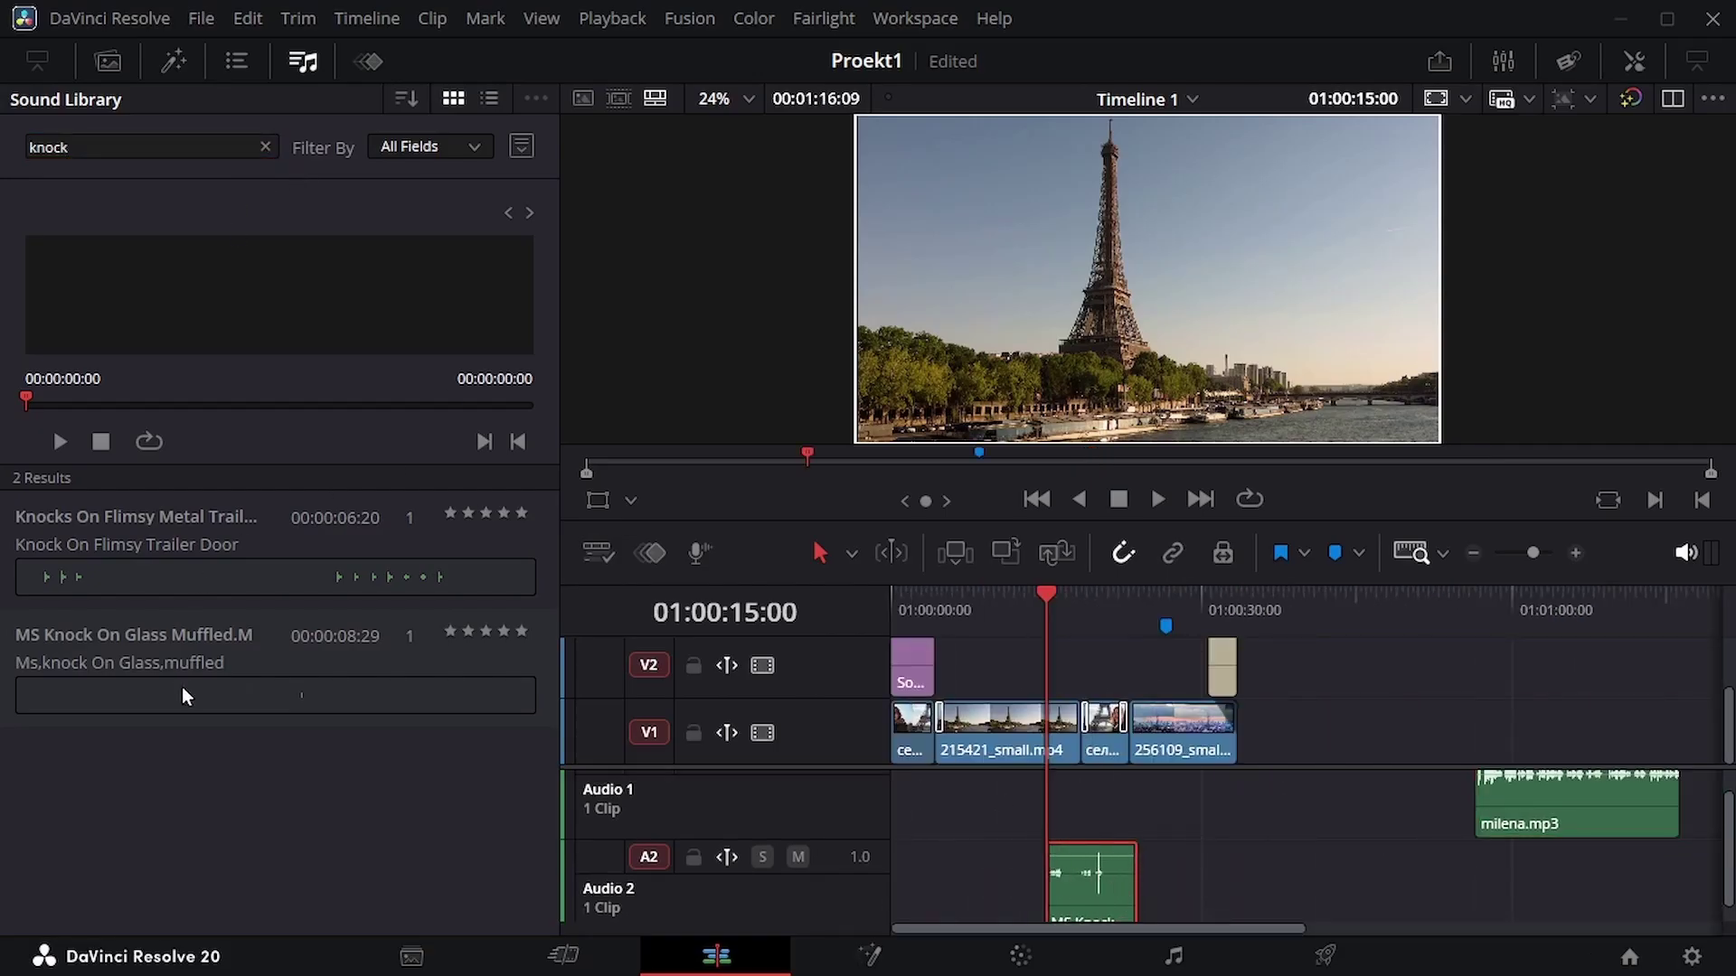
left_click_drag(182, 689, 954, 870)
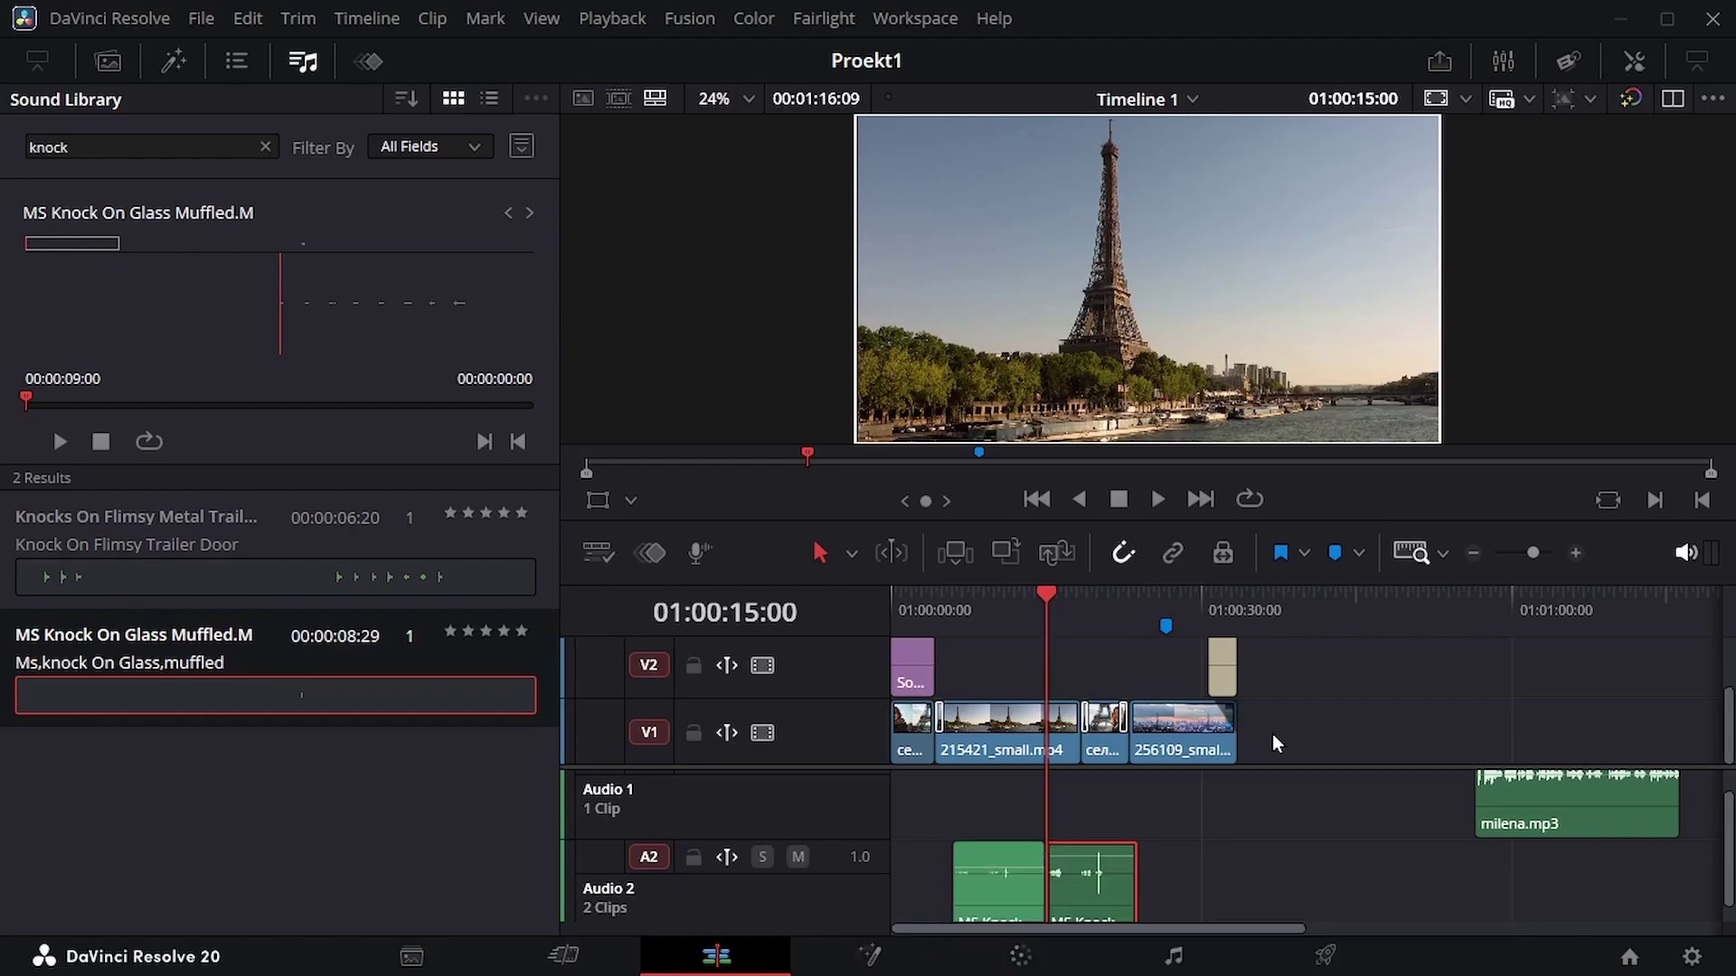
Play back both knock clips from about 6 seconds to compare their loudness
left_click(969, 594)
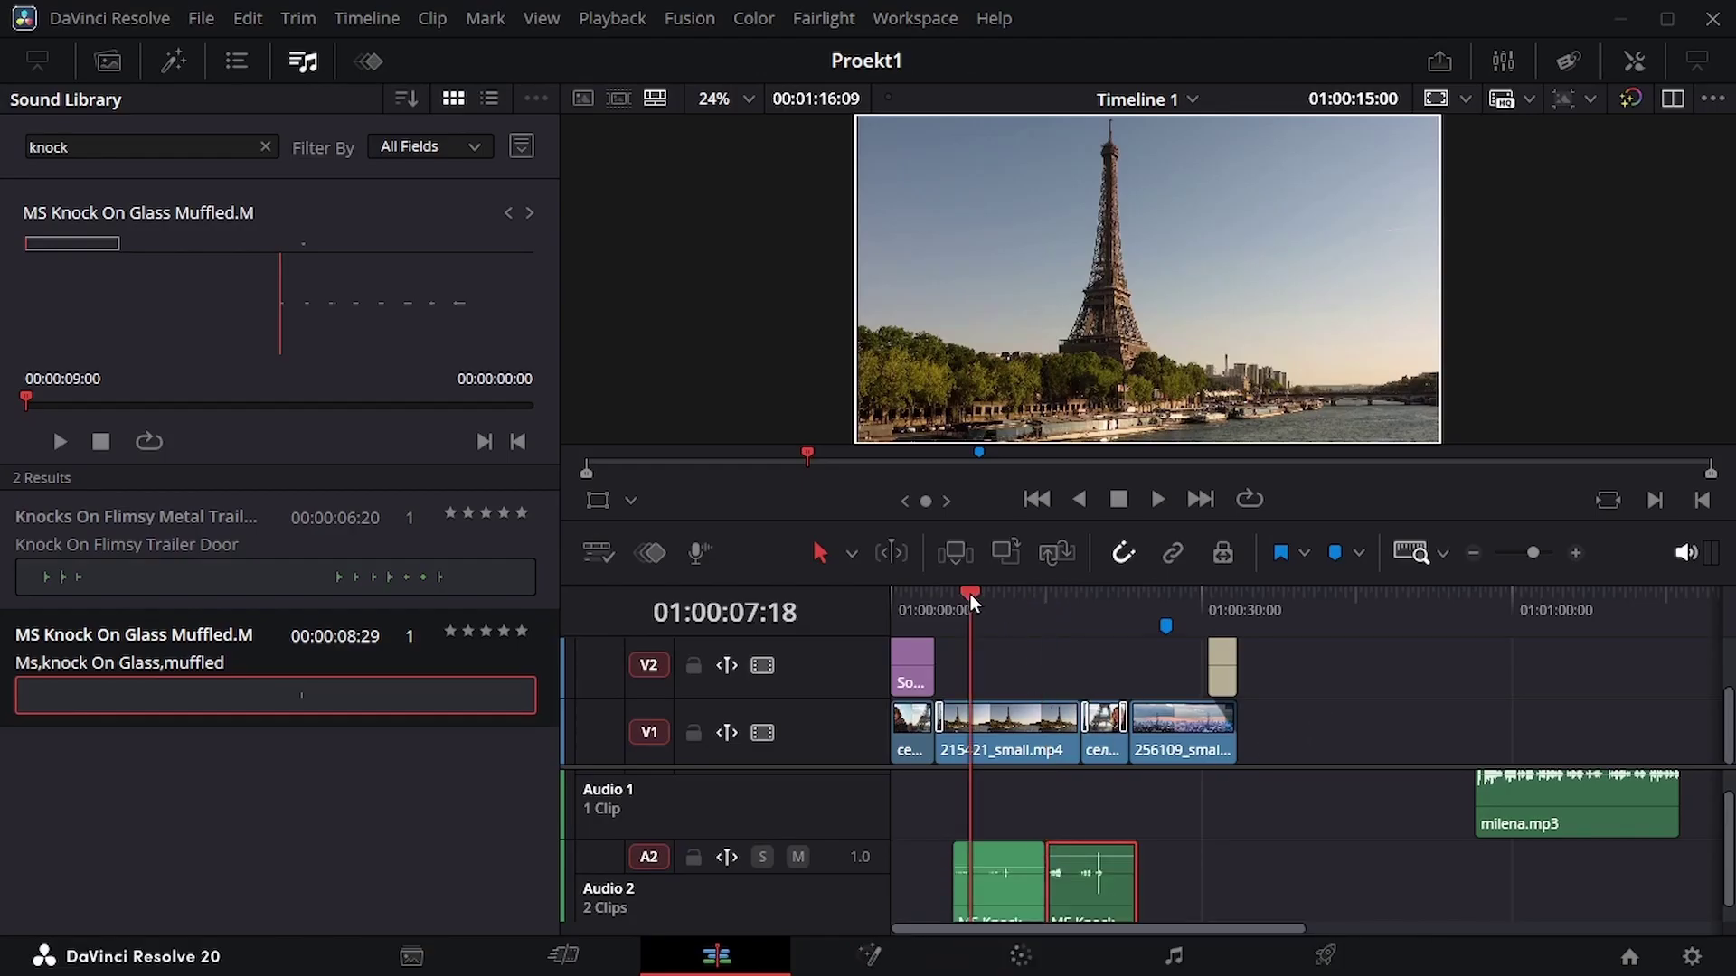
key("space")
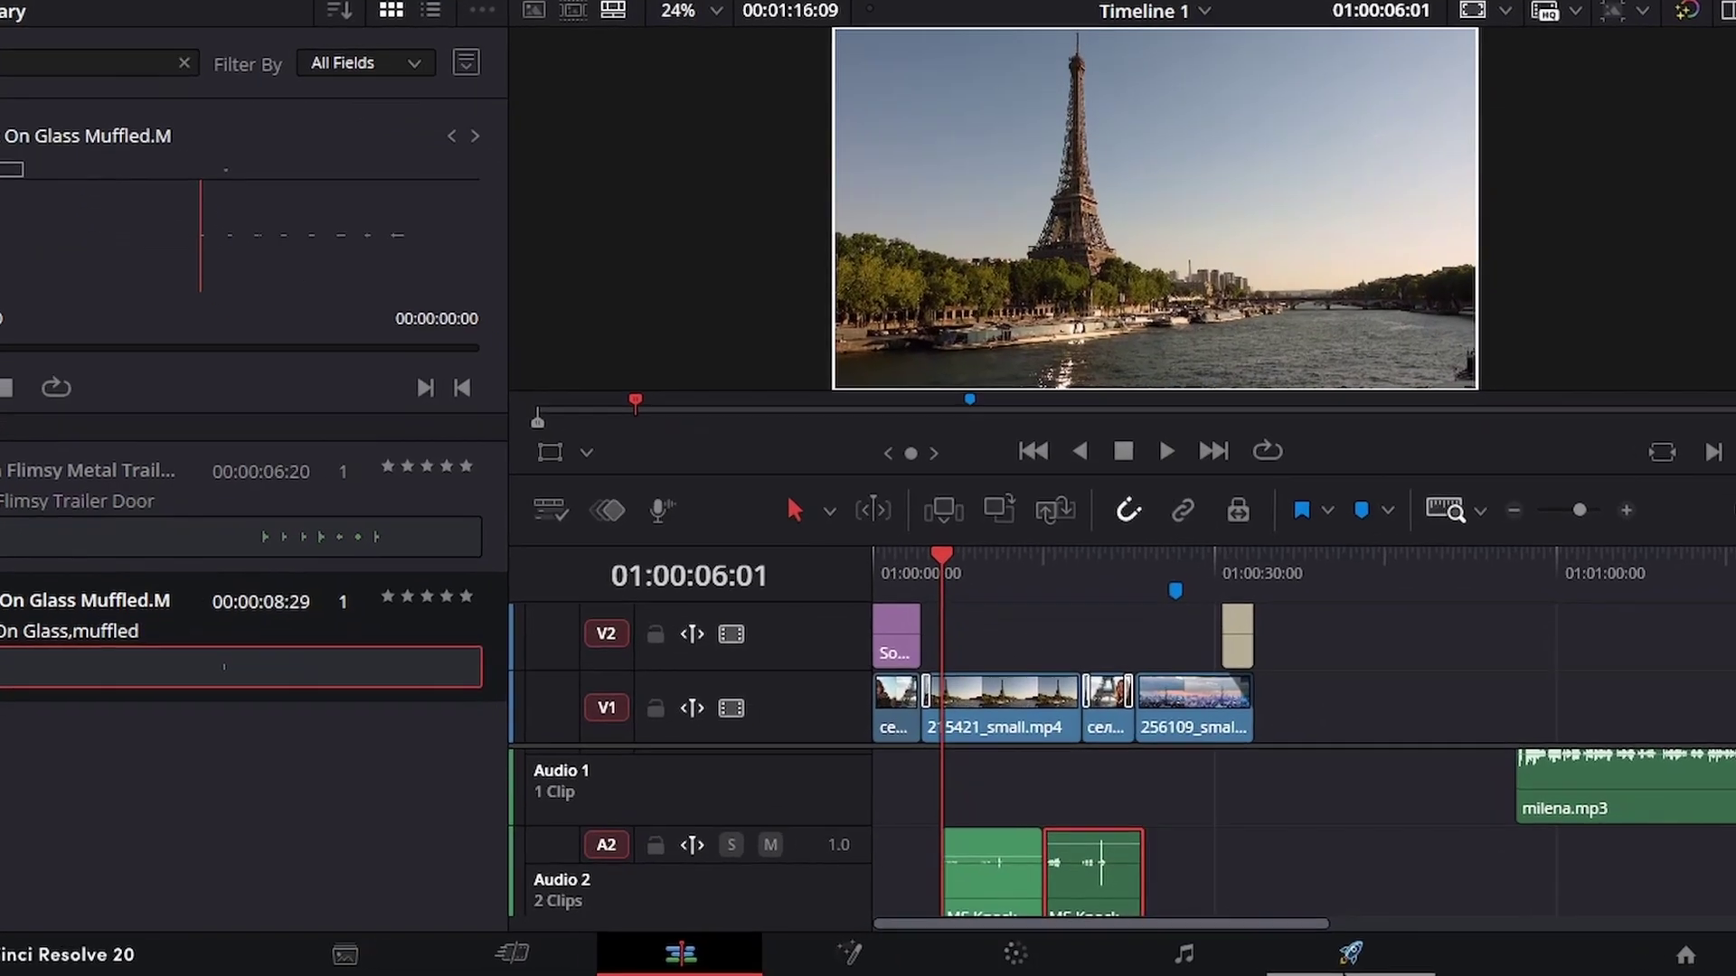
key("space")
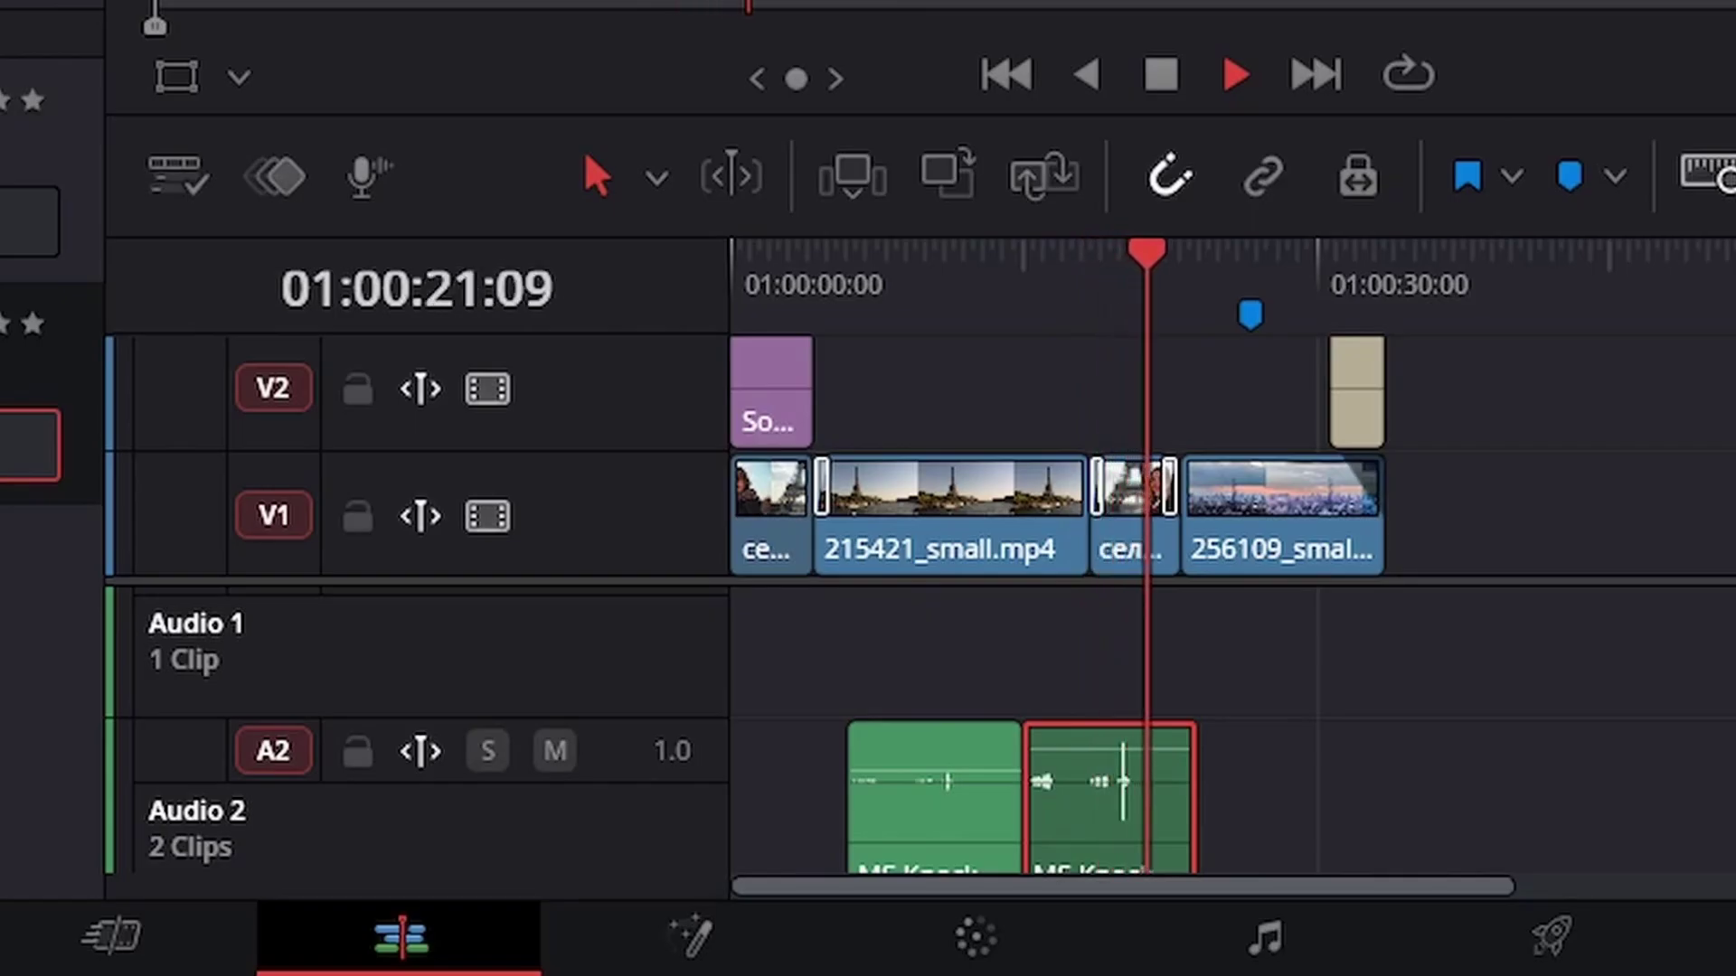
key("space")
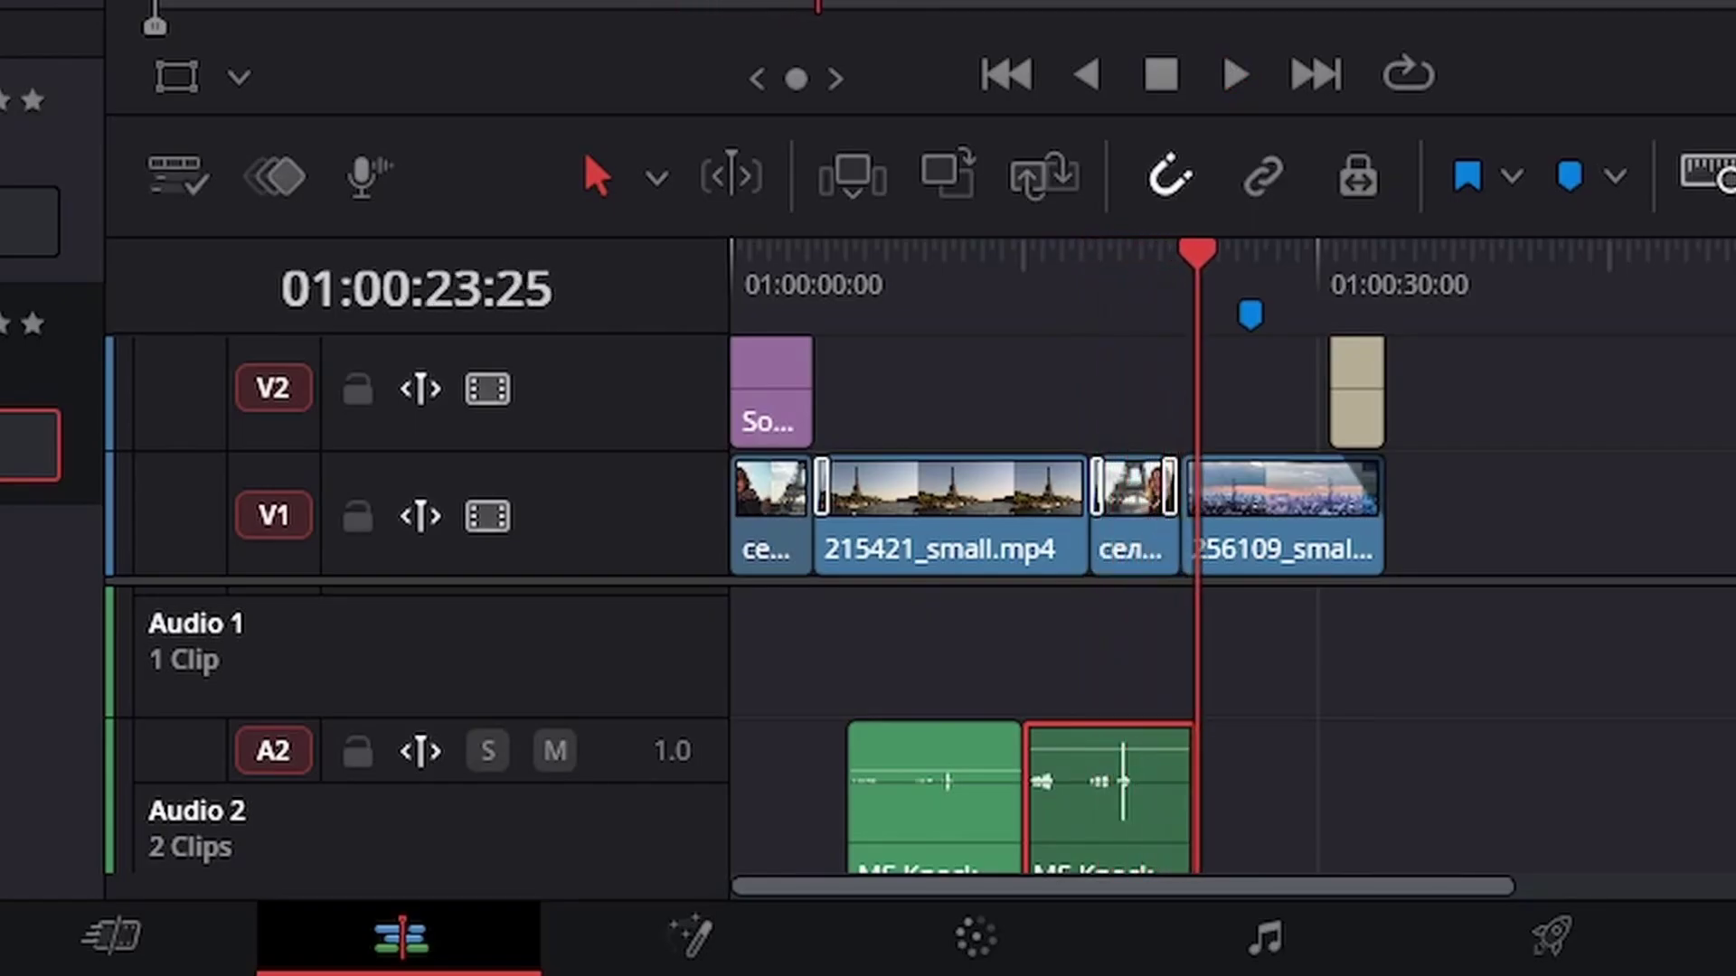
Normalize the audio levels of both knock clips with Sample Peak Program, a -9.0 dBFS target and Independent level
left_click_drag(1369, 845, 934, 805)
right_click(937, 821)
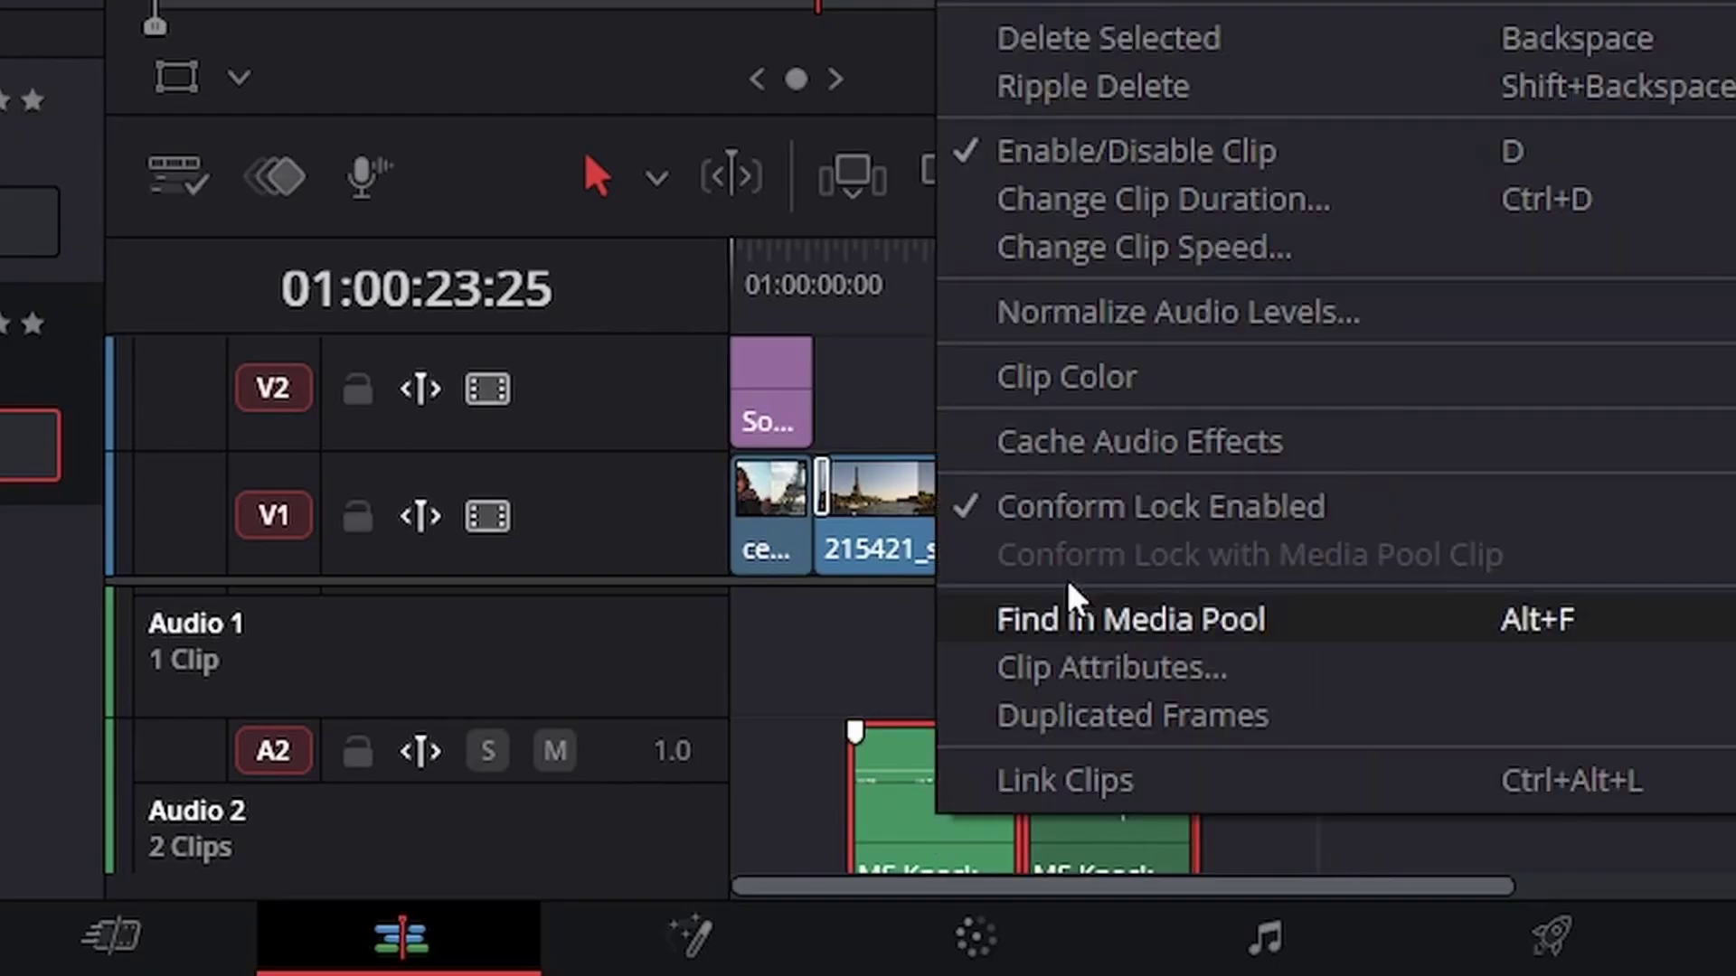
left_click(1137, 312)
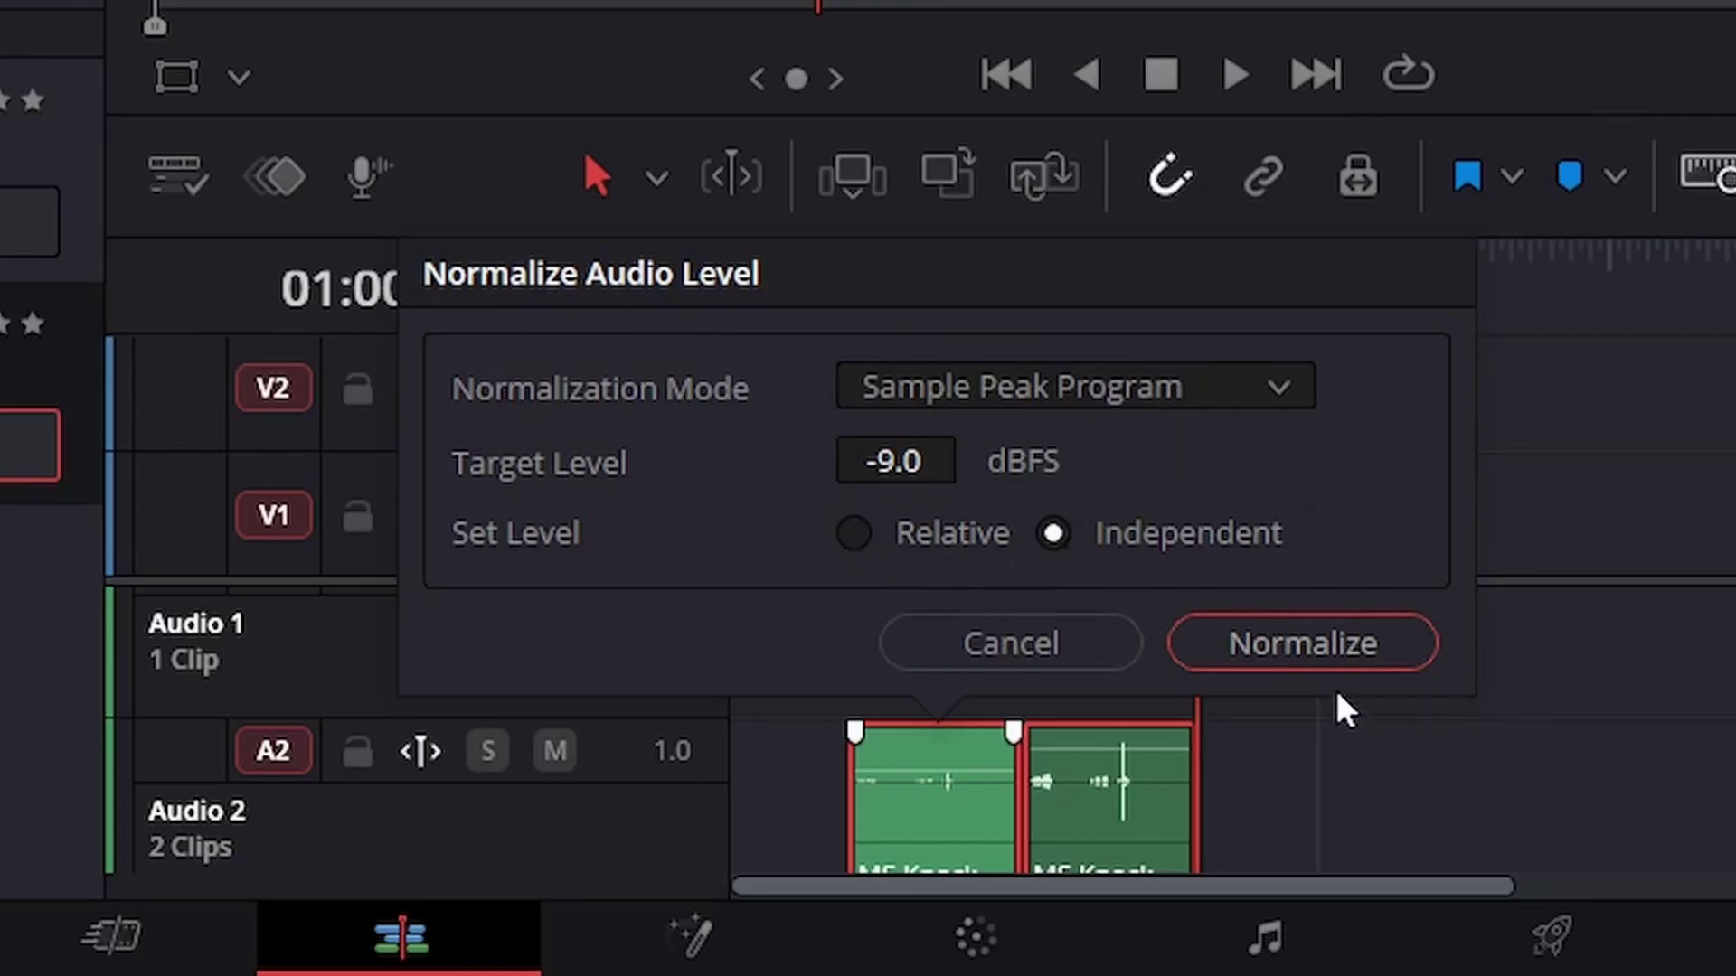
left_click(1302, 653)
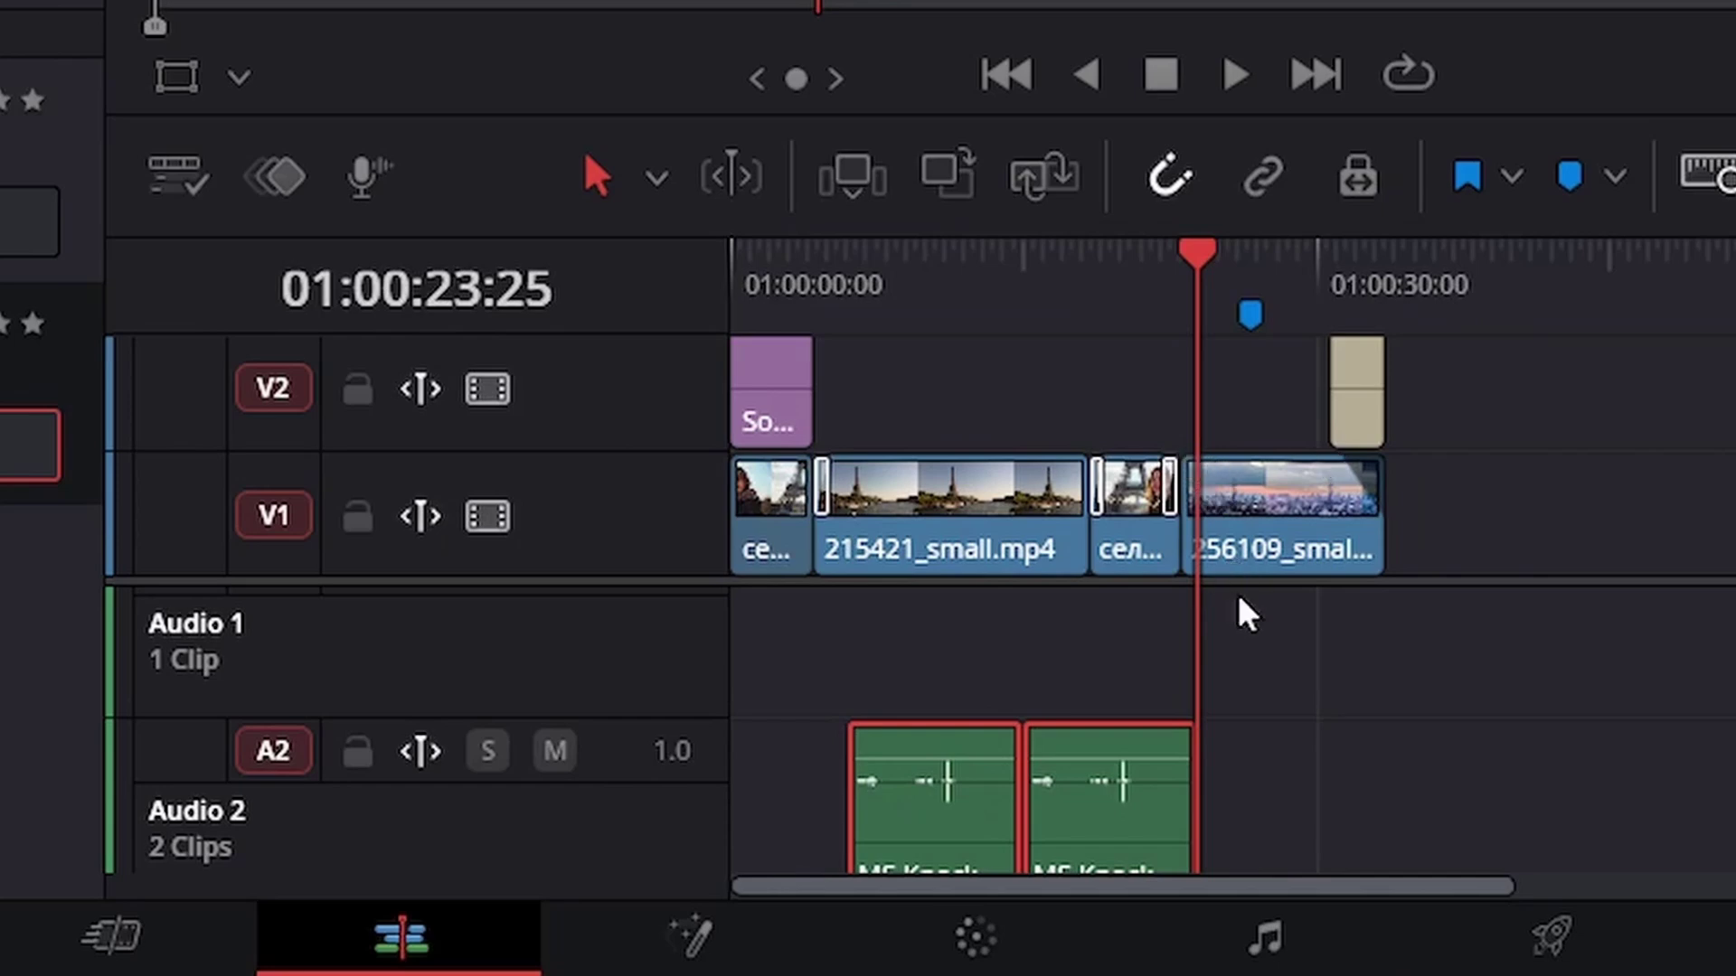
Return to the start of the timeline and play back the normalized knock clips
left_click(1018, 81)
left_click(1018, 82)
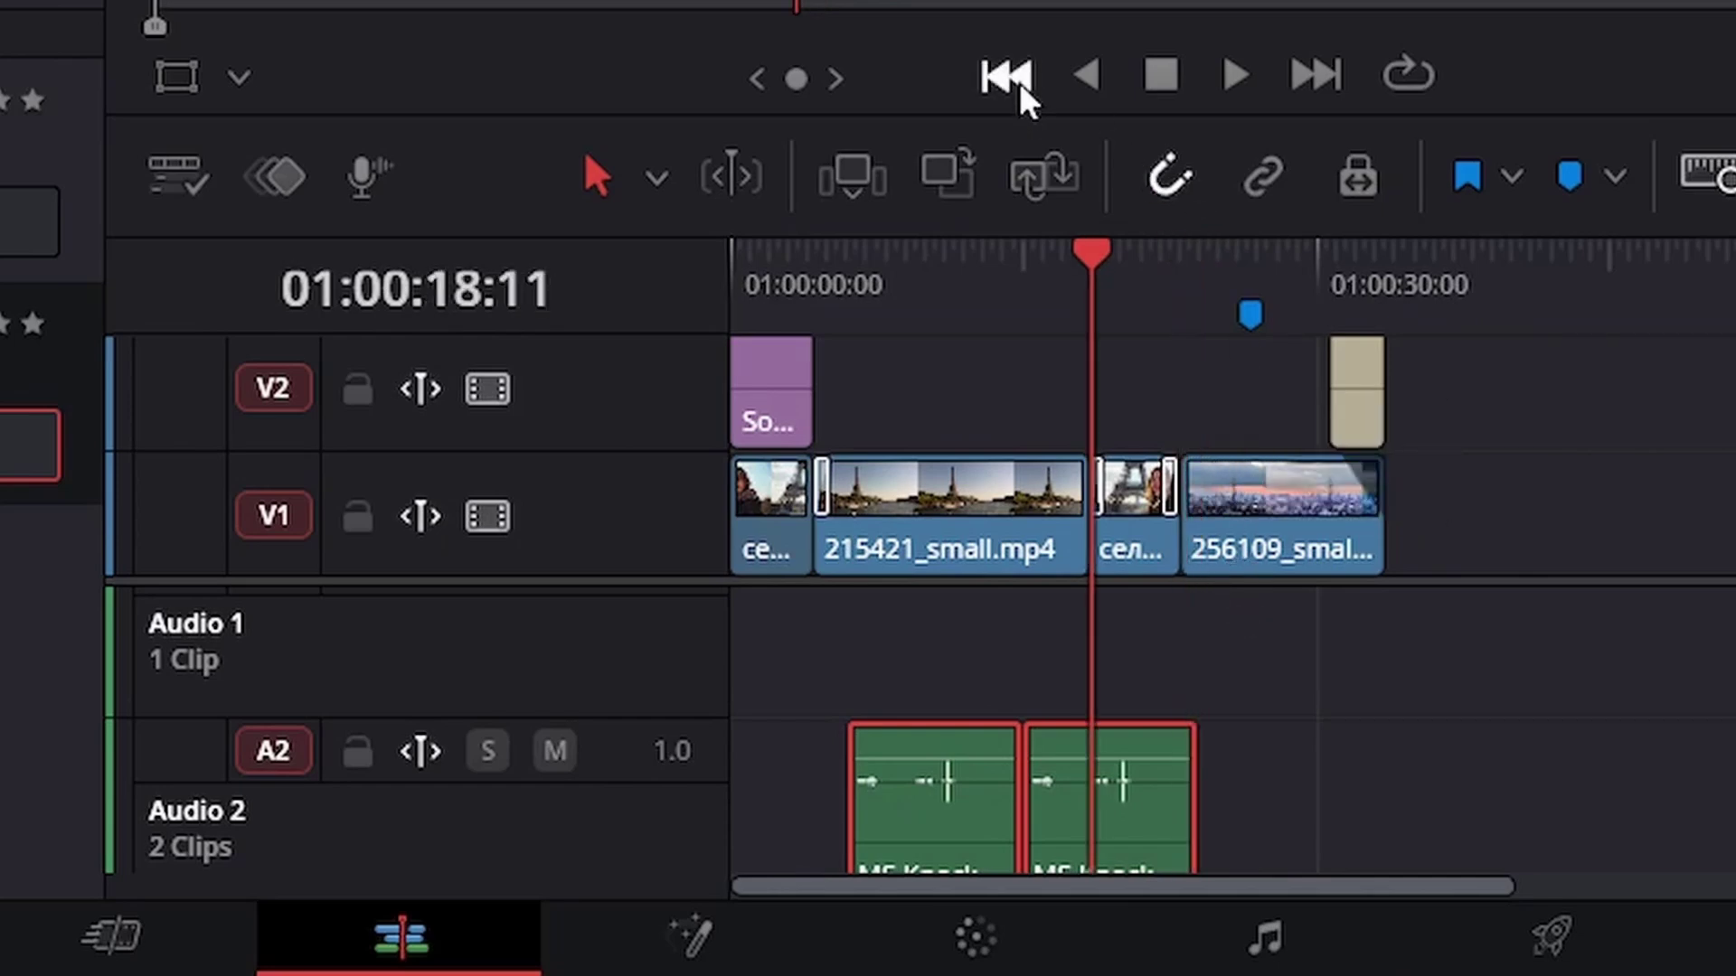
left_click(1018, 82)
left_click(1022, 89)
key("space")
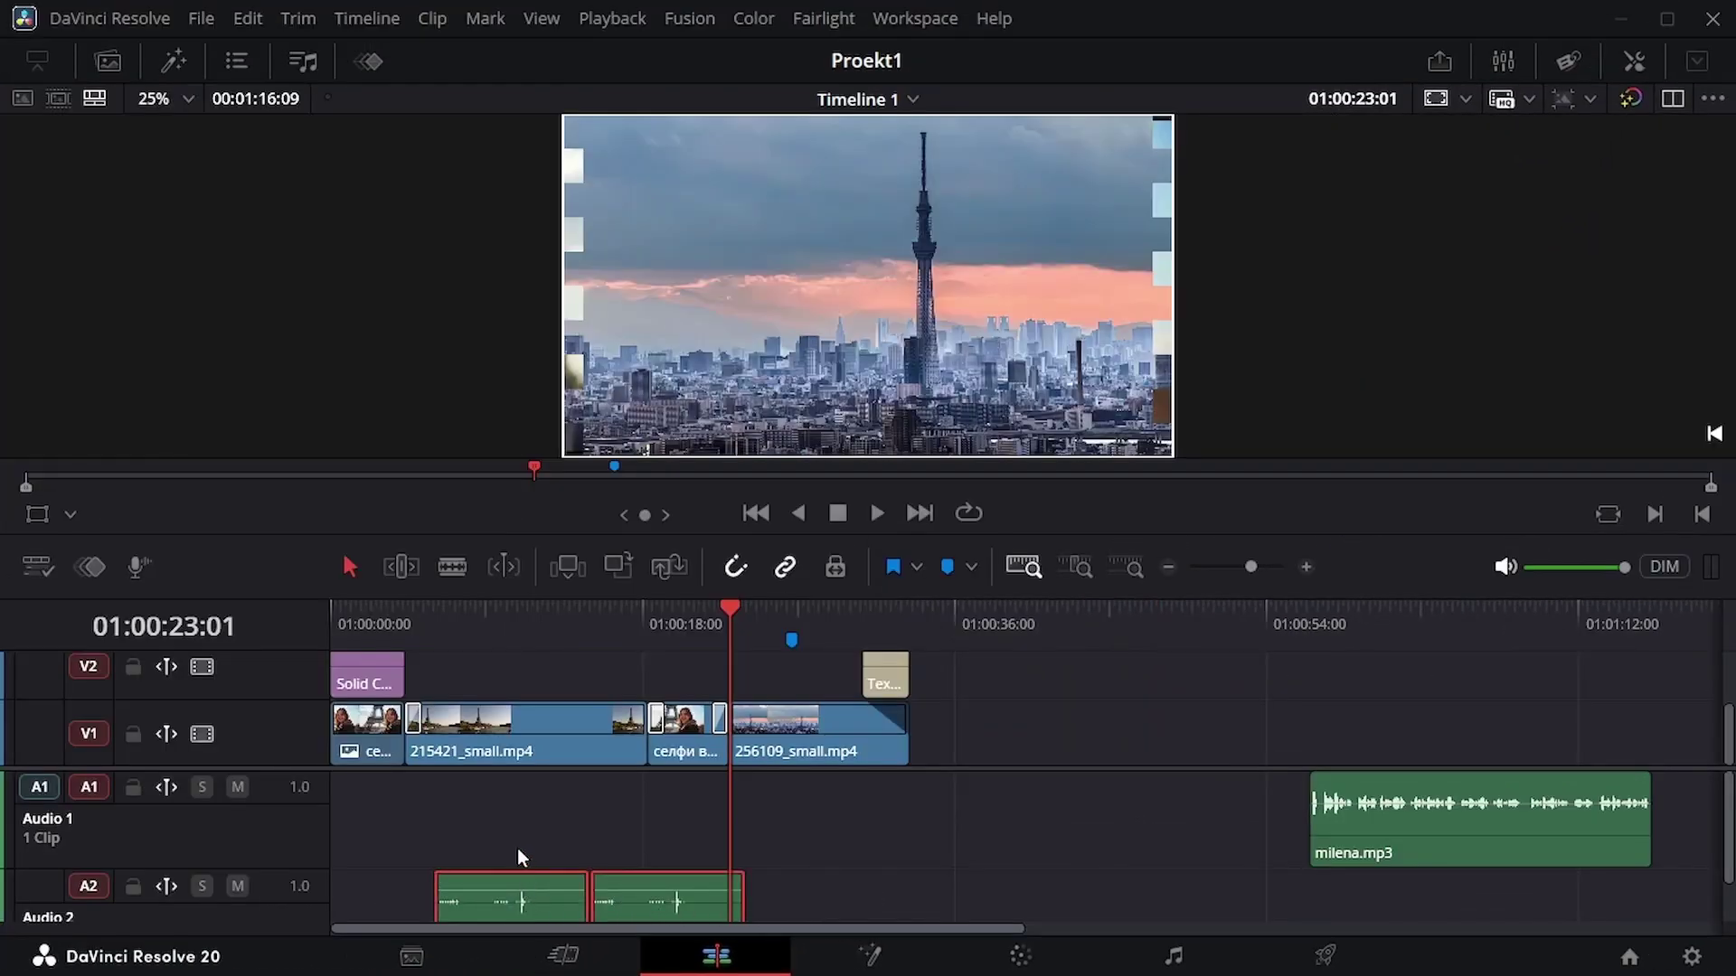
Delete both knock clips from Audio 2 and move milena.mp3 on Audio 1 back to about 8 seconds
key("Delete")
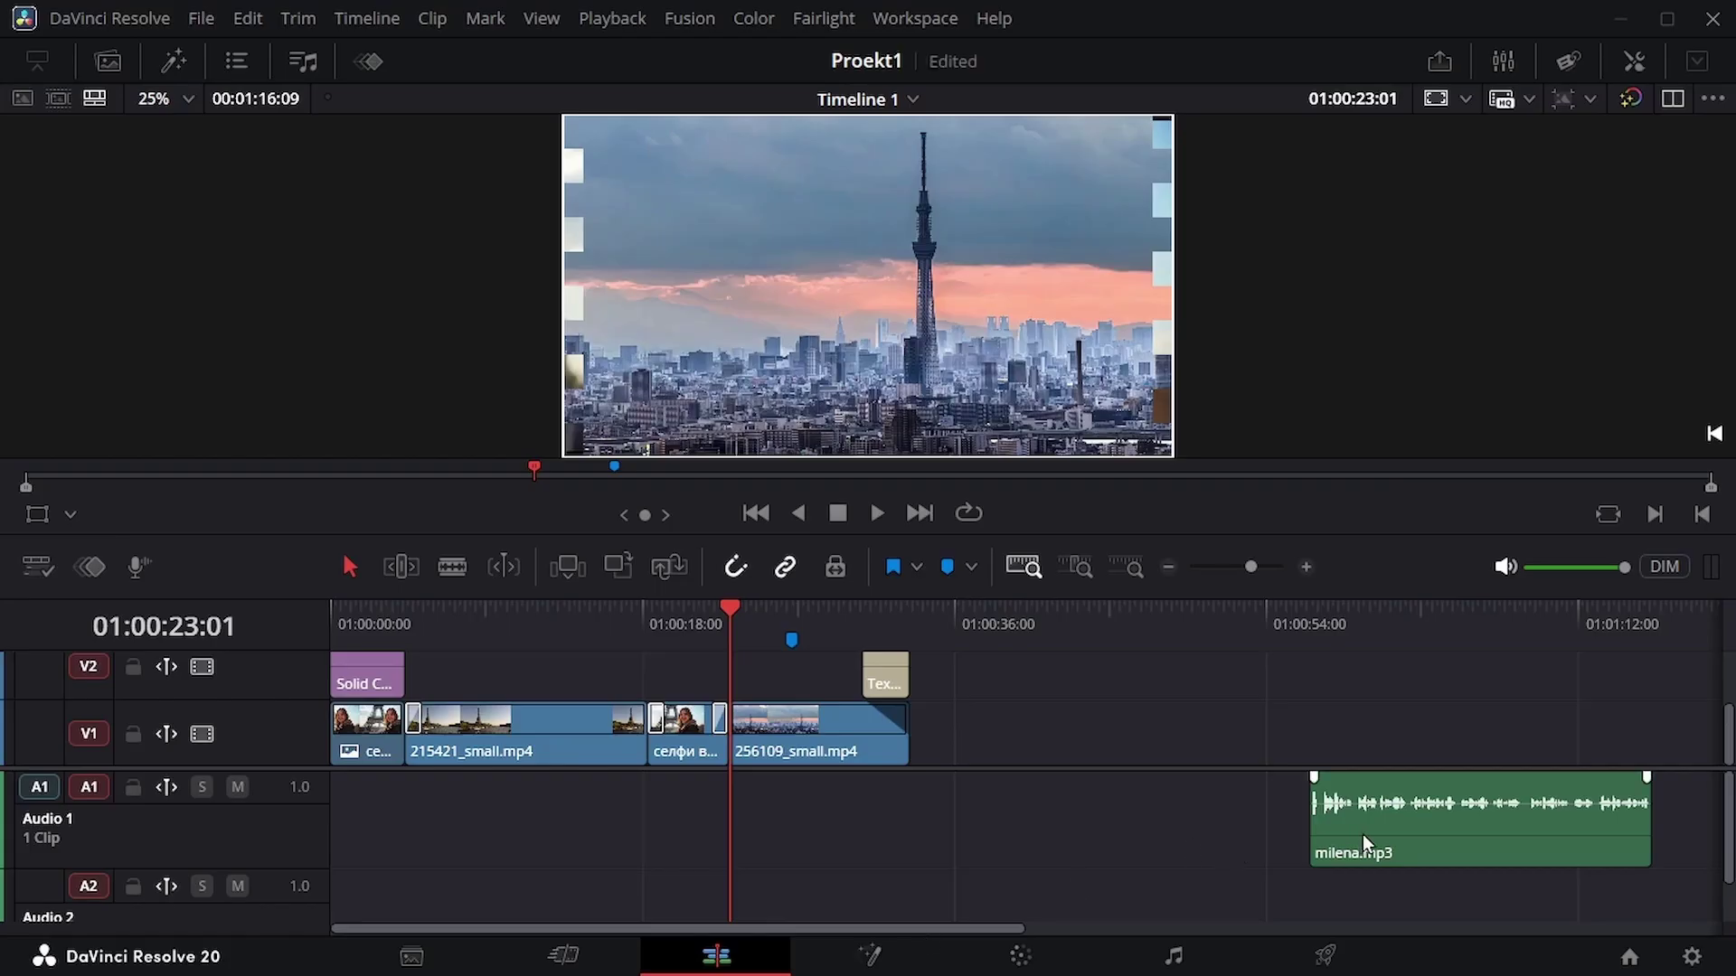
left_click_drag(1364, 833, 537, 744)
key("shift+z")
Load french-in-love-hopeful-loop-370455.mp3 from the аудио bin in the source viewer and insert only its audio on Audio 2 from the timeline start
left_click(1672, 98)
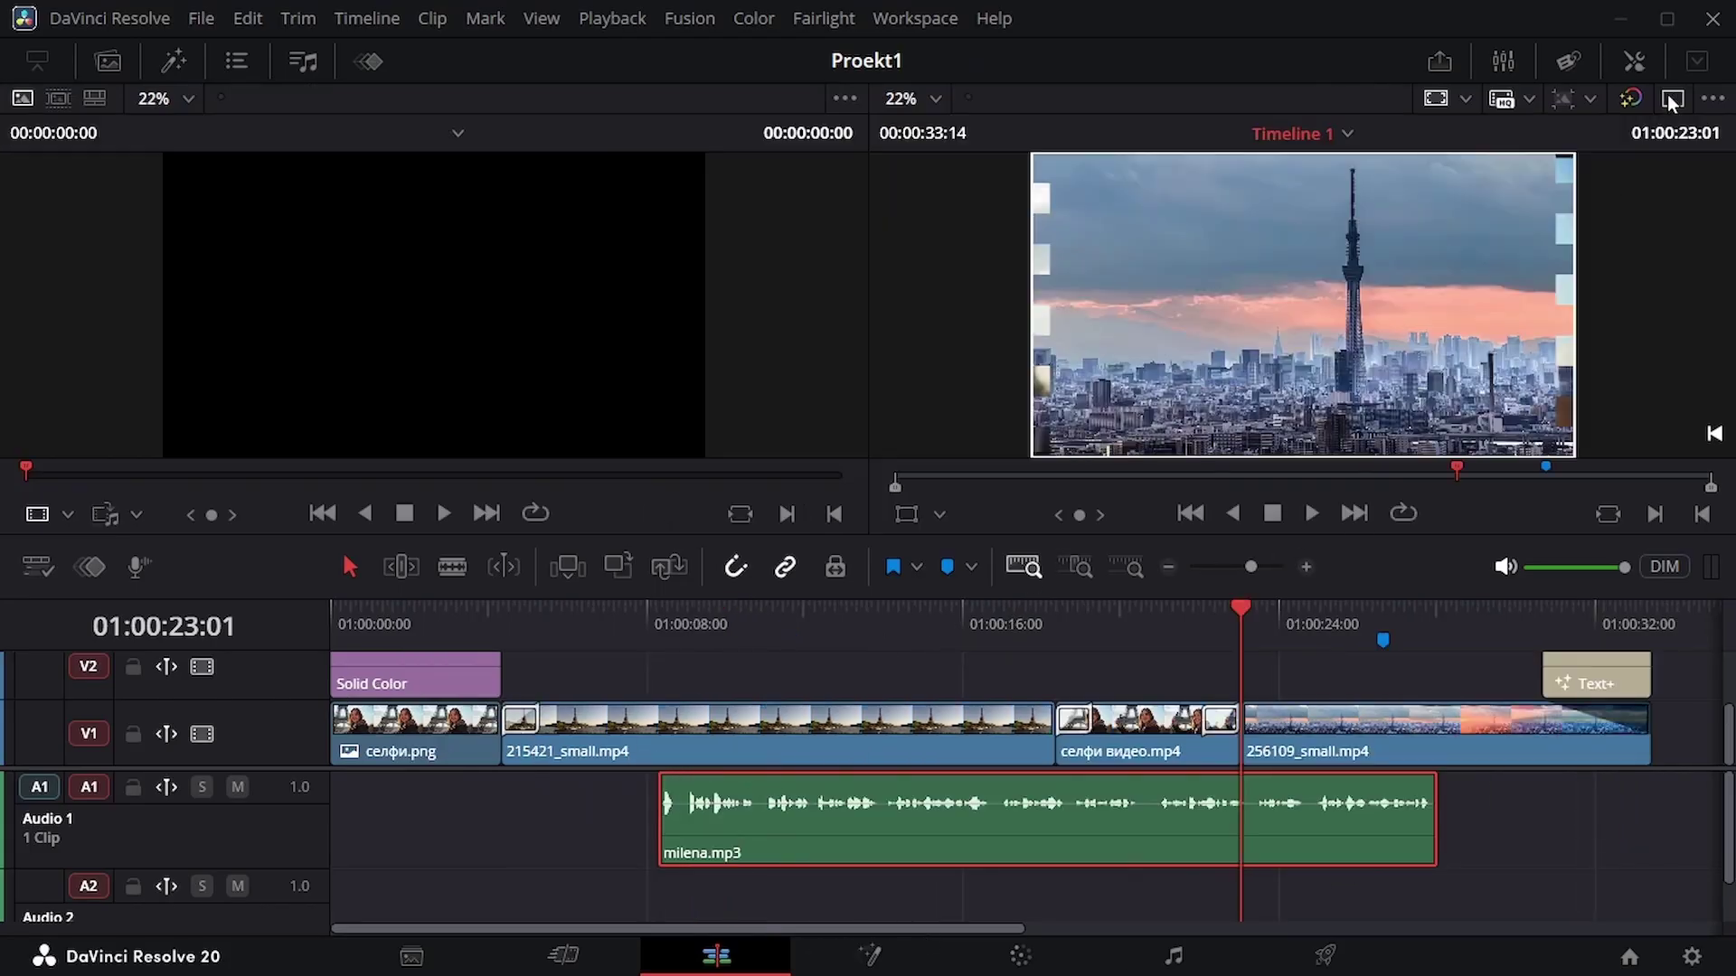
left_click(108, 61)
double_click(259, 195)
left_click(696, 514)
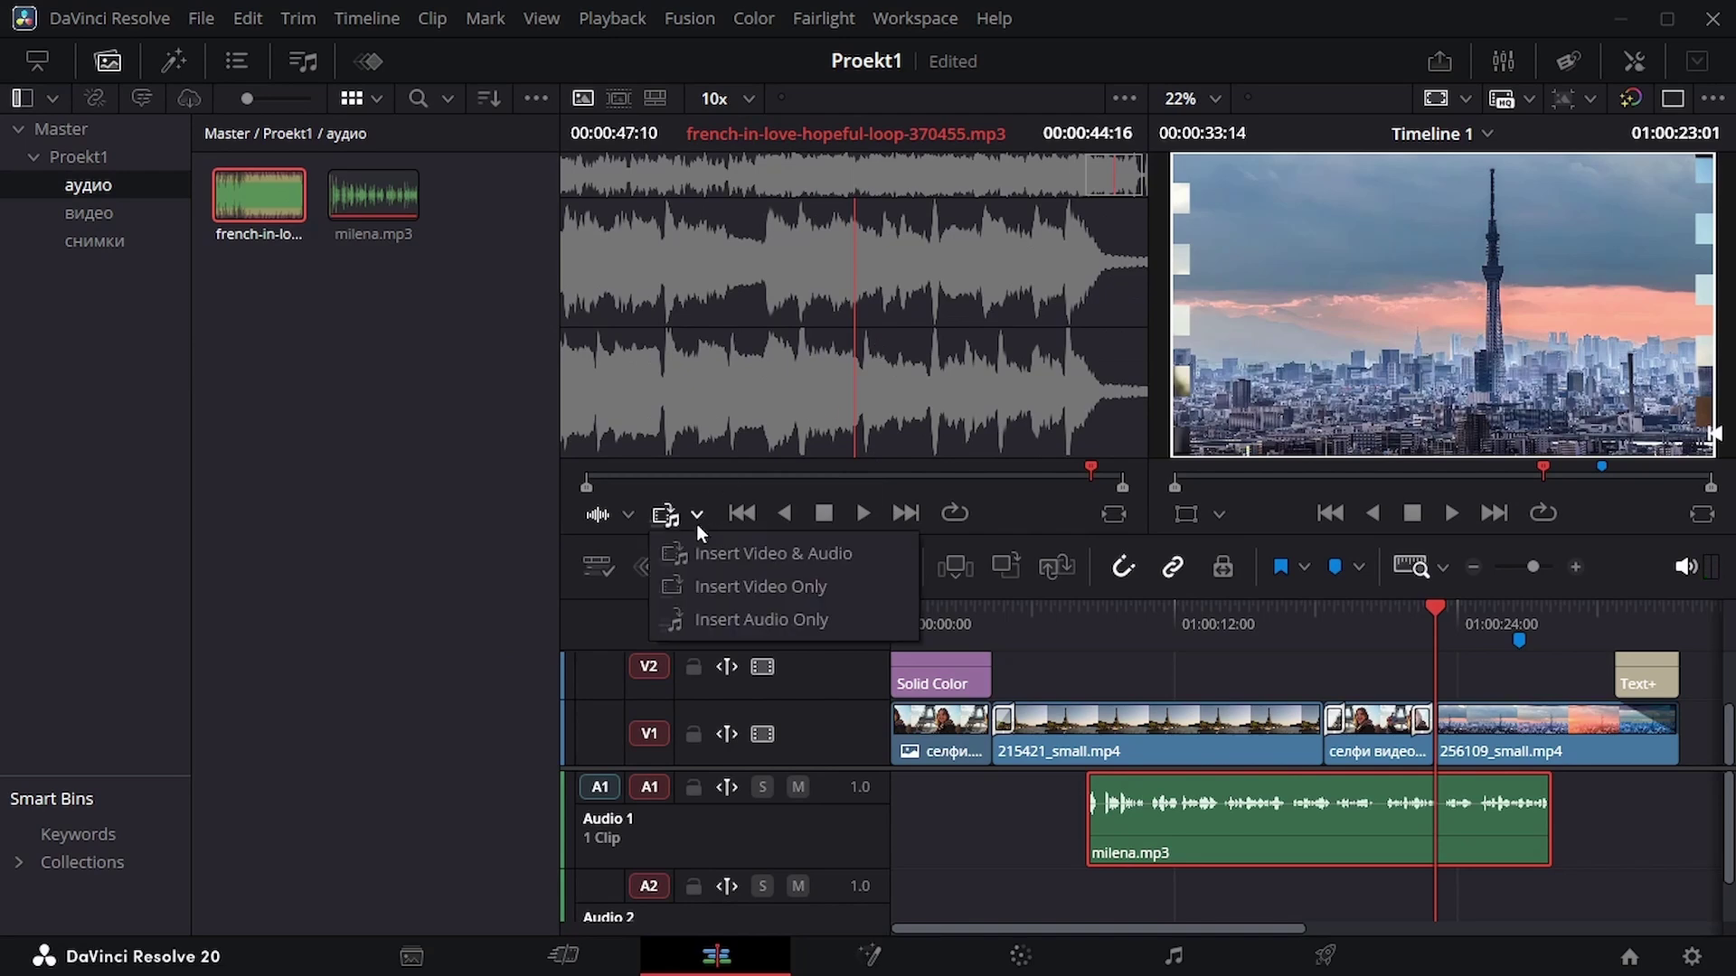
left_click(761, 619)
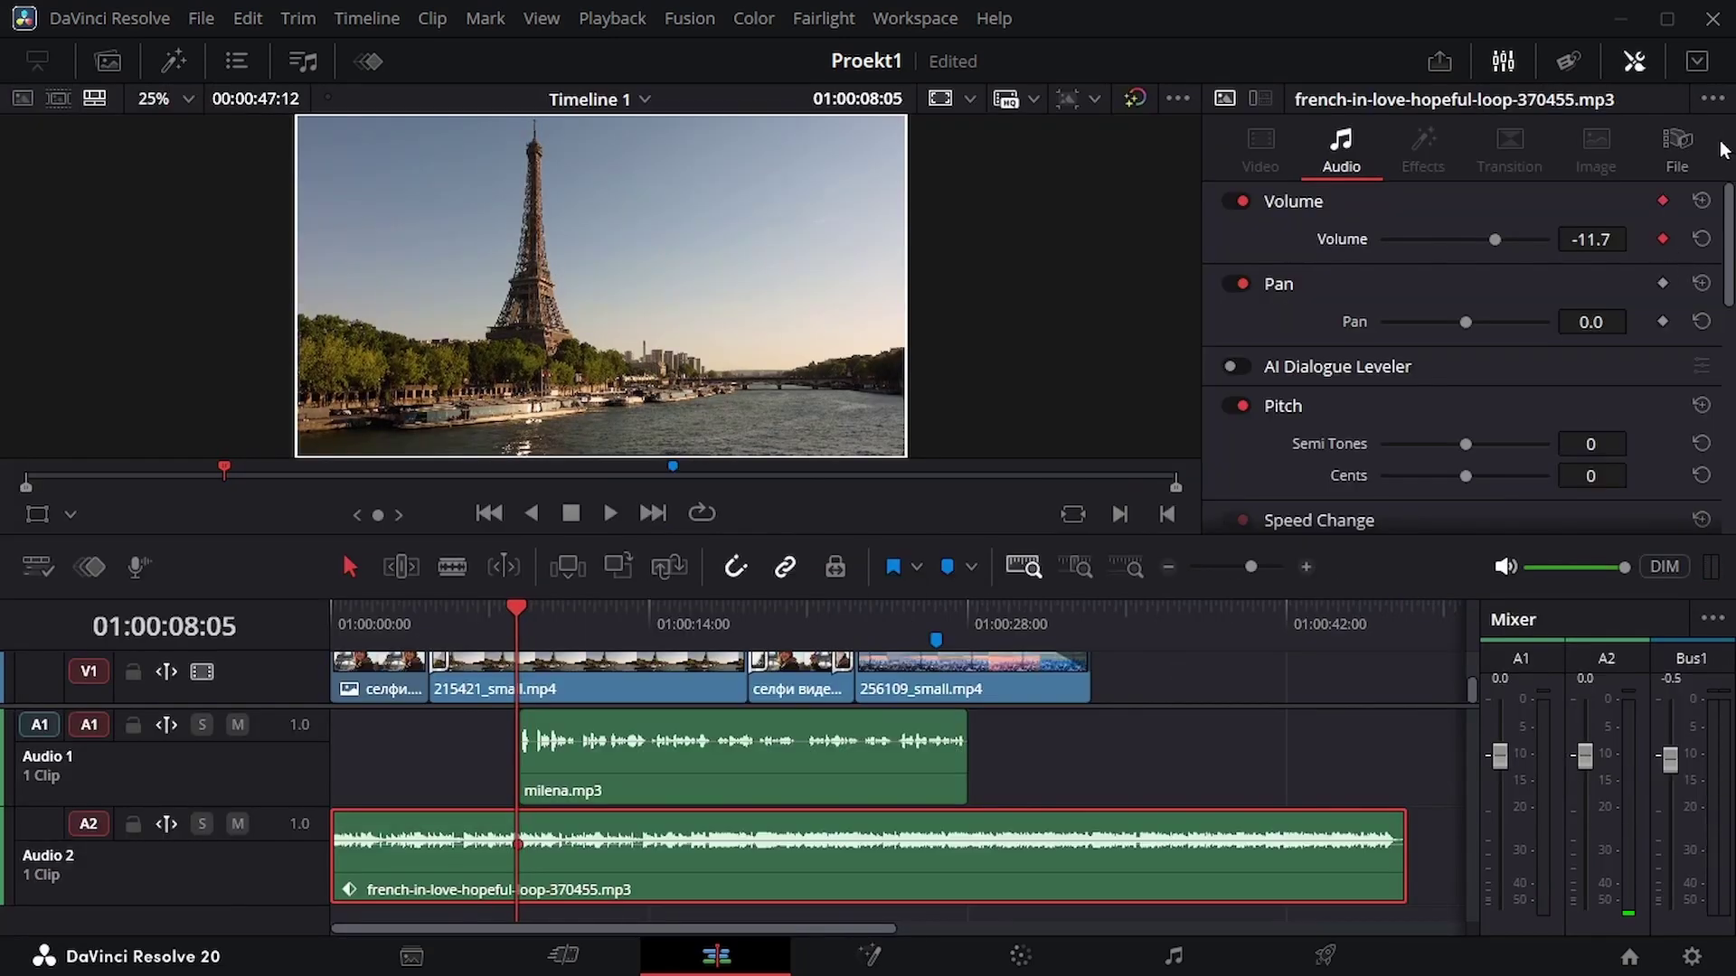
Keyframe the music volume down to -27.6 where milena.mp3 begins and back up to -11.7 after it ends at about 28 seconds
left_click_drag(1494, 240, 1475, 241)
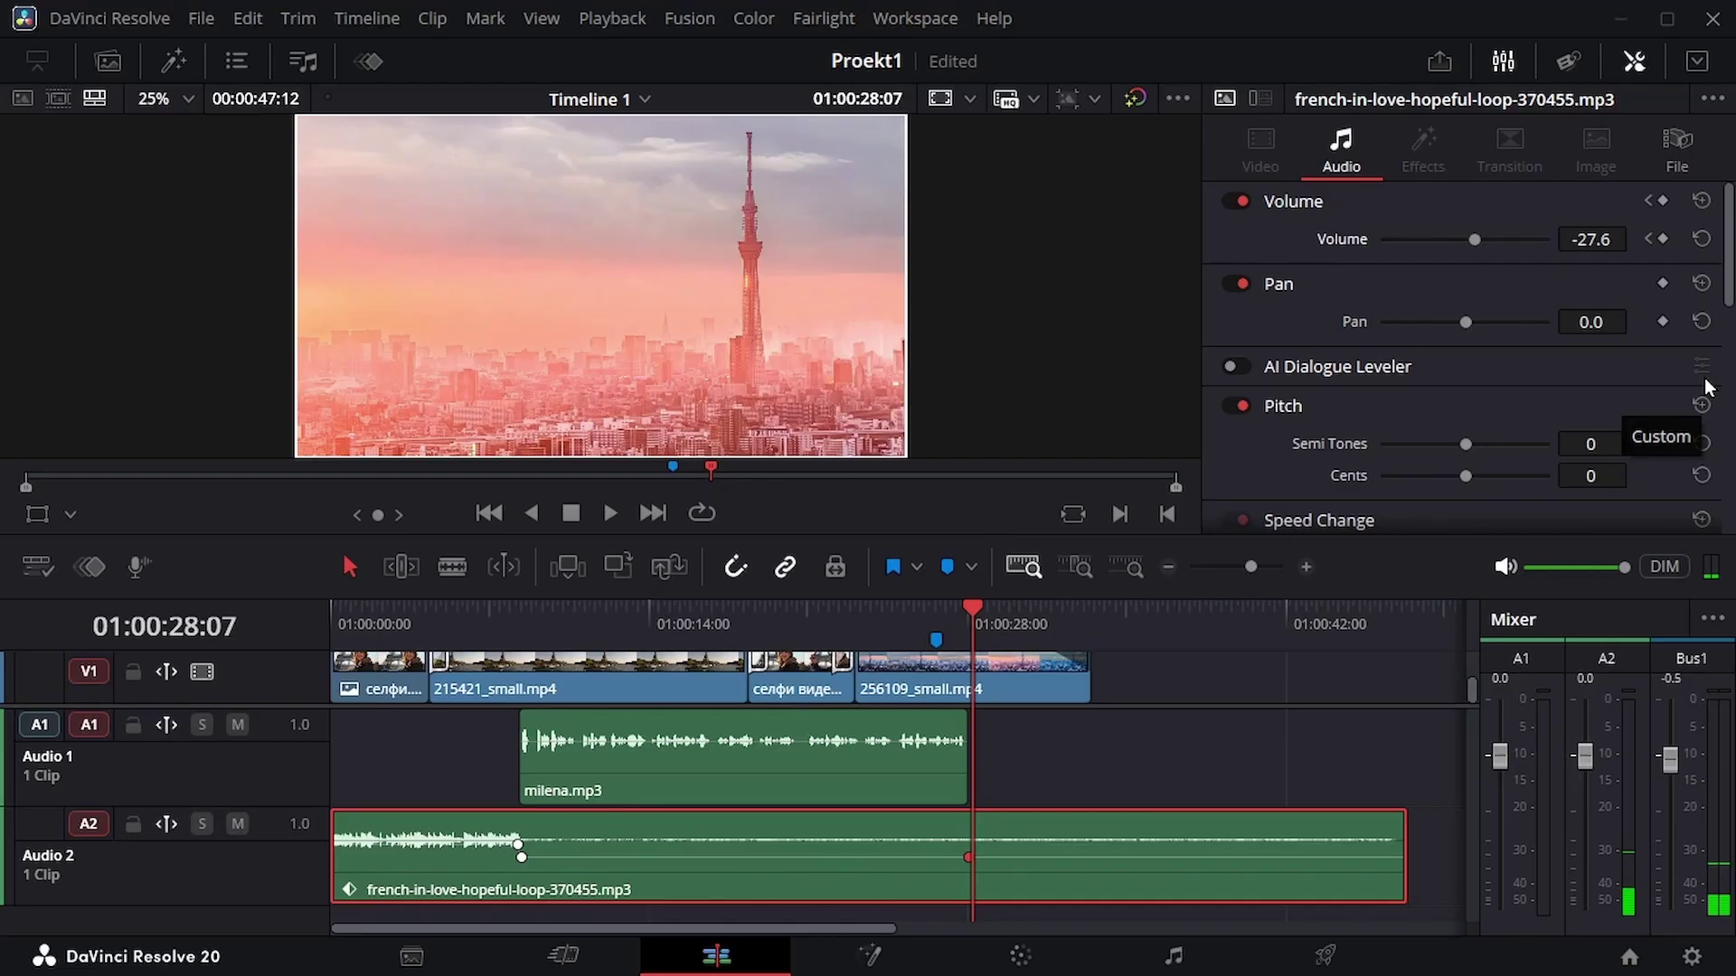
left_click_drag(1474, 239, 1493, 241)
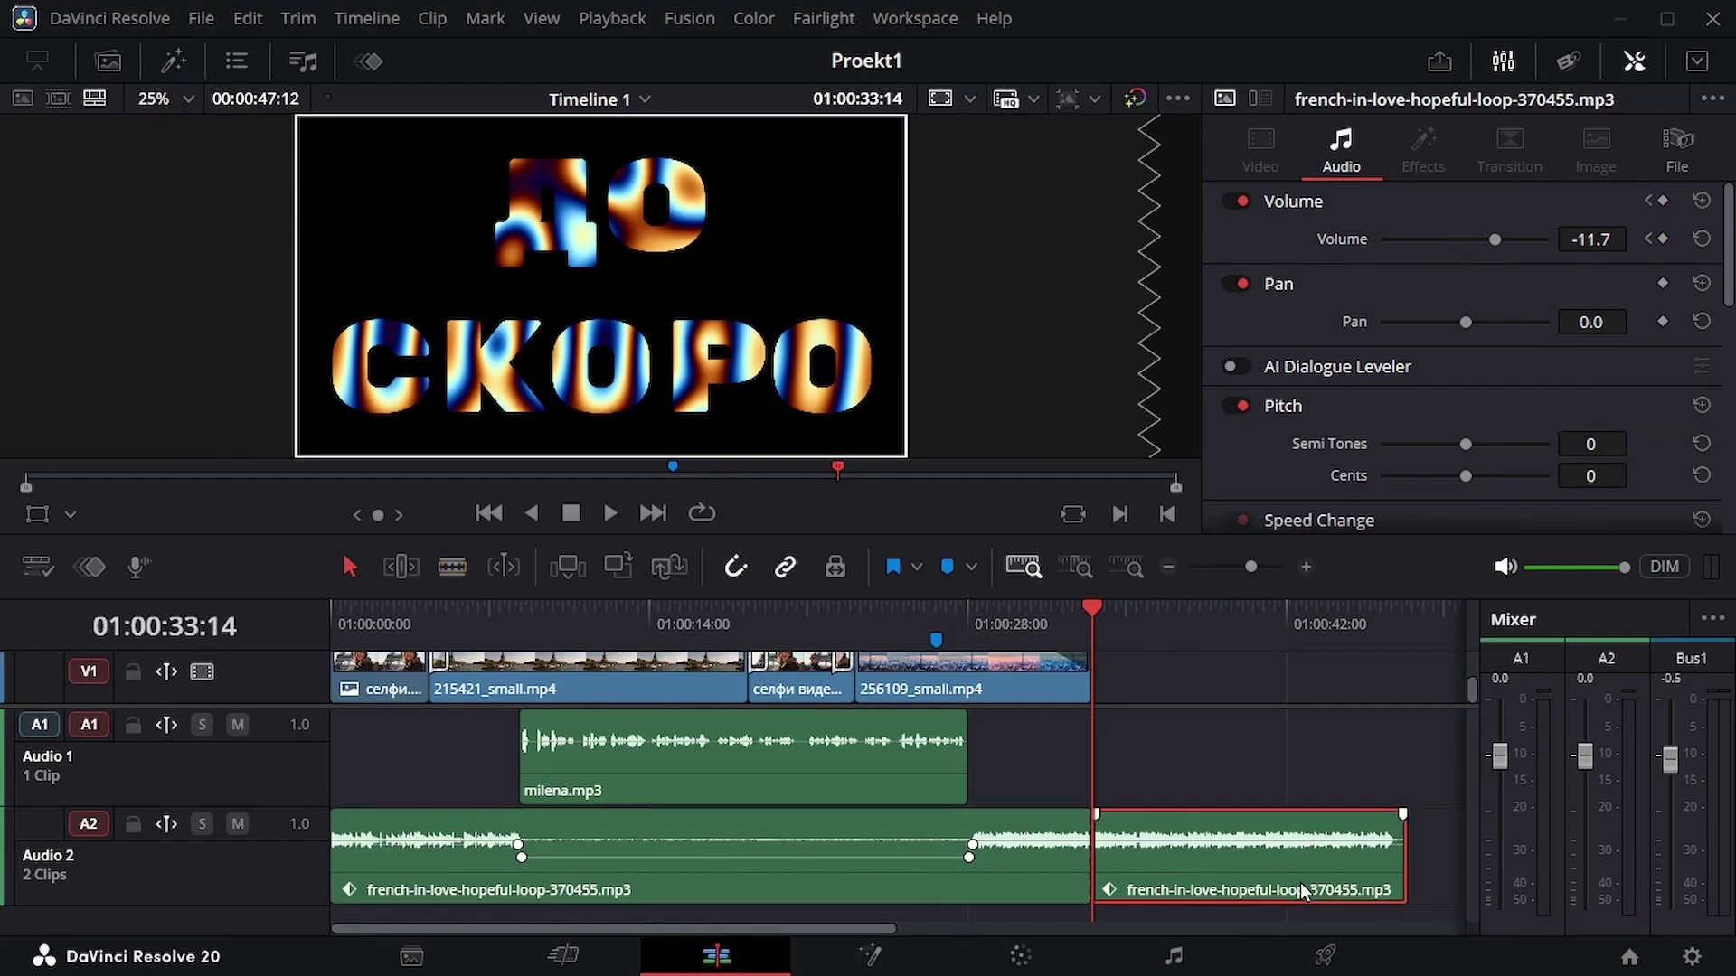
Remove the music beyond the end of the video at 01:00:33:14 and give its end a fade-out of about 8 frames
left_click(1431, 643)
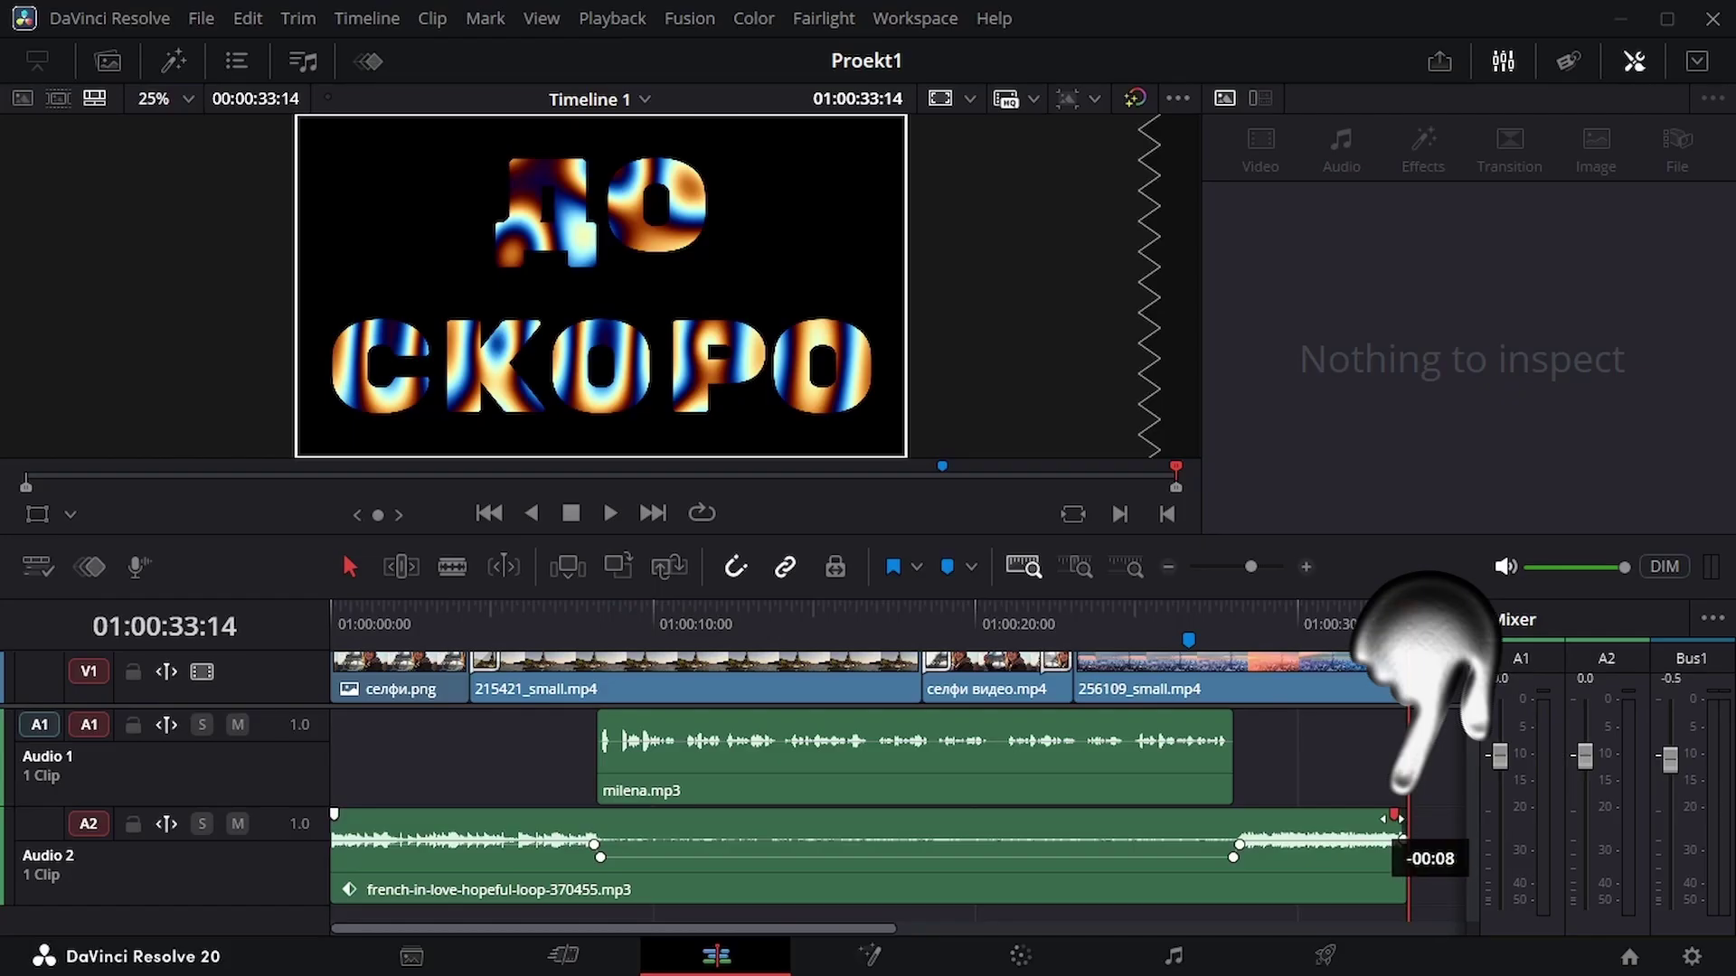
left_click_drag(1390, 819, 1390, 819)
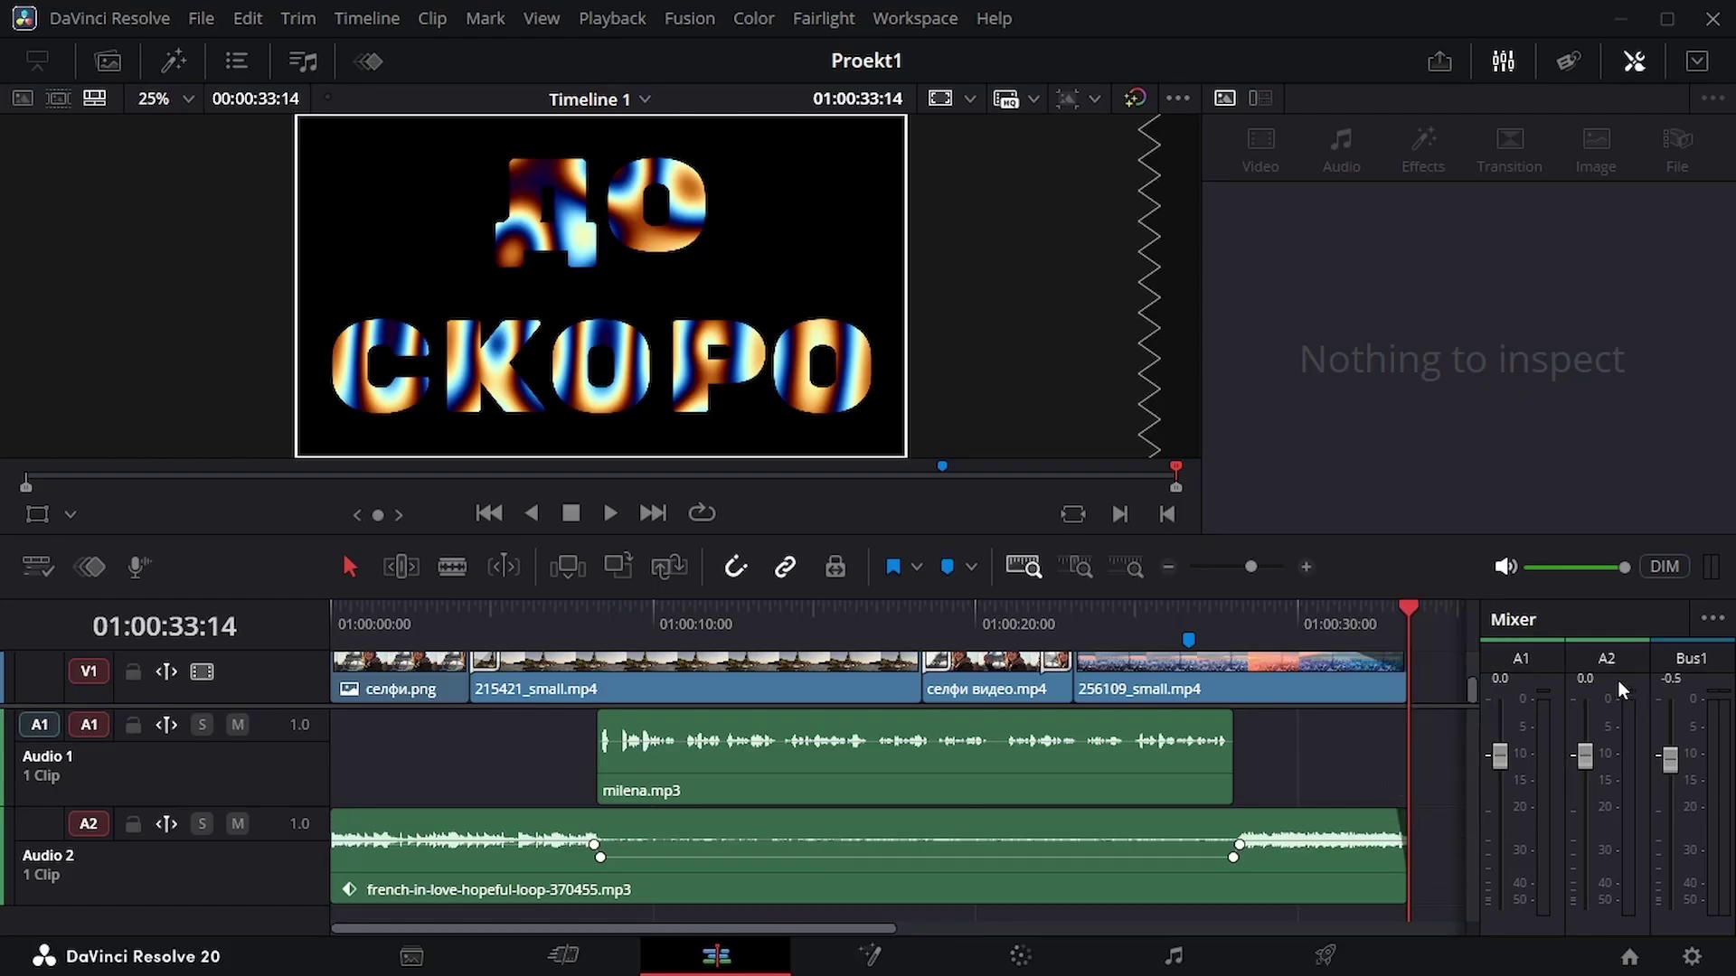
Close the Inspector, enlarge the viewer and play the timeline from the start
left_click(1635, 65)
left_click_drag(1388, 535, 1399, 669)
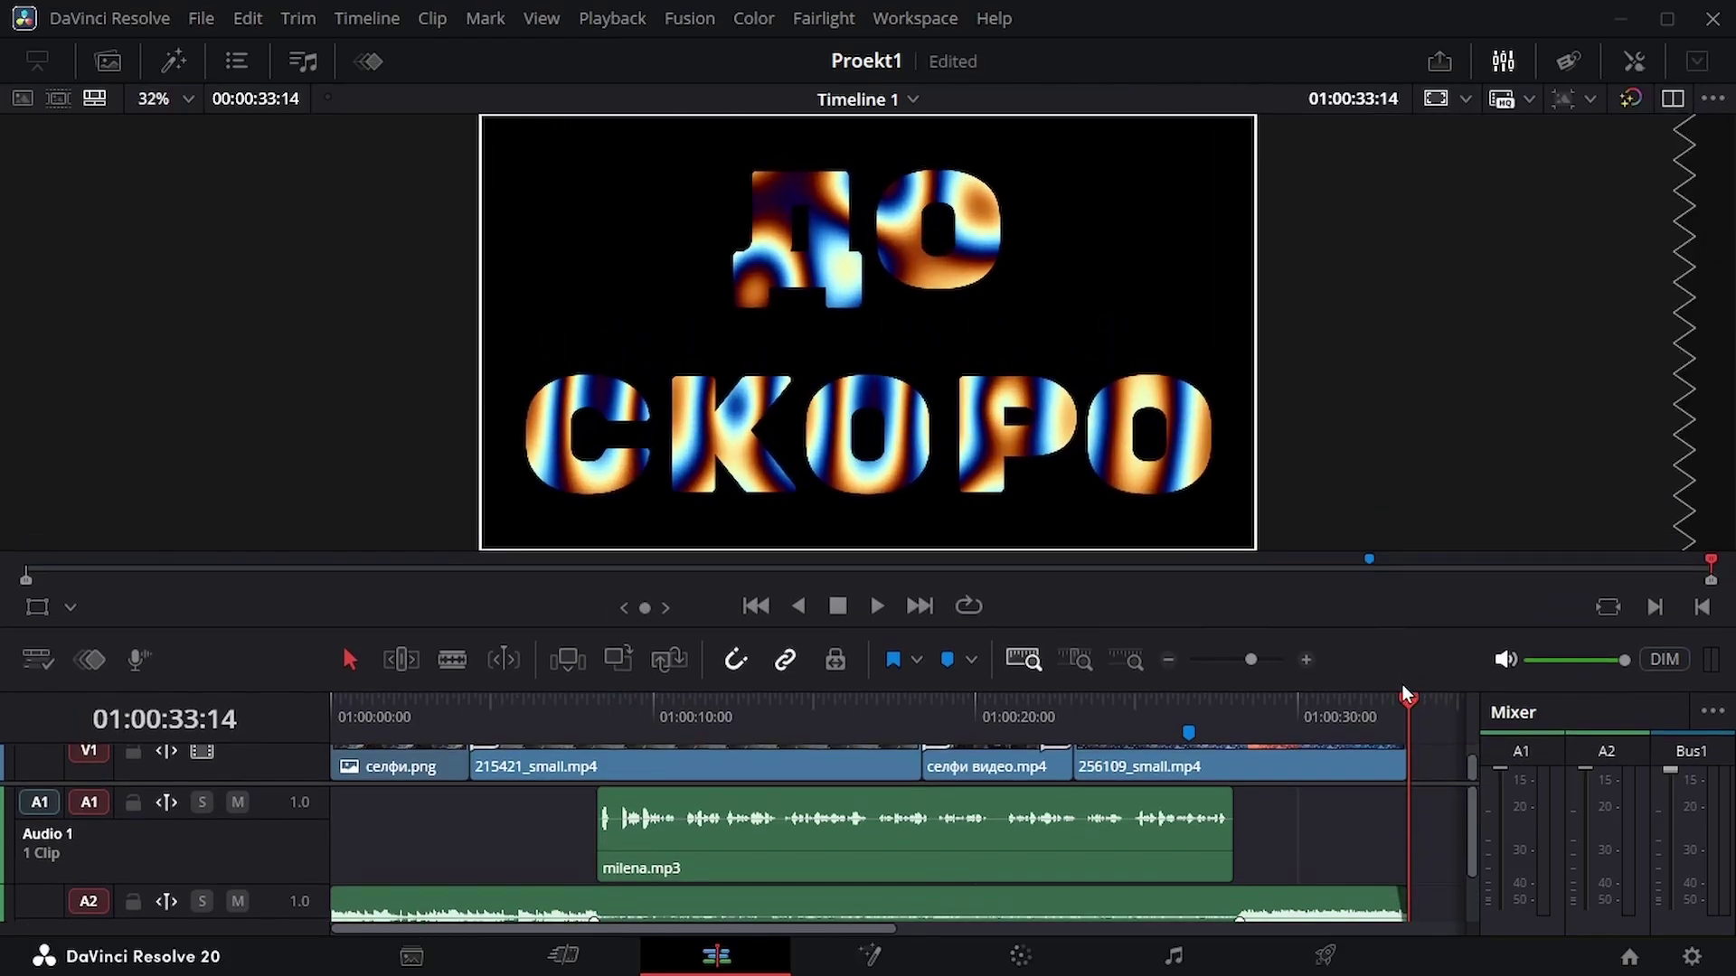
key("Home")
key("space")
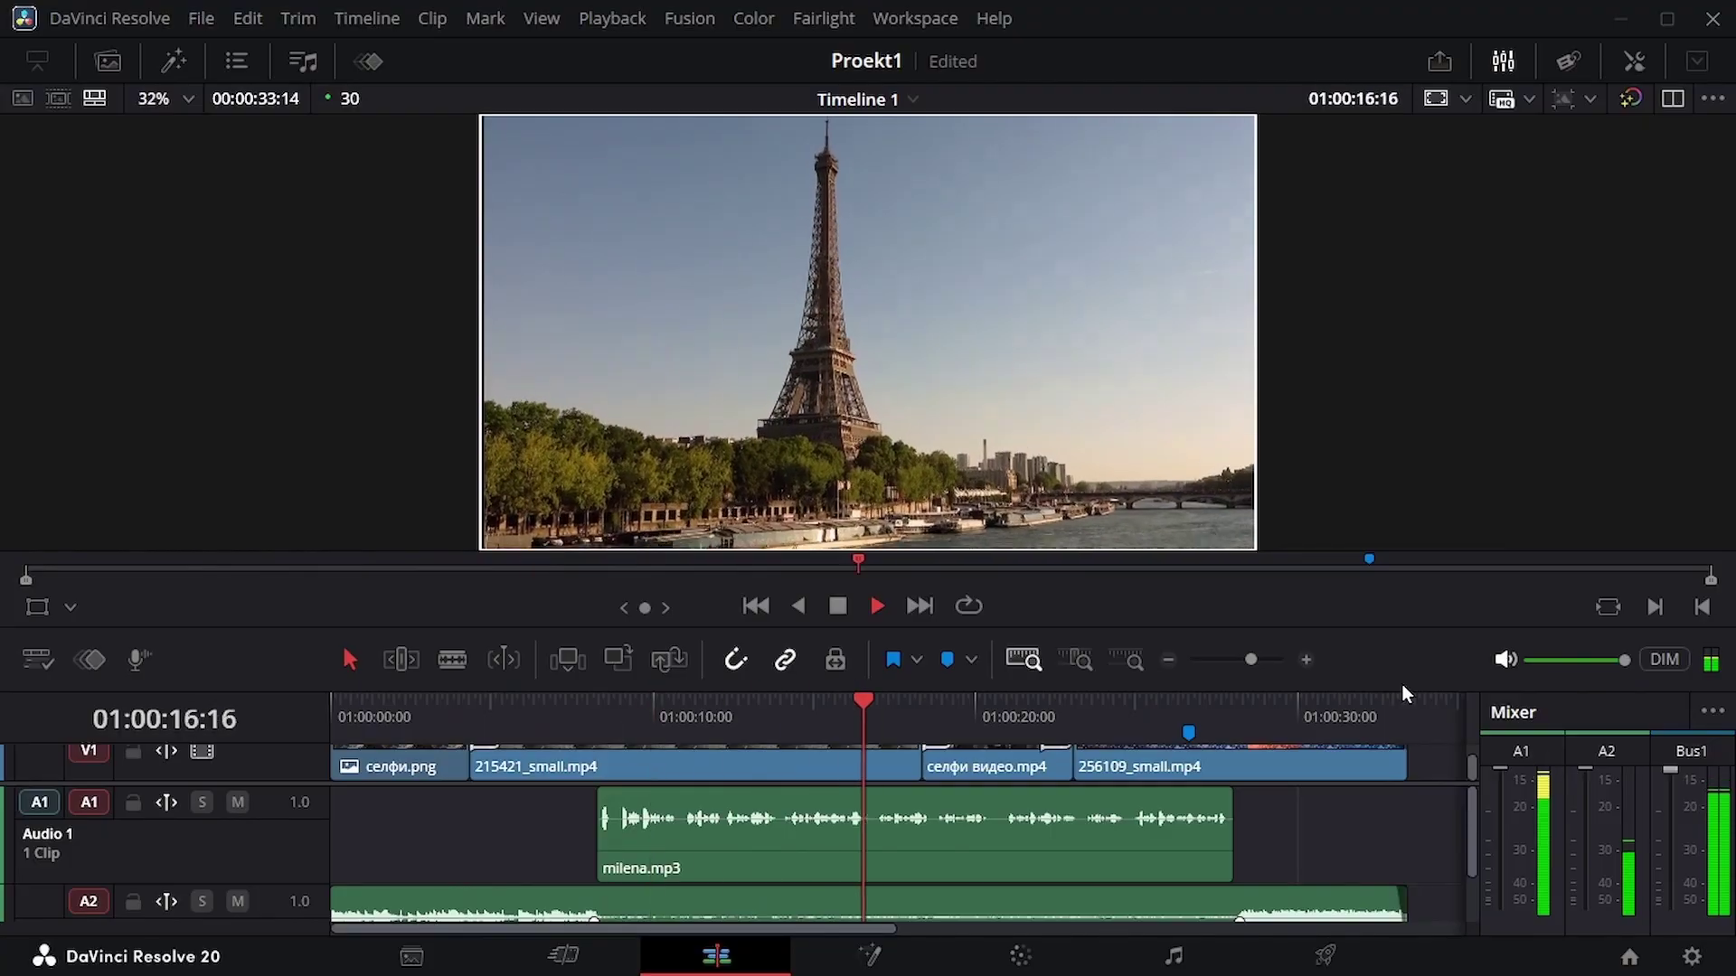
Switch to the Deliver page and set the export file name to video1
left_click(1325, 955)
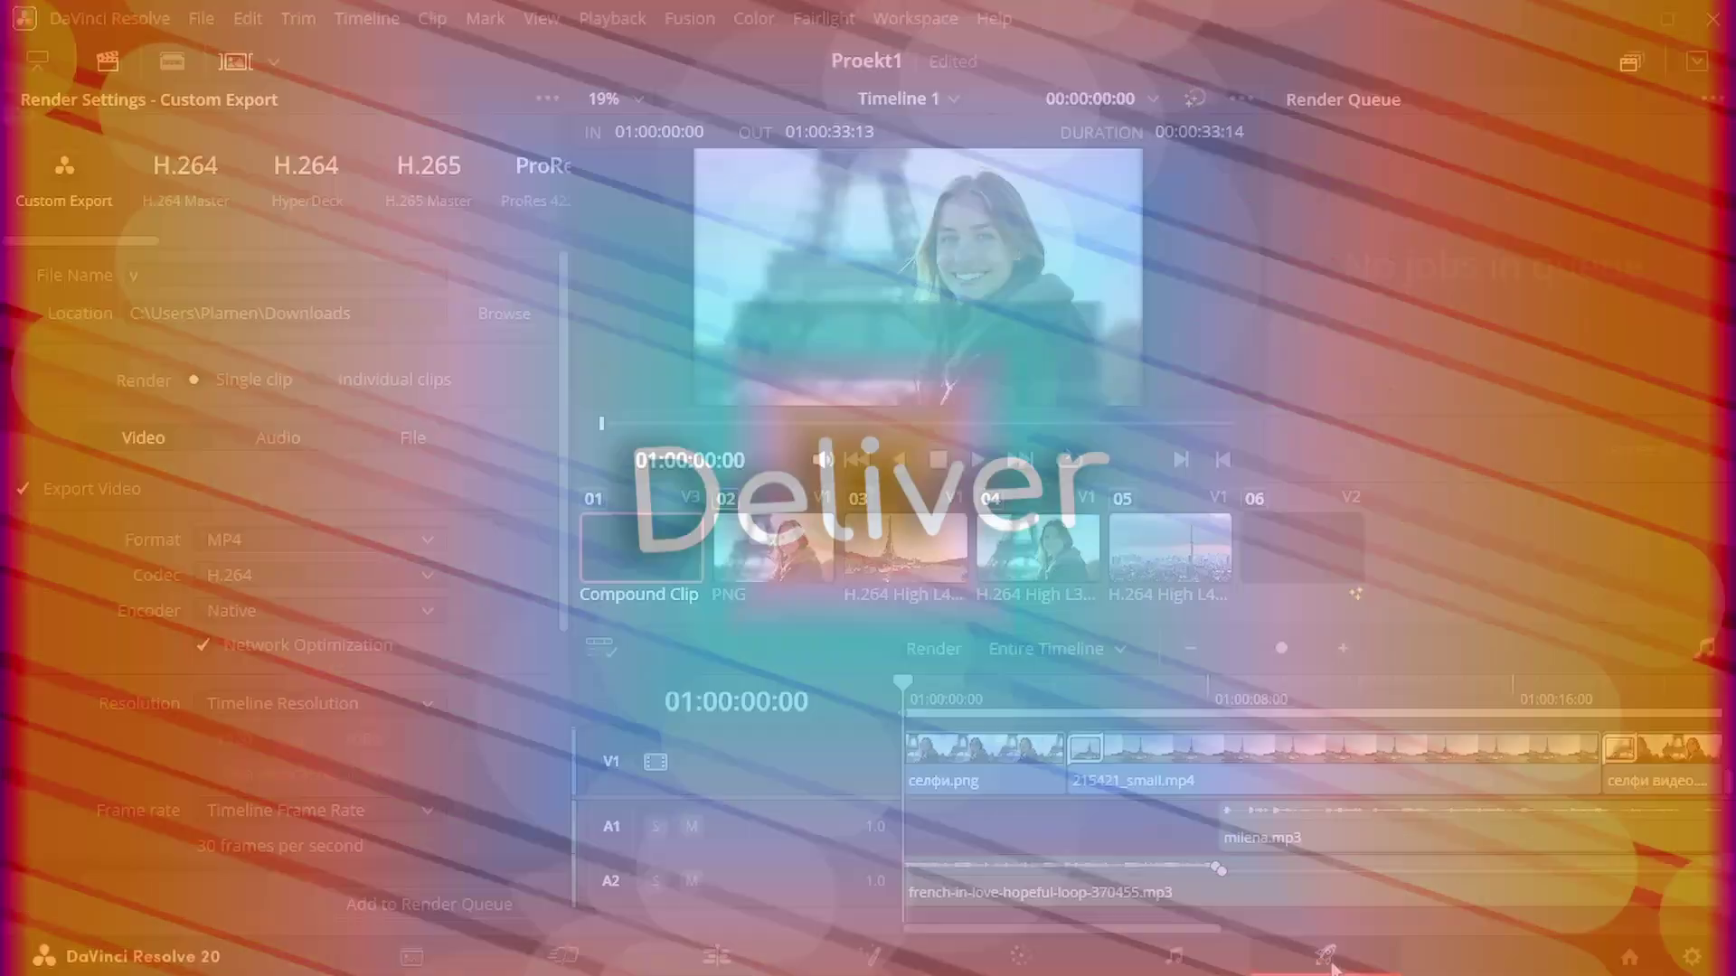
type("vi")
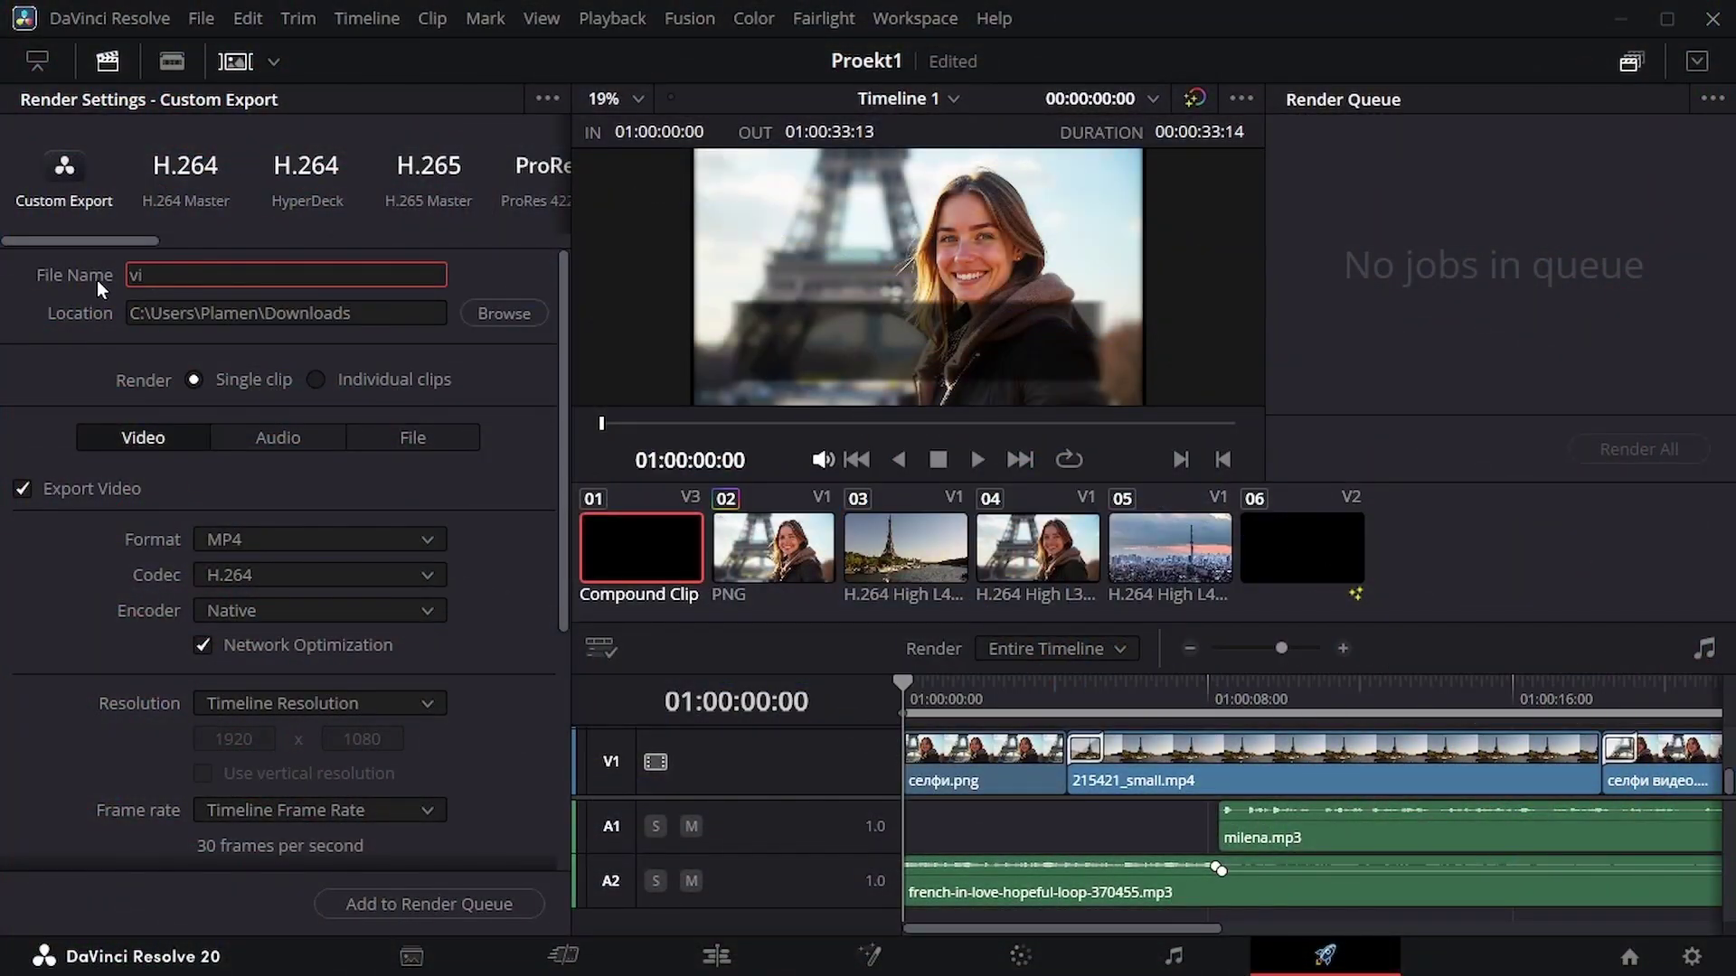
type("deo1")
Review the available export formats and codecs, the advanced video options and the subtitle settings of the custom export
left_click(365, 538)
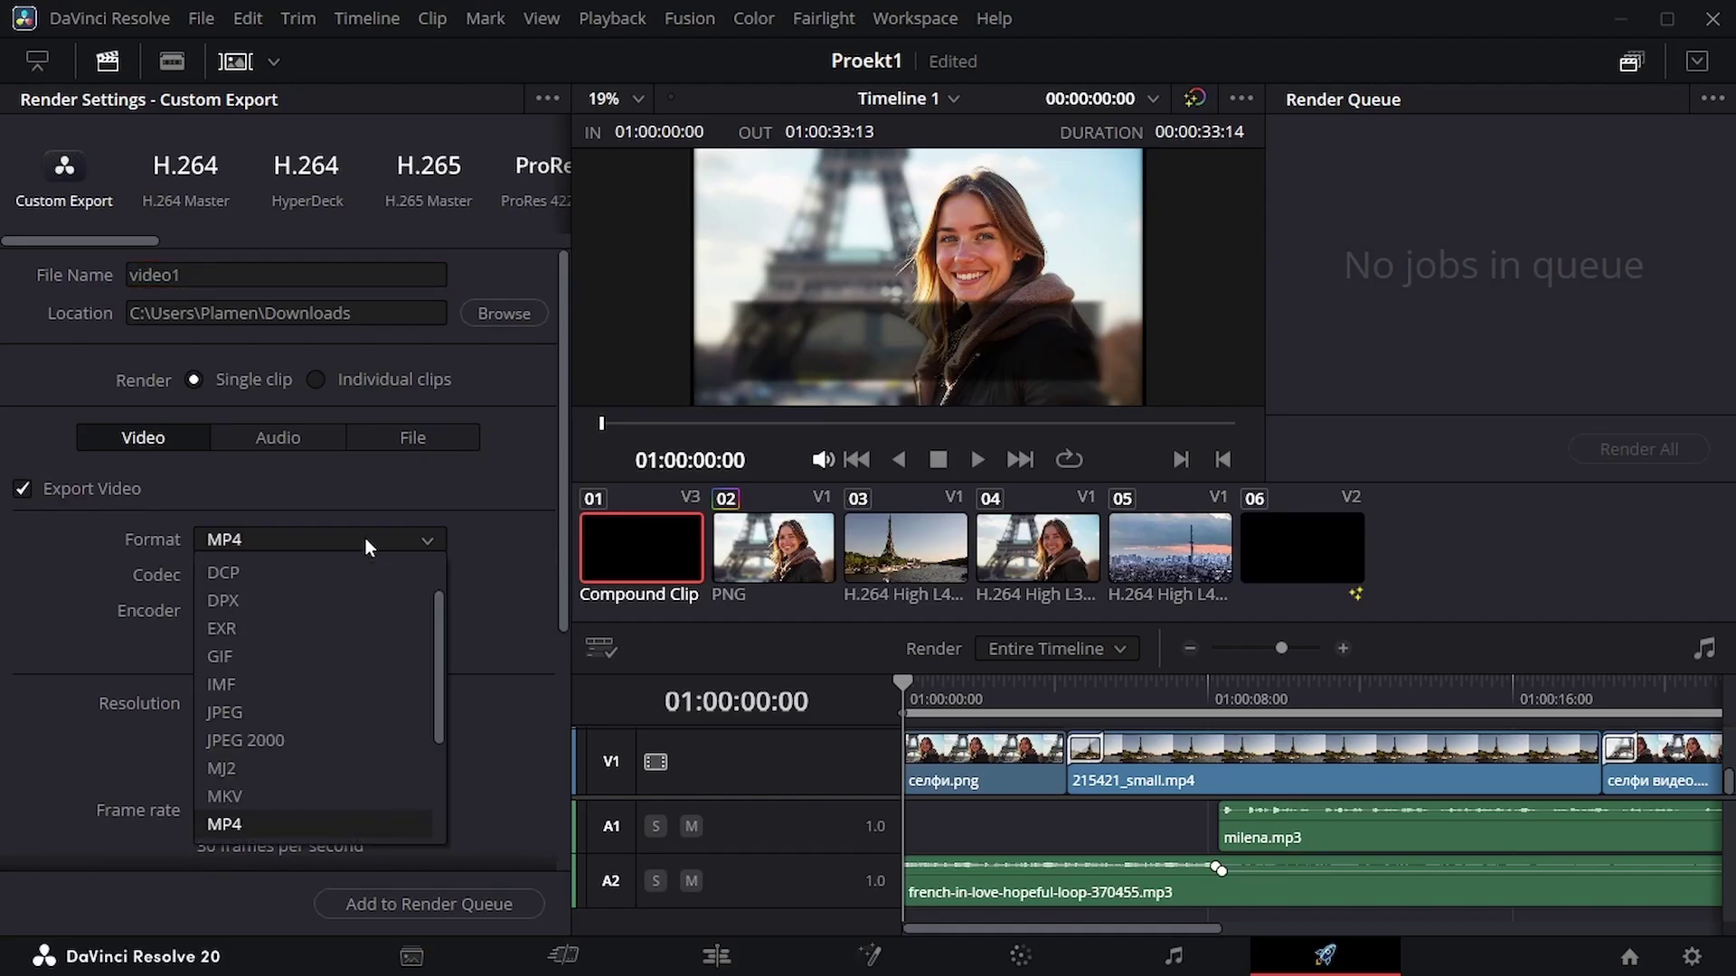
scroll(264, 810, "down", 5)
key("Escape")
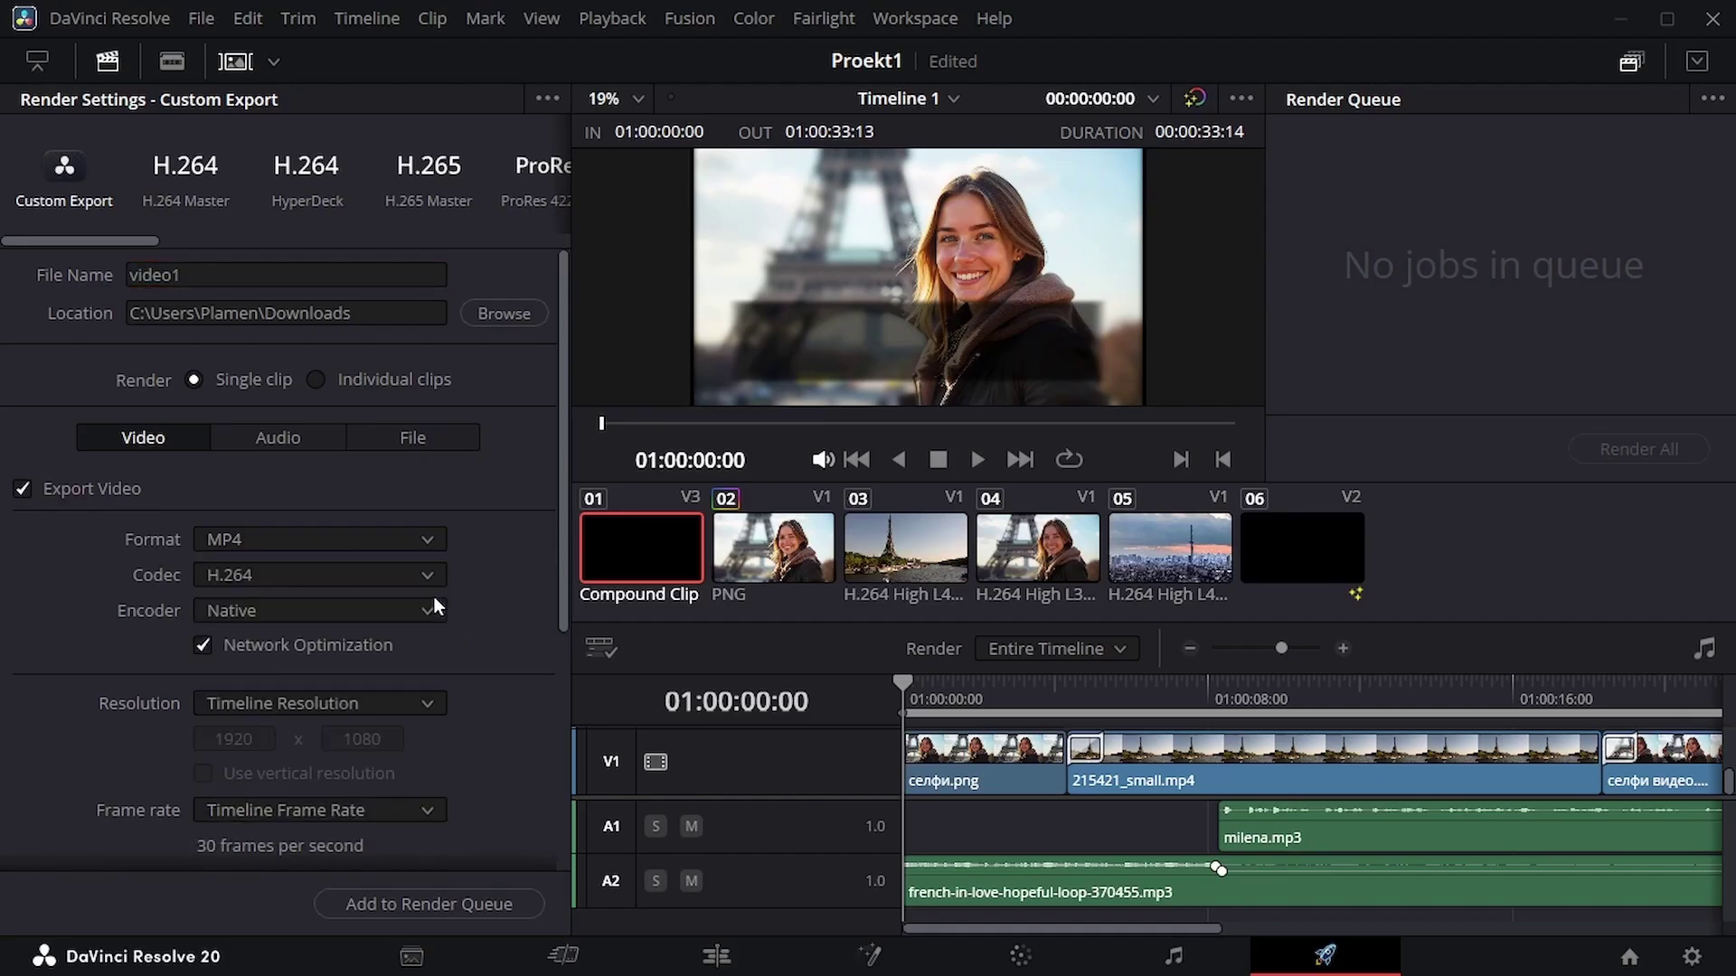
left_click(420, 578)
left_click(421, 583)
scroll(461, 638, "down", 5)
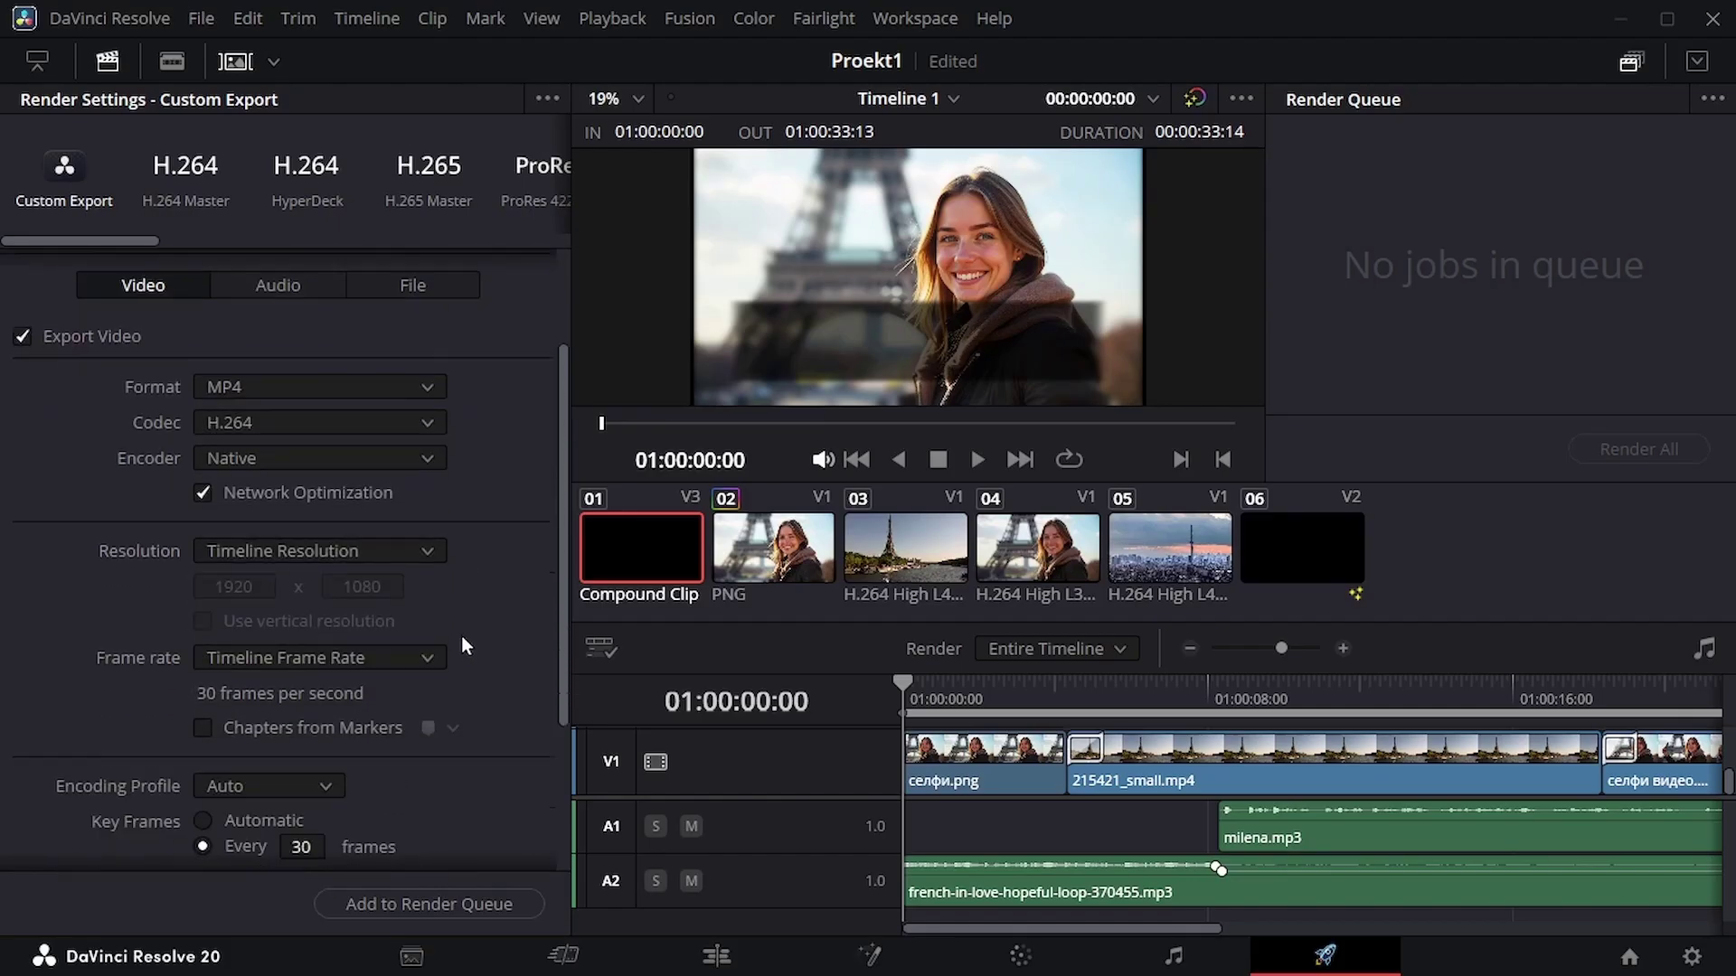
left_click(36, 816)
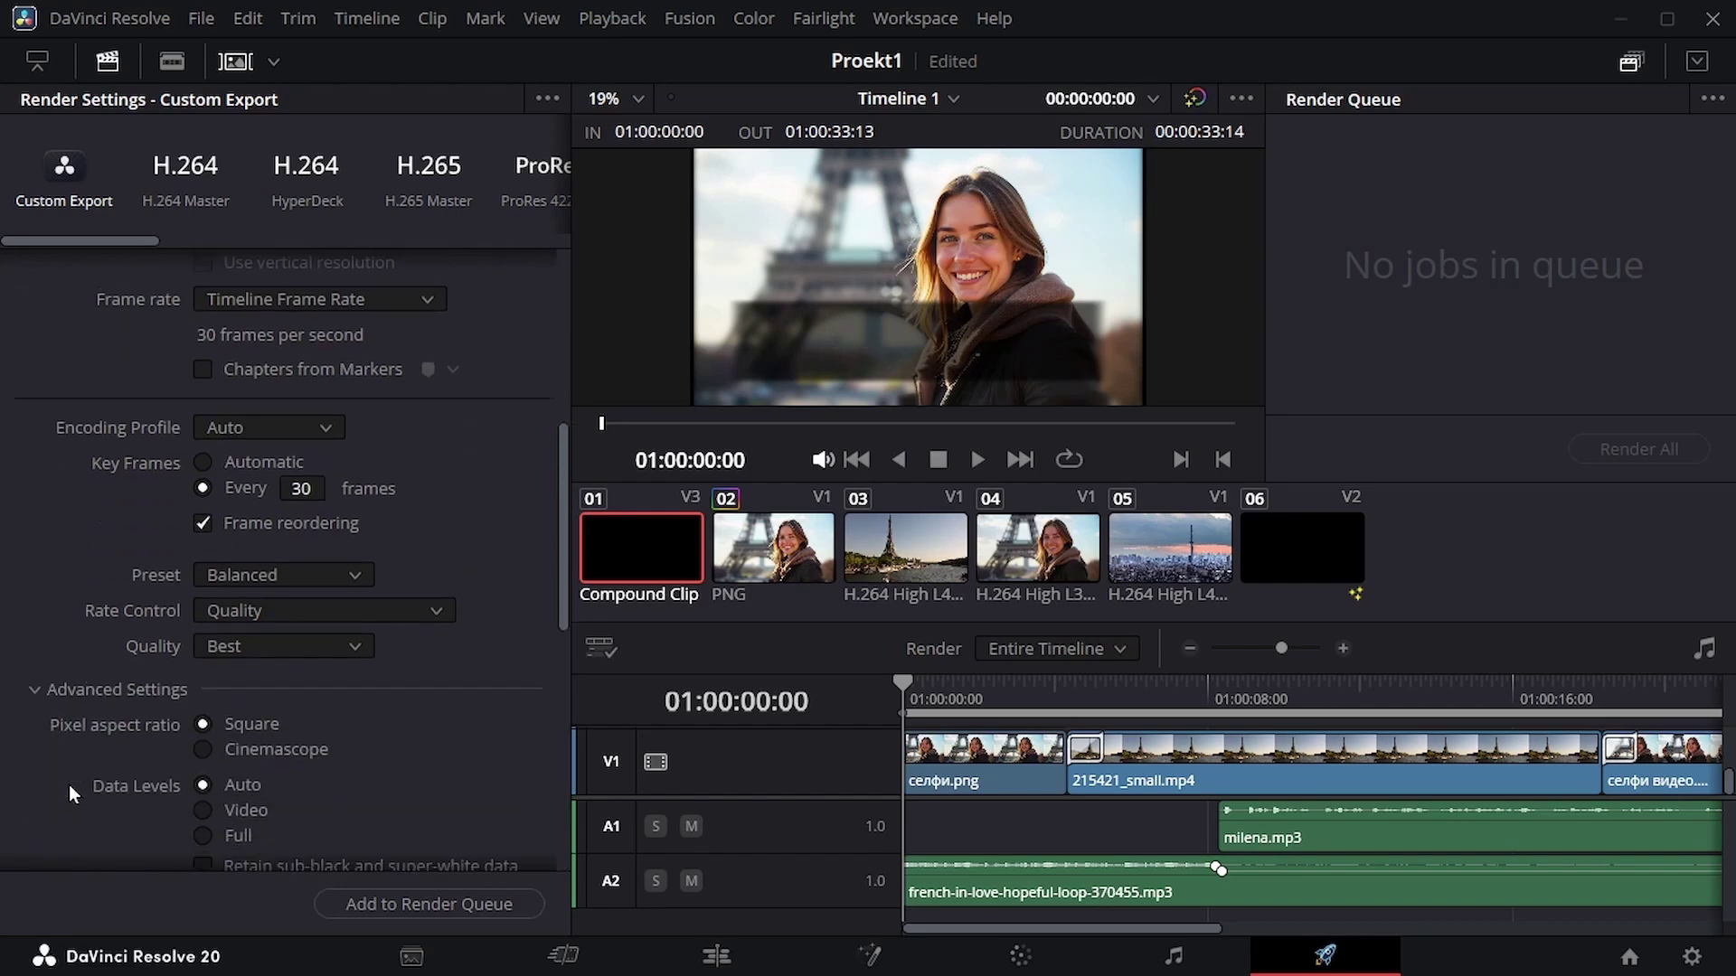
scroll(67, 795, "down", 8)
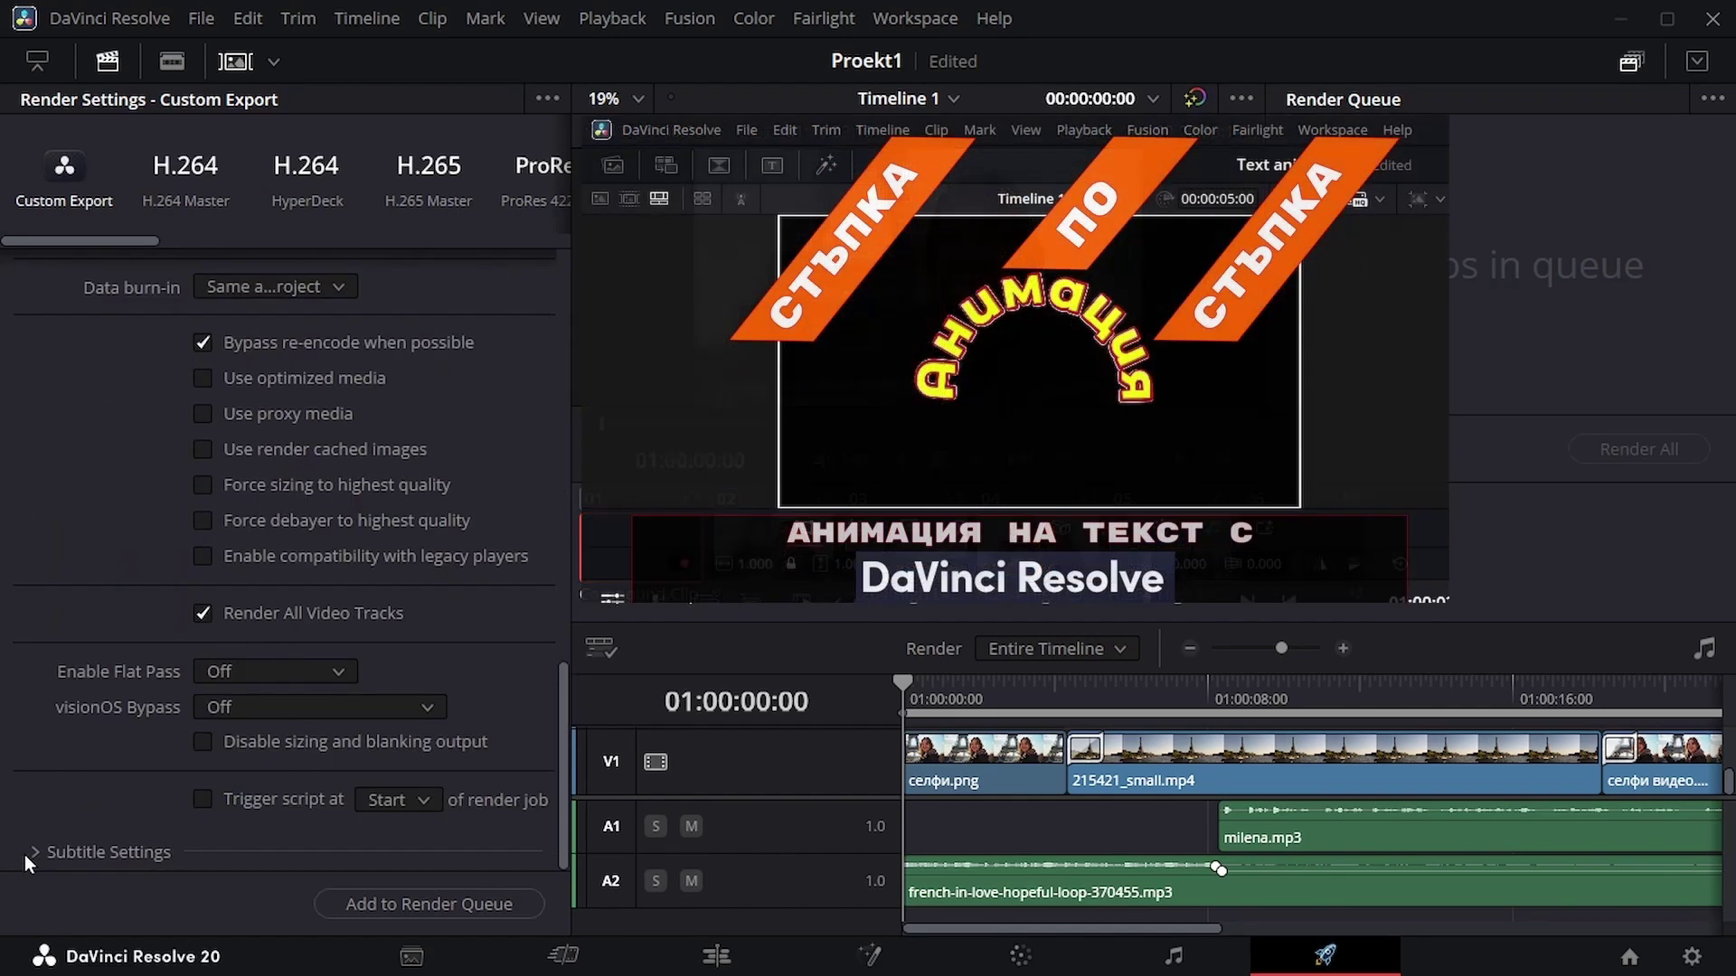
left_click(27, 853)
scroll(110, 801, "up", 14)
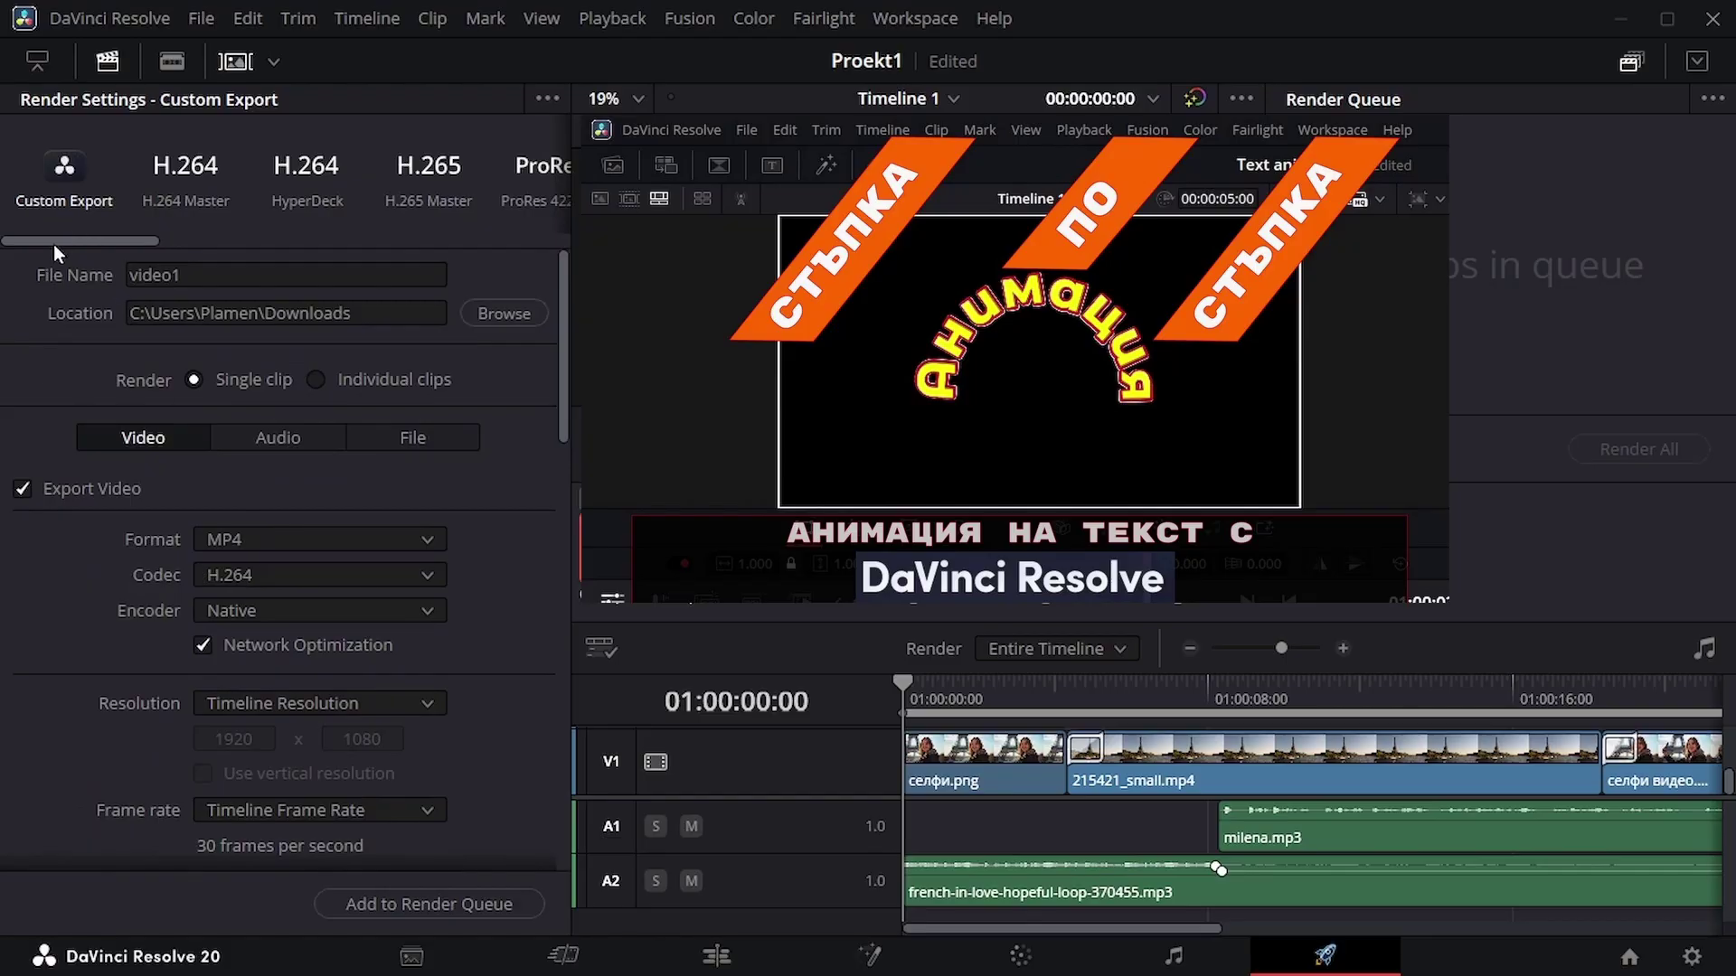
Choose the ProRes 422 HQ export preset, set its type to Apple ProRes 4444 and enable alpha export
left_click_drag(54, 243, 148, 244)
left_click(236, 185)
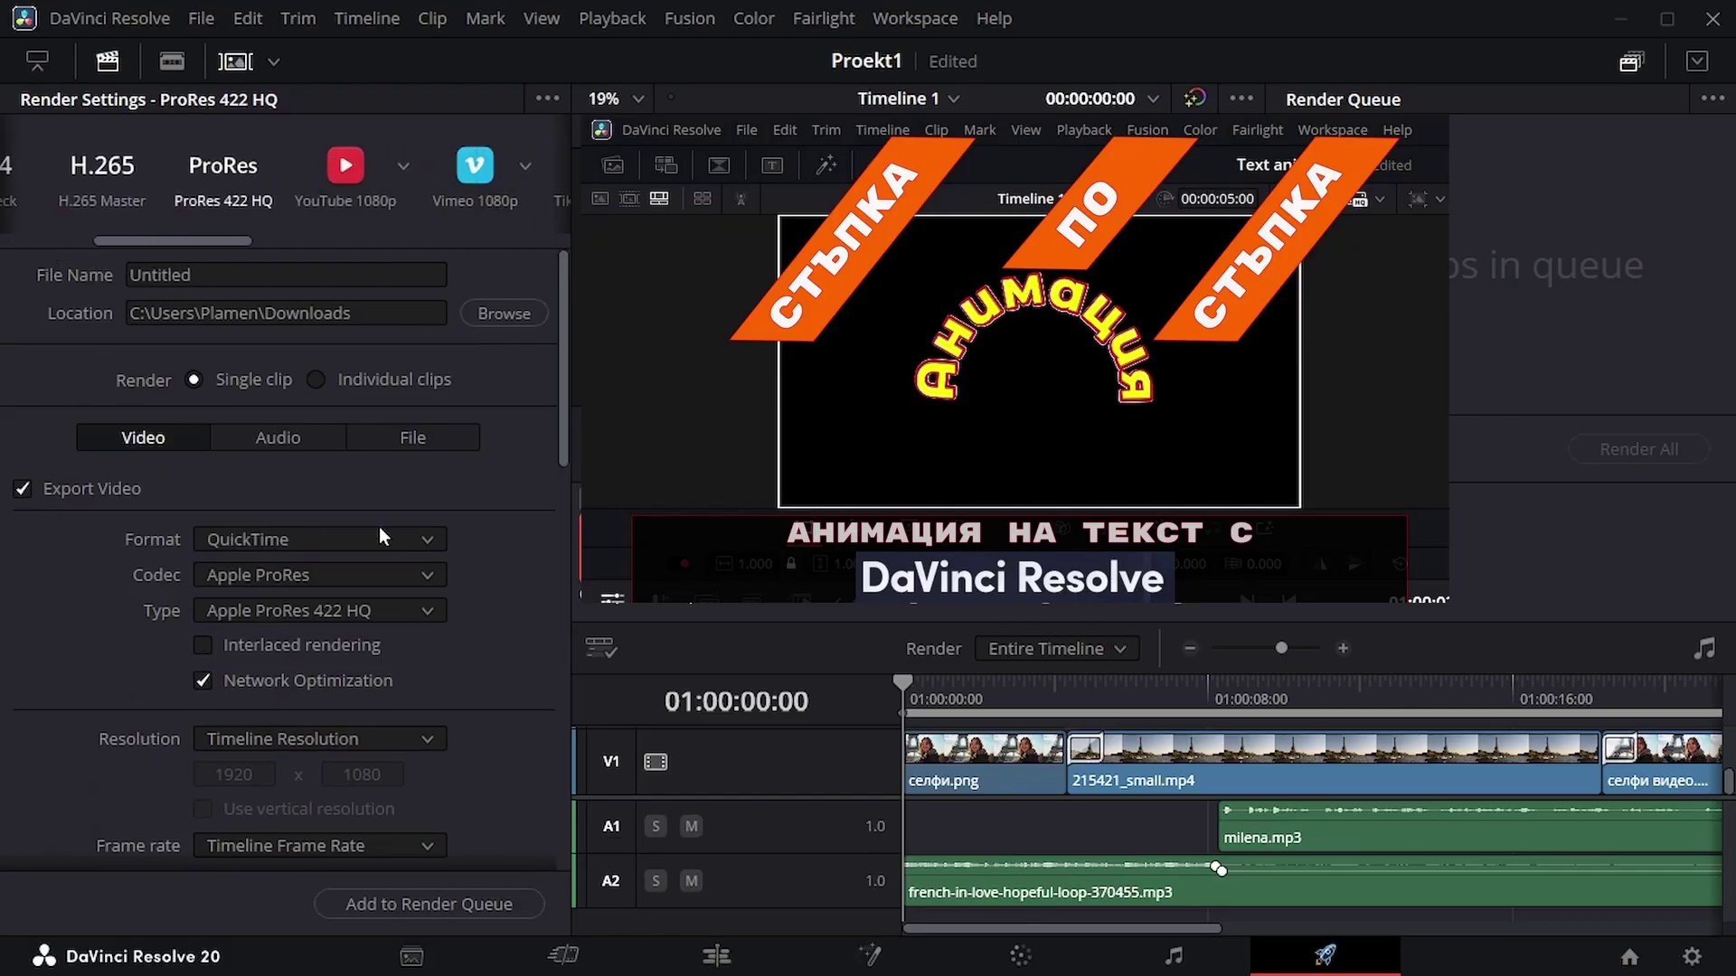
left_click(426, 607)
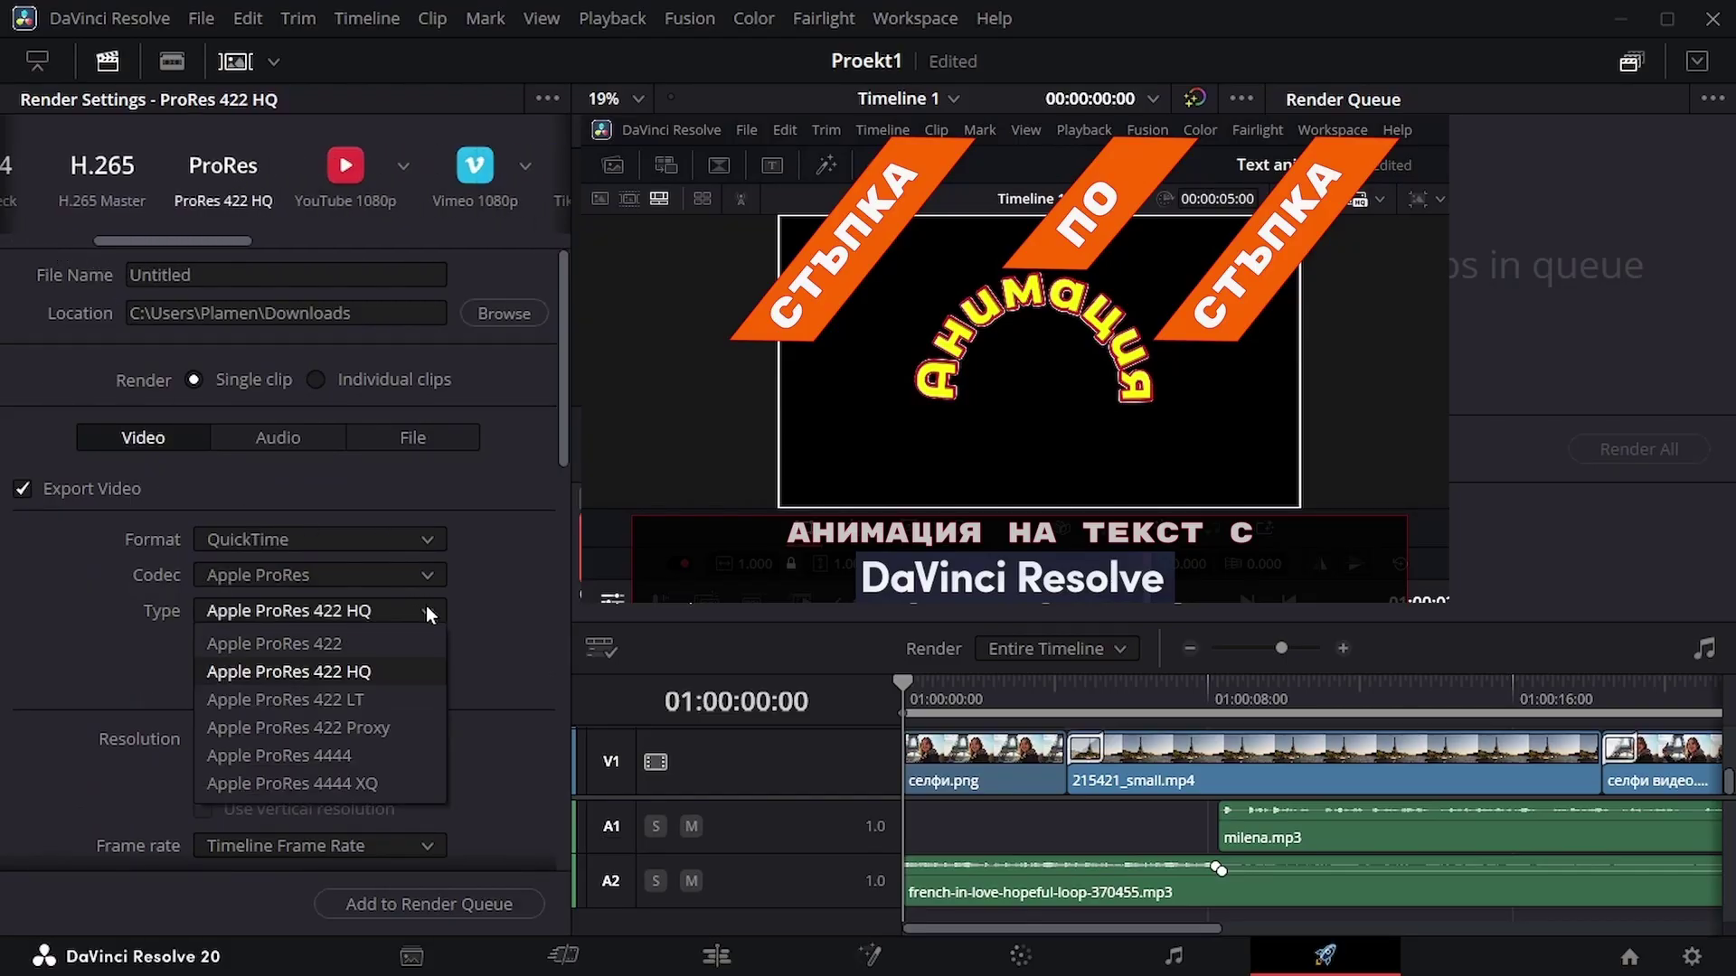
left_click(349, 751)
scroll(481, 658, "down", 1)
scroll(481, 669, "down", 4)
left_click(407, 680)
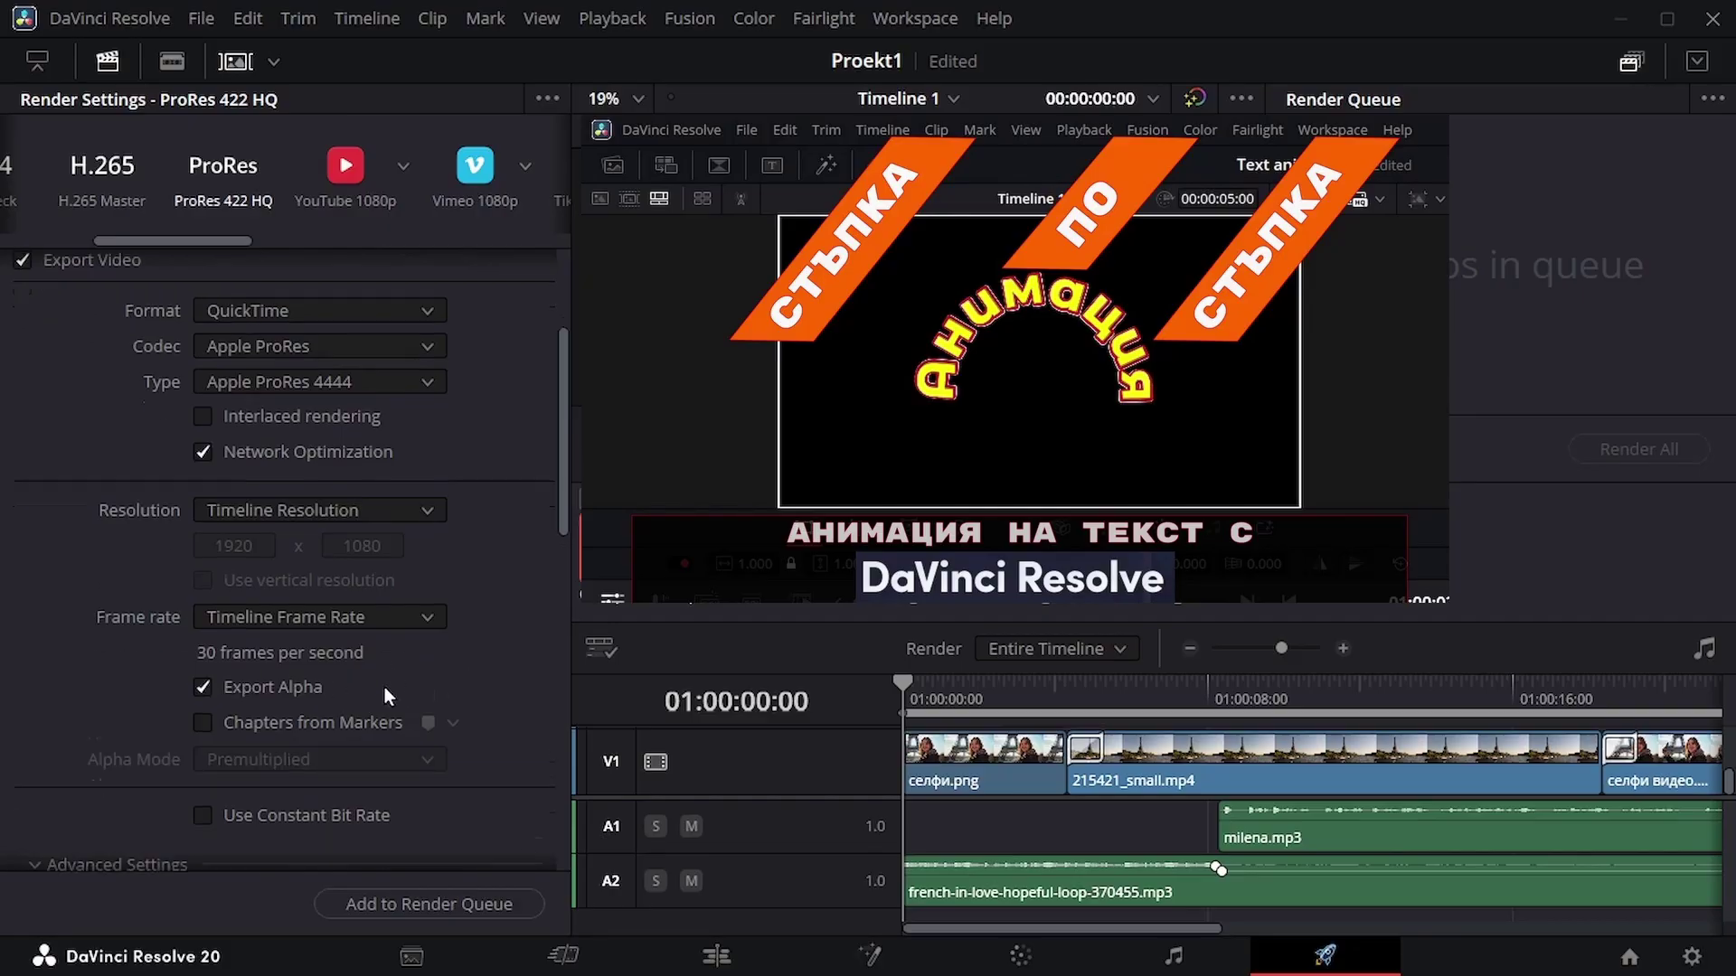
Set the colour space tag and gamma tag to sRGB and add the ProRes export to the render queue
scroll(389, 688, "down", 2)
scroll(394, 691, "down", 3)
left_click(397, 722)
scroll(427, 659, "down", 5)
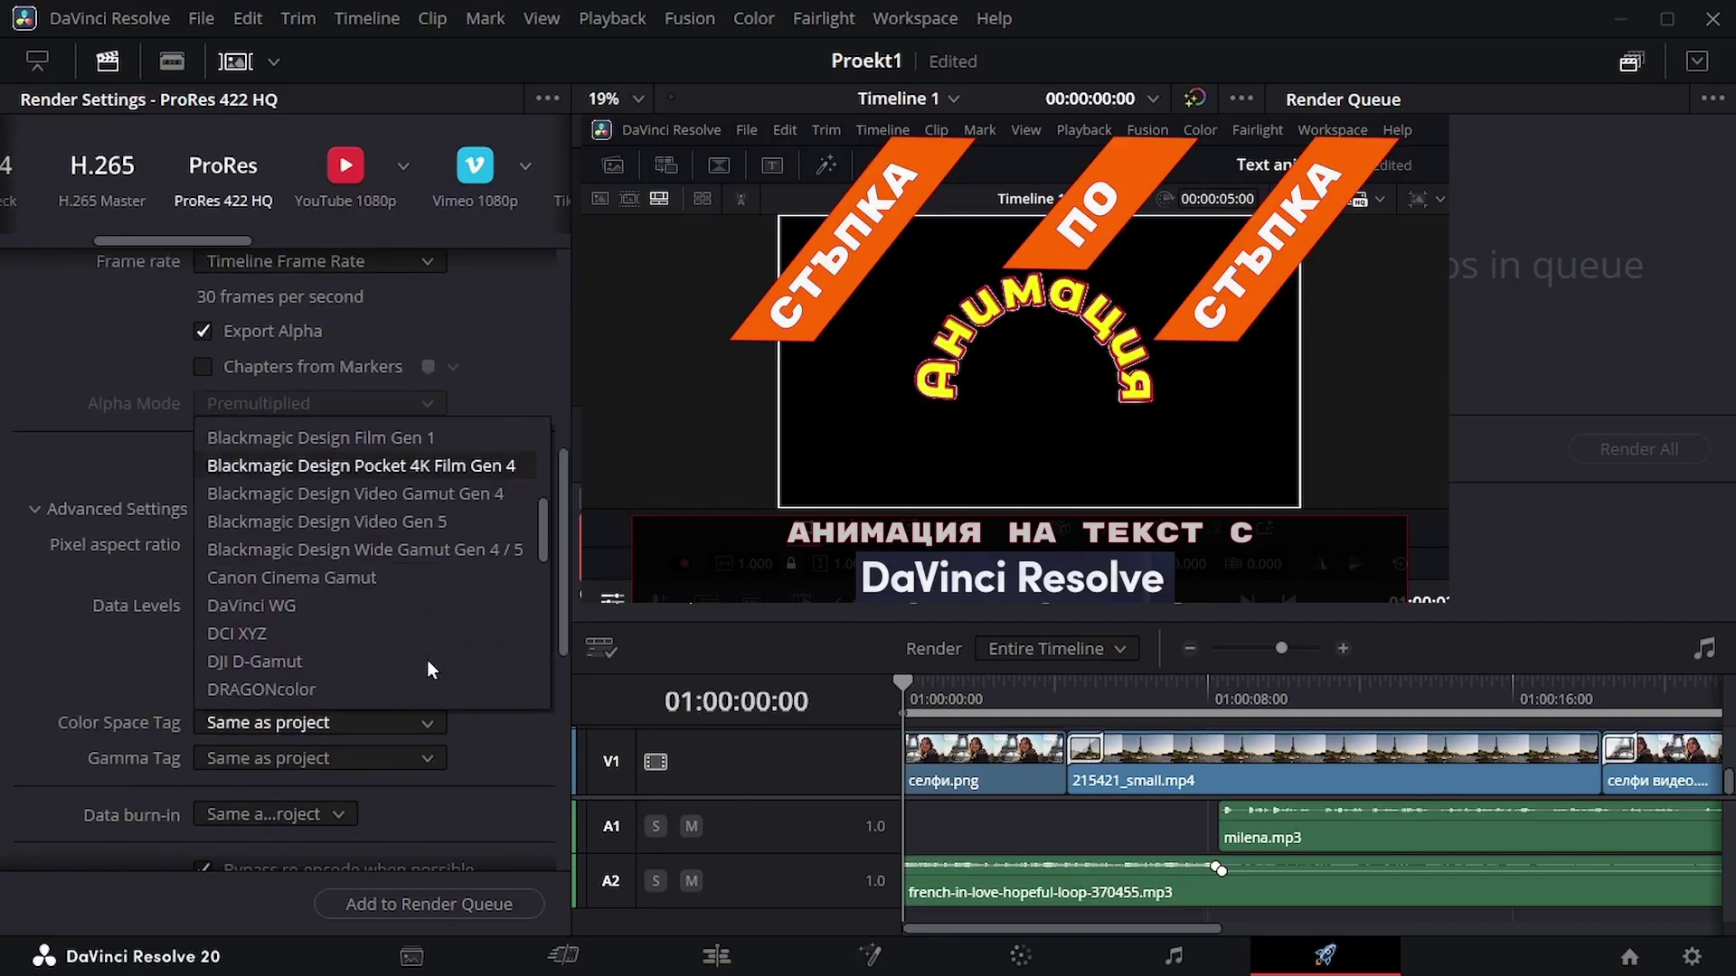
scroll(427, 659, "down", 5)
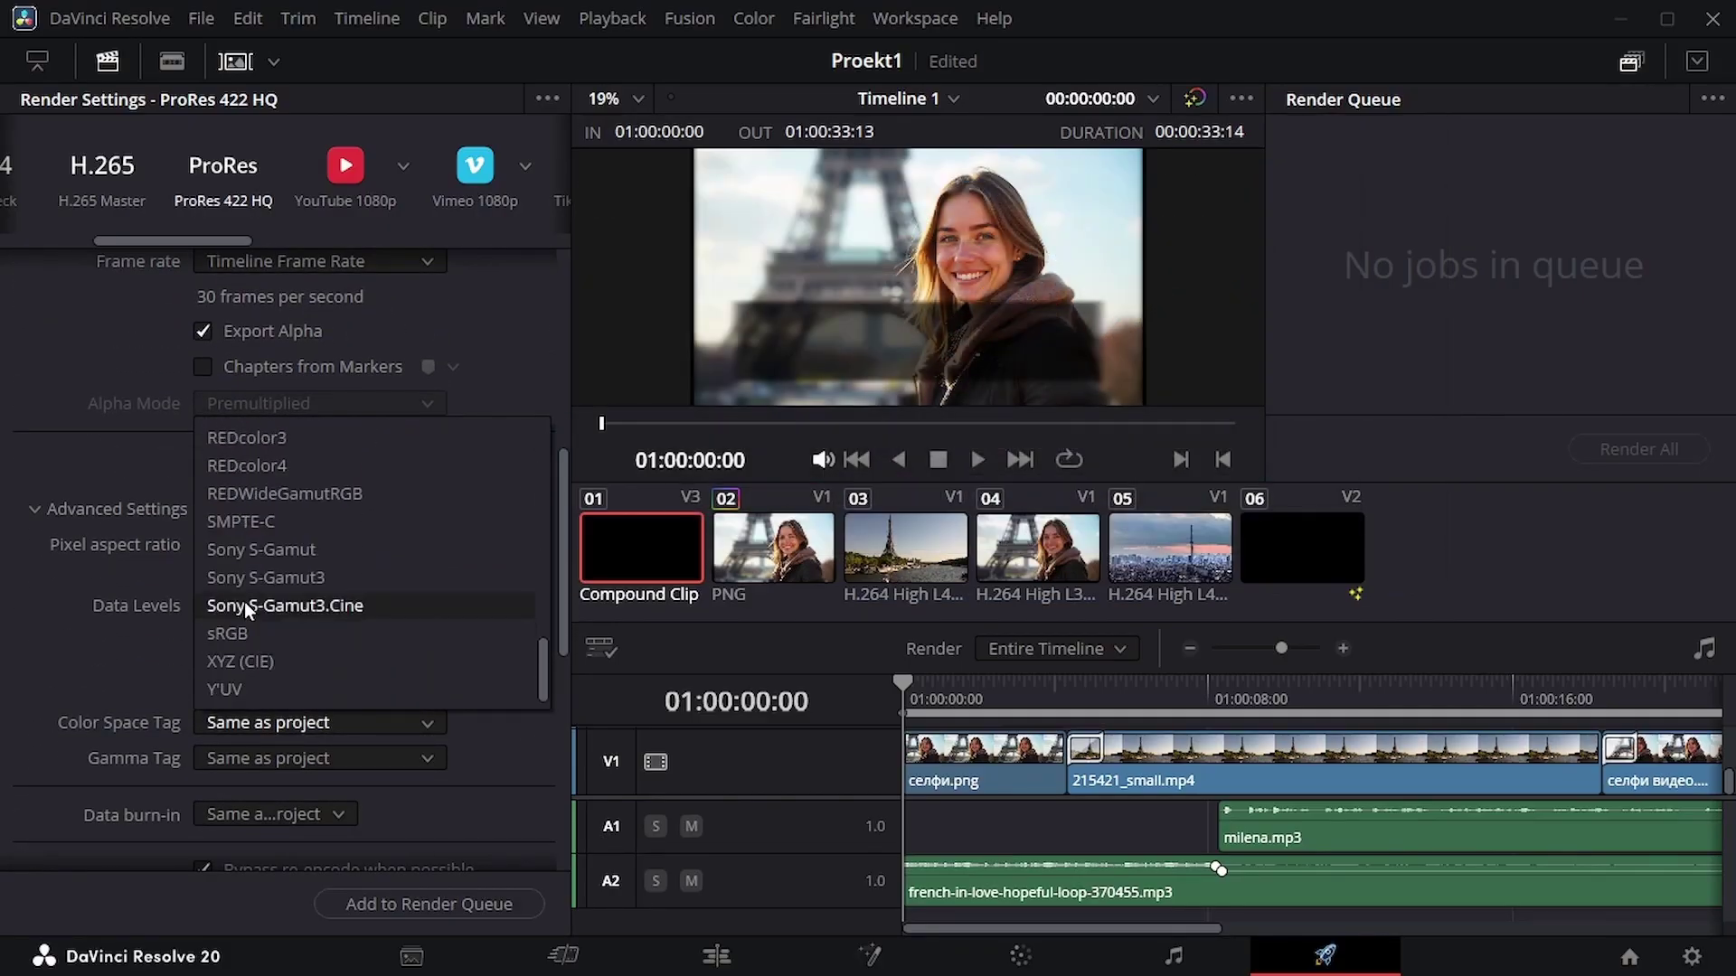
left_click(242, 604)
left_click(298, 757)
scroll(356, 643, "down", 10)
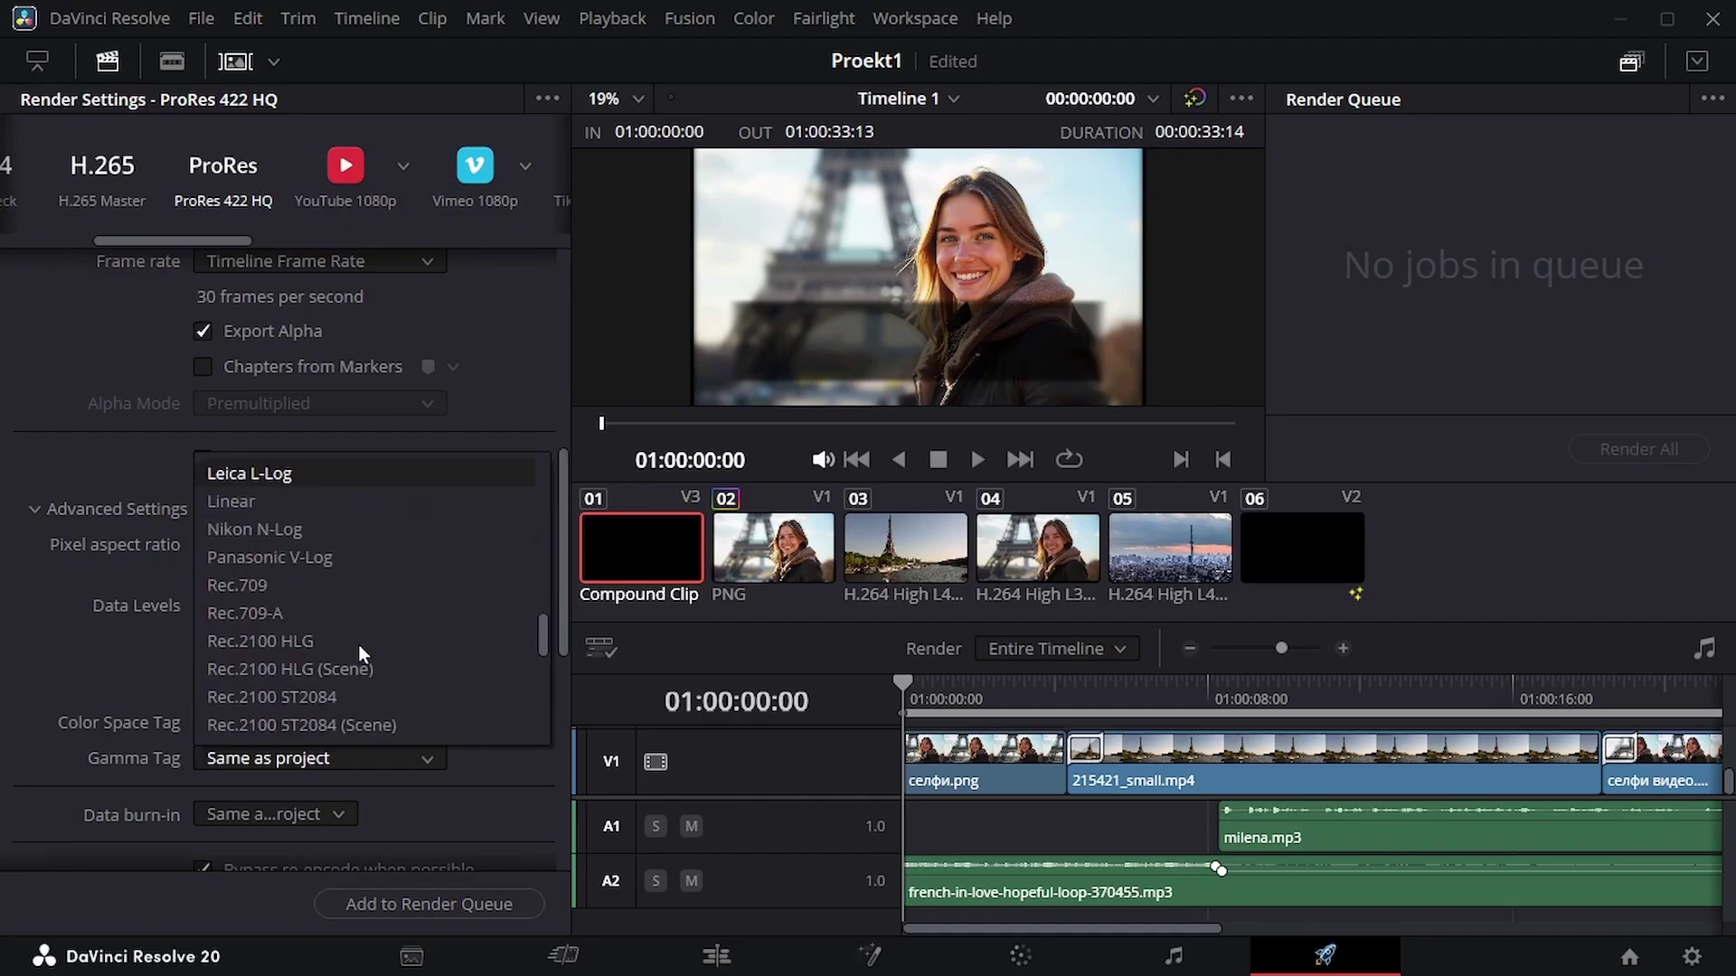
left_click(263, 698)
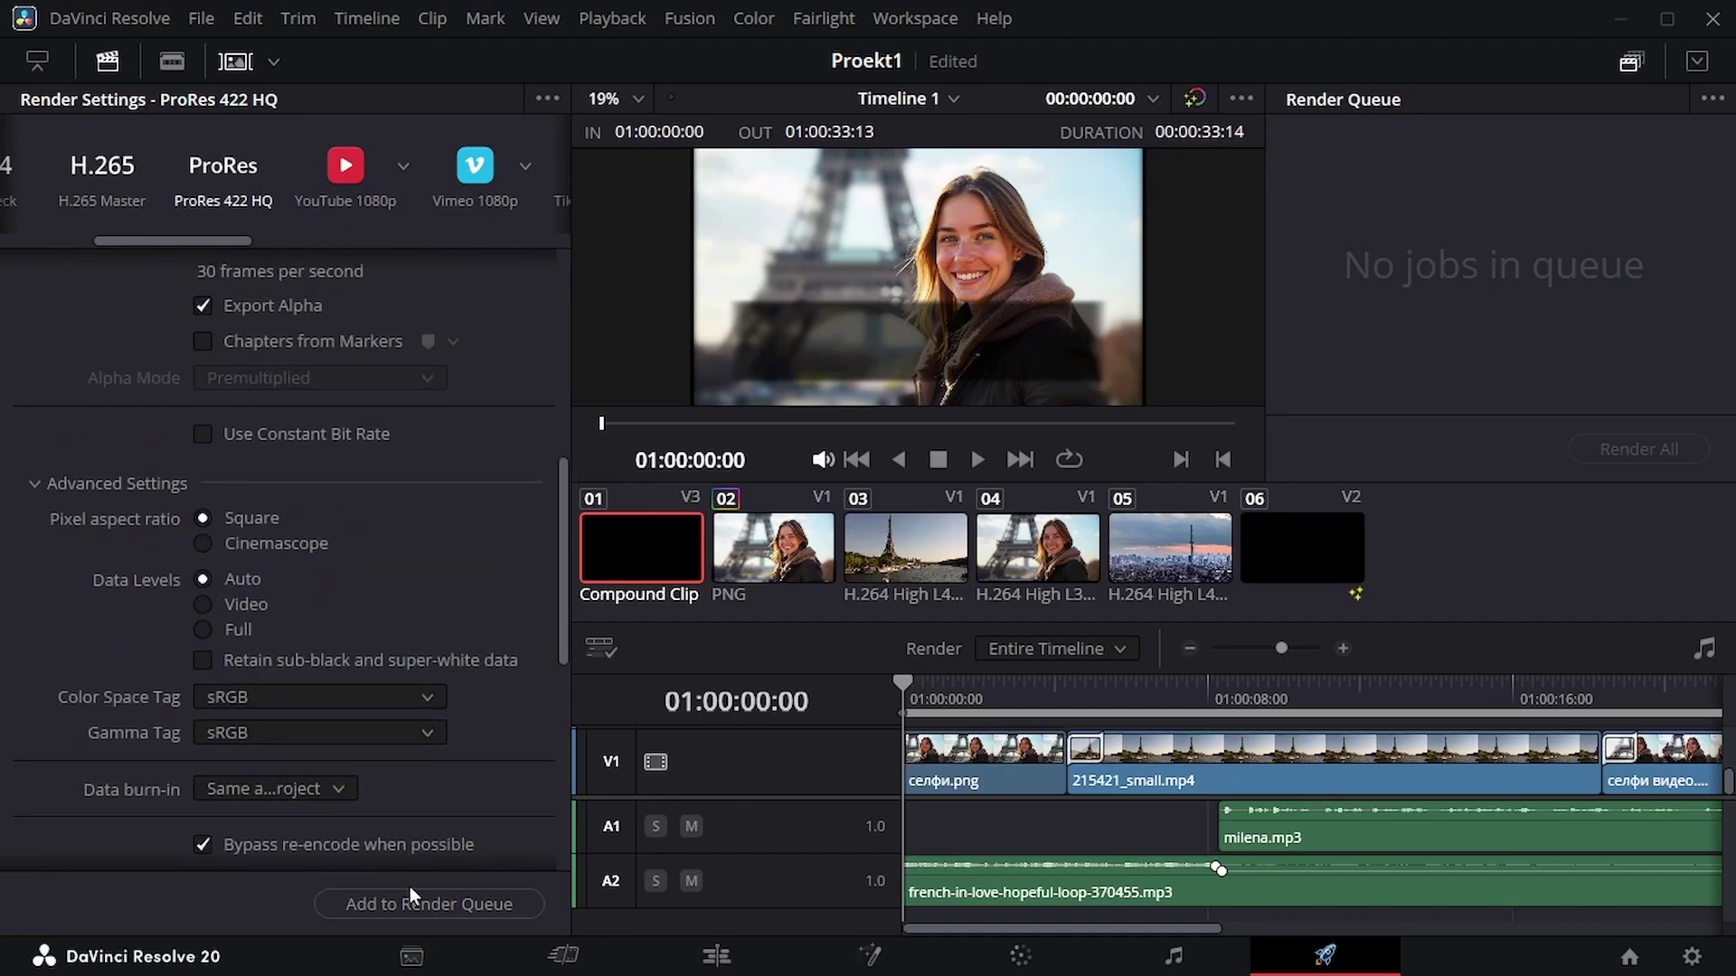
left_click(452, 904)
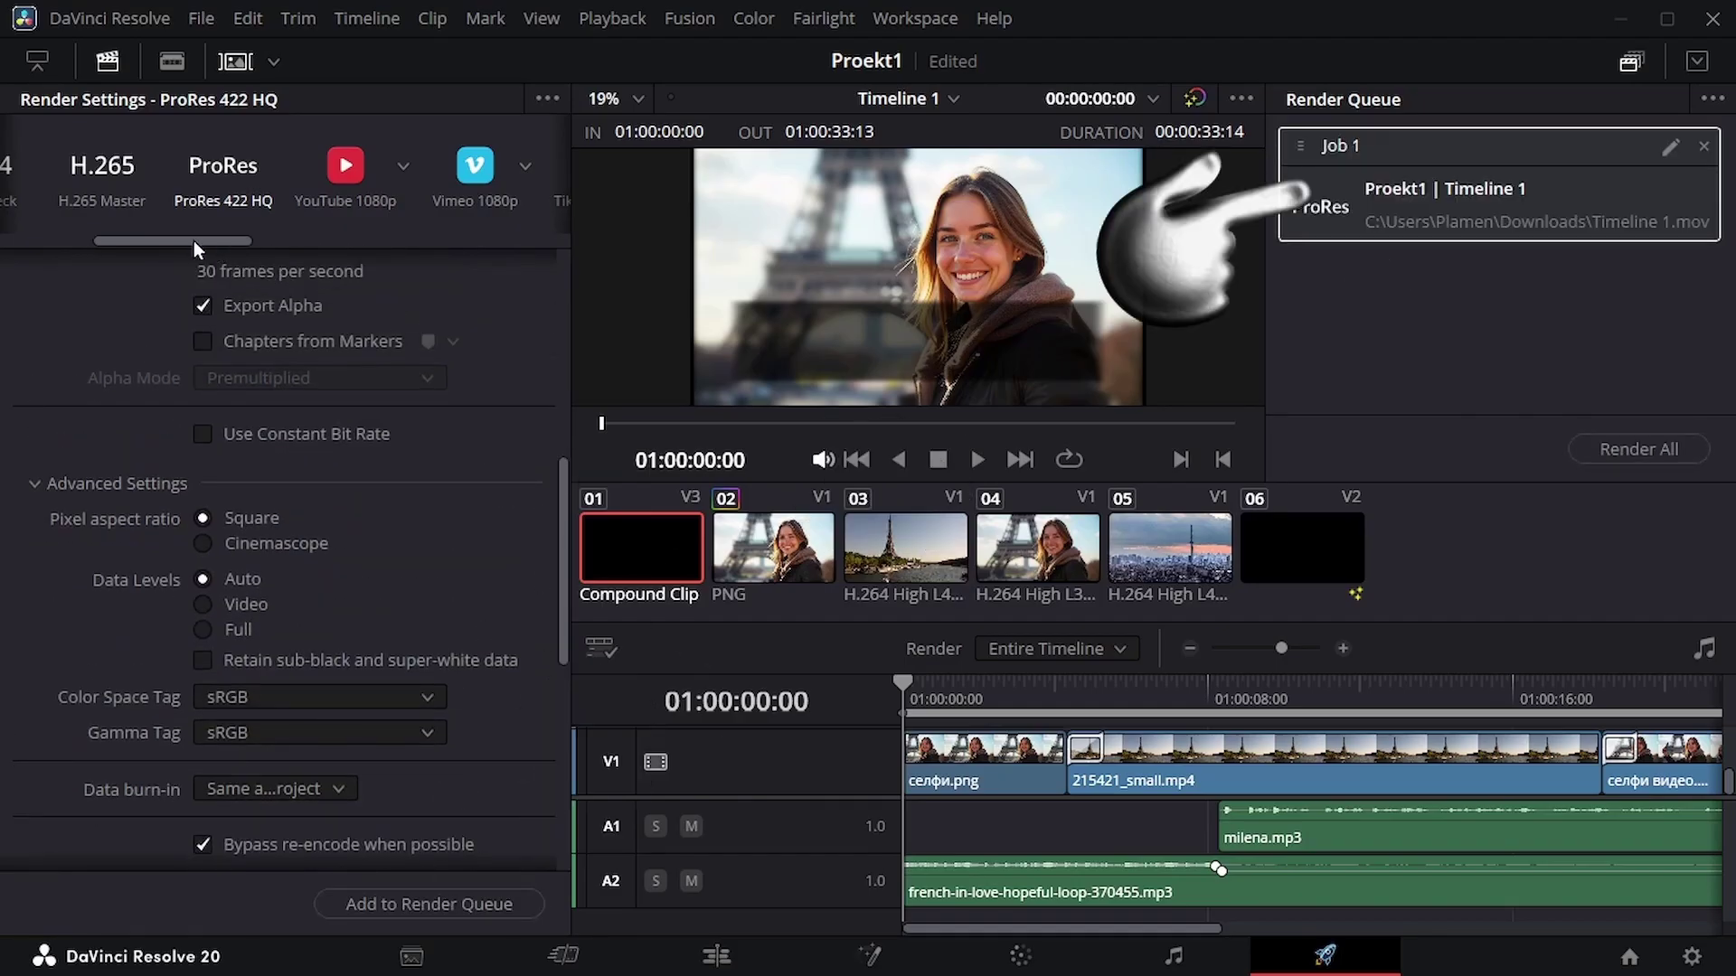
Choose the Audio Only export preset and set the file name to audio
left_click_drag(194, 241, 491, 241)
left_click(447, 179)
scroll(228, 569, "up", 5)
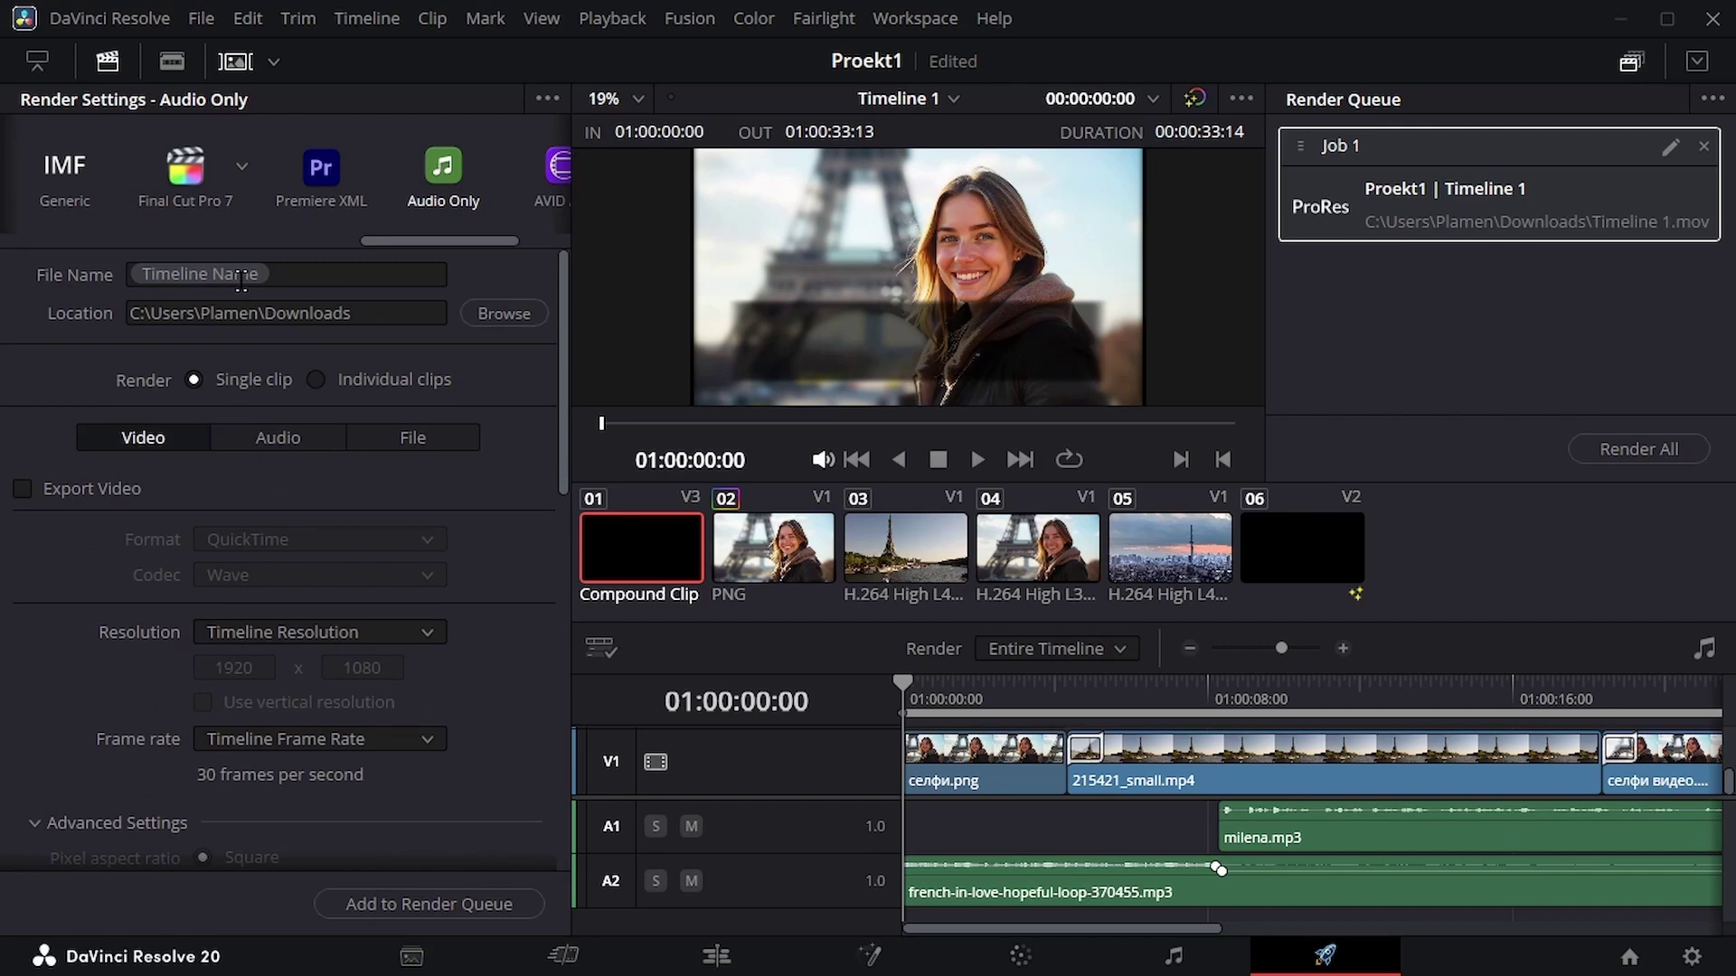
key("o")
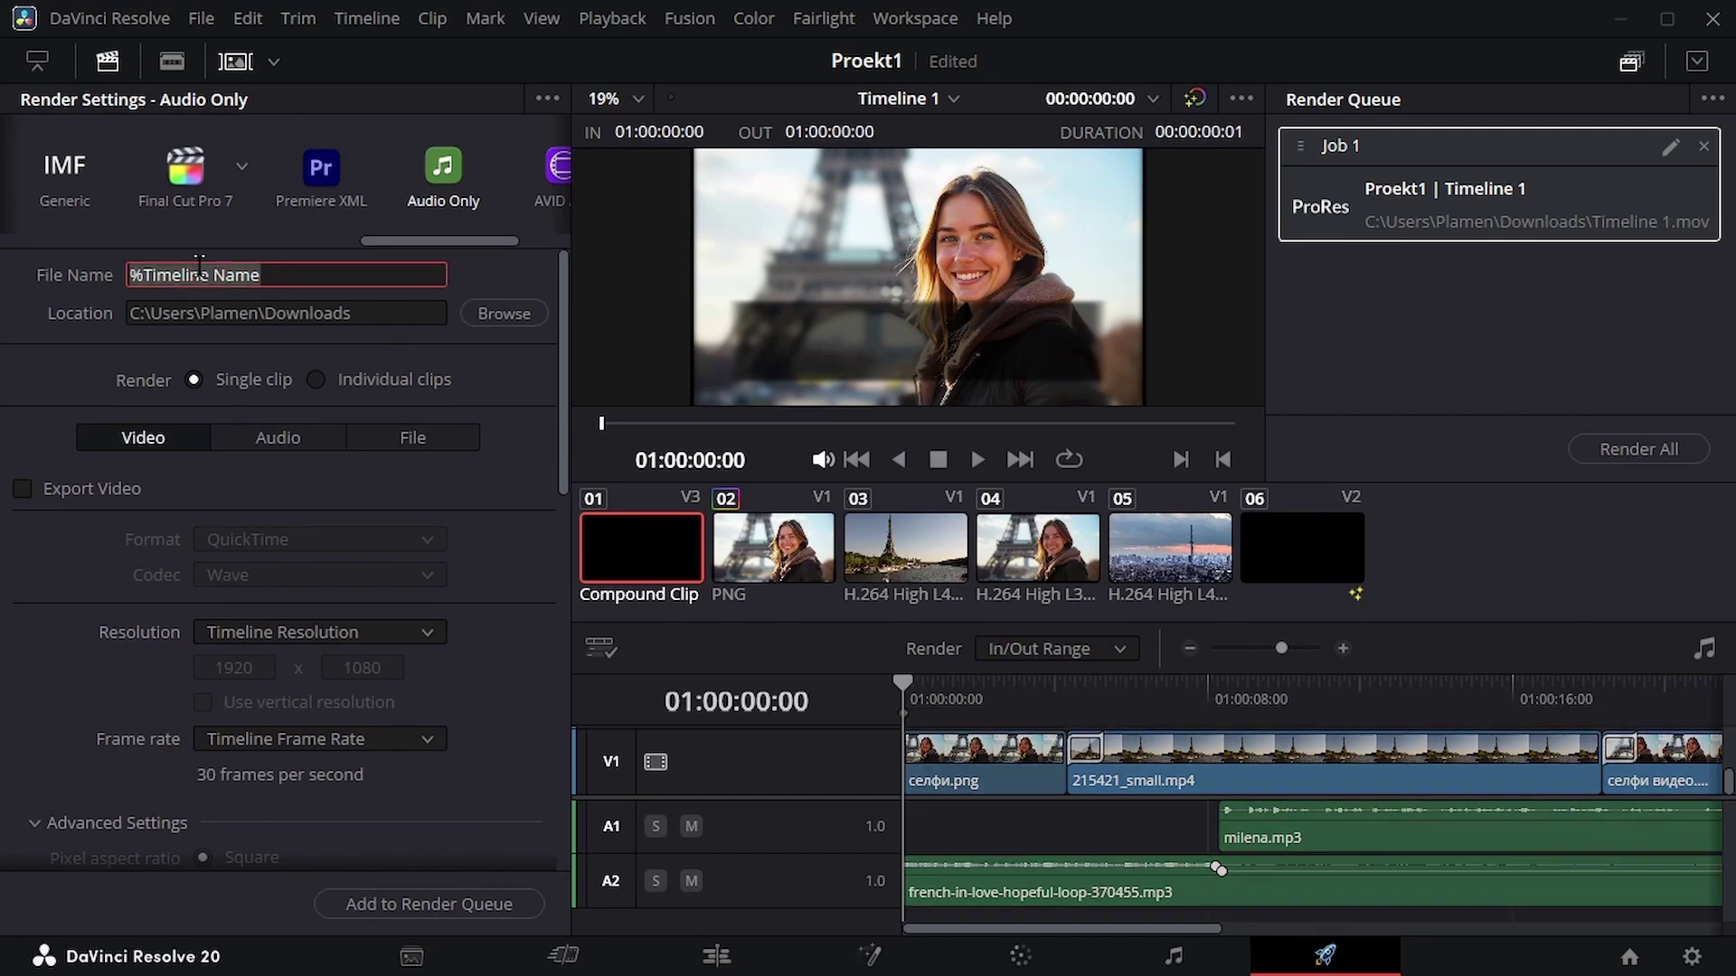
Set the audio export format to MP3 with a constant bit rate and add it to the render queue
left_click(273, 442)
left_click(258, 540)
left_click(371, 708)
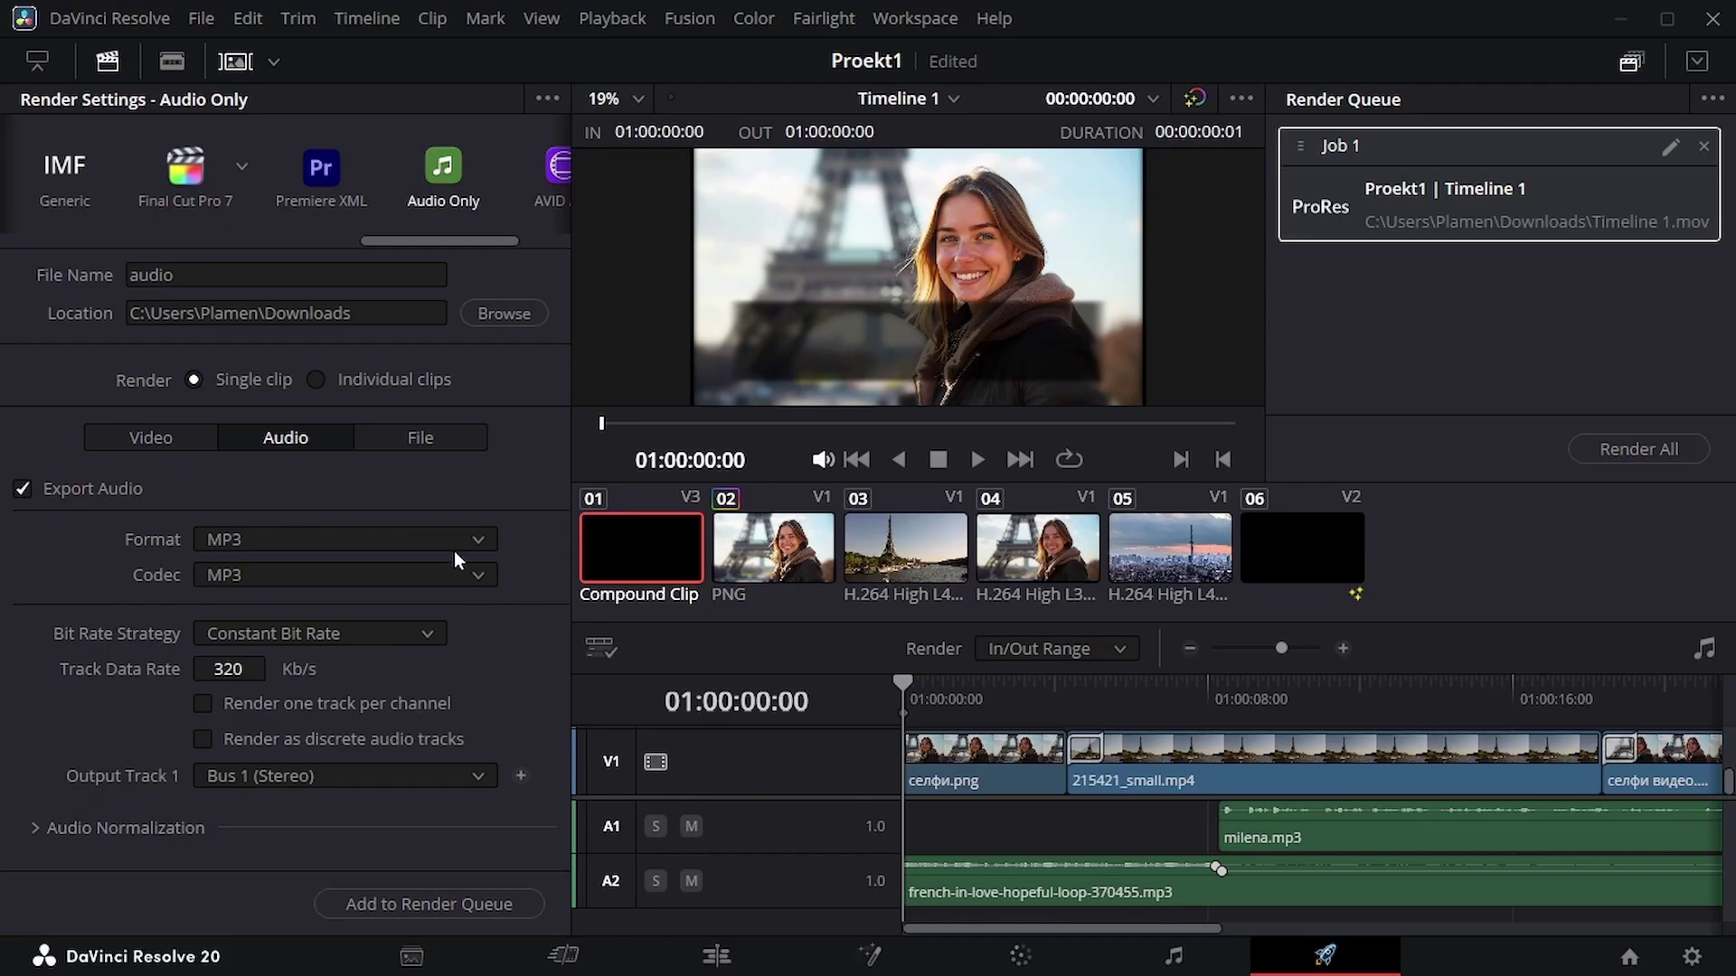
left_click(438, 626)
left_click(463, 631)
left_click(433, 904)
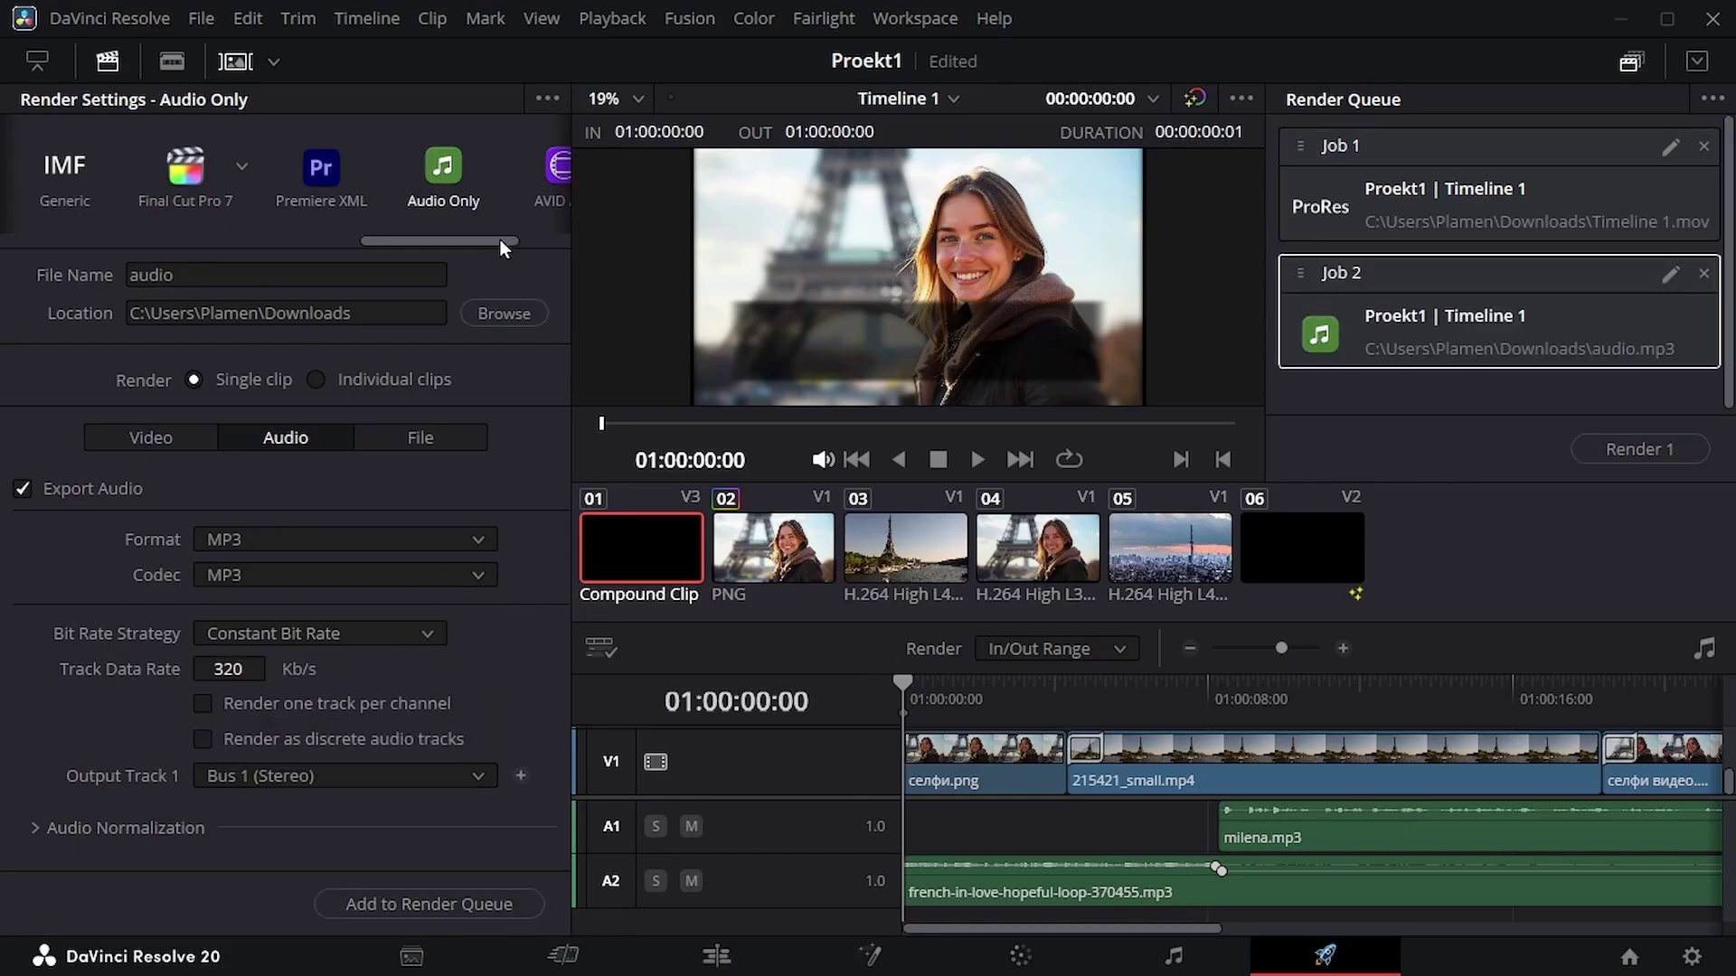
Render the queued MP3 audio job and the ProRes job of Timeline 1 one after the other
scroll(504, 248, "left", 5)
left_click(1622, 456)
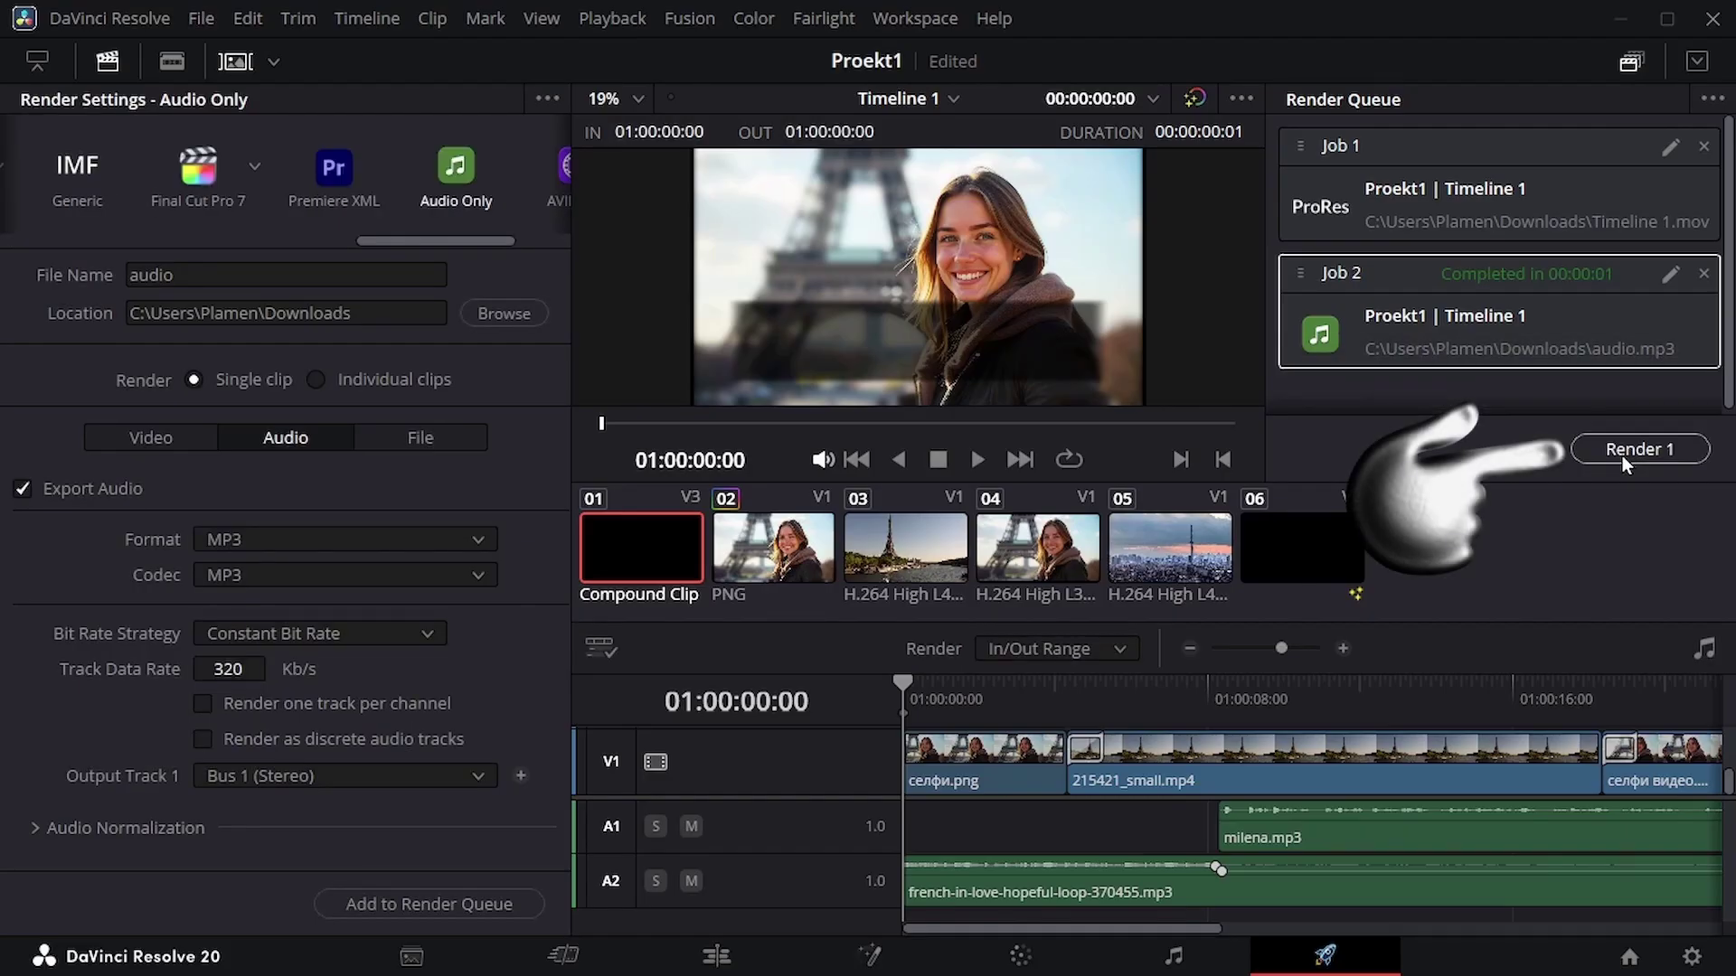
left_click(1569, 196)
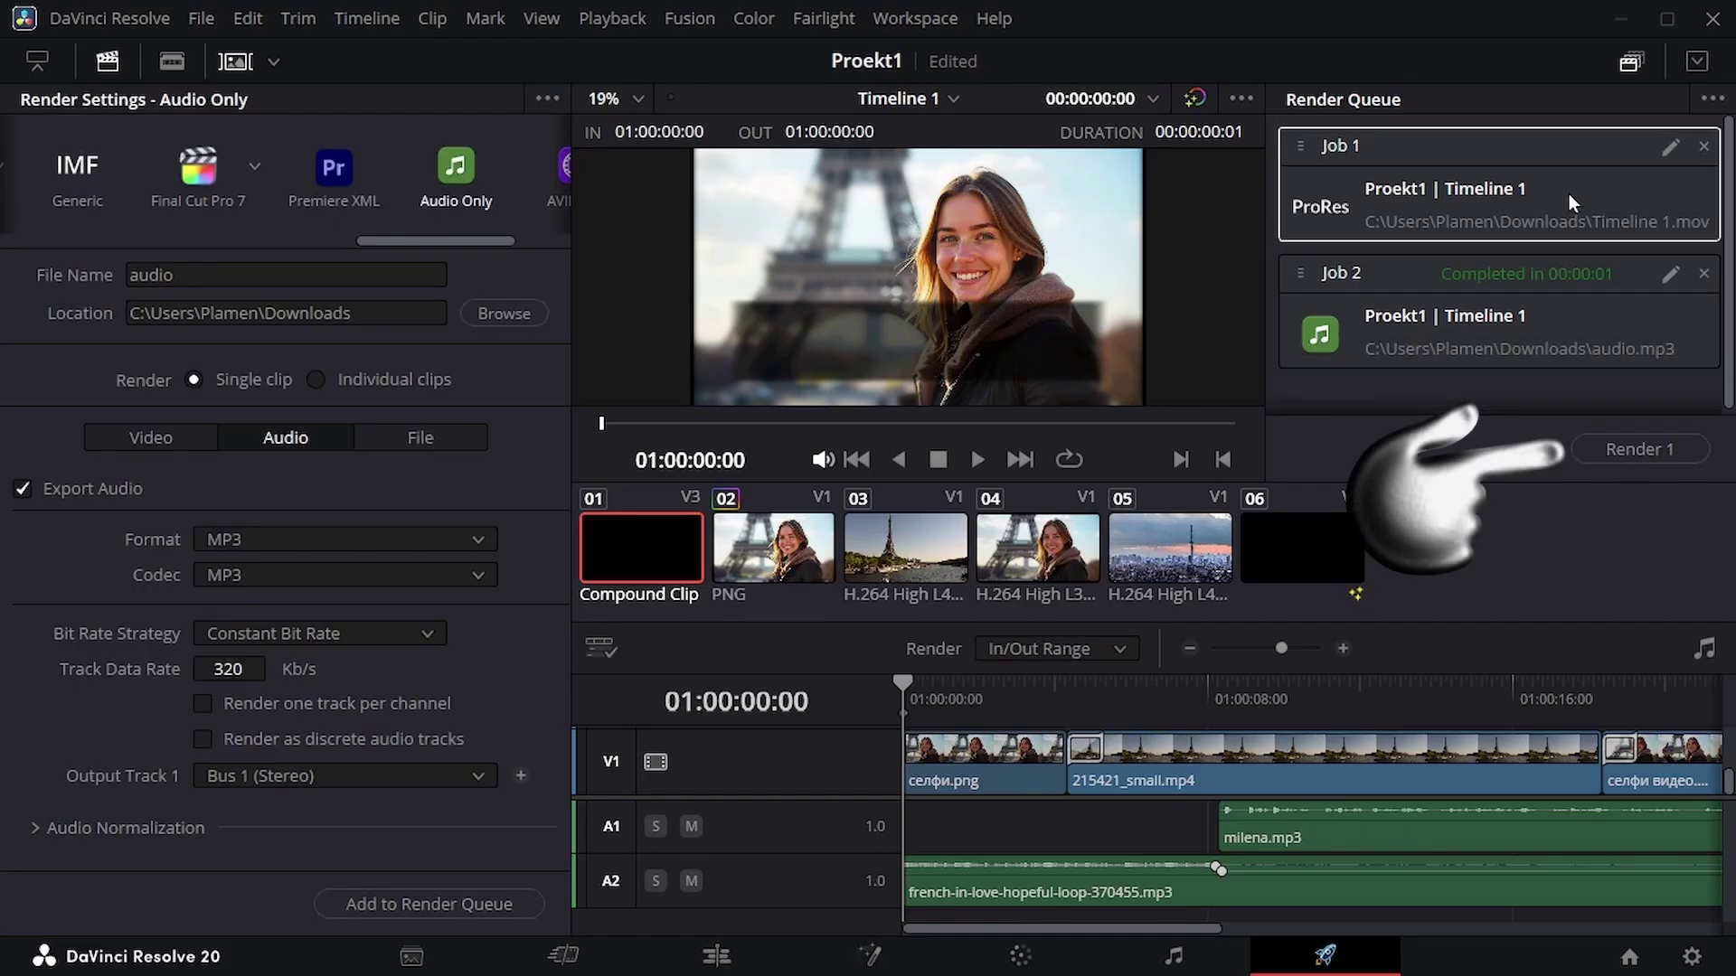
left_click(1654, 452)
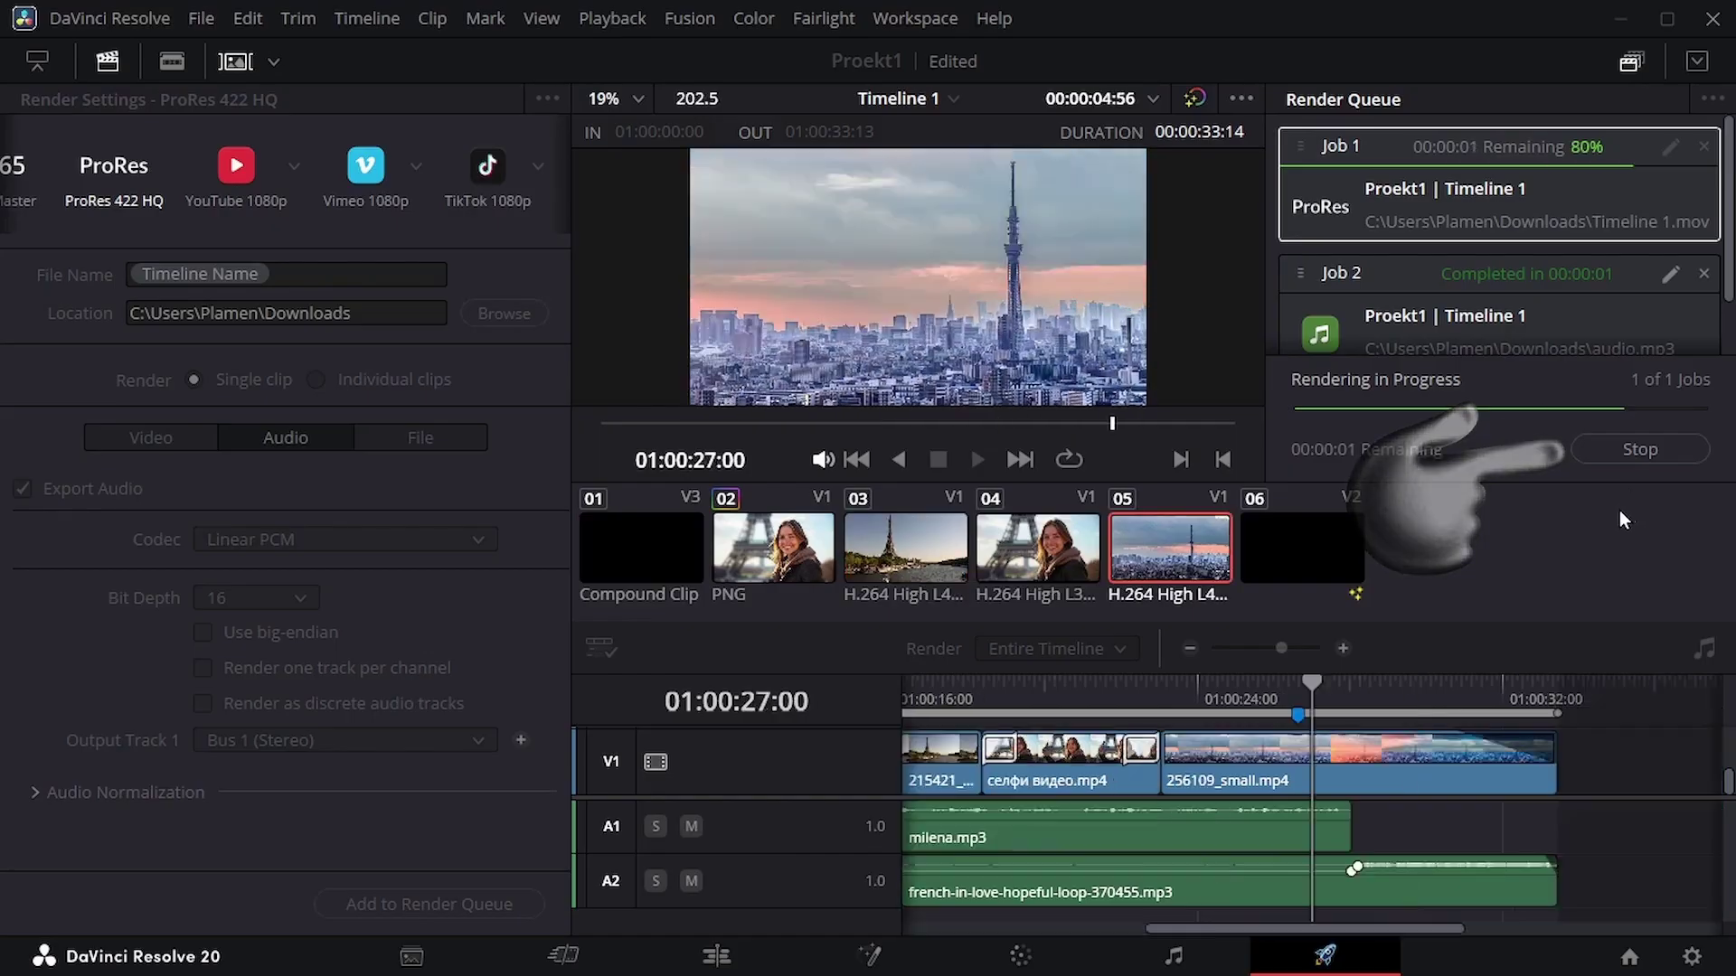
Switch to the Cut page, open Quick Export and select the YouTube preset for Timeline 1
left_click(561, 958)
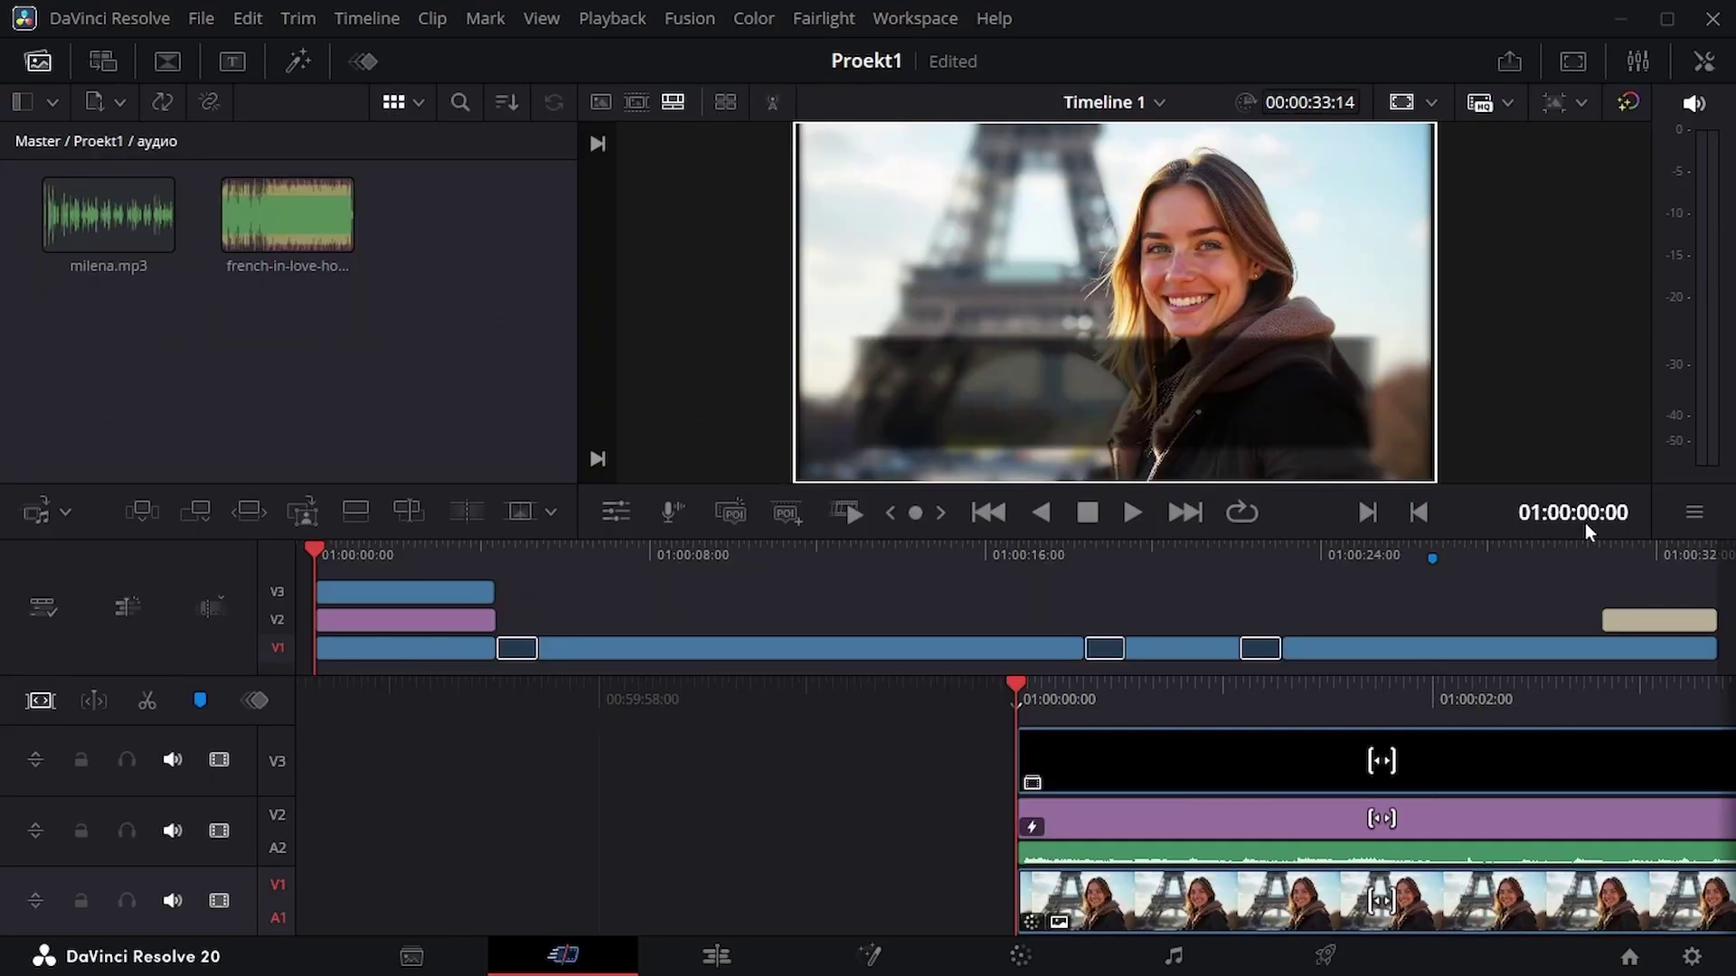
left_click(1512, 63)
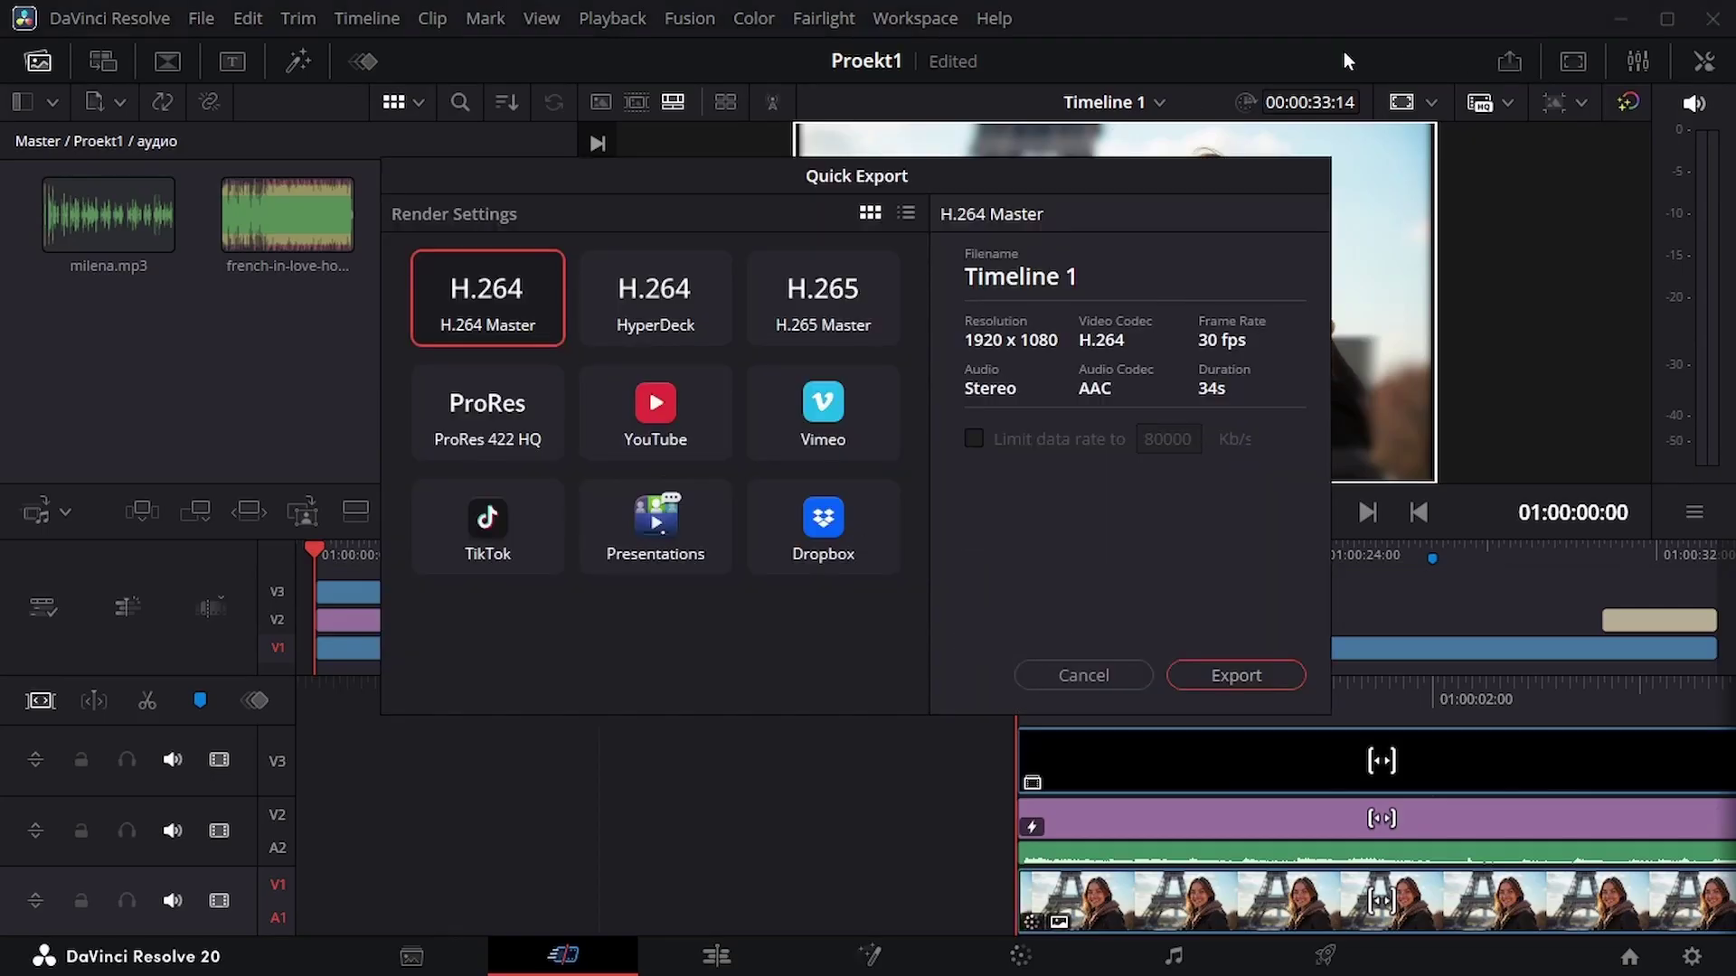
left_click(682, 412)
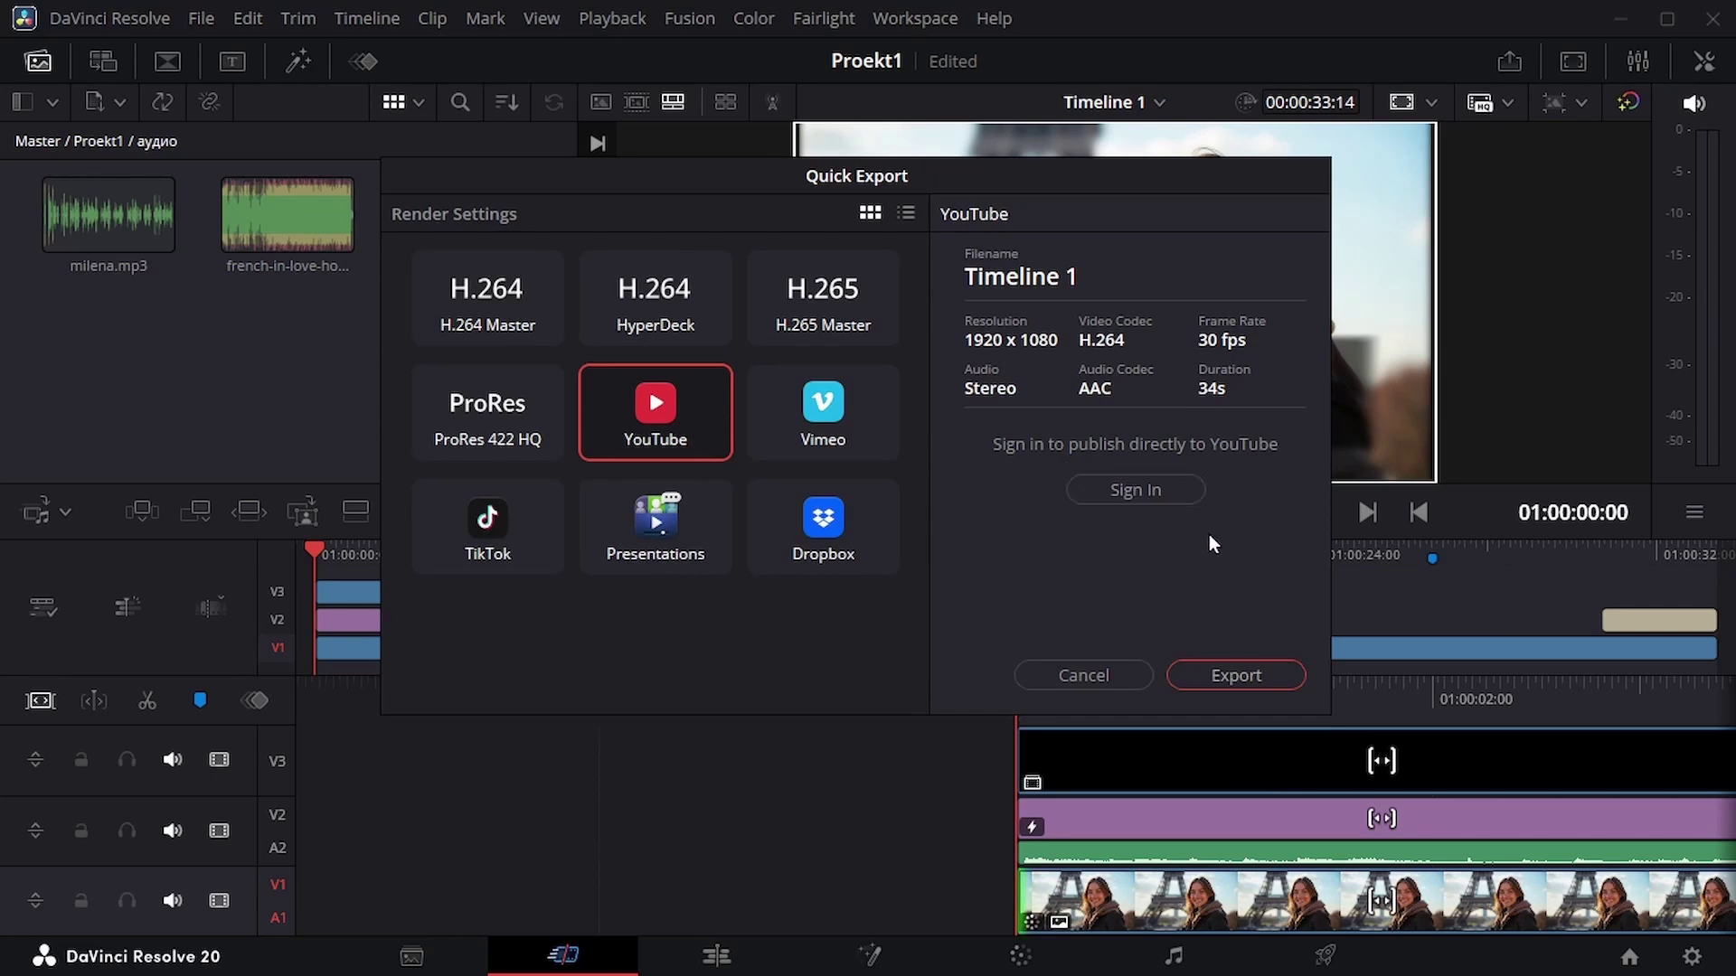